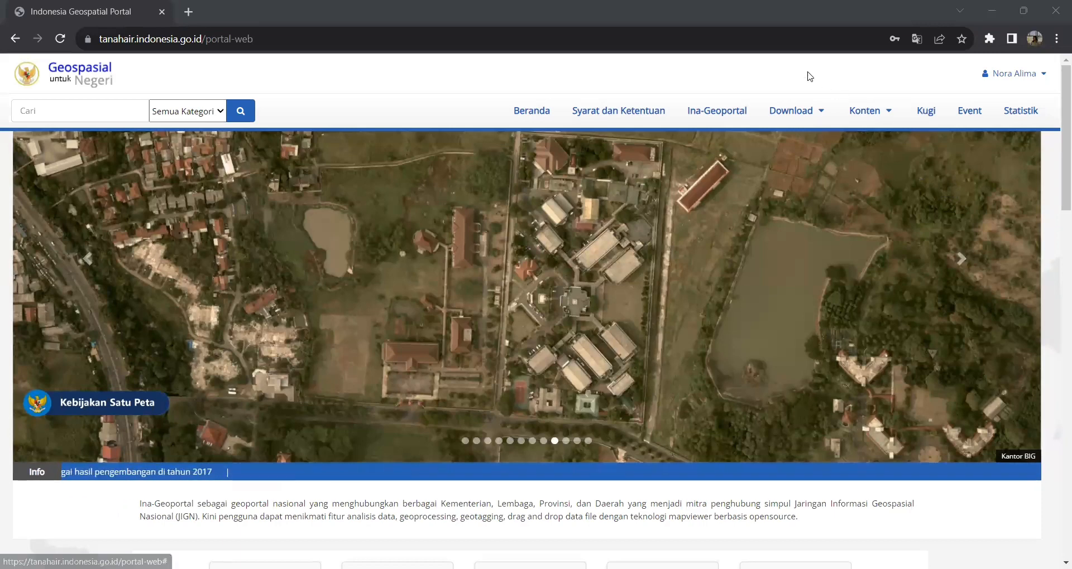
Step: Open the geoportal's Peta Per Wilayah download map and dismiss its instruction notice
click(820, 111)
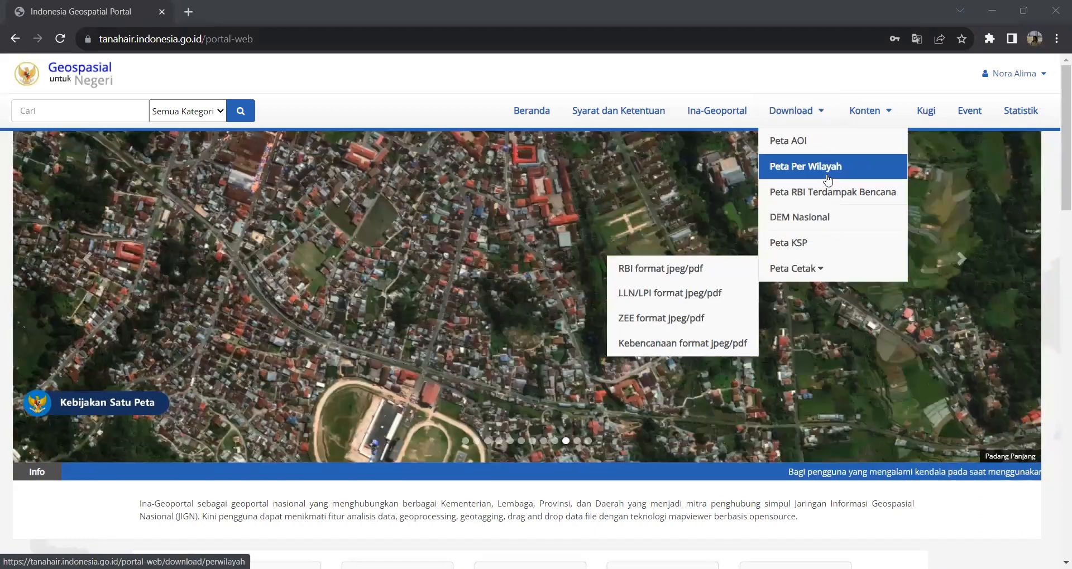
click(828, 178)
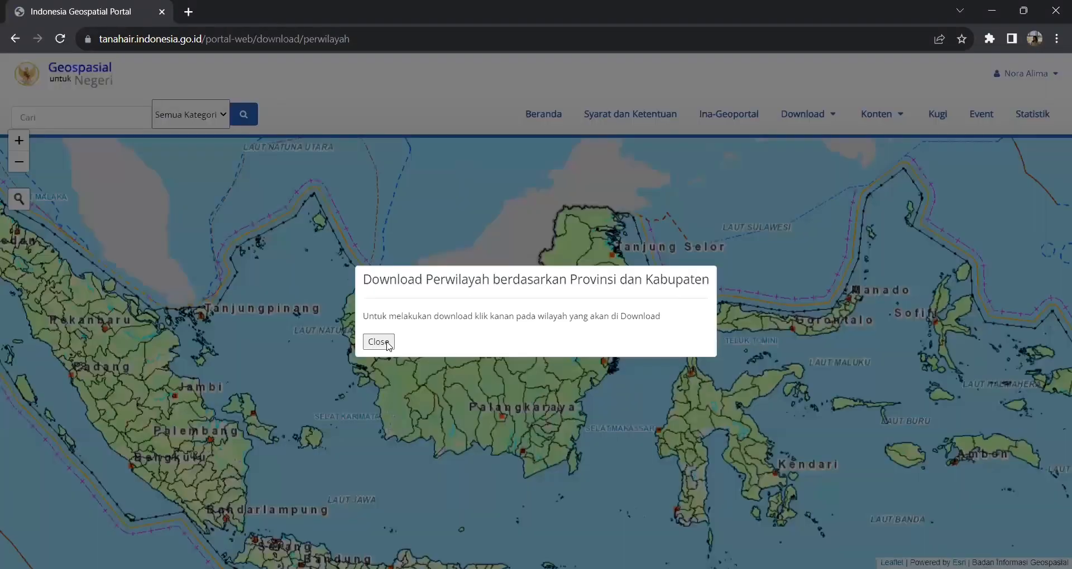
click(378, 342)
Step: Locate Kota Balikpapan on the map and request its regional data download at the 50K scale
drag(575, 407, 564, 308)
scroll(551, 308, up, 3)
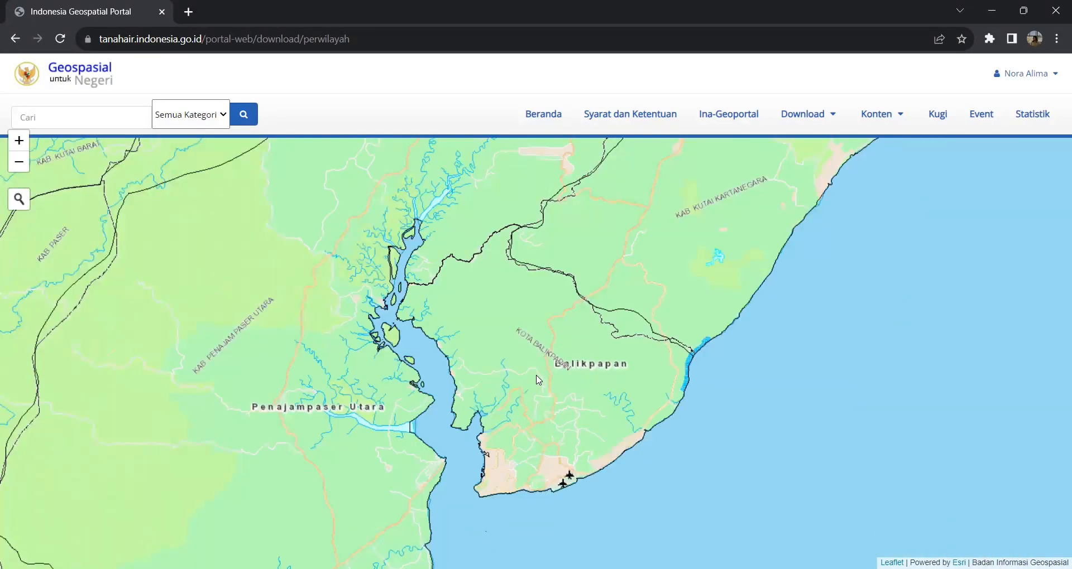
click(537, 380)
click(558, 305)
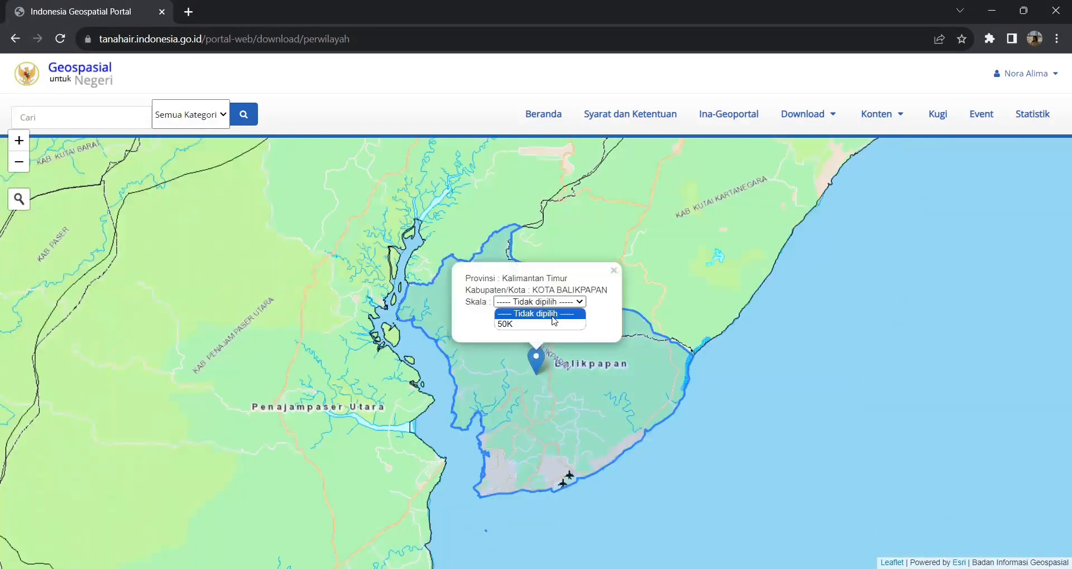
click(551, 325)
click(588, 331)
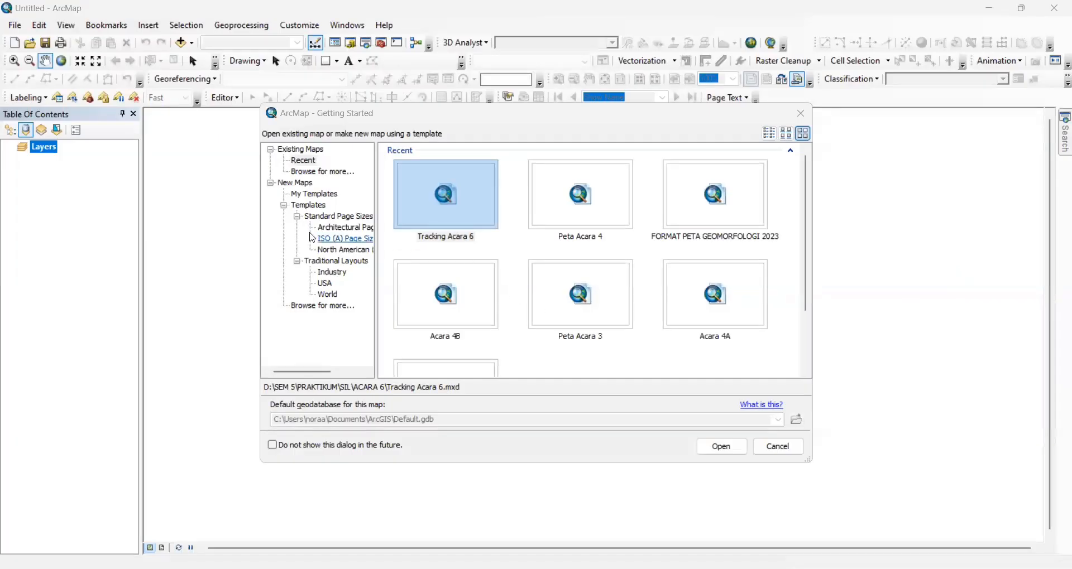
Step: Start a blank map in ArcMap from My Templates and rename its data frame as Penggunaan Lahan
click(314, 195)
click(724, 461)
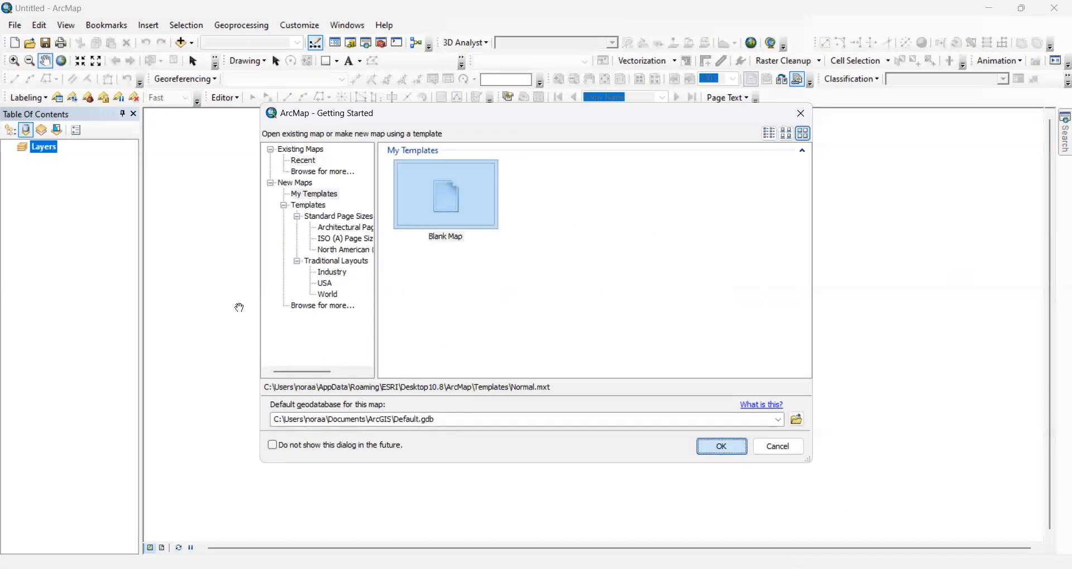
click(44, 148)
right_click(46, 149)
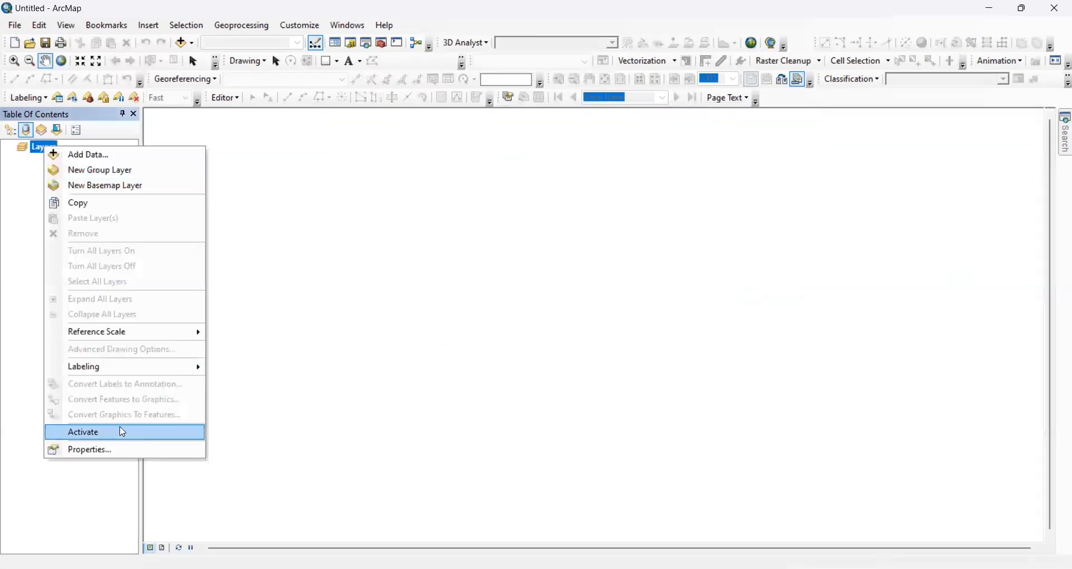
click(38, 148)
click(54, 147)
text(Penggunaan Lahan)
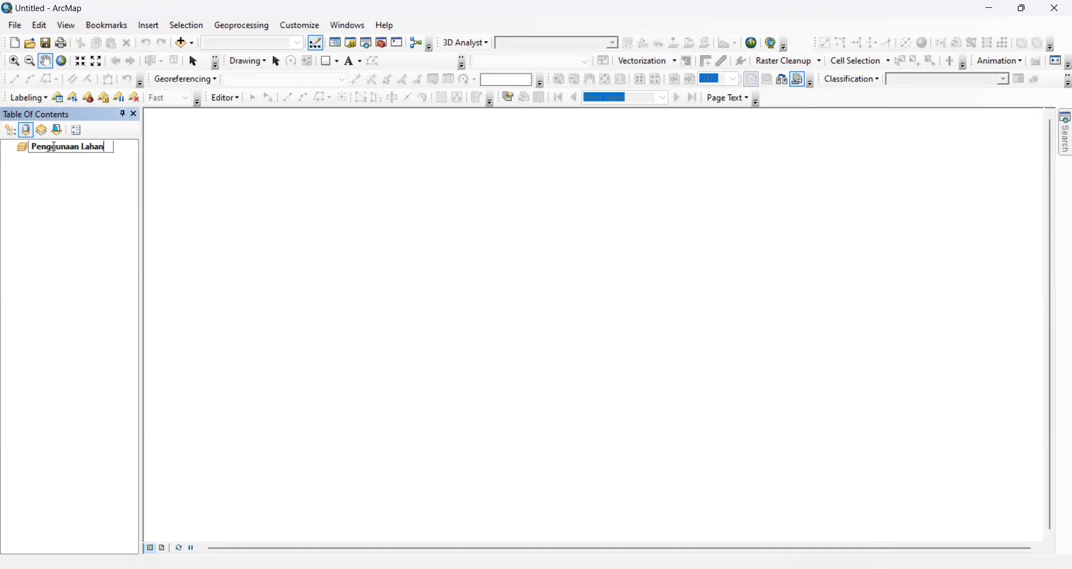
key(Return)
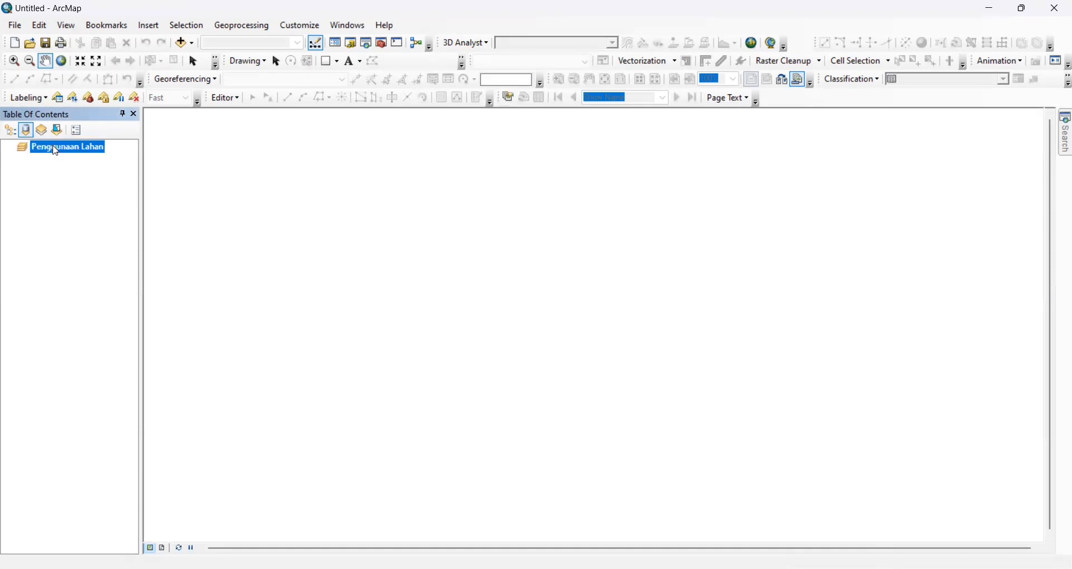
Step: Set the Penggunaan Lahan data frame's coordinate system to WGS 1984 UTM Zone 50S
right_click(56, 151)
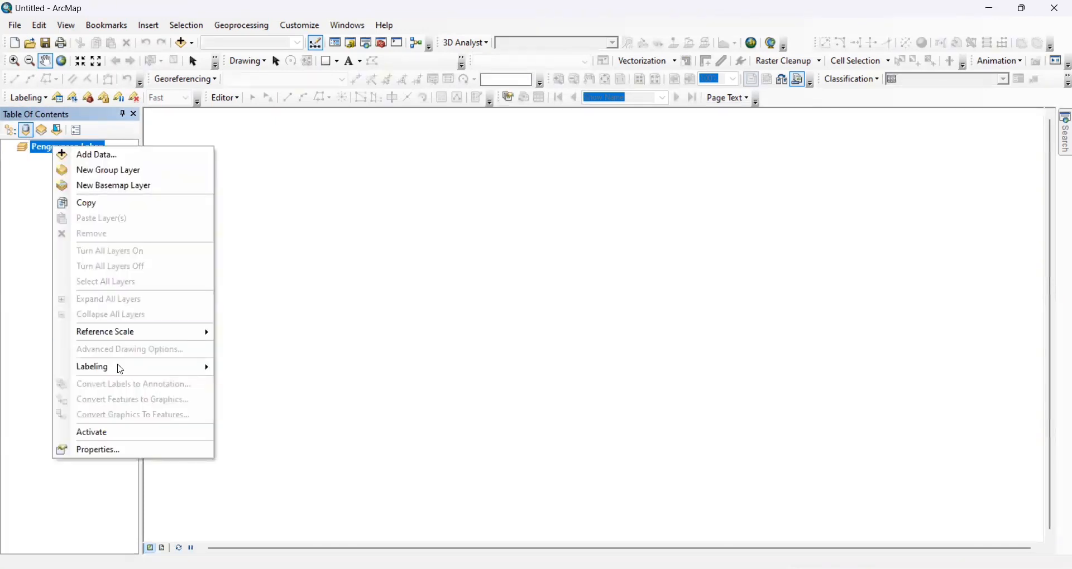
click(144, 449)
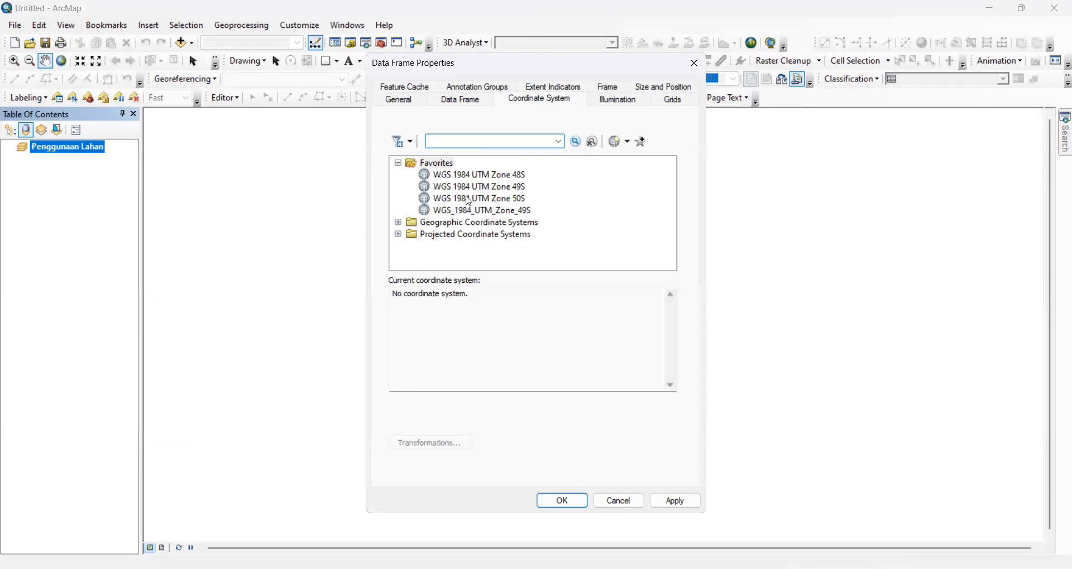
click(463, 199)
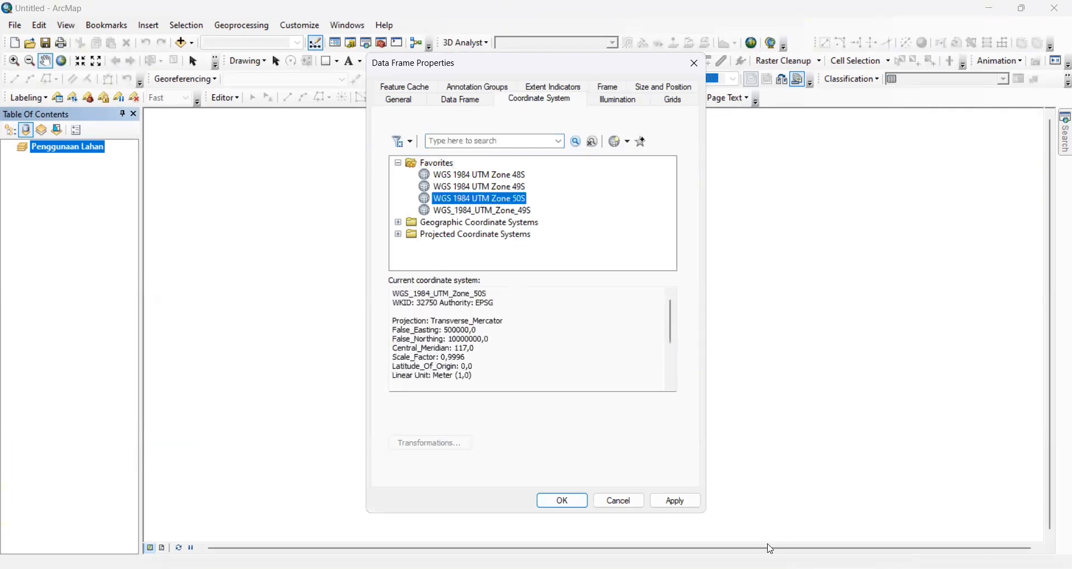
click(676, 502)
click(561, 508)
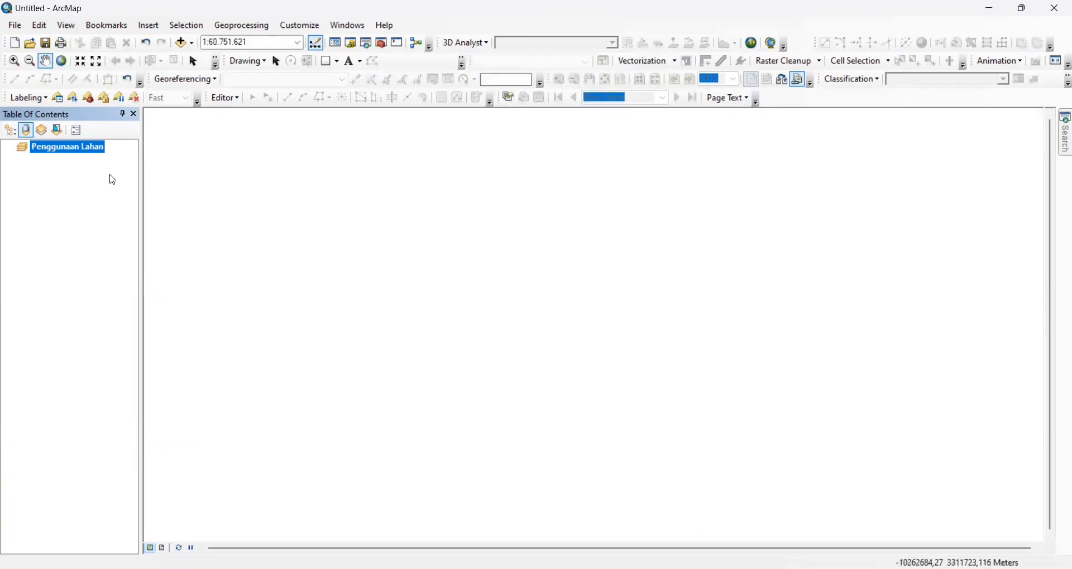
Step: Start adding data to the data frame and connect to the RBI50K shapefile folder under D:\SEM 5\PRAKTIKUM\SIL
right_click(85, 148)
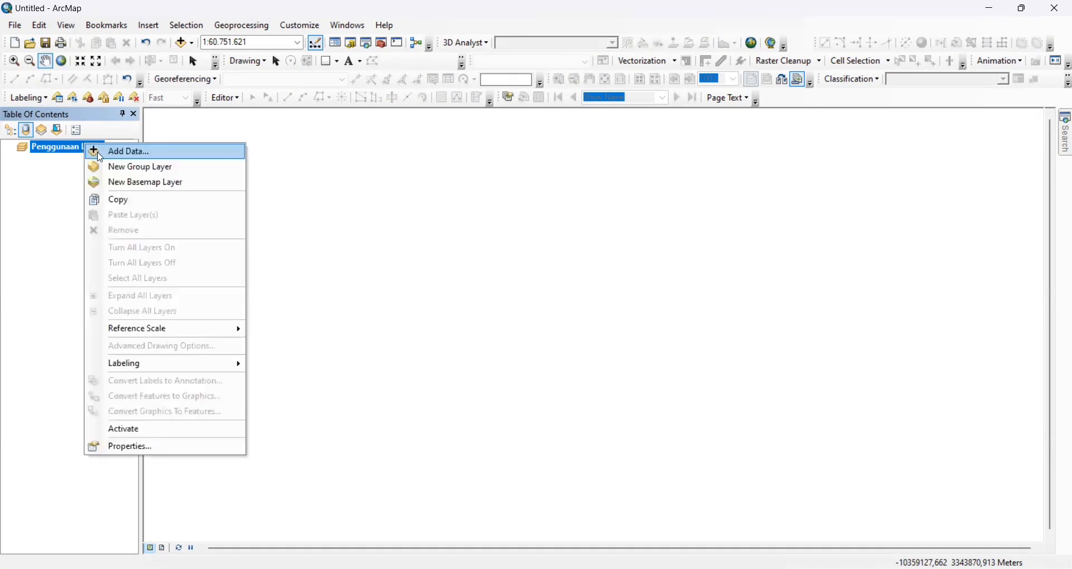
click(94, 150)
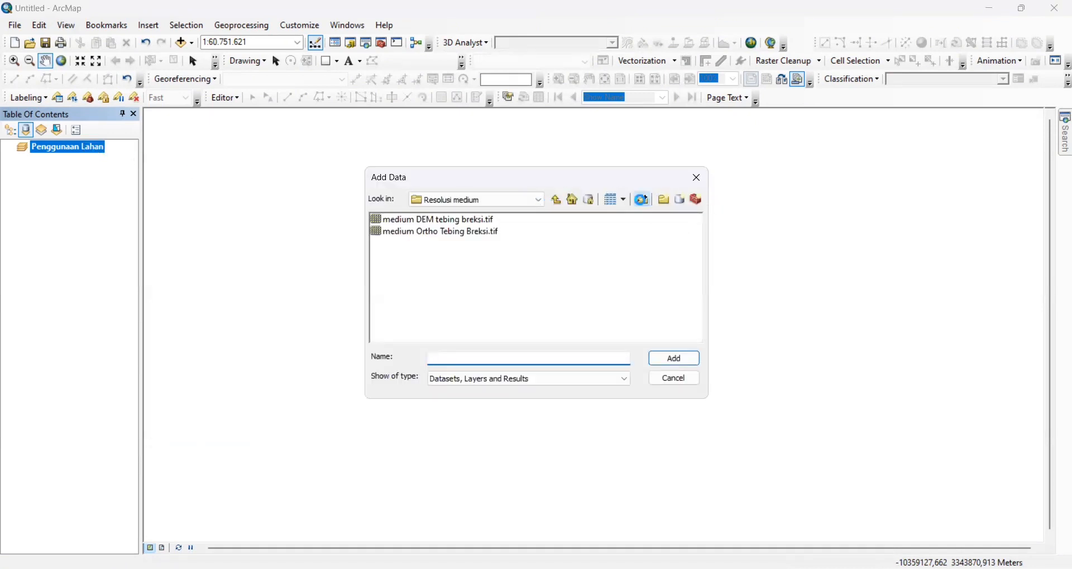
click(642, 200)
click(441, 338)
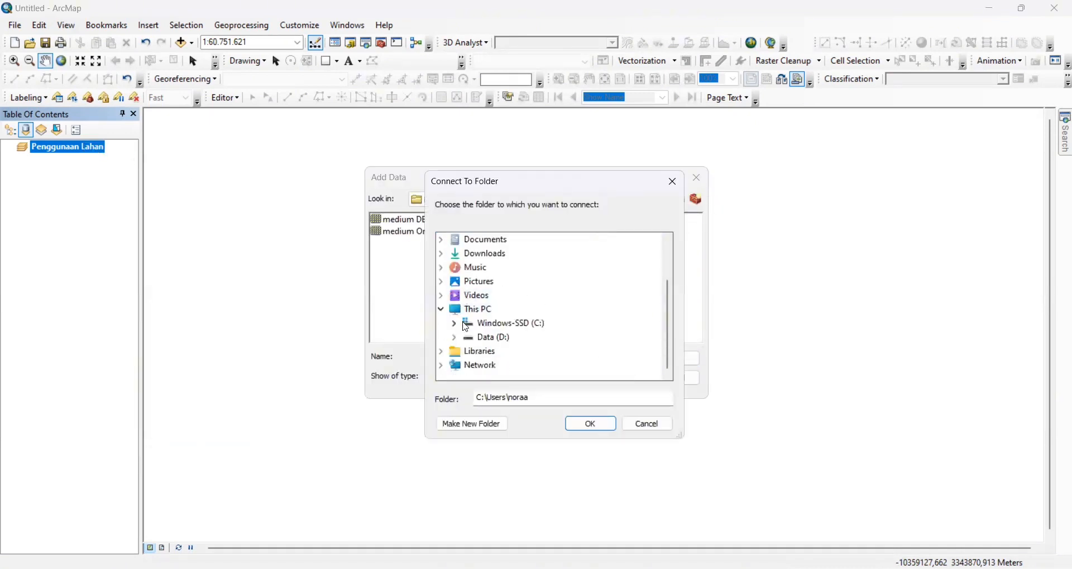
click(454, 338)
click(466, 337)
scroll(467, 338, down, 1)
click(478, 324)
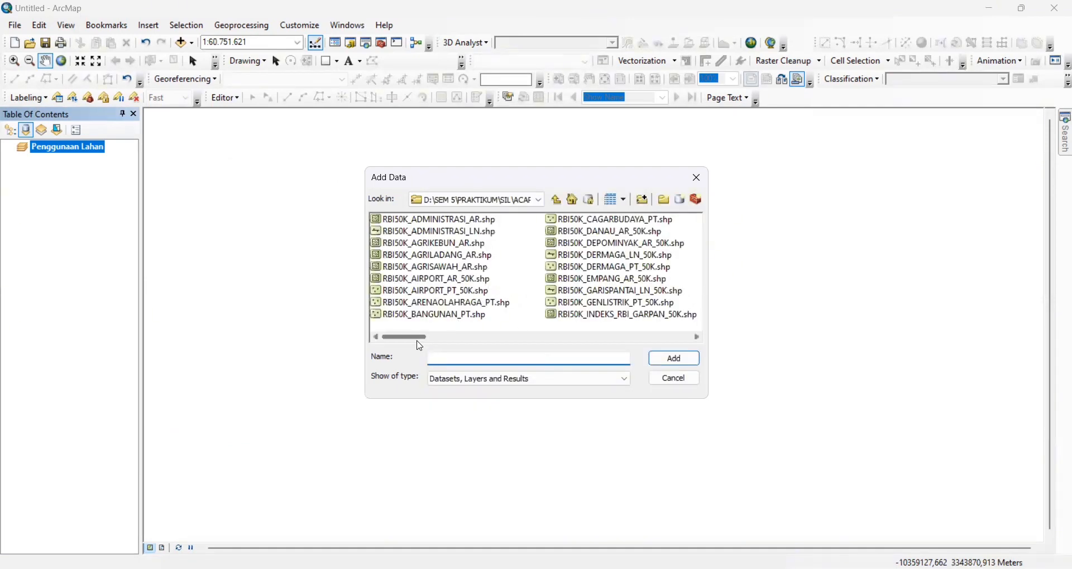
Step: Add the RBI50K administration, road, contour, river, irrigation, AGRIKEBUN, AGRILADANG, AGRISAWAH and settlement shapefiles to the map
drag(430, 338, 408, 337)
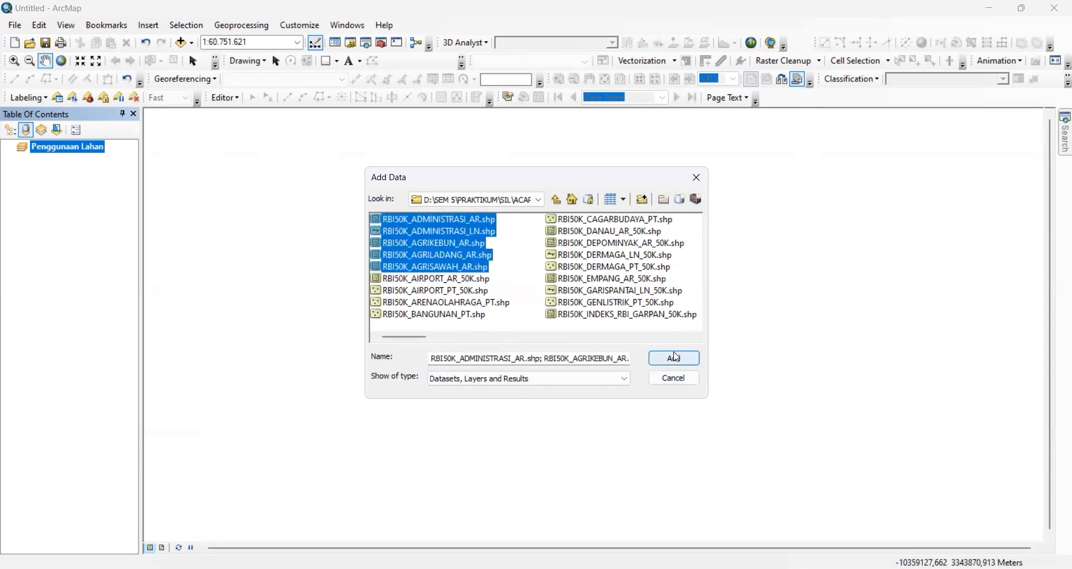
click(674, 358)
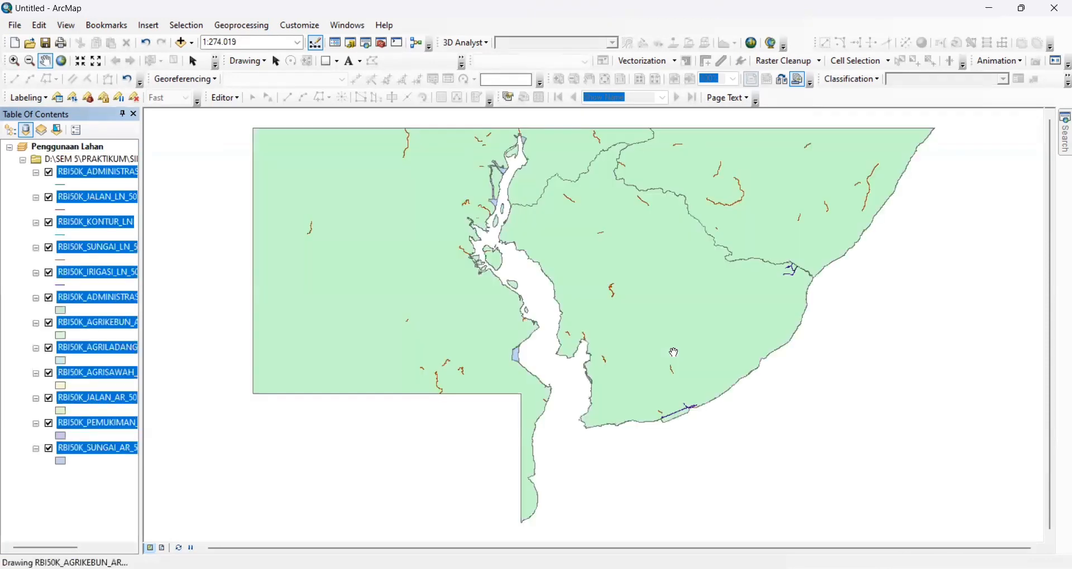
mouse_move(665, 245)
mouse_down()
mouse_move(586, 342)
mouse_move(474, 384)
mouse_up()
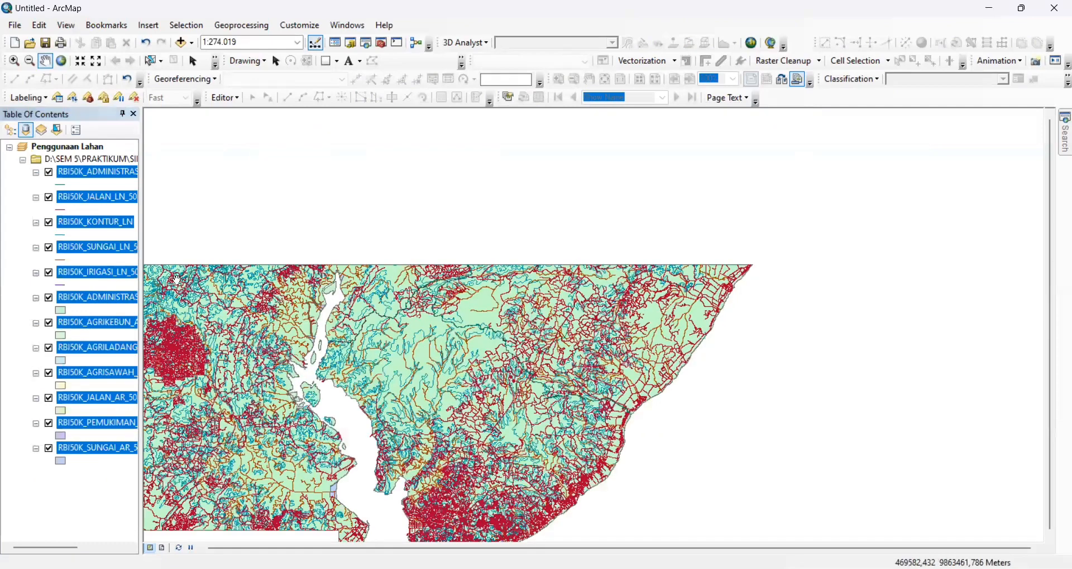
Step: Turn off all the RBI50K layers except the contour layer RBI50K_KONTUR_LN
click(48, 450)
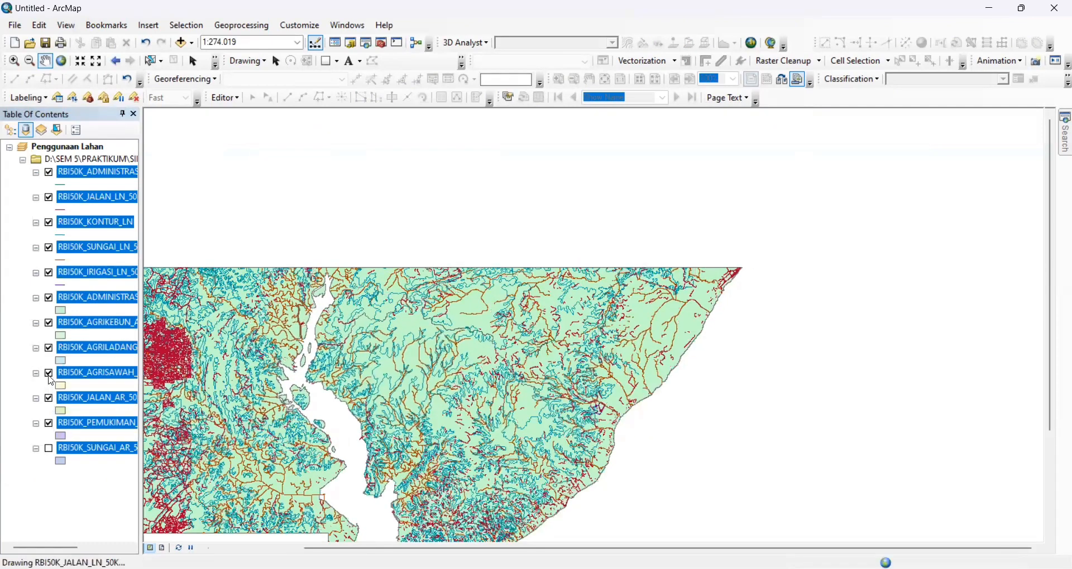
click(49, 424)
click(48, 399)
click(48, 374)
click(49, 349)
click(49, 323)
click(48, 299)
click(49, 273)
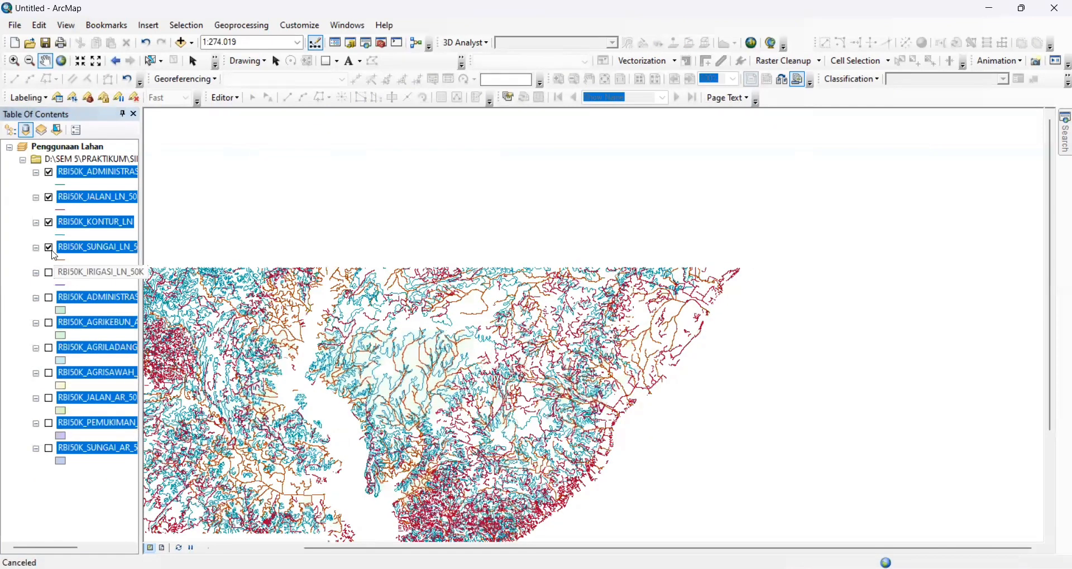
click(49, 247)
click(48, 223)
click(49, 197)
click(48, 172)
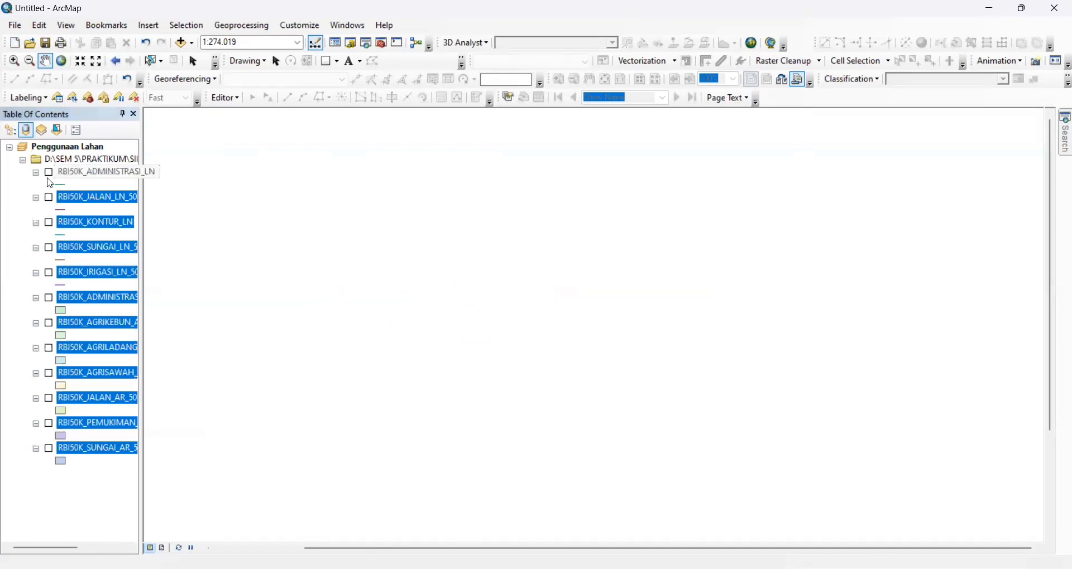
click(49, 222)
drag(279, 307, 292, 265)
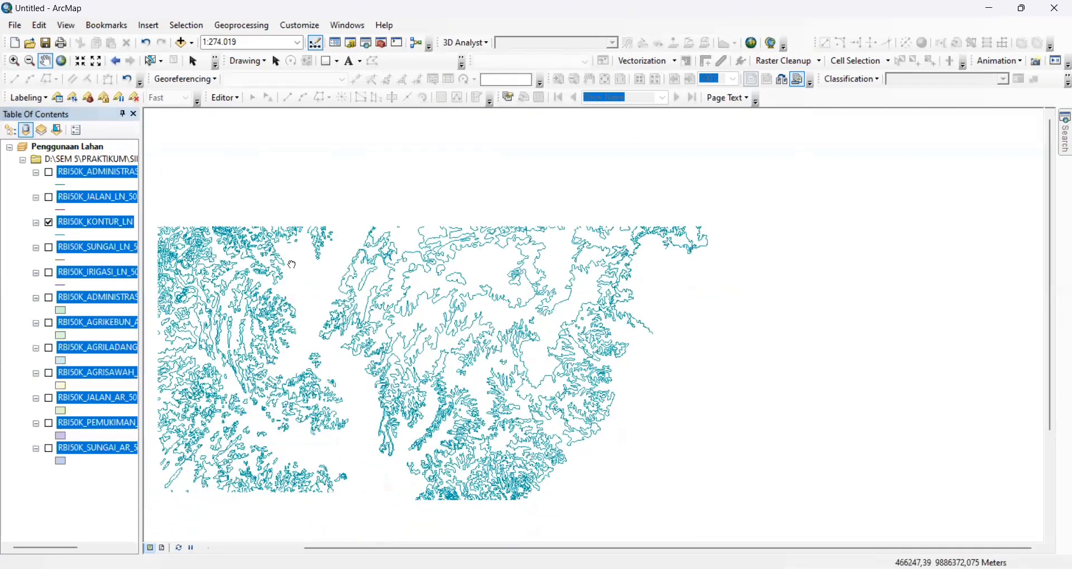
scroll(352, 251, down, 1)
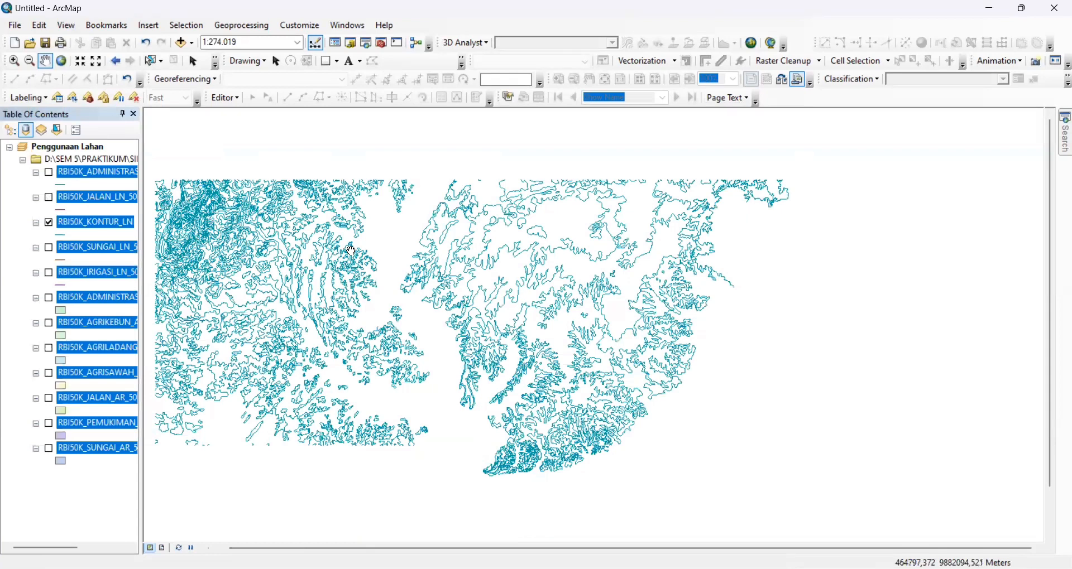
Step: Open the attribute table of RBI50K_KONTUR_LN and add a Short Integer field named IK
click(87, 223)
right_click(87, 228)
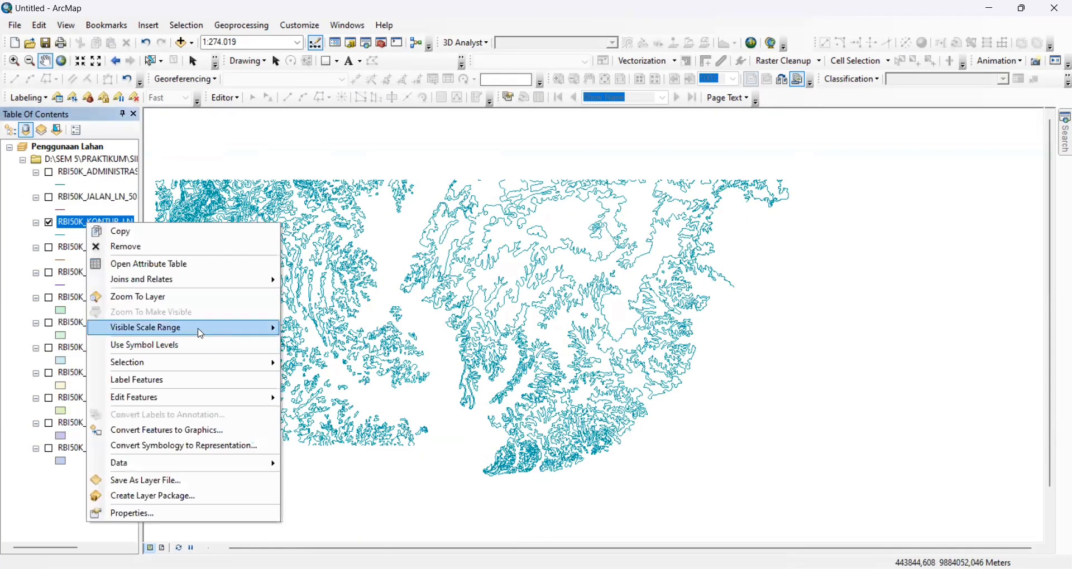
click(190, 259)
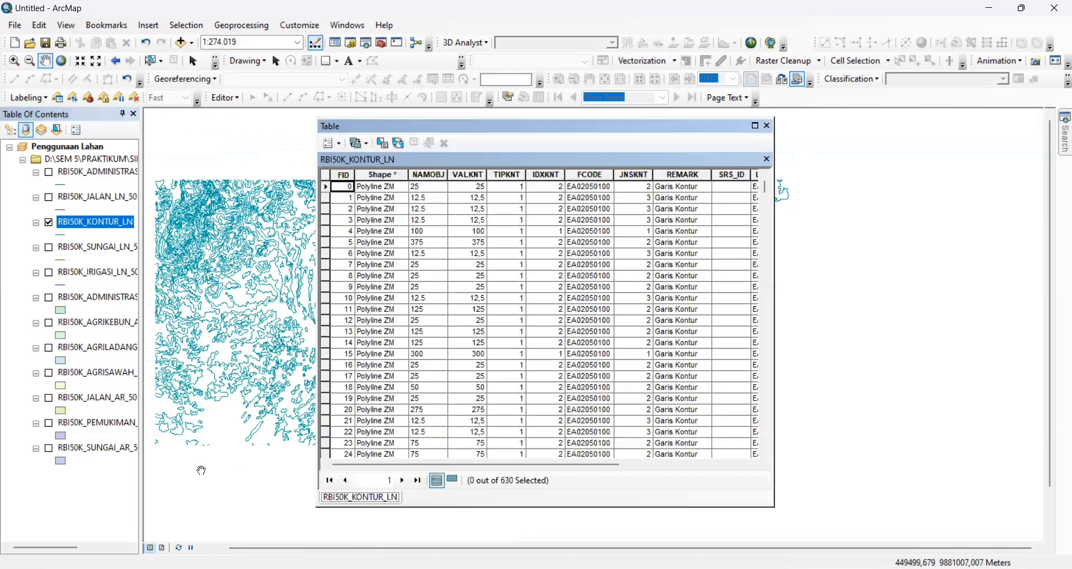
drag(399, 465, 453, 463)
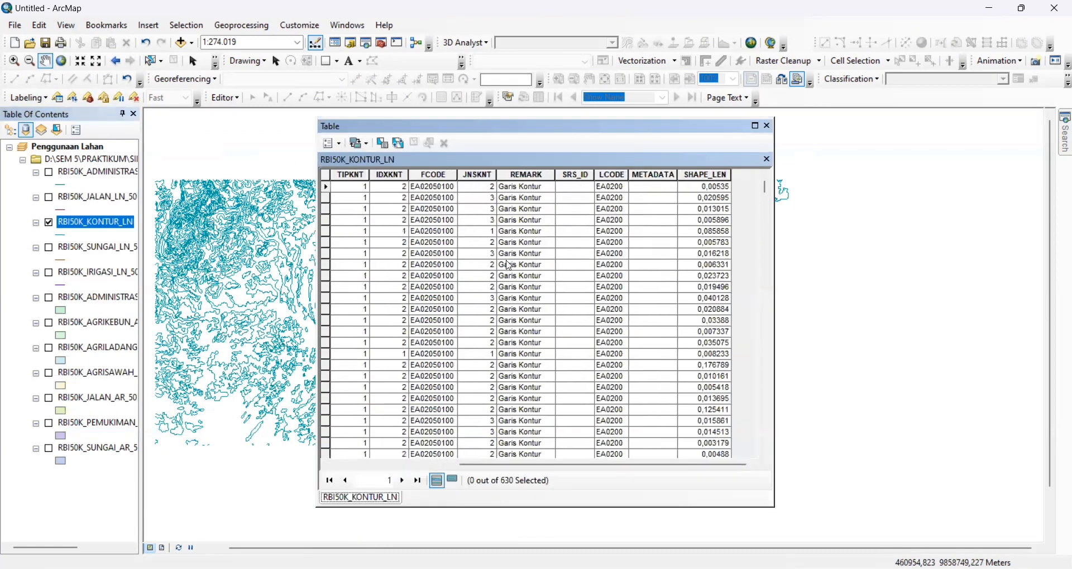
click(332, 143)
click(391, 241)
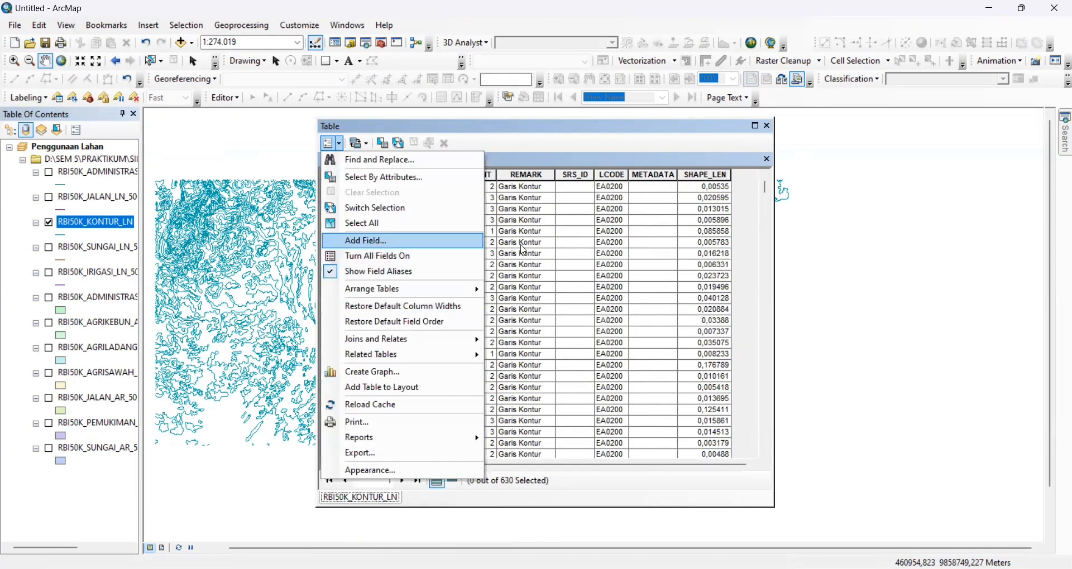
text(IK)
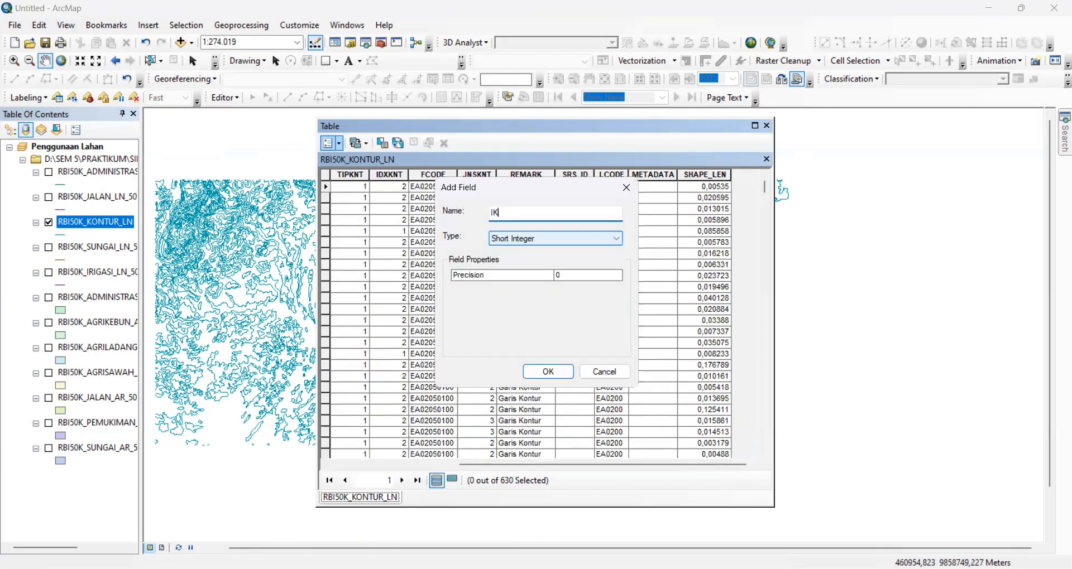
click(545, 373)
Step: Calculate the IK field outside an edit session with the VB Script expression [VALKNT] MOD 50 = 0
click(707, 177)
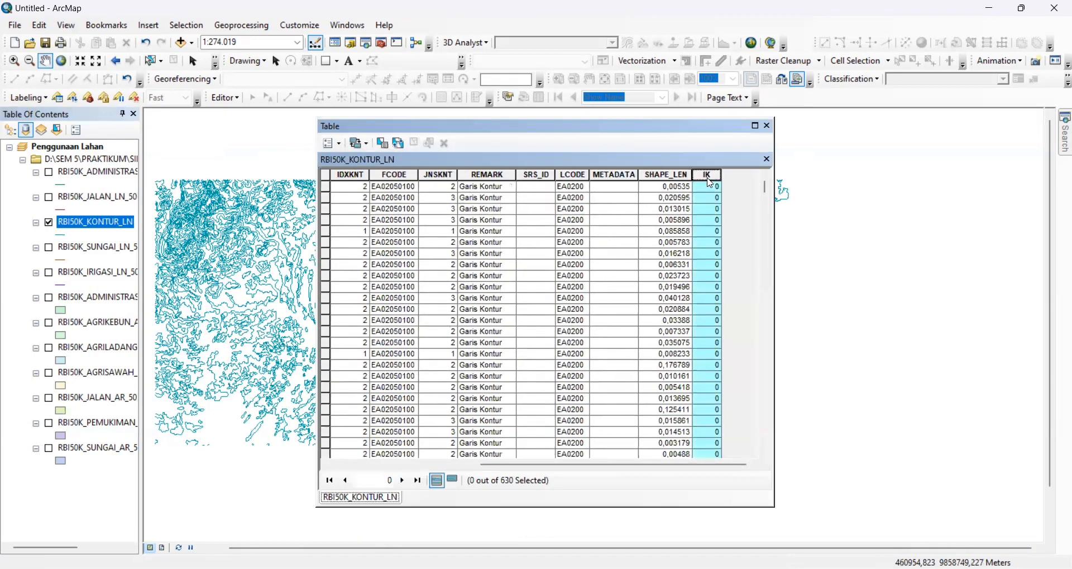
right_click(707, 177)
click(758, 268)
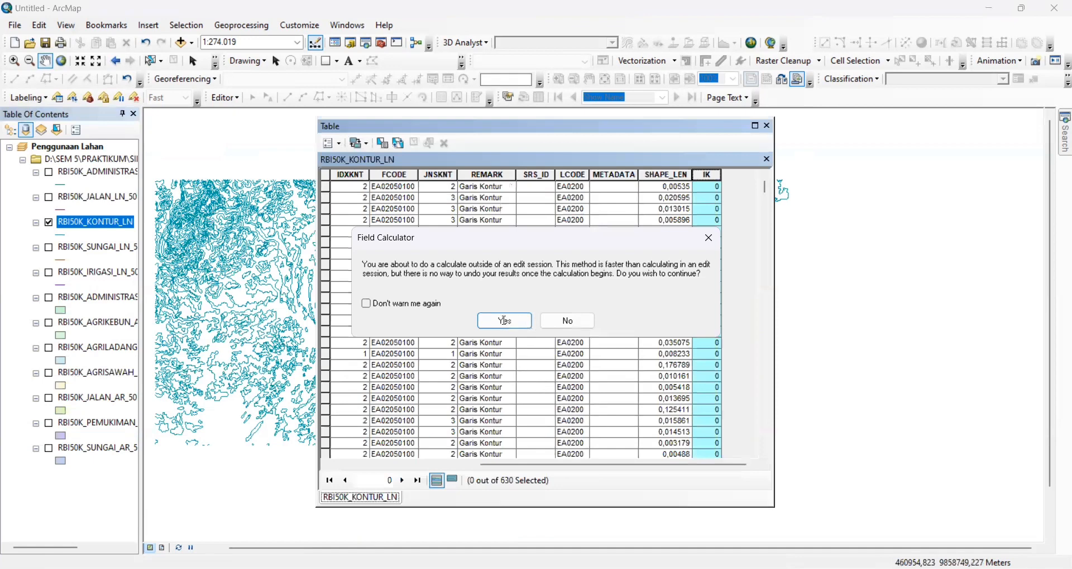
click(505, 322)
scroll(439, 217, down, 2)
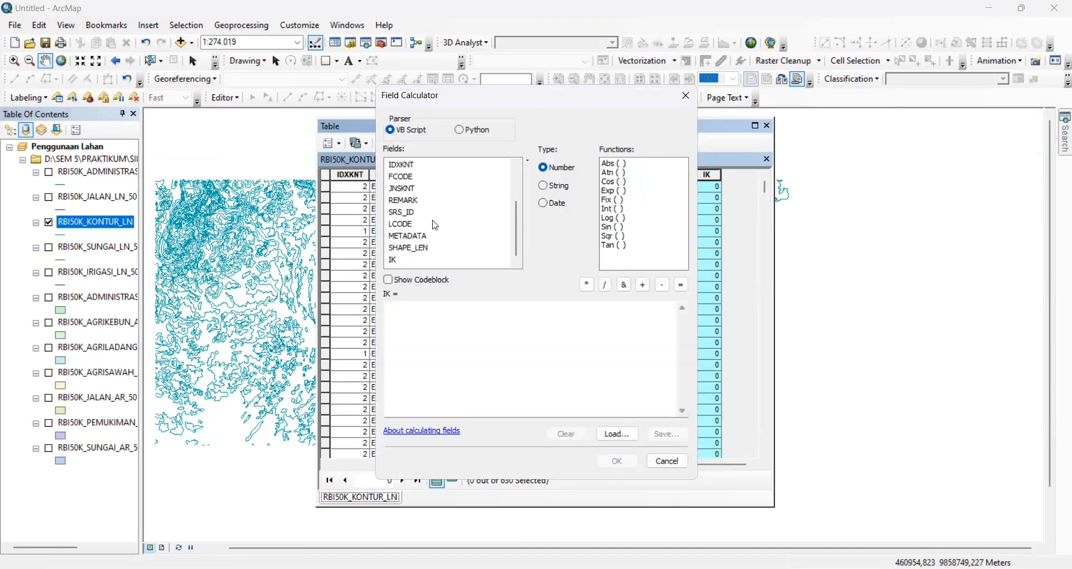
scroll(436, 226, up, 2)
double_click(416, 201)
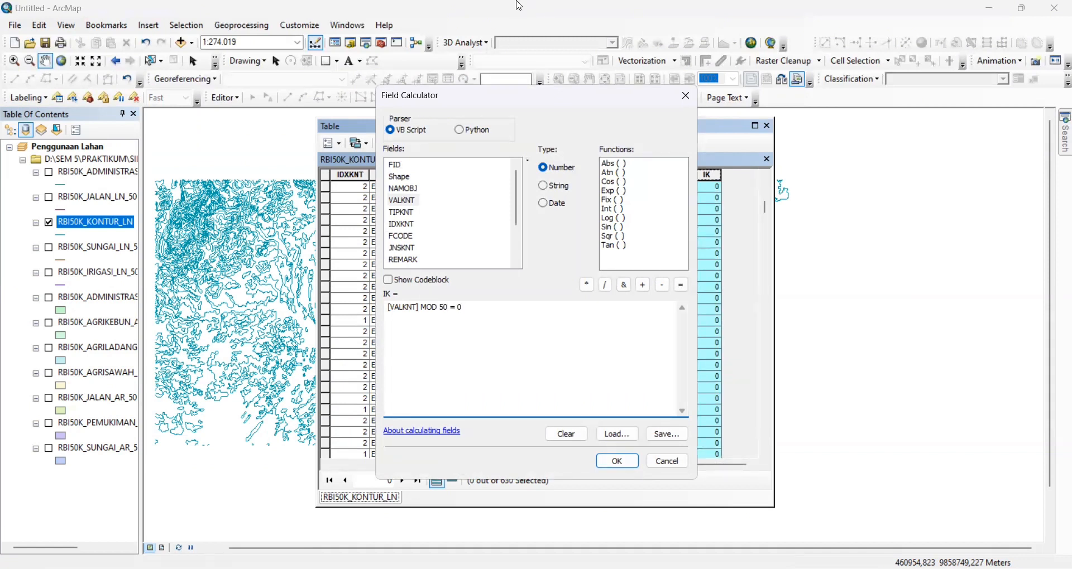
click(616, 461)
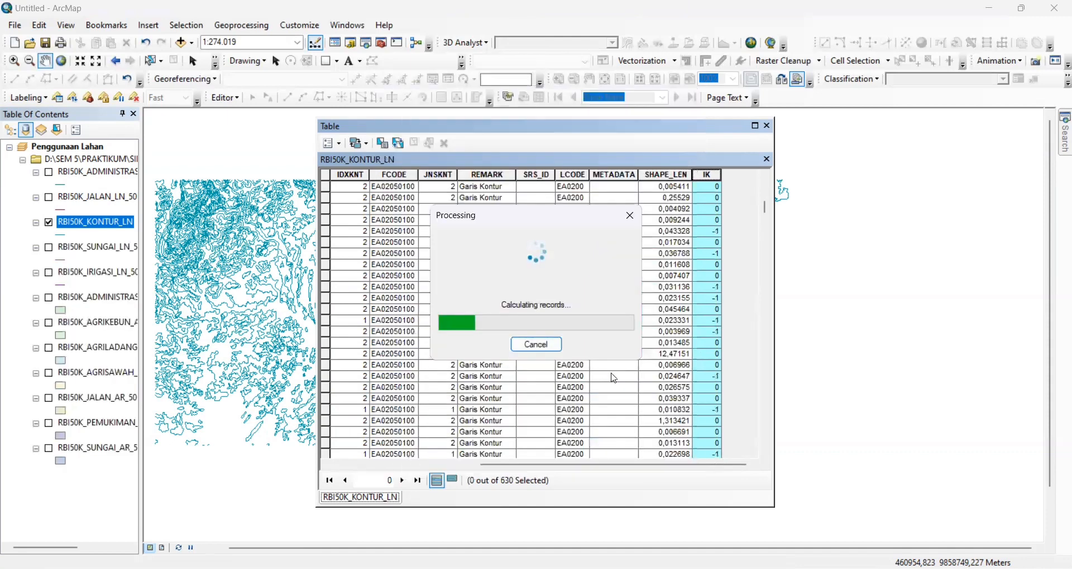
Step: Sort the contour attribute table by IK in ascending order, check the calculated values and close the table
right_click(713, 178)
click(731, 182)
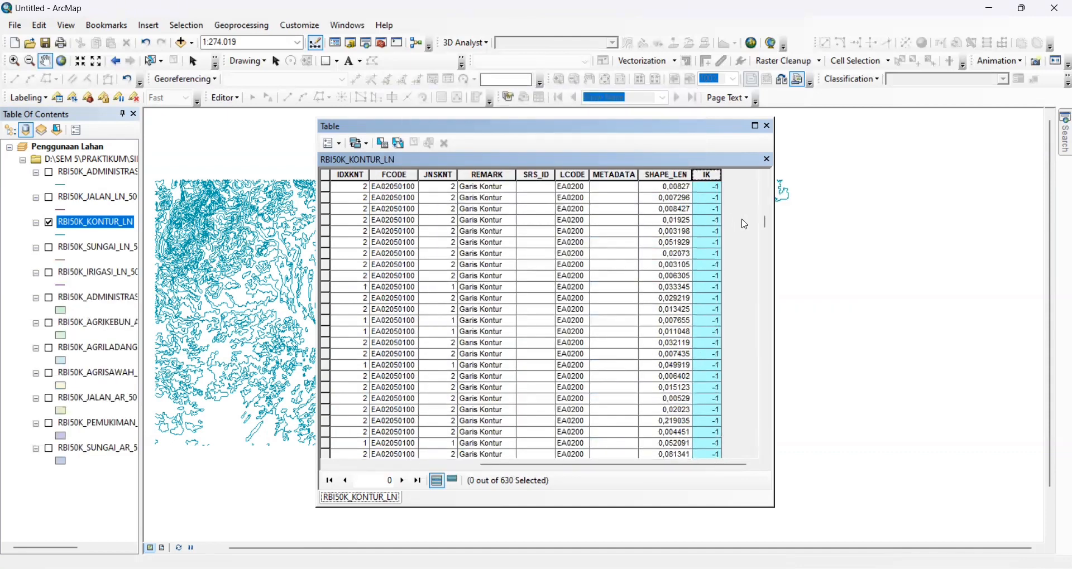
drag(773, 320, 756, 163)
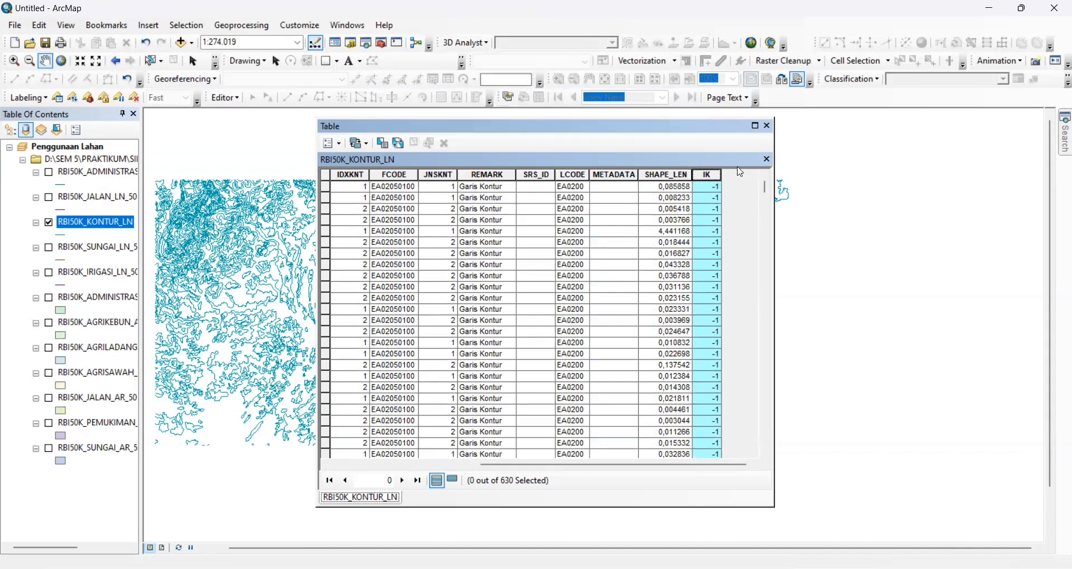
click(768, 126)
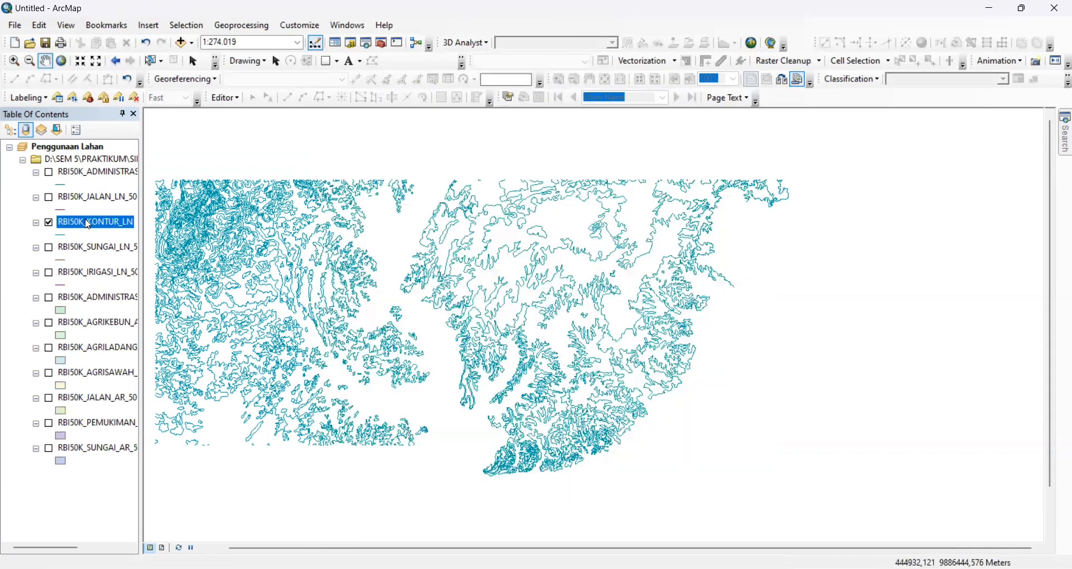
Step: Symbolize RBI50K_KONTUR_LN by unique values of the IK field and add all its values
right_click(88, 225)
click(236, 508)
click(542, 136)
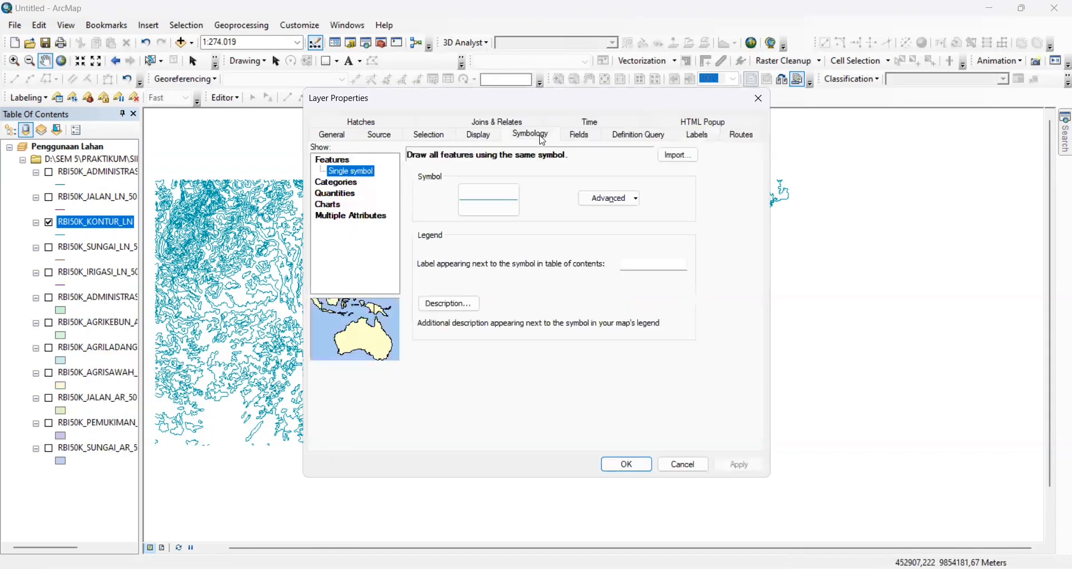
click(335, 183)
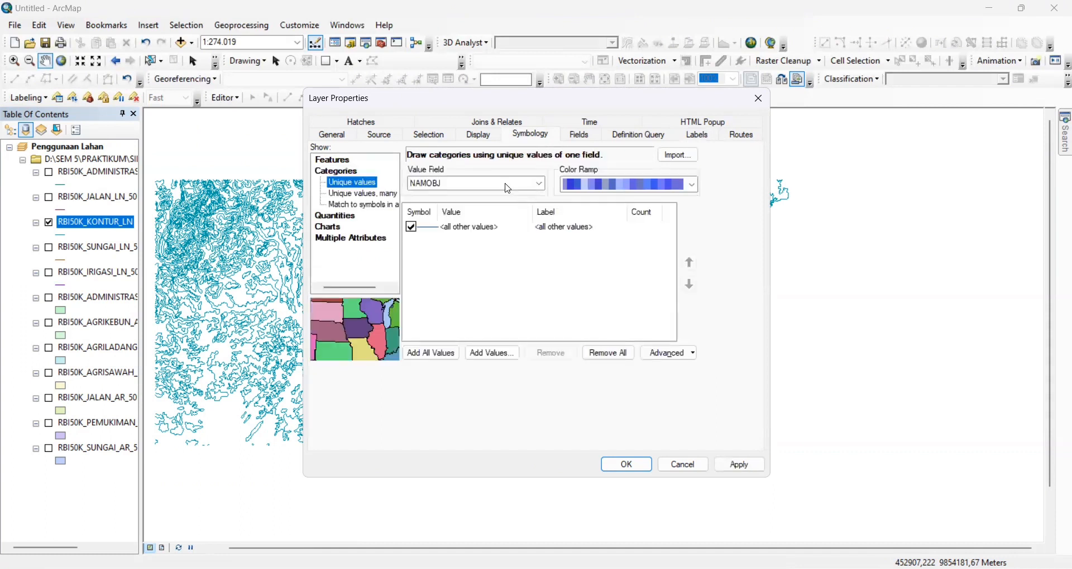
click(508, 189)
click(475, 296)
click(446, 353)
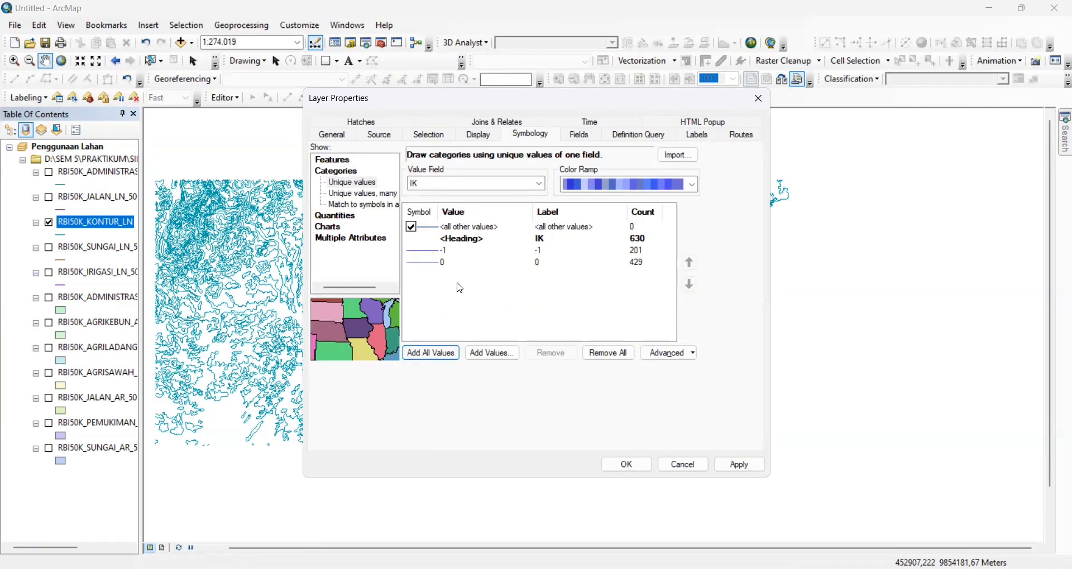
Step: Change the symbol for IK value -1 to a thicker orange line
double_click(424, 255)
click(659, 237)
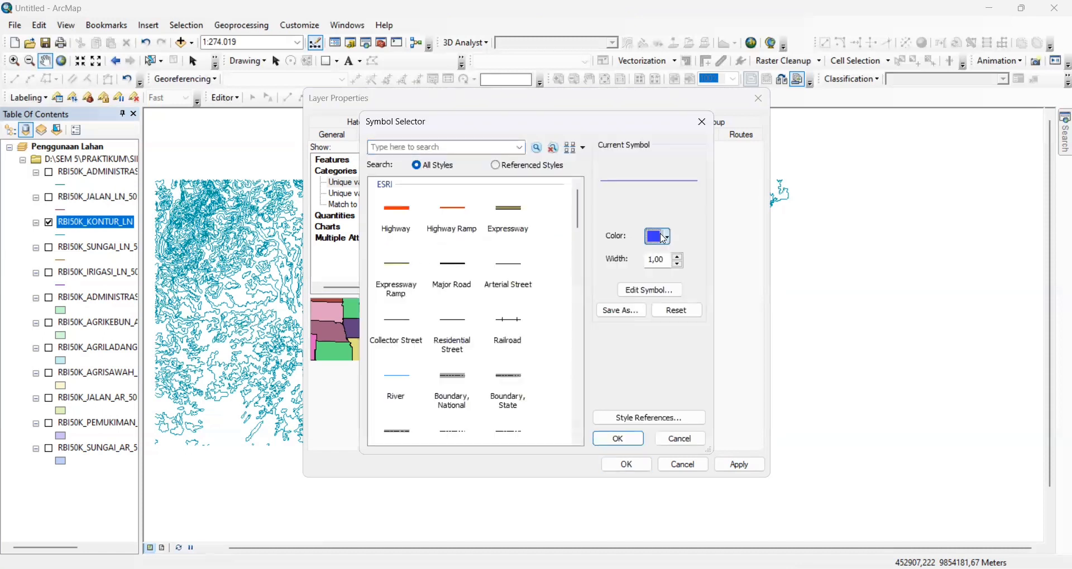
click(690, 311)
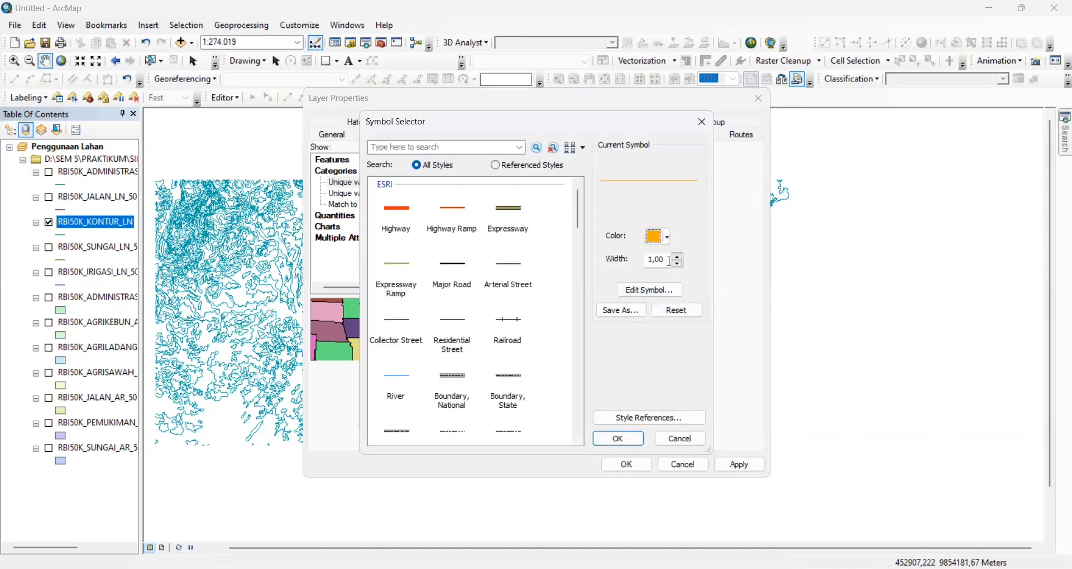
click(618, 439)
Step: Color the thin line symbol for IK value 0 orange and apply the contour symbology to the map
double_click(419, 264)
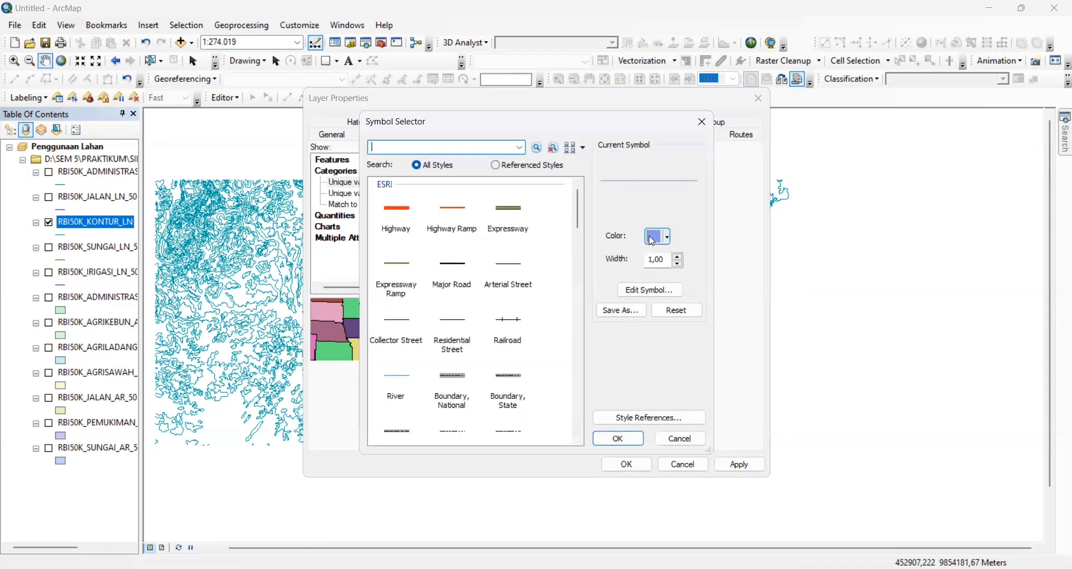
click(658, 236)
click(692, 305)
click(618, 439)
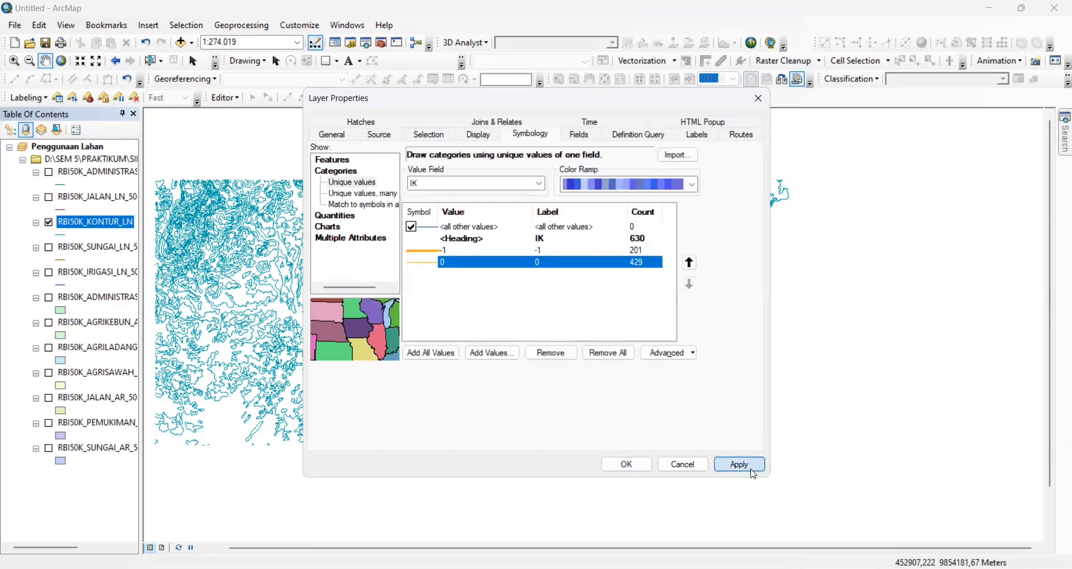
click(739, 465)
click(631, 463)
drag(539, 361, 466, 335)
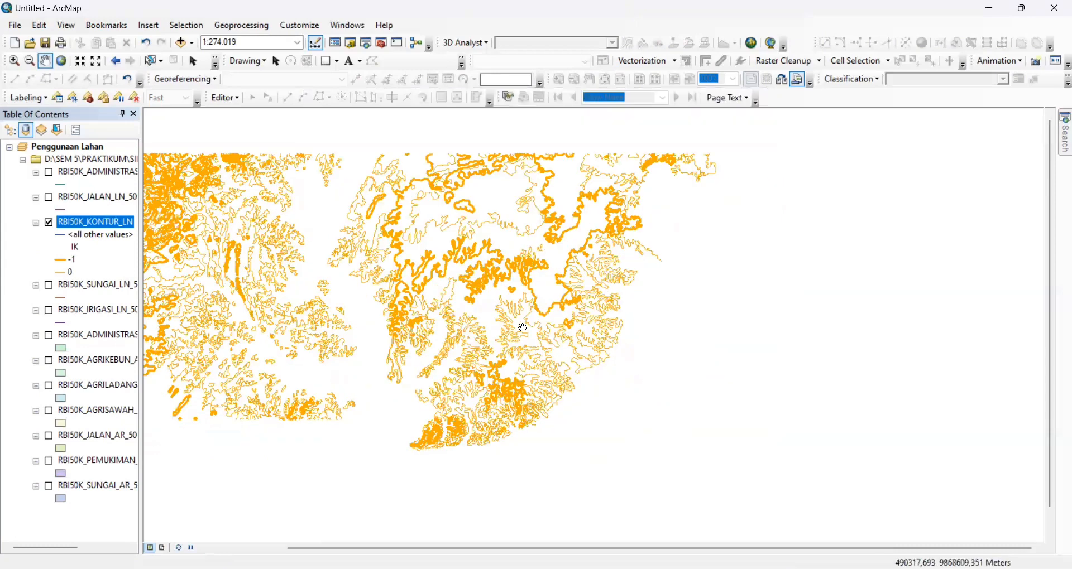
drag(431, 277, 444, 323)
drag(472, 289, 493, 257)
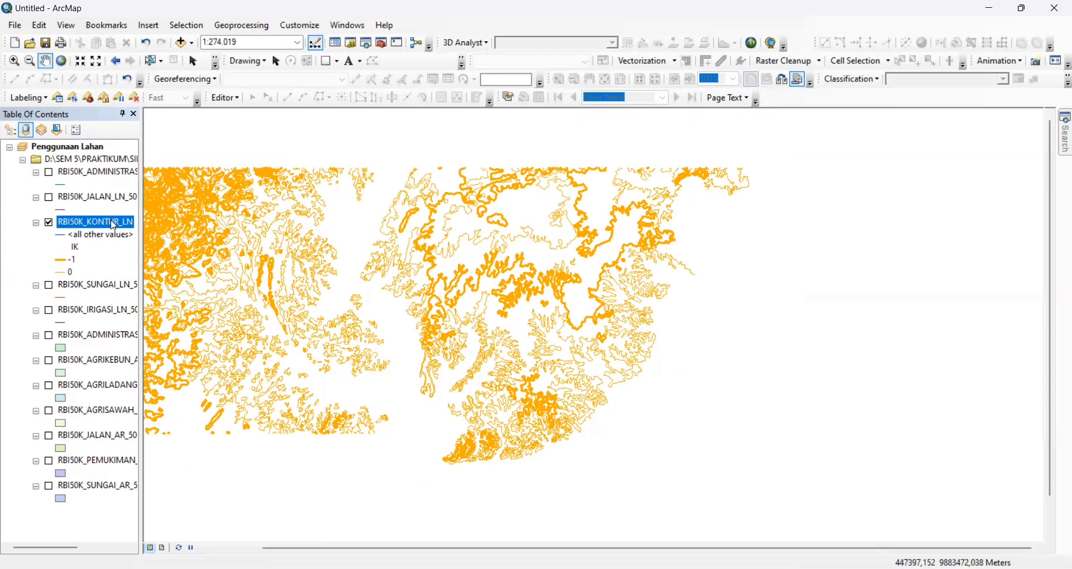
Step: Enable labeling for RBI50K_KONTUR_LN with the method that defines classes of features and labels each class differently
right_click(114, 227)
click(162, 514)
click(697, 135)
click(322, 153)
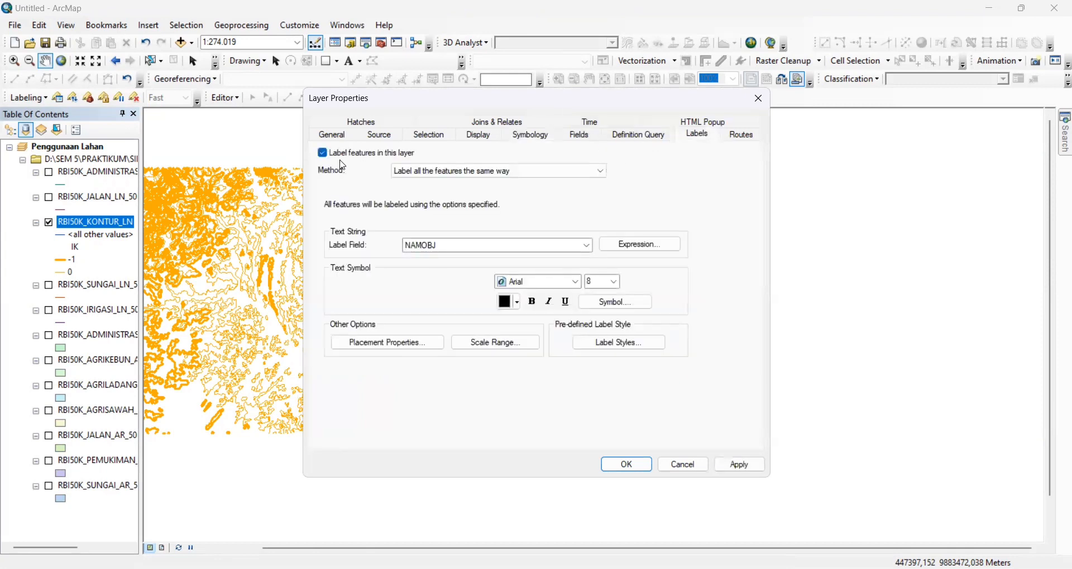
click(493, 171)
click(492, 190)
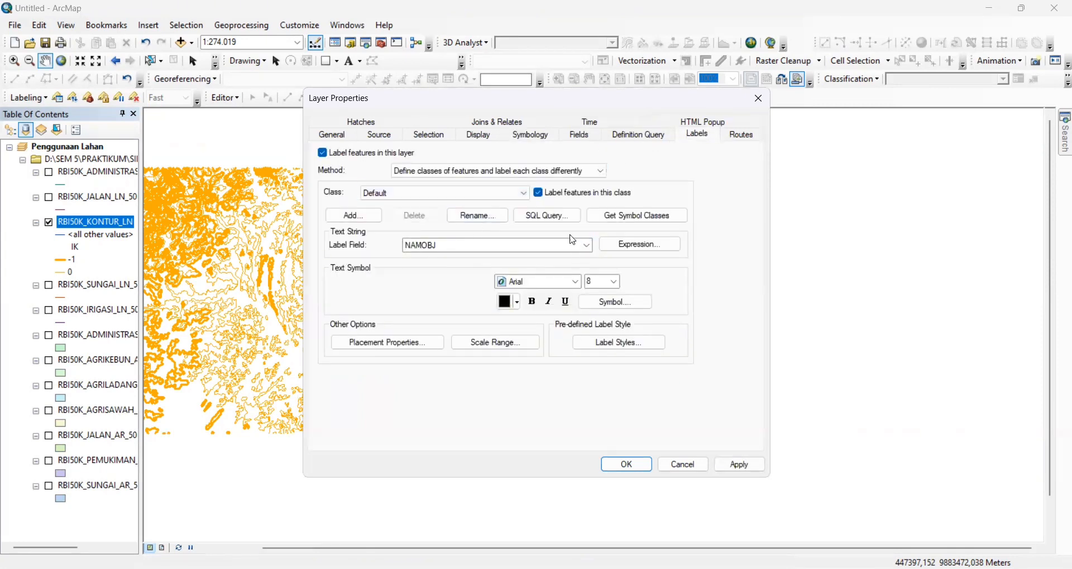
Step: Restrict the Default label class to index contours with the SQL query "IK" = -1
click(565, 216)
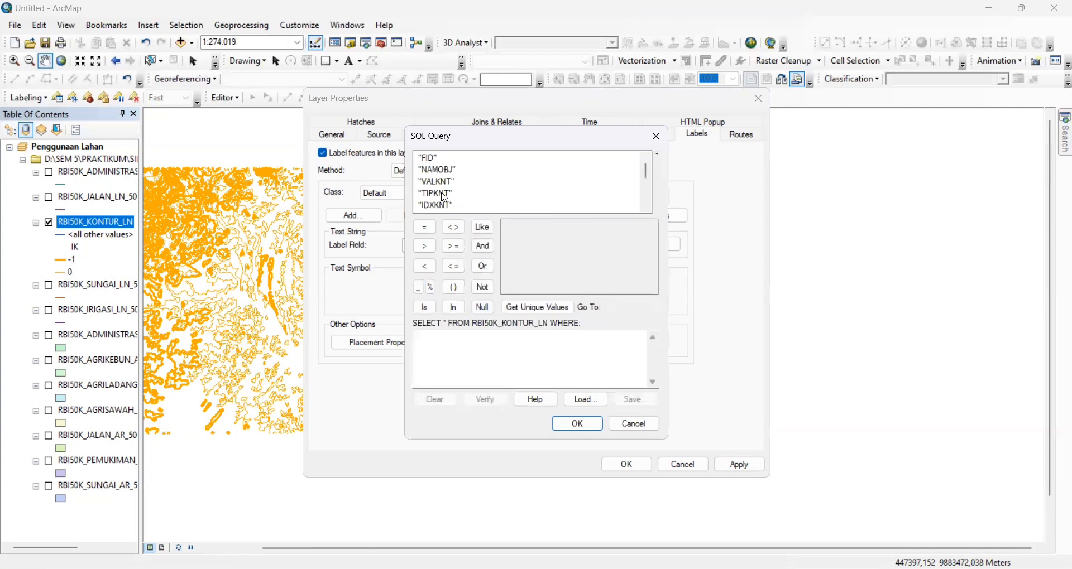
scroll(444, 197, down, 3)
double_click(426, 206)
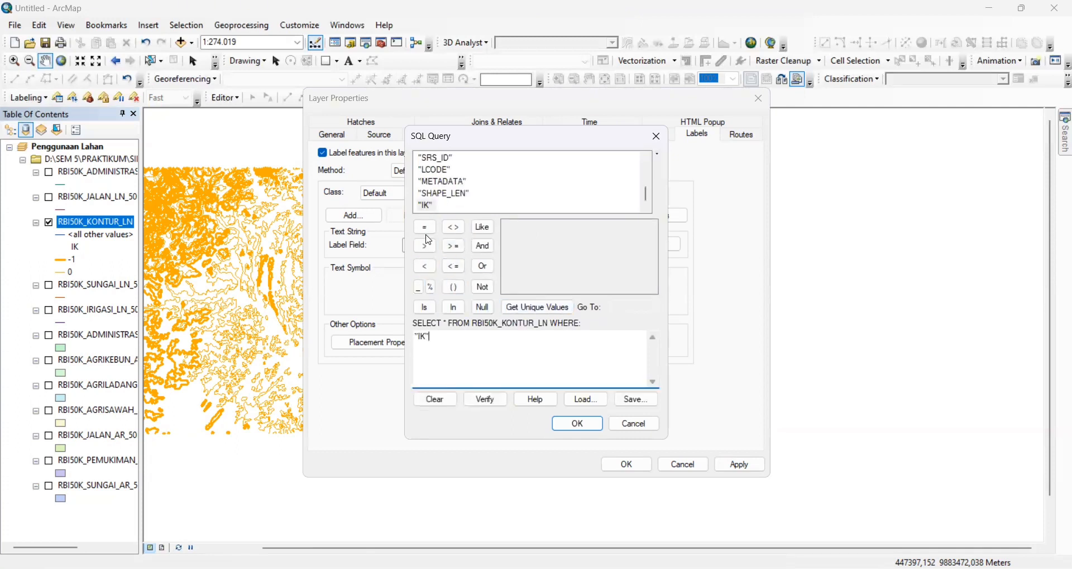
click(425, 228)
click(553, 312)
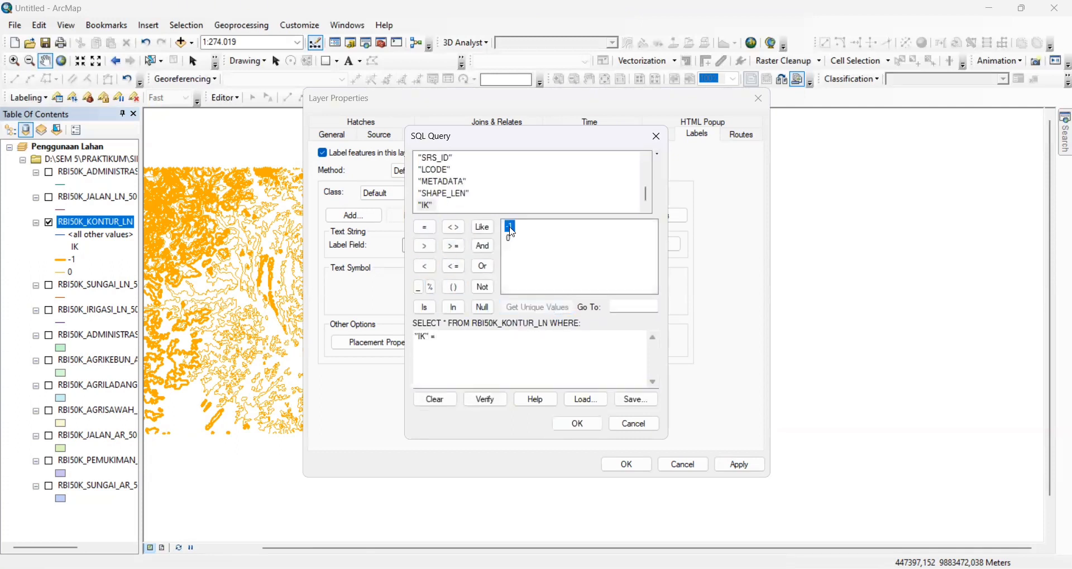
double_click(511, 227)
click(578, 424)
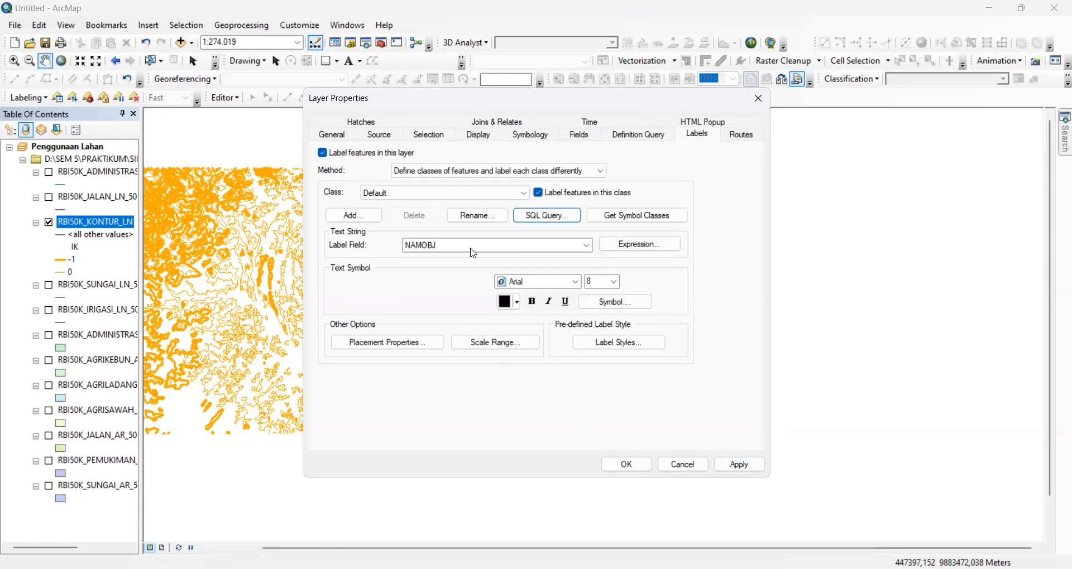
Step: Label the contours by VALKNT using the VBScript expression [VALKNT] + " m"
click(472, 250)
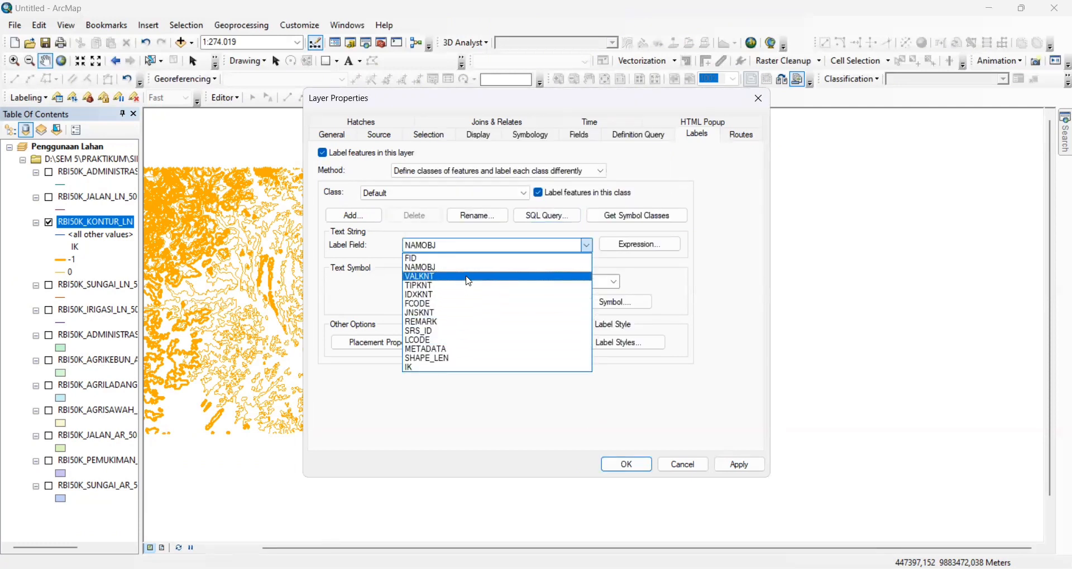
click(469, 276)
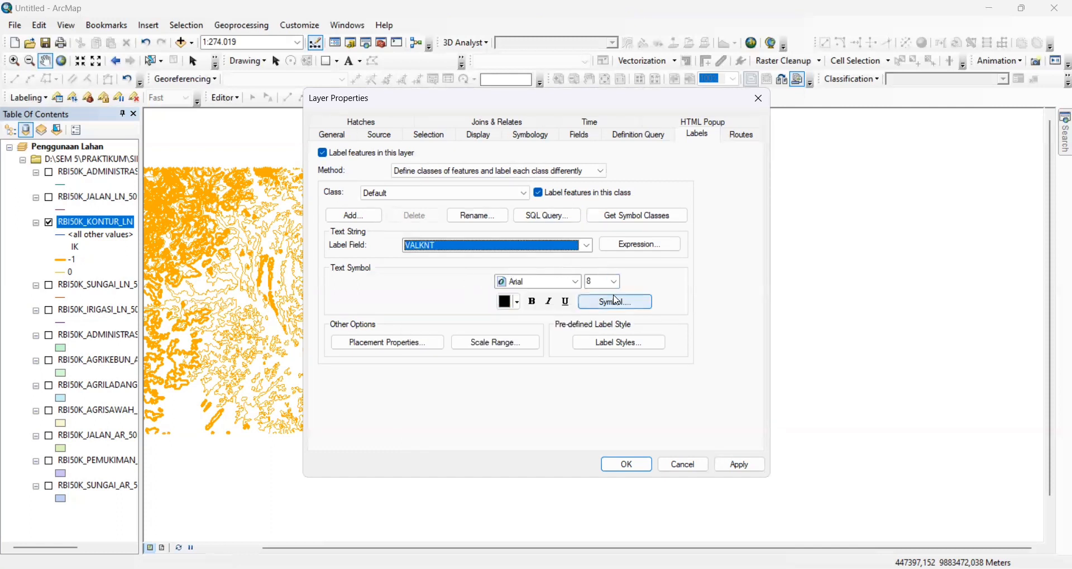
click(646, 246)
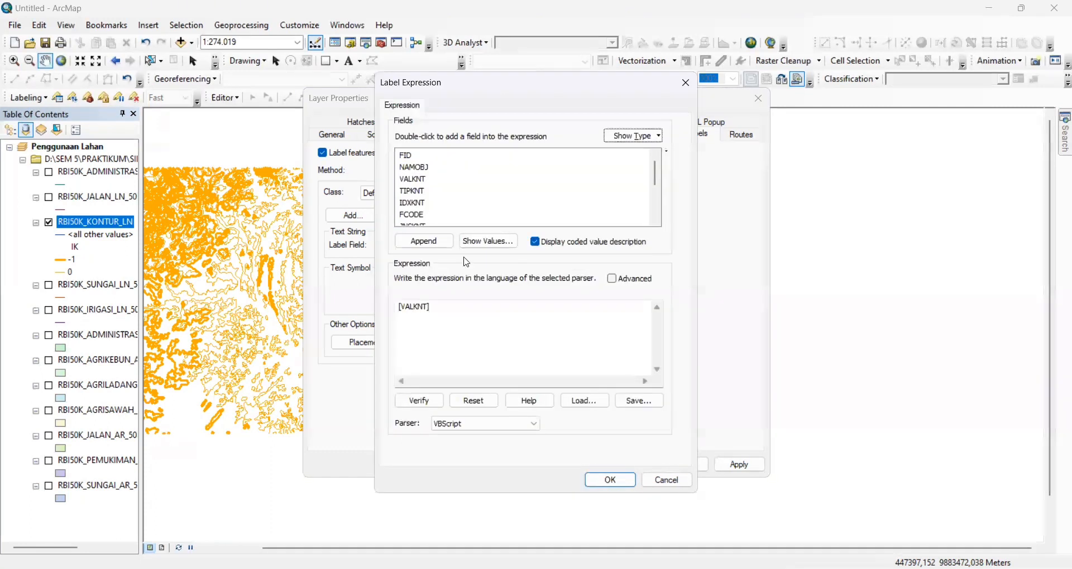
click(479, 314)
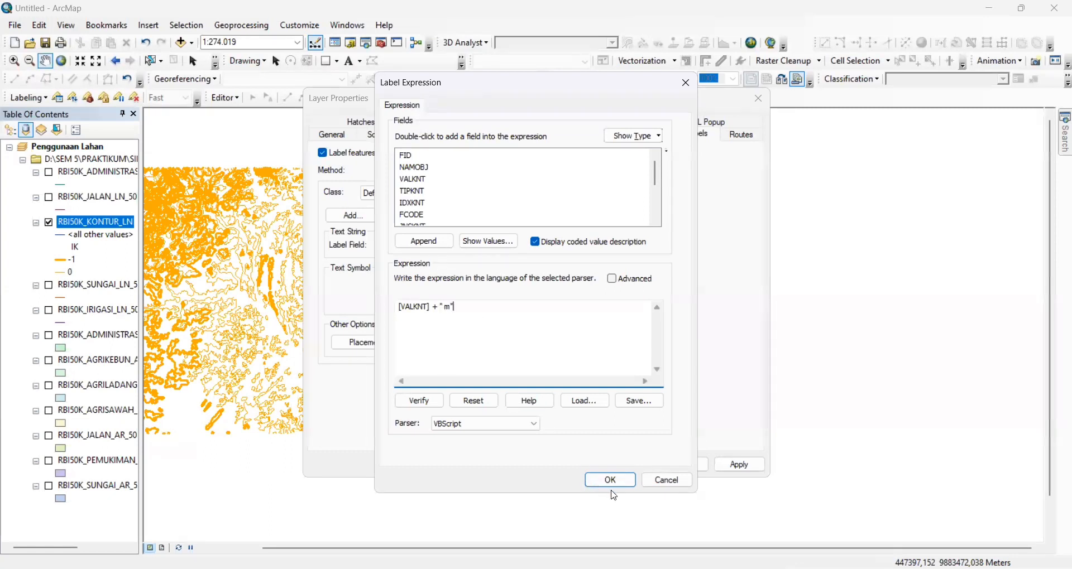
click(610, 480)
Step: Set the contour label font to Times New Roman, size 10
click(578, 282)
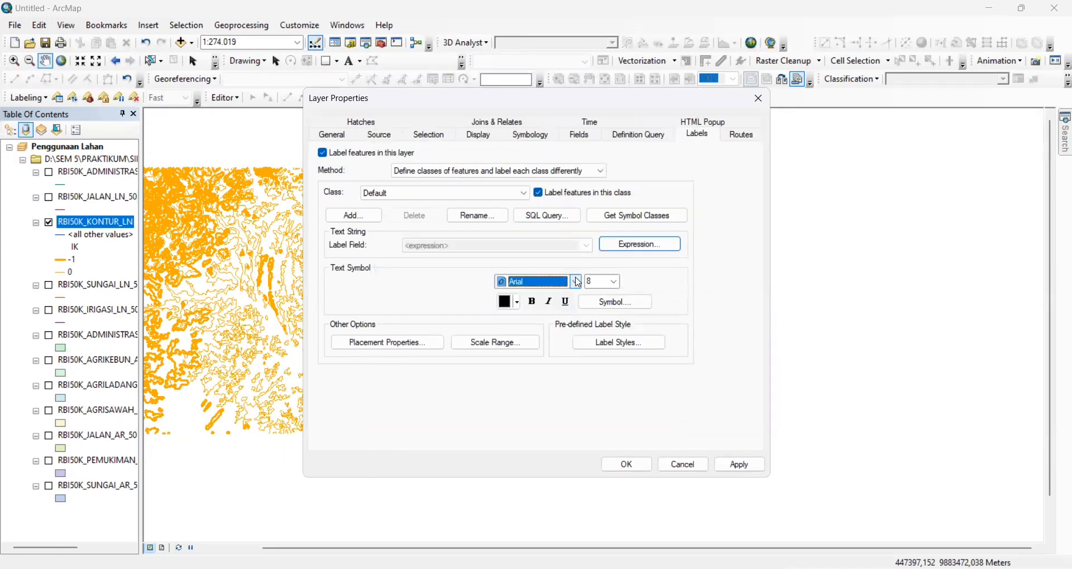
text(times)
key(Return)
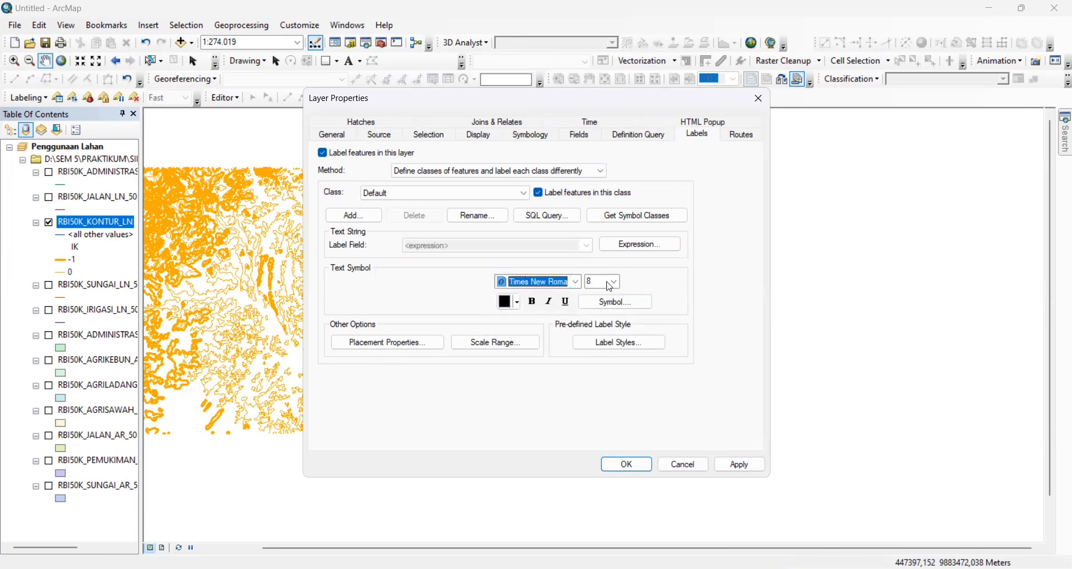
click(610, 287)
click(595, 307)
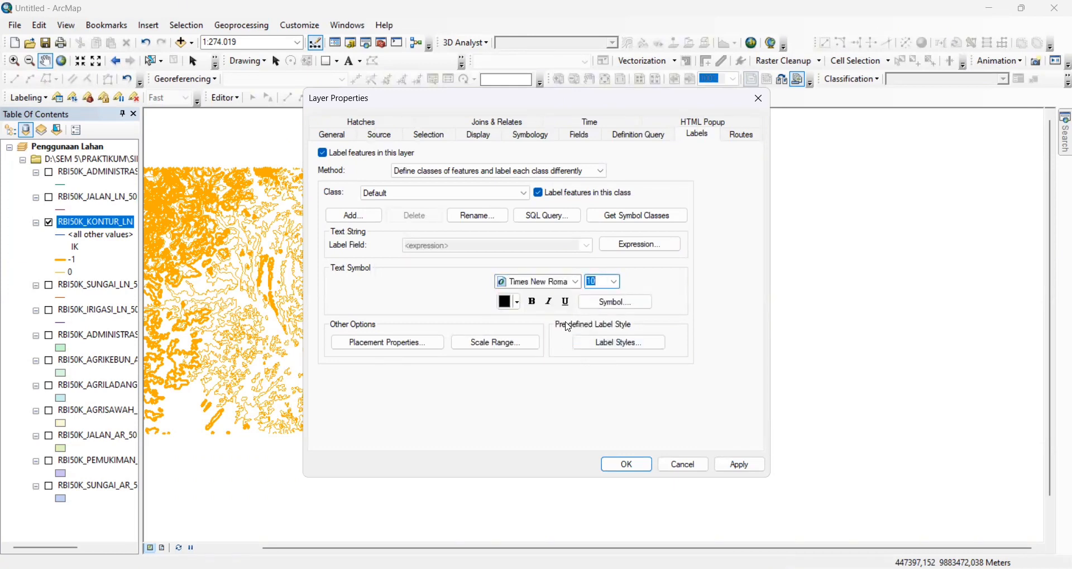
Step: Add a halo mask to the contour label text symbol
click(614, 302)
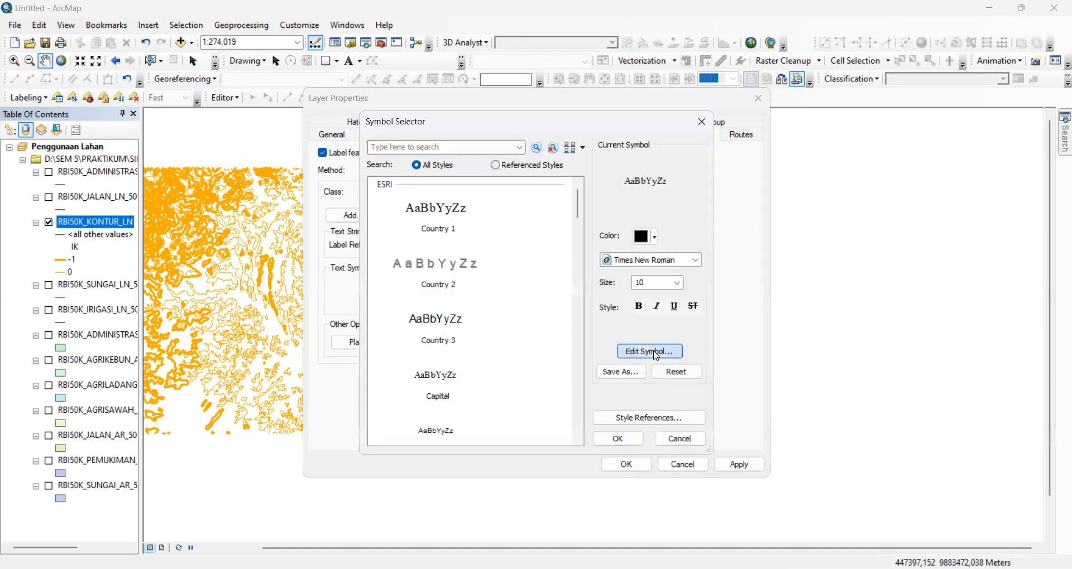
click(650, 351)
click(506, 246)
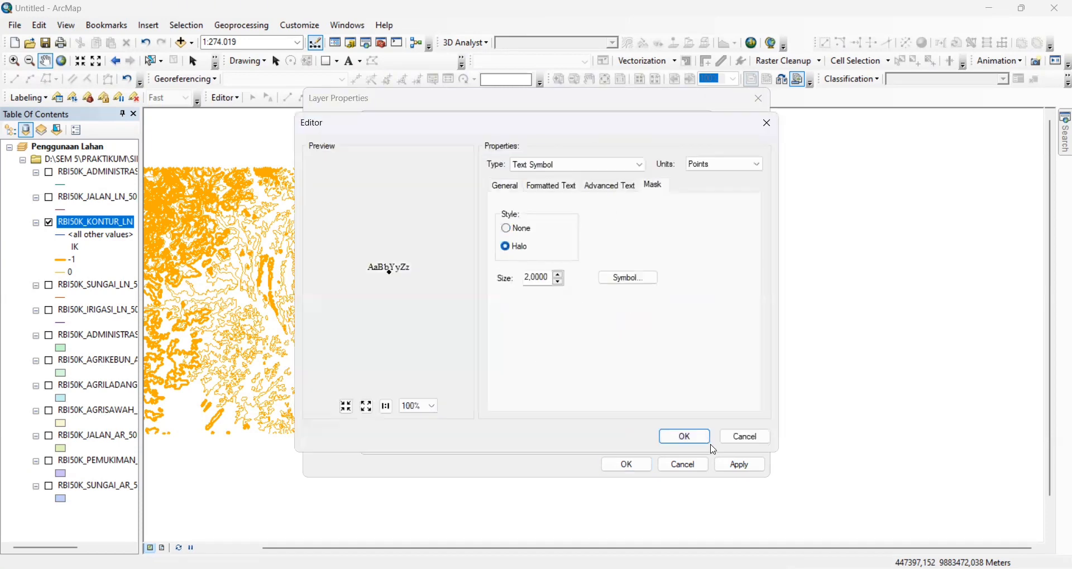
click(665, 441)
click(618, 438)
Step: Place the contour labels on the line instead of above it and apply the label settings
click(385, 342)
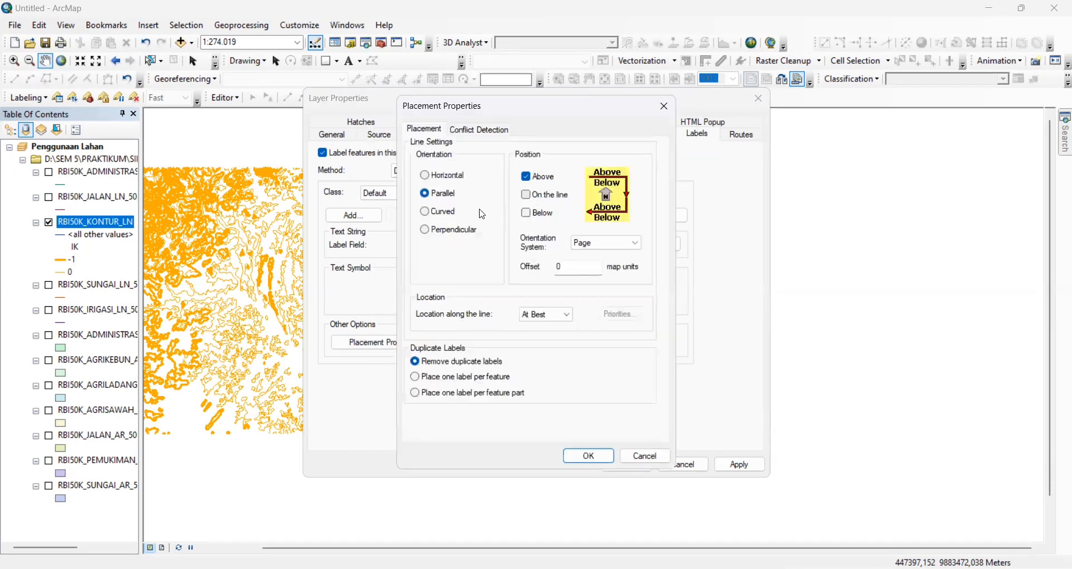
click(525, 195)
click(525, 177)
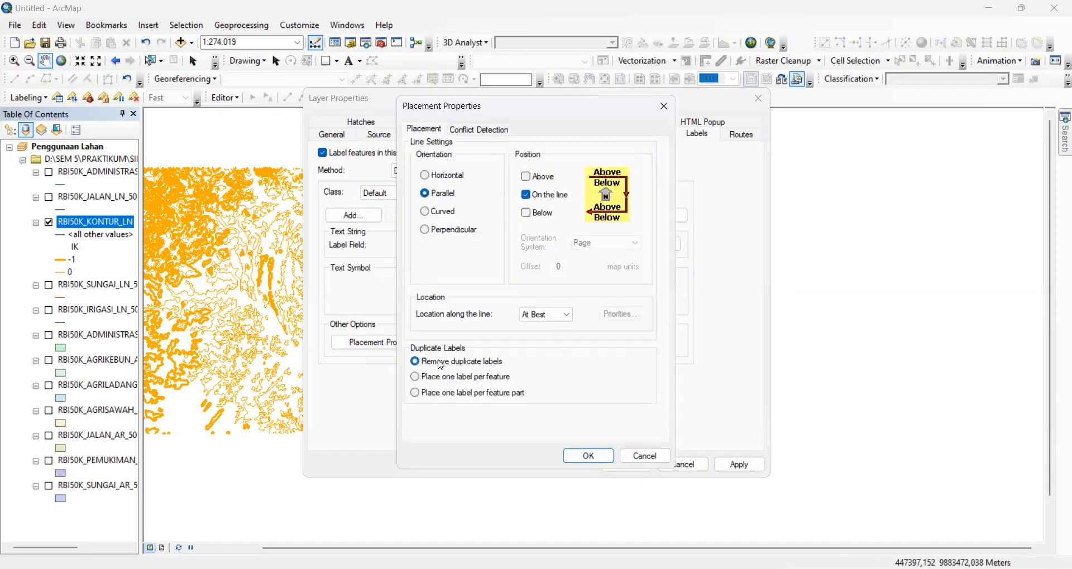
click(590, 455)
click(733, 466)
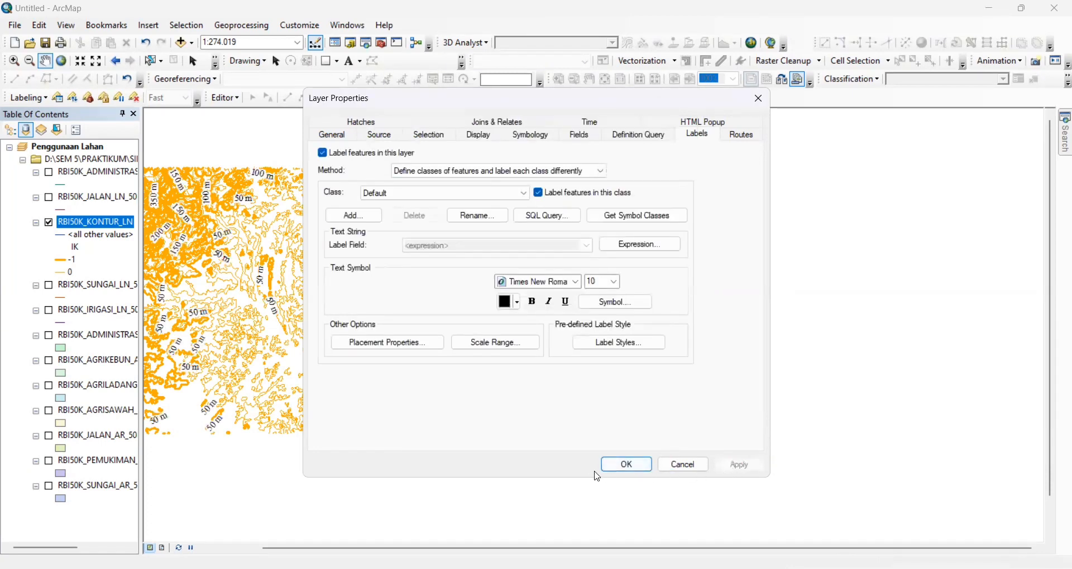
click(626, 465)
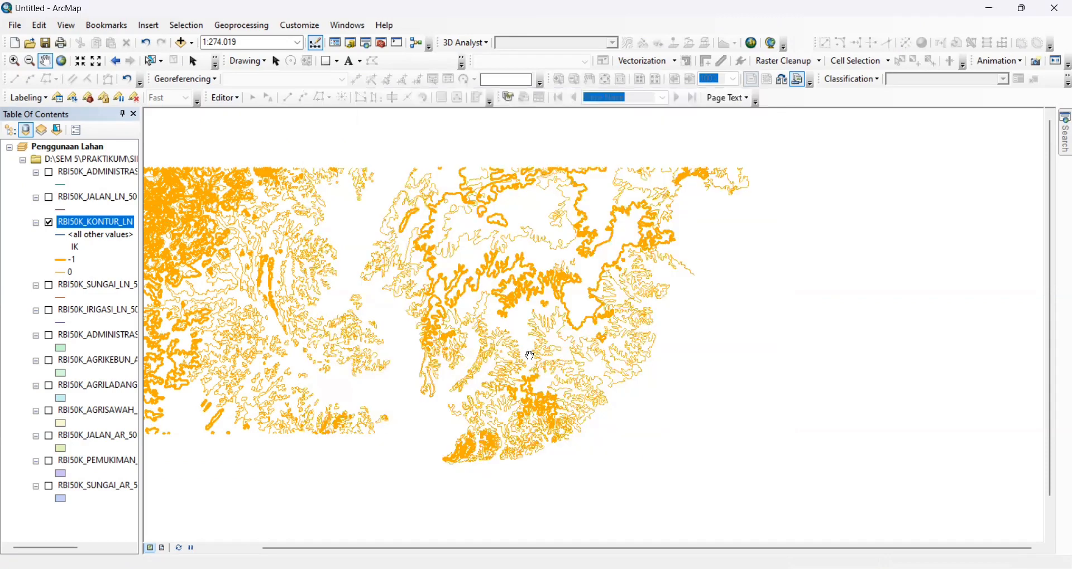
scroll(530, 356, down, 3)
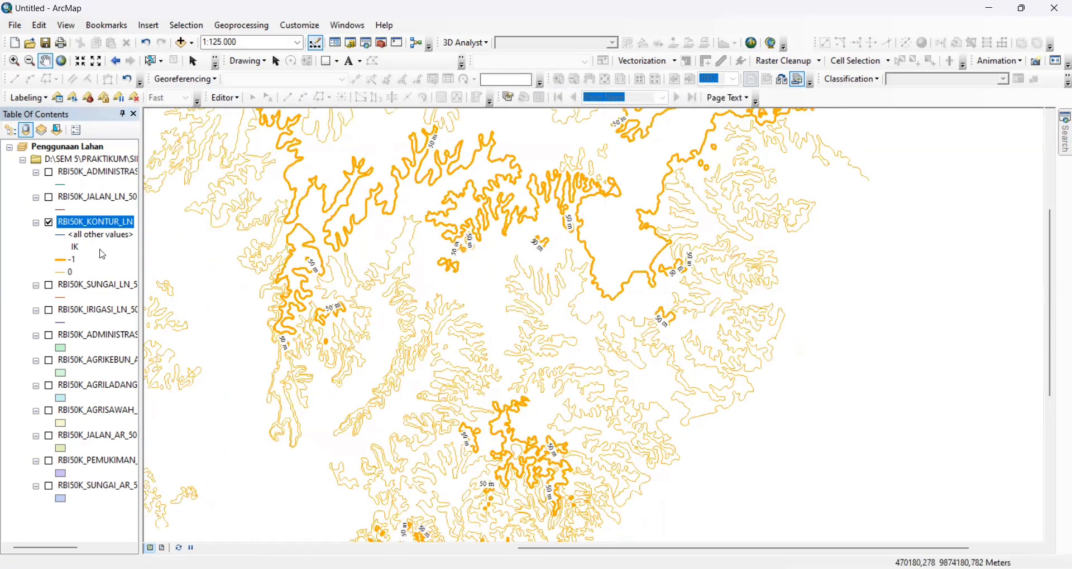
Step: Turn on the RBI50K_JALAN_LN road layer and view its symbology properties
click(49, 199)
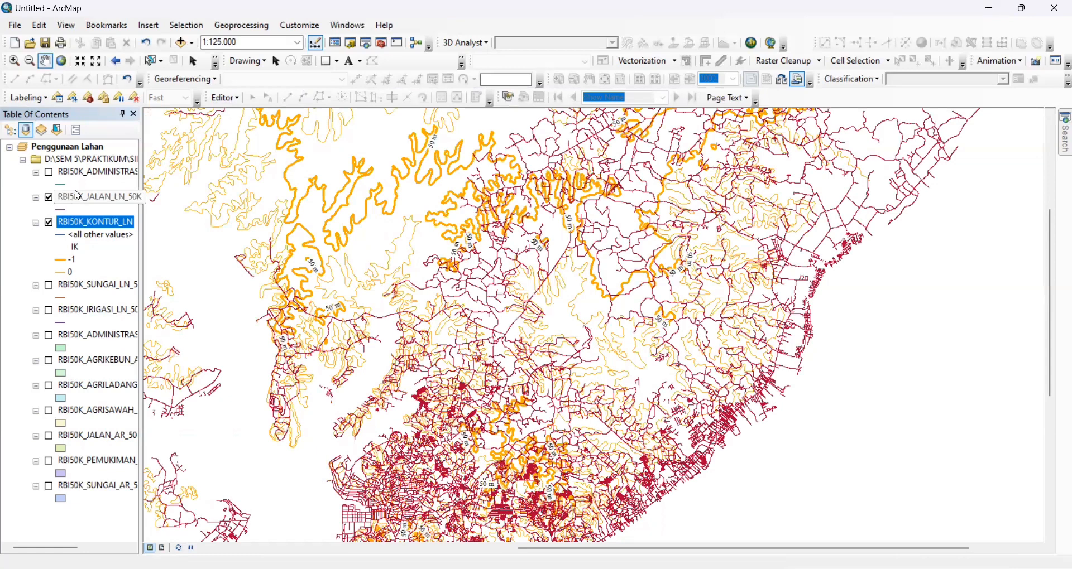
click(97, 199)
right_click(97, 199)
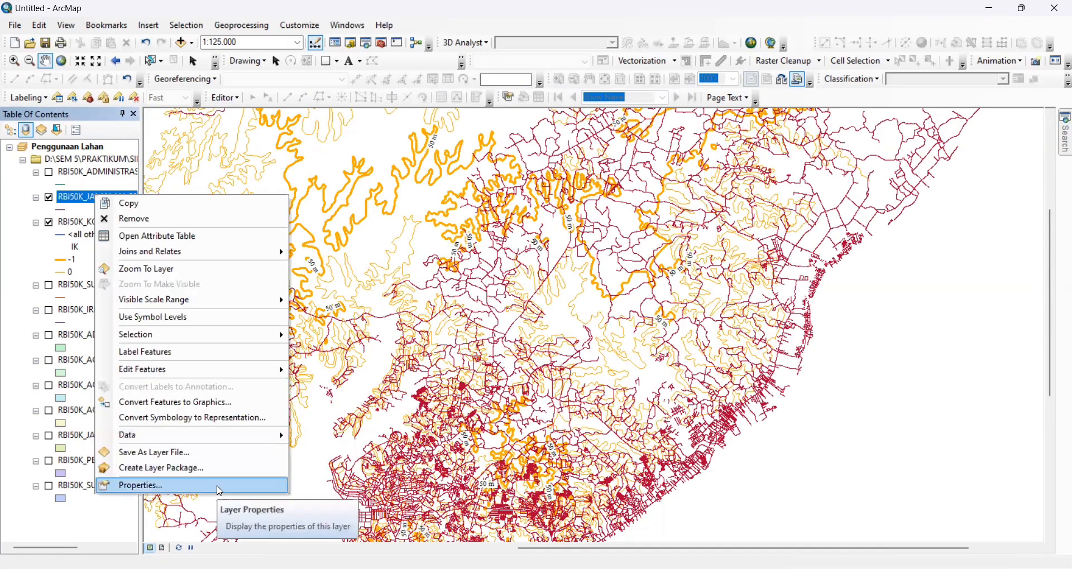
click(215, 486)
click(532, 136)
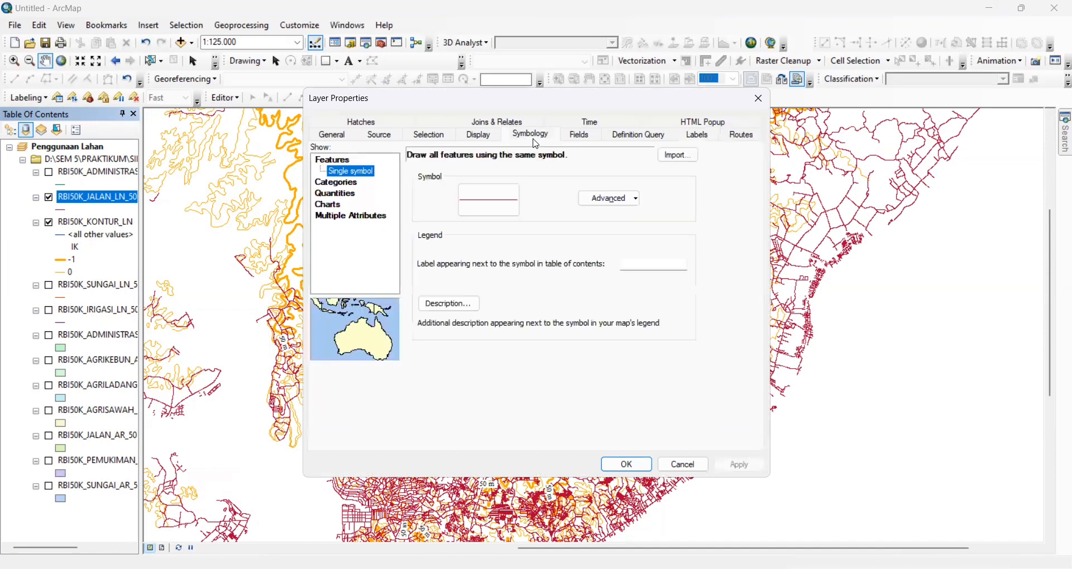
click(758, 99)
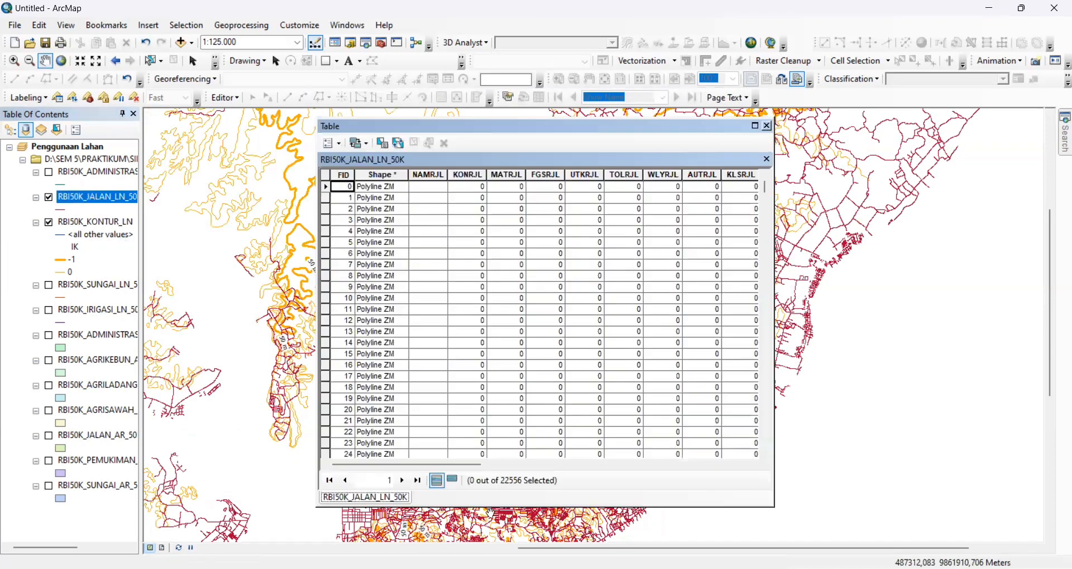
Step: Examine the road layer's attribute table across to the REMARK field to find the road classes
drag(459, 464, 703, 469)
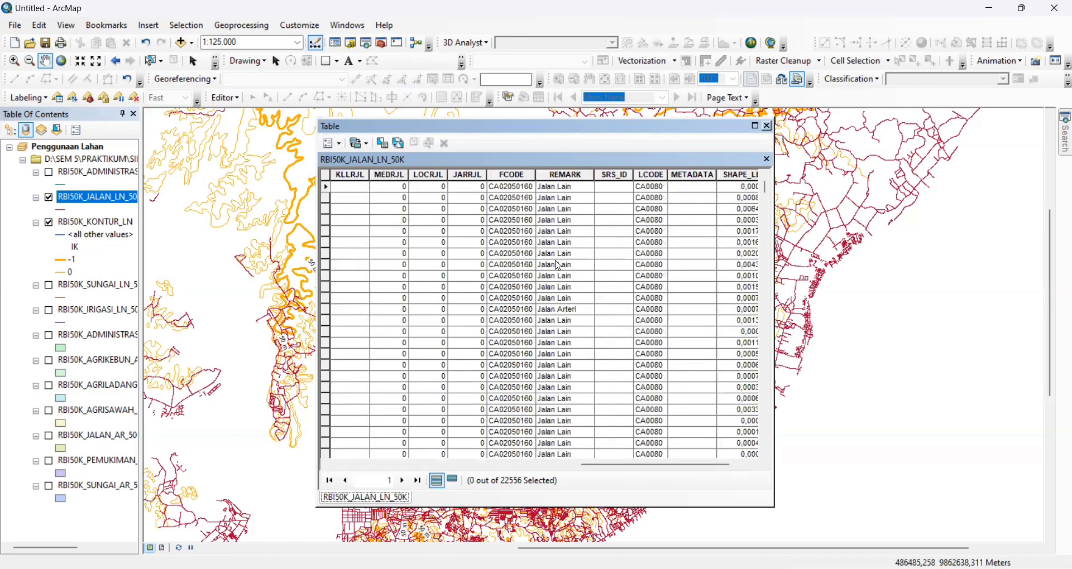
scroll(556, 262, down, 2)
scroll(551, 213, up, 2)
click(767, 126)
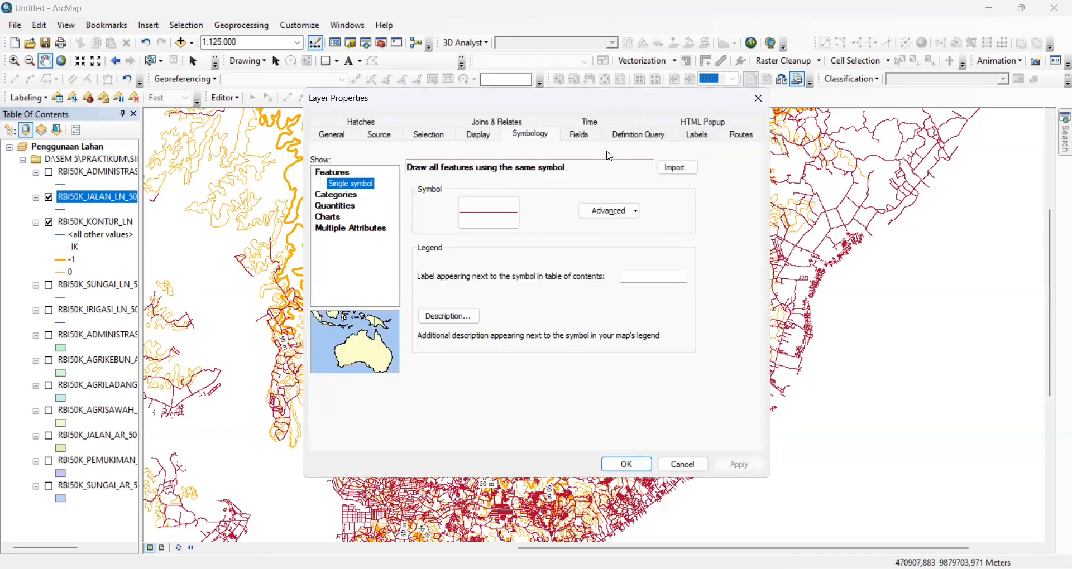
Step: Symbolize the road layer by unique values of the REMARK field and add all its values
click(337, 194)
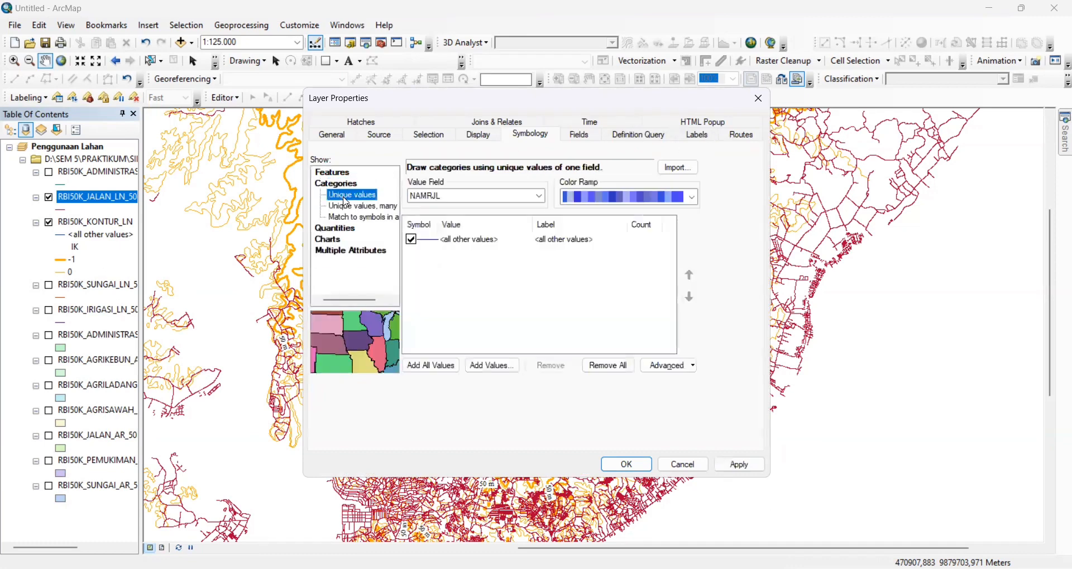
click(539, 196)
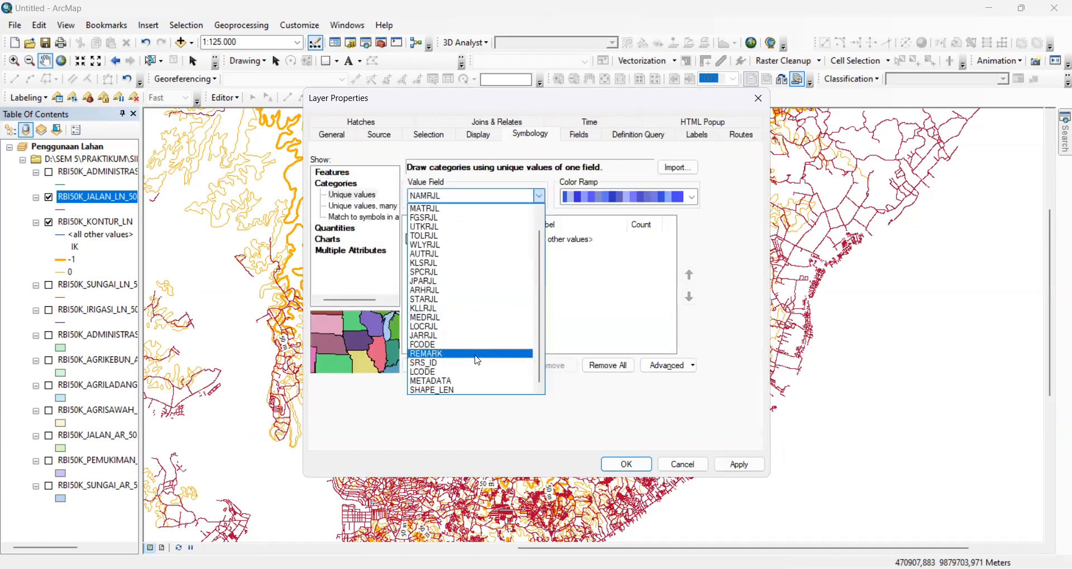
click(427, 352)
click(418, 373)
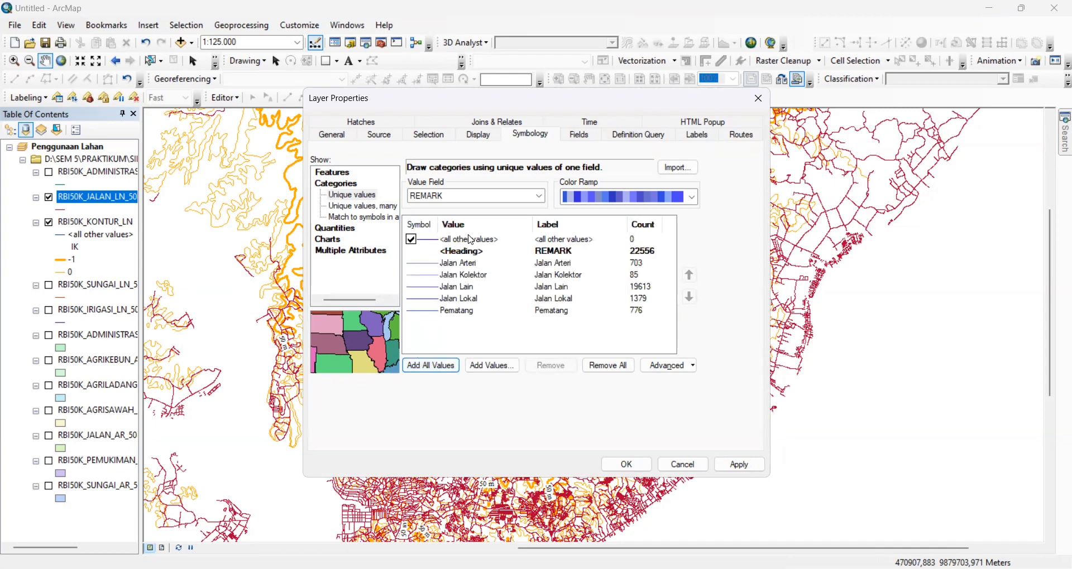
Step: Assign red RBI road symbols to the Jalan Arteri, Kolektor, Lain, Lokal and Pematang classes and apply the symbology
double_click(419, 266)
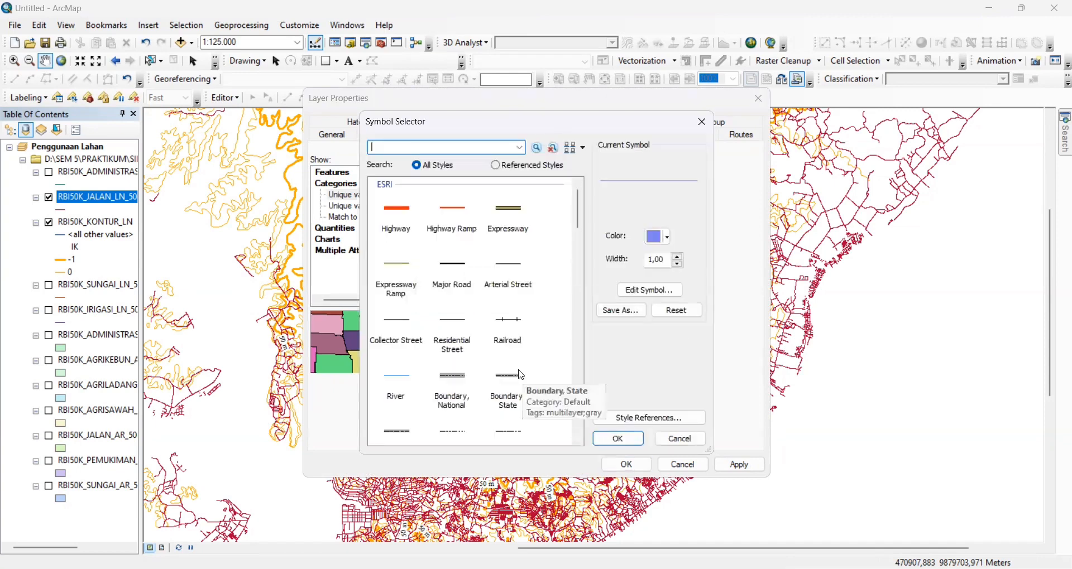
scroll(520, 375, up, 5)
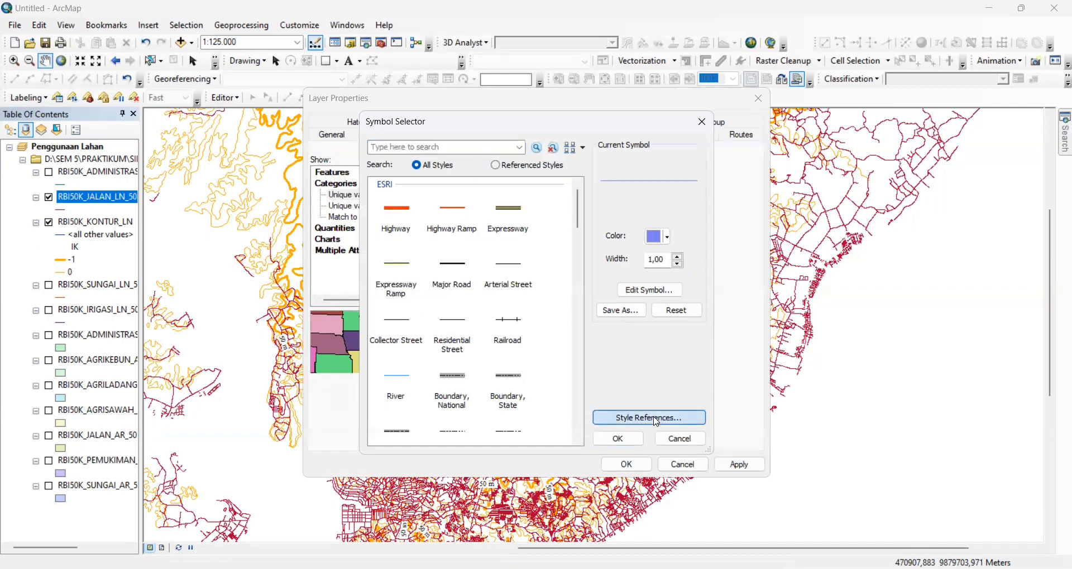
click(617, 438)
key(Return)
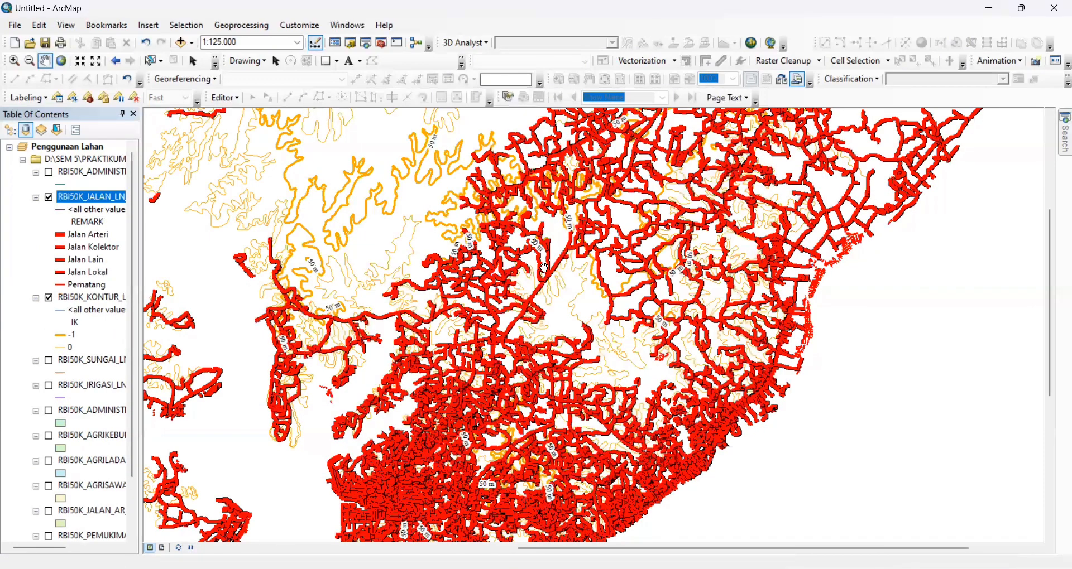
Step: Collapse the legend entries of the road and contour layers in the table of contents
scroll(590, 333, up, 2)
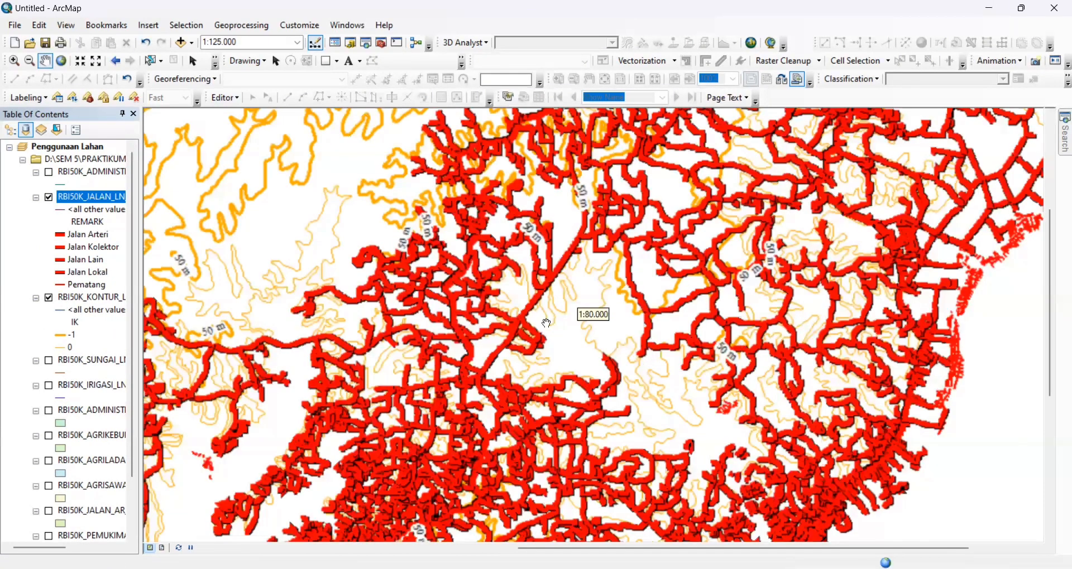
scroll(546, 323, up, 1)
click(36, 197)
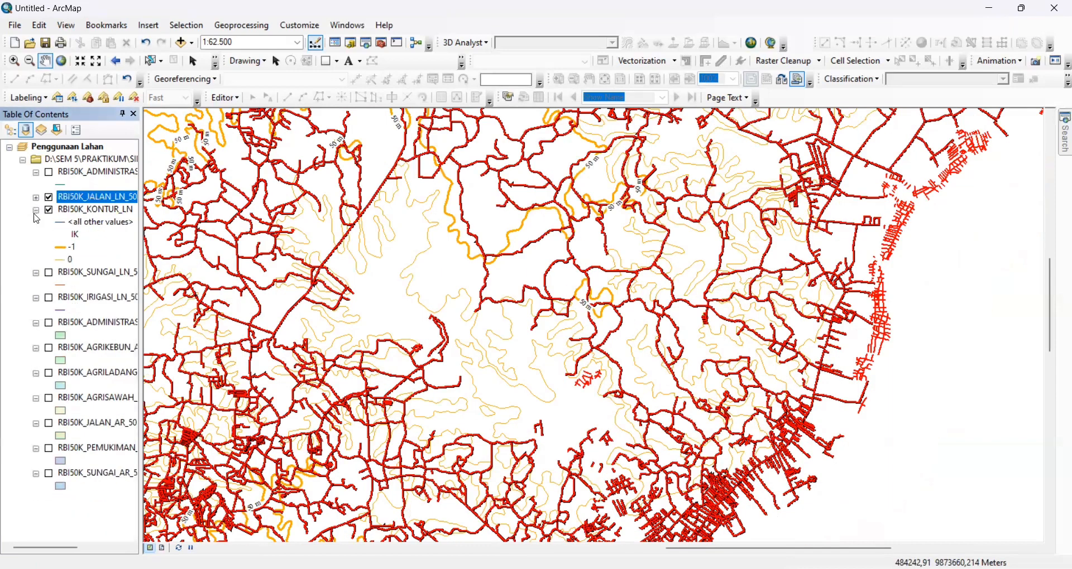
click(35, 209)
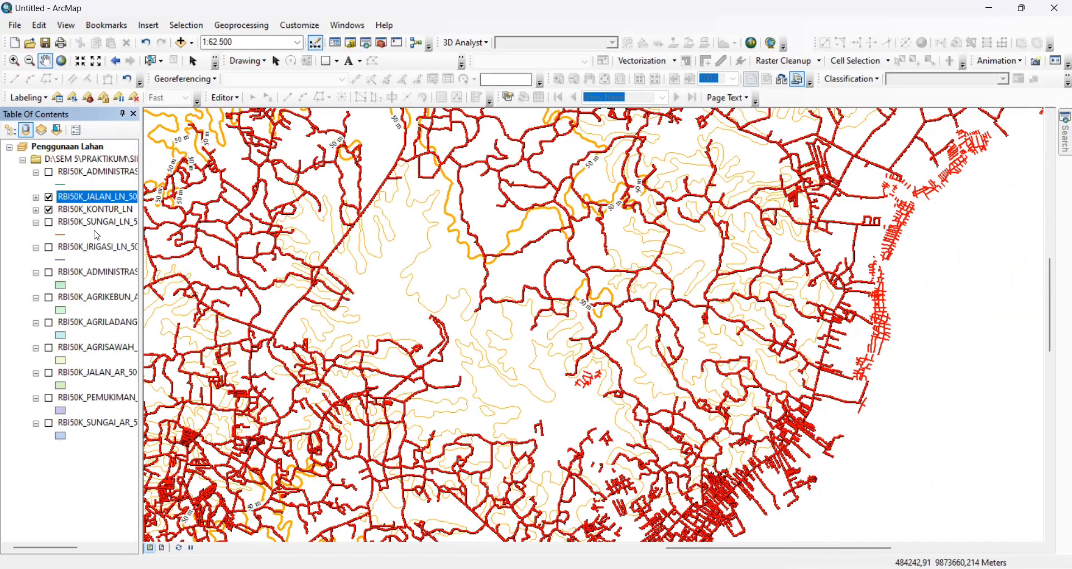
Step: Recolor the RBI50K_SUNGAI_LN river line symbol blue and turn the river layer on
click(62, 239)
click(61, 238)
click(660, 236)
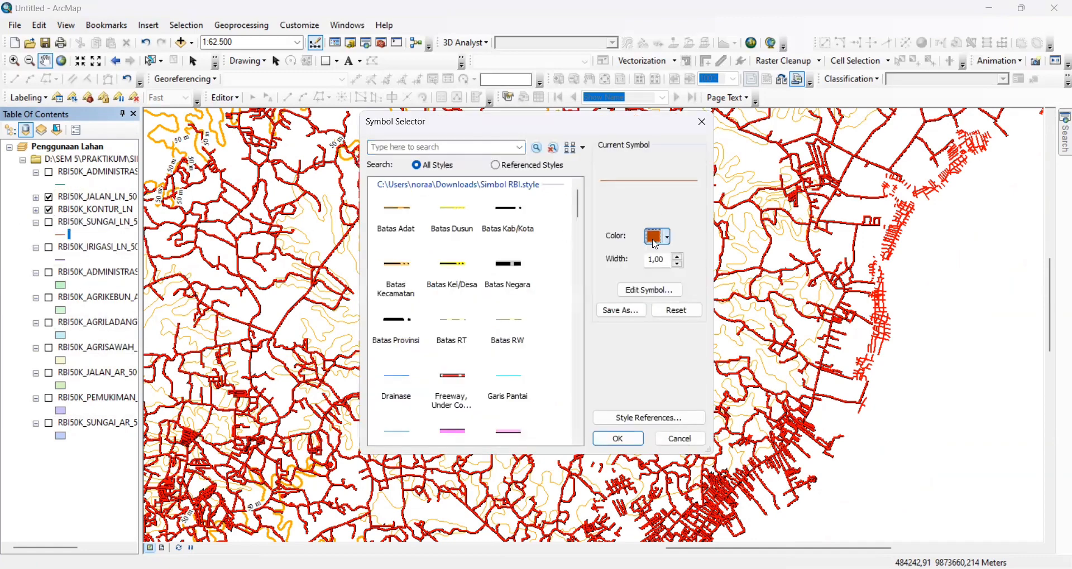
click(767, 327)
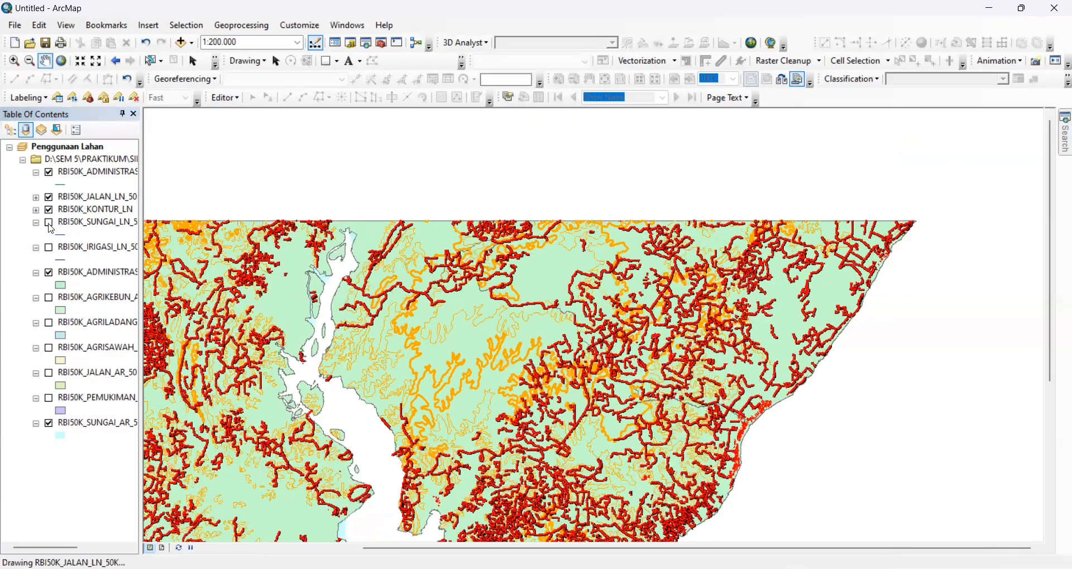
click(50, 223)
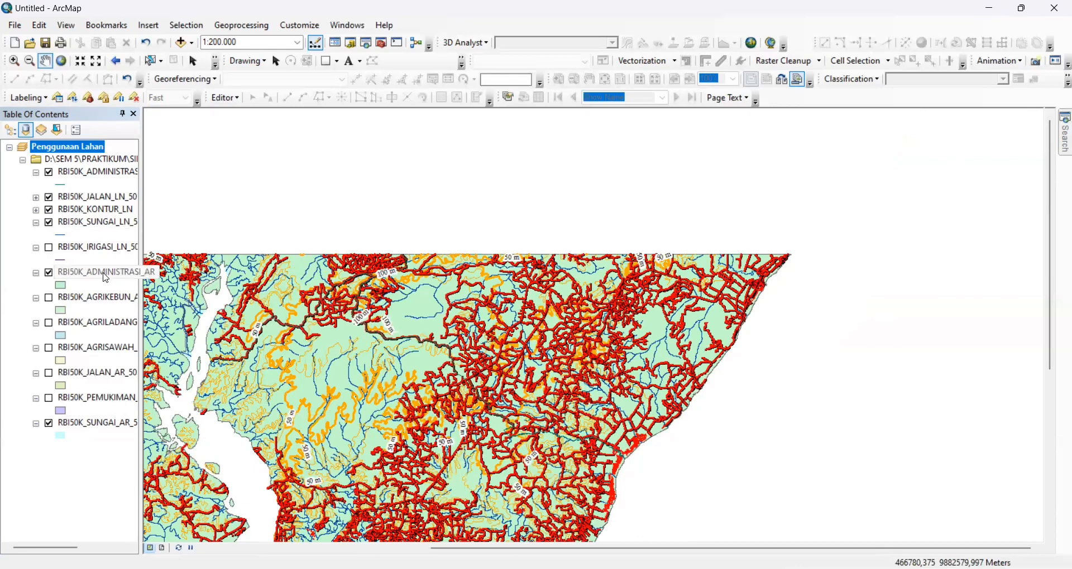
Step: Select the Kota Balikpapan record in the RBI50K_ADMINISTRASI_AR attribute table and zoom to the selected polygon
click(98, 173)
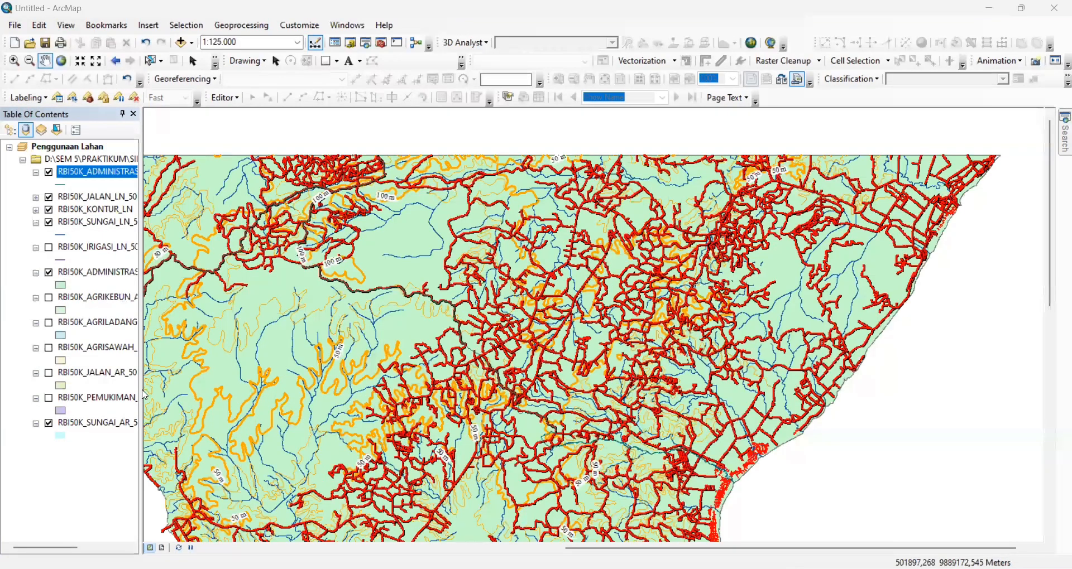
right_click(107, 269)
click(192, 309)
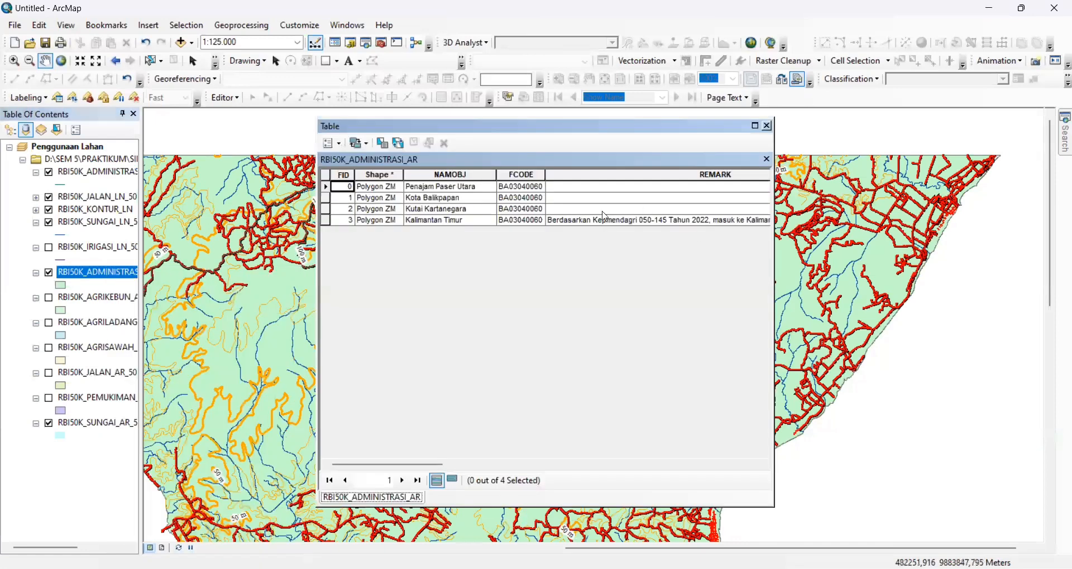
click(327, 199)
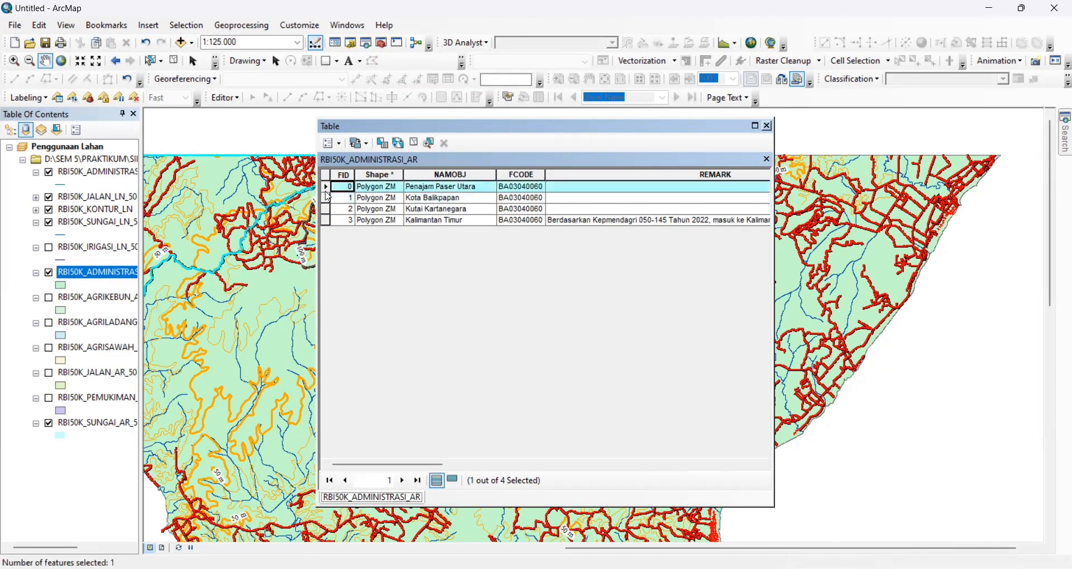
right_click(327, 197)
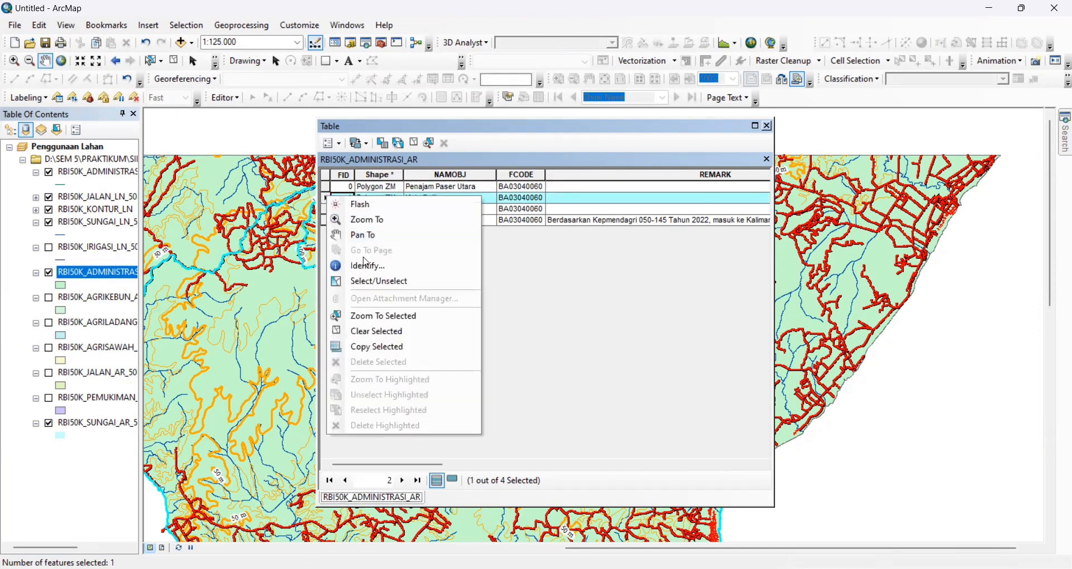
click(416, 317)
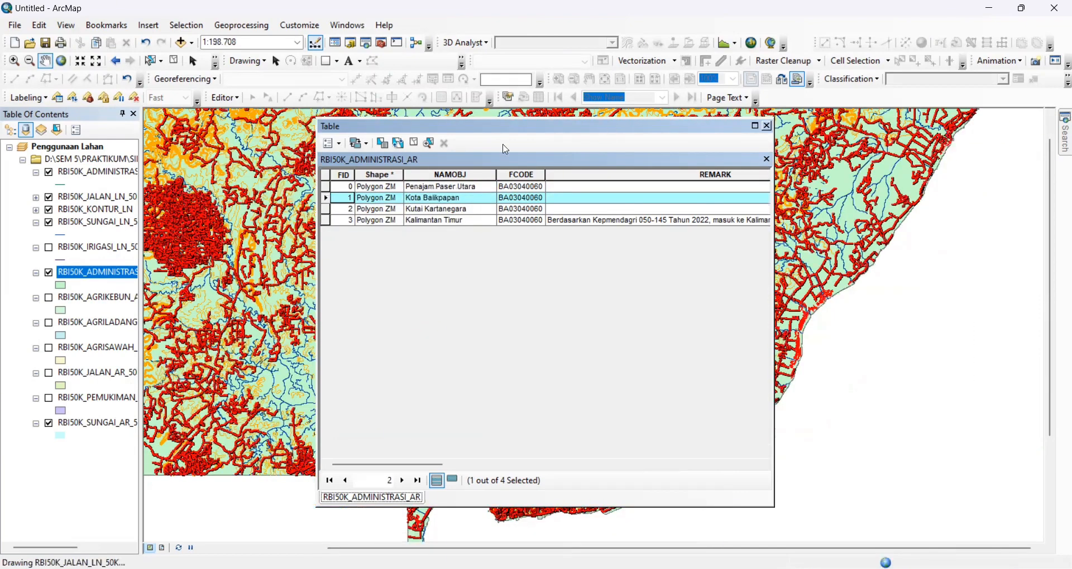
drag(481, 126, 106, 268)
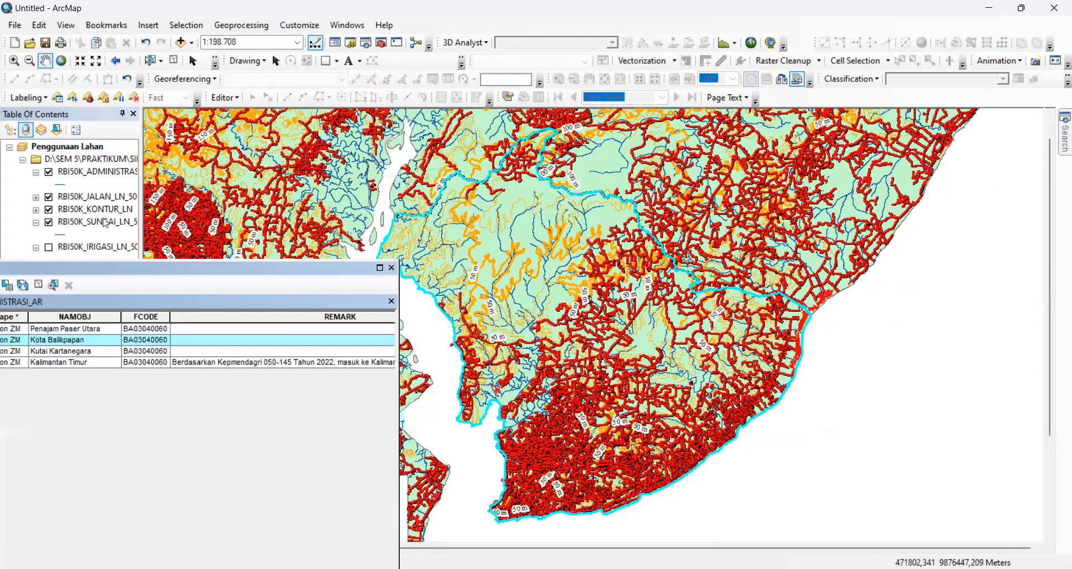
click(392, 269)
Step: Hide the road, contour and river line layers
click(50, 210)
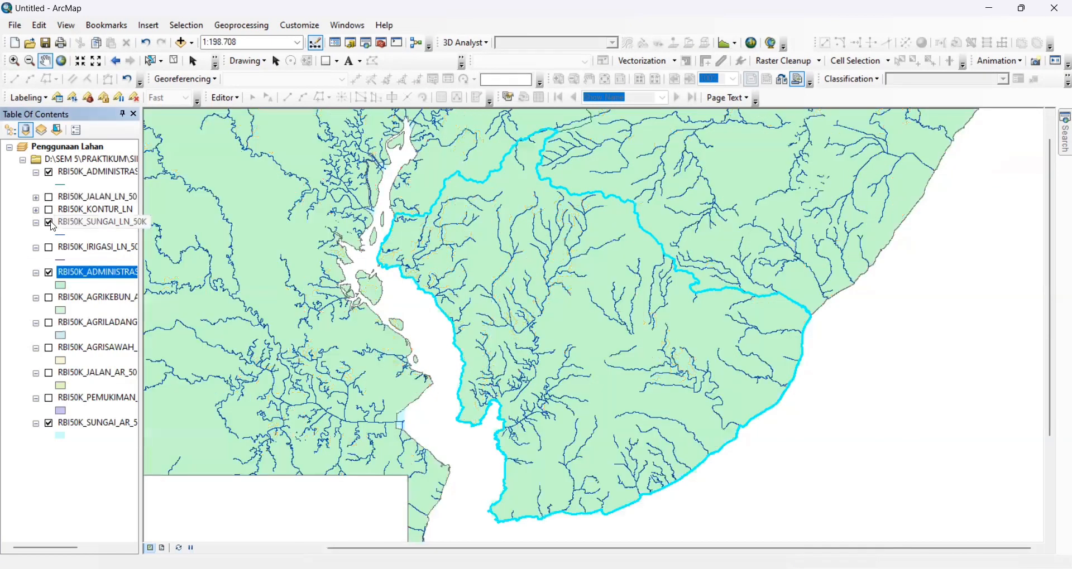
click(50, 222)
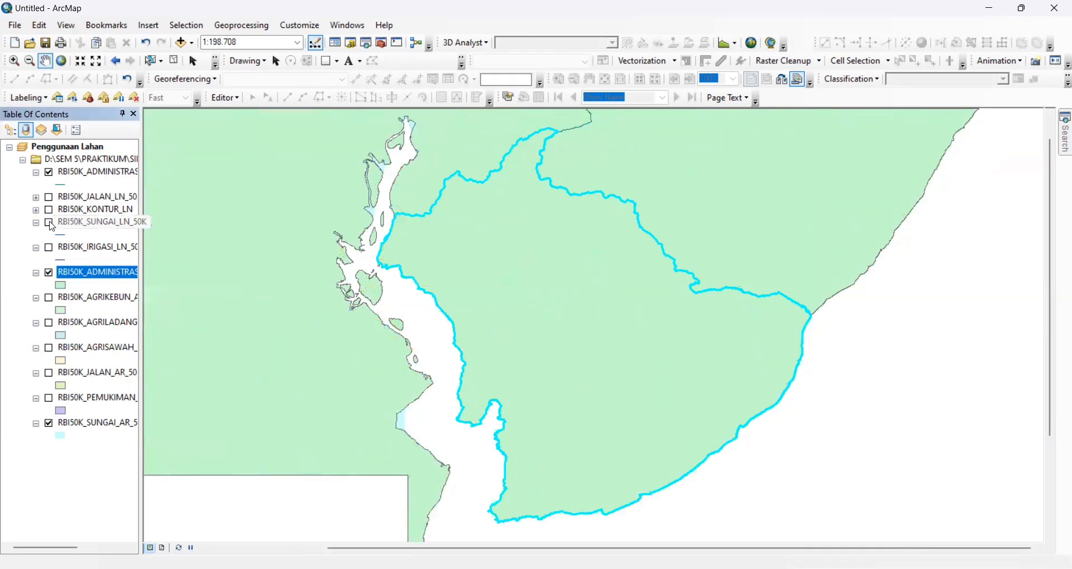
Step: Export the selected RBI50K_ADMINISTRASI_AR feature as shapefile "Kota Balikpapan" in the ACARA 5 folder and add it to the map
click(69, 278)
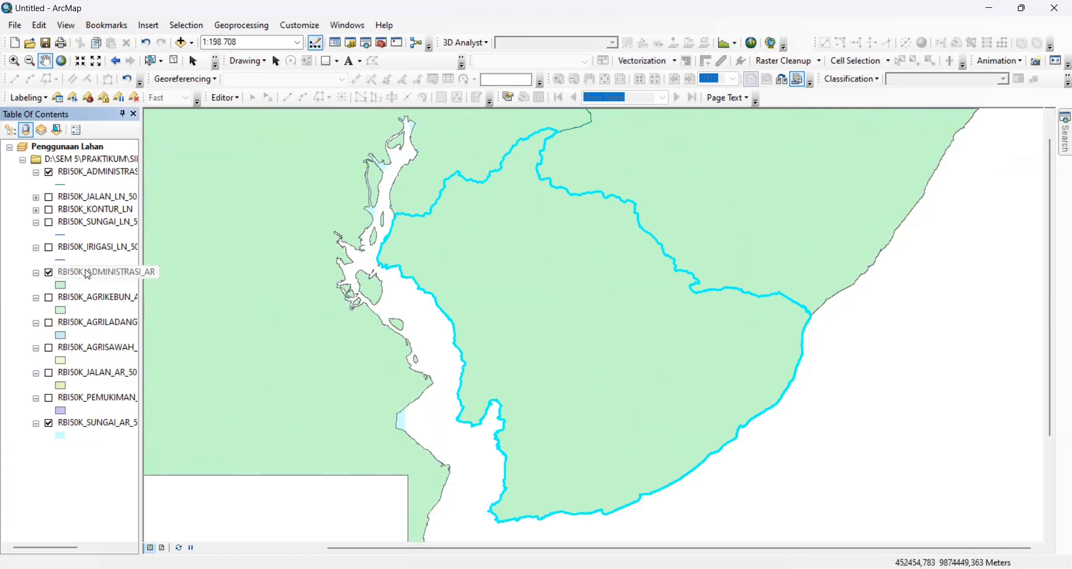
right_click(88, 275)
mouse_move(212, 504)
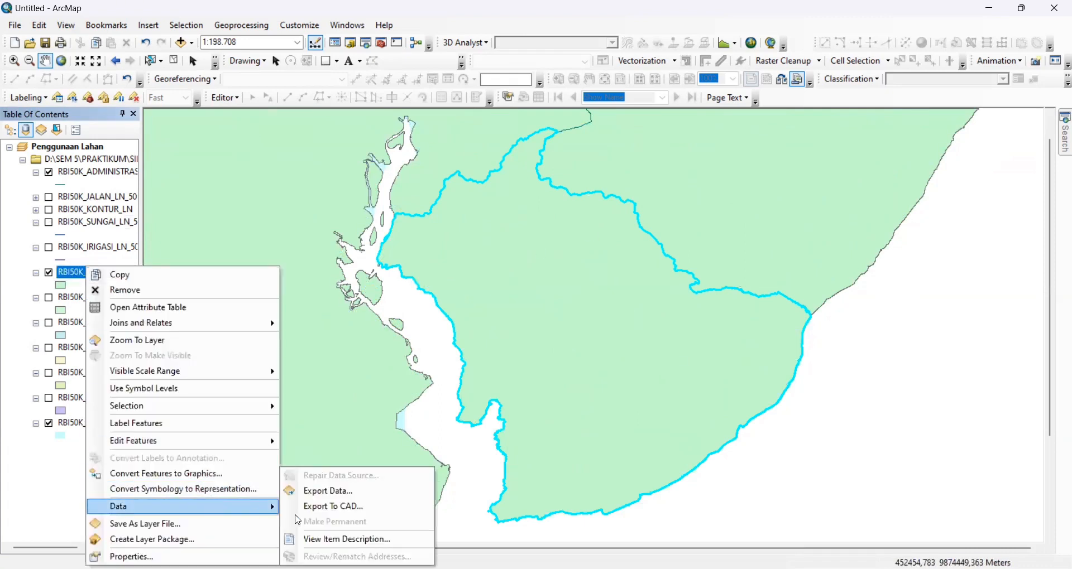
click(383, 488)
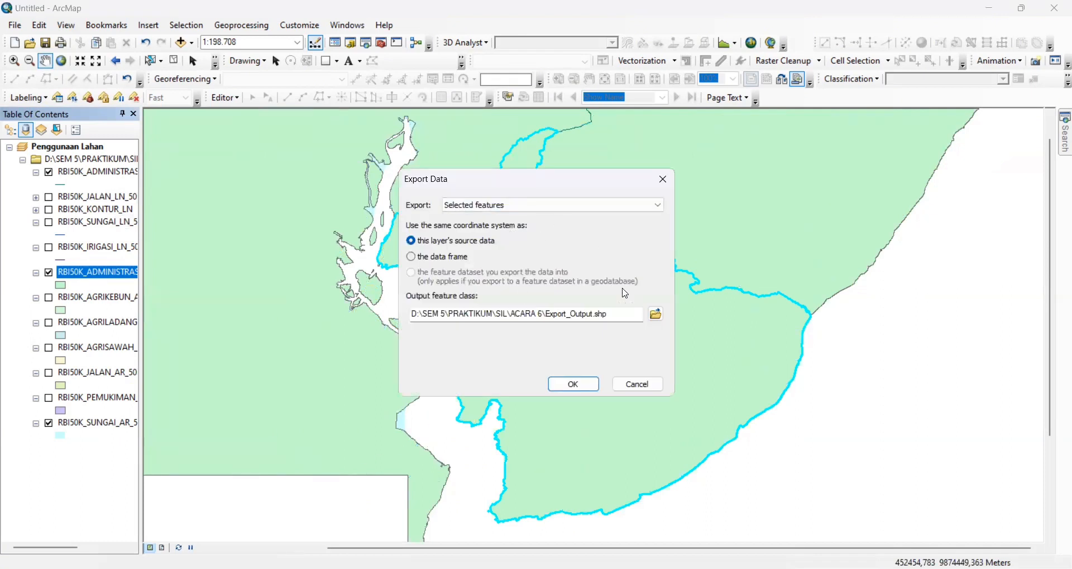
click(660, 318)
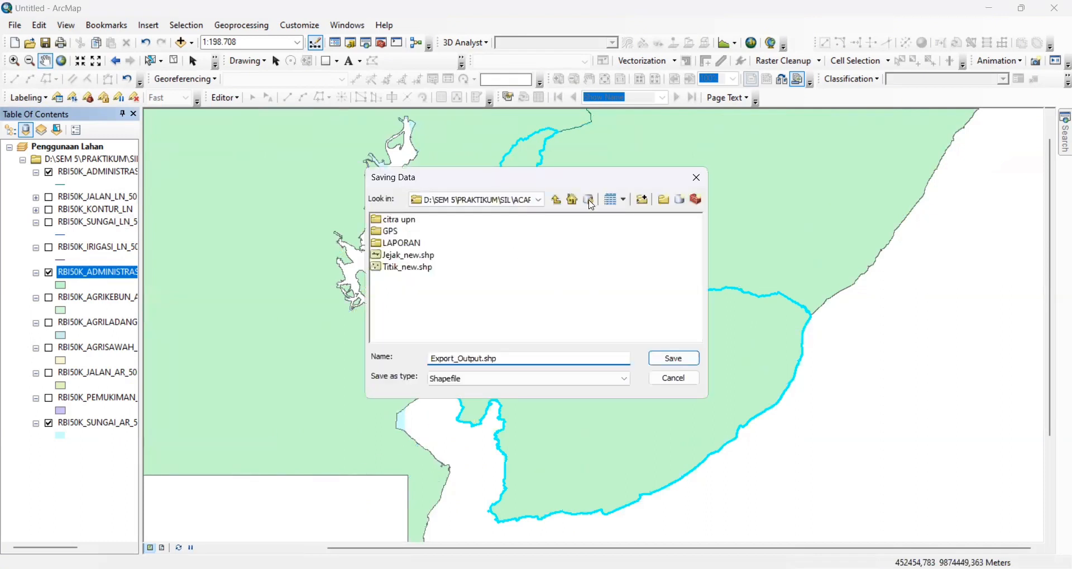
text(Kota Bal)
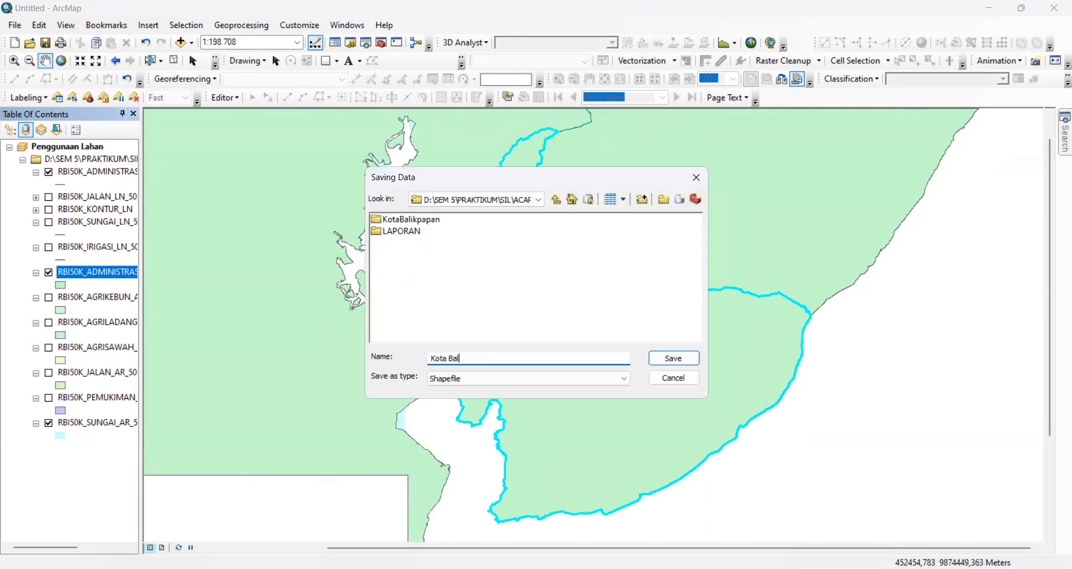
text(ikpapan)
click(496, 380)
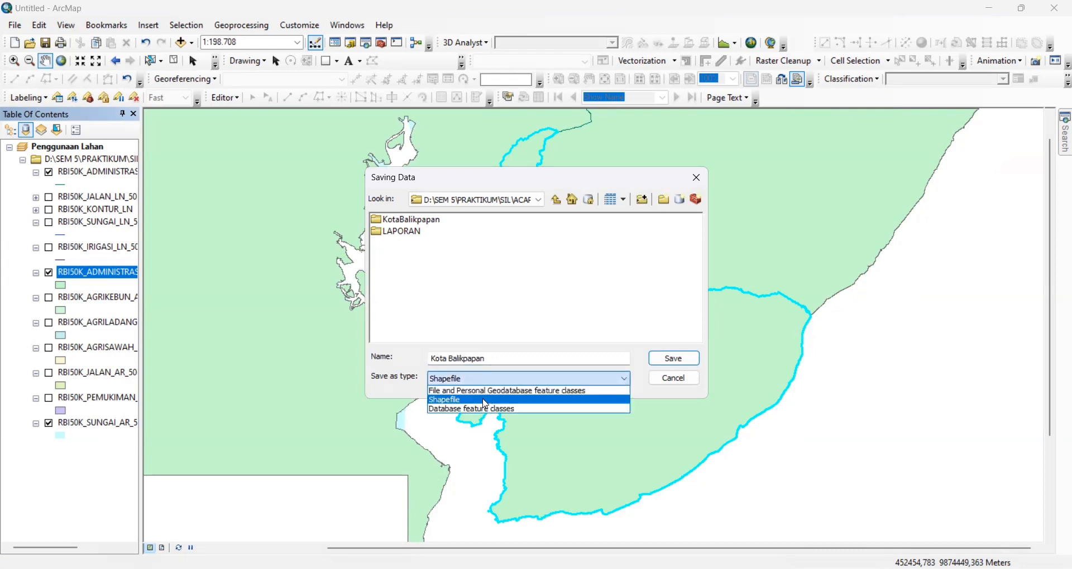
click(648, 369)
click(659, 359)
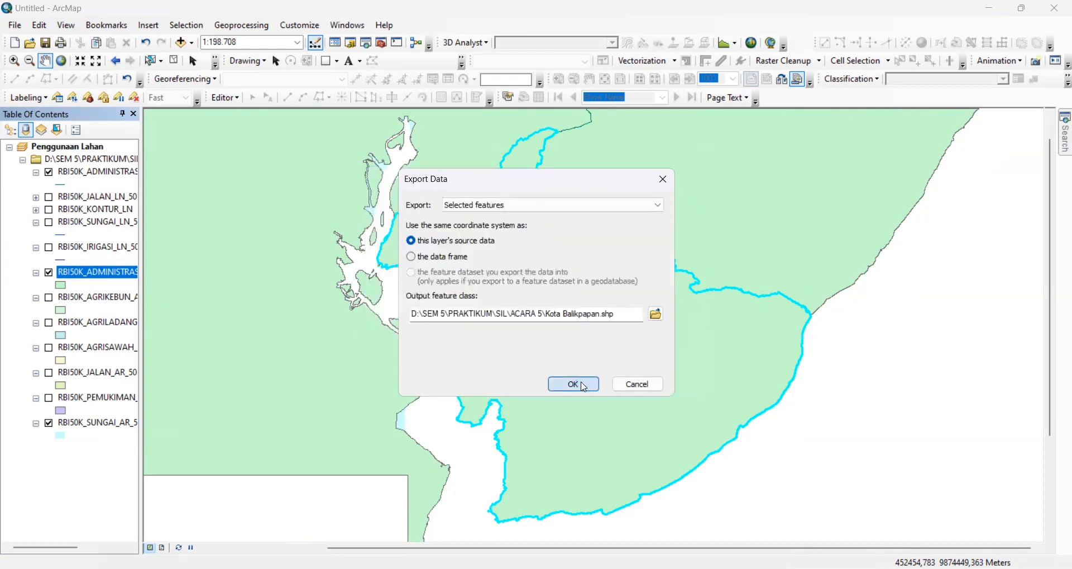
click(573, 385)
click(580, 339)
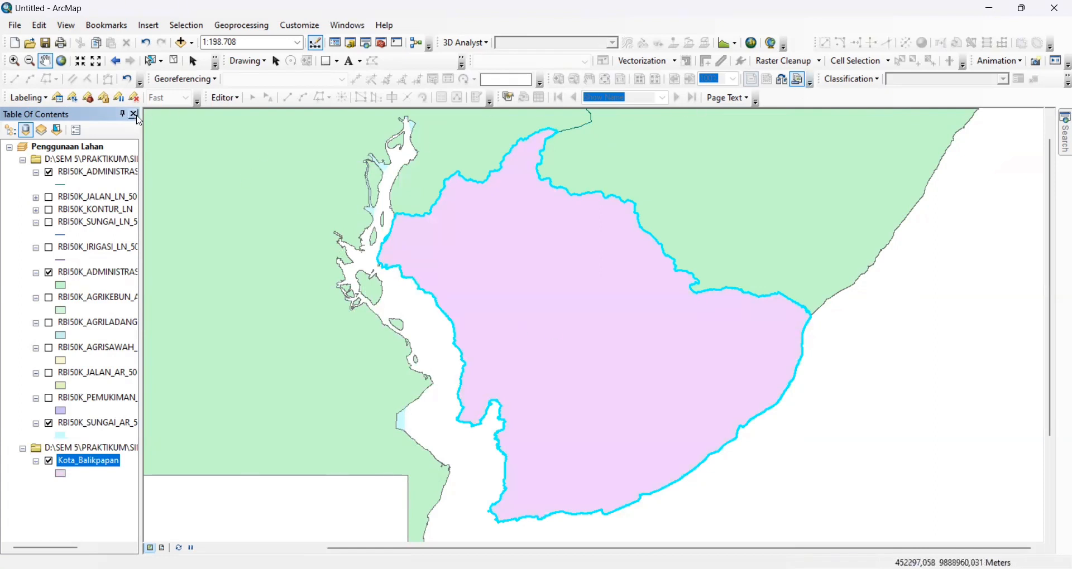
Step: Clear the feature selection around the Kota Balikpapan polygon
click(174, 60)
drag(580, 356, 471, 391)
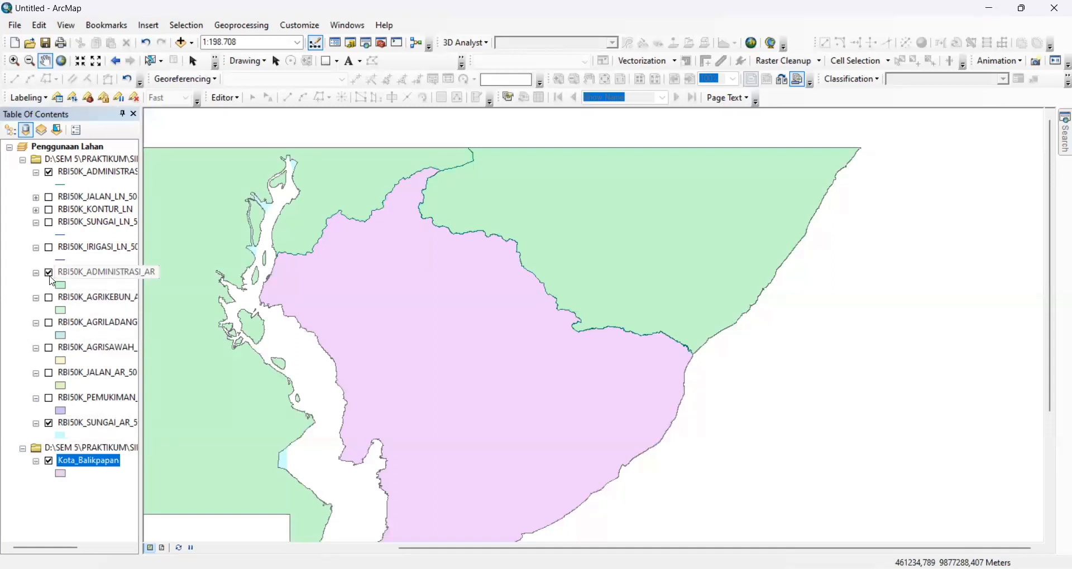
Step: Show the RBI50K_AGRIKEBUN_AR layer and set up a Clip with it as input features and Kota_Balikpapan as clip features
click(50, 299)
click(84, 298)
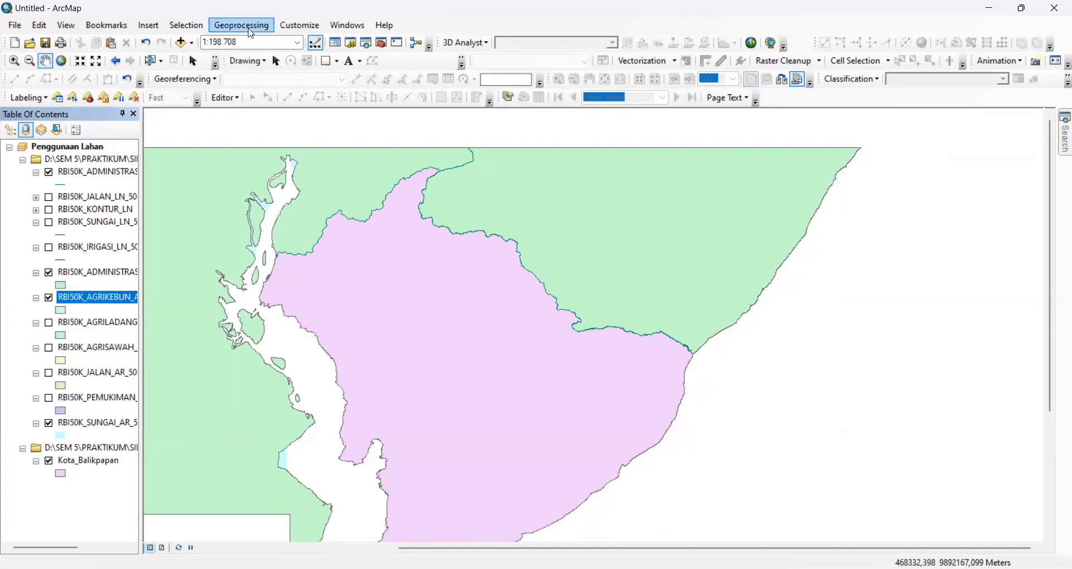
click(251, 33)
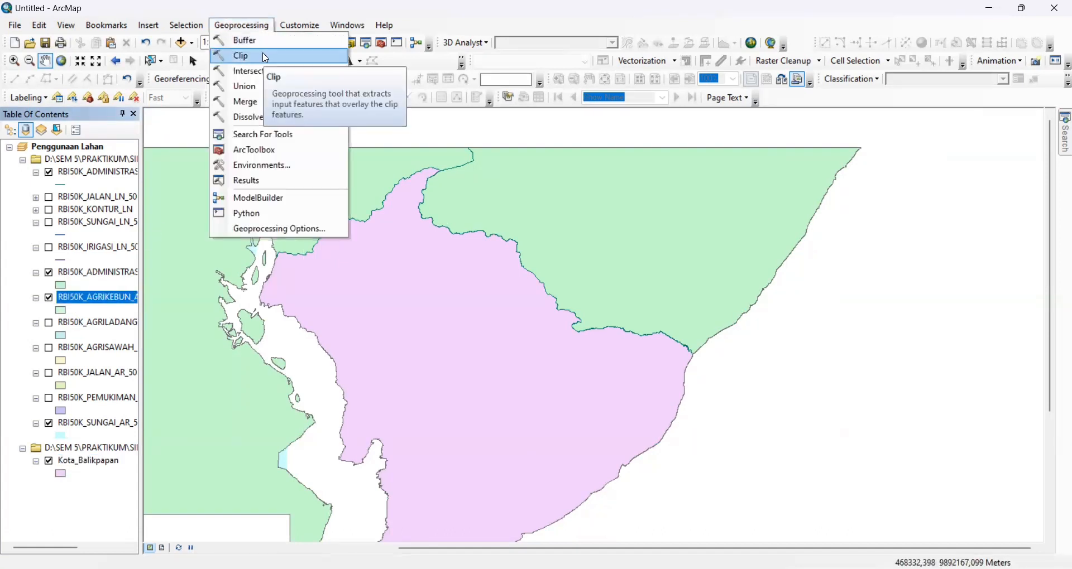
click(265, 58)
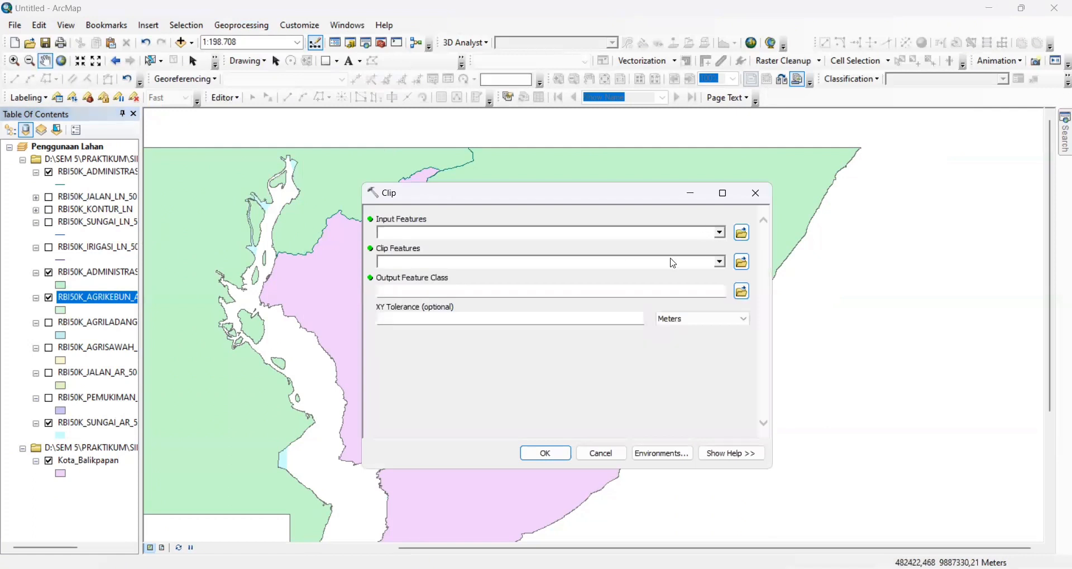
click(720, 233)
click(441, 335)
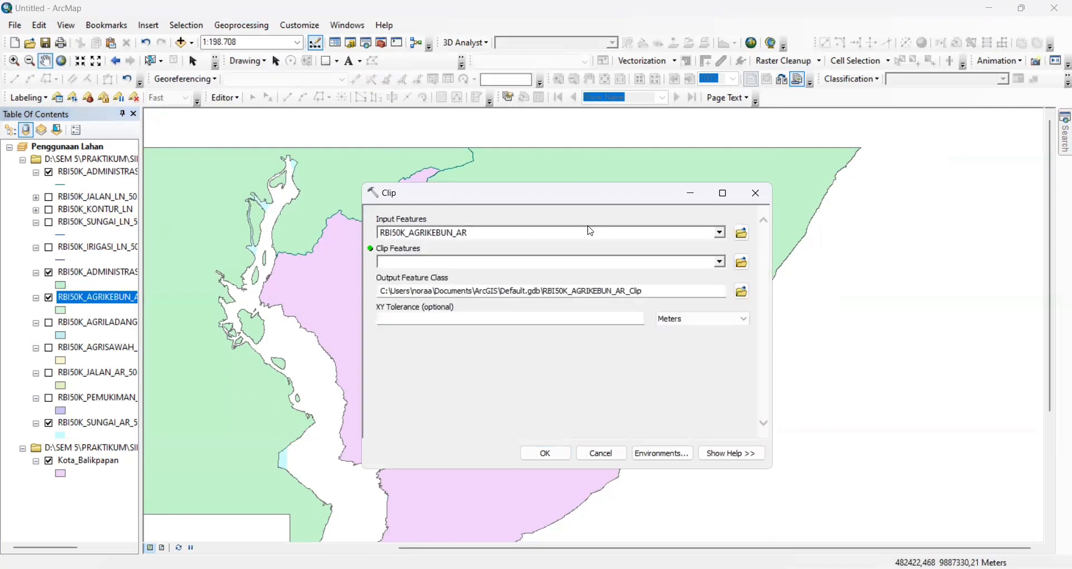
click(720, 262)
click(441, 340)
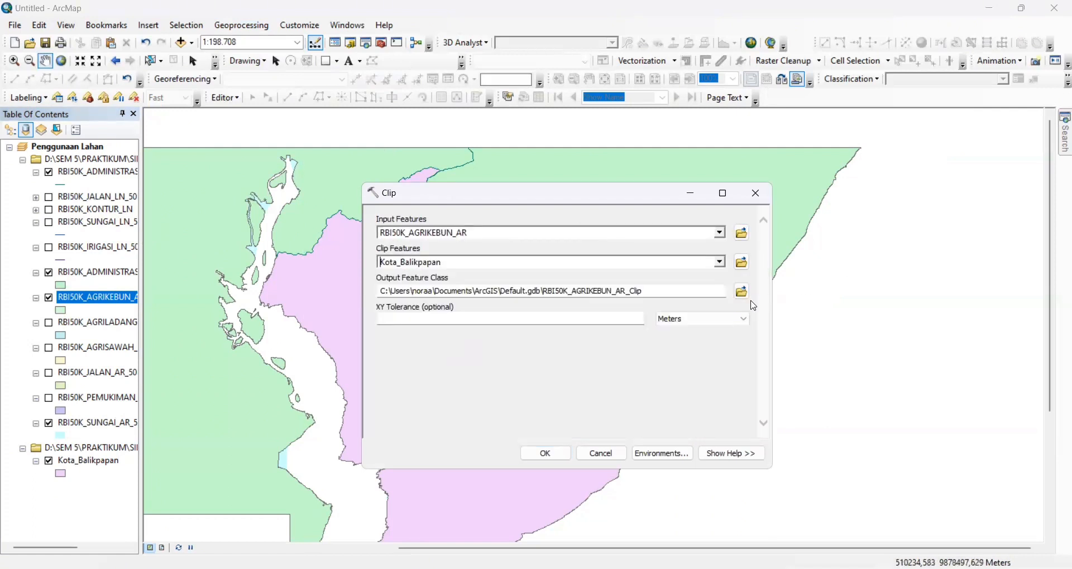
Step: Name the clip output "Kebun Klip" in the E:\Peta SIL\ACARA 4\Video folder and run the clip
click(653, 245)
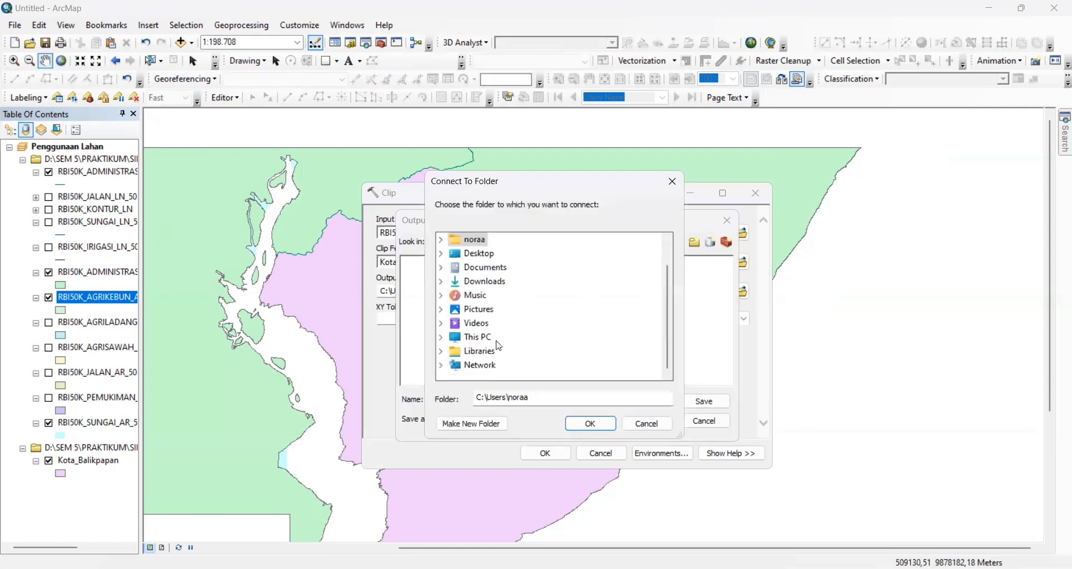
click(442, 337)
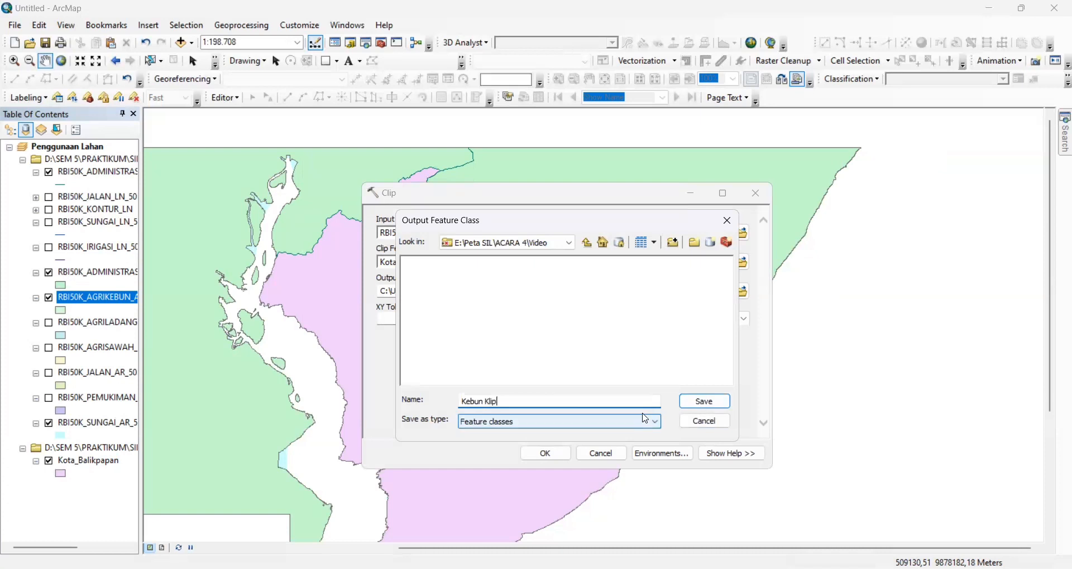
click(704, 404)
click(704, 403)
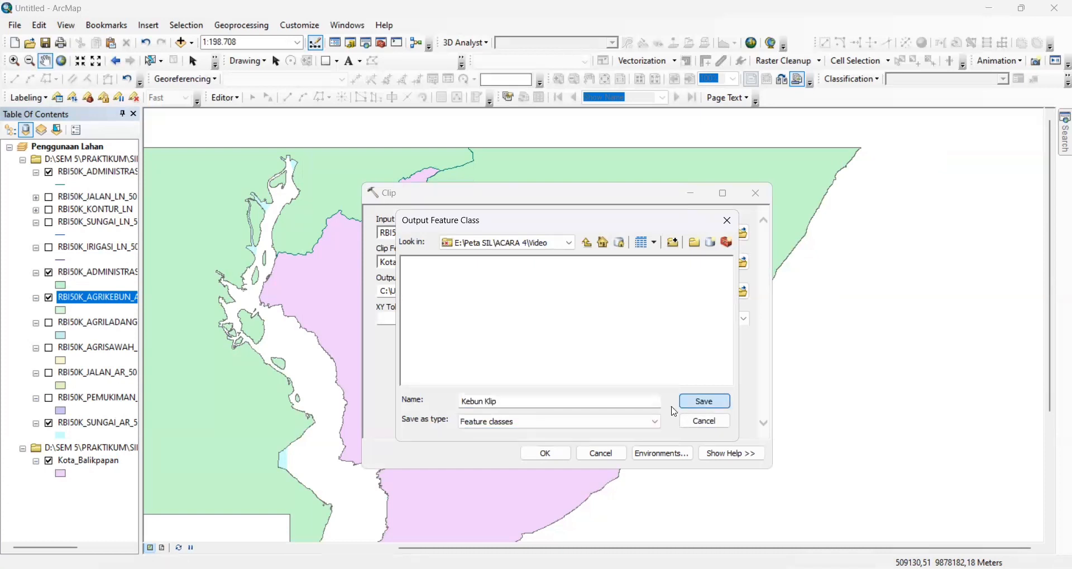
click(546, 452)
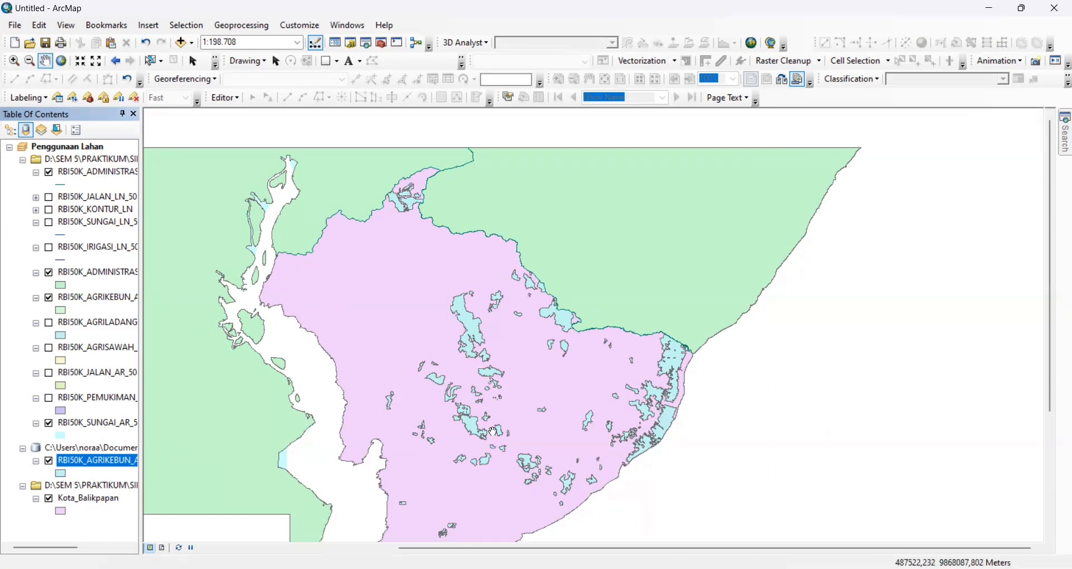
Step: Show the original AGRILADANG, AGRISAWAH and PEMUKIMAN area layers
click(48, 323)
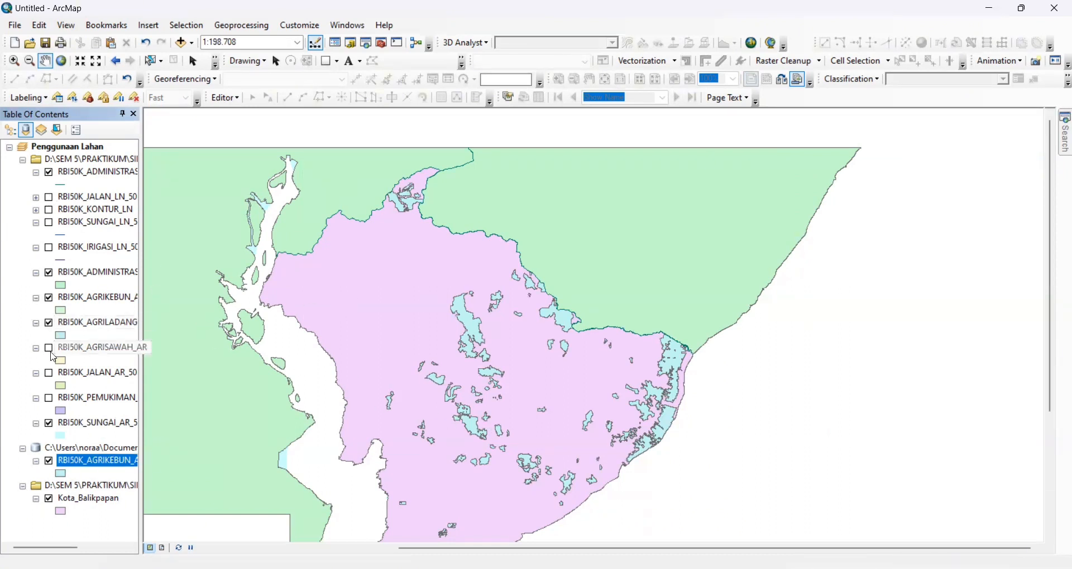
click(49, 398)
click(48, 348)
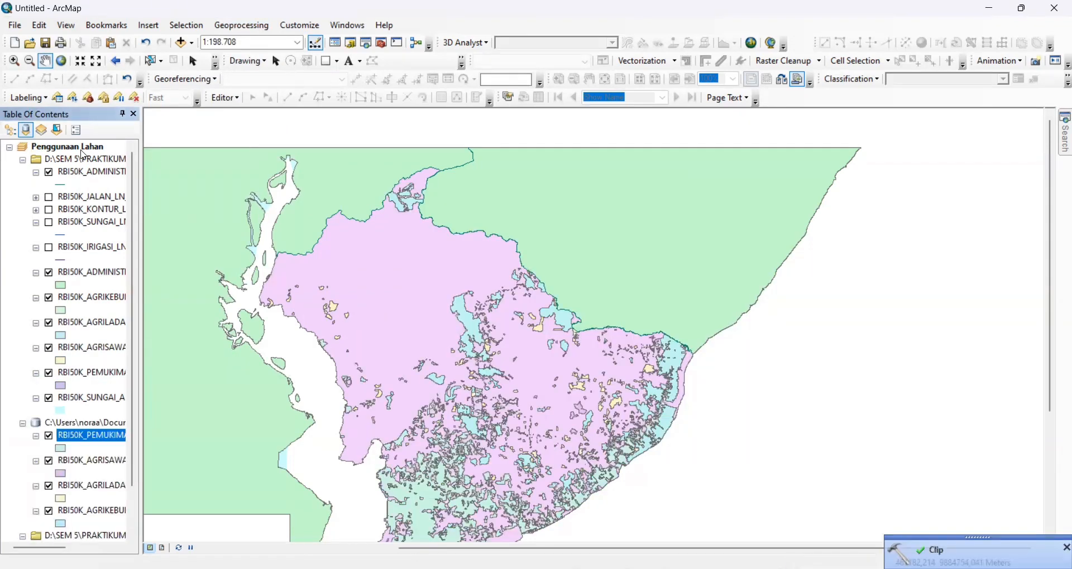
Step: Hide the original unclipped AGRIKEBUN, AGRILADANG, AGRISAWAH and PEMUKIMAN area layers
click(82, 147)
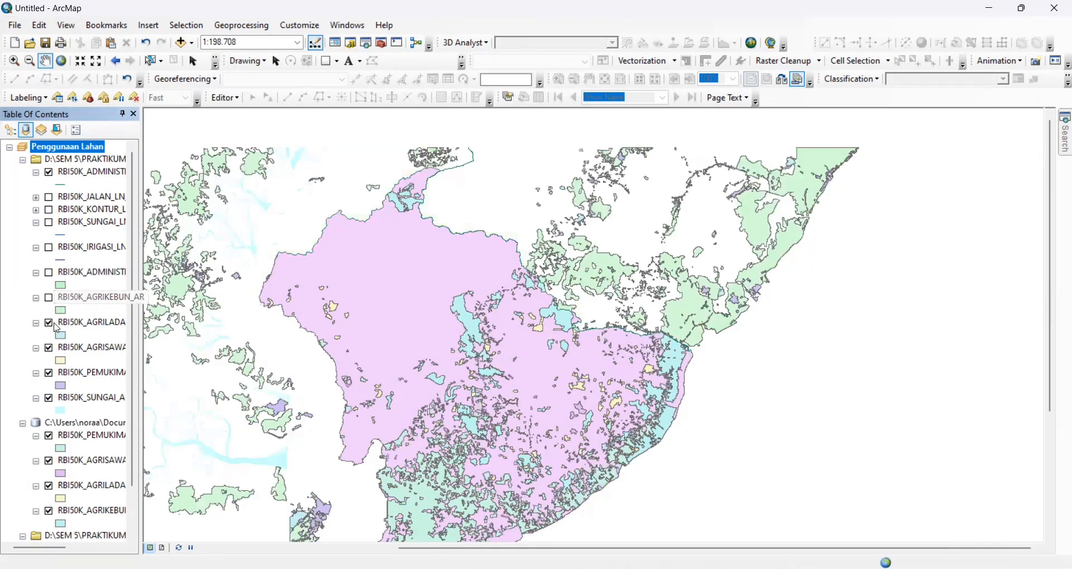
click(49, 322)
click(49, 348)
click(49, 373)
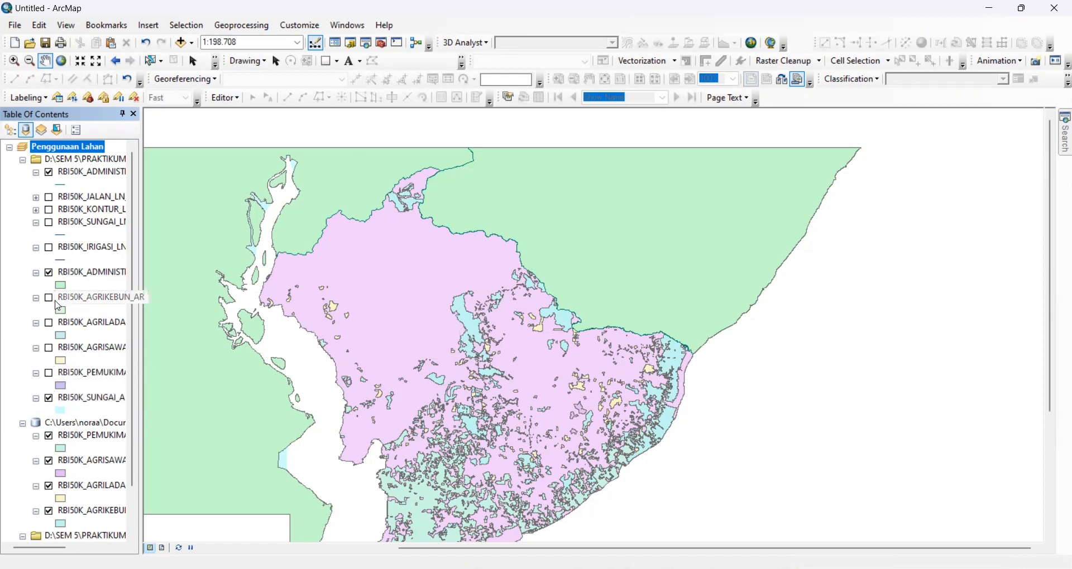
Step: Apply the LT Sosial Budaya symbol from the Simbol RBI style to the clipped PEMUKIMAN layer
scroll(62, 296, down, 2)
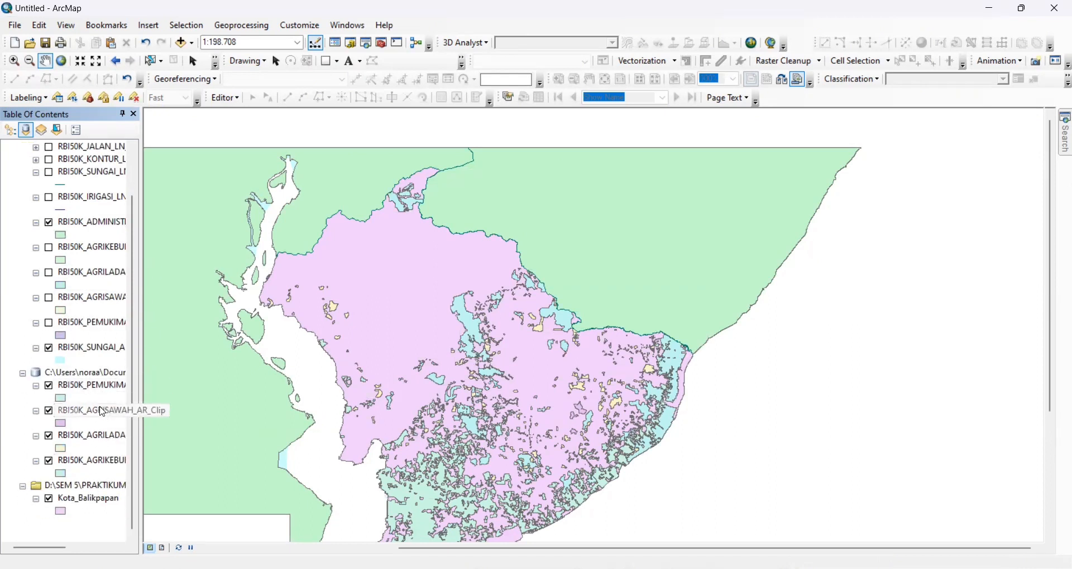
click(61, 399)
scroll(519, 330, down, 10)
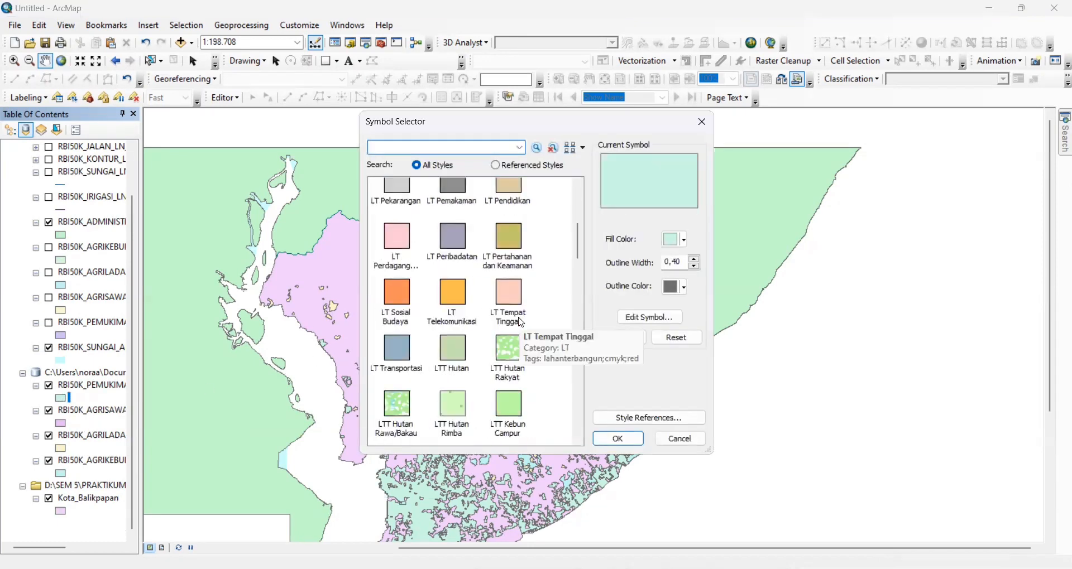
scroll(512, 346, up, 6)
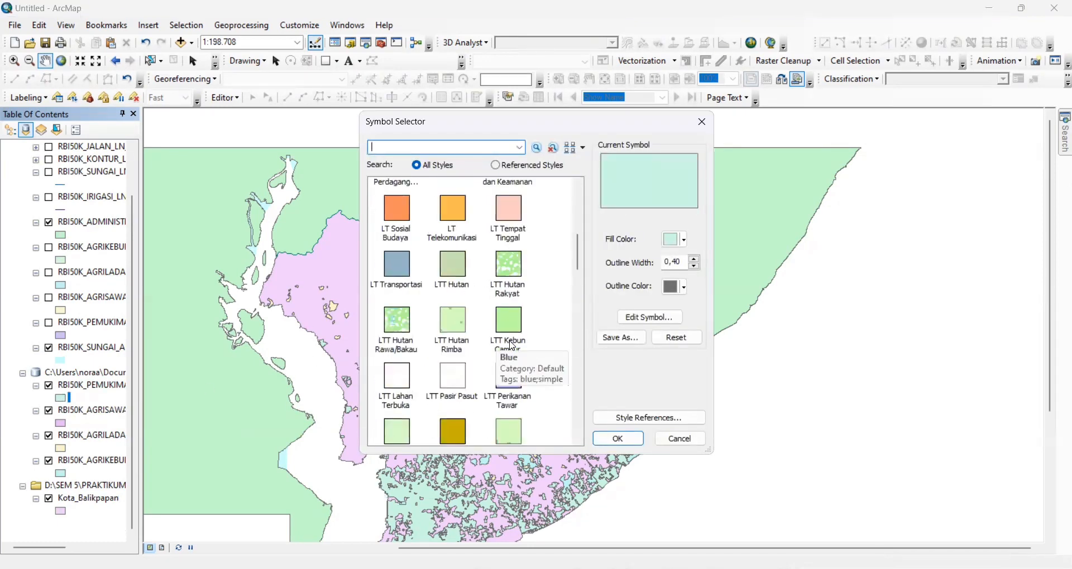
click(396, 380)
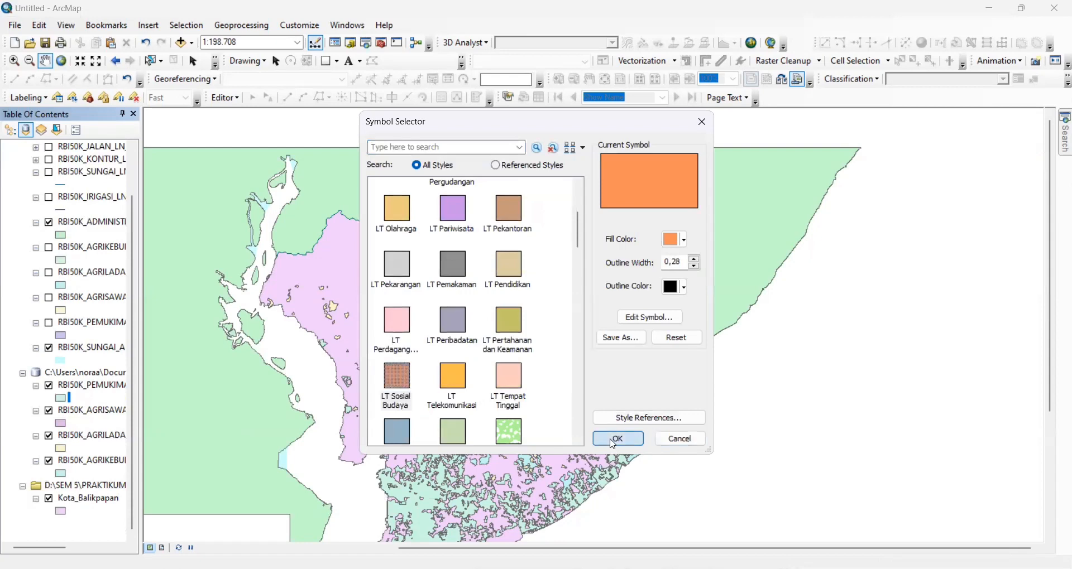
click(617, 439)
Step: Apply the LTT Sawah symbol to the clipped AGRISAWAH layer
click(65, 425)
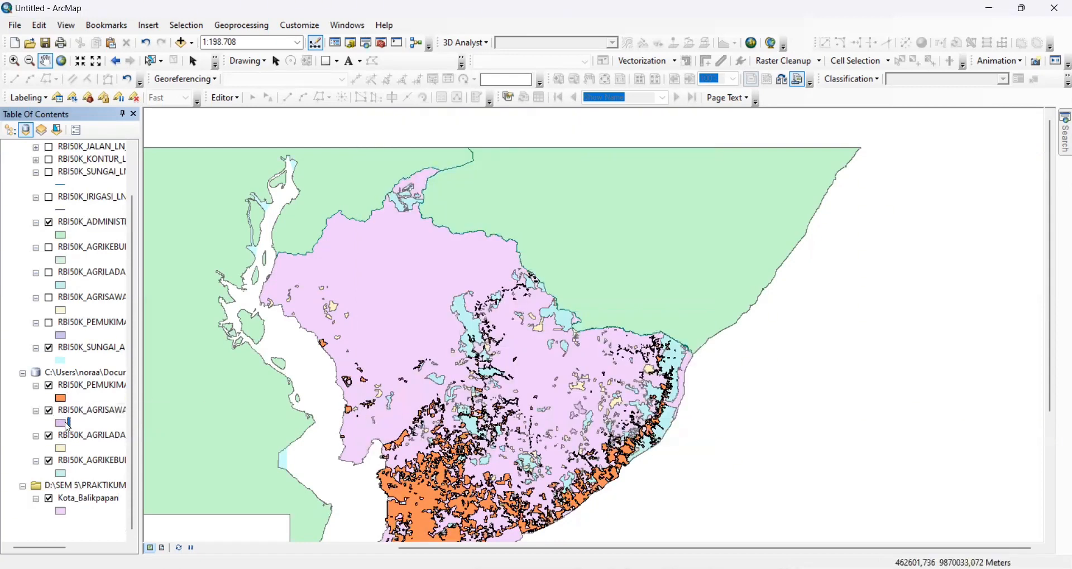
scroll(532, 307, down, 4)
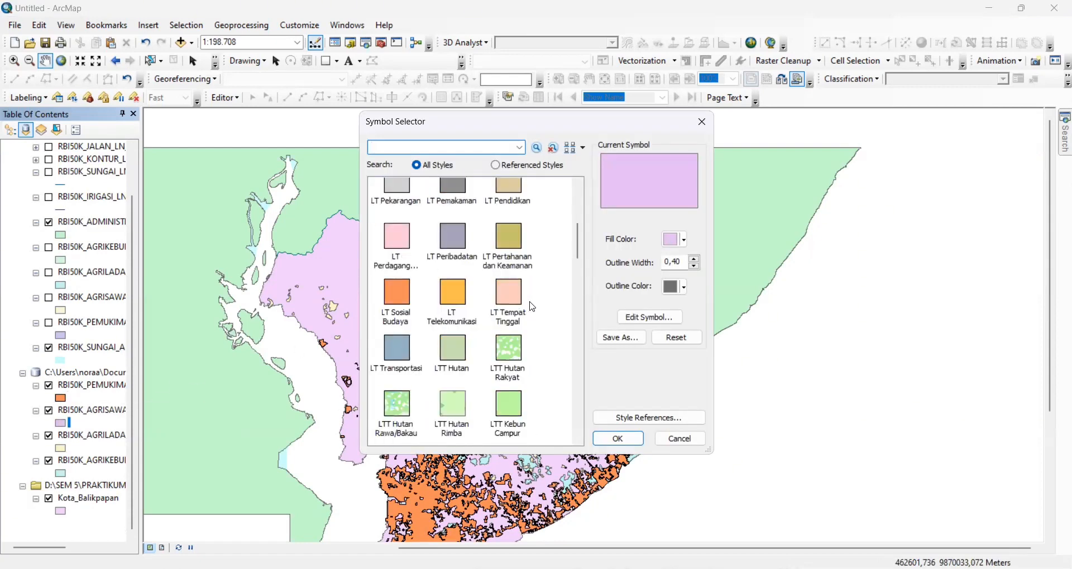
scroll(532, 307, down, 4)
click(397, 324)
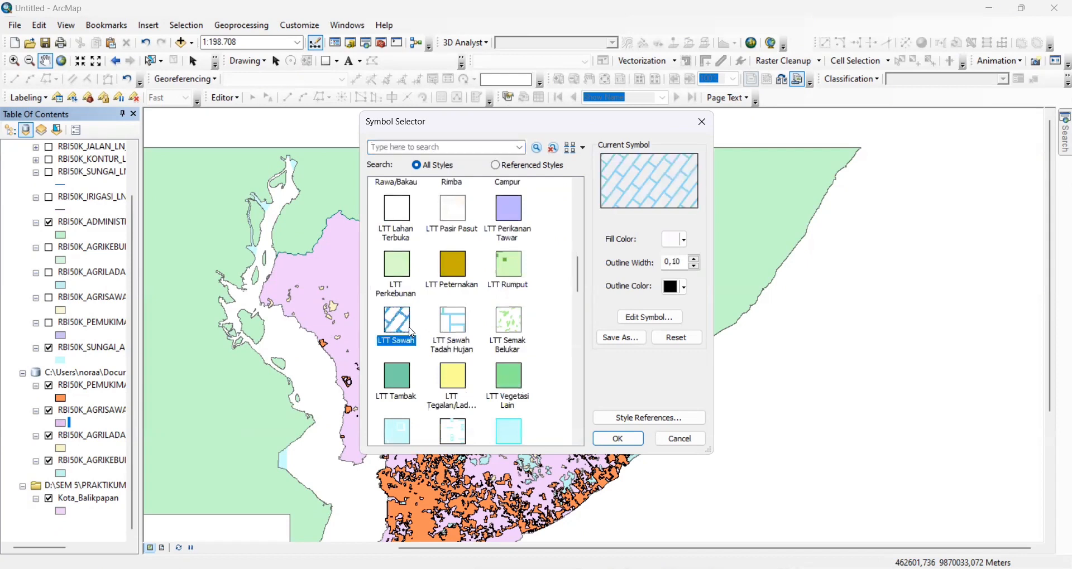
click(623, 442)
Step: Apply the LTT Tegalan/Ladang symbol to the clipped AGRILADANG layer
click(61, 448)
scroll(455, 311, down, 4)
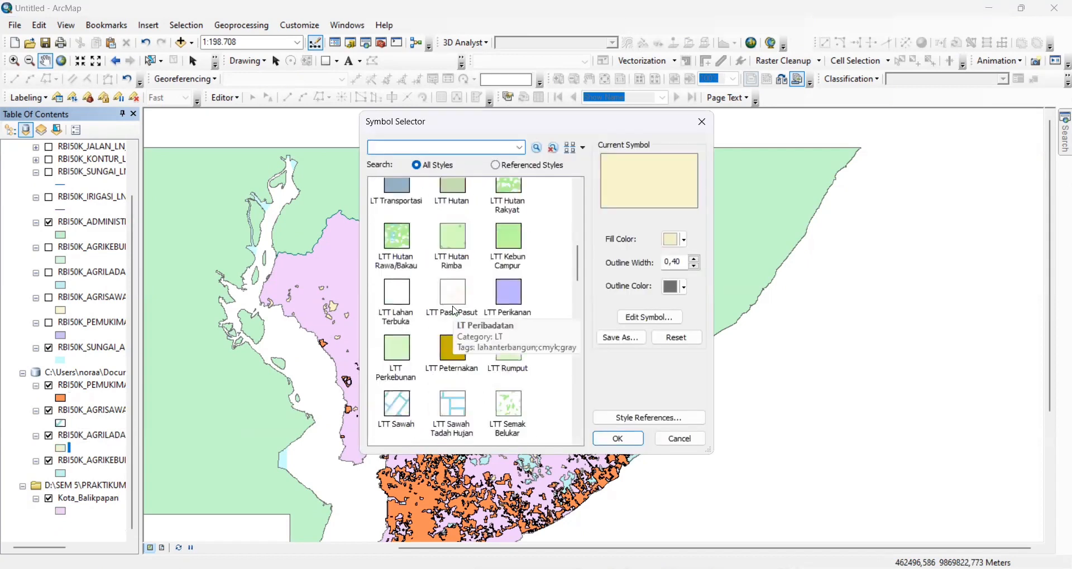
scroll(456, 311, down, 3)
click(453, 296)
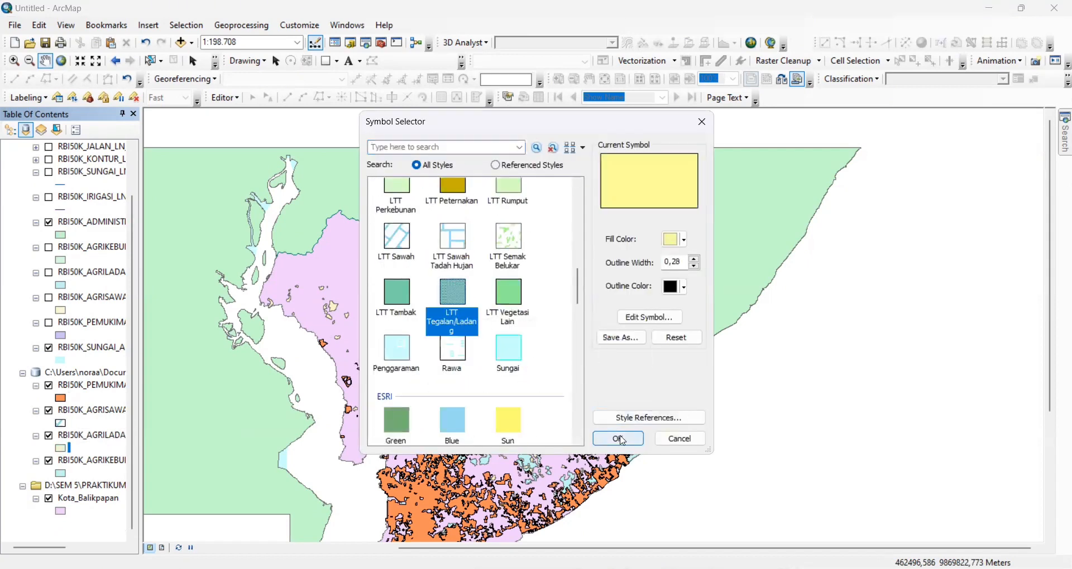
click(619, 440)
Step: Apply the LTT Kebun Campur symbol to the clipped AGRIKEBUN layer
click(61, 473)
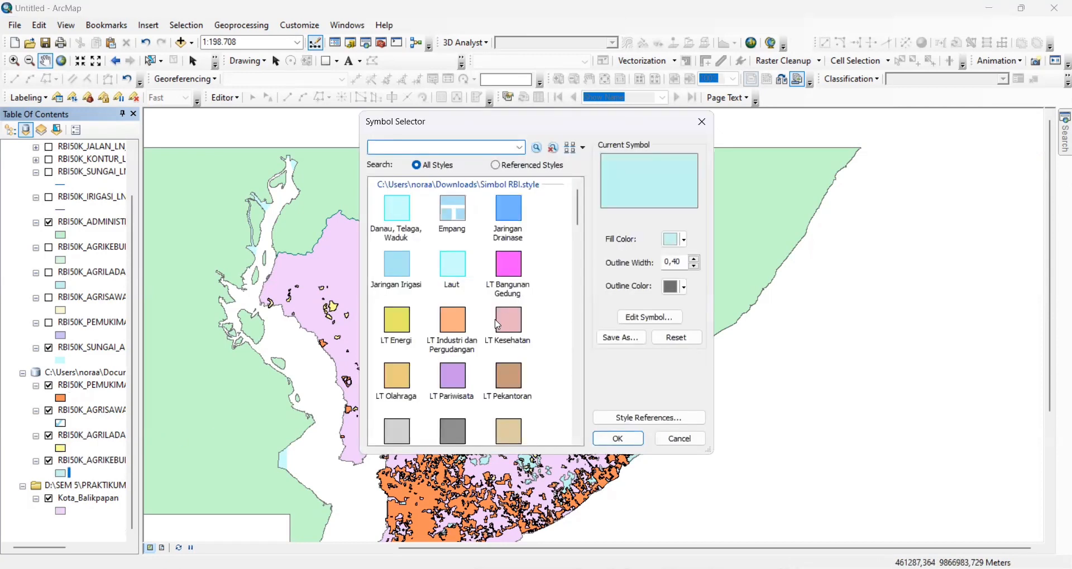
scroll(491, 324, down, 5)
click(507, 323)
click(620, 440)
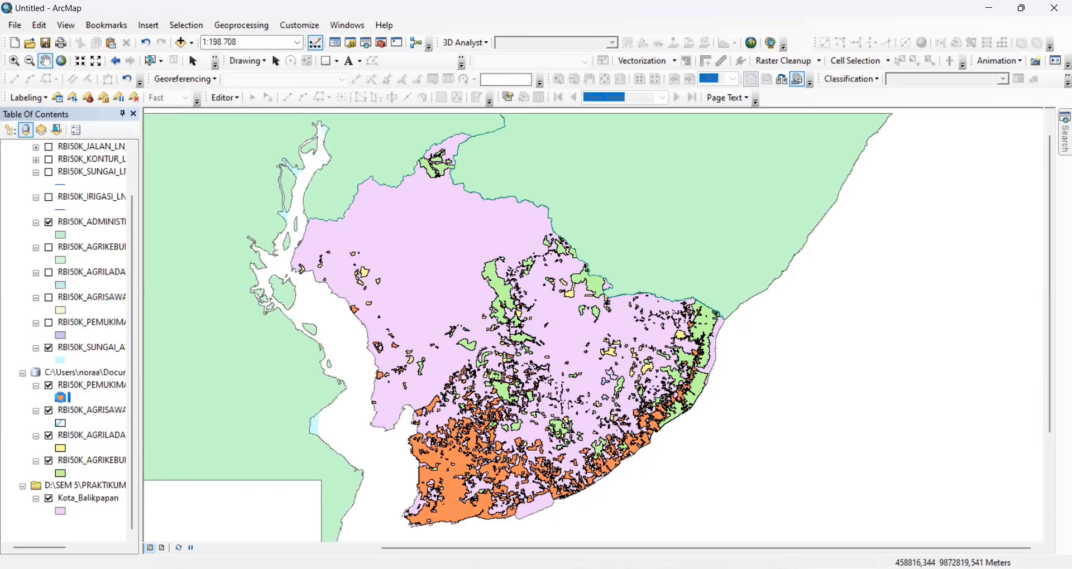
Step: Set the outline color of the clipped PEMUKIMAN and AGRISAWAH layers to no color
click(60, 397)
click(683, 286)
click(740, 304)
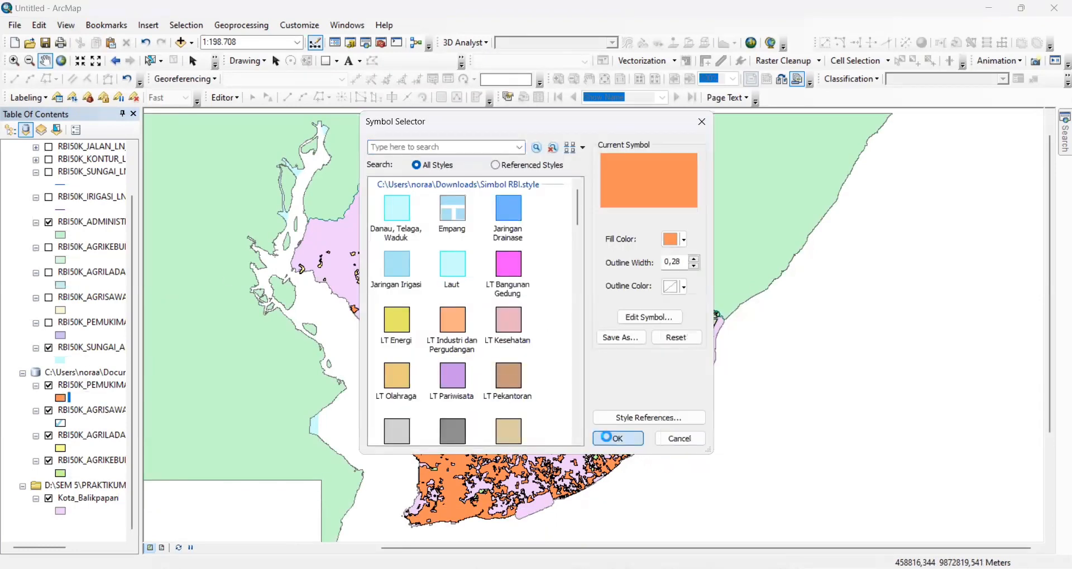
click(61, 422)
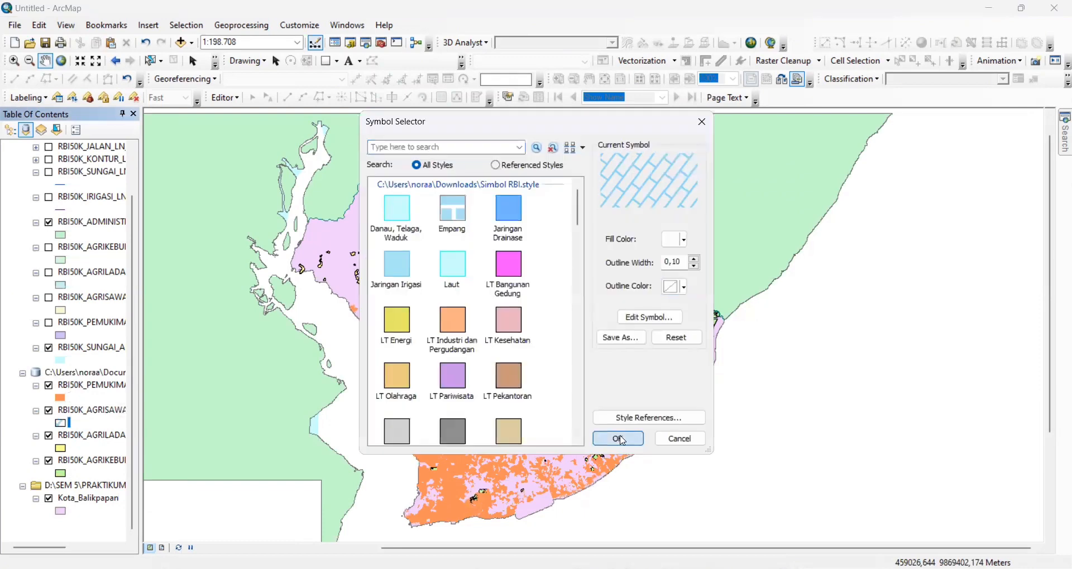
click(620, 439)
Step: Set the outline color of the clipped AGRILADANG and AGRIKEBUN layers to no color
click(60, 448)
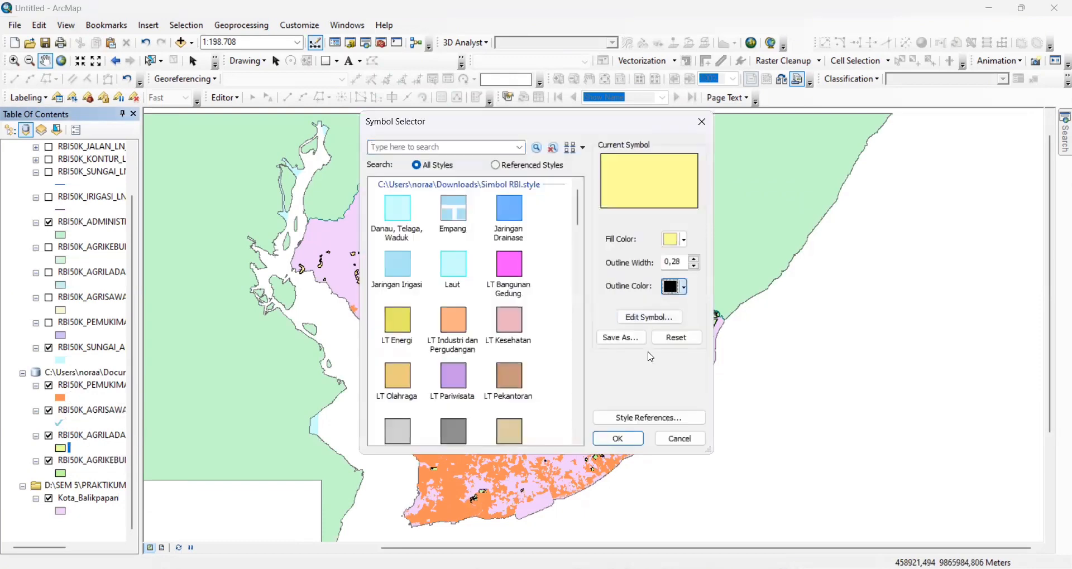
click(616, 438)
click(60, 473)
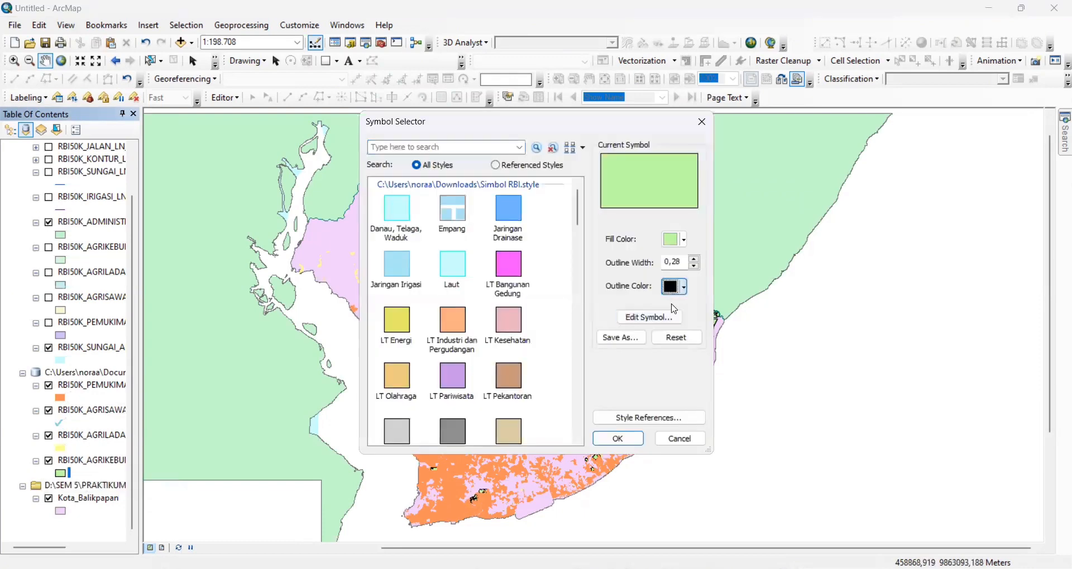
click(683, 287)
click(740, 304)
click(616, 439)
Step: Set the fill color of the Kota_Balikpapan boundary polygon to no color
scroll(598, 383, up, 4)
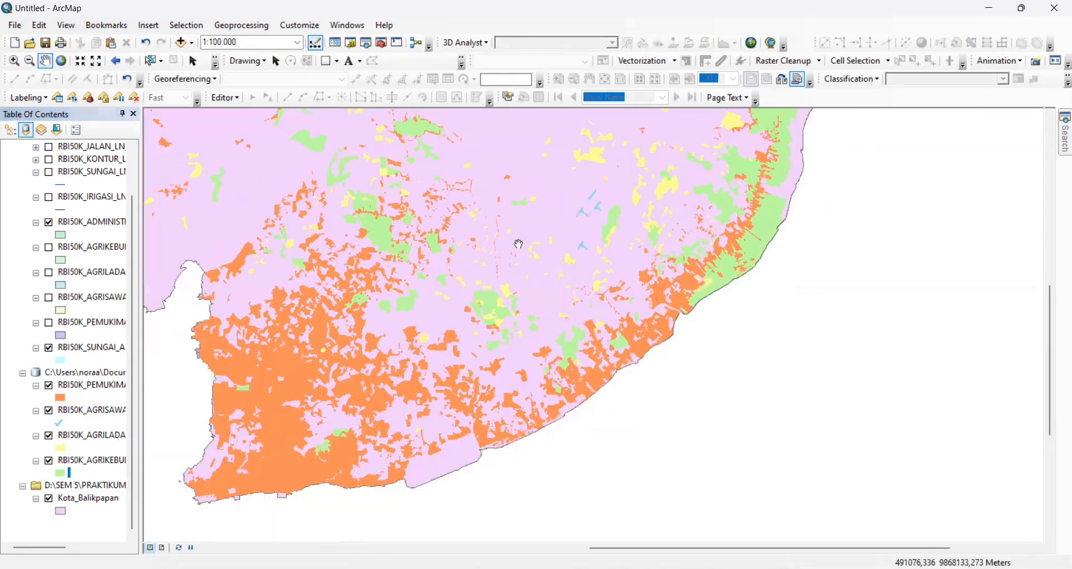
scroll(573, 241, down, 2)
drag(562, 308, 594, 334)
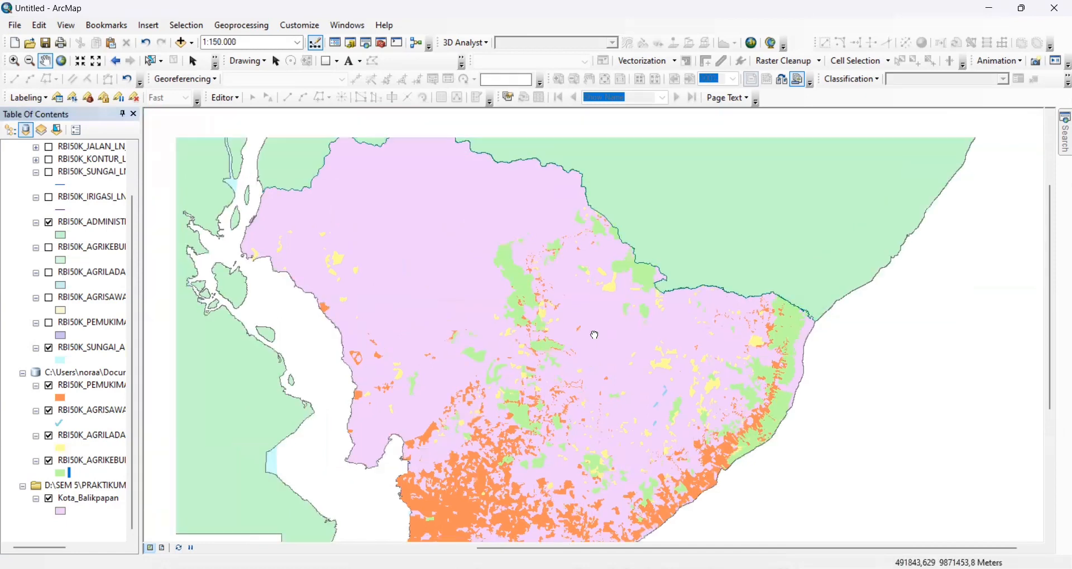
scroll(592, 330, down, 2)
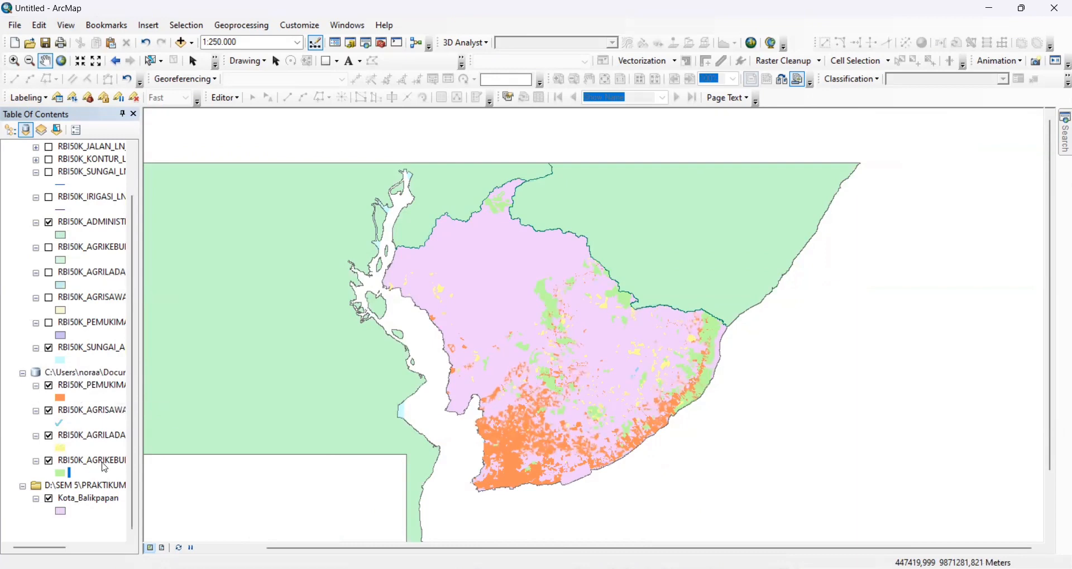
click(62, 512)
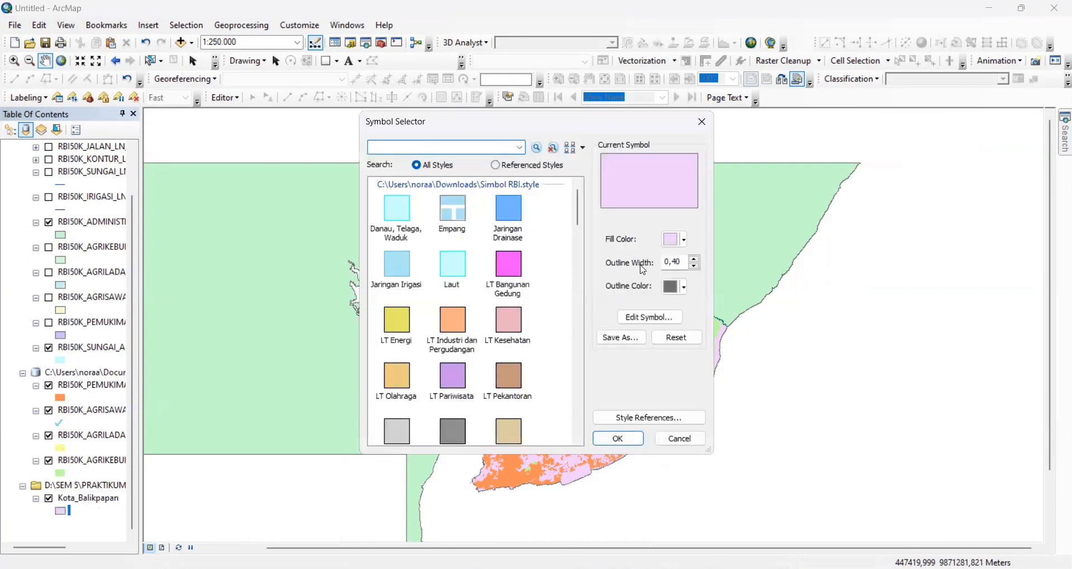
click(663, 241)
click(737, 260)
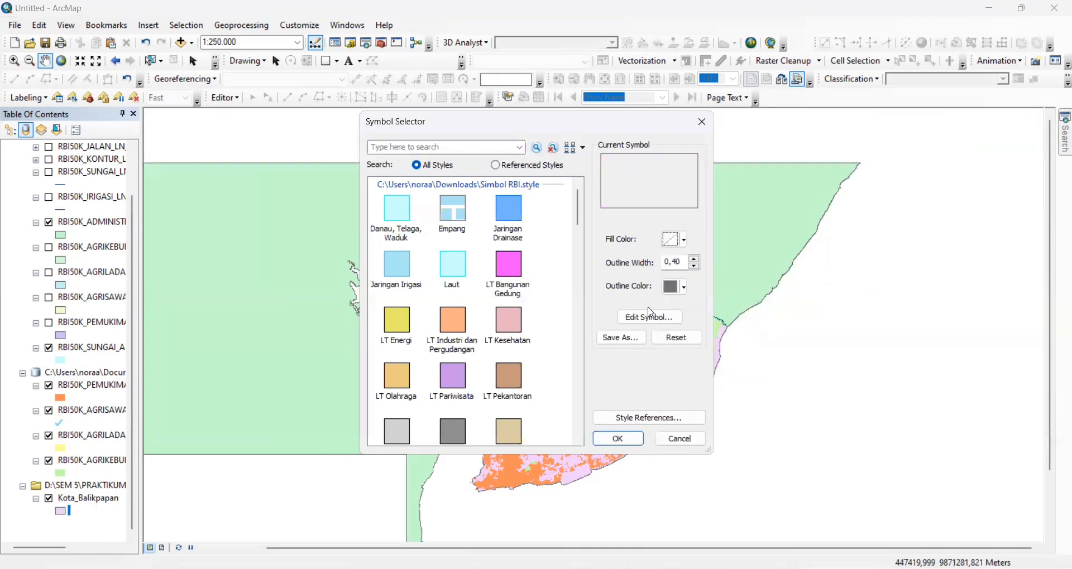
Step: Use the Batas Kab/Kota line symbol as the outline of the Kota_Balikpapan polygon
click(650, 319)
click(508, 293)
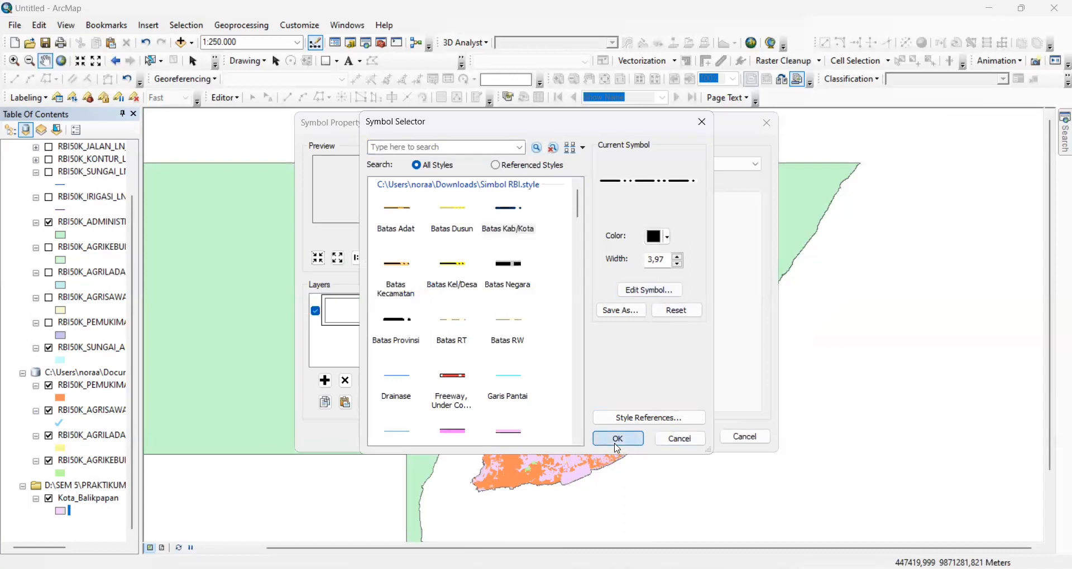
click(618, 438)
click(682, 437)
click(639, 439)
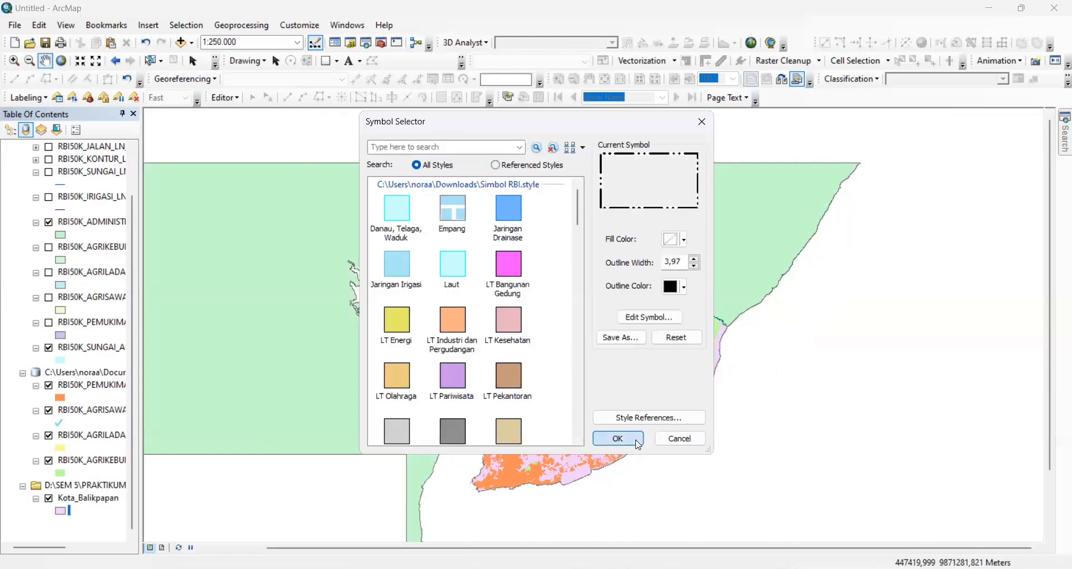
Step: Give the RBI50K_ADMINISTRASI_AR polygons no fill color and the dash-dot Batas Kab/Kota line symbol as outline
drag(555, 381, 441, 314)
scroll(551, 367, down, 3)
drag(413, 214, 325, 318)
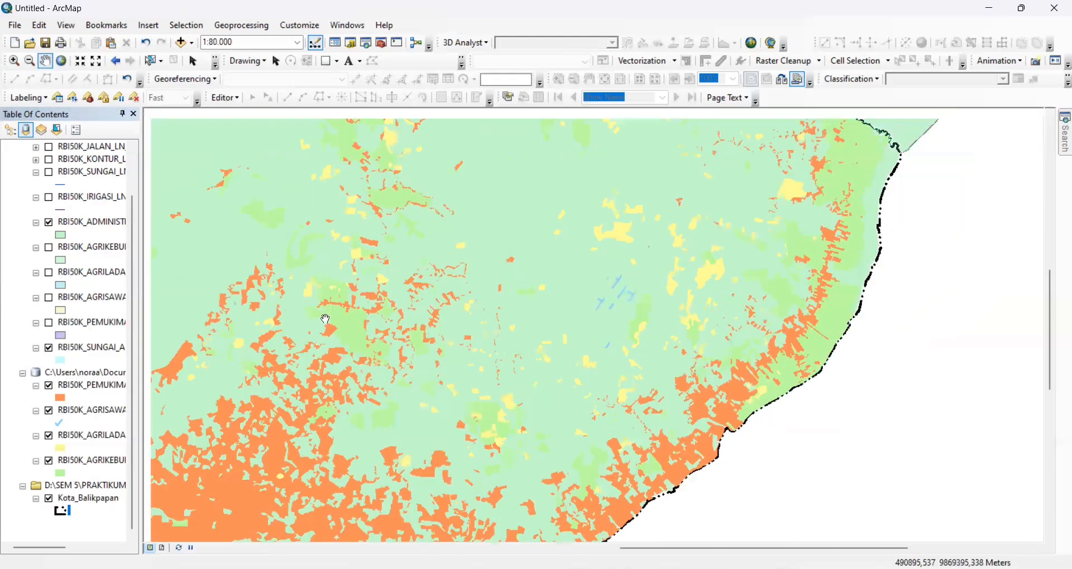
click(63, 235)
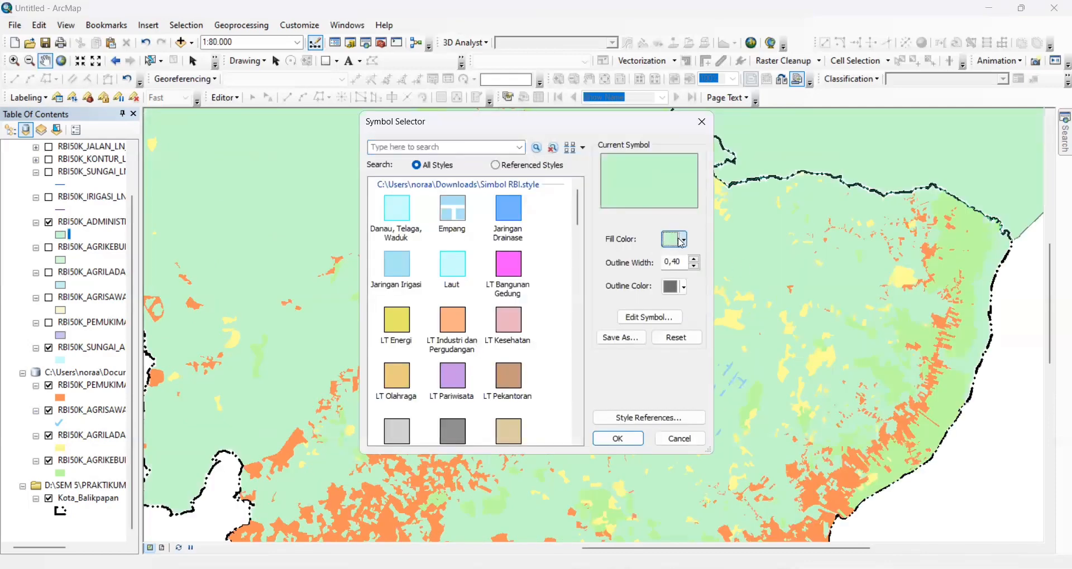
click(649, 318)
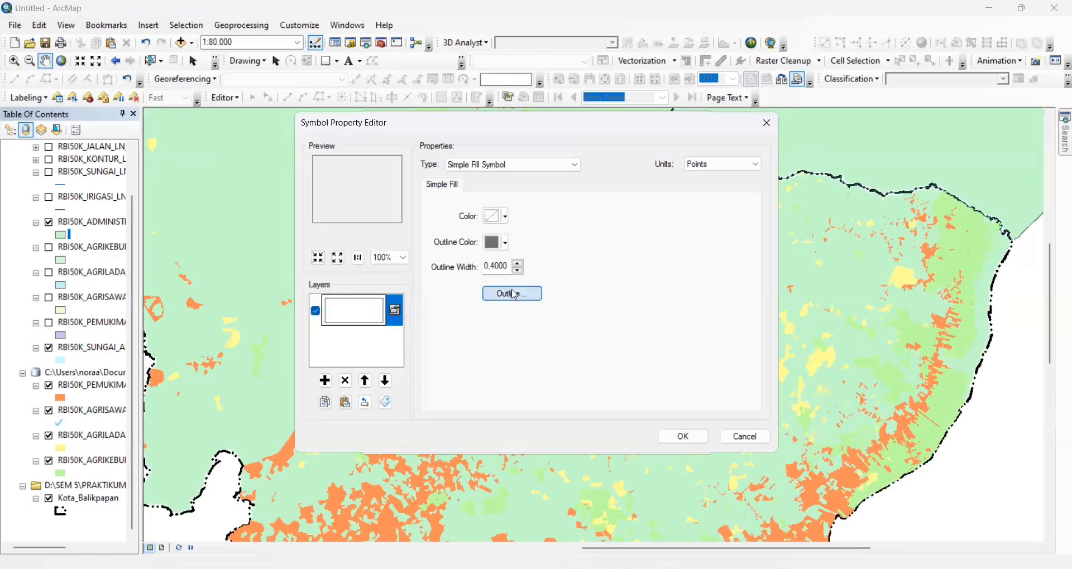
click(511, 292)
click(618, 438)
click(681, 437)
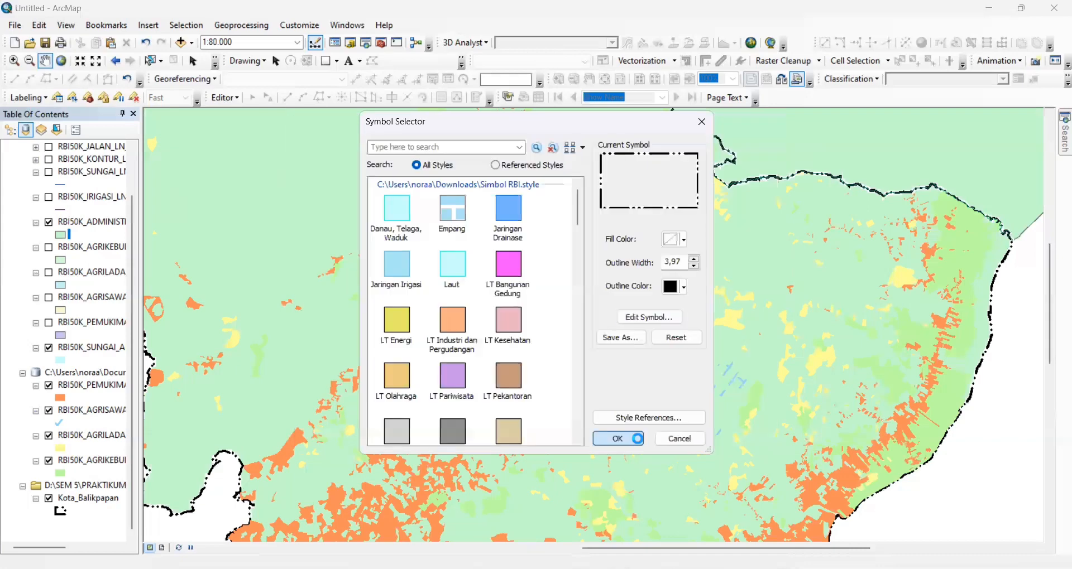
click(618, 439)
Step: Turn on feature labels for the RBI50K_ADMINISTRASI_AR layer, using NAMOBJ as the label field
drag(636, 441, 540, 301)
scroll(524, 391, down, 2)
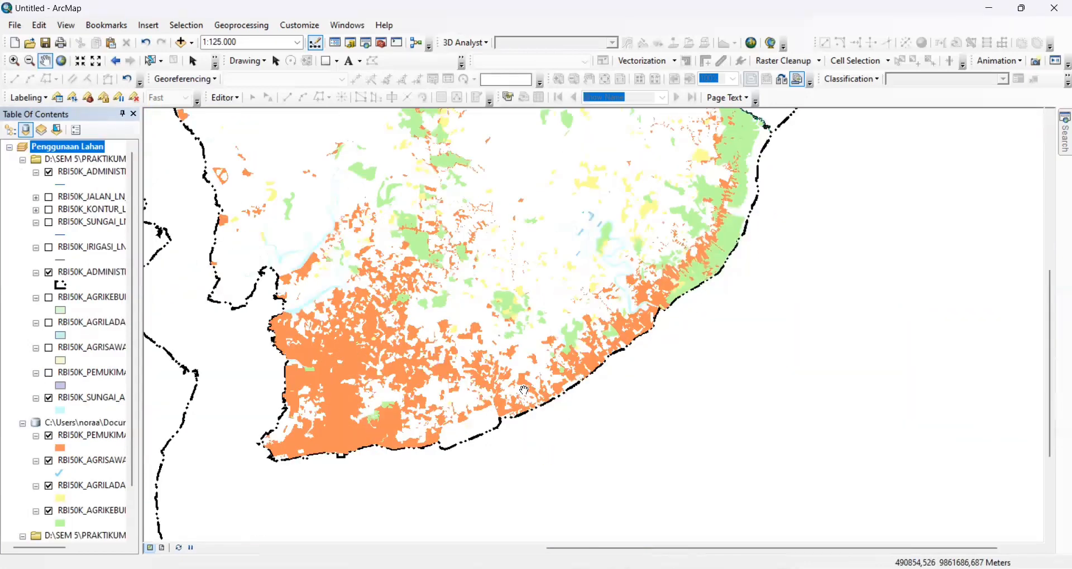
drag(453, 297, 439, 459)
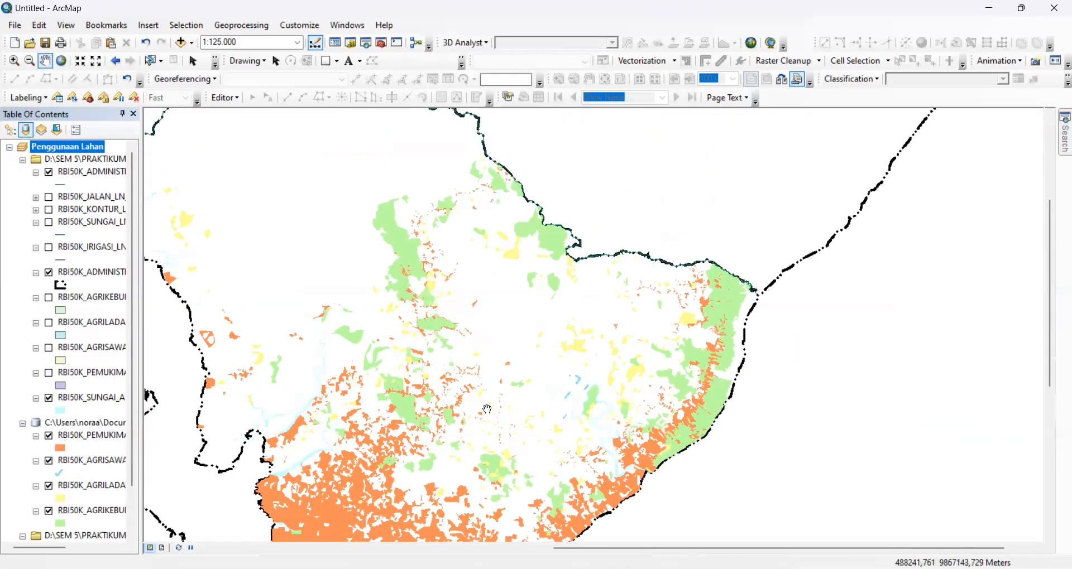
drag(487, 410, 518, 382)
scroll(67, 319, down, 2)
scroll(68, 315, up, 2)
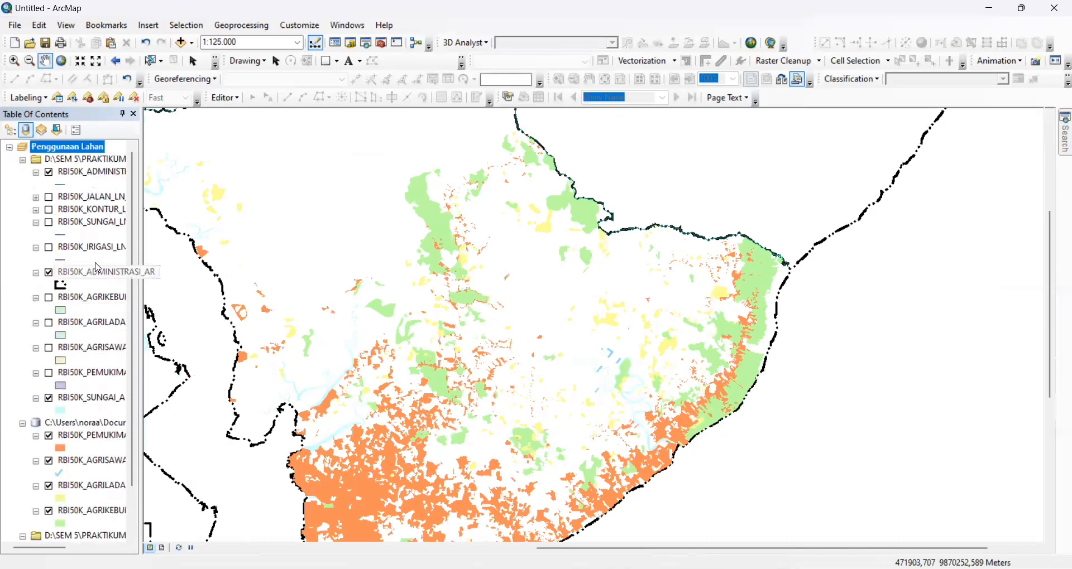
click(99, 273)
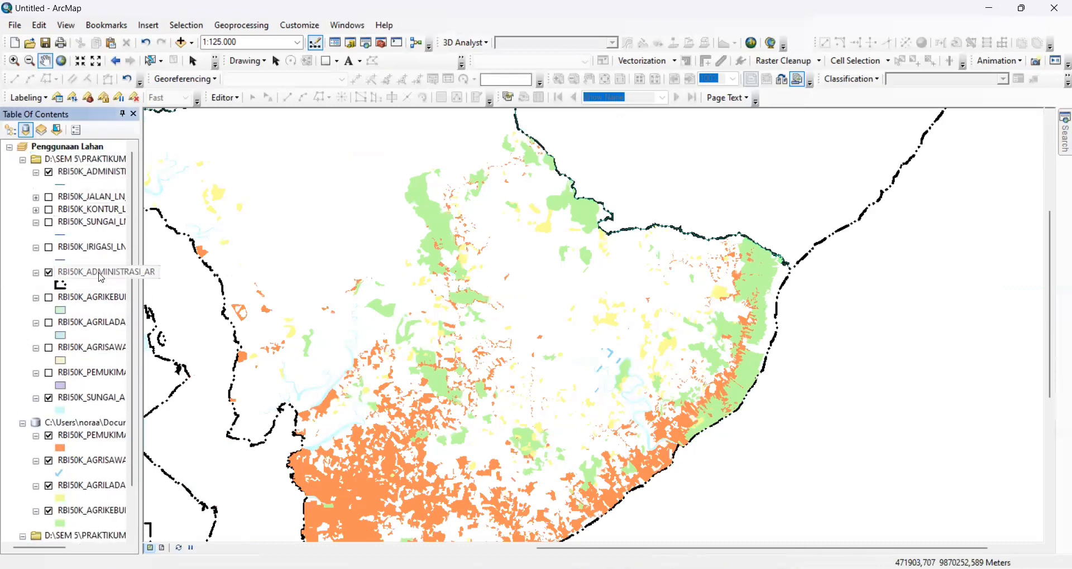
right_click(101, 278)
click(168, 555)
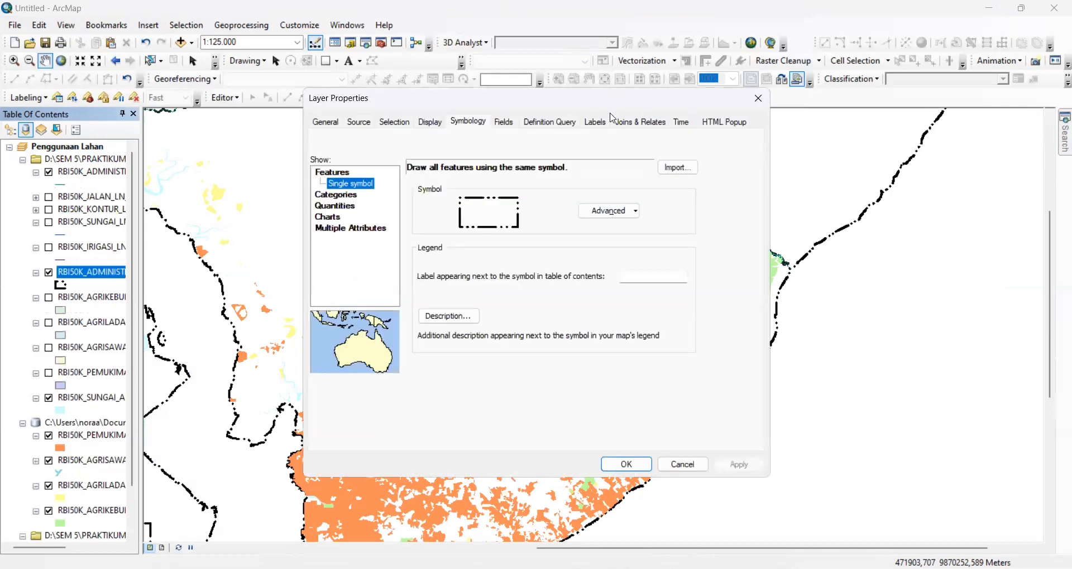
click(595, 123)
click(322, 141)
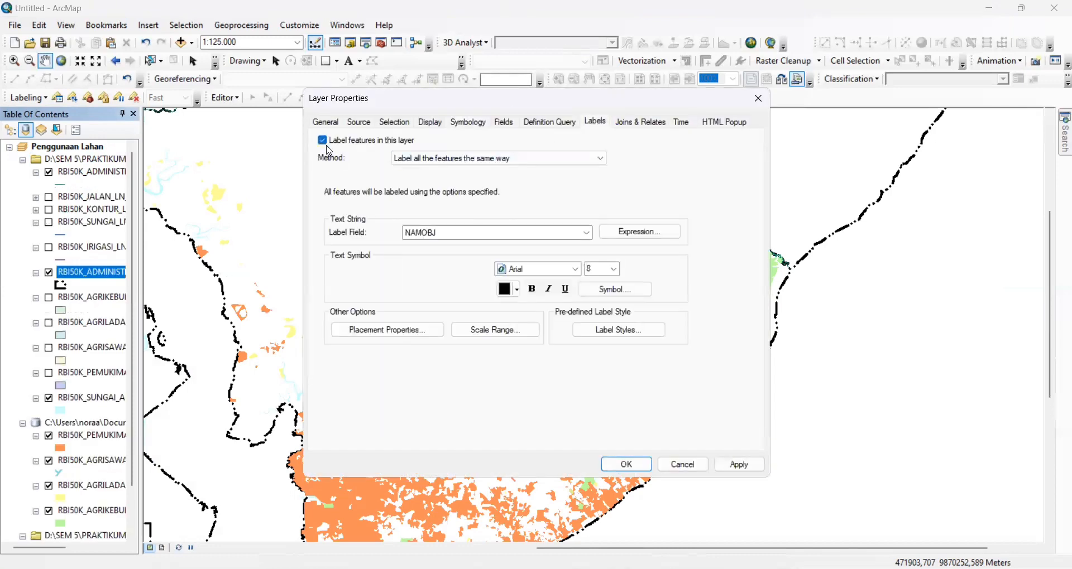
click(478, 233)
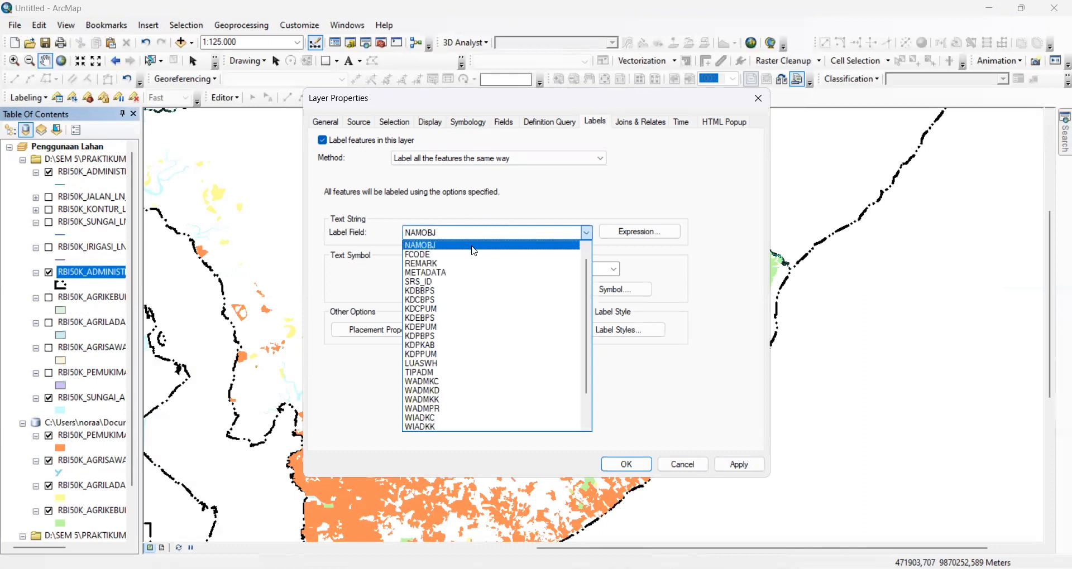
click(471, 247)
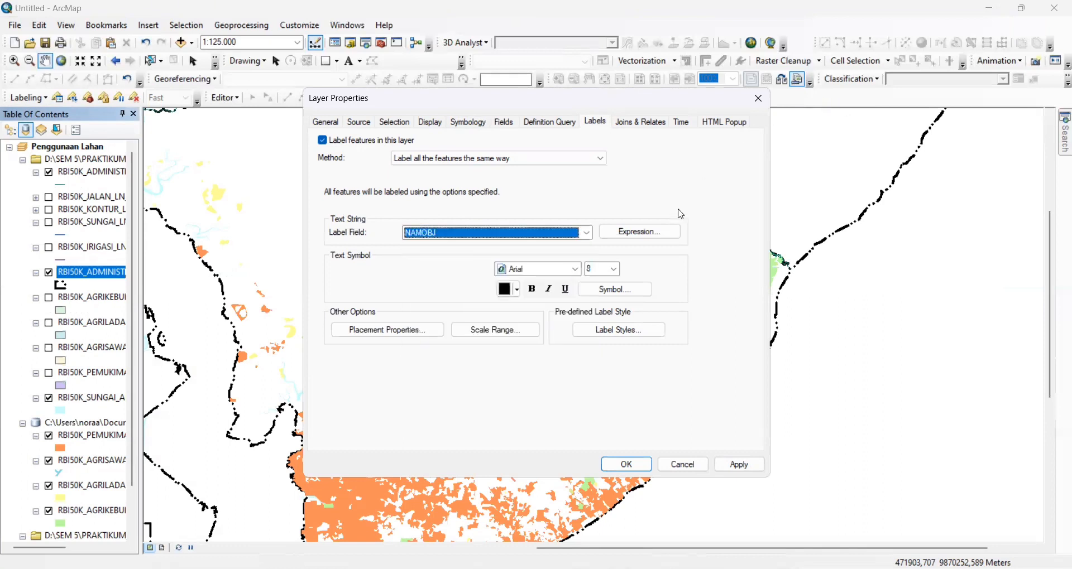
Step: Set the administrative labels' font to Times New Roman at size 9
click(540, 271)
text(ti)
key(Return)
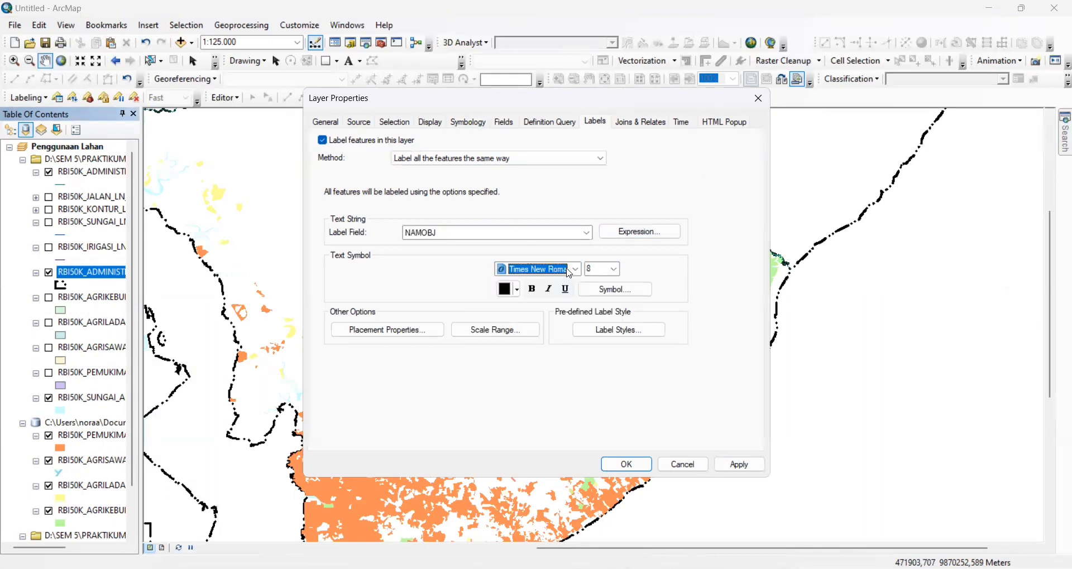
click(614, 269)
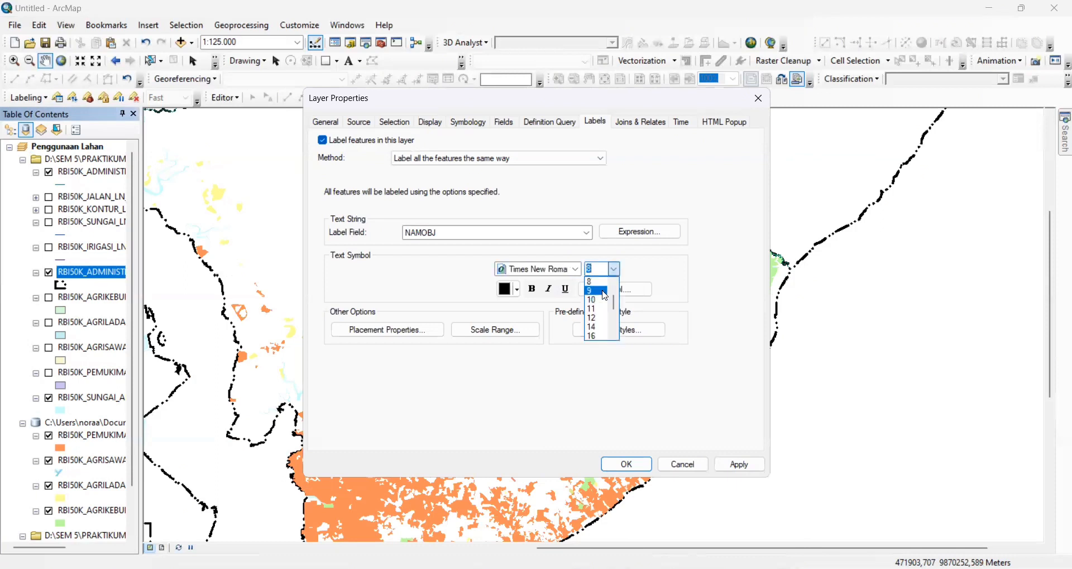
click(605, 291)
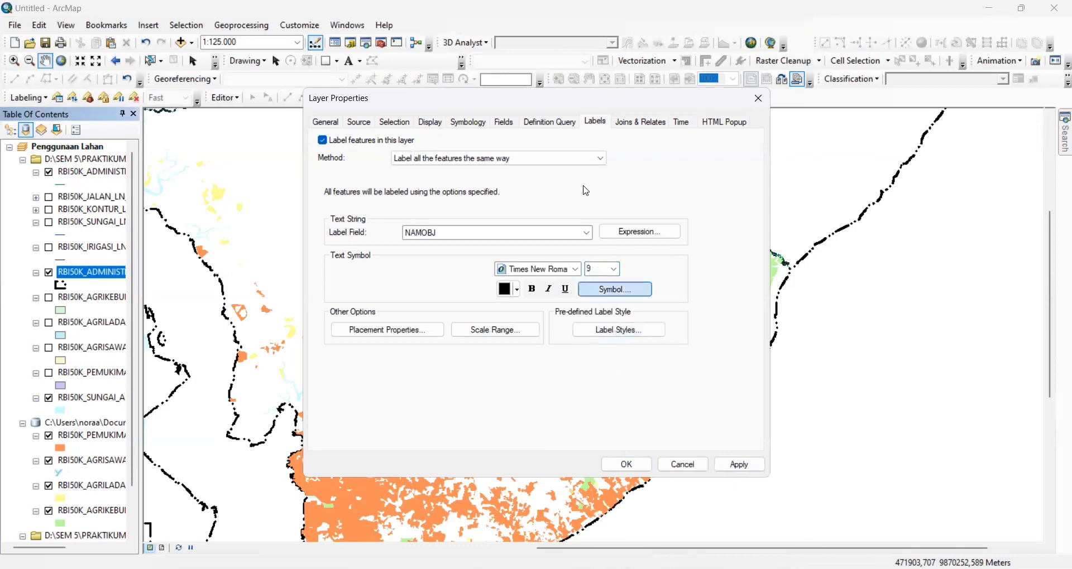
Step: Add a halo mask to the text symbol of the administrative labels
click(615, 289)
click(651, 352)
click(652, 185)
click(505, 246)
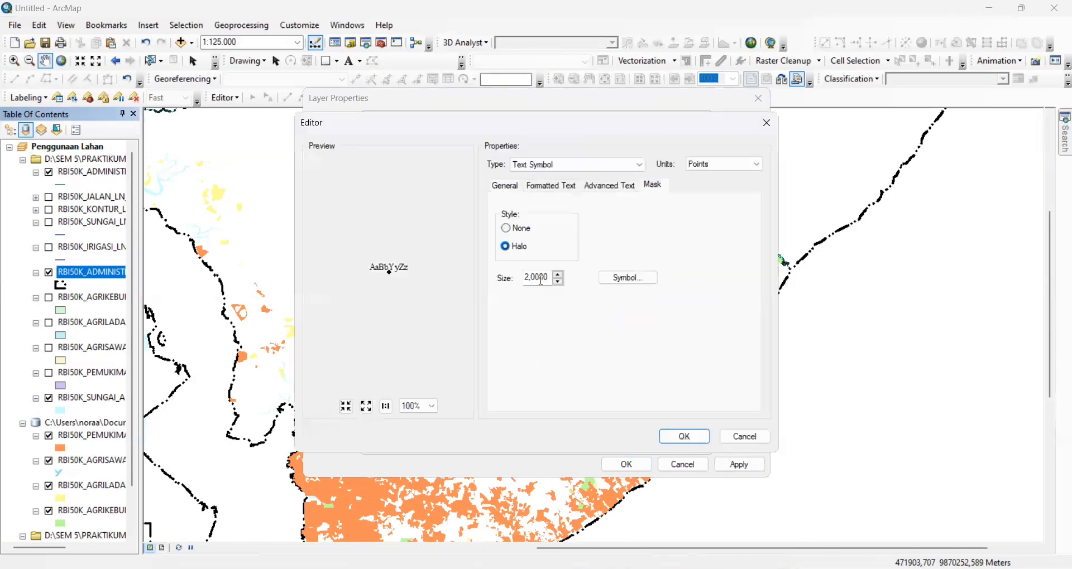
click(685, 437)
click(617, 438)
Step: Set the label placement to remove duplicate labels and apply the label settings to RBI50K_ADMINISTRASI_AR
click(402, 332)
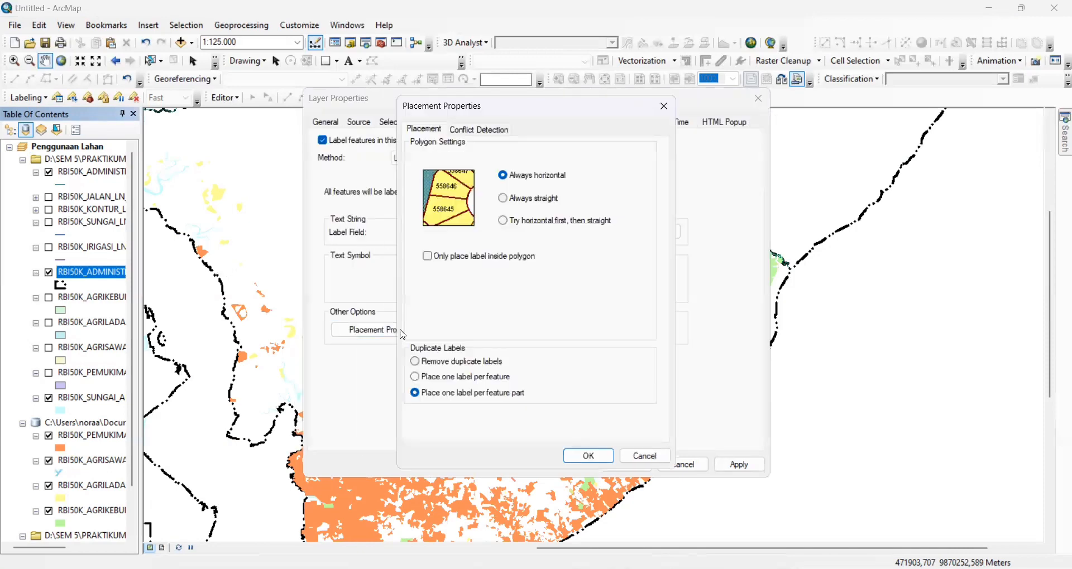
click(442, 362)
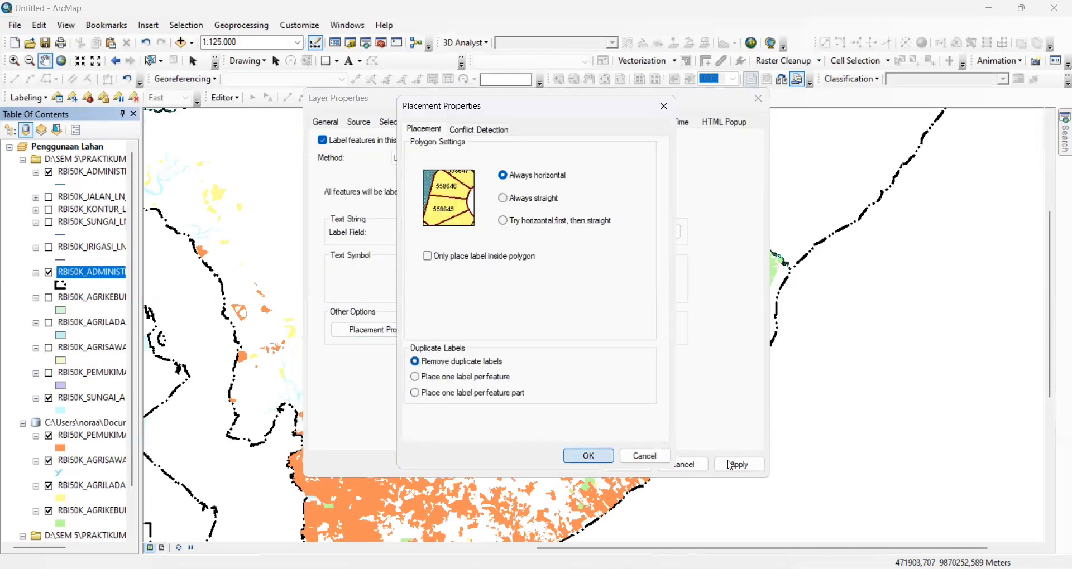
click(586, 456)
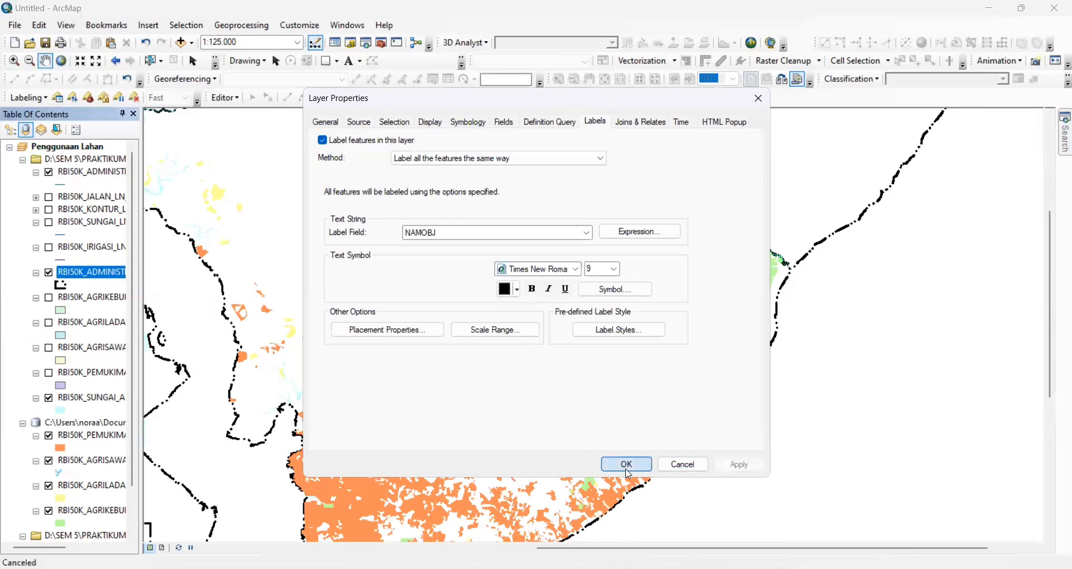
click(626, 465)
drag(529, 459, 602, 238)
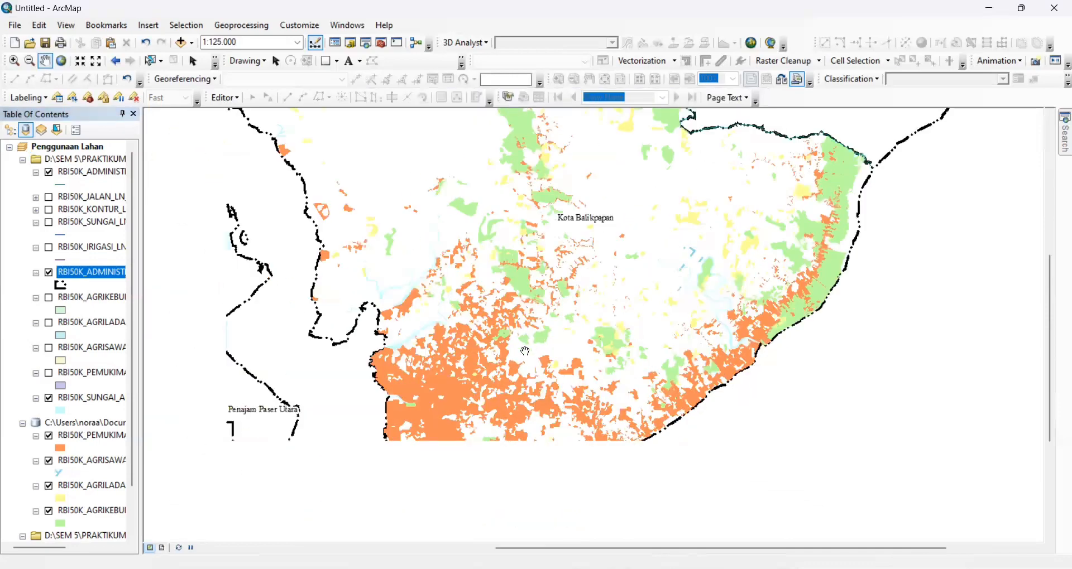
mouse_move(525, 352)
mouse_down()
mouse_move(558, 292)
mouse_move(620, 240)
mouse_up()
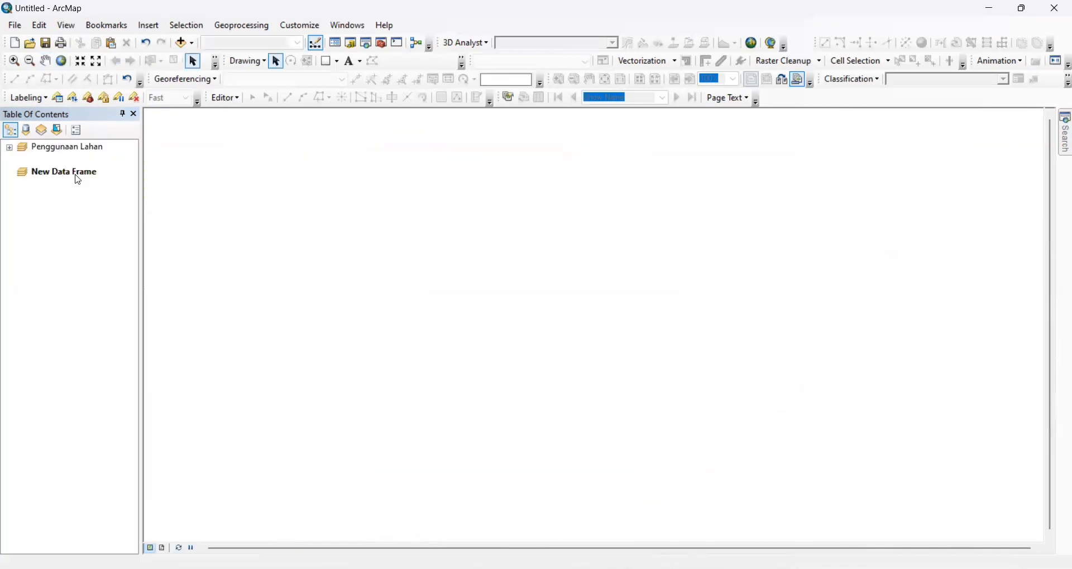
Step: Rename the new data frame as Inset
click(79, 173)
click(76, 173)
text(I)
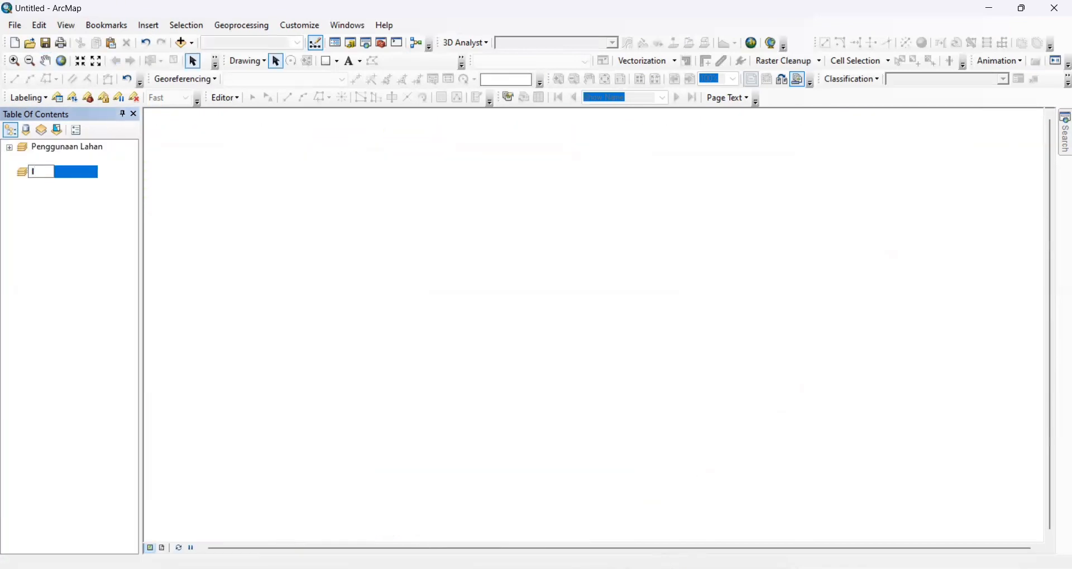
text(nset)
key(Return)
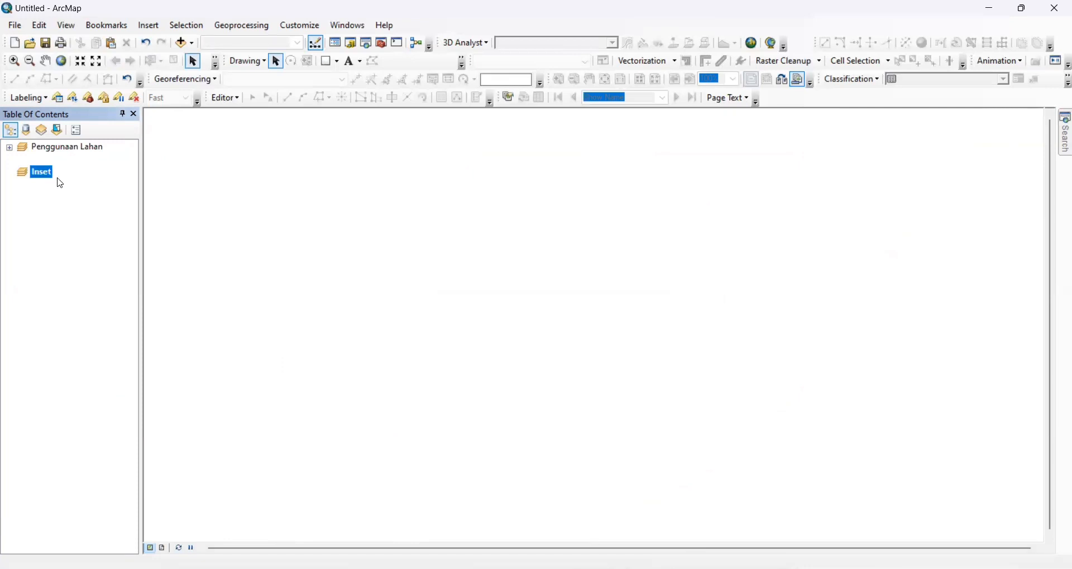
Step: Assign a coordinate system to the Inset data frame in its properties
right_click(40, 178)
click(101, 476)
click(499, 200)
click(563, 502)
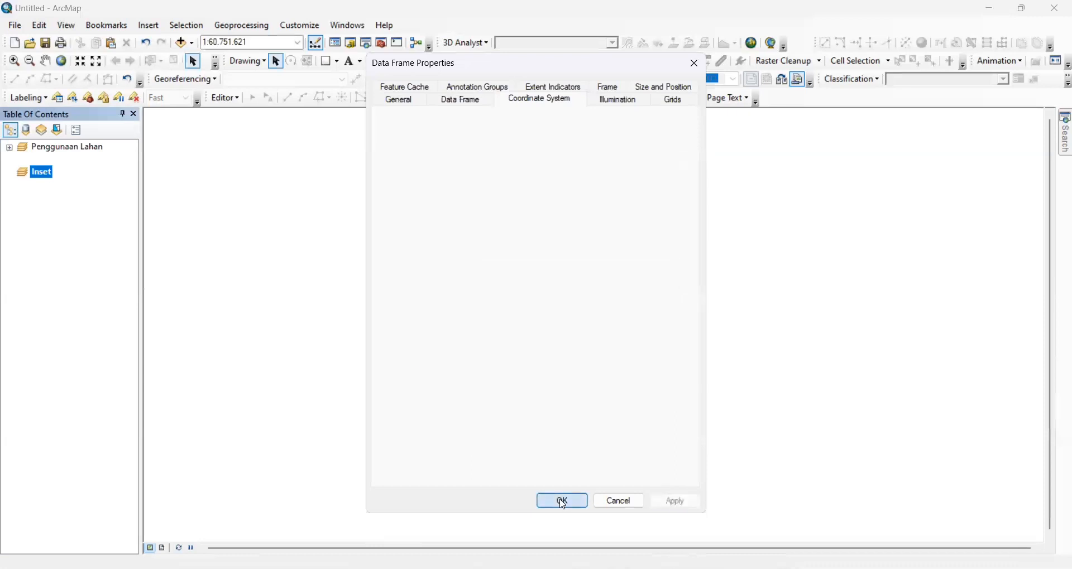
Step: Add the INDONESIA_KAB.shp shapefile from the GEOMORFOLOGI folder to the Inset data frame
right_click(44, 179)
click(67, 182)
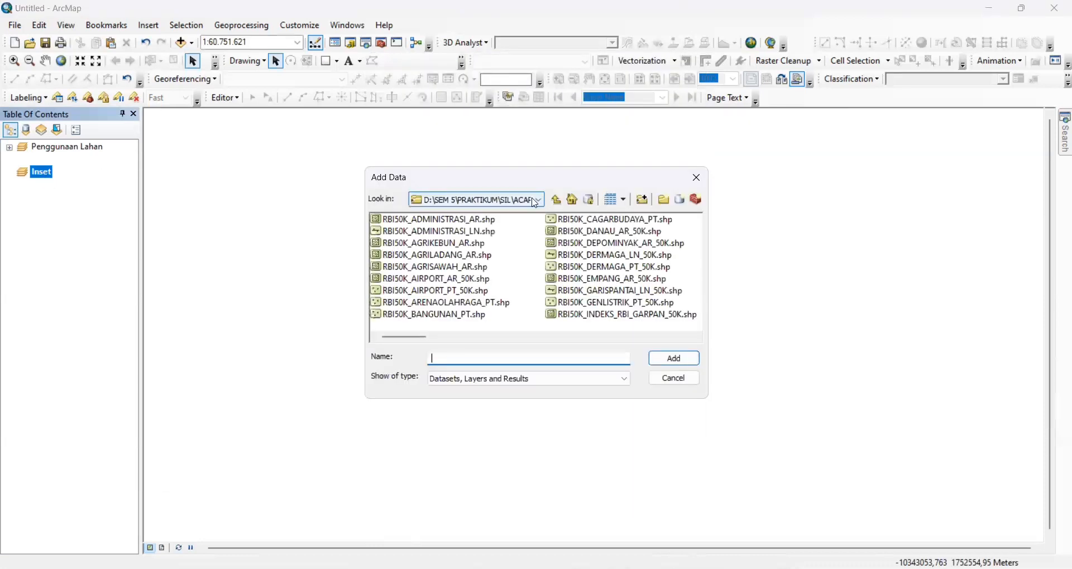
click(642, 200)
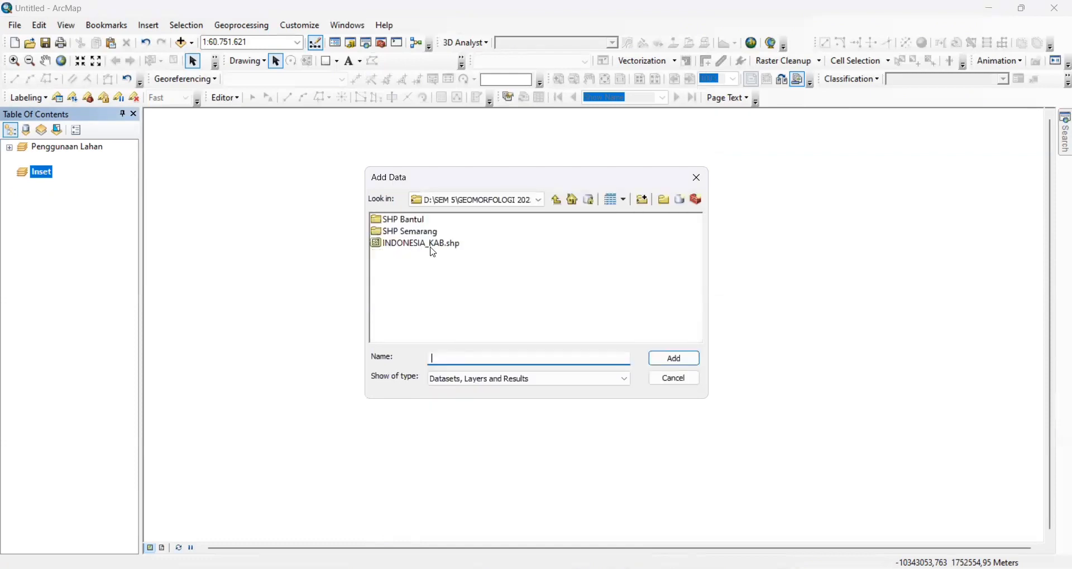
click(436, 243)
click(677, 360)
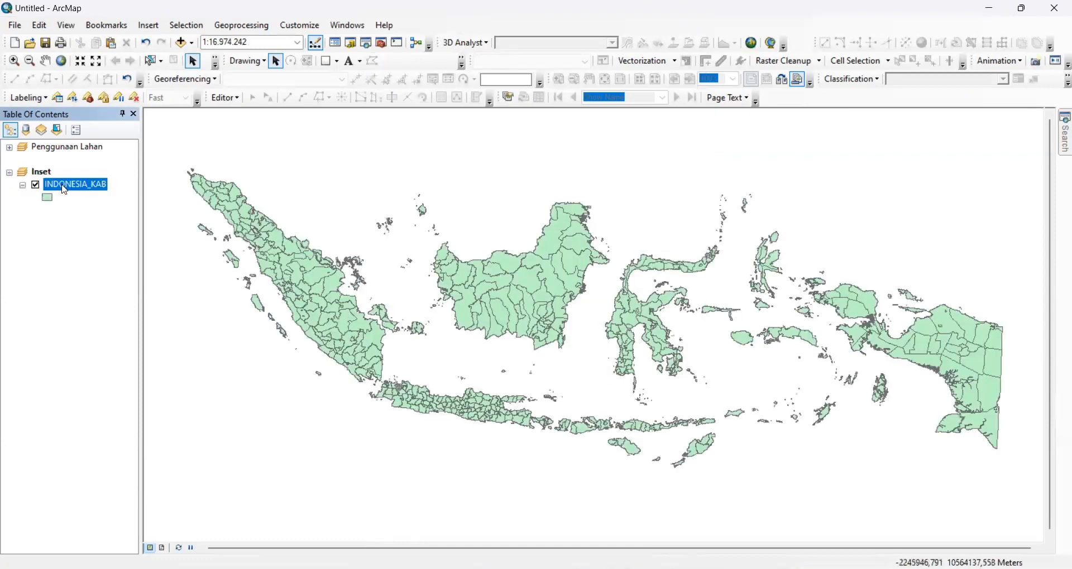
Step: Copy the Kota_Balikpapan layer from the Penggunaan Lahan data frame into the Inset data frame
click(47, 149)
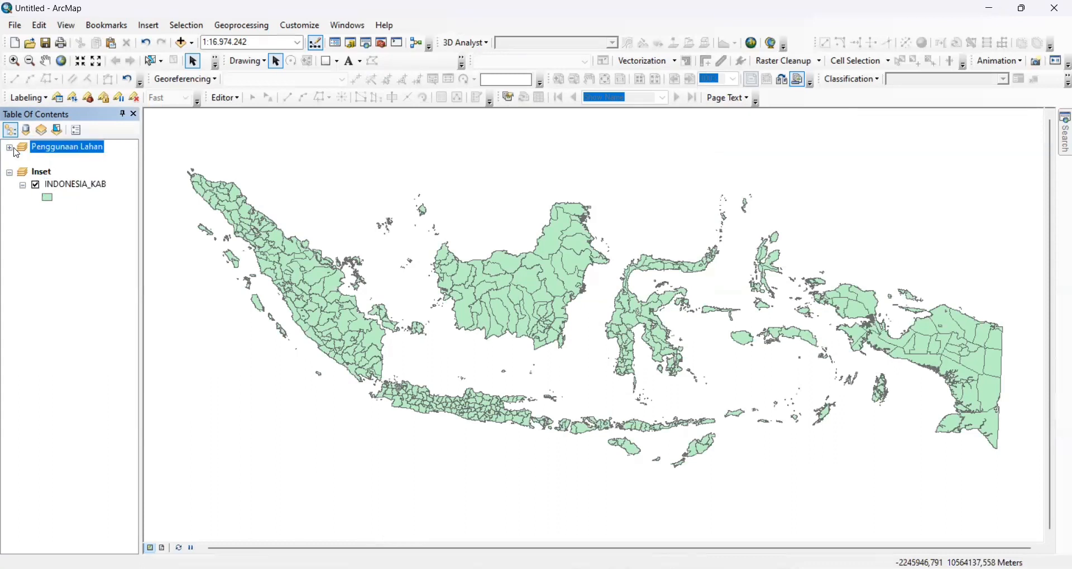
click(9, 148)
click(83, 160)
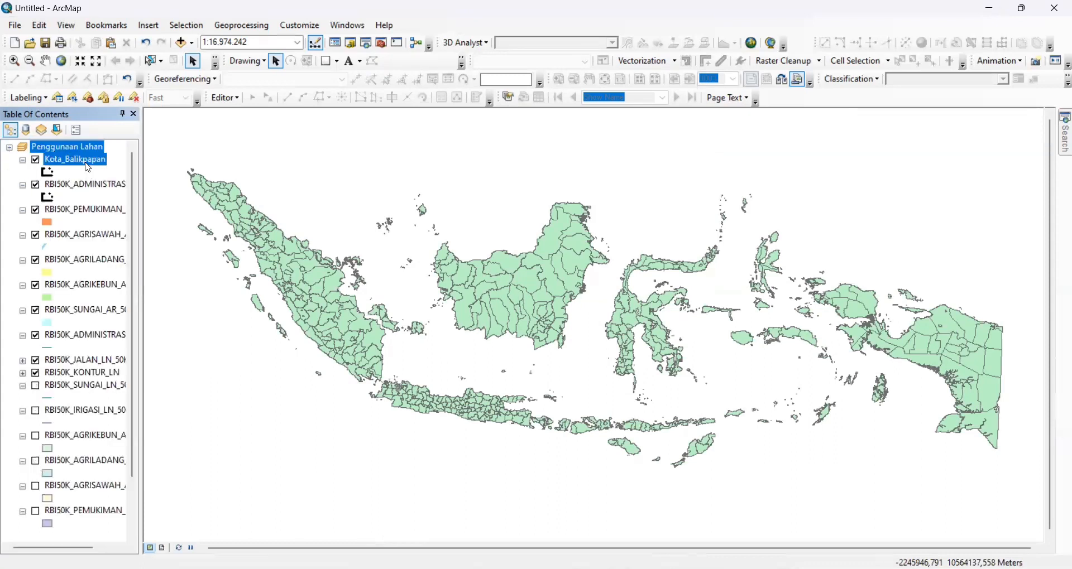
right_click(81, 161)
key(Escape)
click(9, 149)
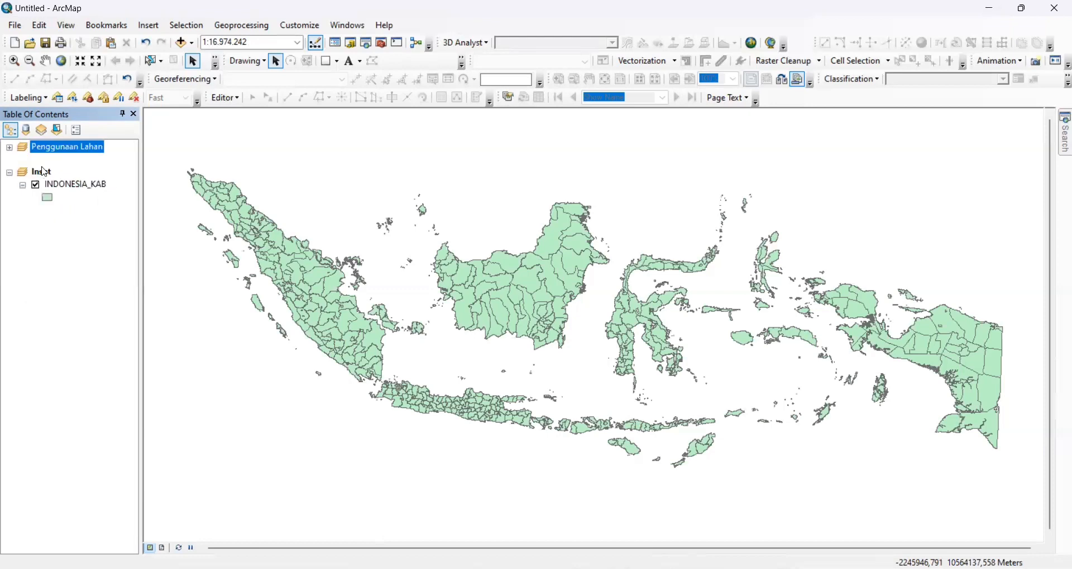
click(40, 172)
right_click(40, 171)
click(95, 245)
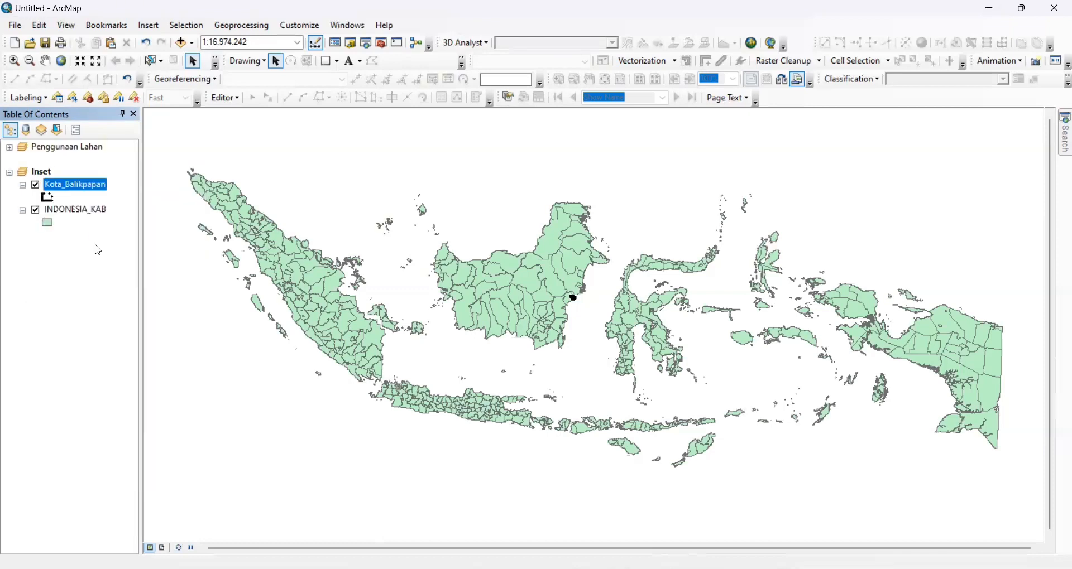
Step: Fill the Kota_Balikpapan polygon in the Inset data frame with light yellow, keeping its boundary outline
scroll(577, 299, down, 5)
scroll(576, 298, down, 1)
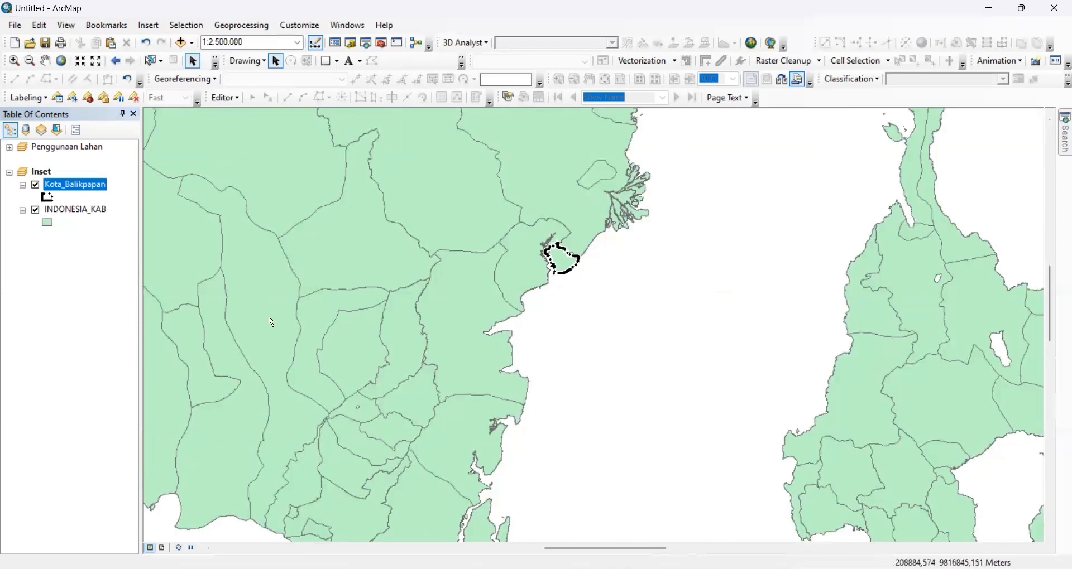
click(51, 199)
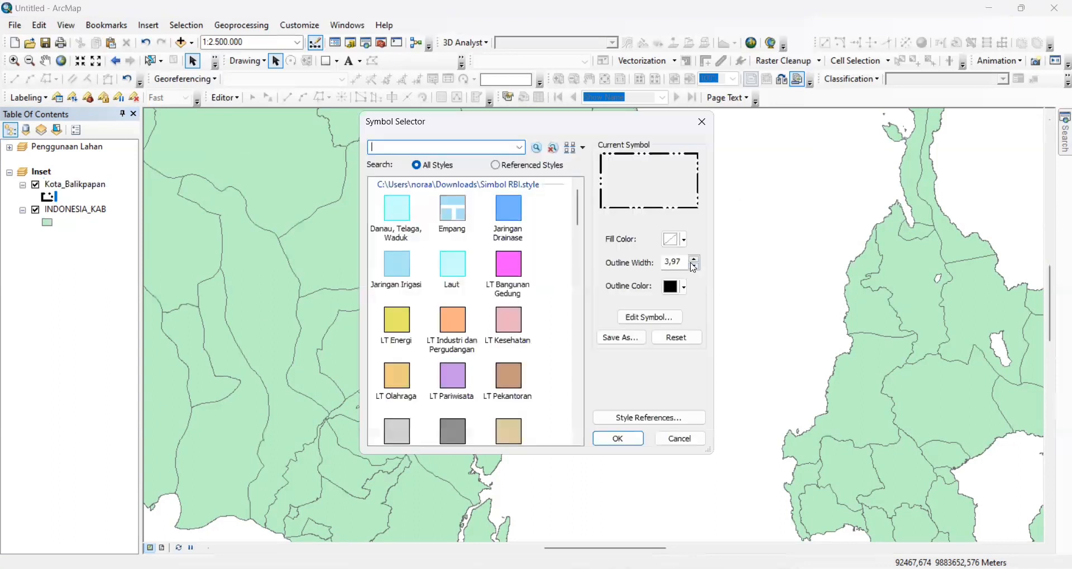
click(675, 240)
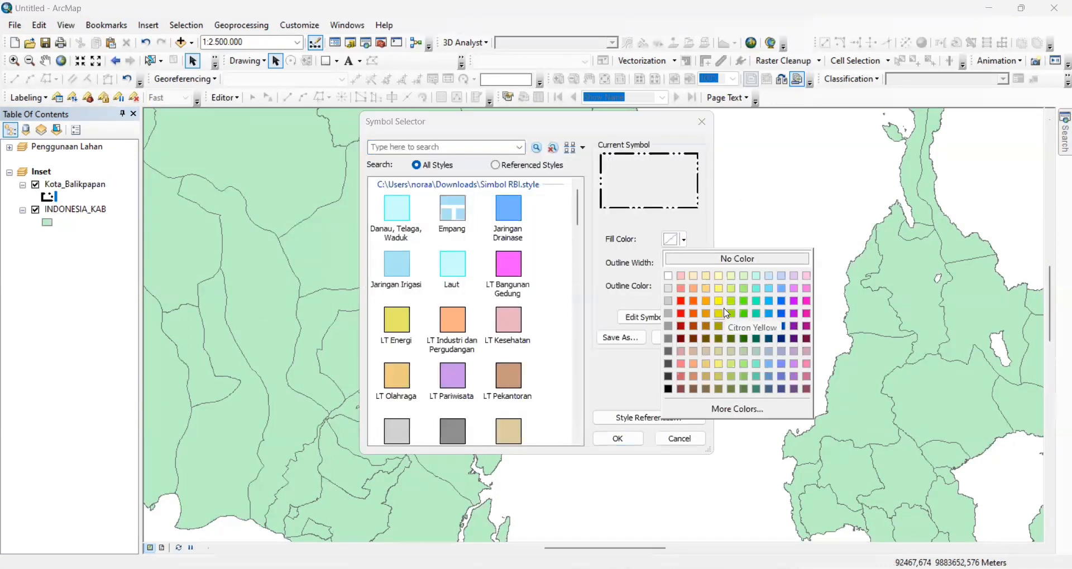
click(719, 290)
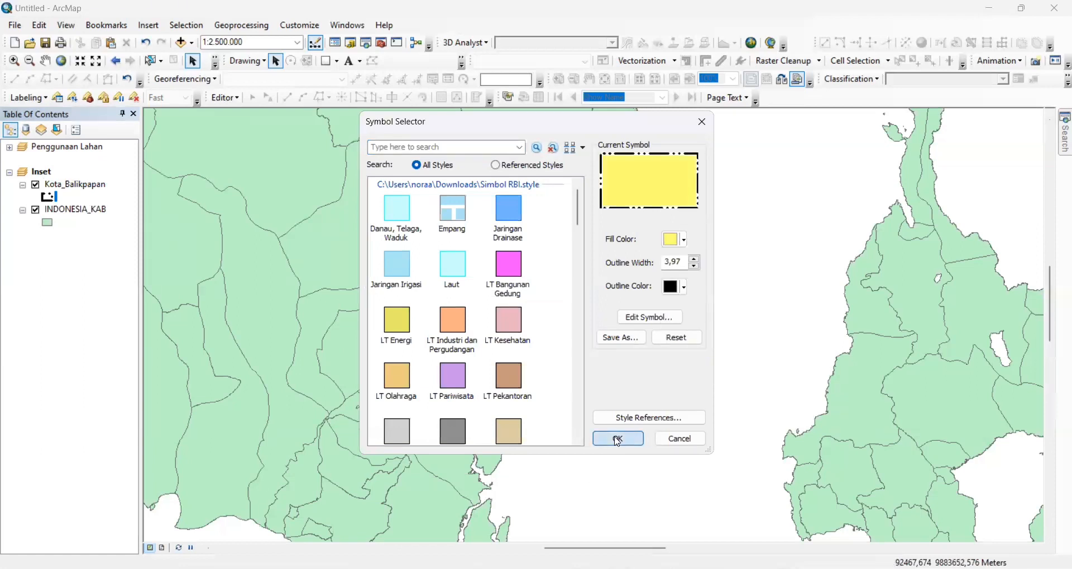
click(617, 439)
click(48, 224)
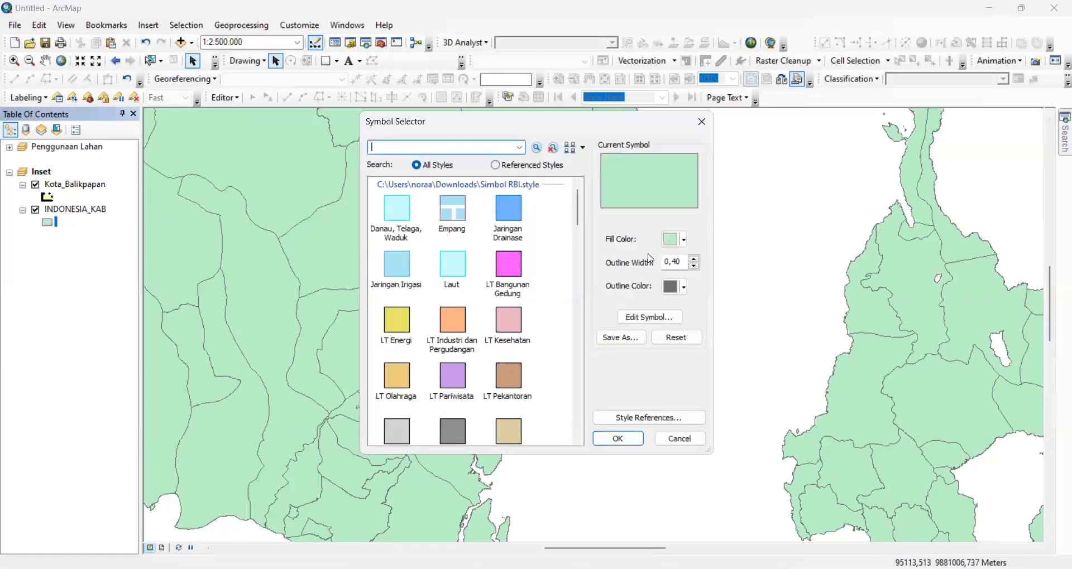
click(676, 240)
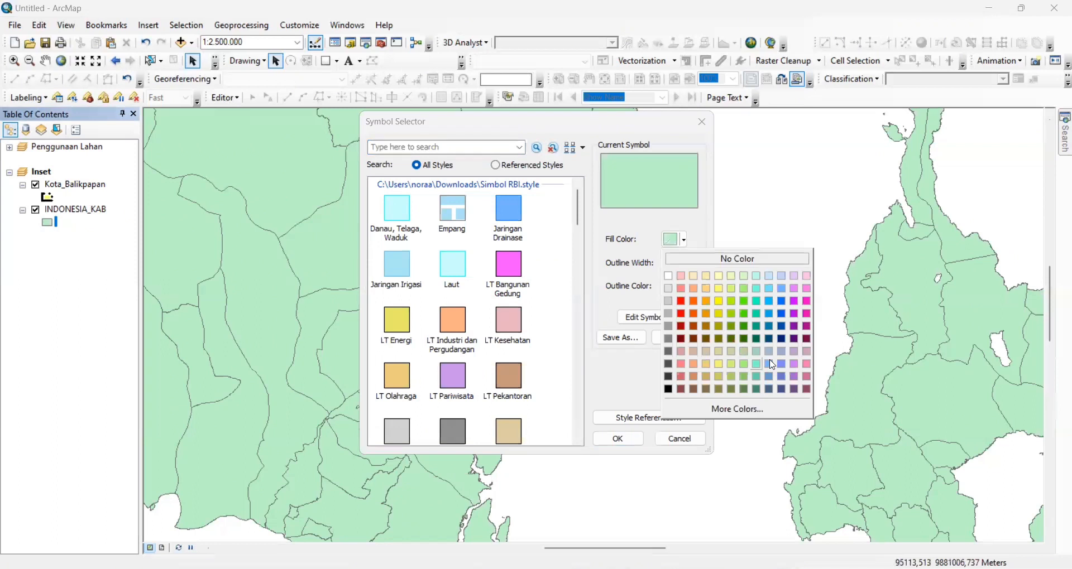
click(622, 441)
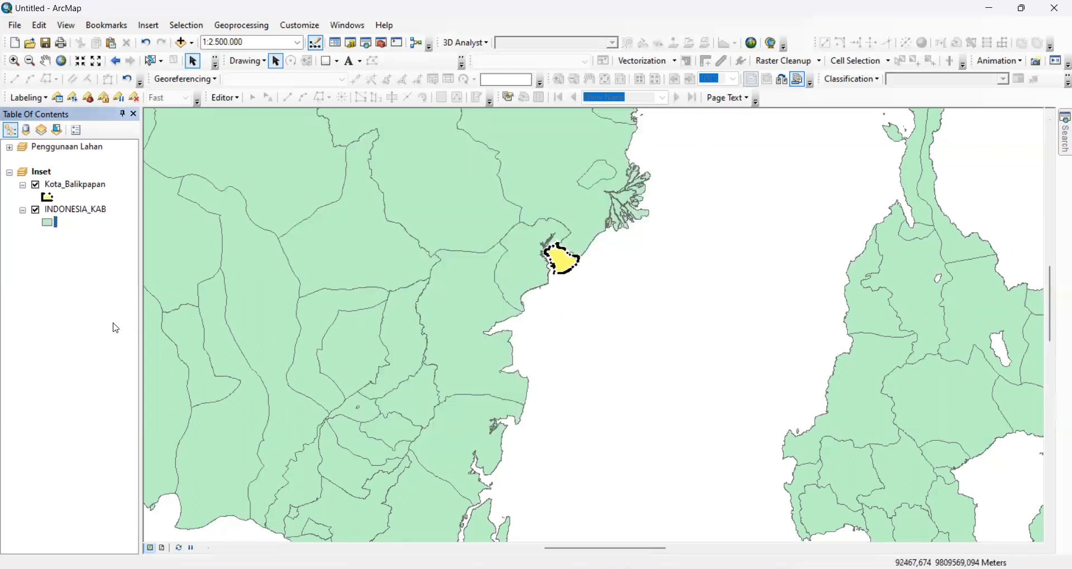
Step: Give the INDONESIA_KAB polygons a Batas Provinsi outline with a width of 4
click(49, 223)
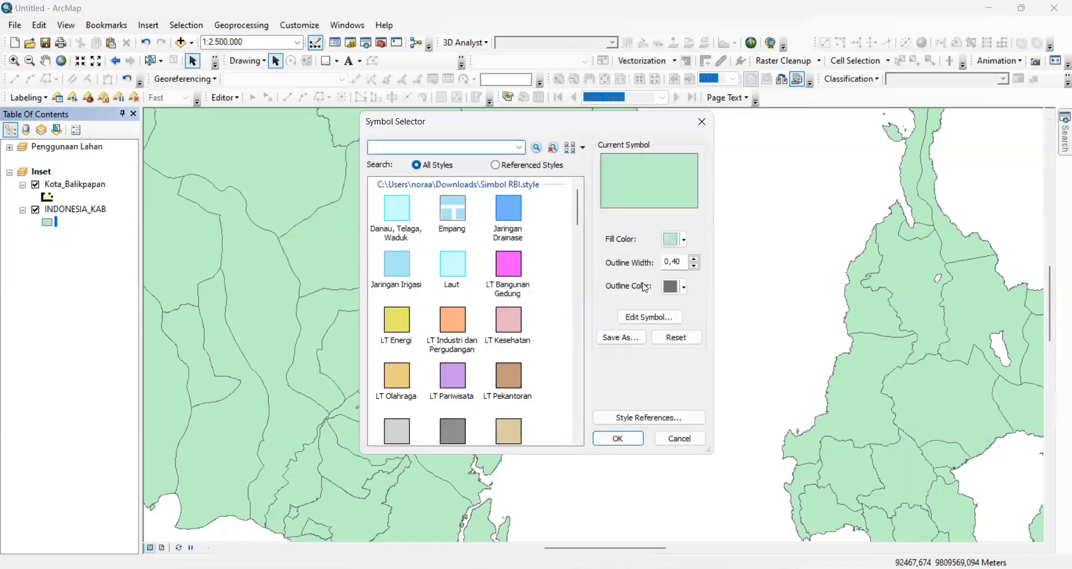
click(649, 317)
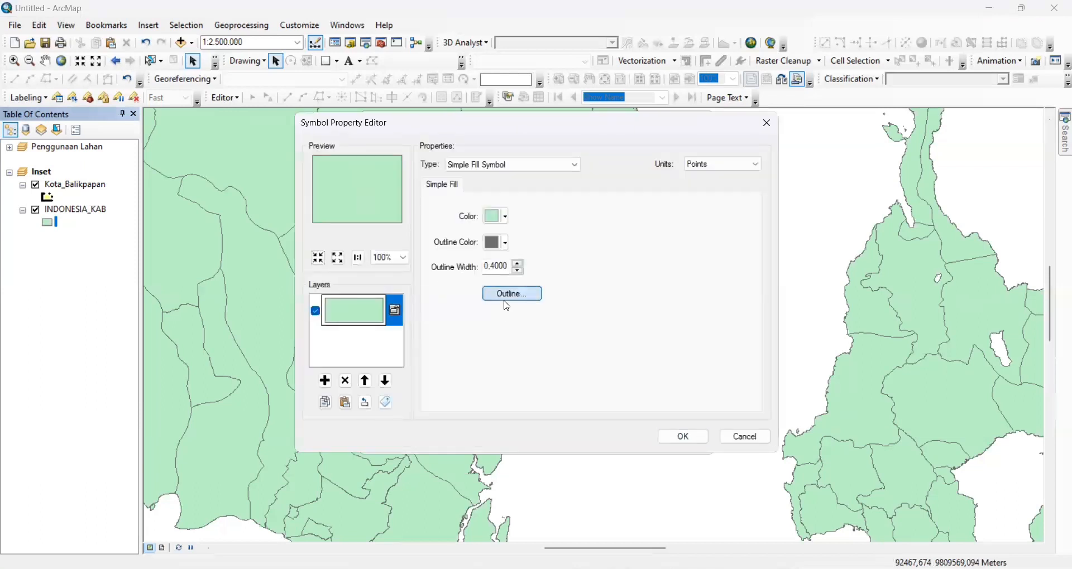
click(513, 292)
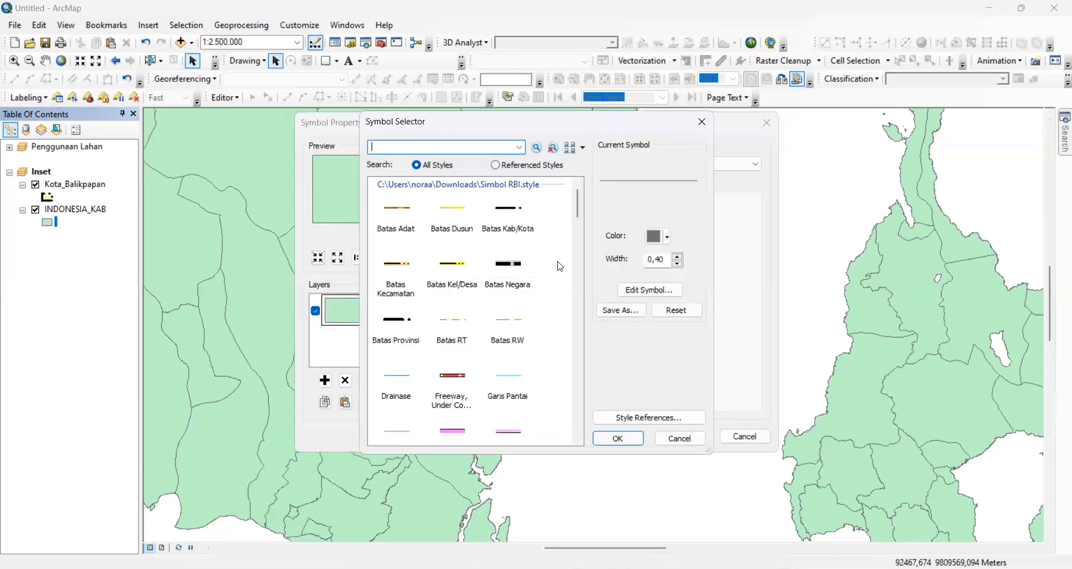
click(400, 323)
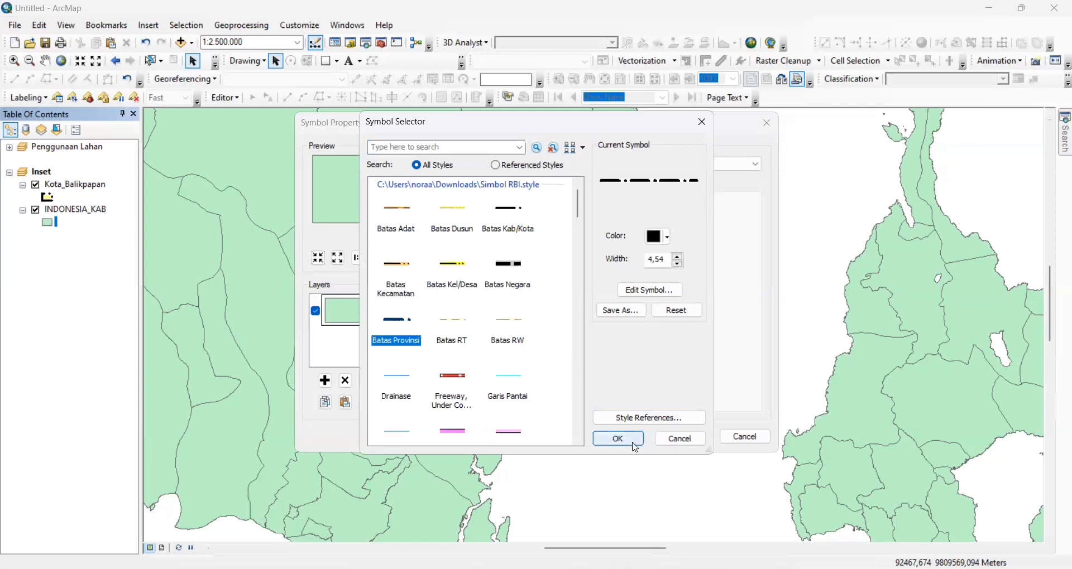
click(677, 264)
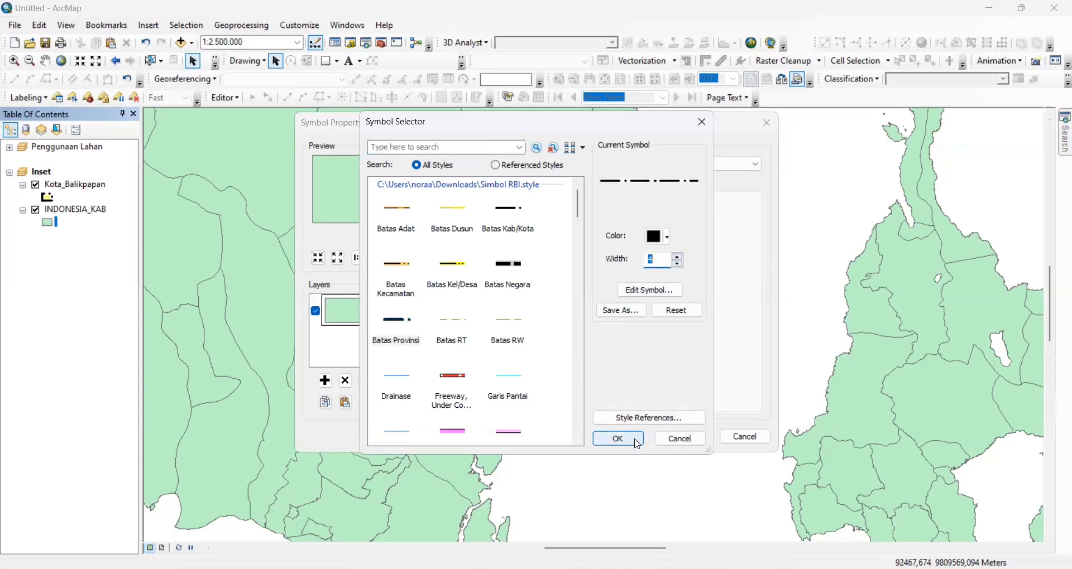
click(637, 444)
click(670, 441)
click(635, 444)
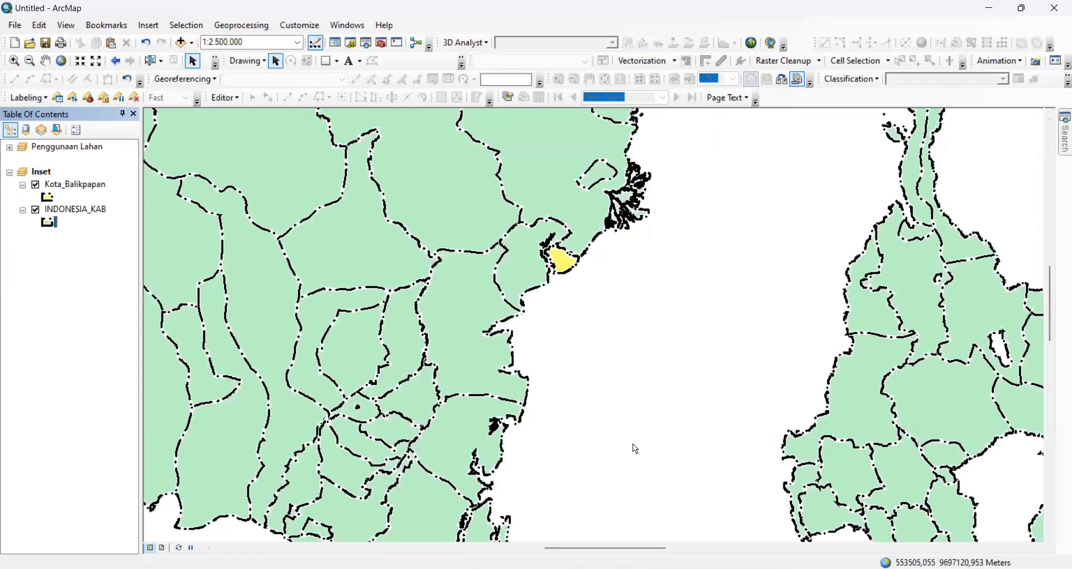
Step: Enable labels for the INDONESIA_KAB layer using Provinsi as the label field
scroll(569, 287, up, 2)
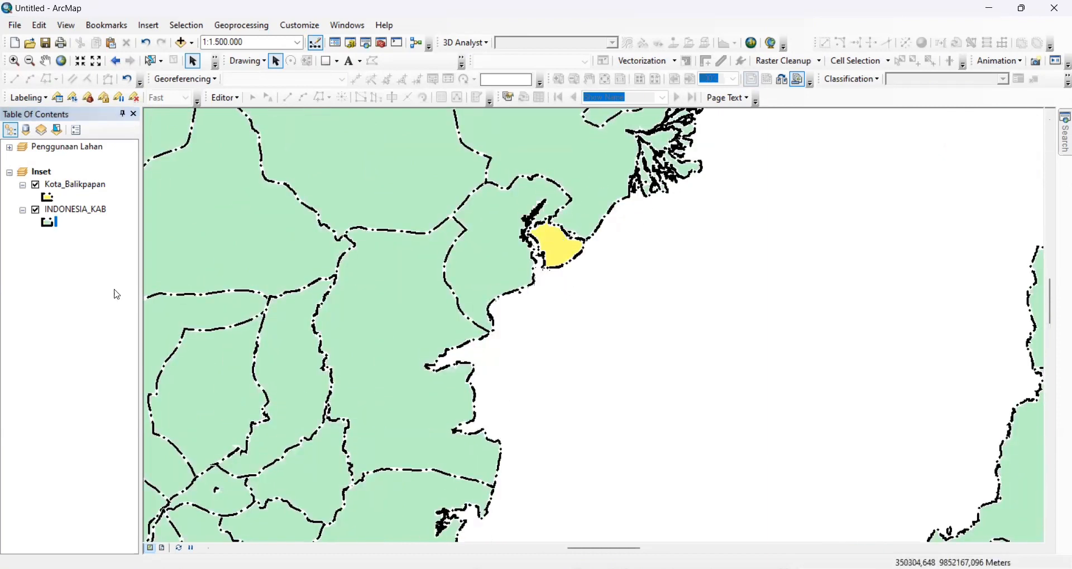
click(45, 60)
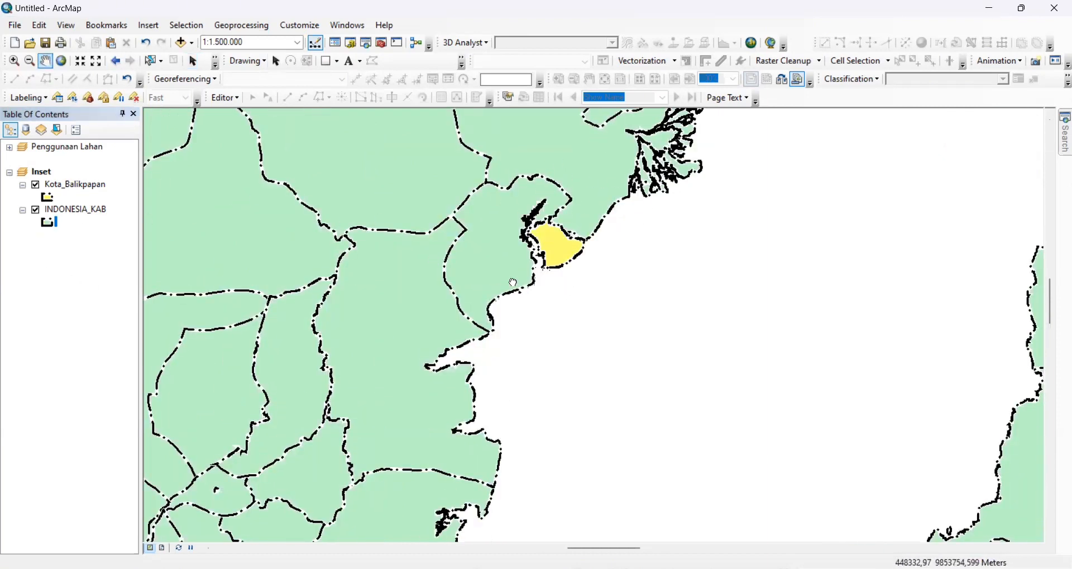
drag(632, 217, 571, 330)
click(192, 61)
click(67, 211)
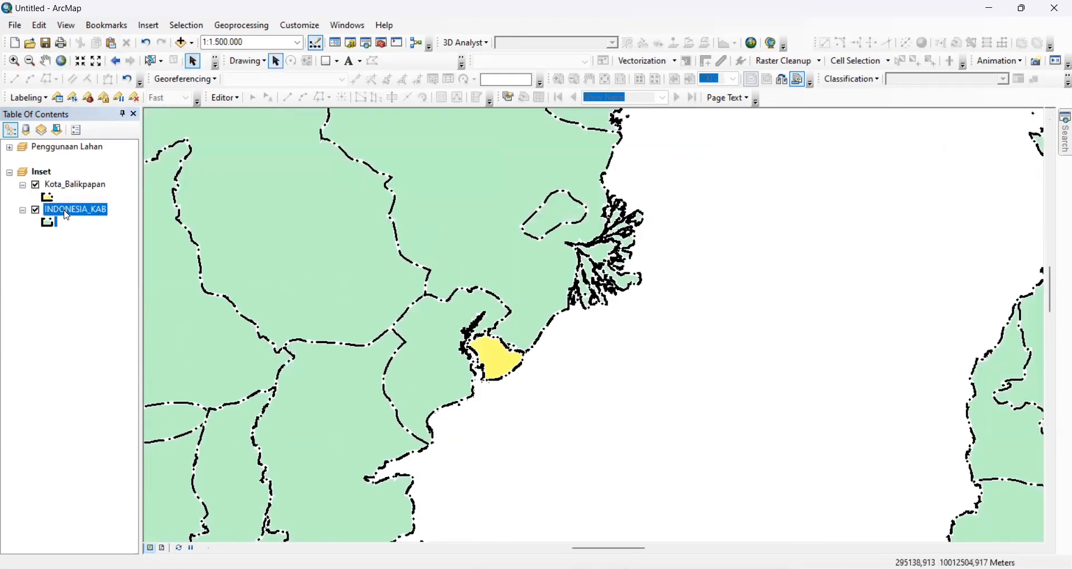
right_click(67, 216)
click(151, 499)
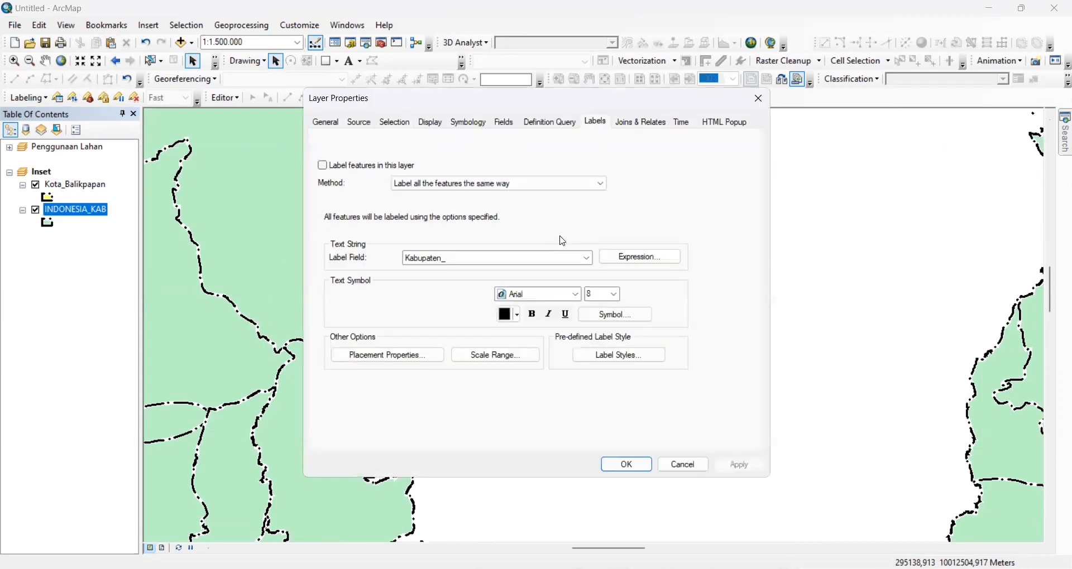
click(343, 169)
click(486, 262)
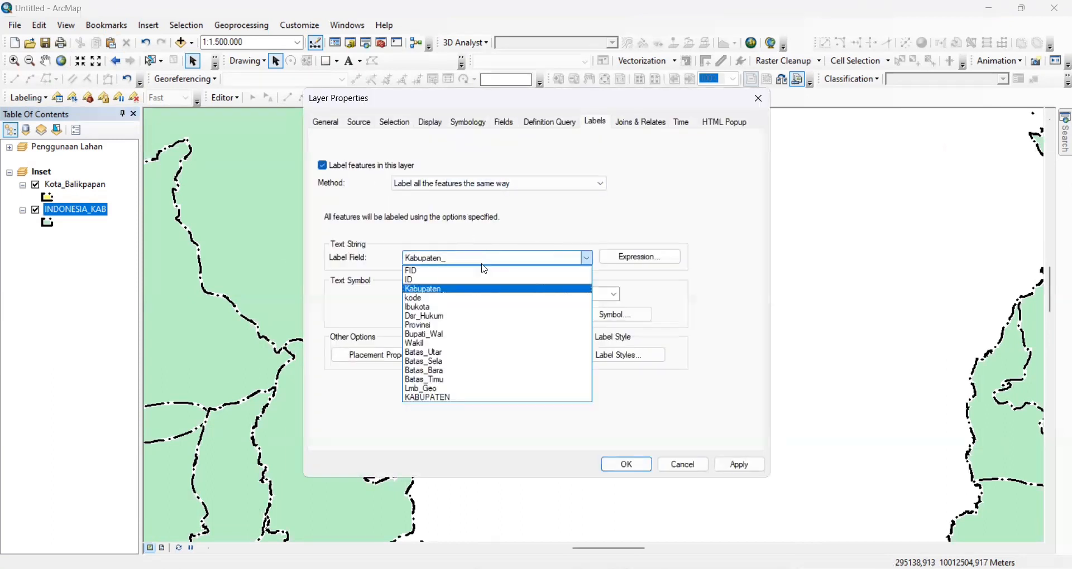
click(483, 327)
Step: Set the province label text to Times New Roman, size 9
click(575, 295)
text(ti)
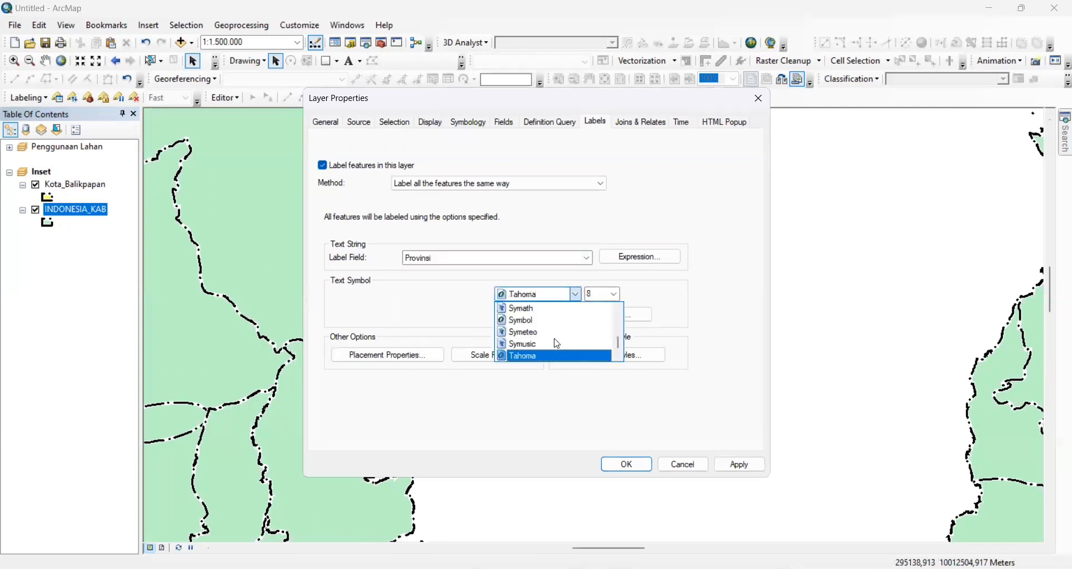
click(551, 356)
click(616, 295)
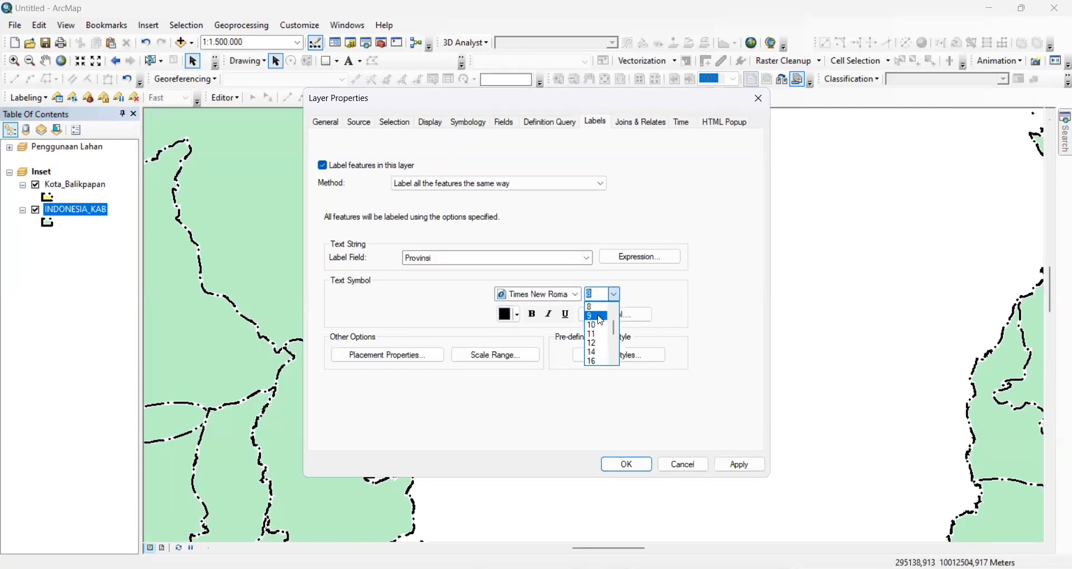
click(617, 313)
Step: Add a halo mask of size 2 to the province label symbol
click(627, 321)
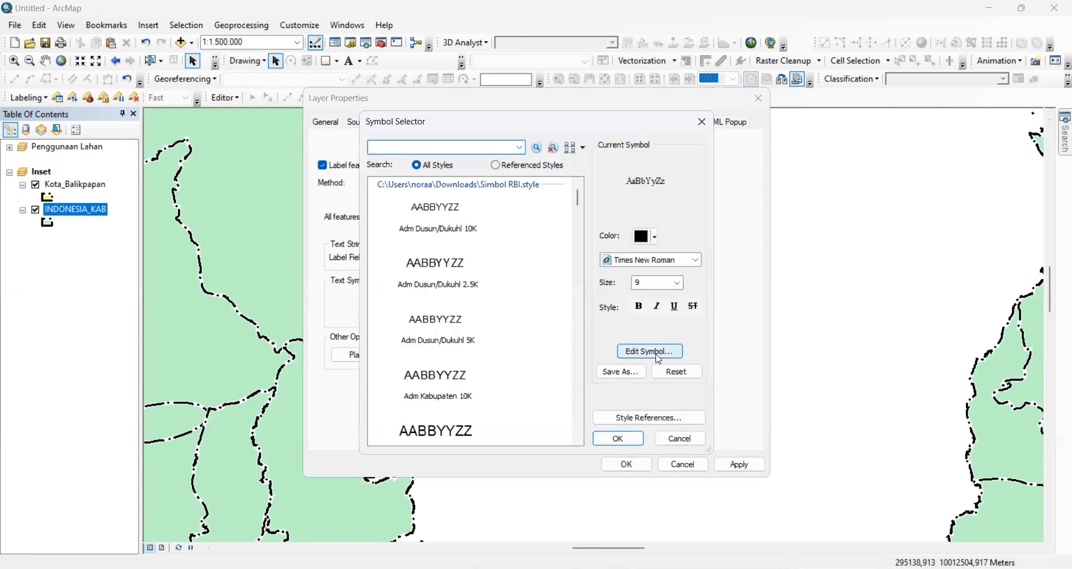
click(628, 352)
click(656, 188)
click(522, 246)
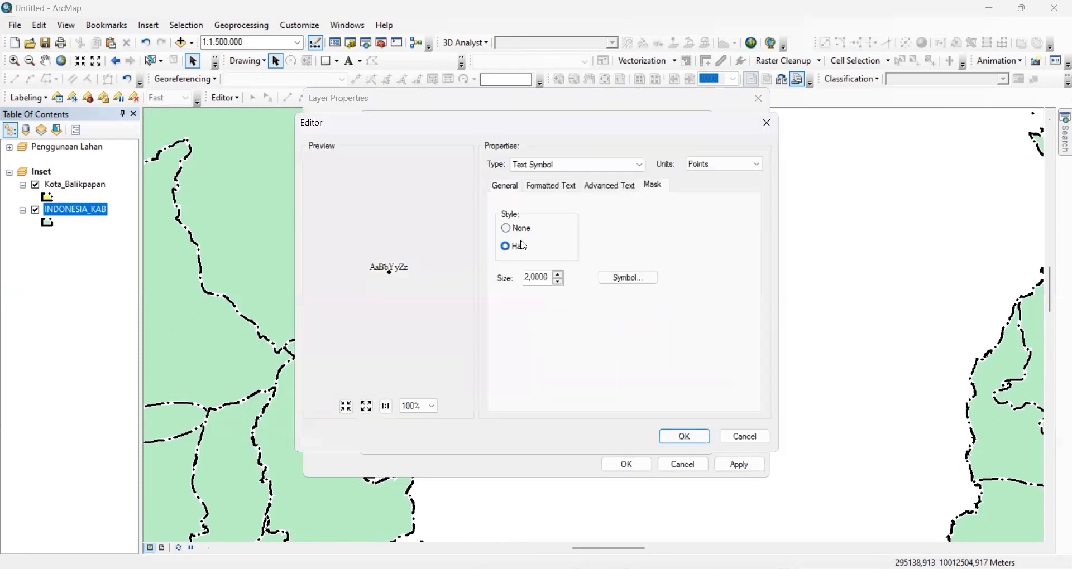
click(684, 436)
click(618, 435)
Step: Go through the label placement properties and apply the label settings to the INDONESIA_KAB layer
click(421, 355)
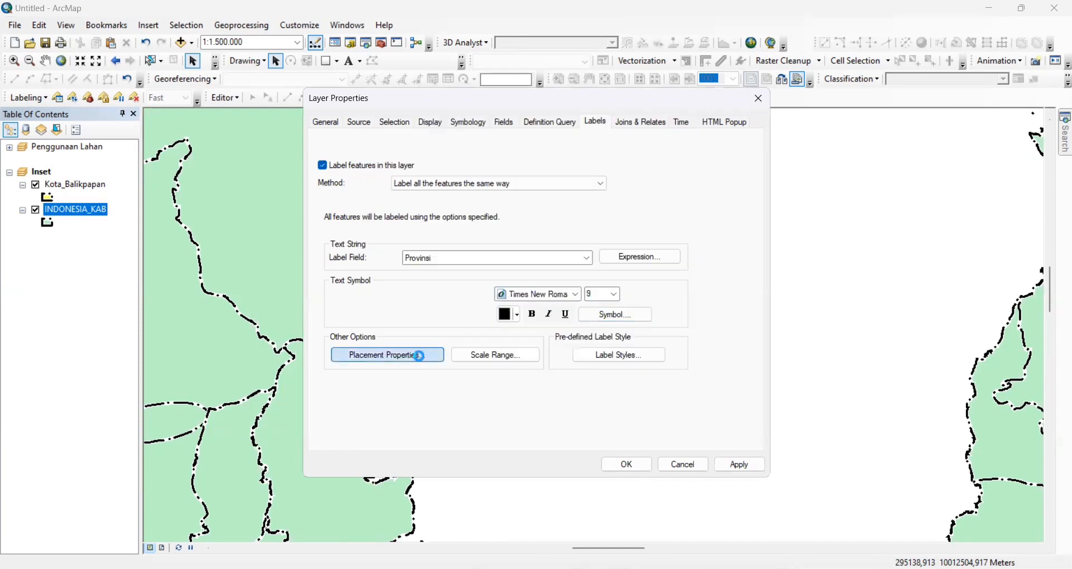
click(460, 362)
click(589, 456)
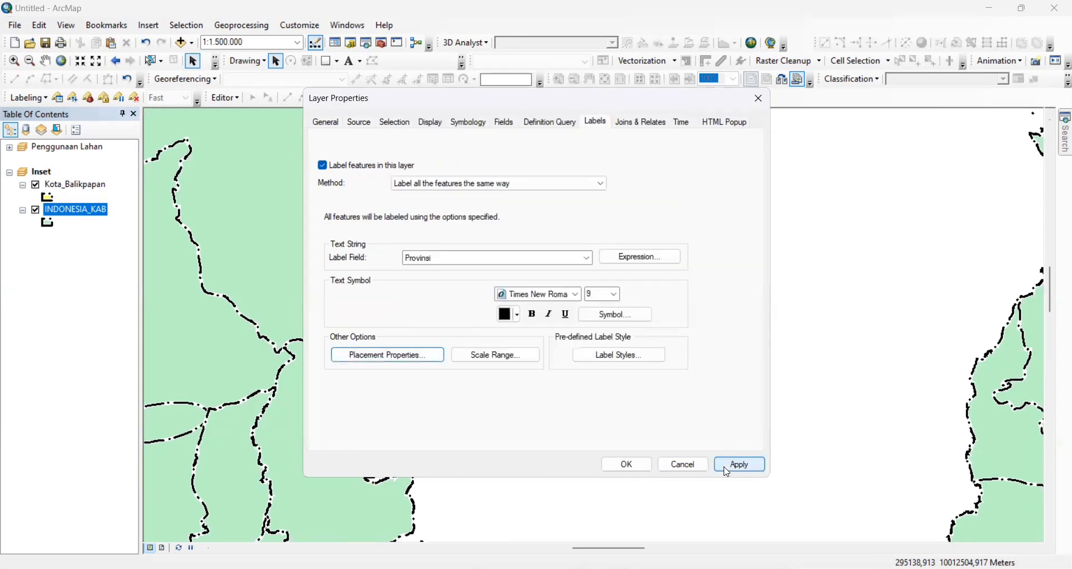
click(735, 466)
click(626, 466)
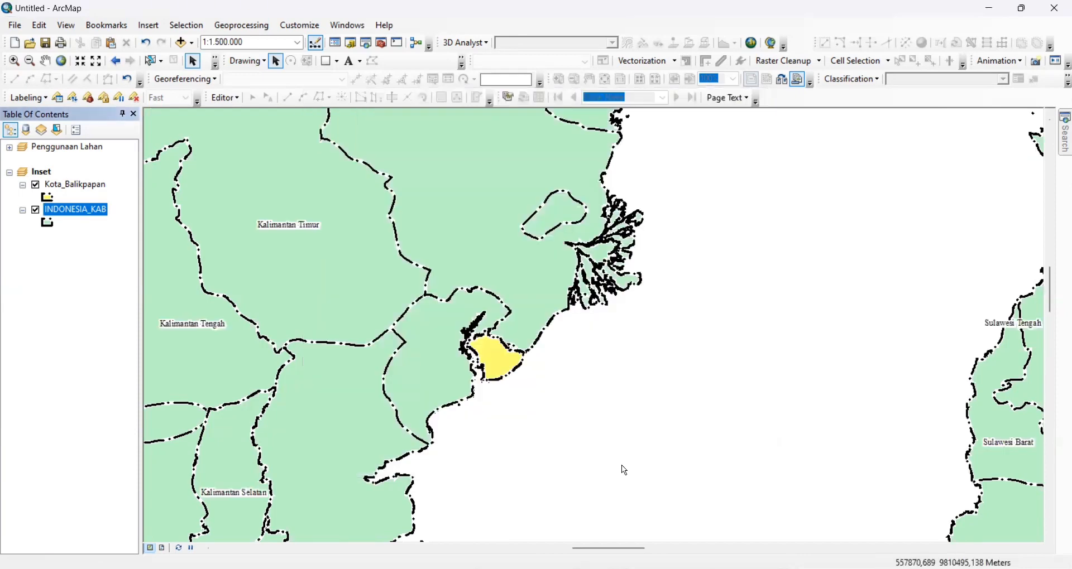
Step: Switch the map to layout view and select the Penggunaan Lahan data frame on the page
scroll(477, 266, up, 3)
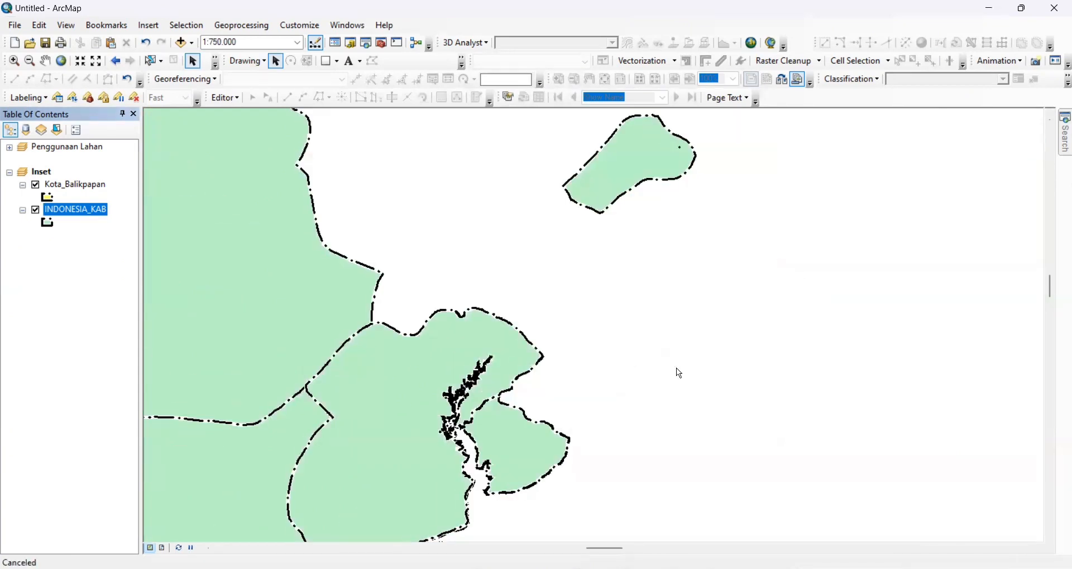
scroll(467, 413, up, 4)
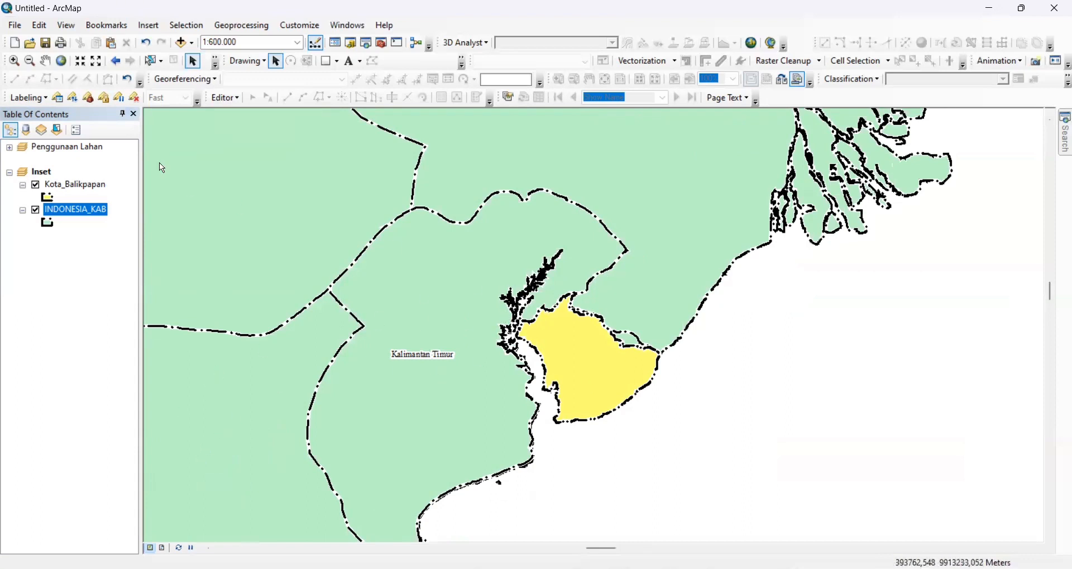
click(162, 549)
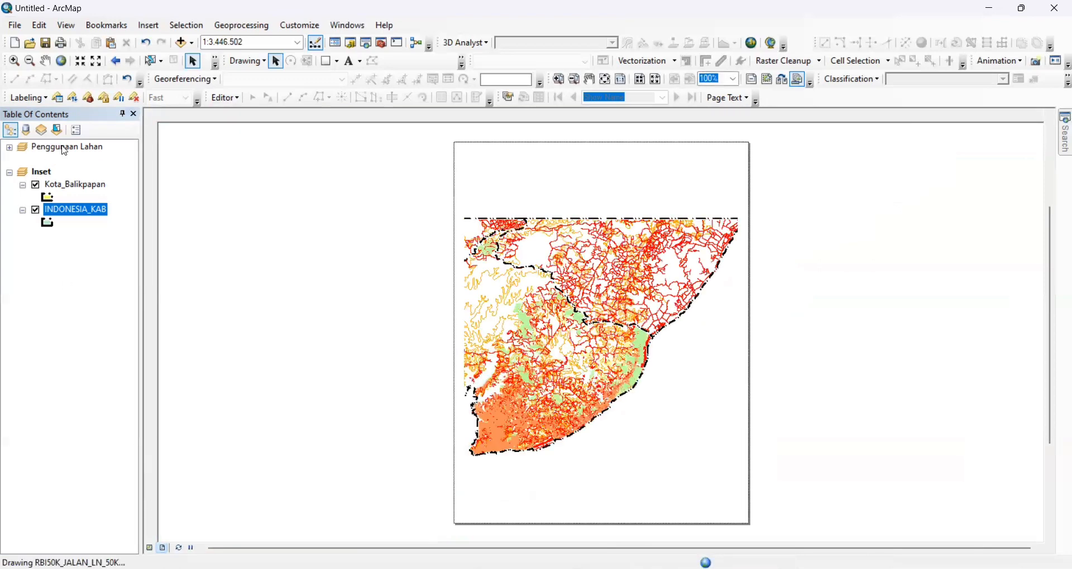
click(609, 247)
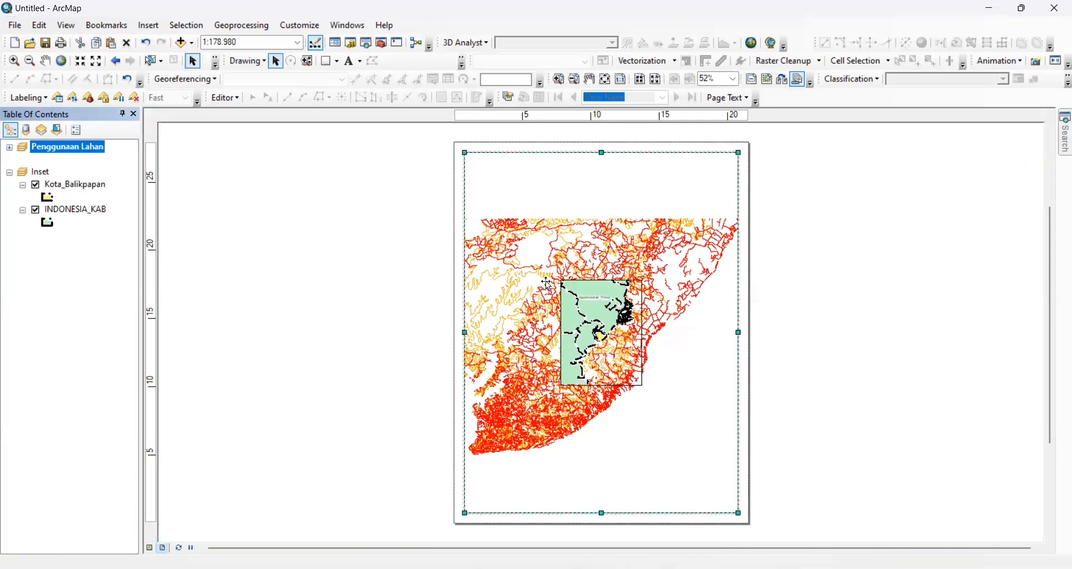
Step: Set the layout page to A3 paper in landscape orientation
click(512, 150)
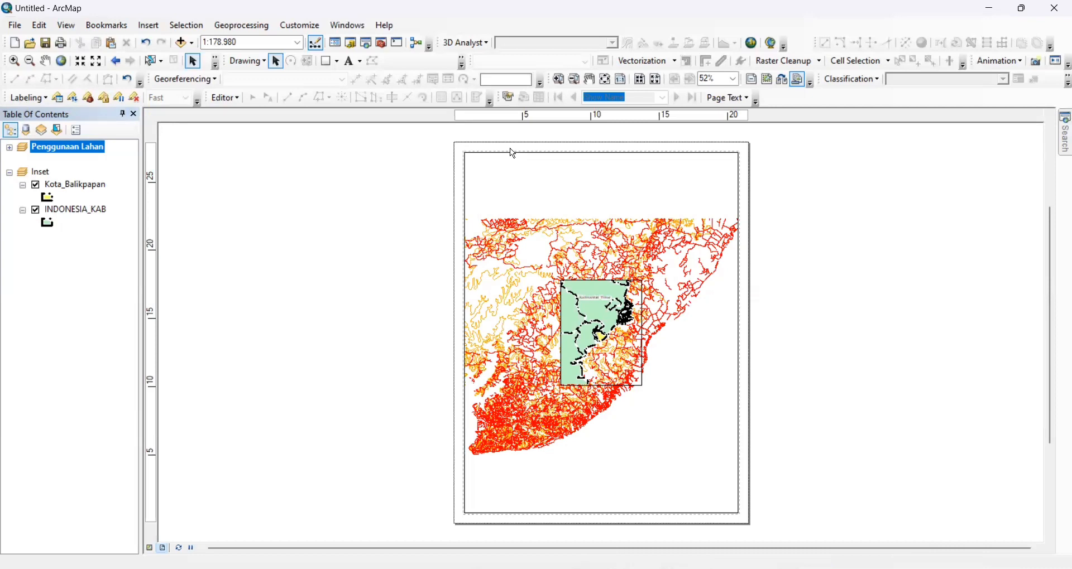
right_click(513, 152)
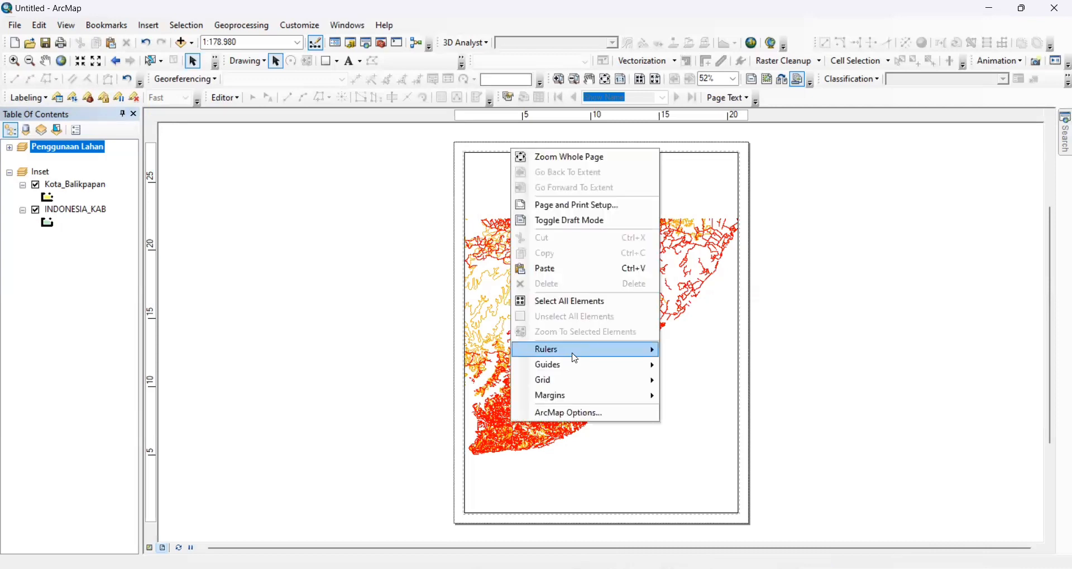
click(567, 209)
click(472, 232)
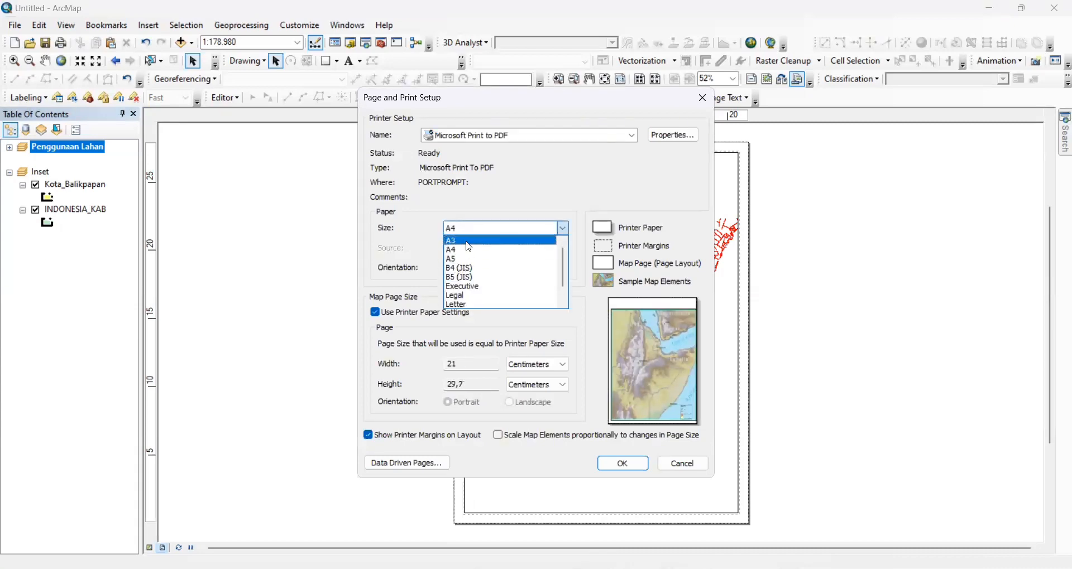
click(471, 240)
click(515, 272)
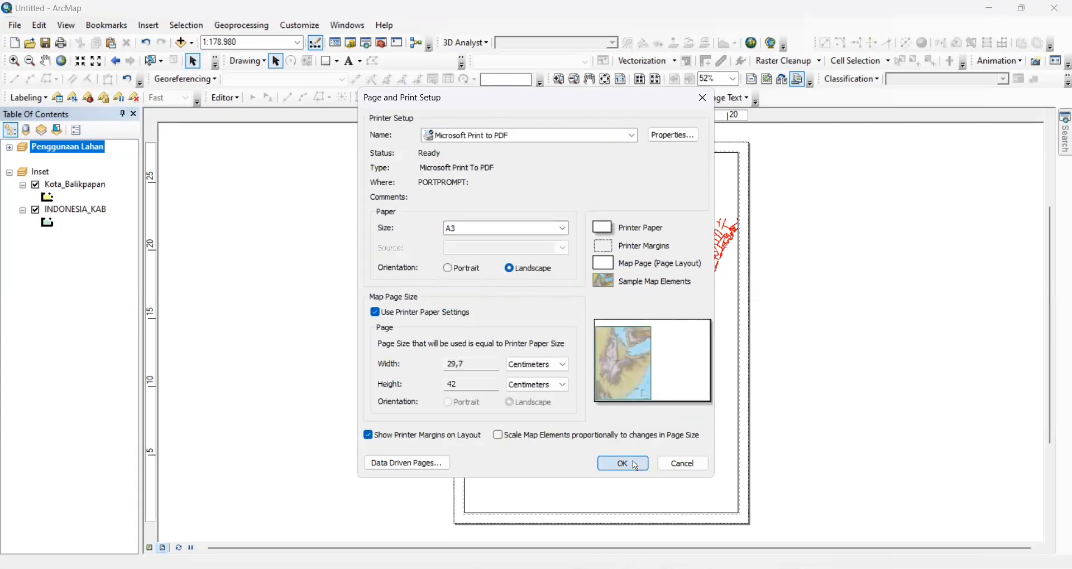
click(635, 465)
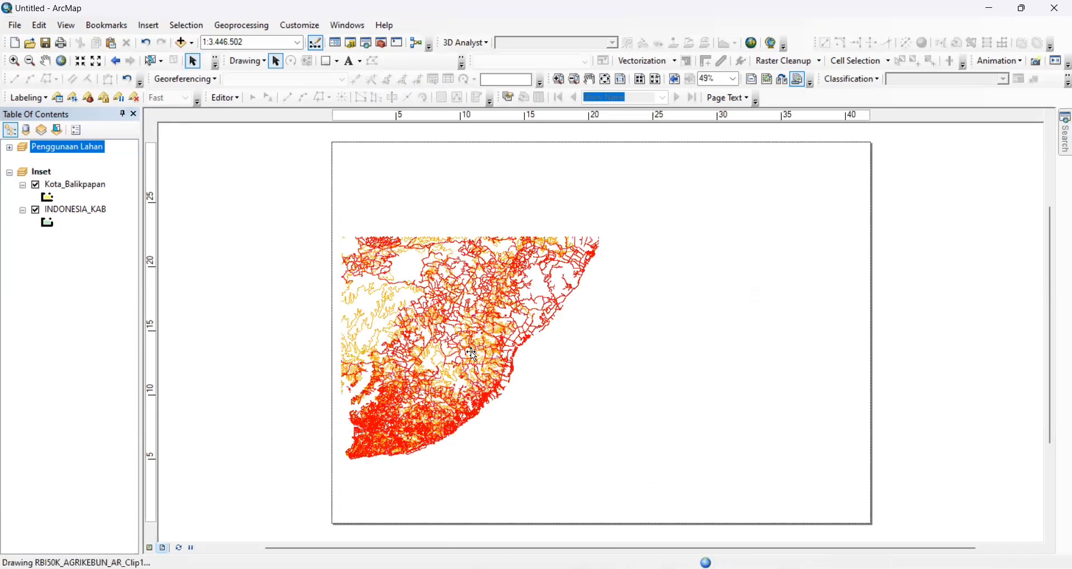
Step: Move the Inset data frame into the empty right part of the landscape page
drag(682, 323, 758, 319)
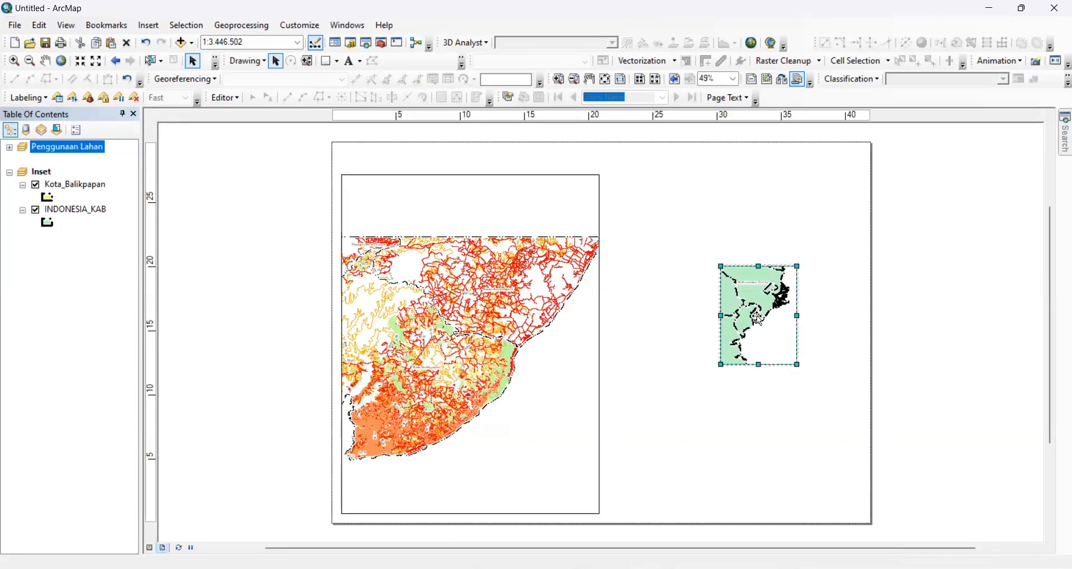
Step: Place vertical layout guides at 2 cm and 4 cm near the left side of the page
click(385, 118)
scroll(372, 151, up, 3)
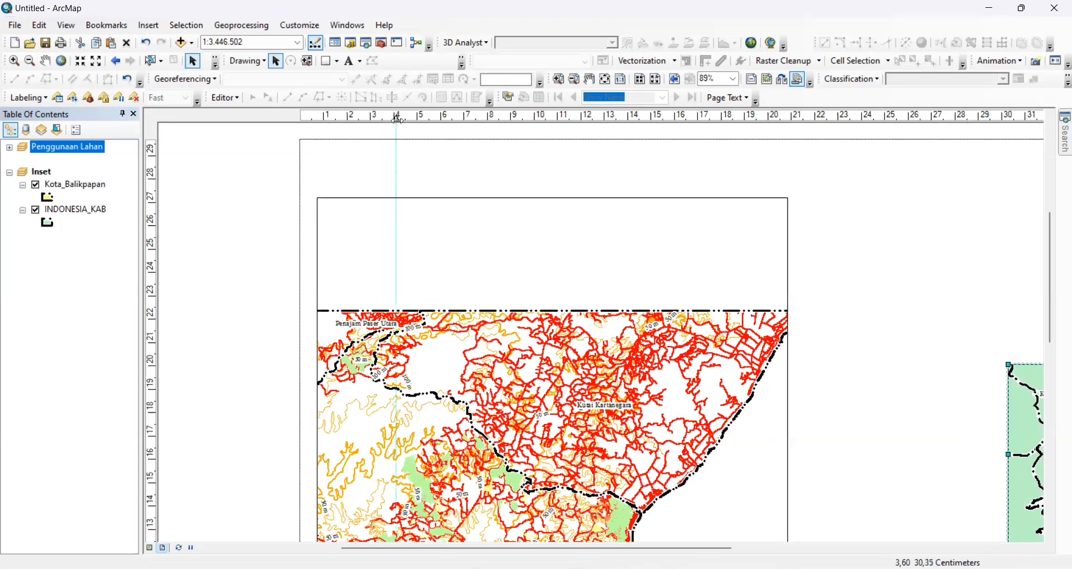
drag(397, 118, 347, 118)
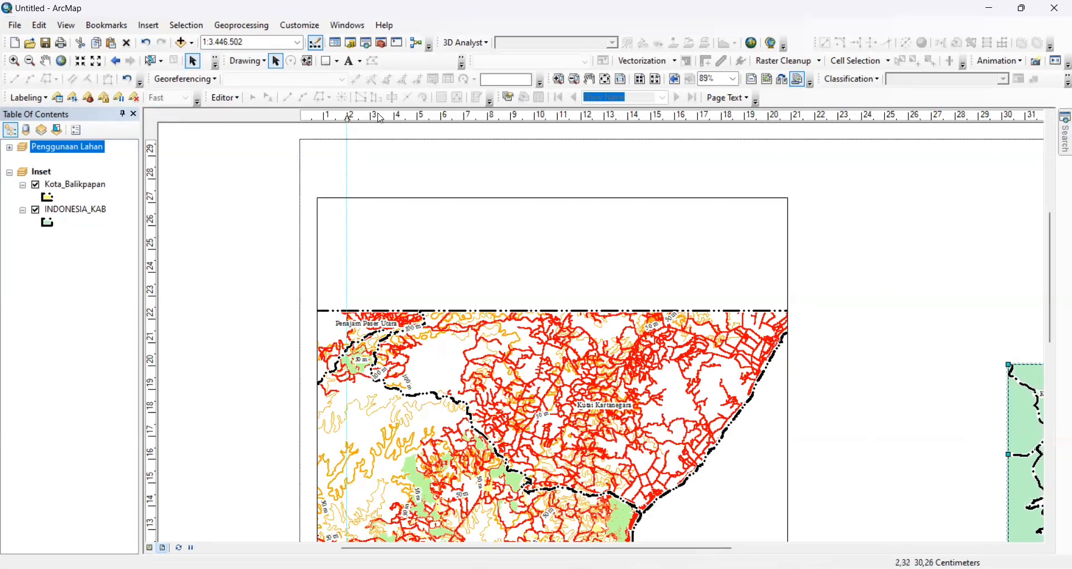
drag(393, 118, 394, 119)
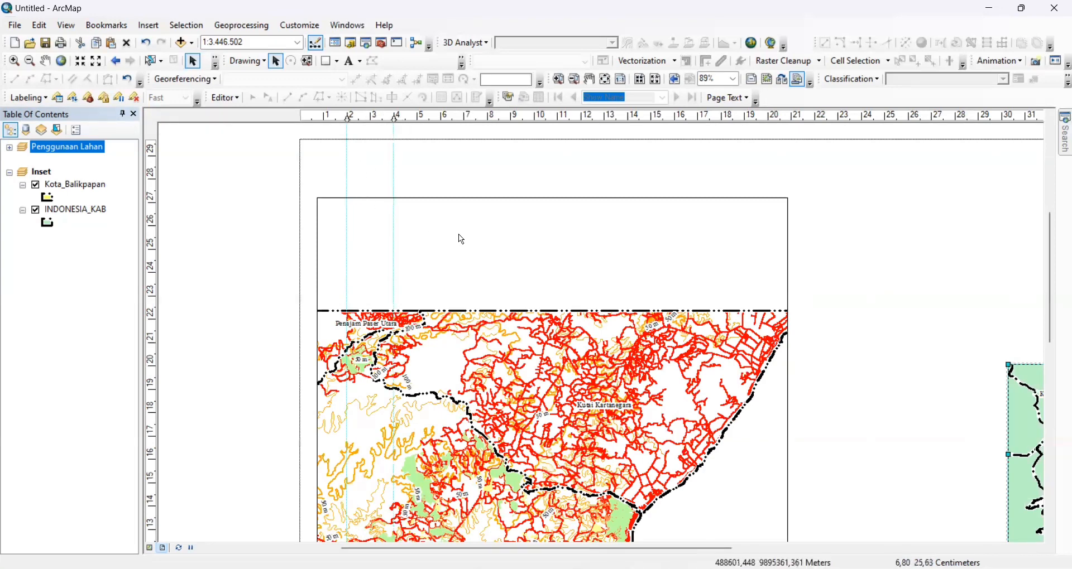
Step: Snap the Penggunaan Lahan data frame's upper-left corner to the 4 cm vertical guide and a horizontal guide at about 27.7 cm
click(445, 236)
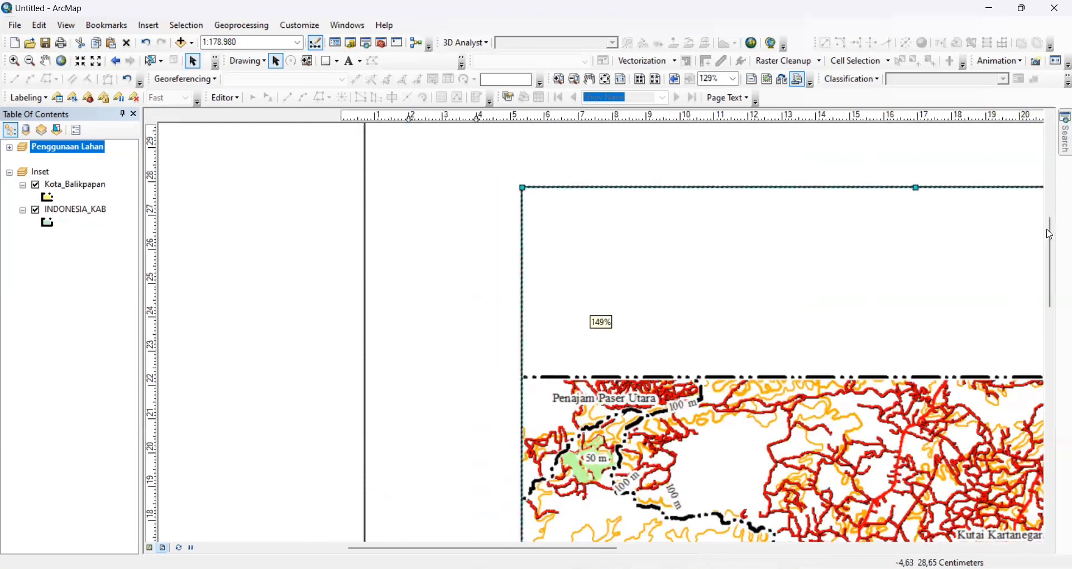
drag(1048, 229, 1049, 217)
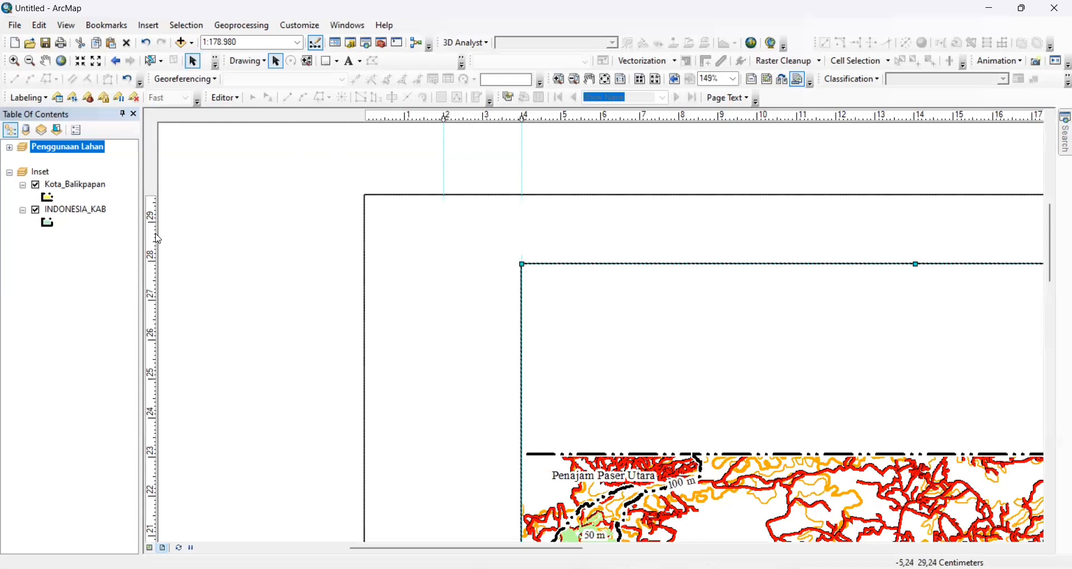
click(158, 273)
drag(161, 271, 156, 272)
drag(607, 315, 603, 342)
Step: Set horizontal guides at about 28.7 cm and 27.7 cm, 1 cm and 2 cm below the page's upper edge
drag(1054, 242, 1055, 249)
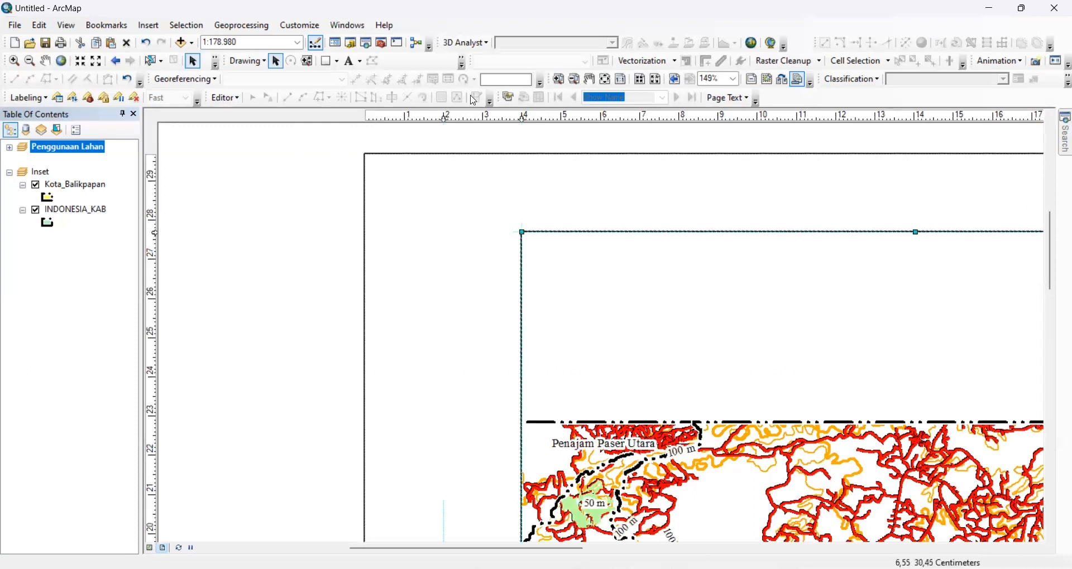
drag(151, 234, 152, 194)
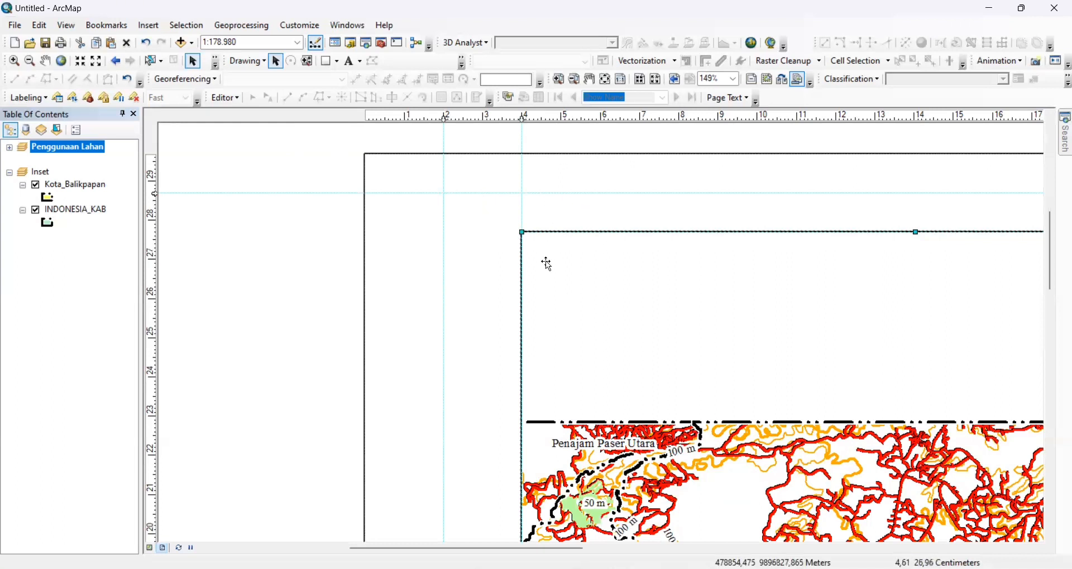
click(157, 233)
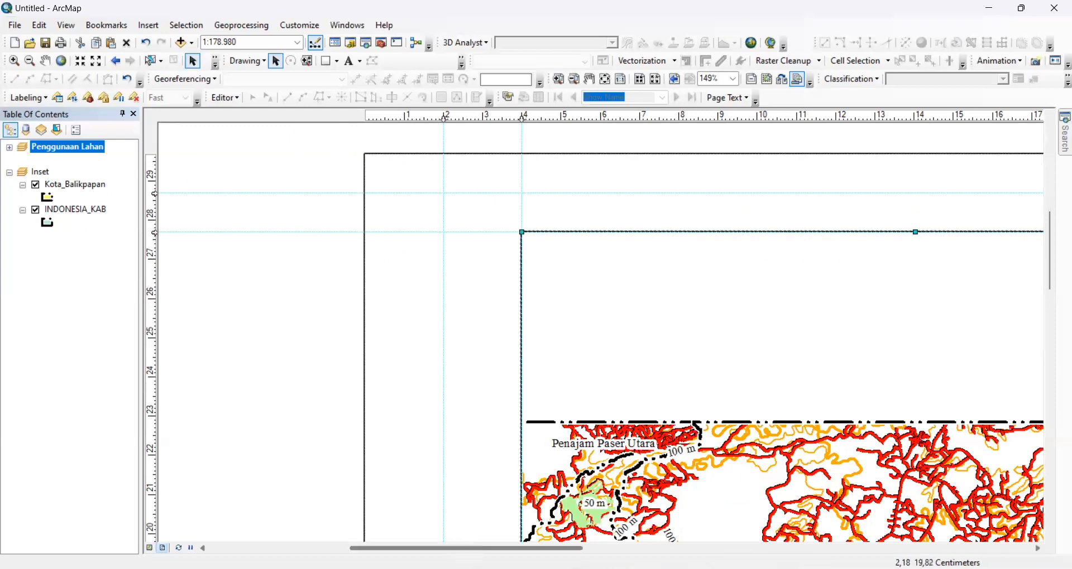
Step: Add a vertical guide at 24 cm and snap the Penggunaan Lahan data frame's right edge to it
drag(459, 548, 616, 547)
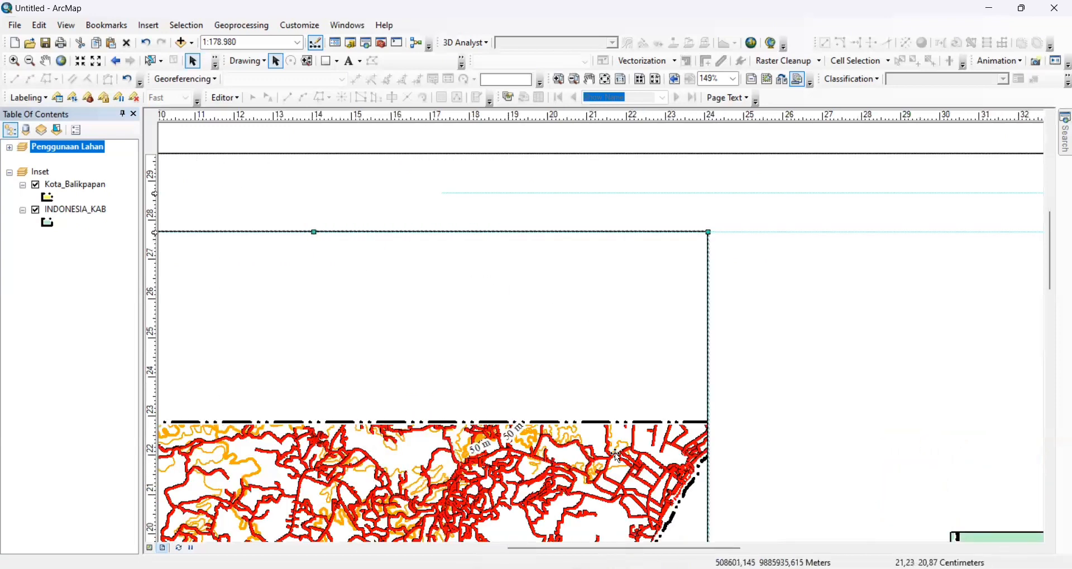
scroll(618, 441, down, 5)
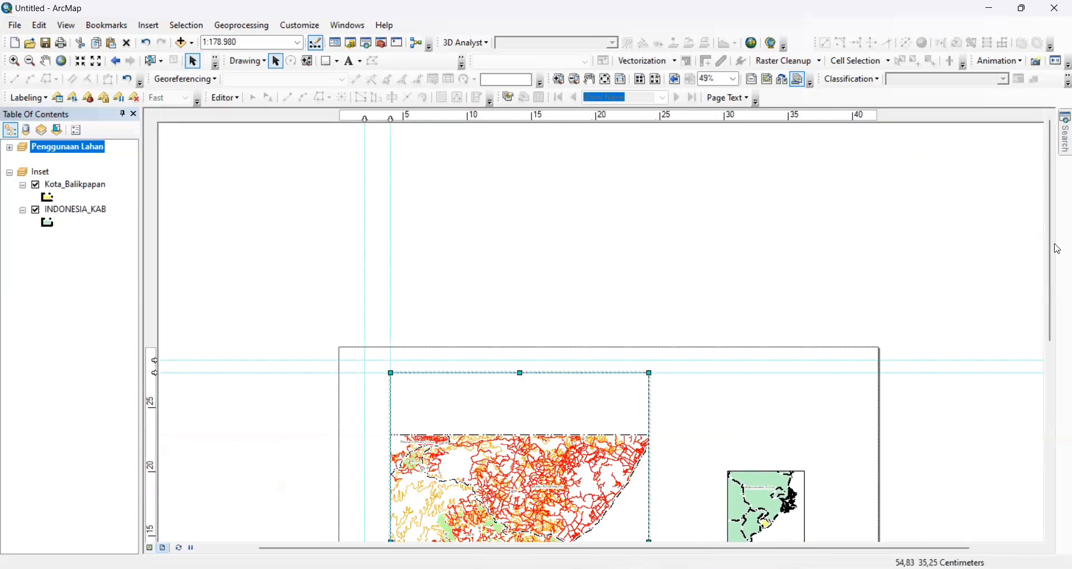
scroll(1055, 225, down, 3)
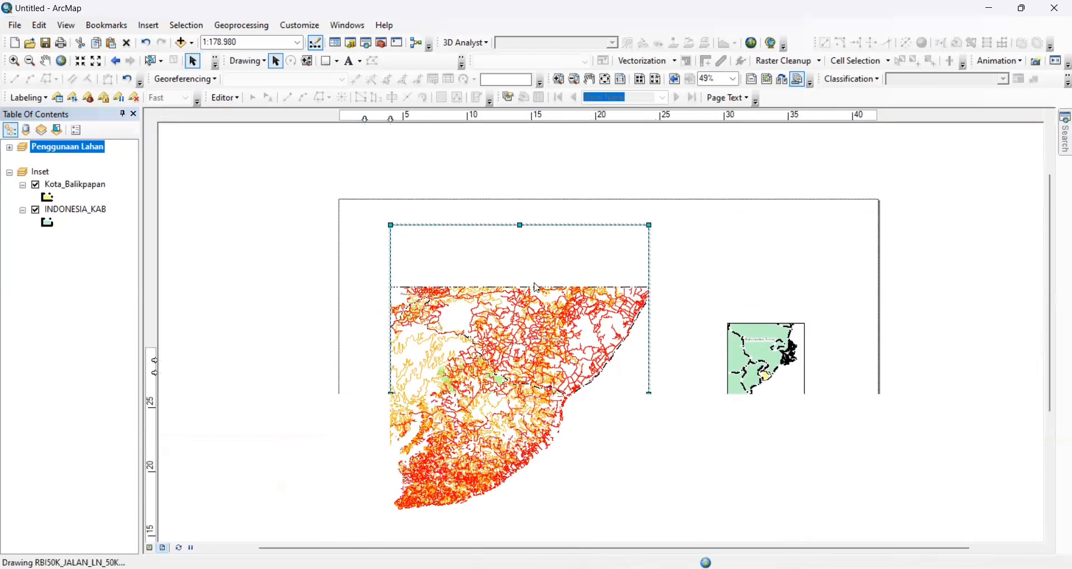
scroll(558, 266, up, 5)
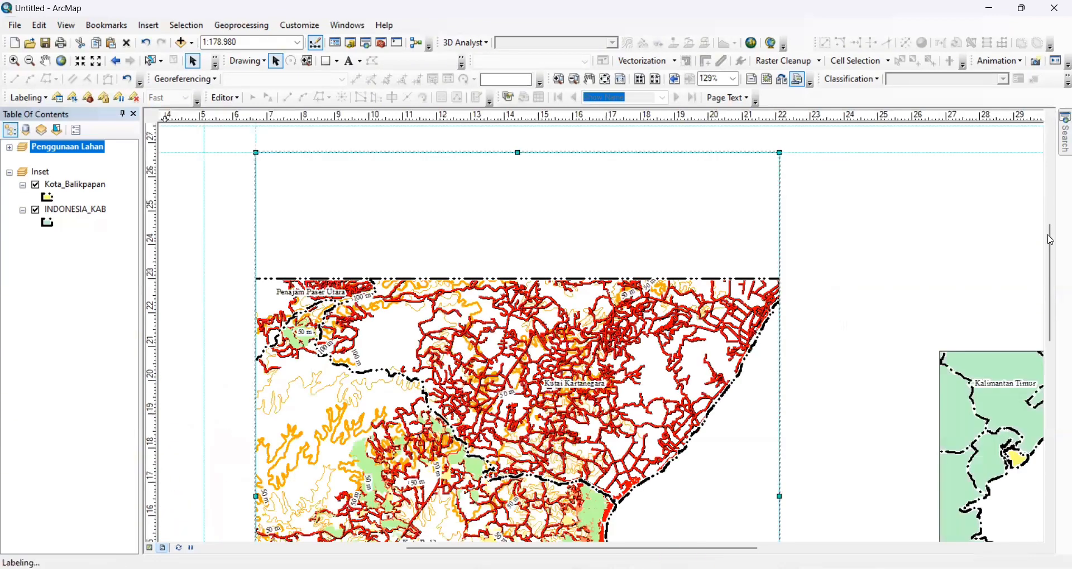
scroll(1053, 235, down, 2)
scroll(1052, 234, down, 1)
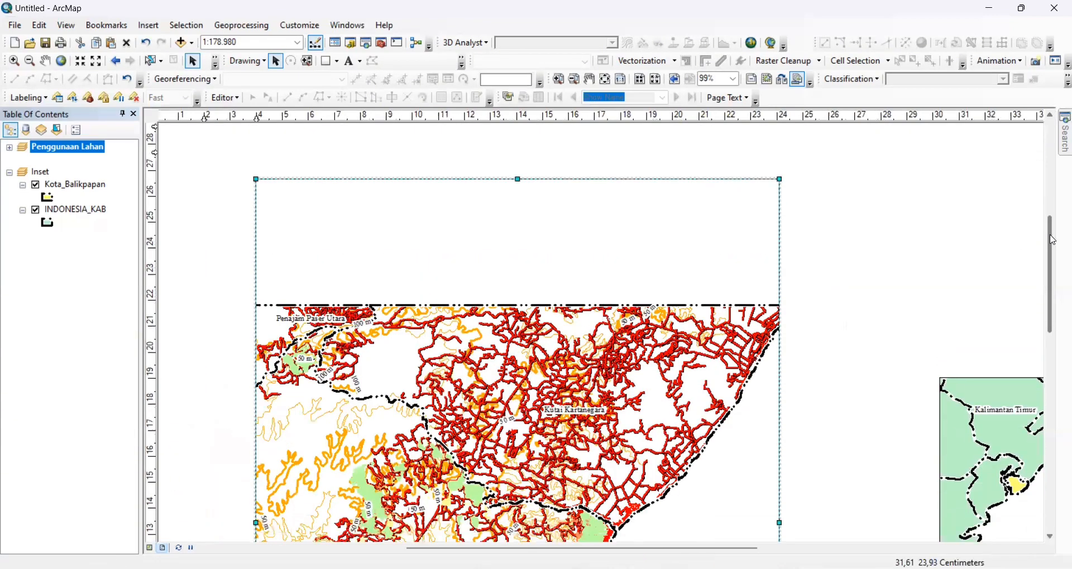
click(777, 117)
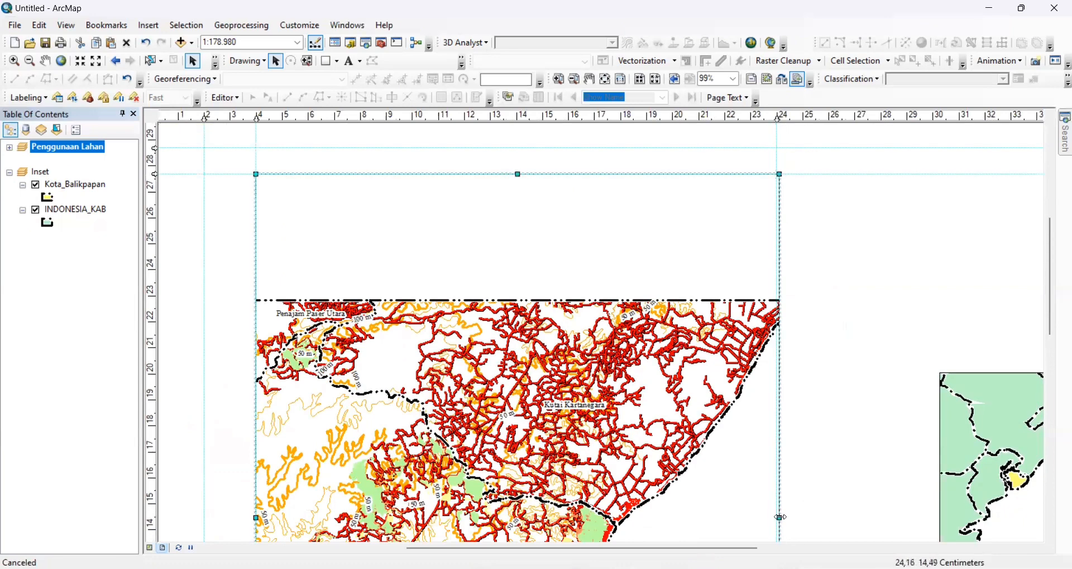
drag(779, 518, 775, 518)
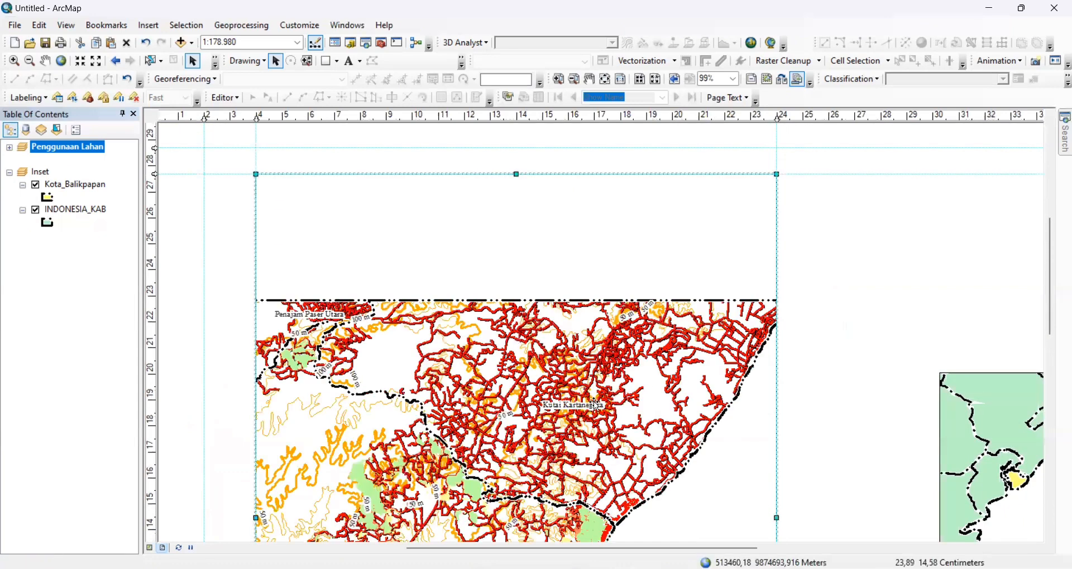
Step: Add horizontal guides at 2 cm and 3 cm above the page's lower edge
click(1055, 409)
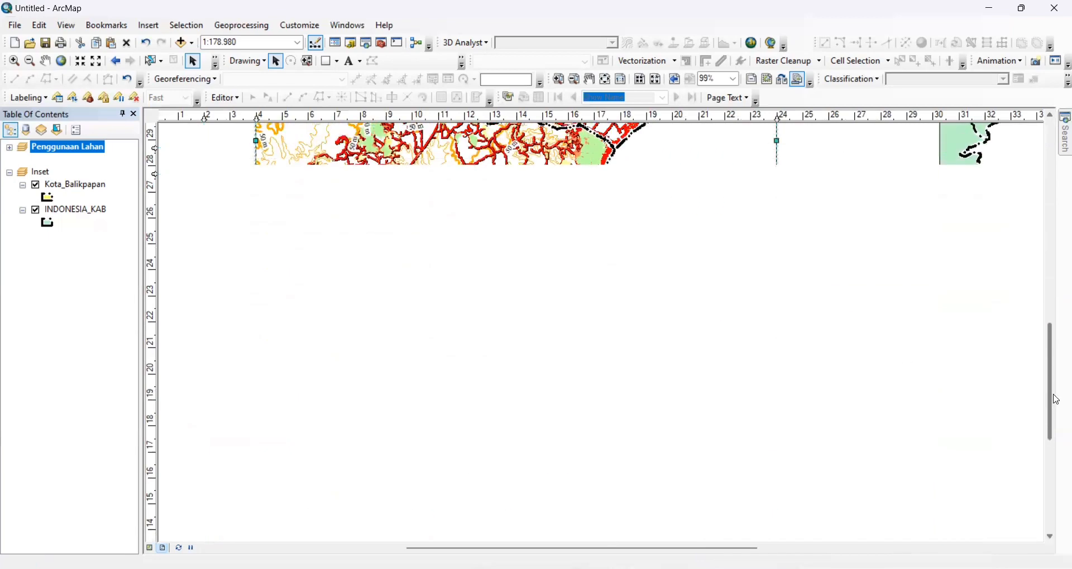
drag(1053, 396, 1053, 420)
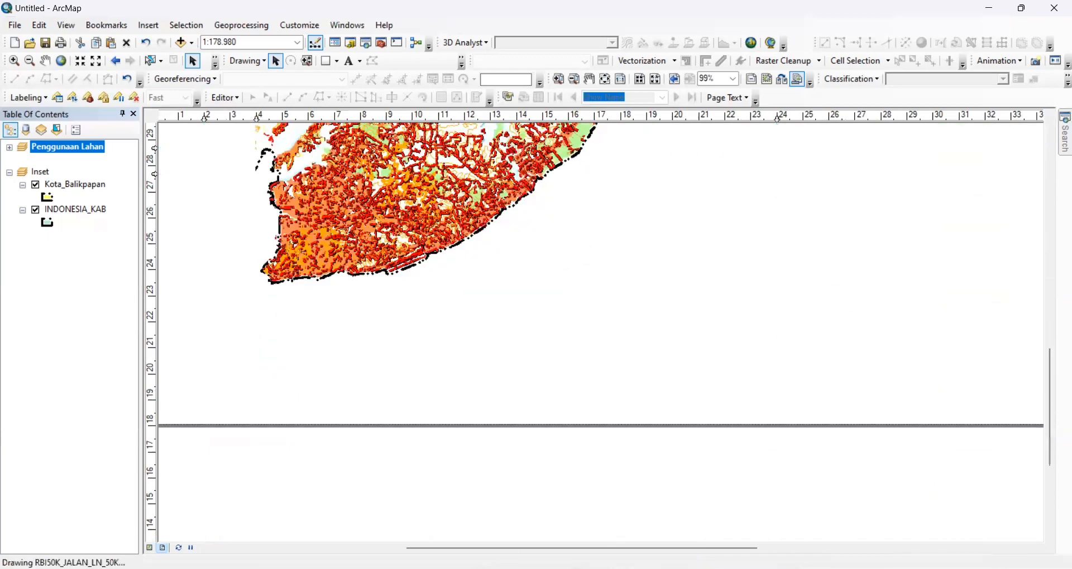
drag(642, 548, 562, 548)
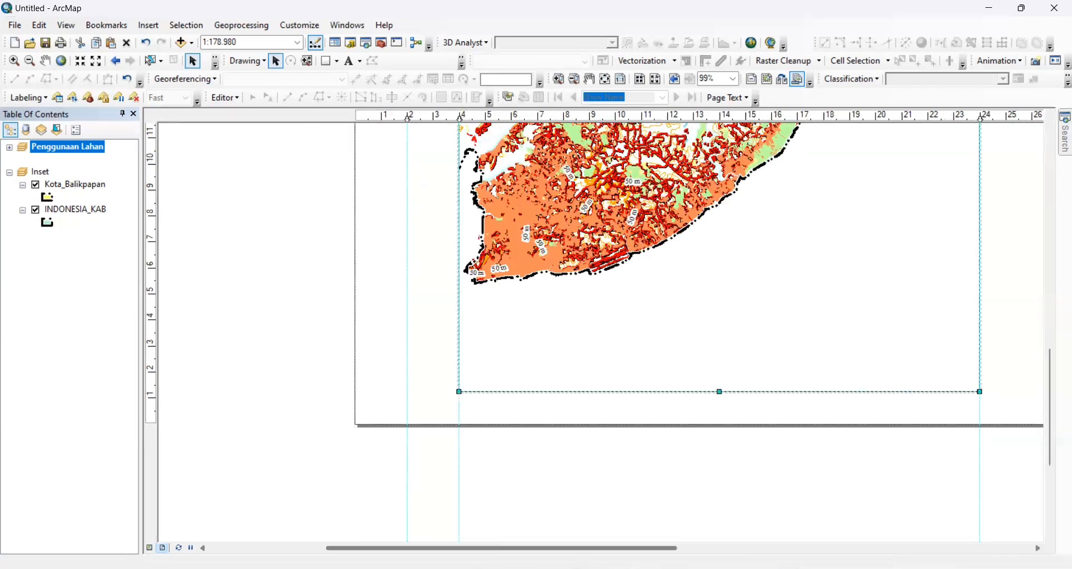
scroll(309, 440, up, 4)
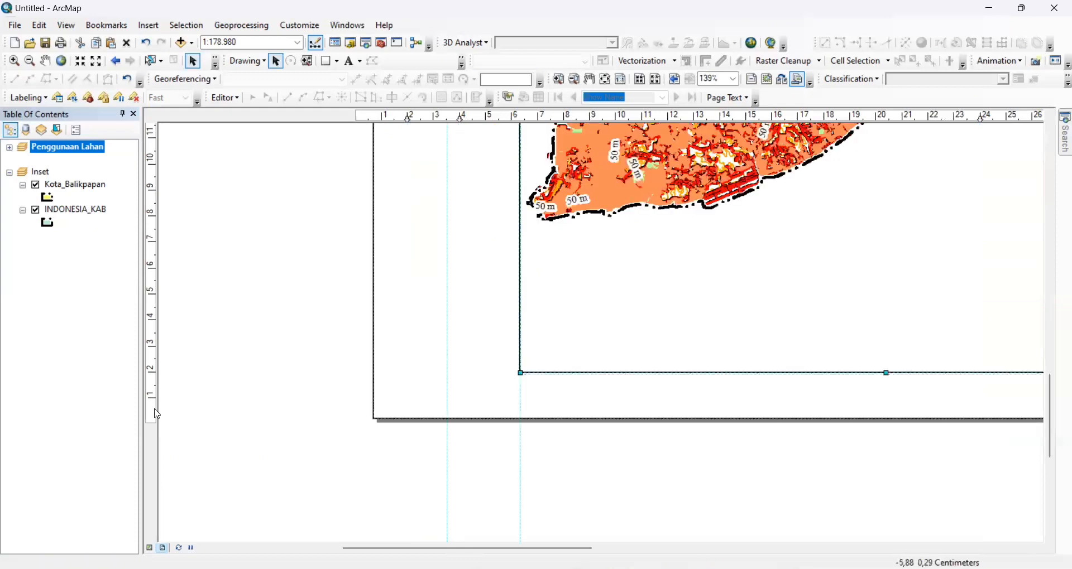
scroll(202, 419, up, 1)
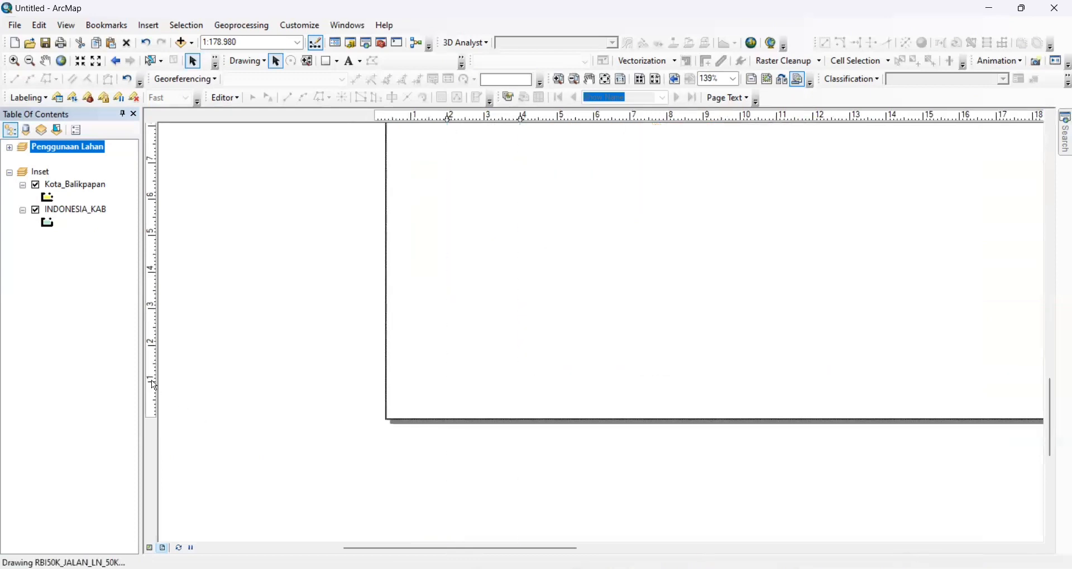
drag(157, 347, 155, 341)
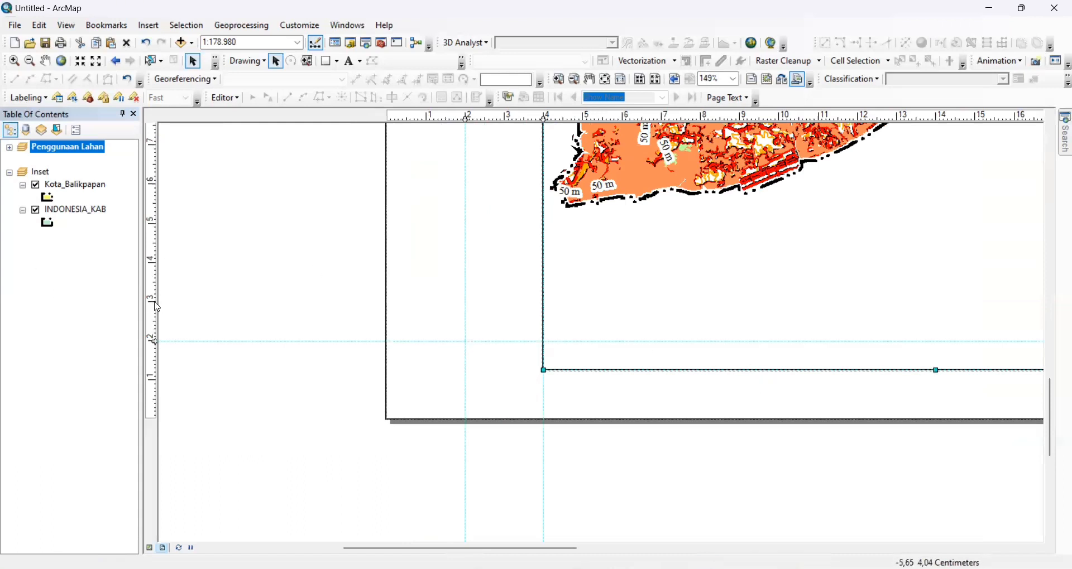
drag(155, 304, 156, 303)
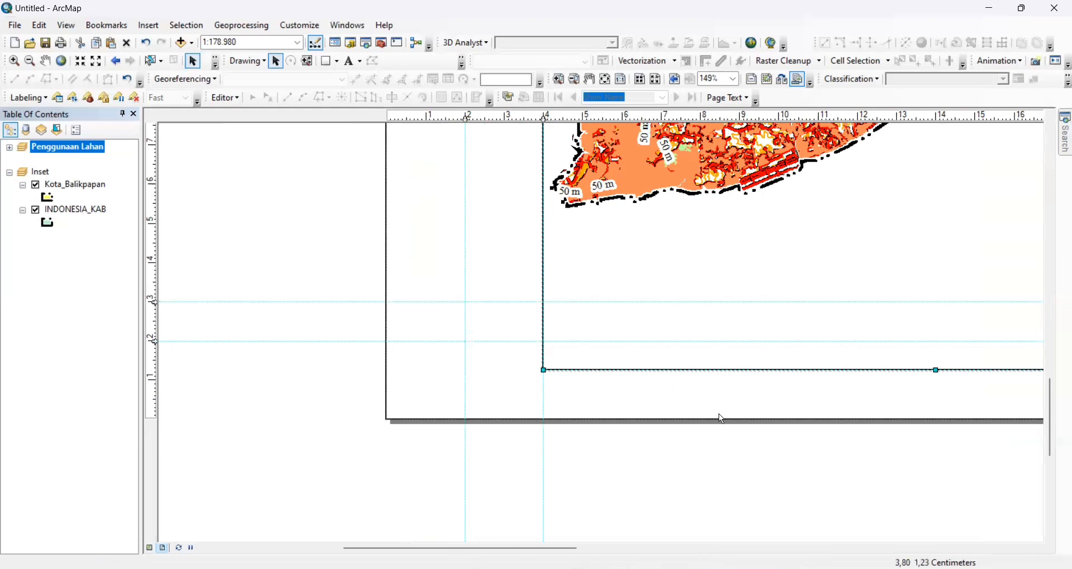
Step: Resize the Penggunaan Lahan data frame so its lower edge sits on the 3 cm guide
drag(937, 371, 916, 304)
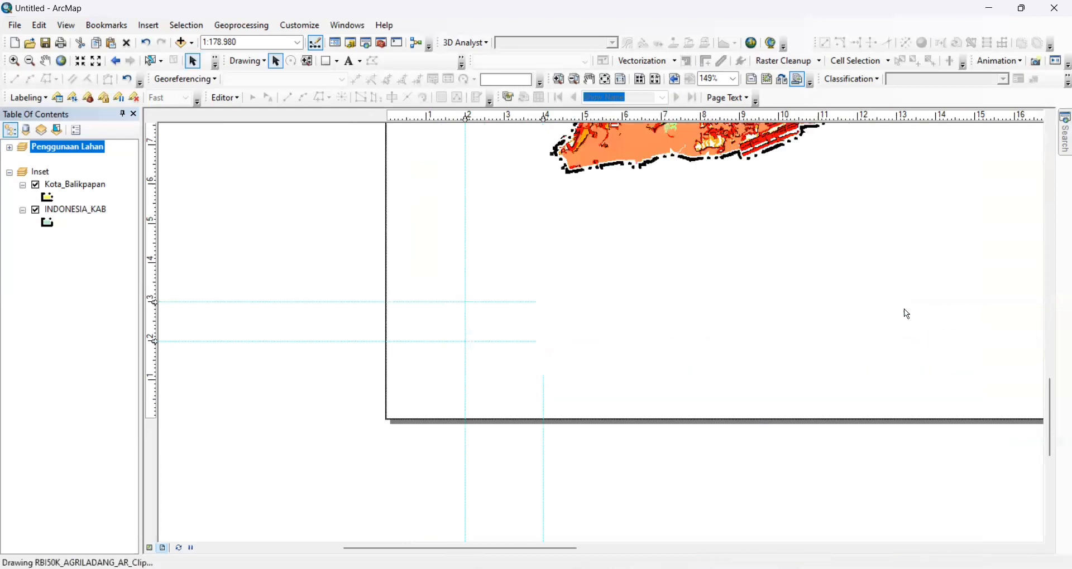
drag(1051, 405, 1053, 215)
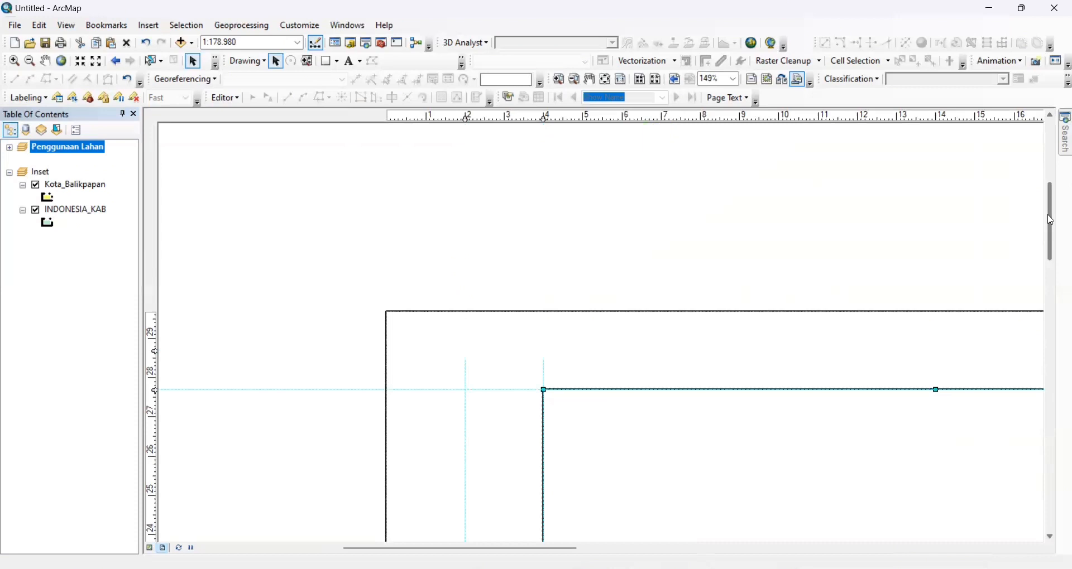
drag(1053, 221, 1053, 232)
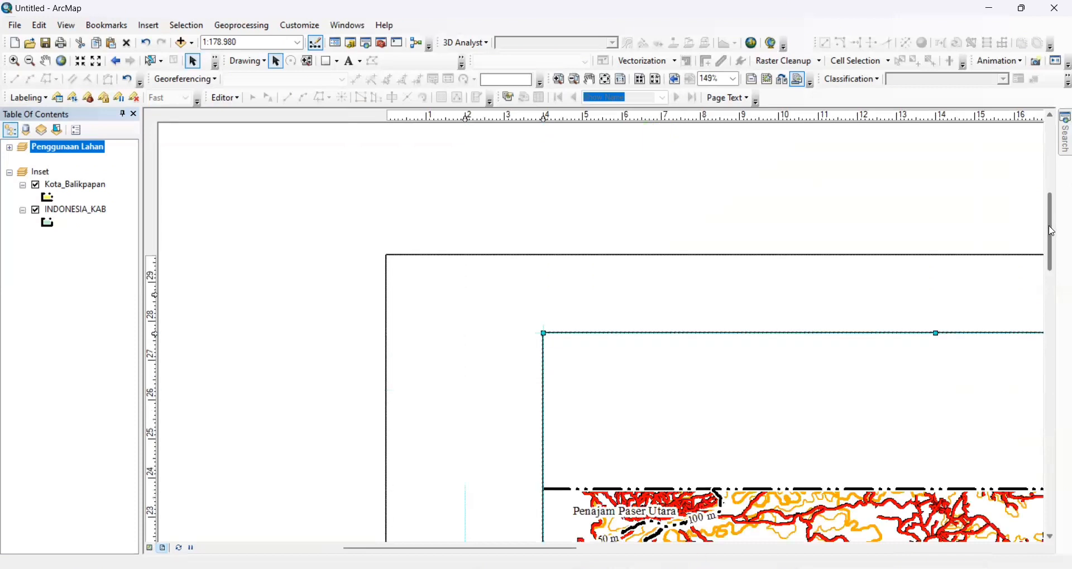
scroll(801, 334, down, 1)
scroll(802, 336, up, 1)
scroll(802, 337, down, 1)
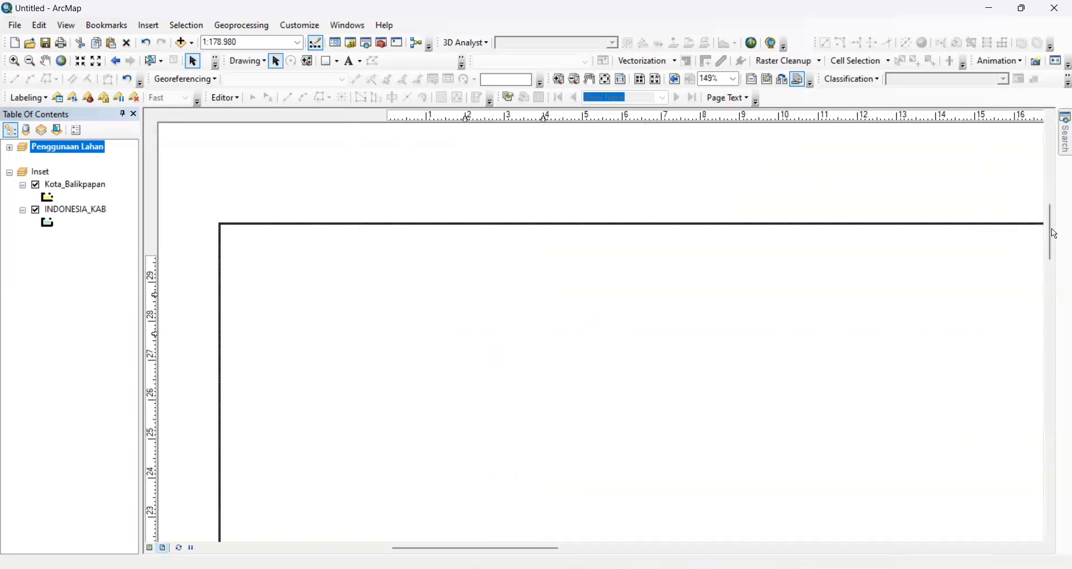
drag(1051, 230, 1053, 468)
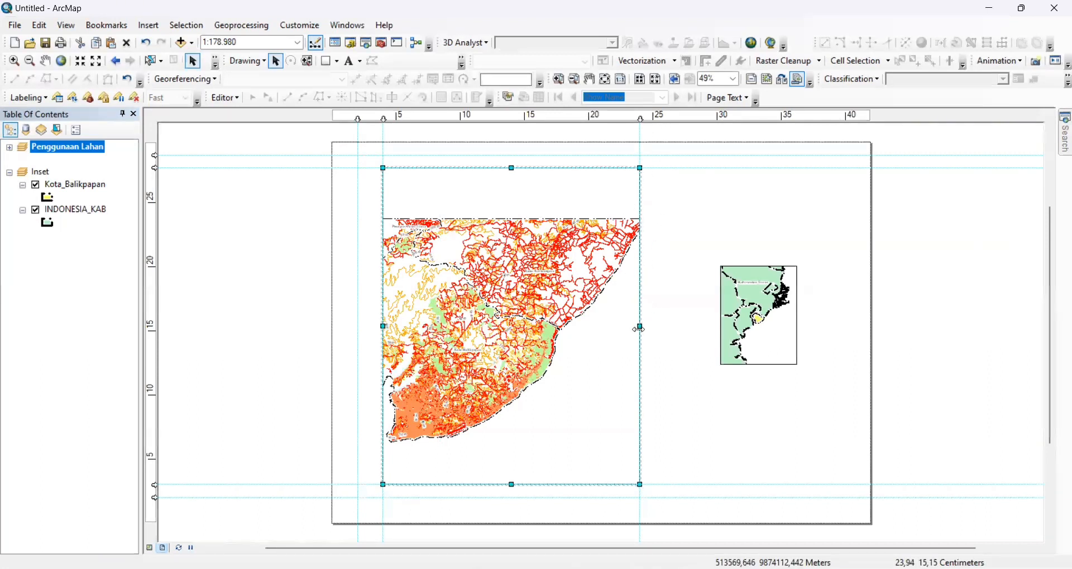
Step: Widen the Penggunaan Lahan data frame, move the 24 cm guide to 29 cm and snap the frame's right edge to it
drag(664, 332, 663, 329)
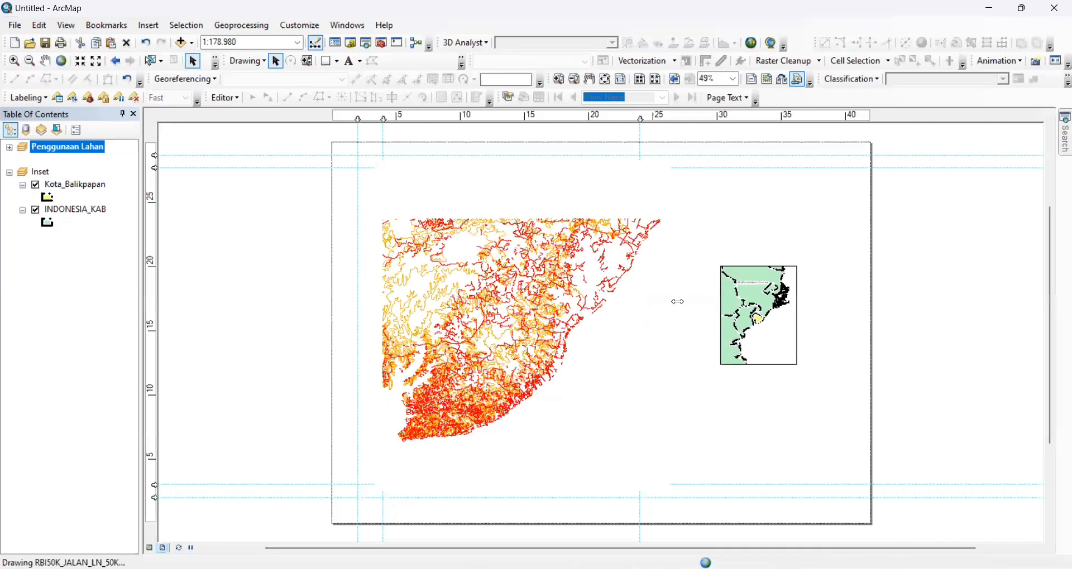
scroll(719, 238, up, 2)
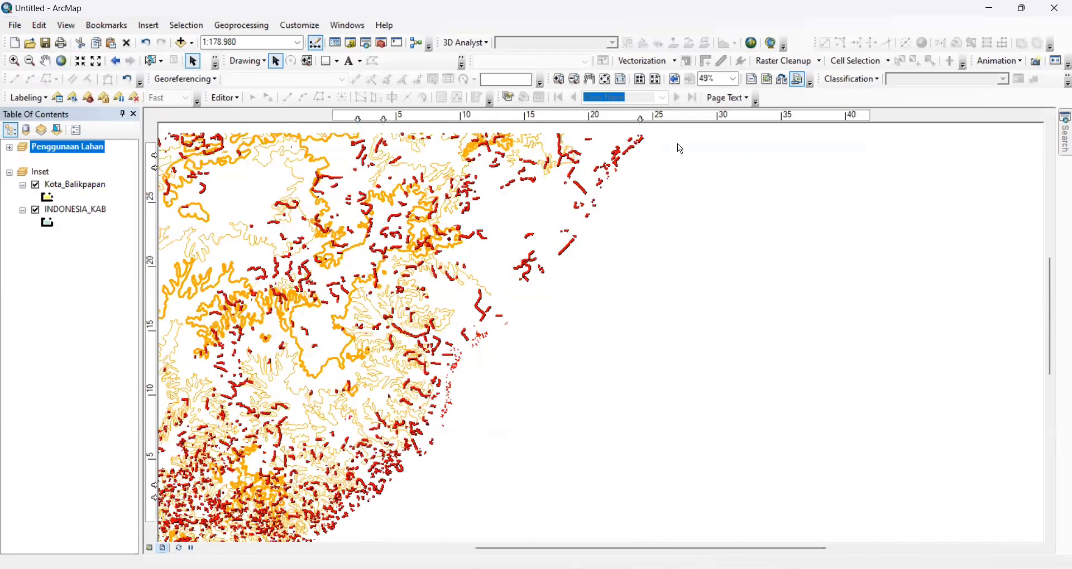
scroll(705, 200, up, 1)
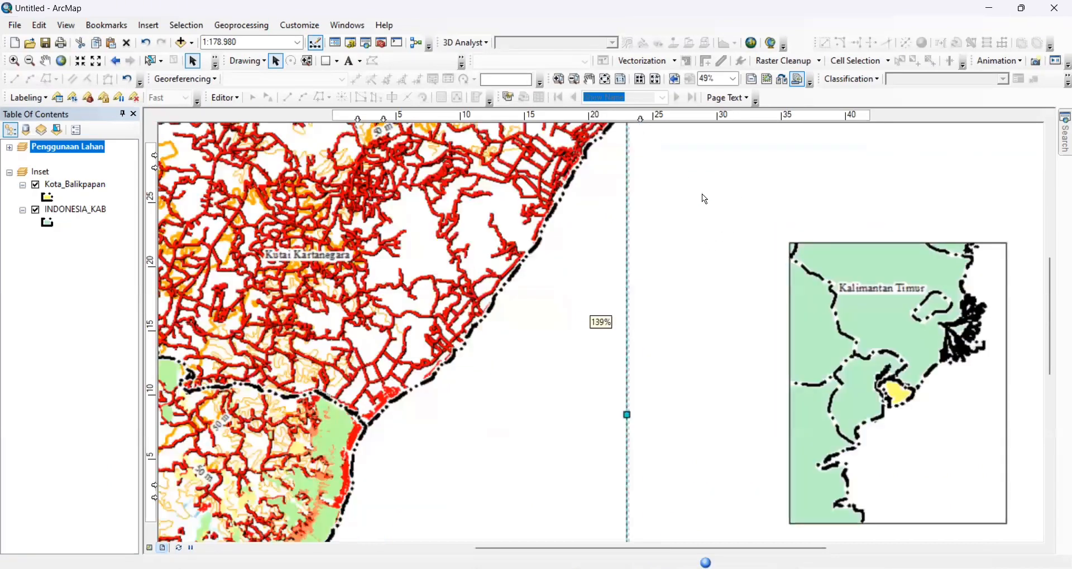
scroll(654, 131, up, 1)
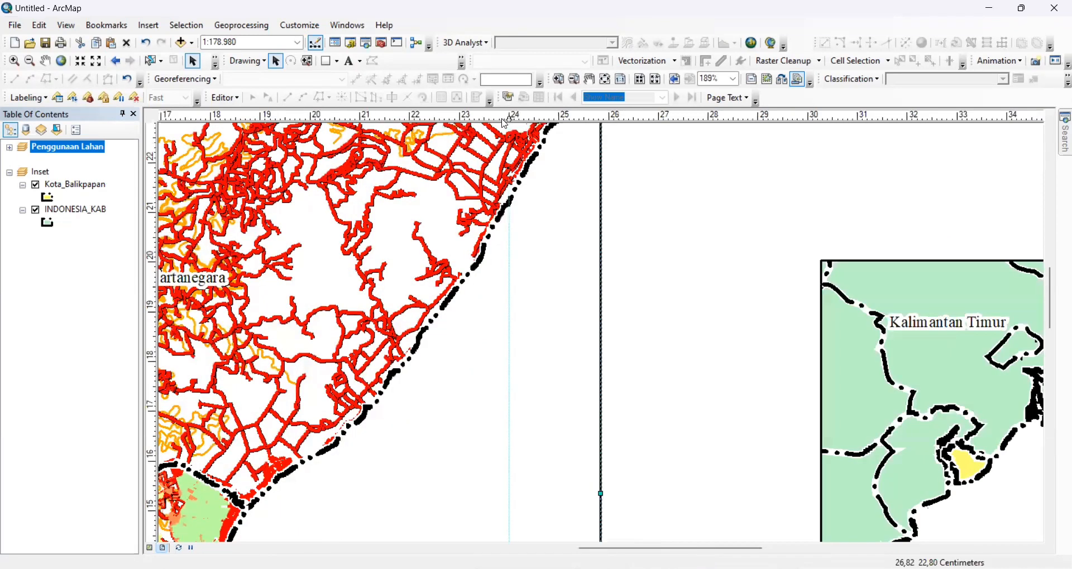
drag(509, 119, 760, 119)
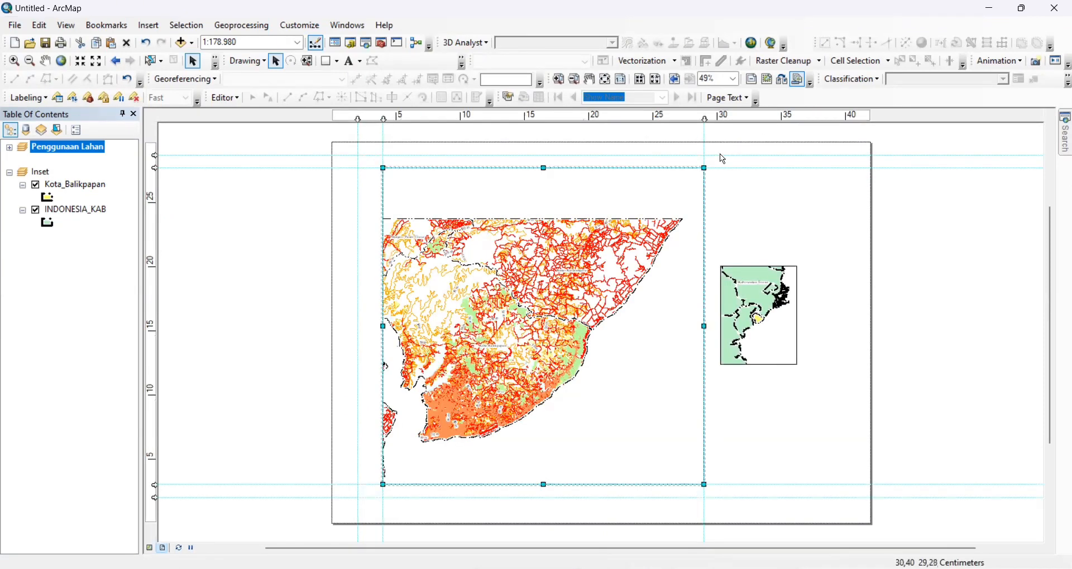
Step: Add a vertical guide at 30 cm, just beyond the right edge of the Penggunaan Lahan data frame
scroll(740, 170, down, 8)
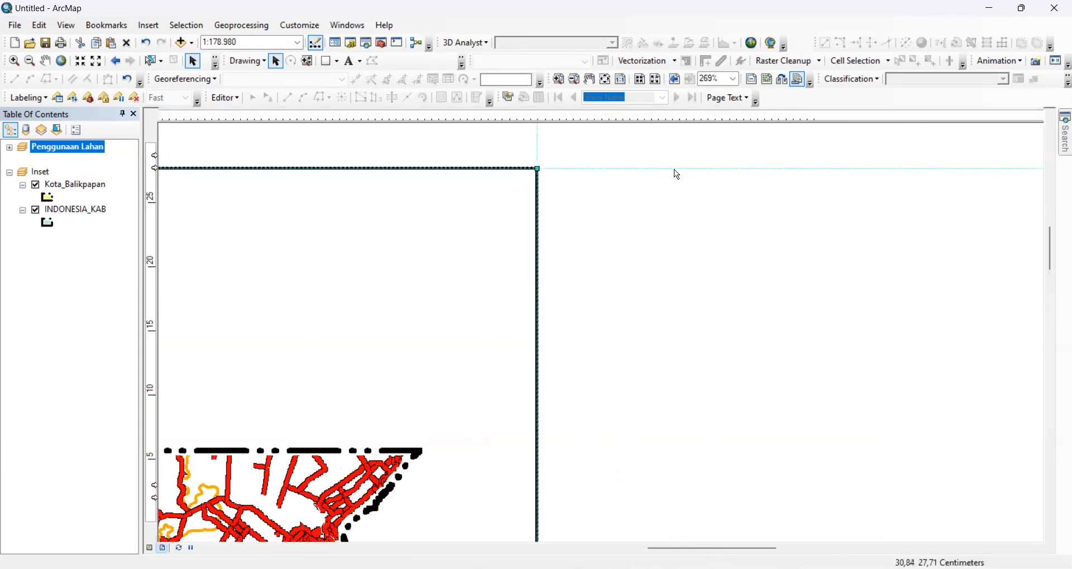
click(609, 117)
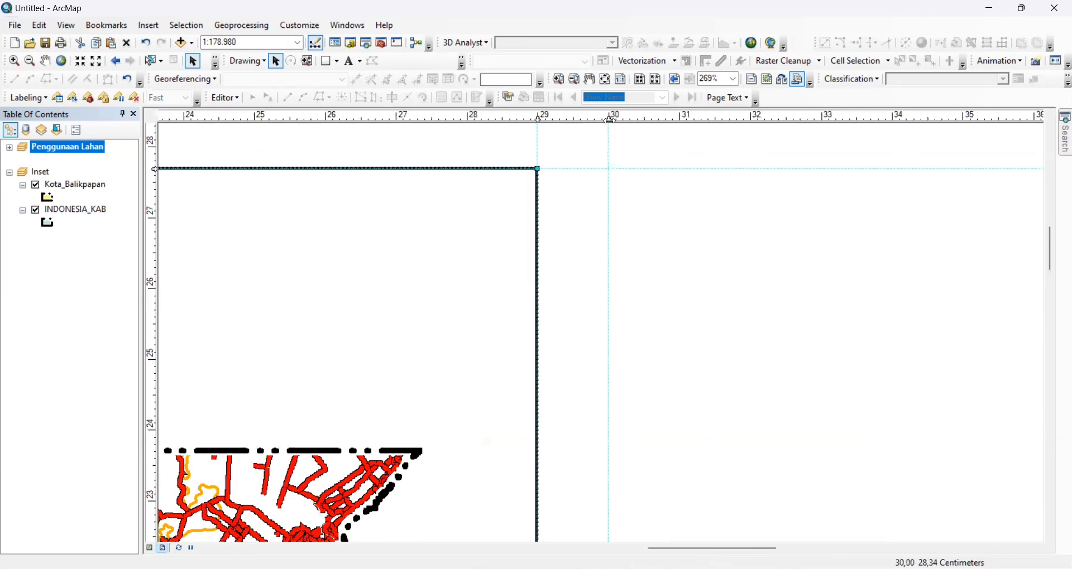
right_click(667, 199)
click(673, 203)
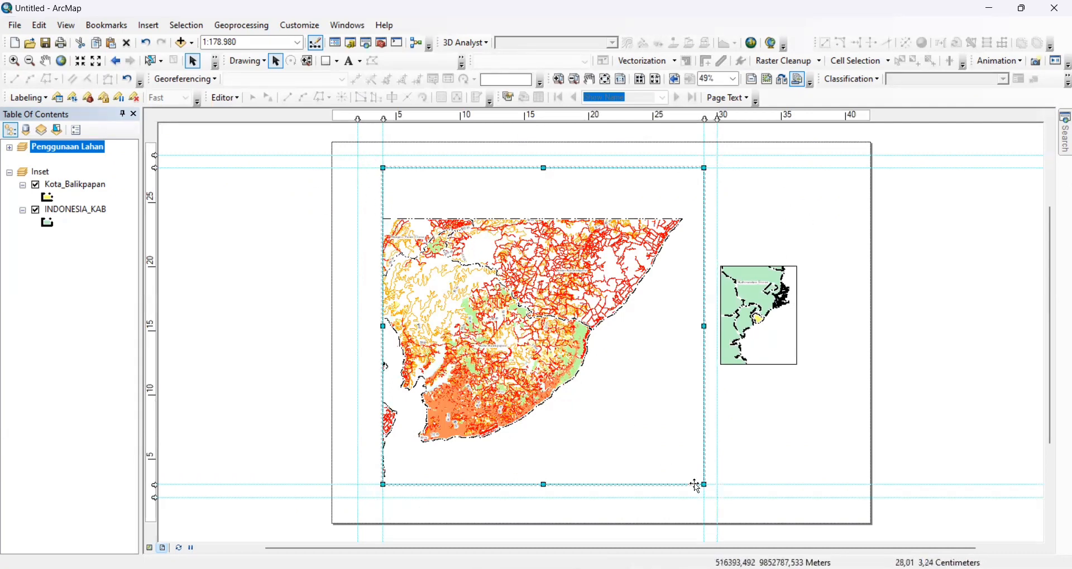
Step: Draw a 28 by 26.7 cm rectangle around the Penggunaan Lahan data frame along the outer guides, with no fill and a black outline
click(327, 61)
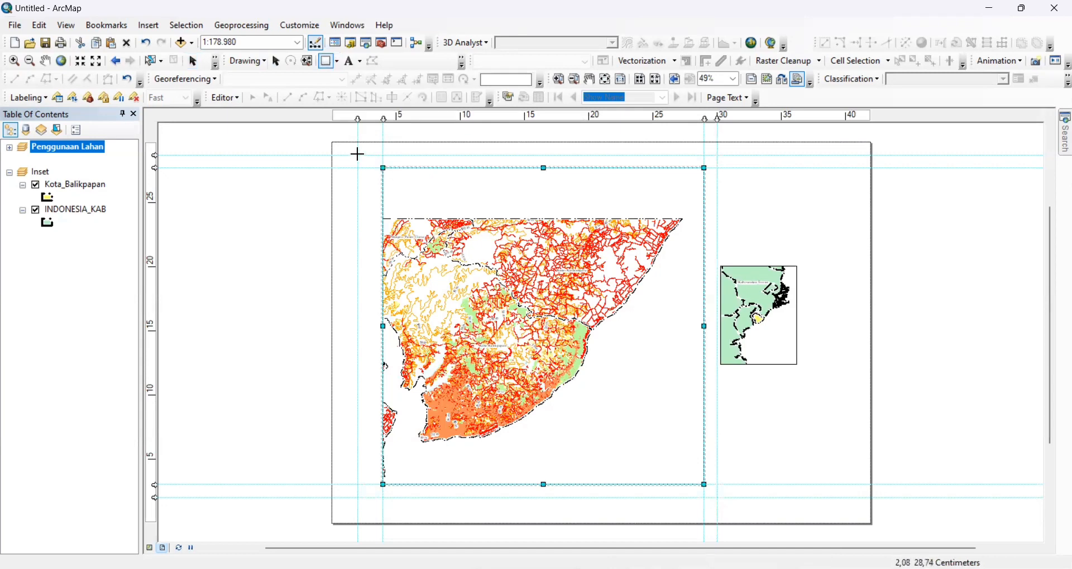
drag(358, 154, 718, 498)
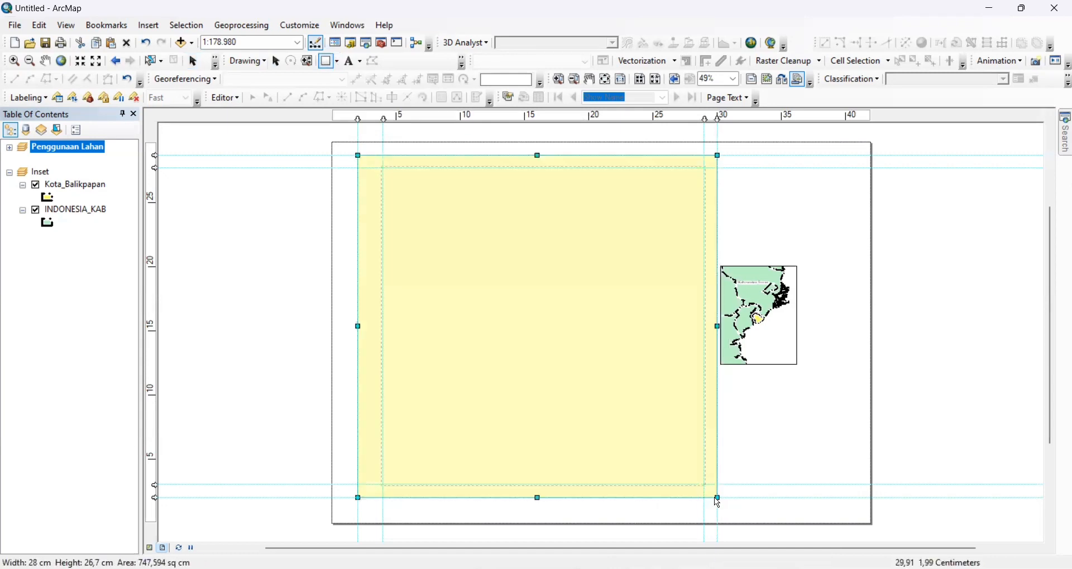
right_click(509, 211)
click(582, 445)
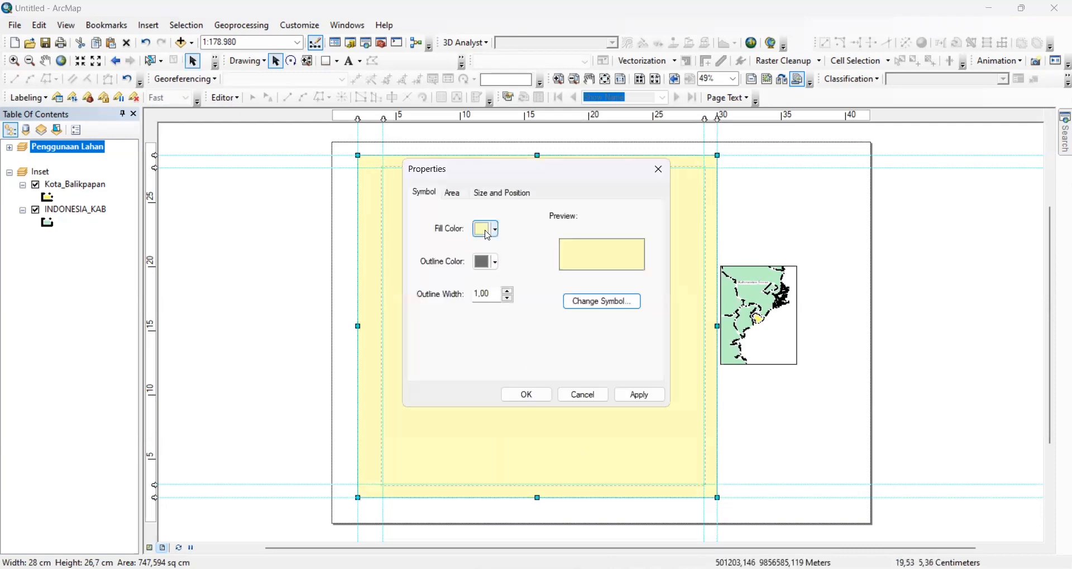
click(494, 229)
click(550, 248)
click(495, 263)
click(480, 412)
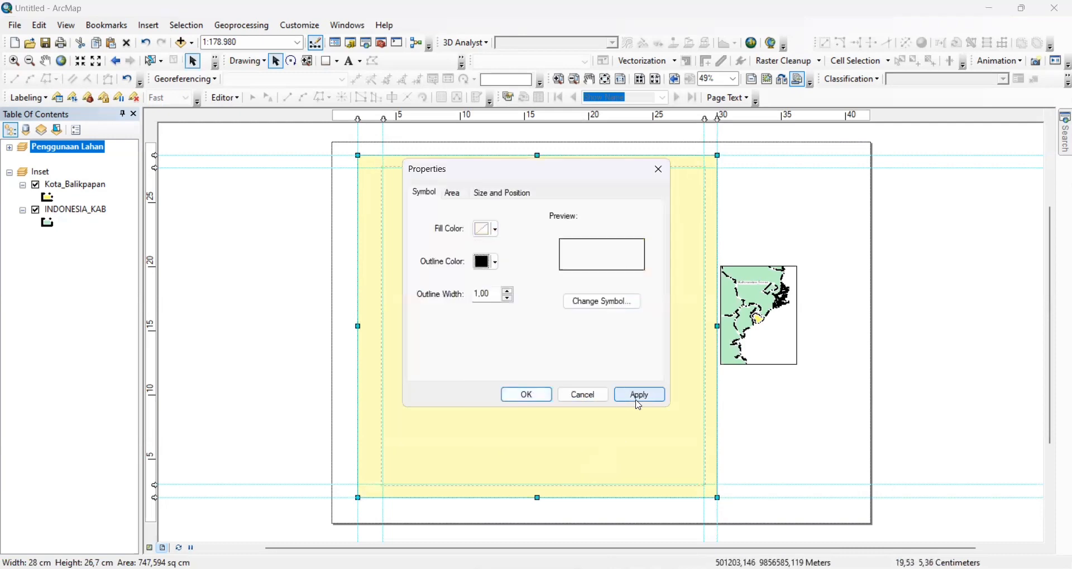
click(637, 402)
click(518, 394)
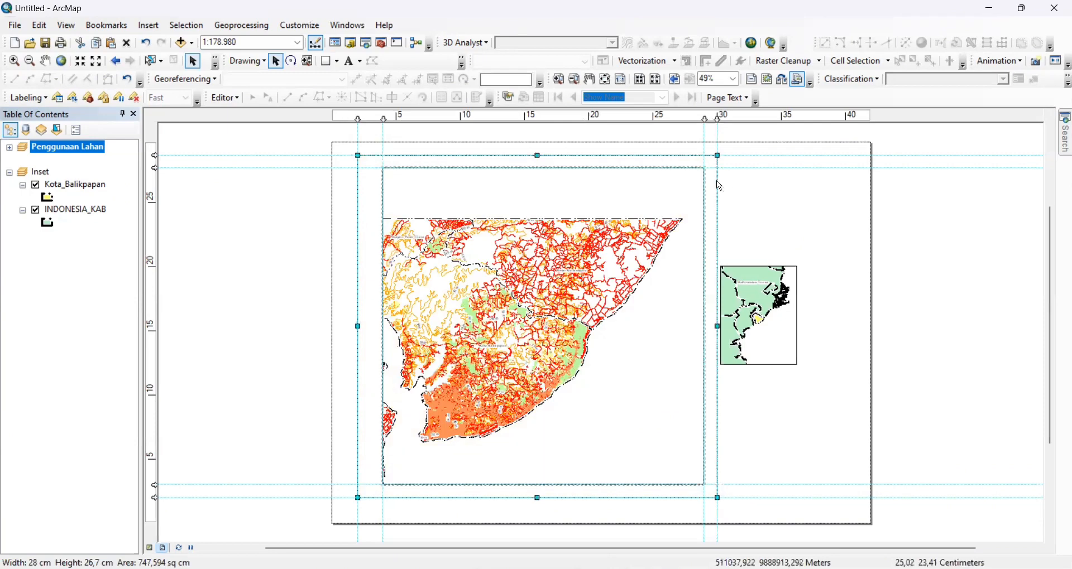
Step: Shift the map inside the Penggunaan Lahan data frame and set its scale to 1:50.000, centring on the city area
click(510, 237)
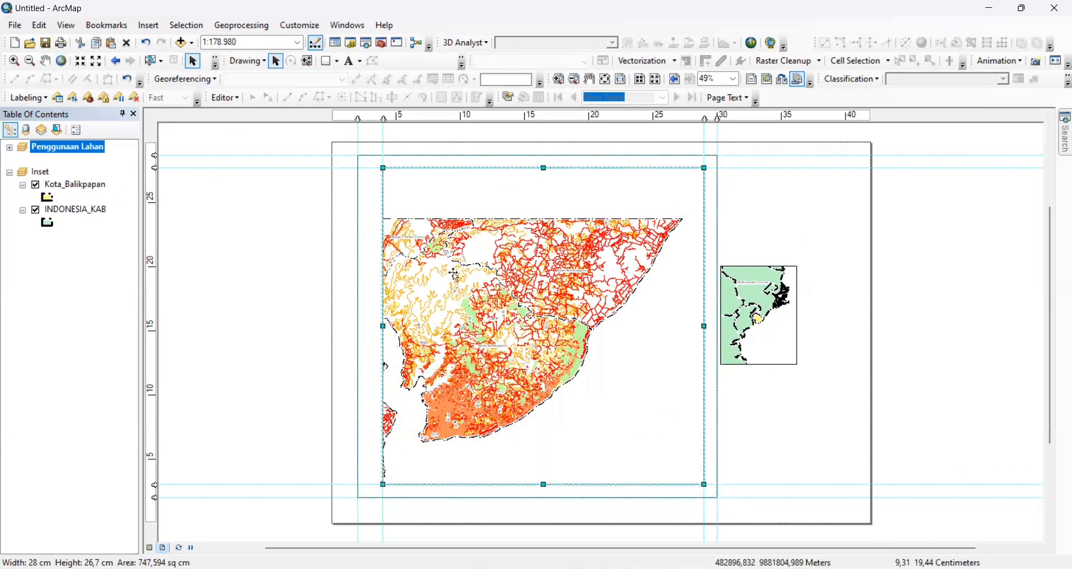
click(493, 200)
click(492, 228)
click(45, 61)
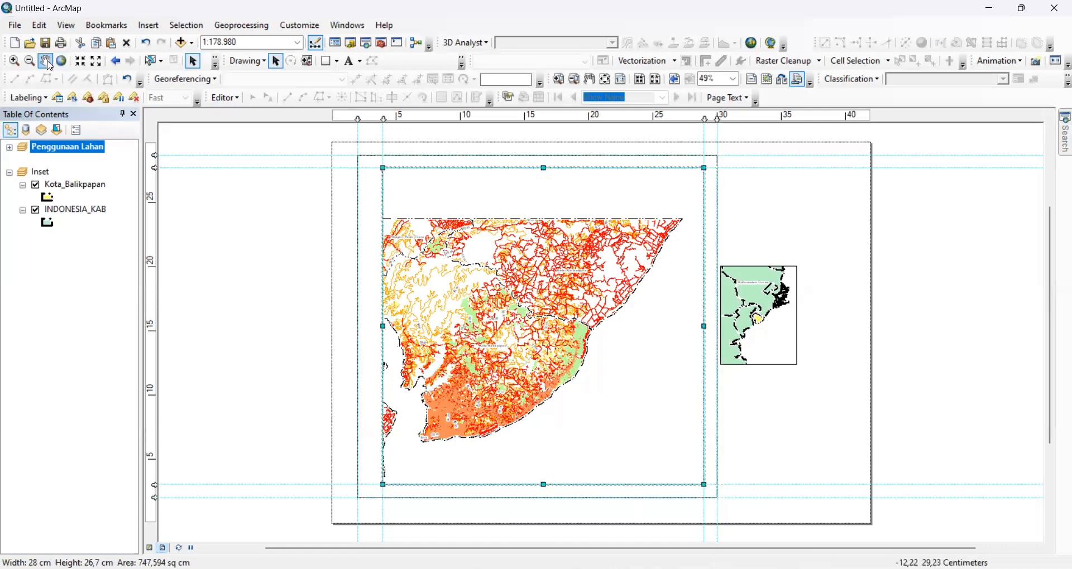
mouse_move(510, 319)
mouse_down()
mouse_move(518, 312)
mouse_move(509, 322)
mouse_up()
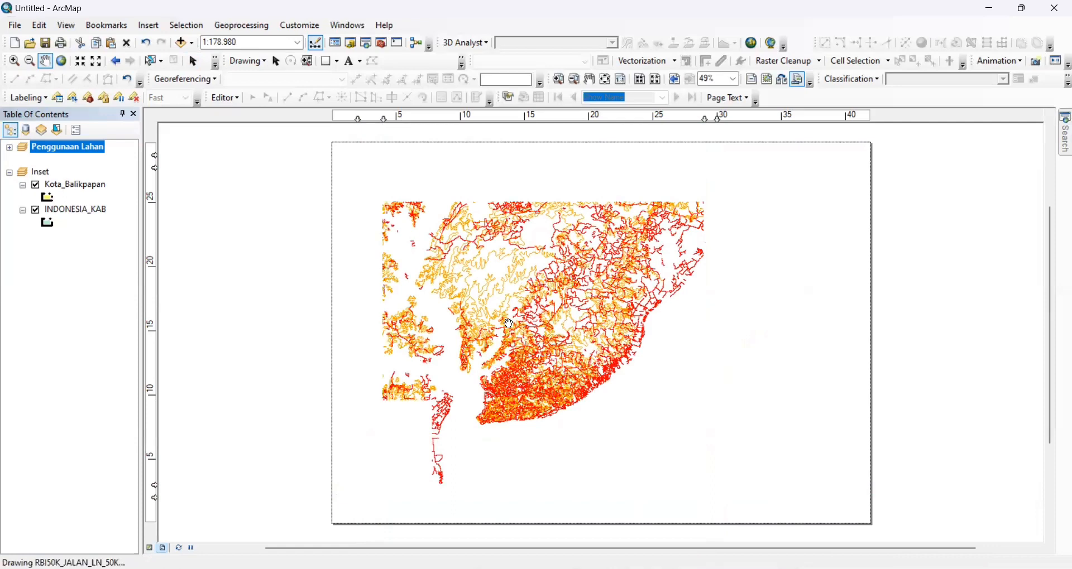
drag(243, 43, 211, 43)
text(50.000)
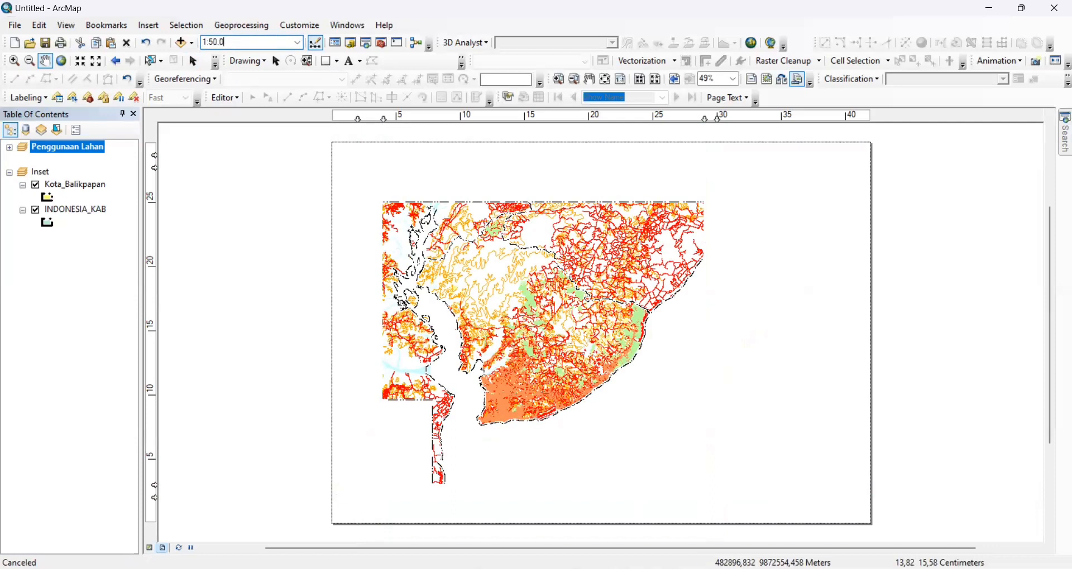
key(Return)
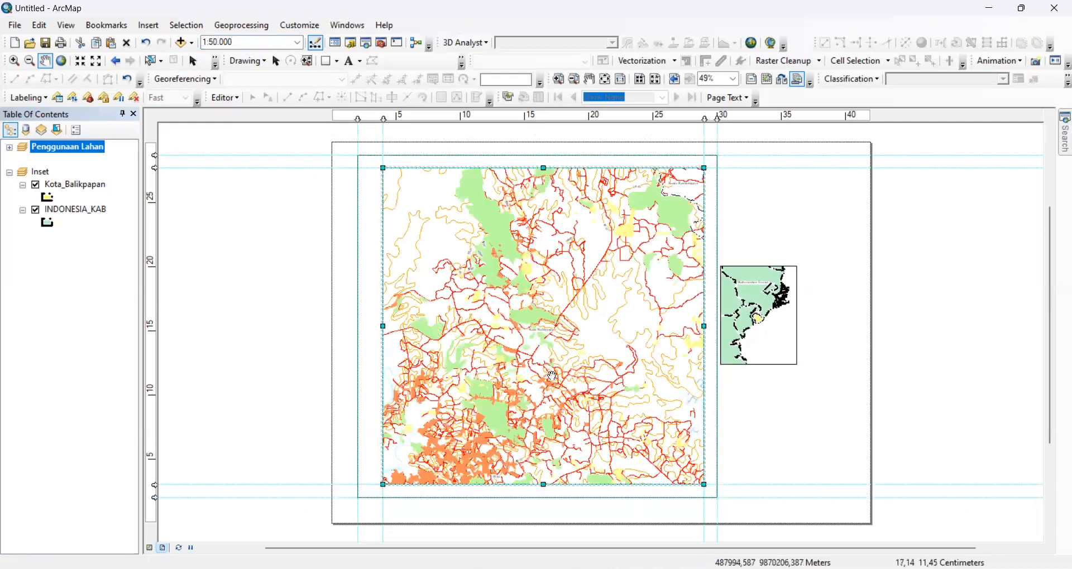
mouse_move(553, 371)
mouse_down()
mouse_move(550, 352)
mouse_move(590, 312)
mouse_move(597, 367)
mouse_up()
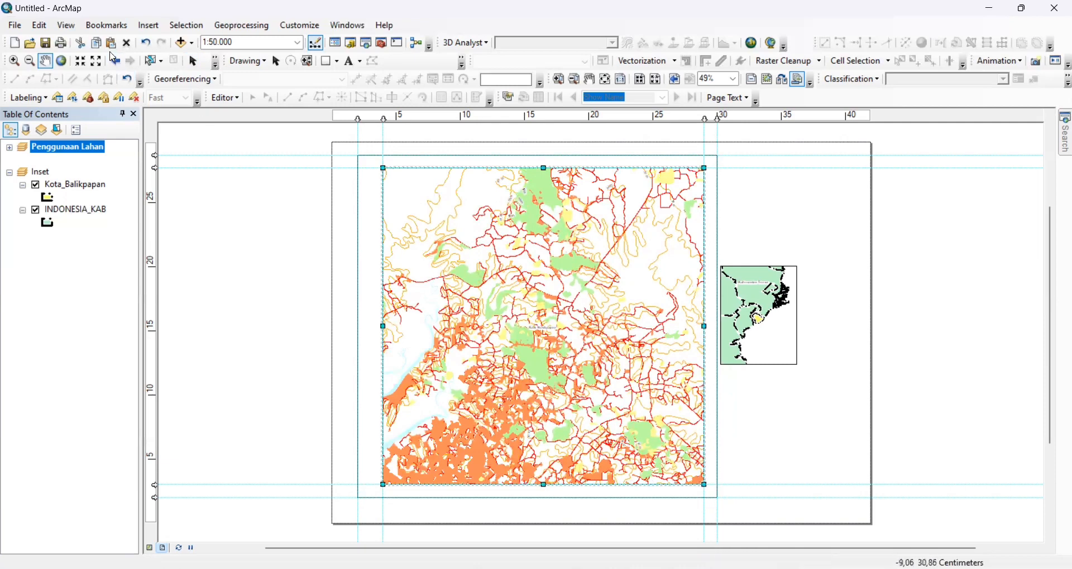
Step: Set the Penggunaan Lahan map scale to 1:70.000 and shift the map slightly down and to the right in its frame
click(214, 43)
text(1:70.000)
key(Return)
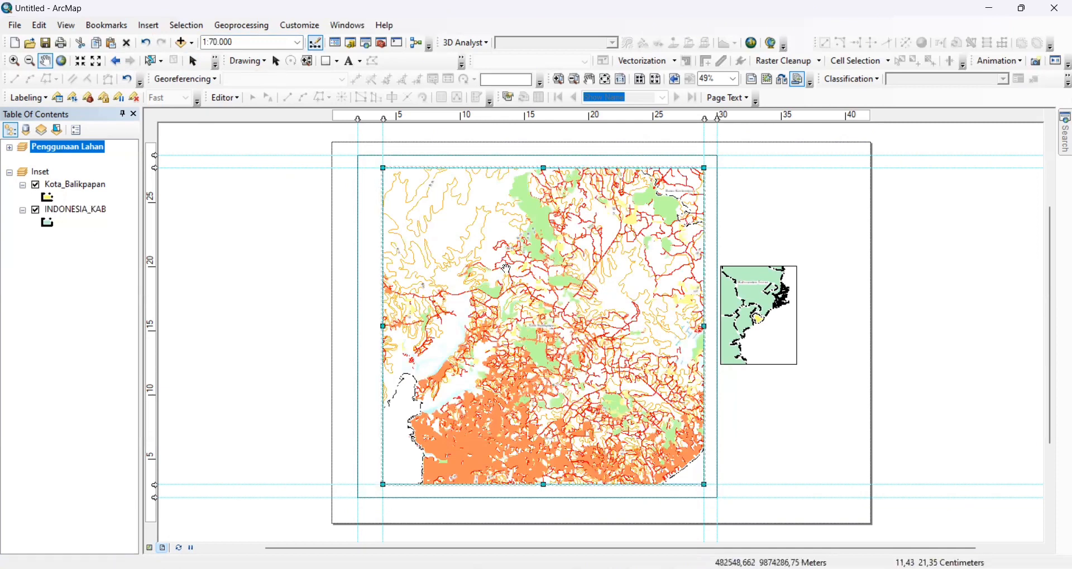
drag(552, 289, 570, 294)
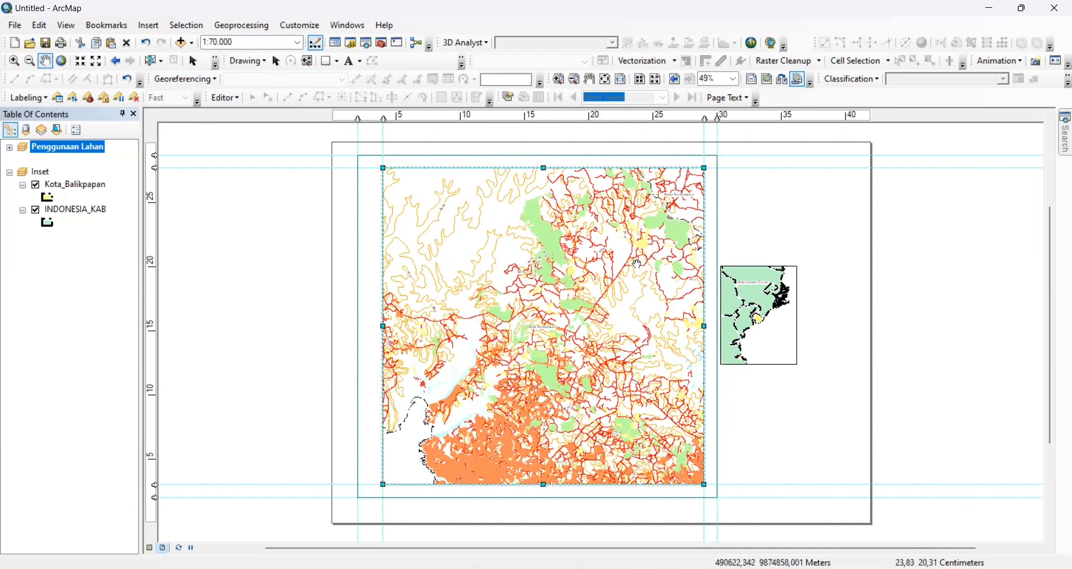
Step: Try a scale of 1:60.000 for the Penggunaan Lahan map
click(221, 44)
click(213, 44)
key(BackSpace)
text(6)
key(Return)
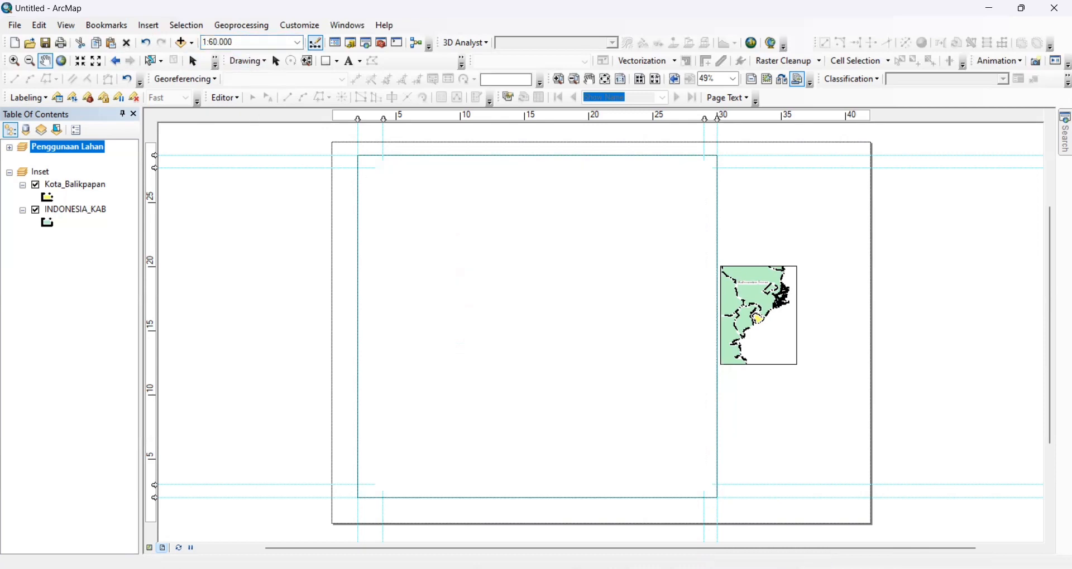
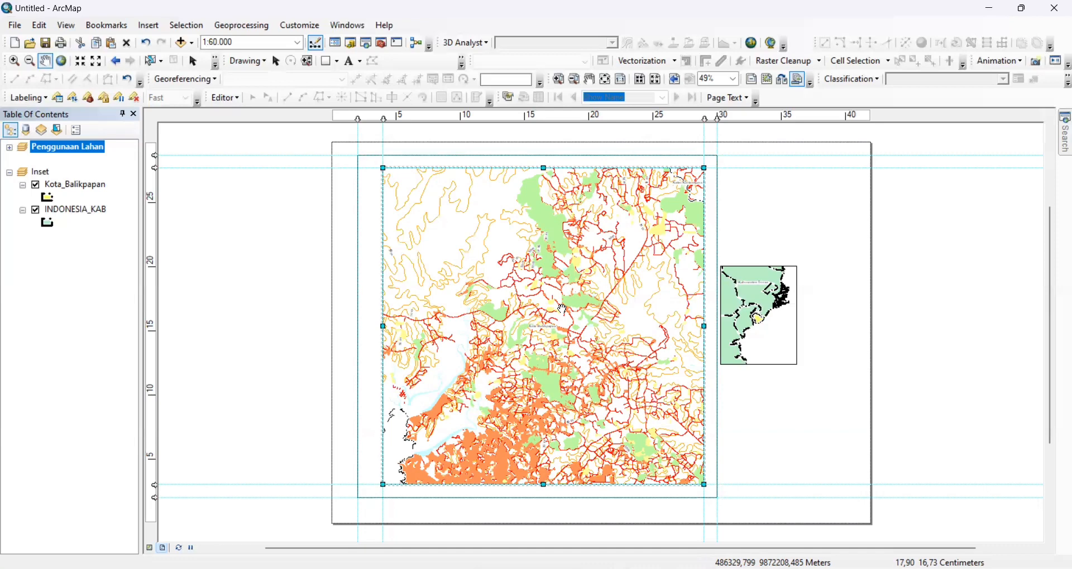
Step: Set the Penggunaan Lahan map scale back to 1:50.000
click(217, 43)
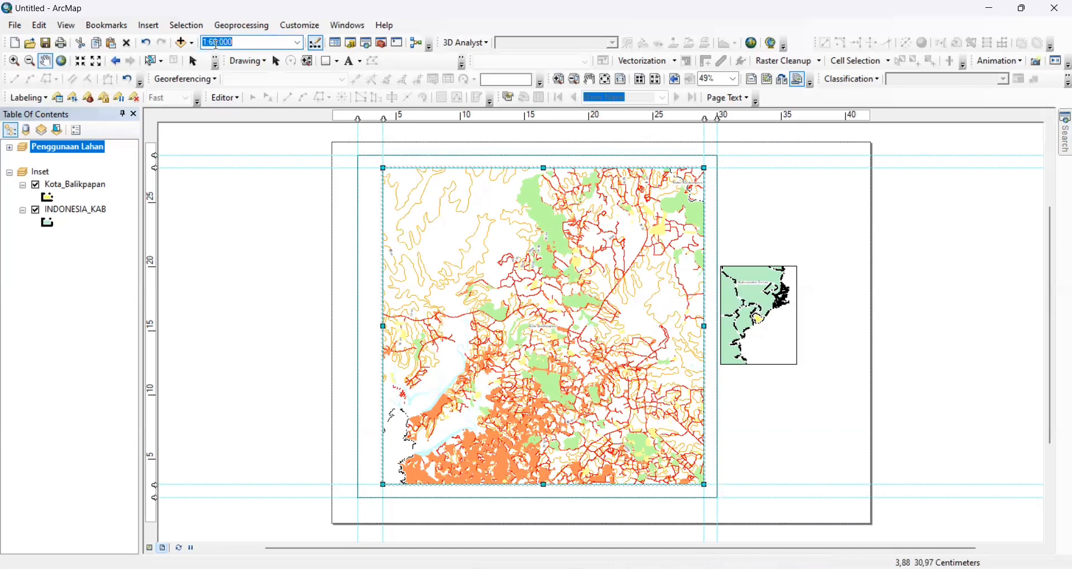
text(1:50000)
key(Return)
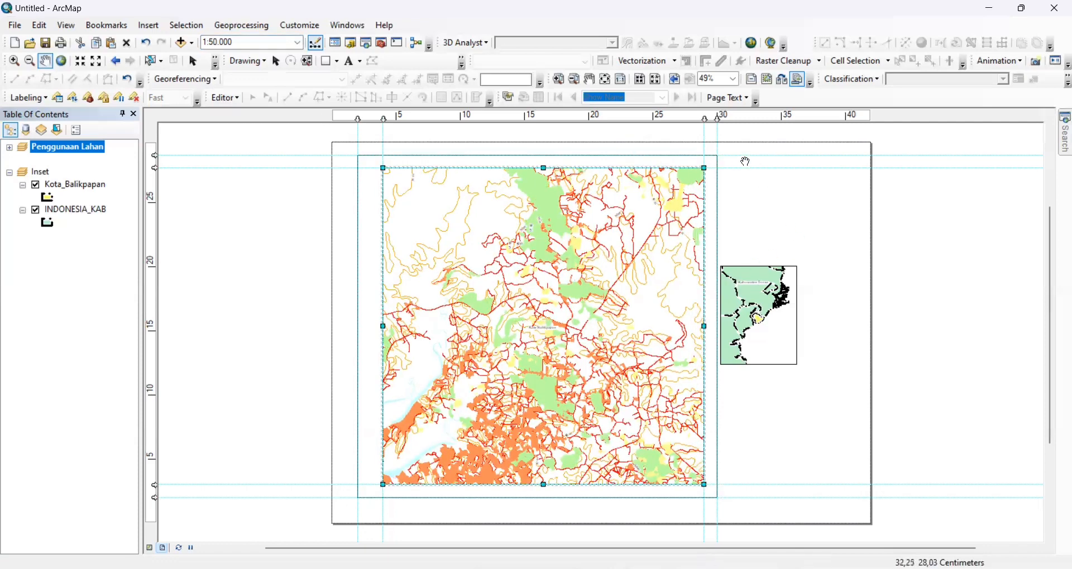
Step: Add vertical guides at 31 cm and 41 cm to bound the side column beside the map, and return to the whole page
scroll(852, 197, down, 5)
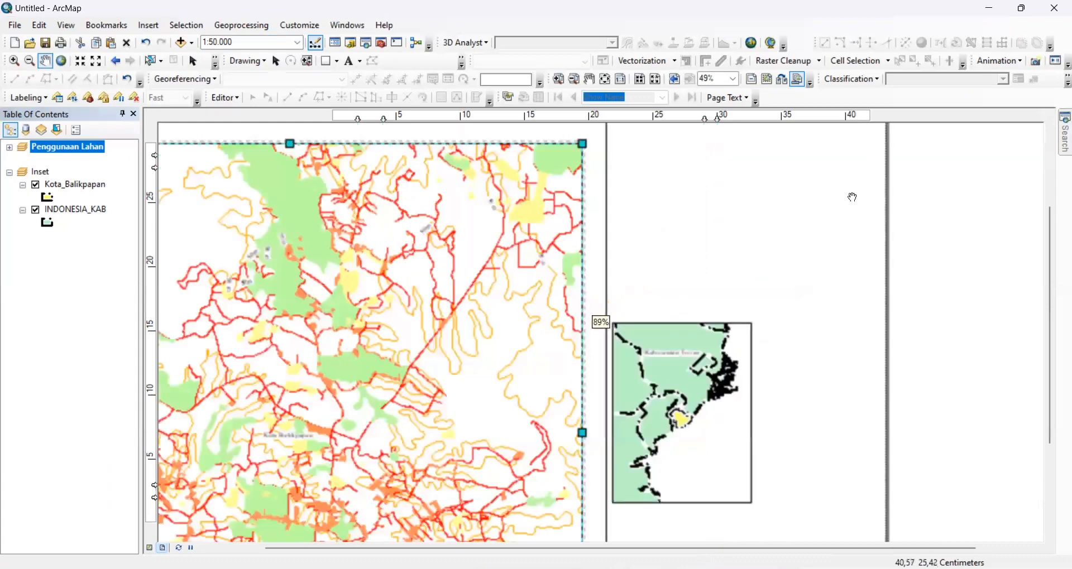
scroll(852, 190, down, 3)
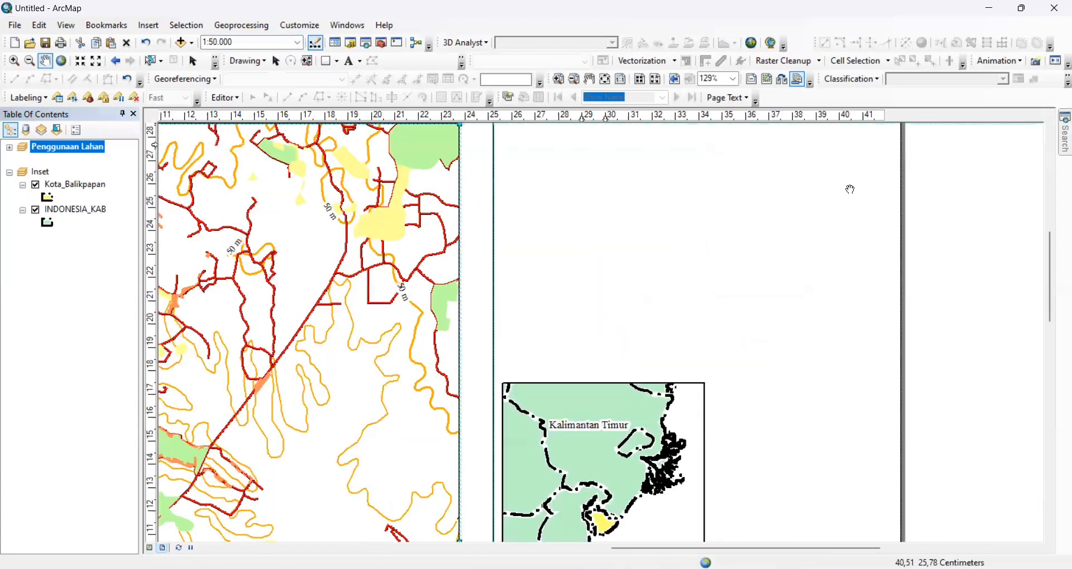
scroll(533, 131, down, 1)
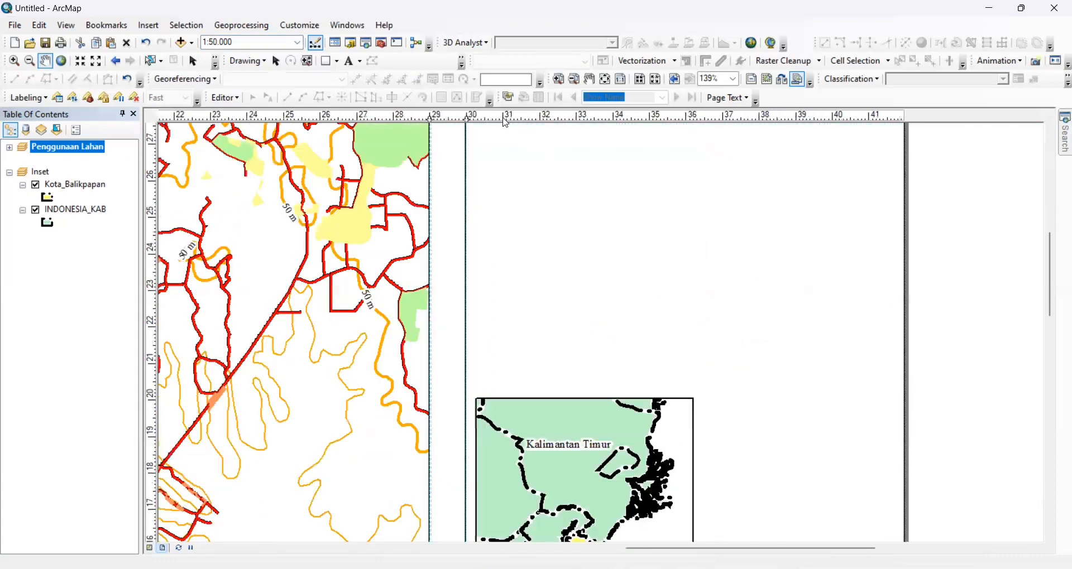
click(503, 117)
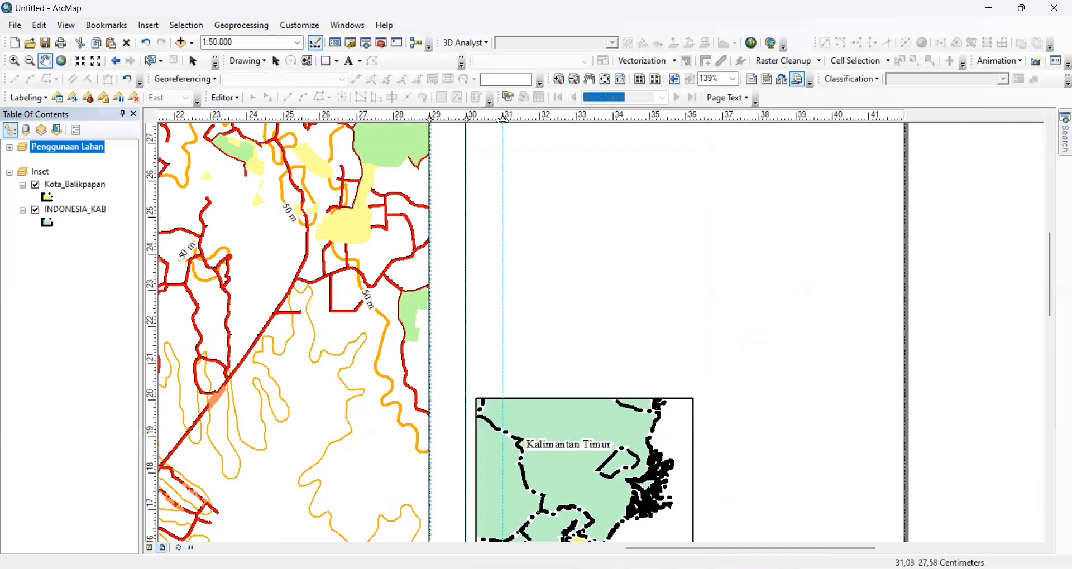
click(870, 118)
drag(872, 118, 869, 117)
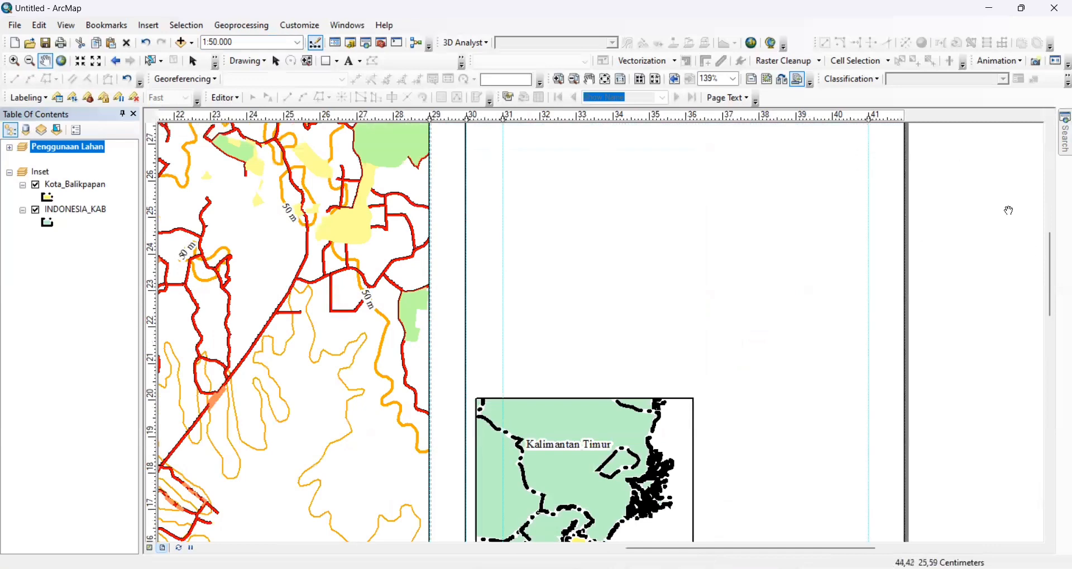
drag(1048, 244, 1040, 144)
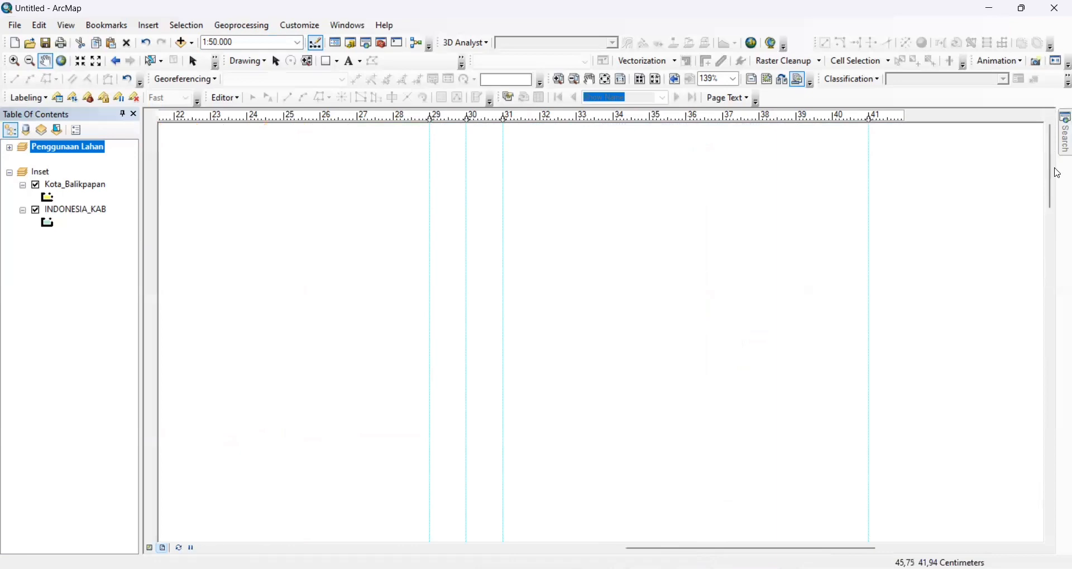
drag(1049, 184, 1052, 232)
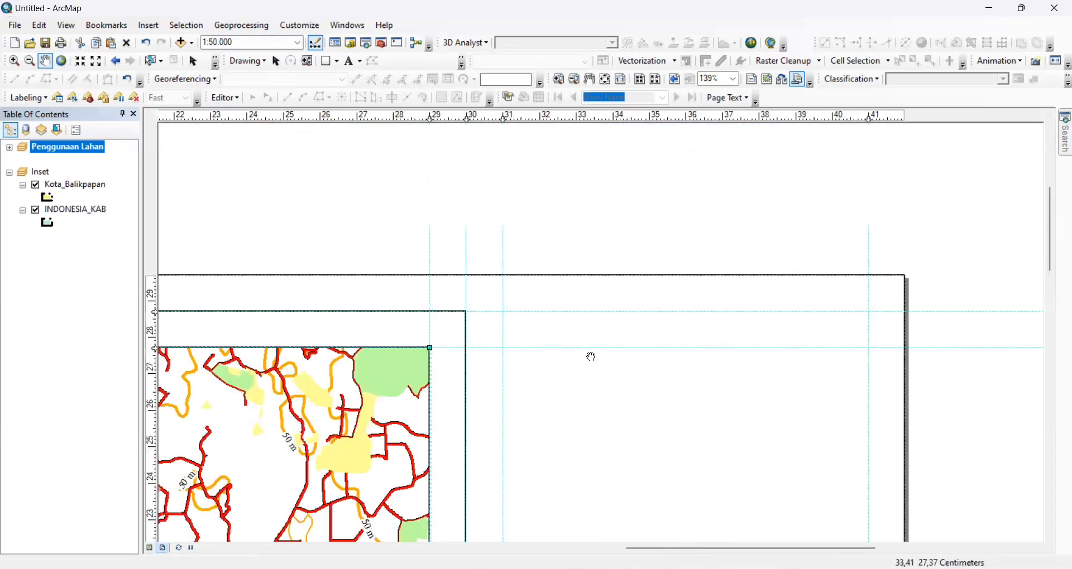
right_click(747, 107)
click(782, 112)
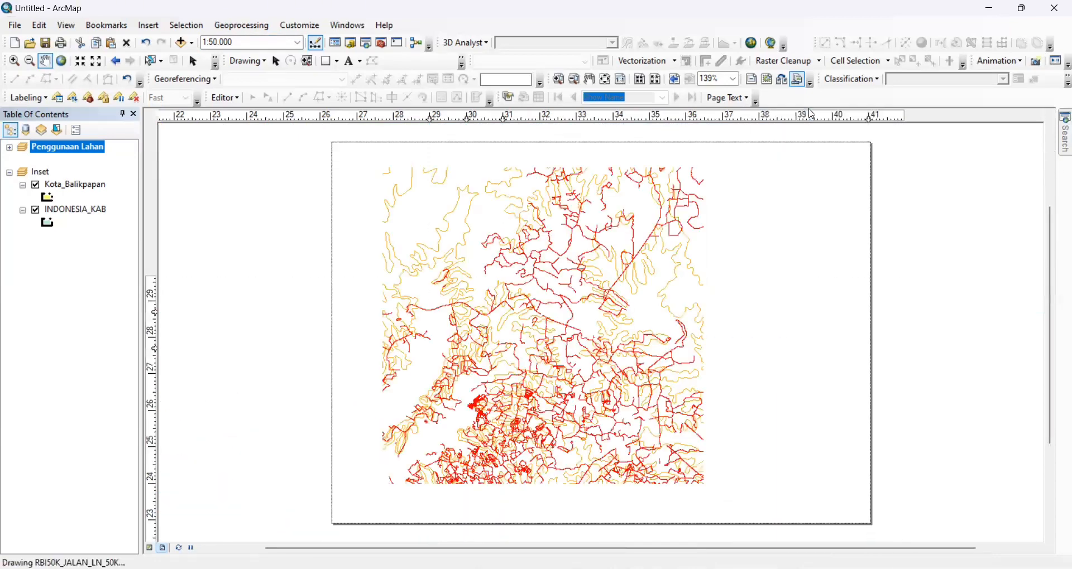
Step: Draw a 10 by 26.7 cm rectangle between the 31 cm and 41 cm guides, aligned with the map border, and remove its fill
click(328, 60)
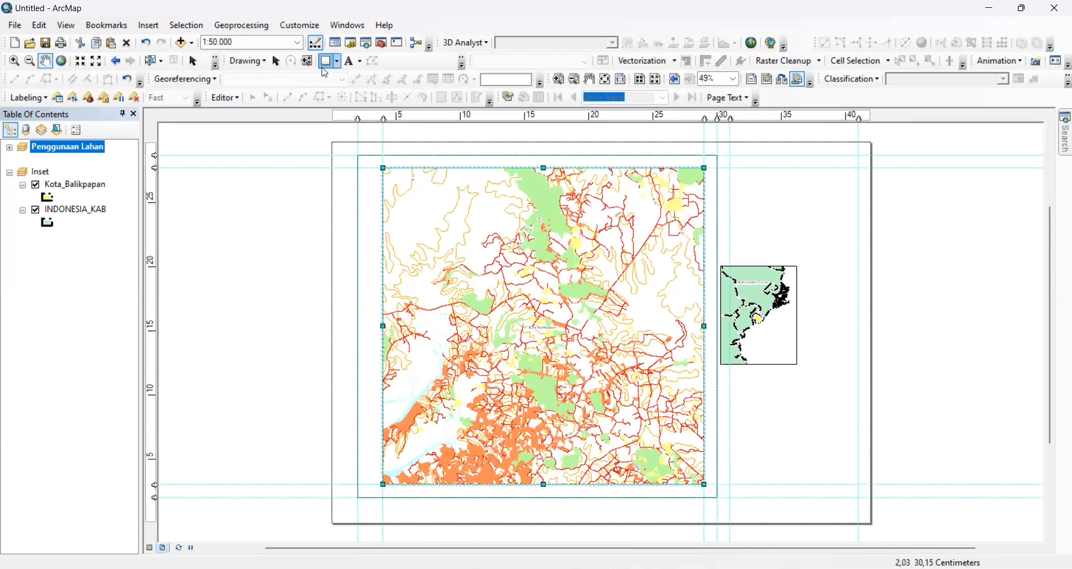
drag(729, 154, 853, 491)
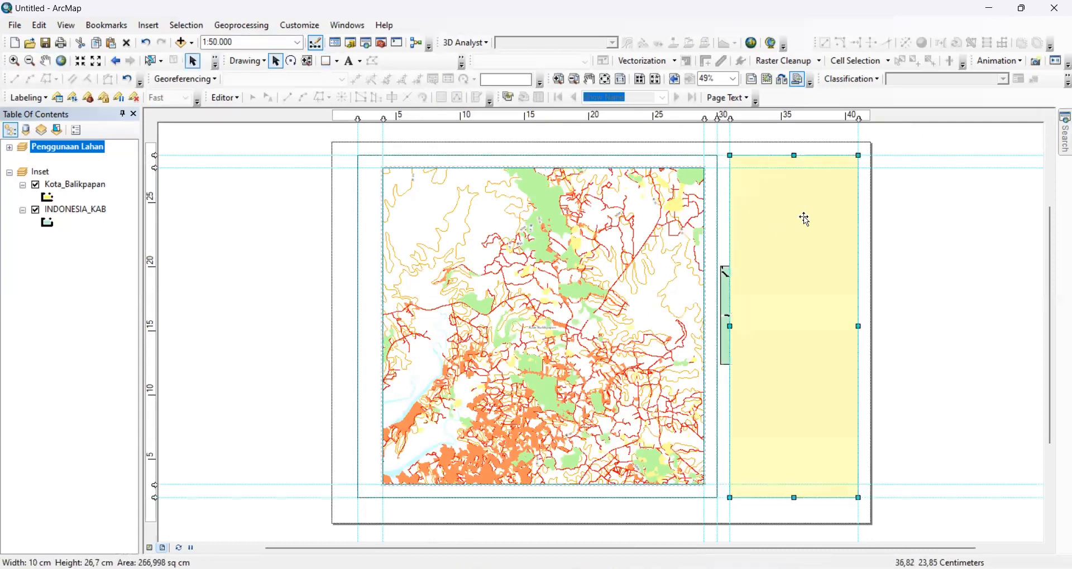
right_click(802, 216)
click(895, 452)
click(494, 231)
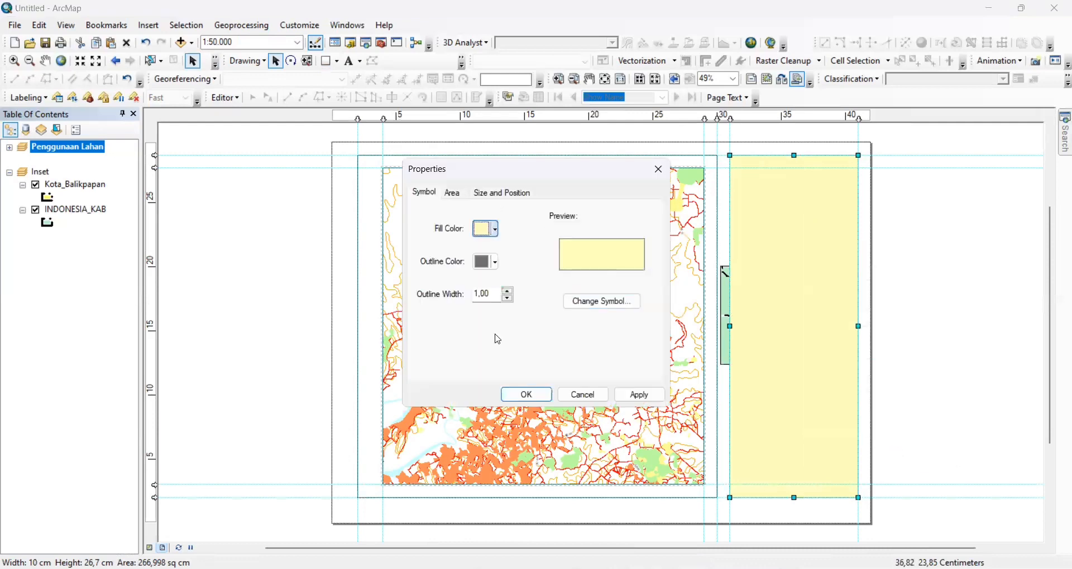
click(528, 282)
click(526, 396)
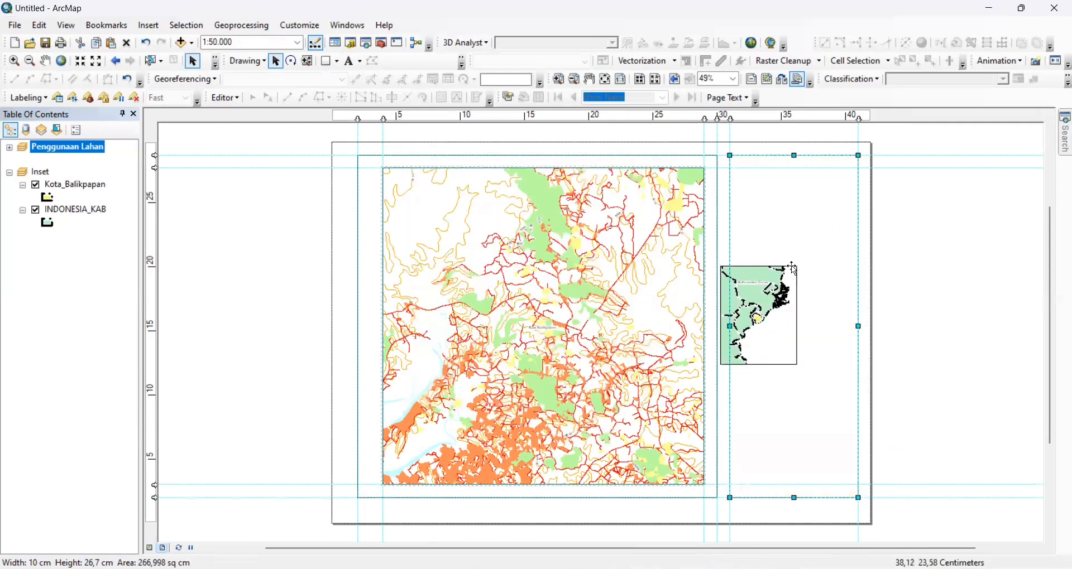
Step: Move the Inset data frame down inside the side rectangle so it rests on the rectangle's lower edge
click(770, 308)
drag(744, 291, 768, 427)
click(764, 189)
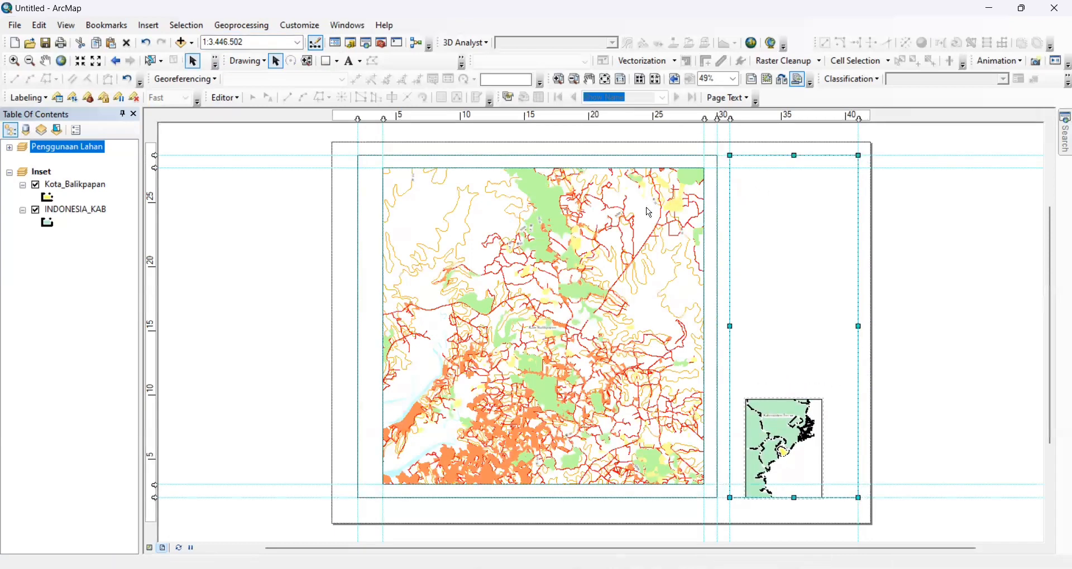
Step: Start a new measured grid for the Penggunaan Lahan data frame, keeping the name Measured Grid
click(592, 195)
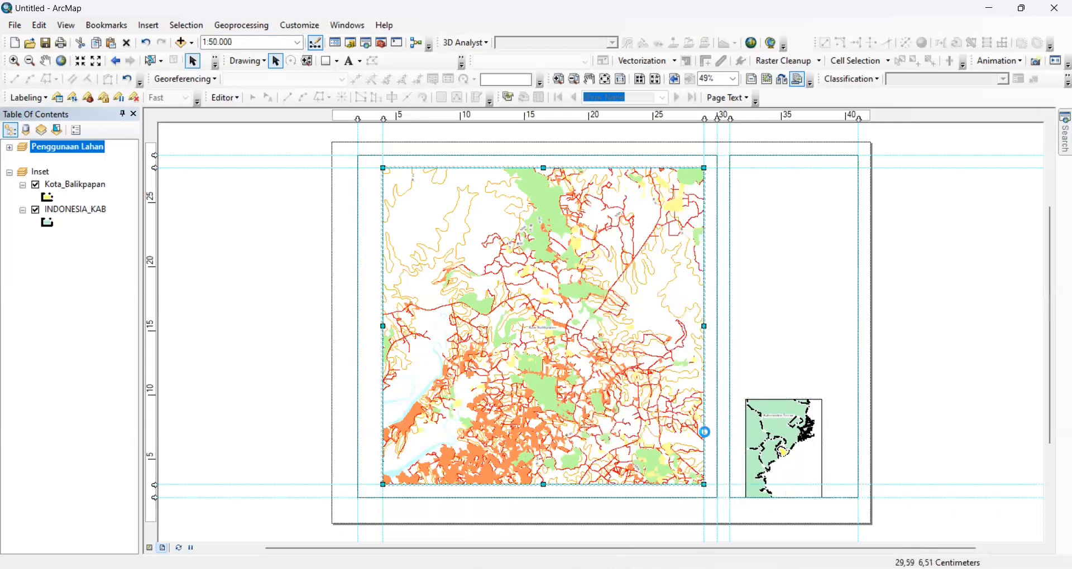
double_click(628, 304)
click(690, 103)
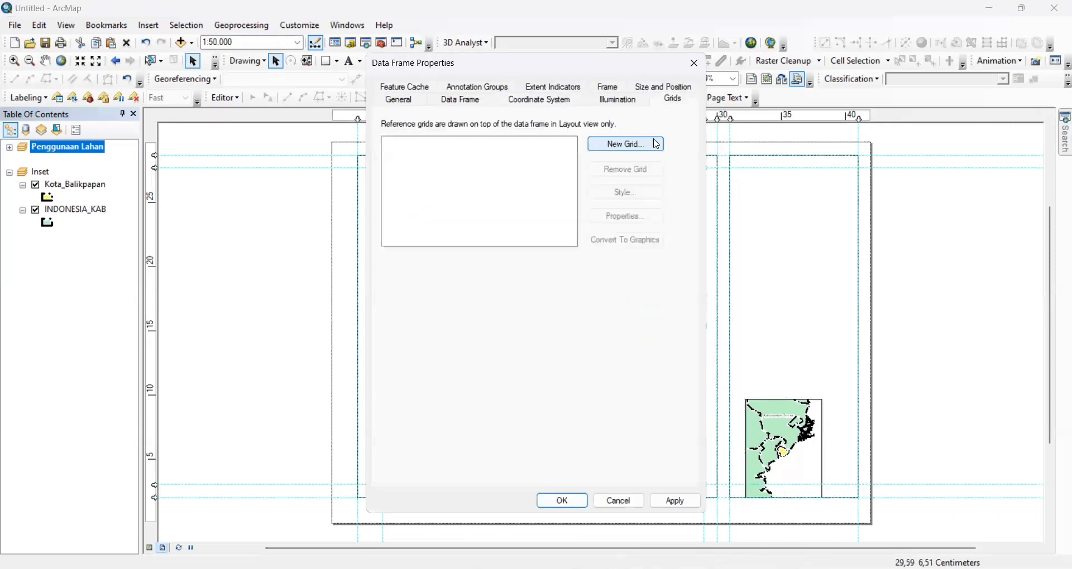
click(651, 144)
click(519, 245)
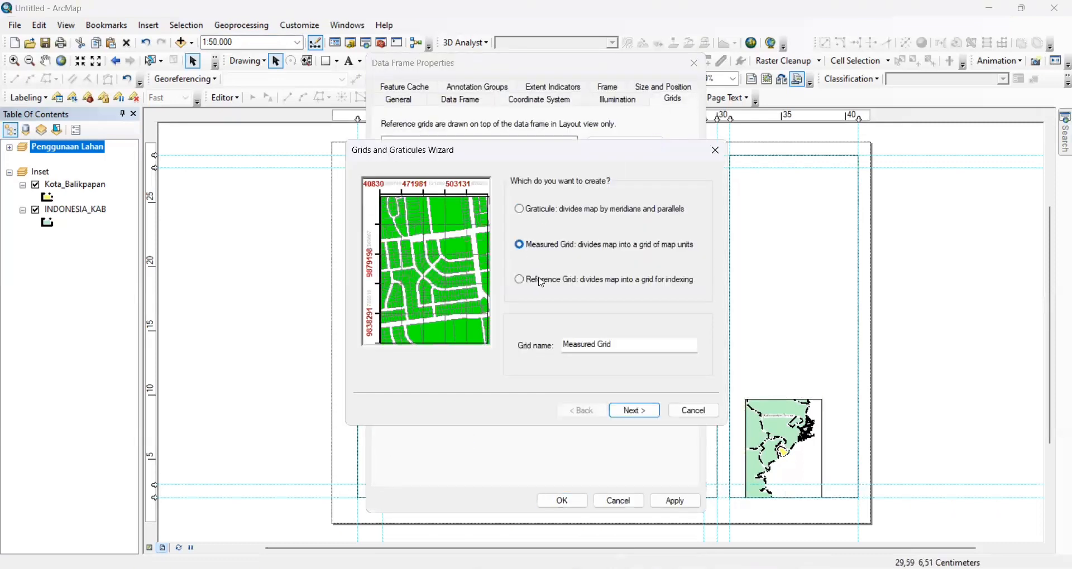
click(635, 411)
Step: Set the measured grid's appearance to tick marks and labels and colour the tick mark symbol red
click(546, 222)
click(555, 245)
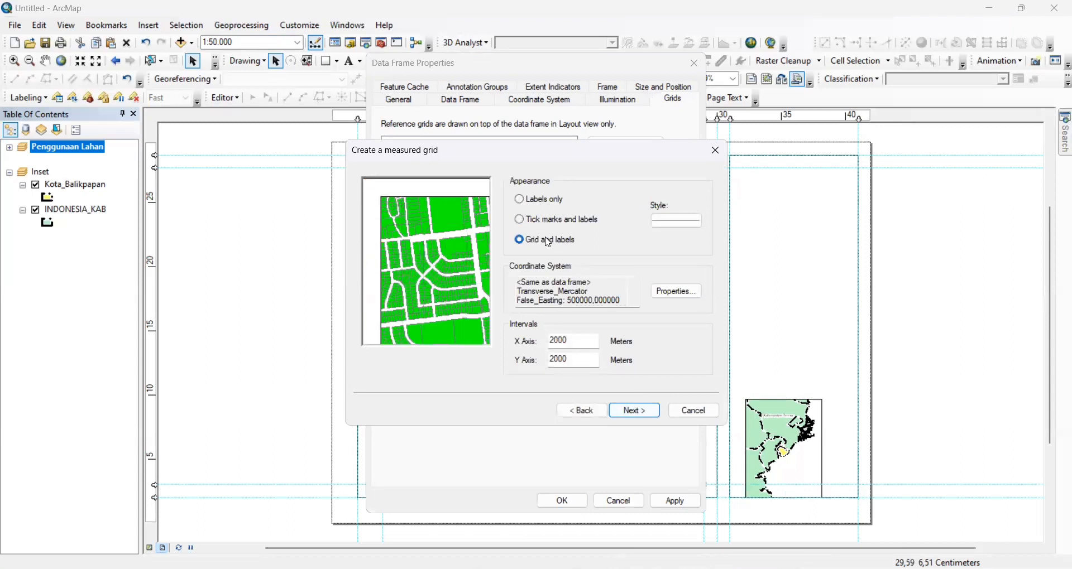
click(538, 202)
click(546, 220)
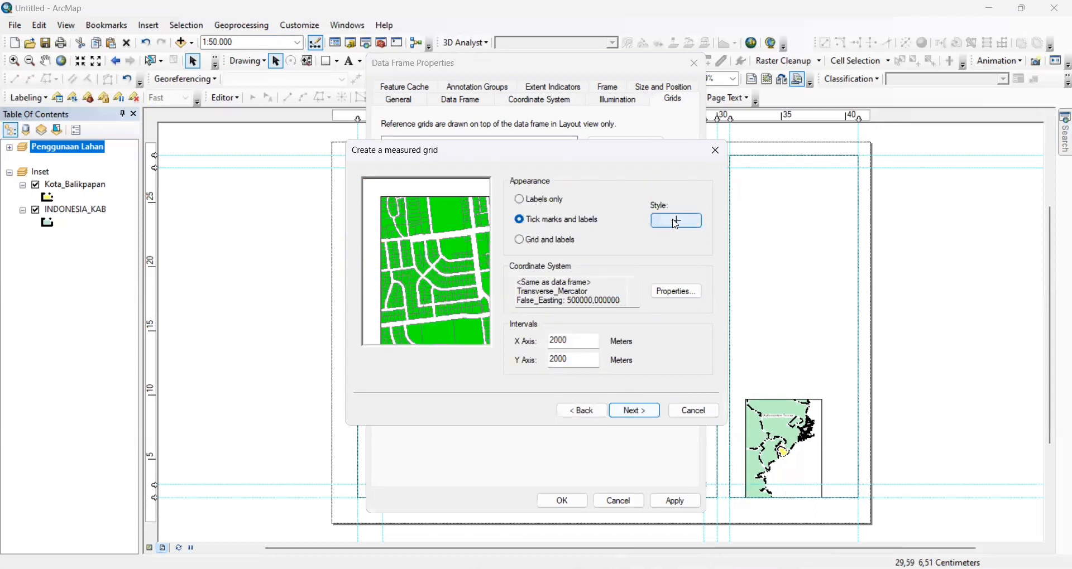
click(561, 245)
click(564, 223)
click(677, 220)
click(666, 237)
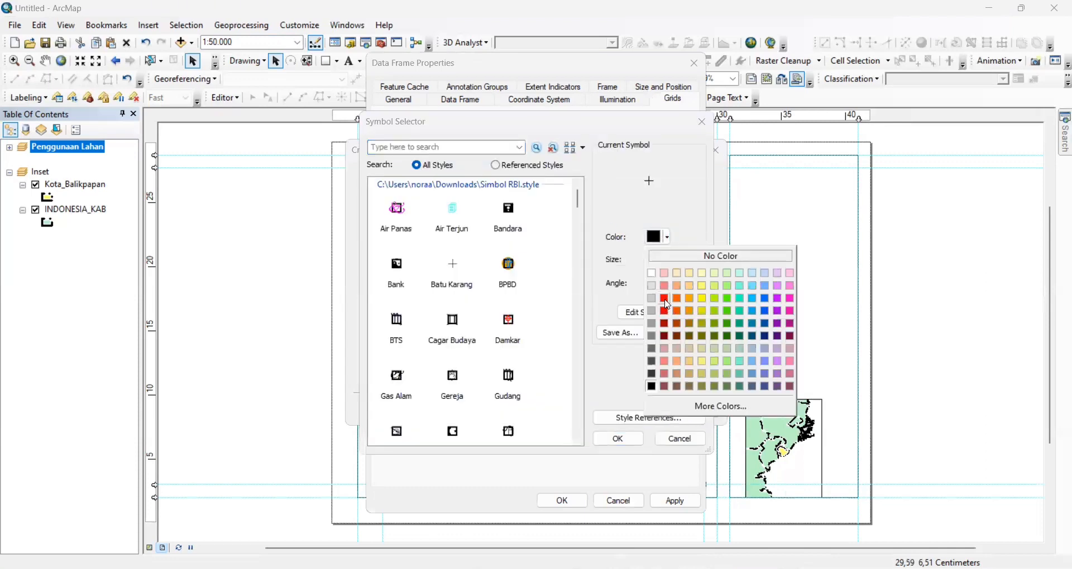
click(665, 299)
click(618, 439)
Step: Finish the measured grid with the default axes, labels and border settings and apply it to the Penggunaan Lahan data frame
click(658, 413)
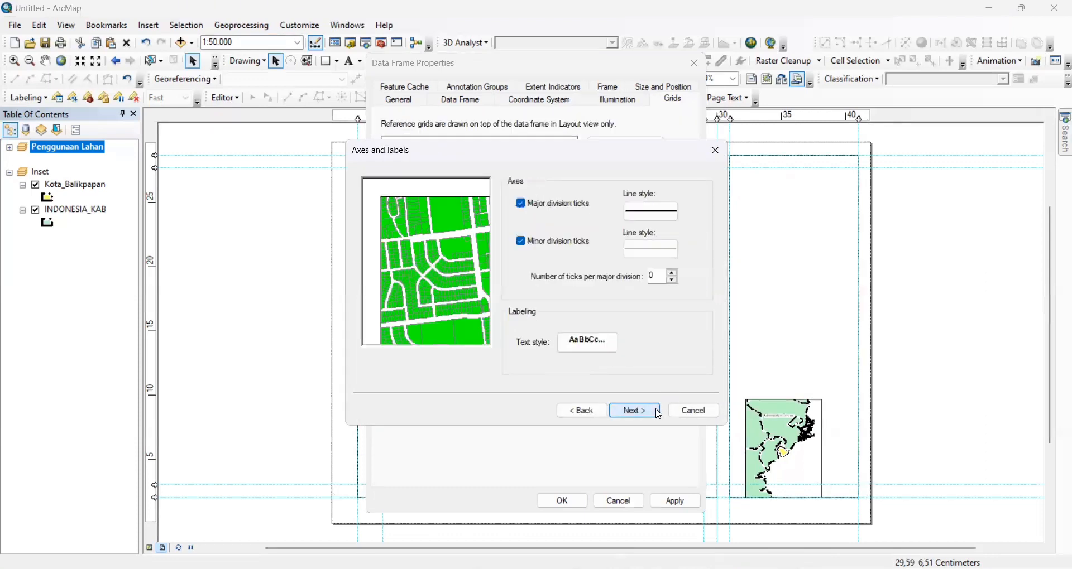
click(659, 413)
click(659, 413)
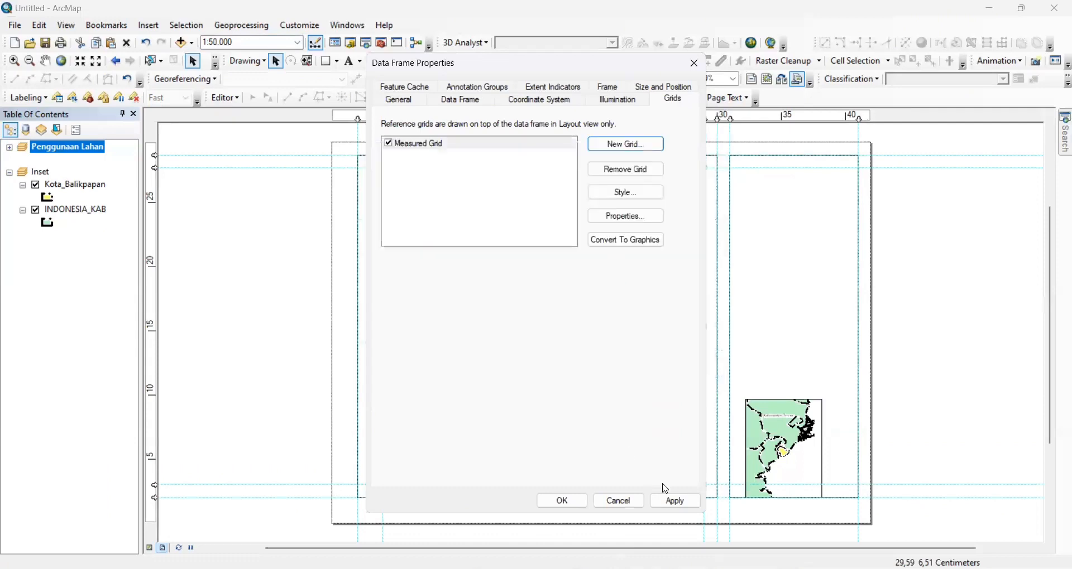
click(561, 502)
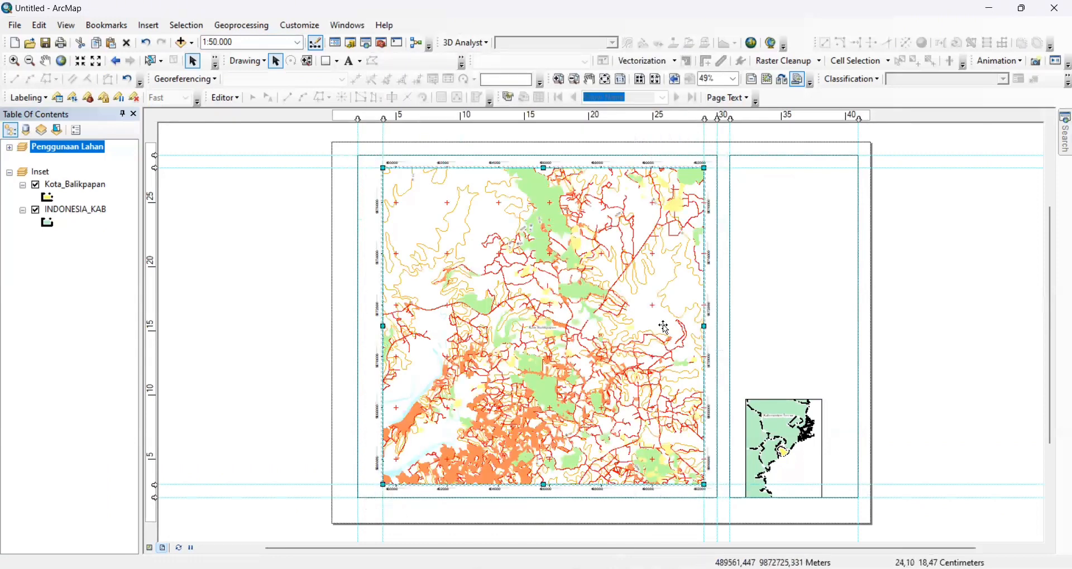
Step: Set the font of the main map's measured grid labels to Times New Roman
right_click(536, 228)
click(558, 461)
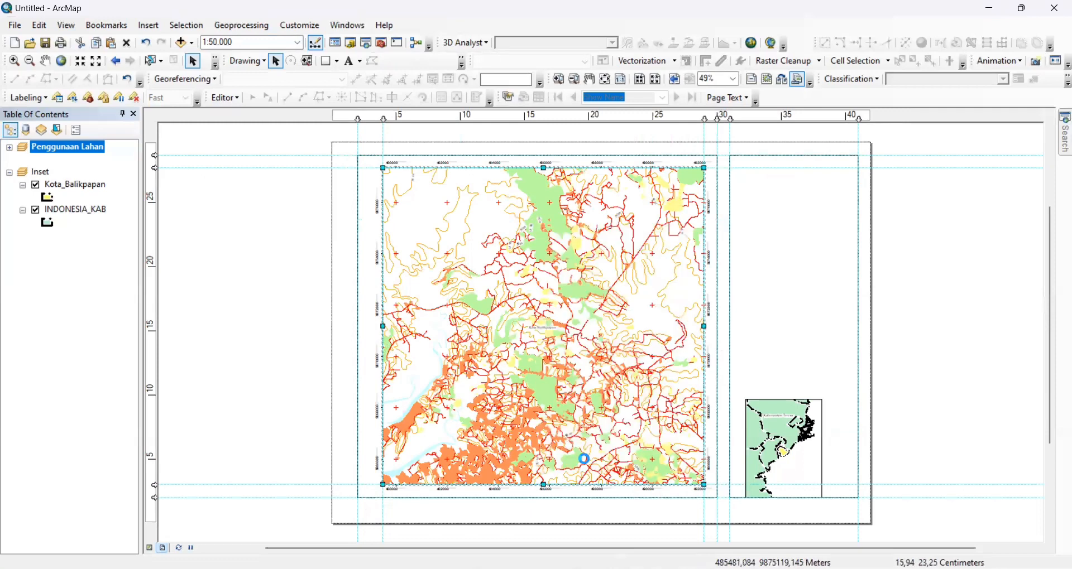
click(626, 230)
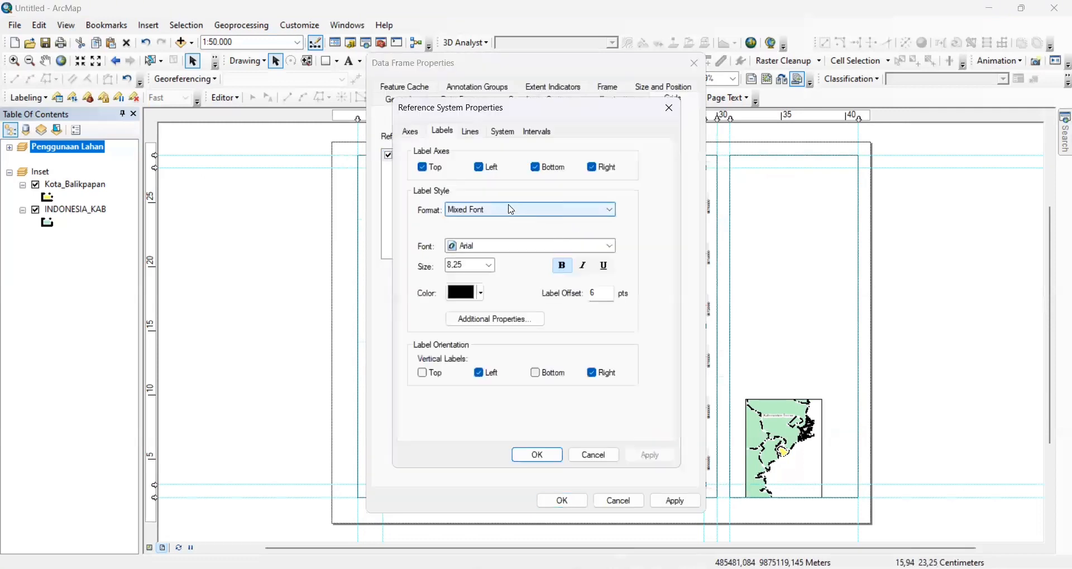
click(521, 252)
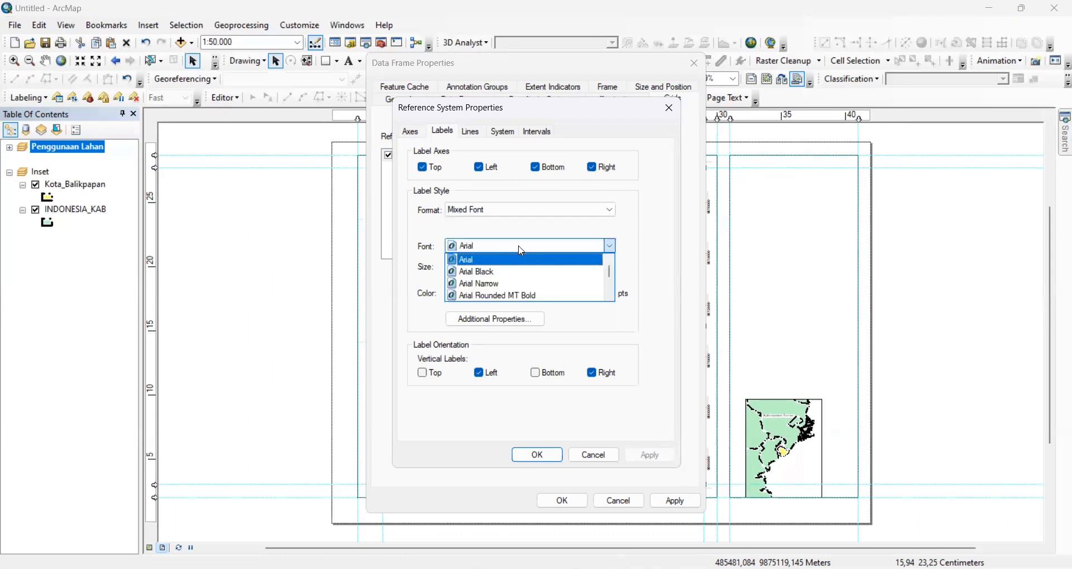
text(ti)
click(521, 251)
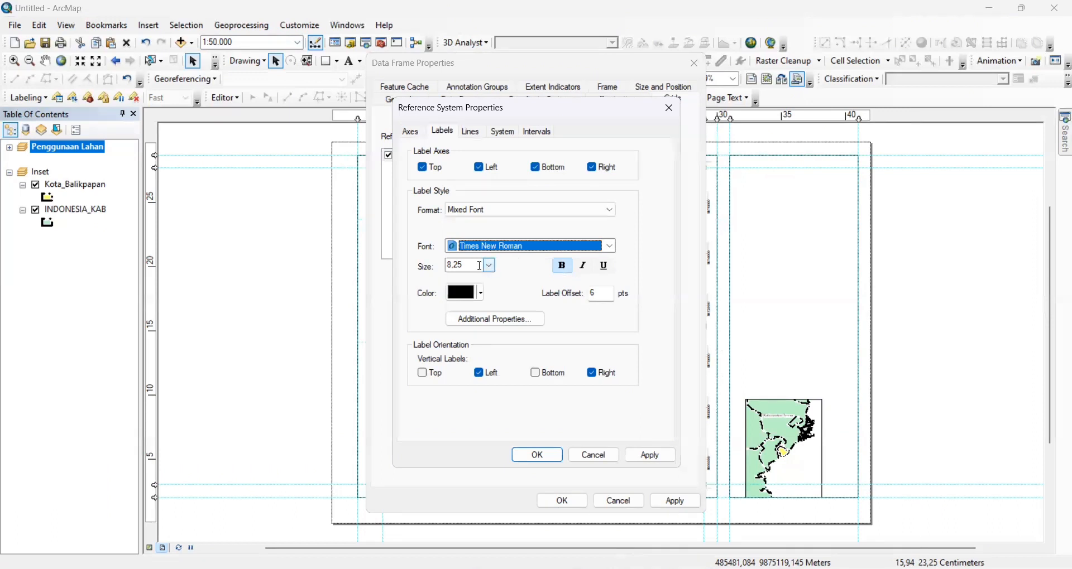
click(592, 294)
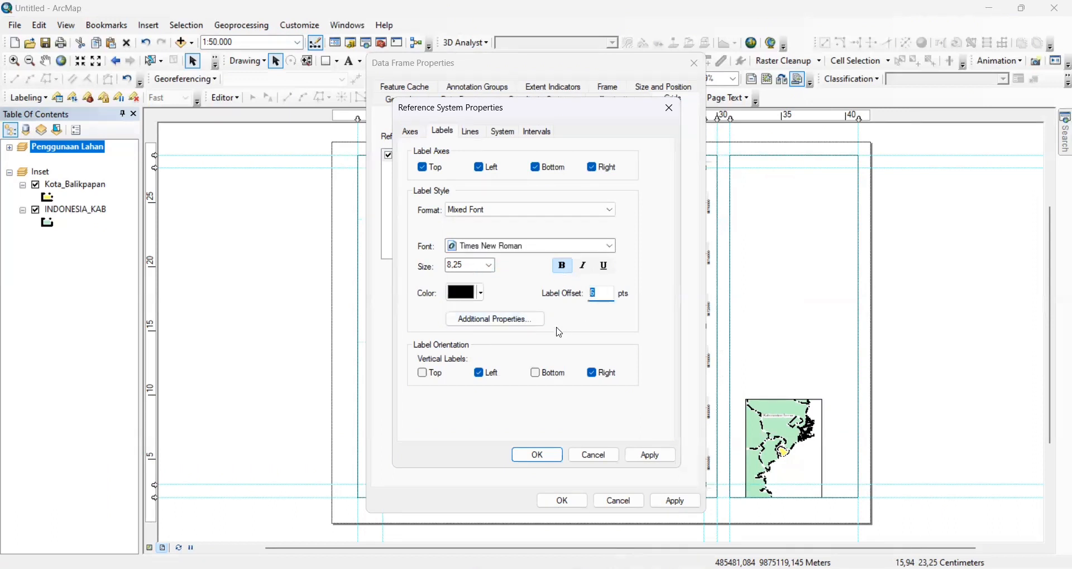
Step: Give the grid labels' secondary font no color, set their number format to 0 decimal places, and apply the grid changes
click(512, 319)
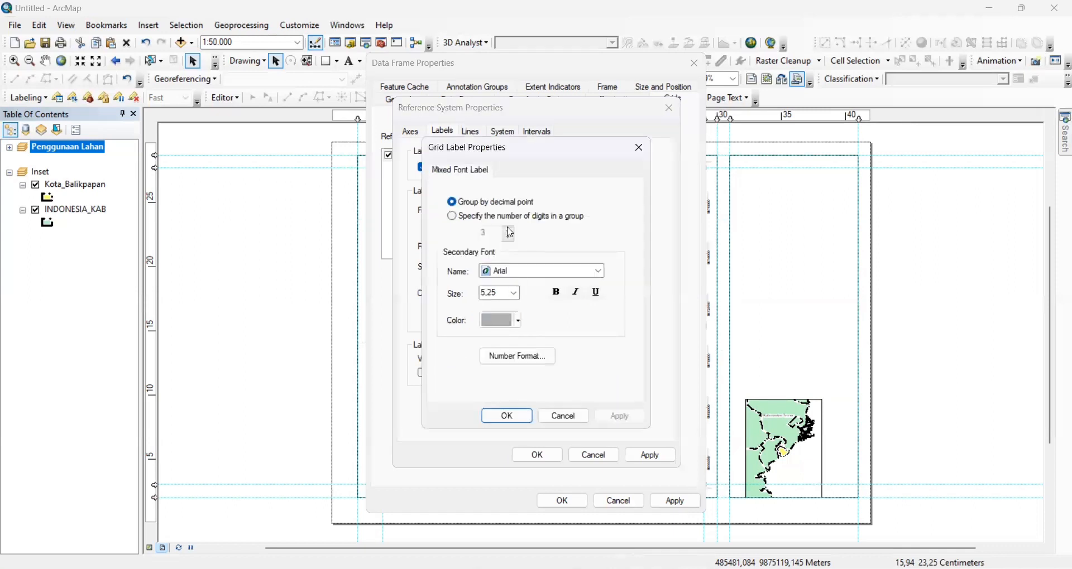
click(520, 323)
click(528, 339)
click(516, 356)
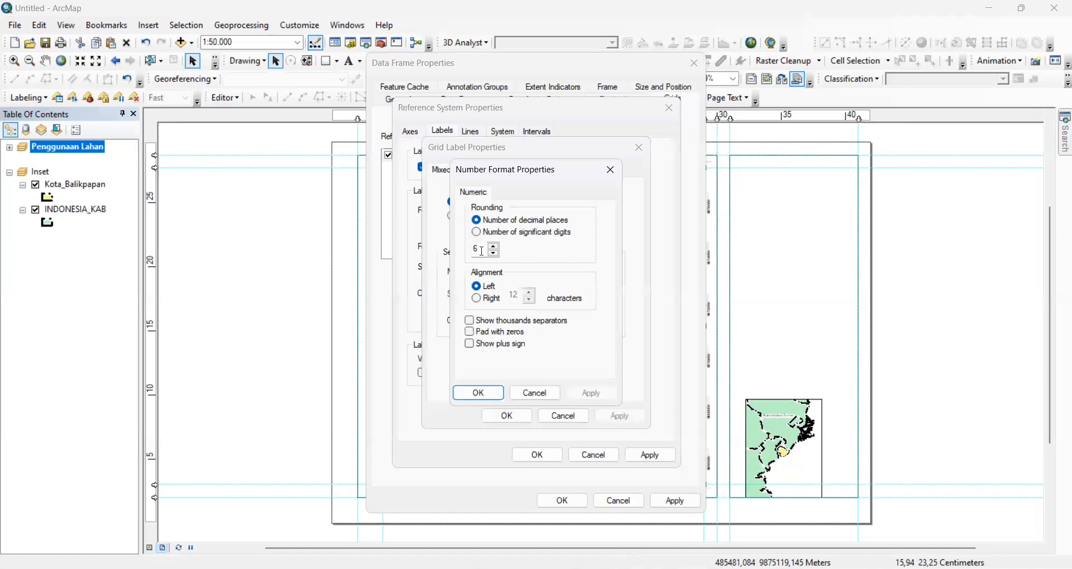
text(0)
click(495, 393)
click(512, 418)
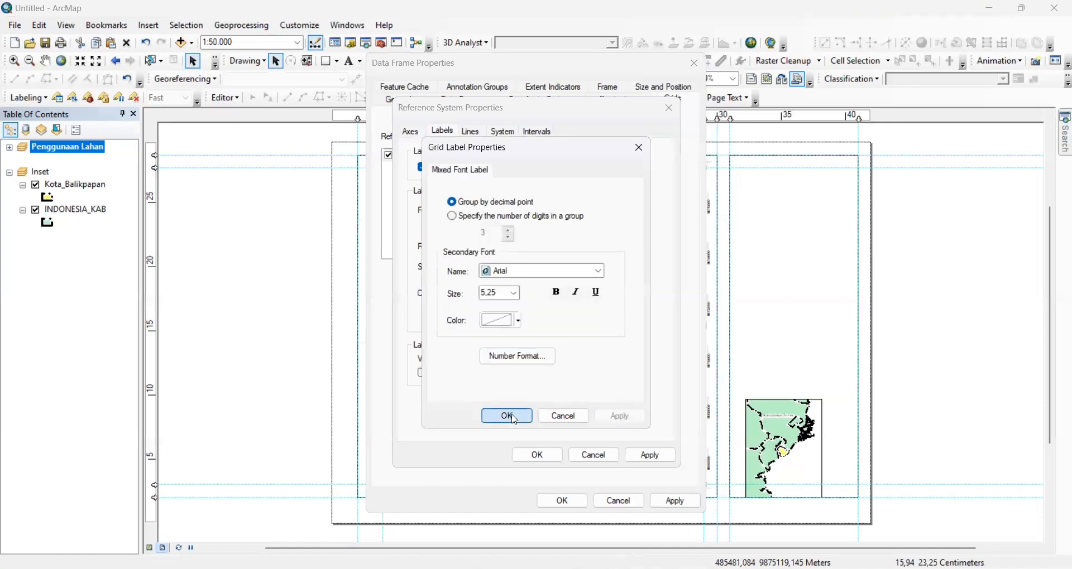
click(544, 457)
click(676, 503)
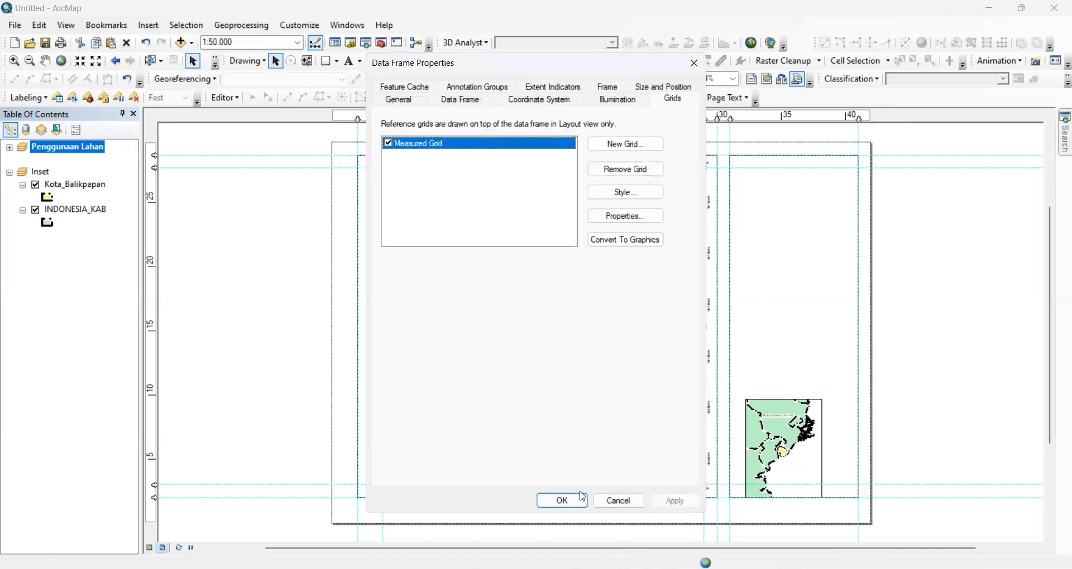
click(561, 500)
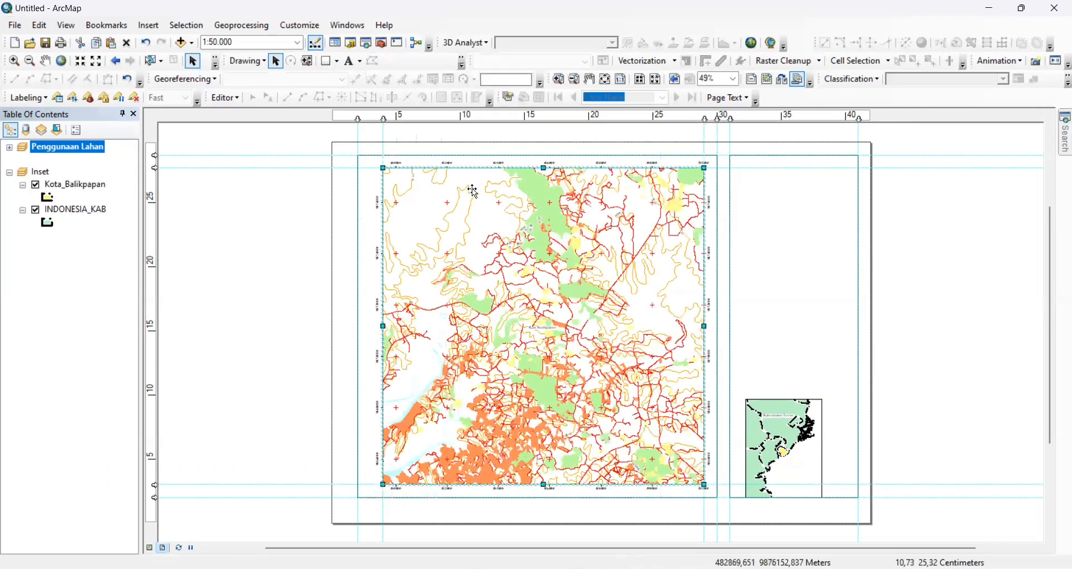
Step: Set the label size of the main map's measured grid to 11
scroll(493, 176, up, 1)
scroll(493, 176, up, 1)
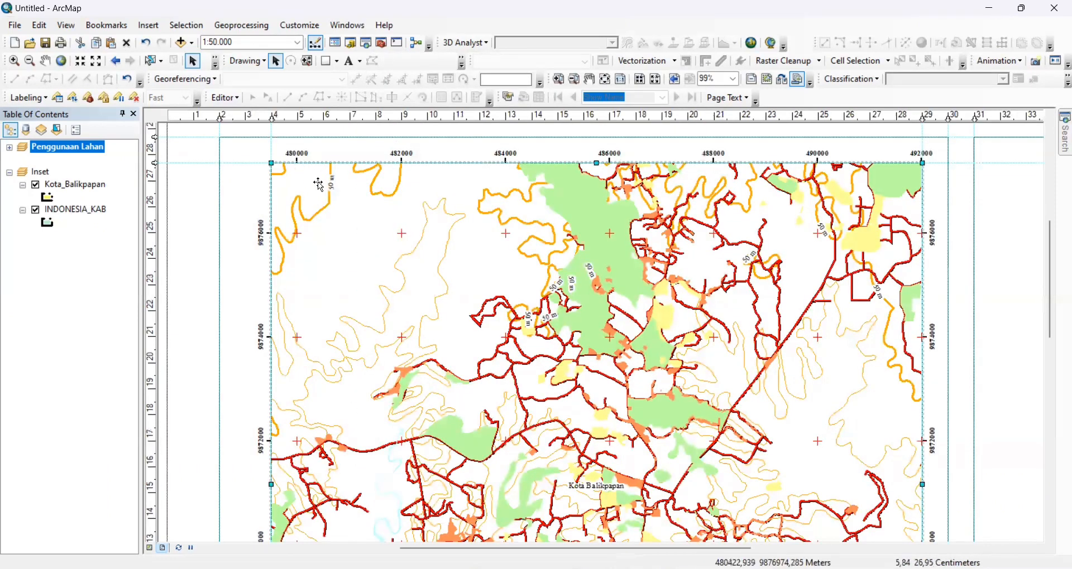
right_click(464, 423)
click(450, 421)
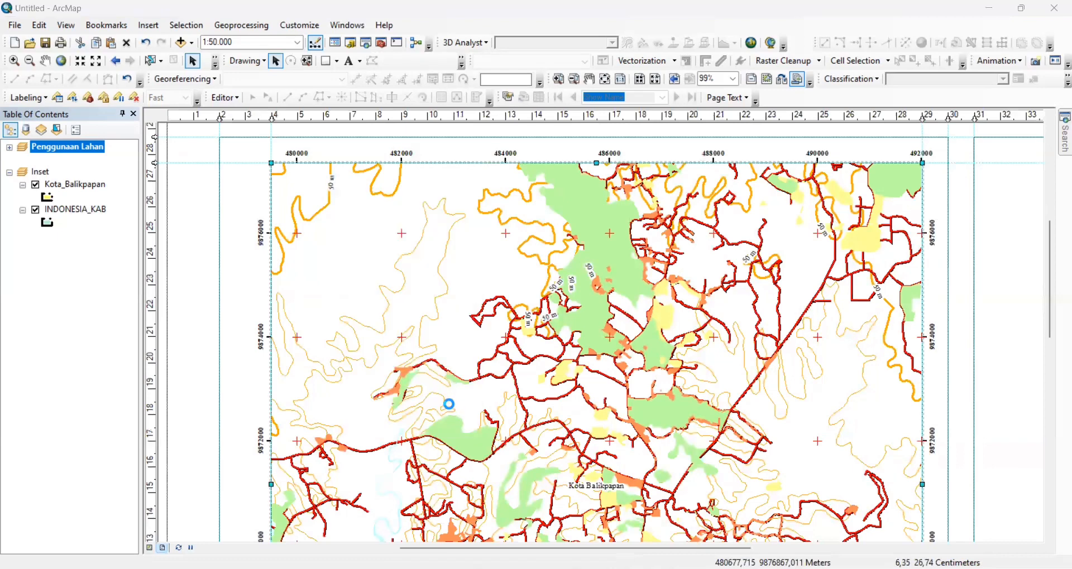
click(622, 223)
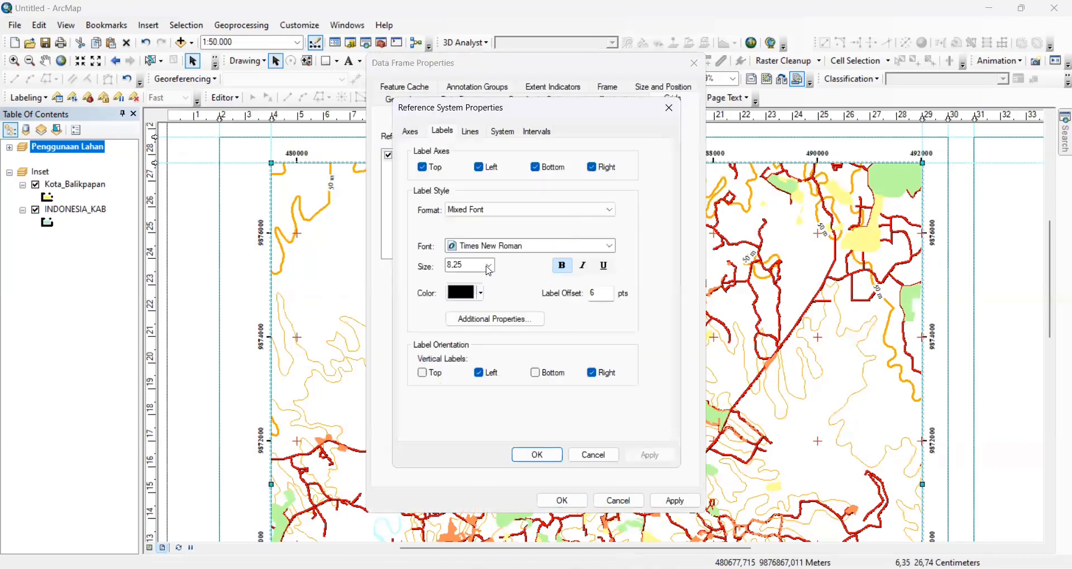
click(489, 266)
click(466, 296)
click(487, 264)
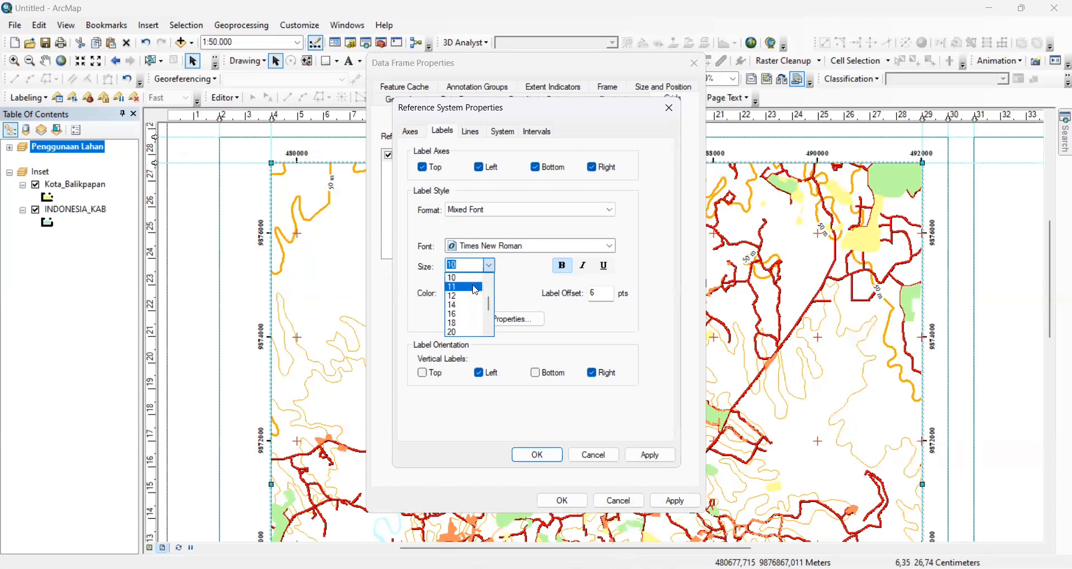
click(473, 287)
Step: Set the measured grid's X and Y axis intervals to 4000 meters and apply them to the map
click(535, 132)
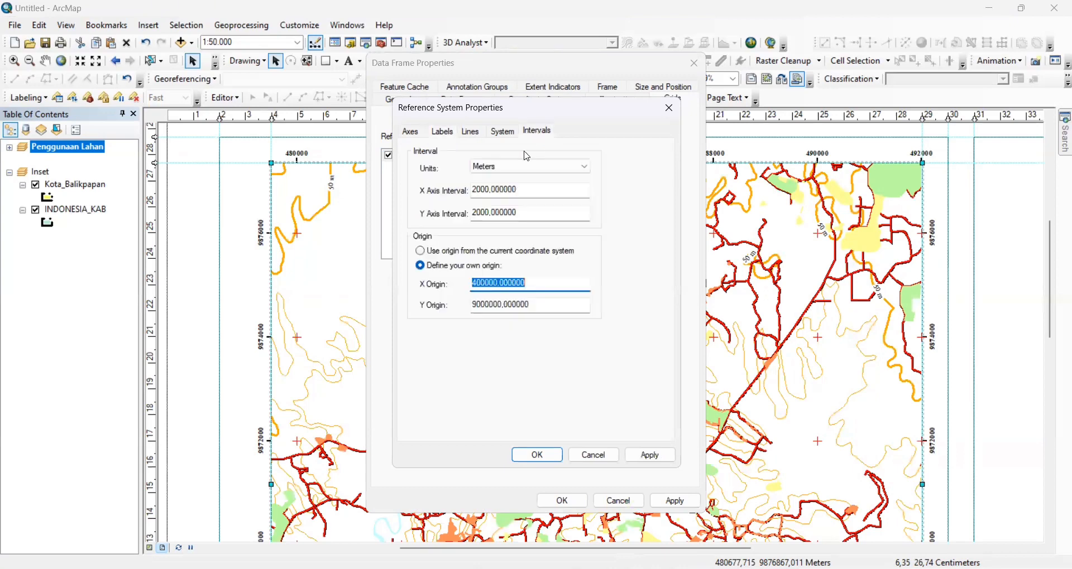
click(475, 192)
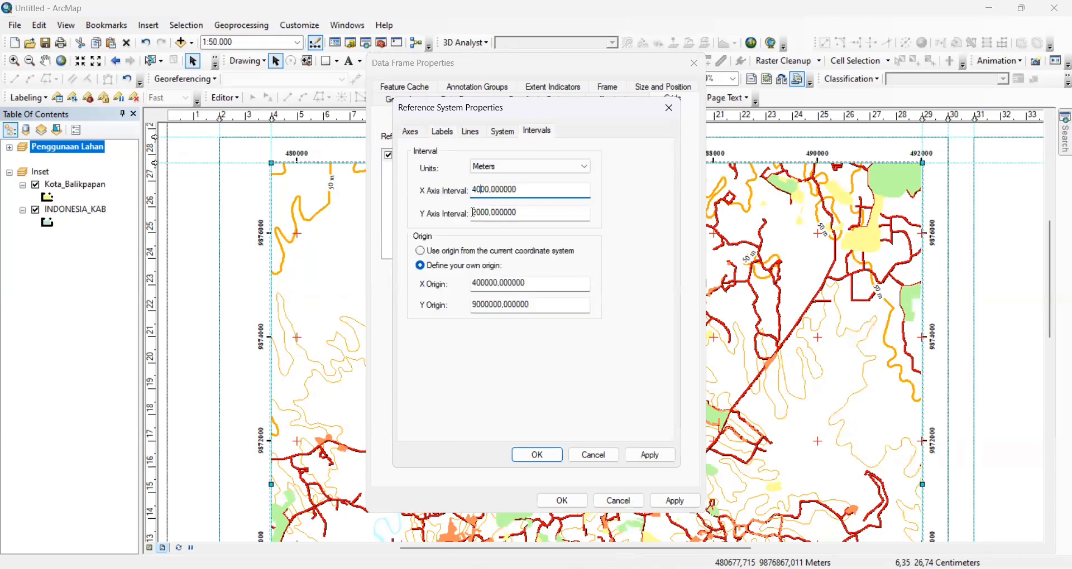
click(476, 214)
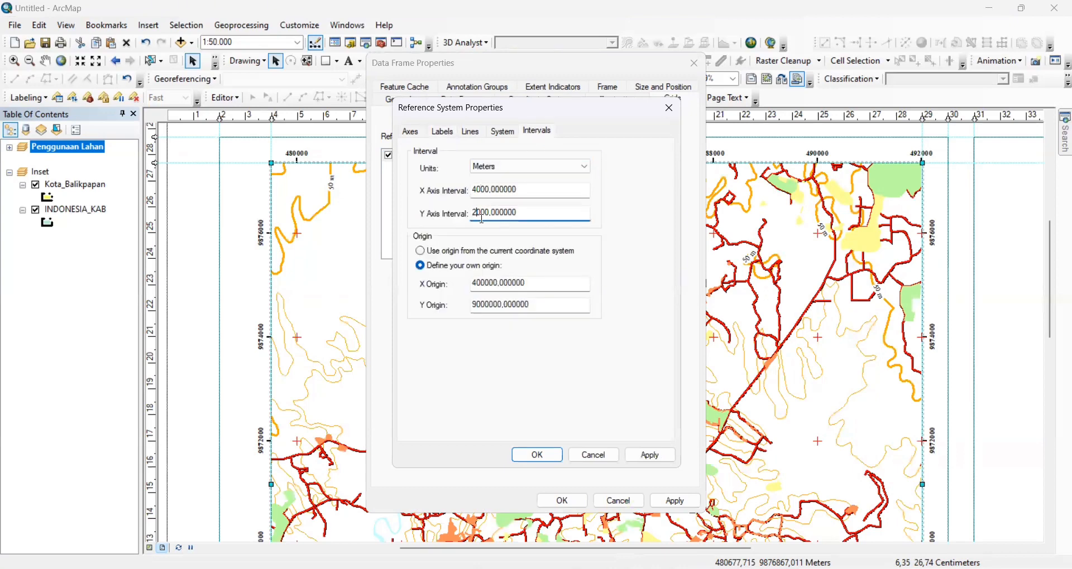
click(536, 456)
click(558, 500)
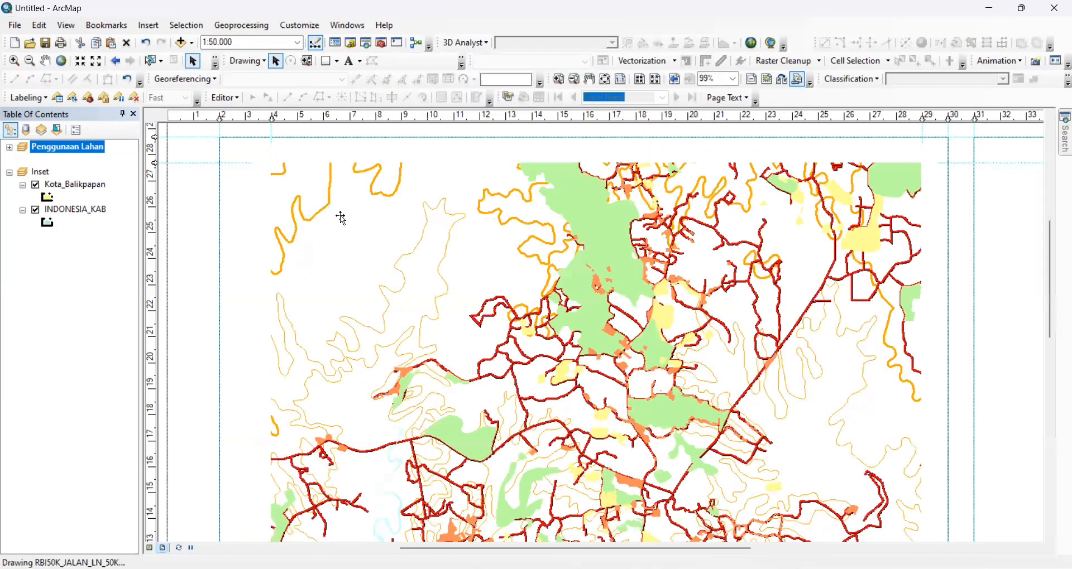
Step: Move the vertical guide at the main map frame's left edge to the 3 cm ruler mark
right_click(392, 150)
click(412, 156)
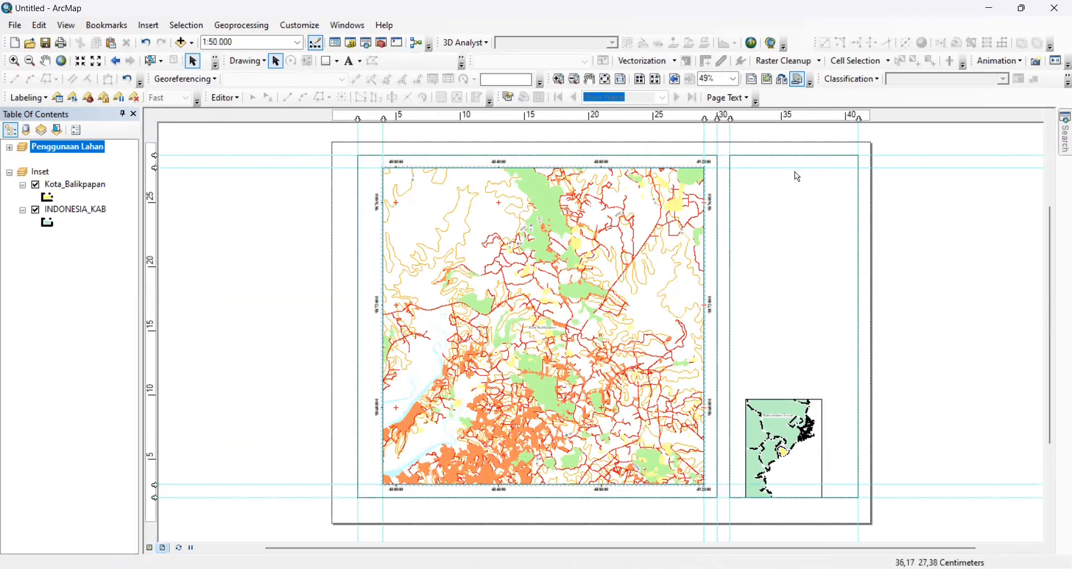
scroll(391, 176, down, 3)
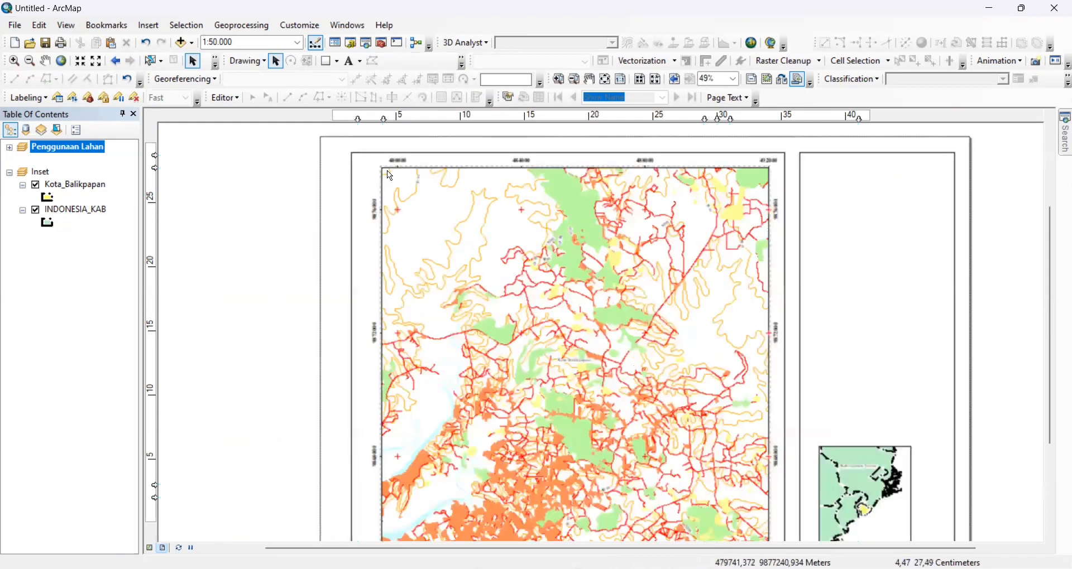
drag(376, 118, 349, 119)
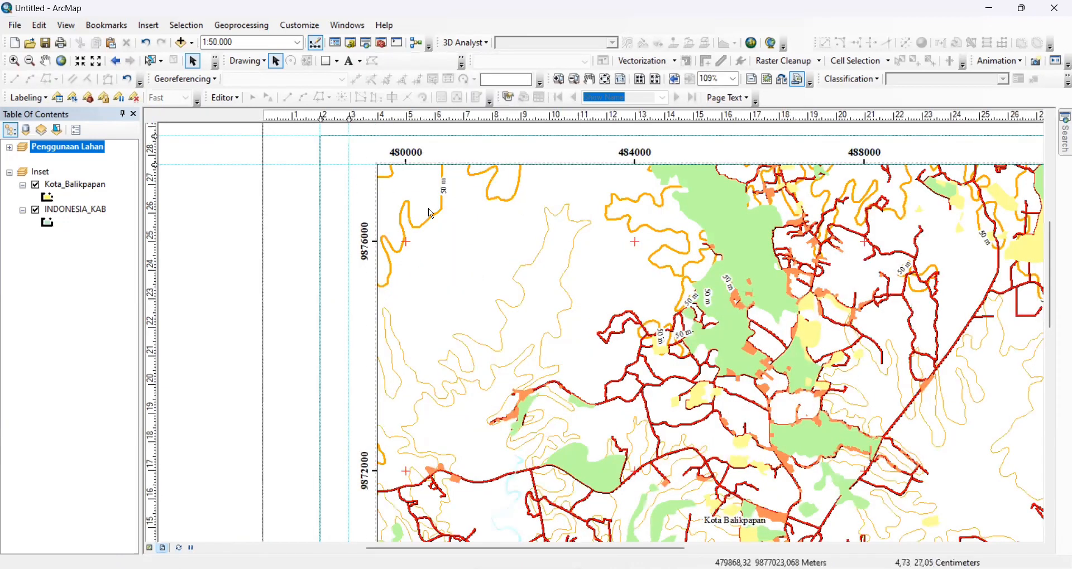
Step: Move the main map data frame so its left edge aligns with the 3 cm guide and its top edge with the horizontal guide
drag(452, 231, 437, 239)
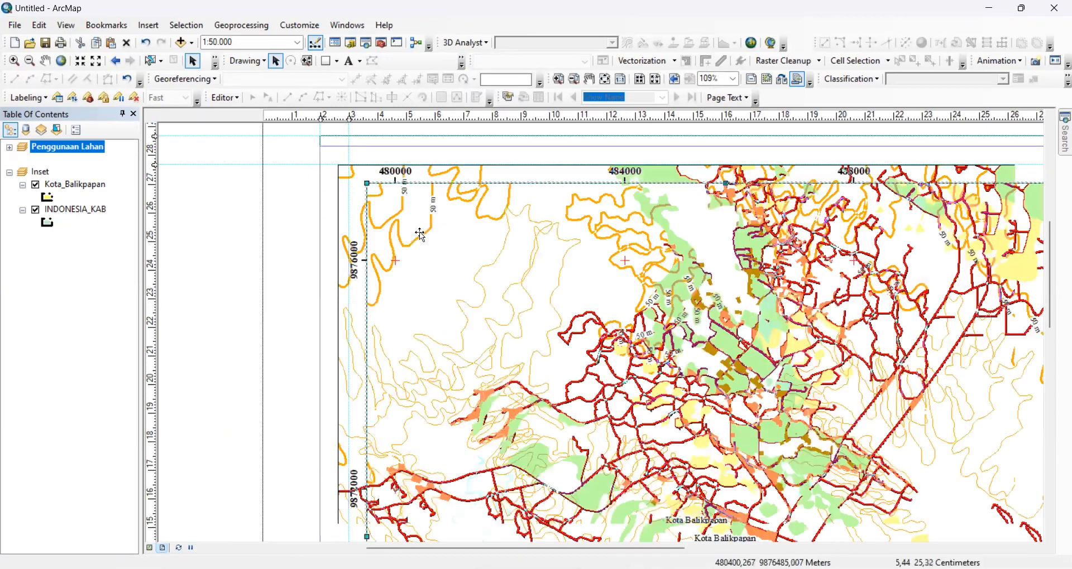
drag(421, 233, 403, 230)
drag(339, 519, 344, 518)
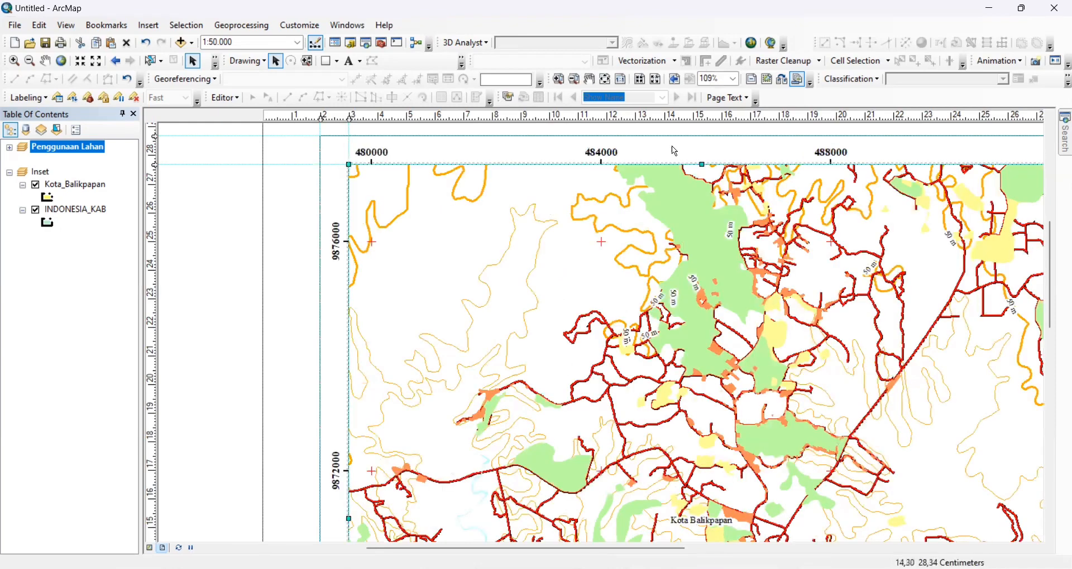
Step: Widen the main map data frame by extending its right edge to the vertical guide at about 29 cm
scroll(674, 151, down, 3)
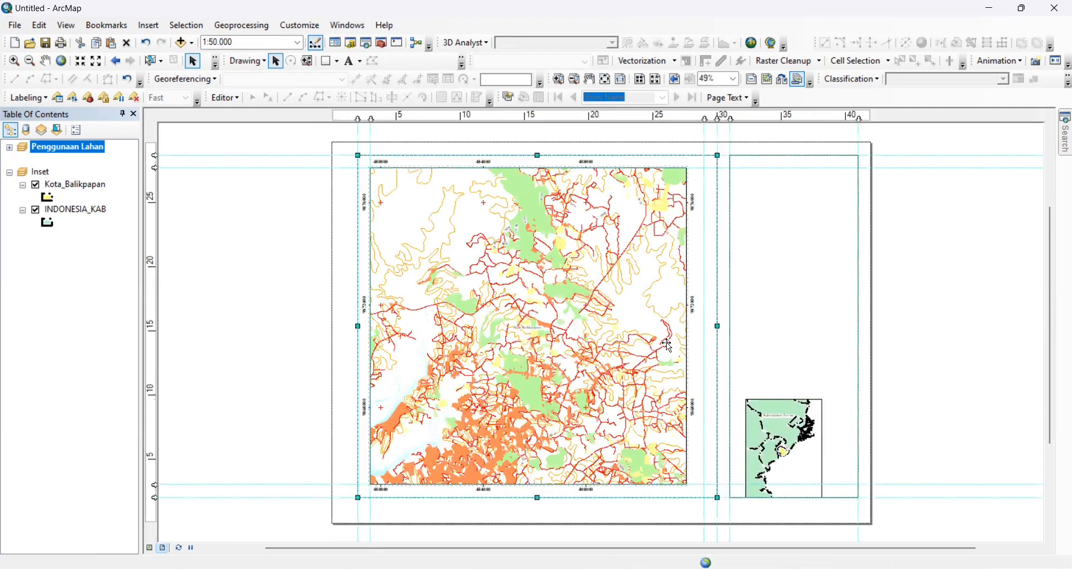
click(665, 339)
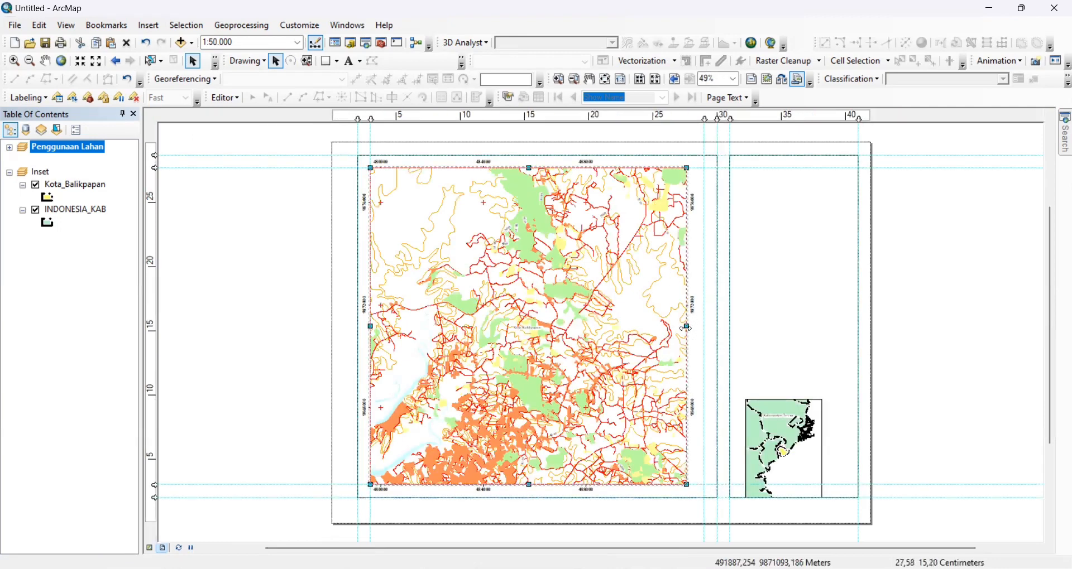
drag(688, 327, 700, 328)
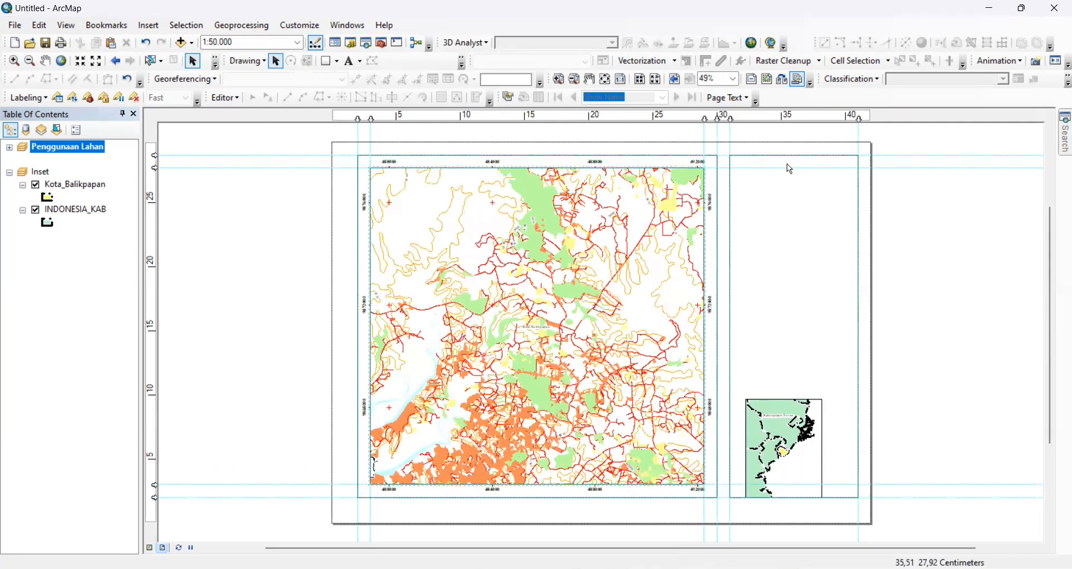
Step: Try to insert the picture logo upn v yk png.png into the layout
click(148, 26)
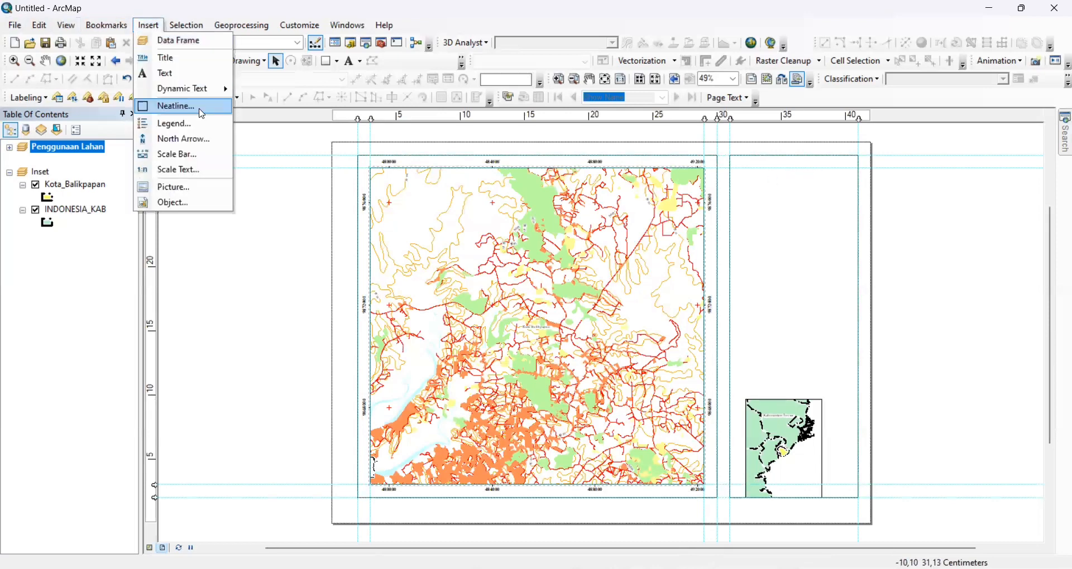
click(201, 187)
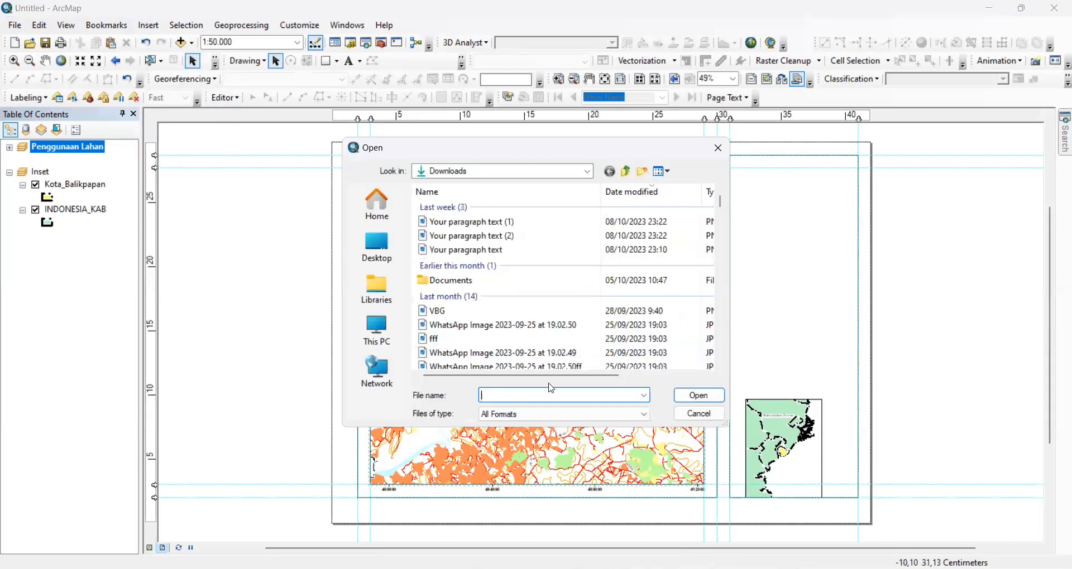
text(lo)
key(Down)
key(Down)
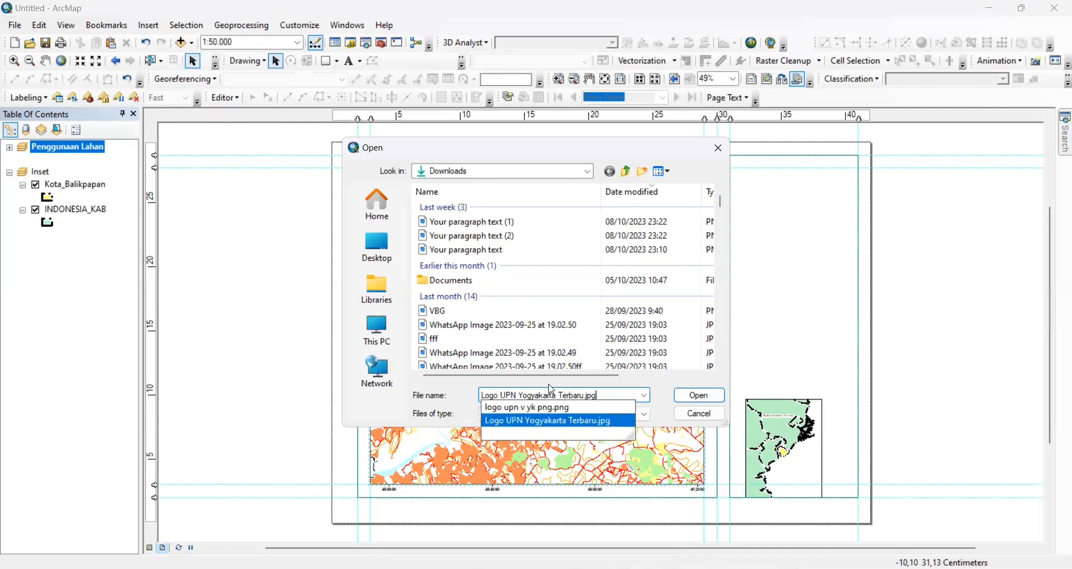
key(Up)
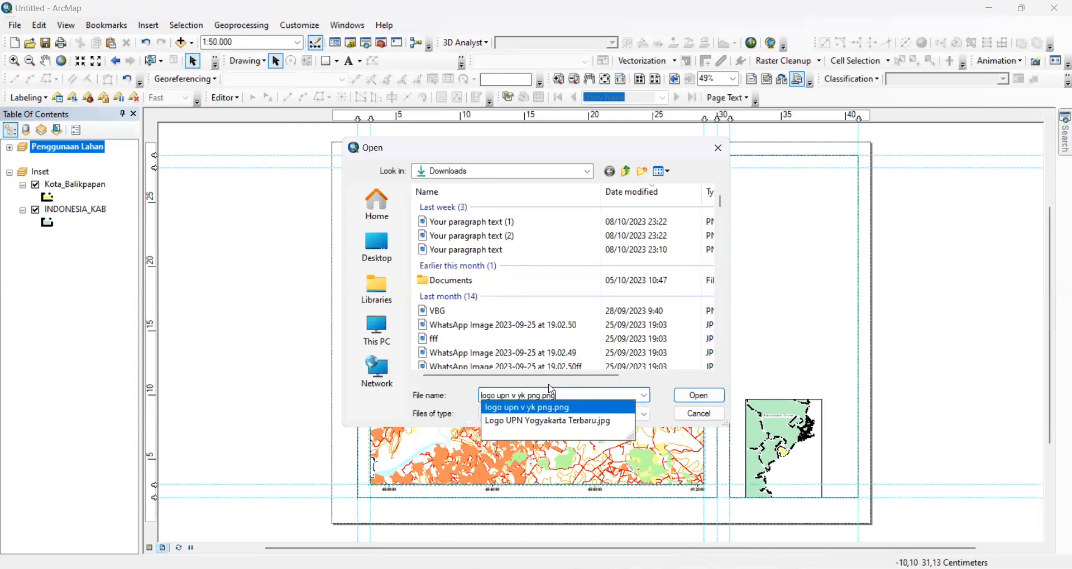
key(Return)
right_click(591, 333)
click(628, 156)
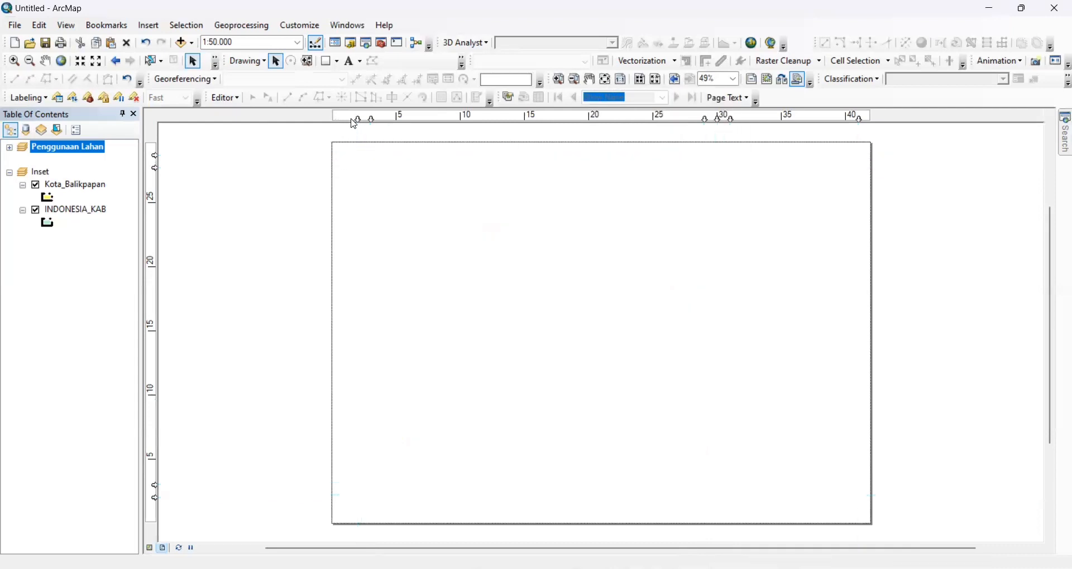
Step: Insert the picture Logo UPN Yogyakarta Terbaru.jpg into the layout
click(148, 25)
click(177, 189)
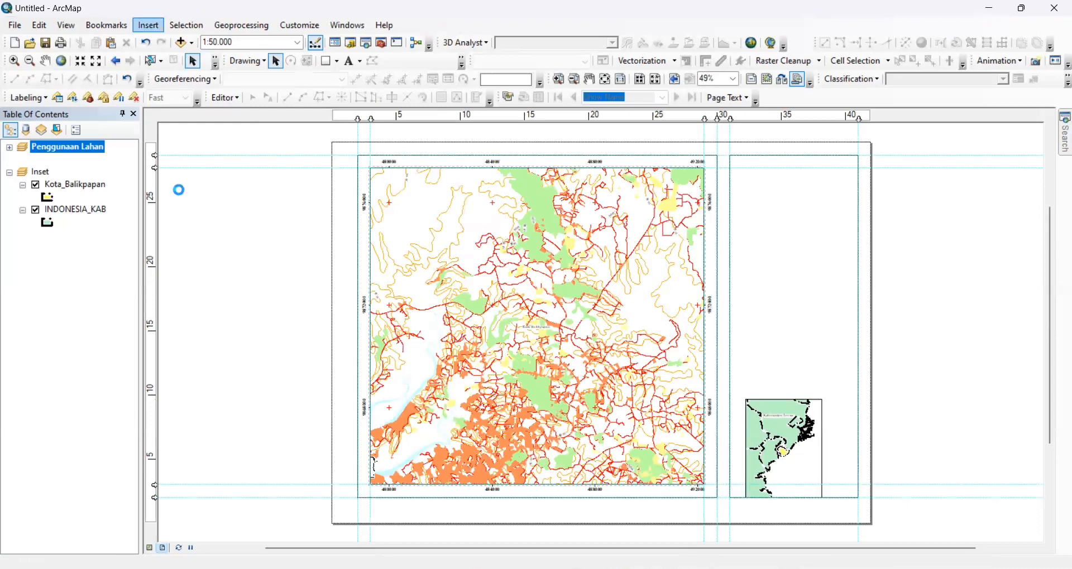
scroll(514, 343, up, 5)
text(log)
key(Down)
key(Down)
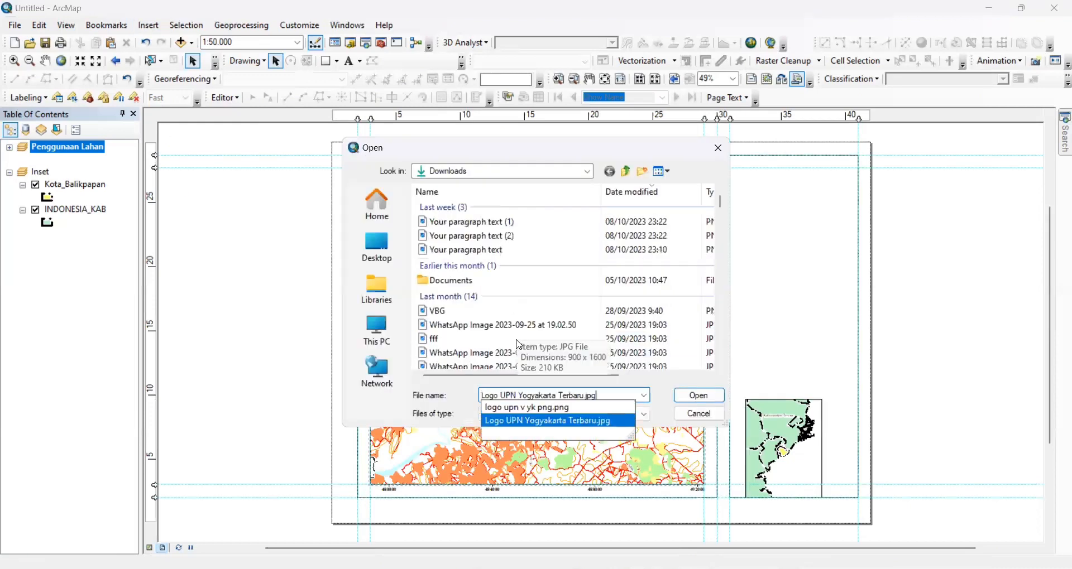
key(Return)
Step: Shrink the university logo to about 4.3 cm wide and place it in the upper part of the empty side box
drag(803, 534, 467, 199)
drag(874, 251, 785, 235)
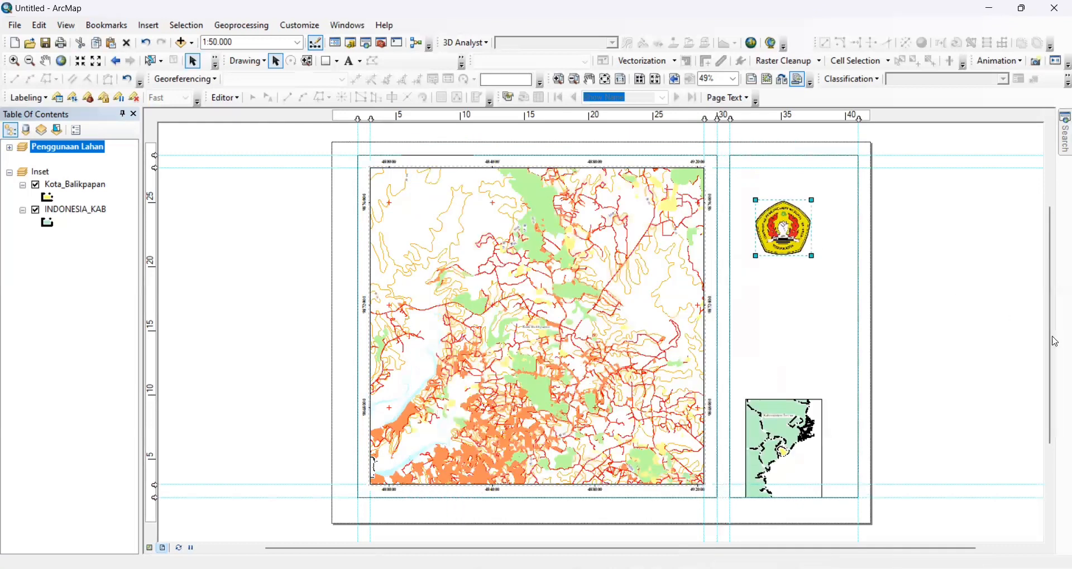
drag(756, 548, 803, 548)
scroll(793, 197, down, 4)
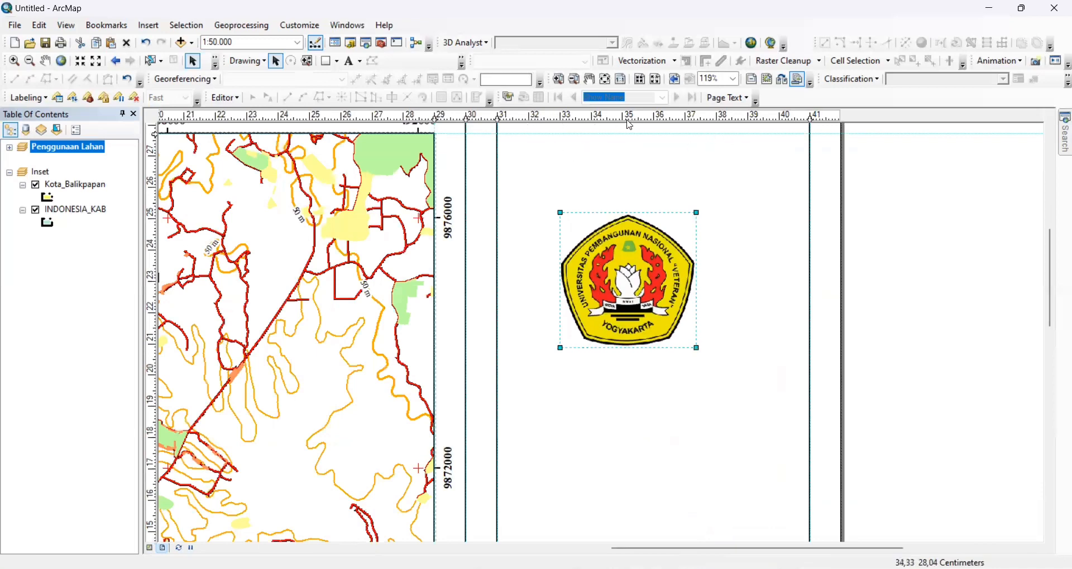
Step: Add a vertical guide at 36 cm and shrink the university logo to about 1.9 cm wide, centred on that guide
click(657, 118)
drag(656, 118, 653, 117)
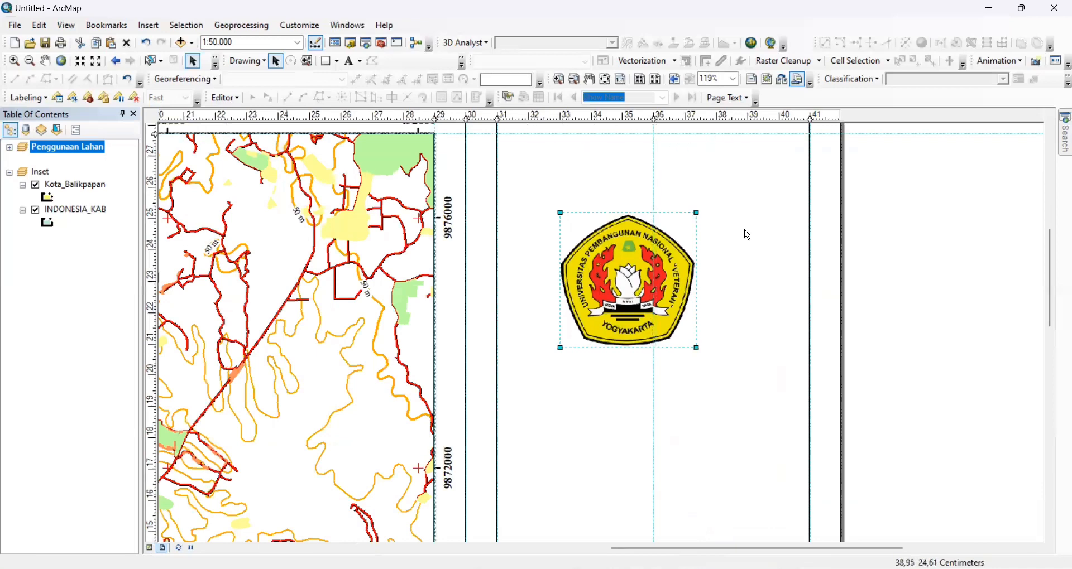
scroll(745, 234, up, 1)
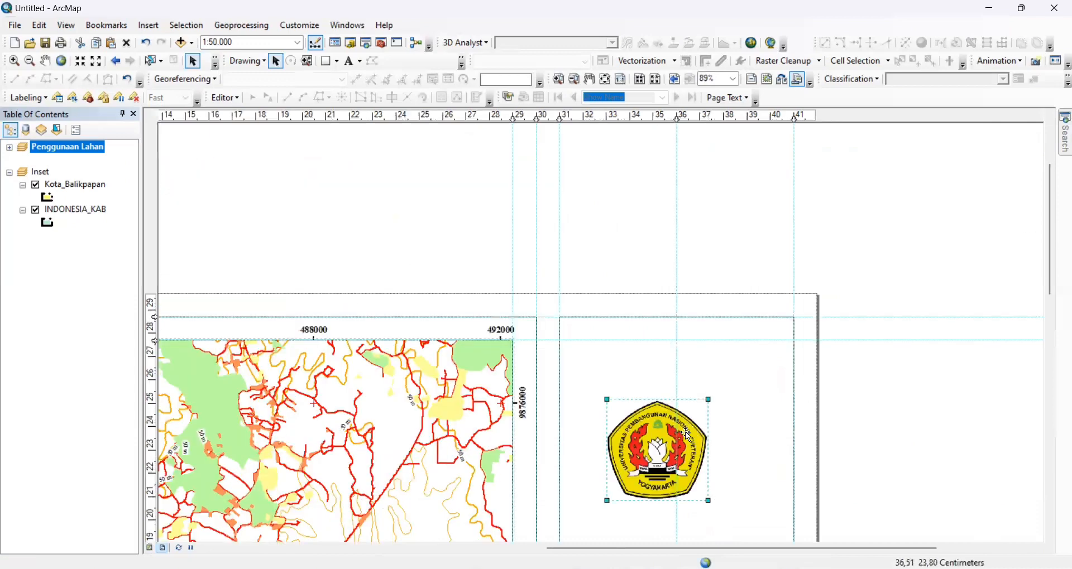
drag(676, 454, 678, 363)
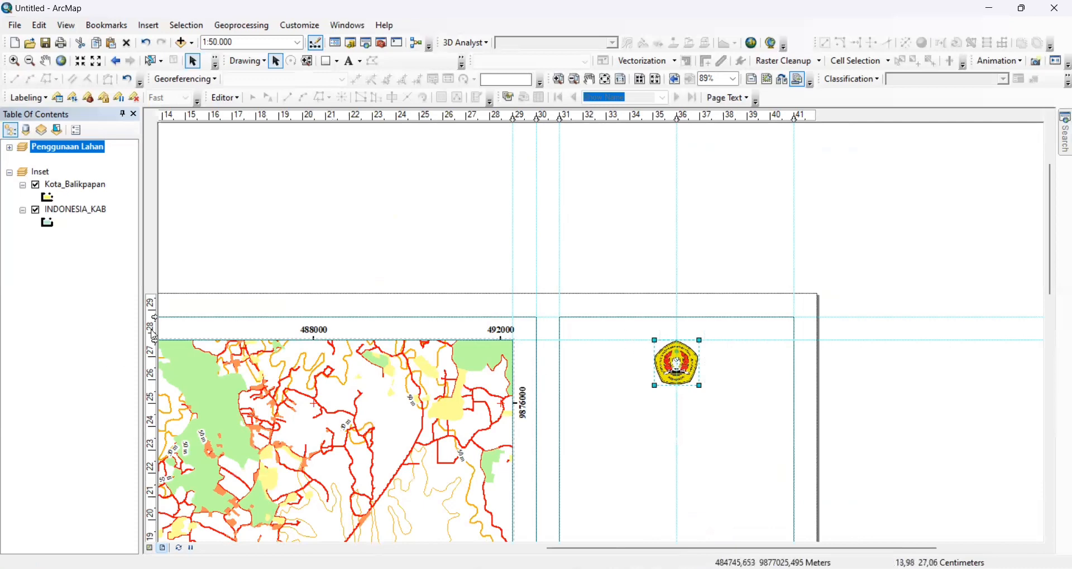
scroll(212, 370, up, 2)
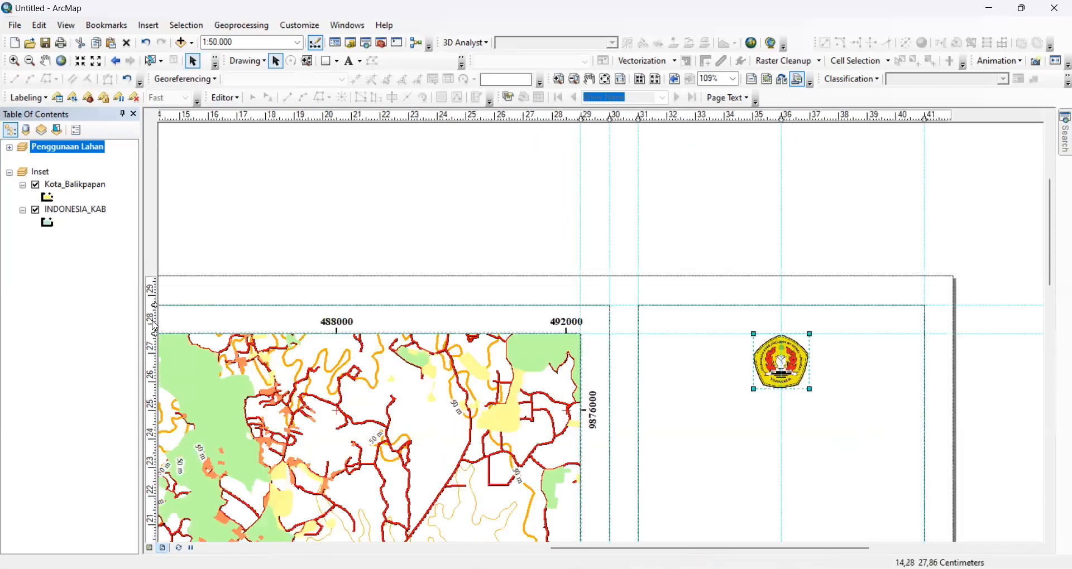
Step: Add a horizontal guide about 0.5 cm below the side box's top edge and align the logo's top to it
drag(156, 327, 154, 318)
drag(781, 375, 780, 360)
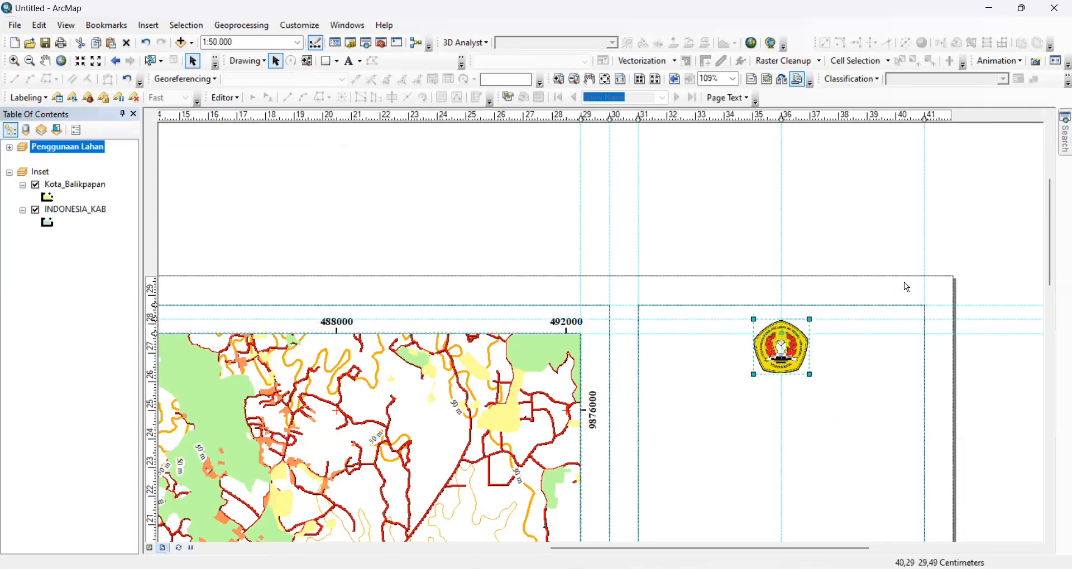
click(894, 371)
Step: Add the text "JURUSAN TEKNIK LINGKUNGAN" in the side box just below the logo
drag(1051, 219, 1055, 260)
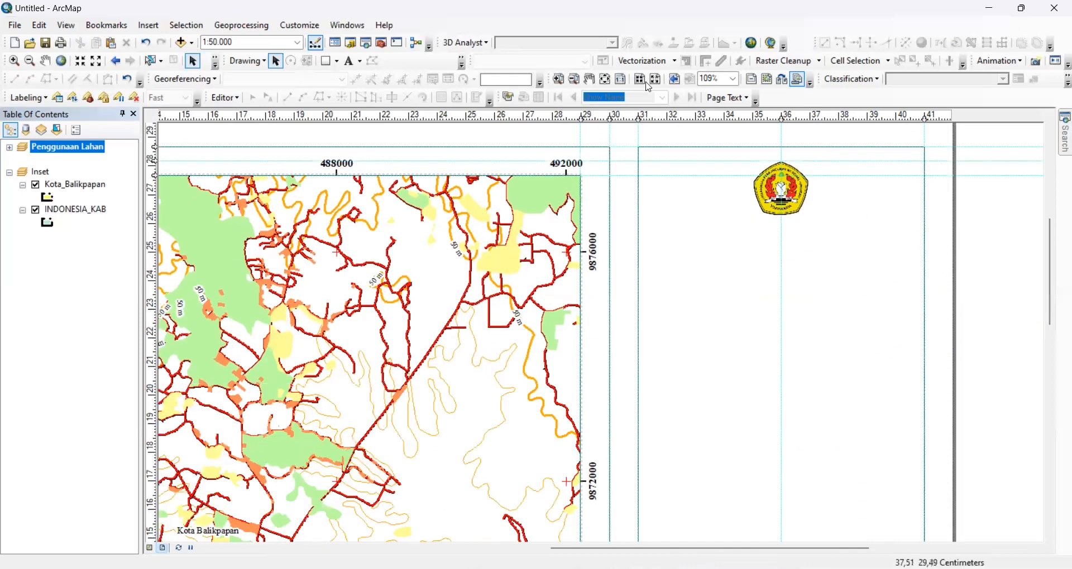
click(349, 61)
click(682, 237)
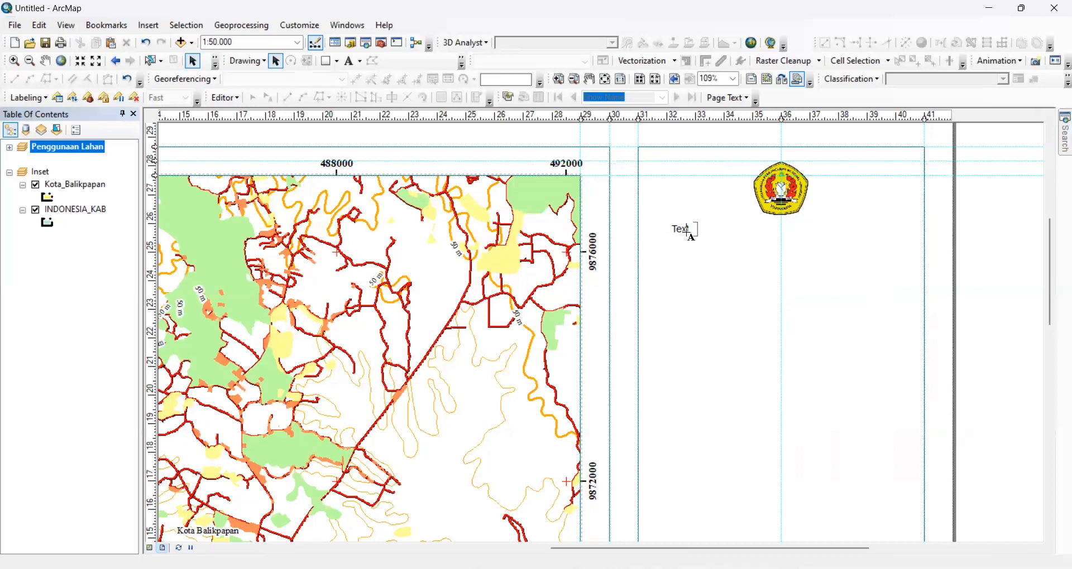
double_click(695, 230)
text(JURUSAN T)
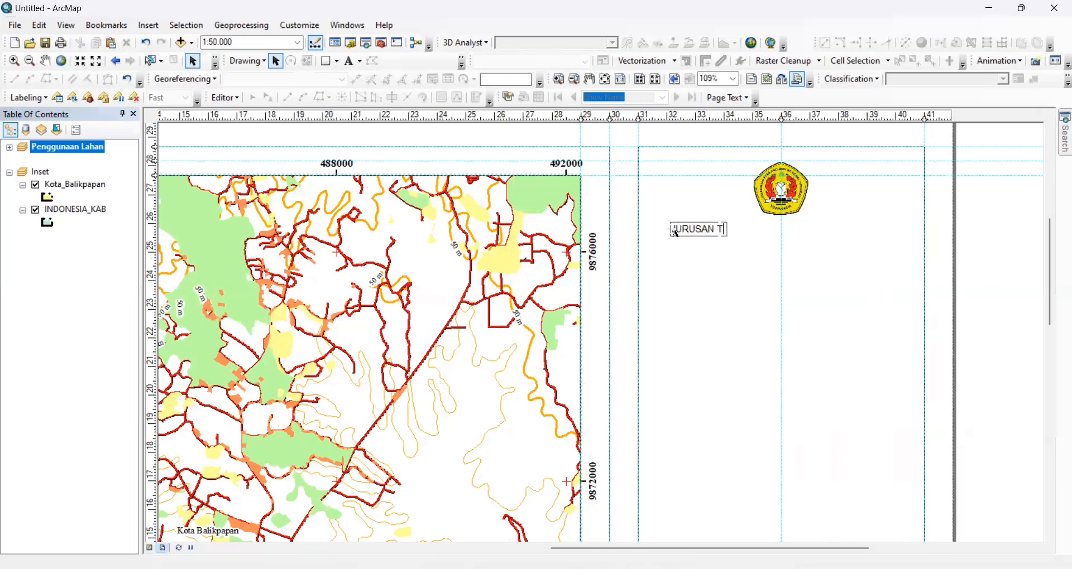
text(EKNIK LINGKUNGAN)
click(671, 229)
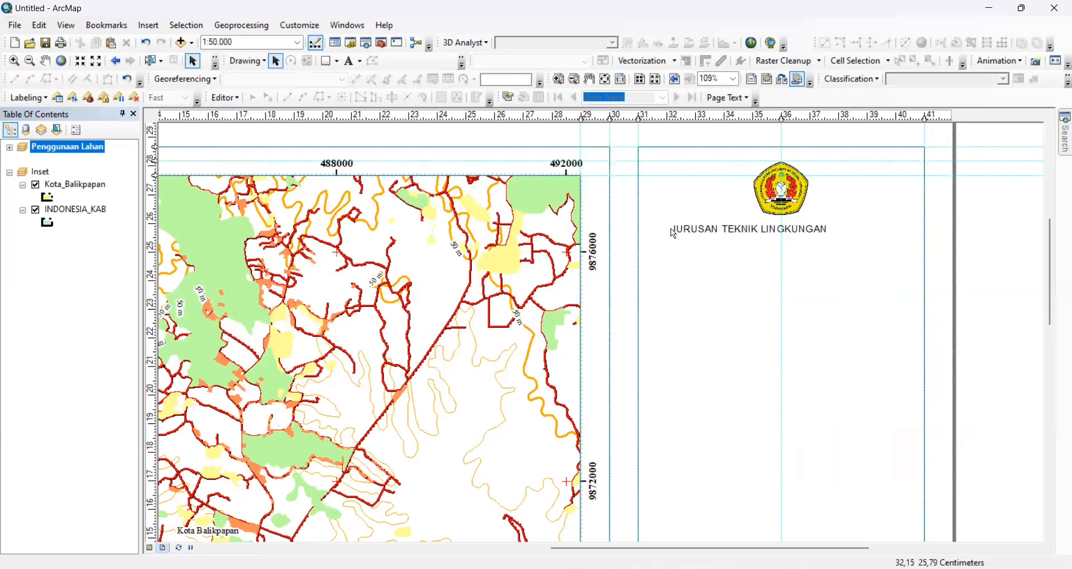
Step: Extend the text below the logo with the lines "FAKULTAS TEKNOLOGI MINERAL", "UPN "VETERAN" YOGYAKARTA" and "2023"
double_click(817, 233)
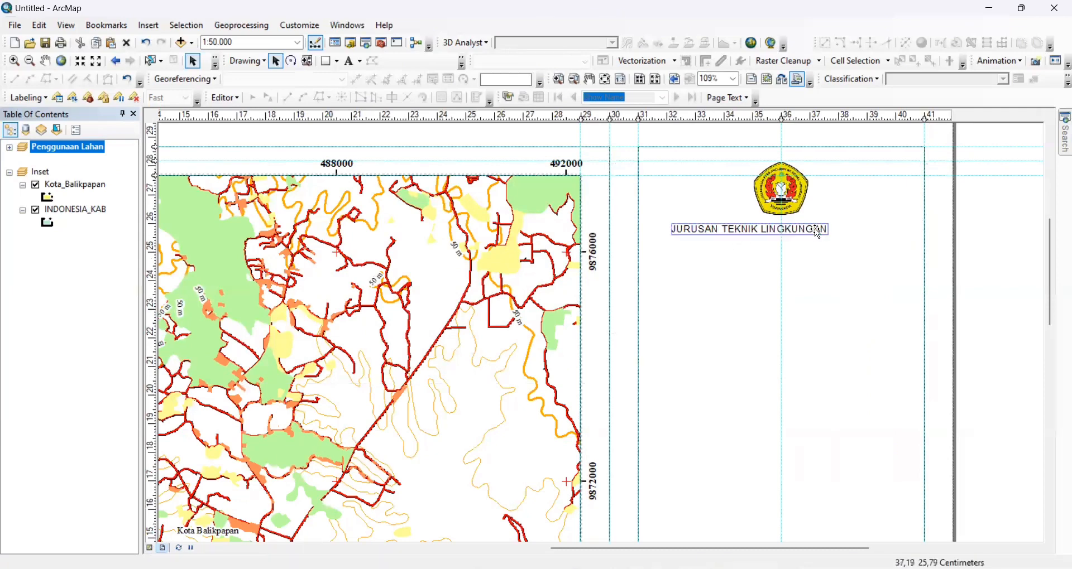
click(607, 233)
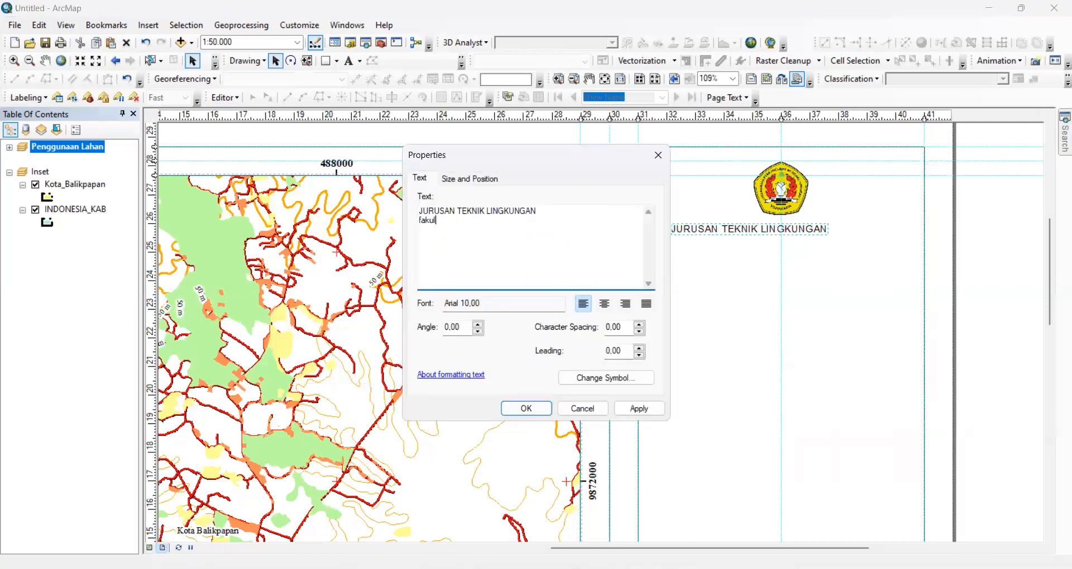
text(FAKULTAS TEKNOLOGI MINERAL UPN )
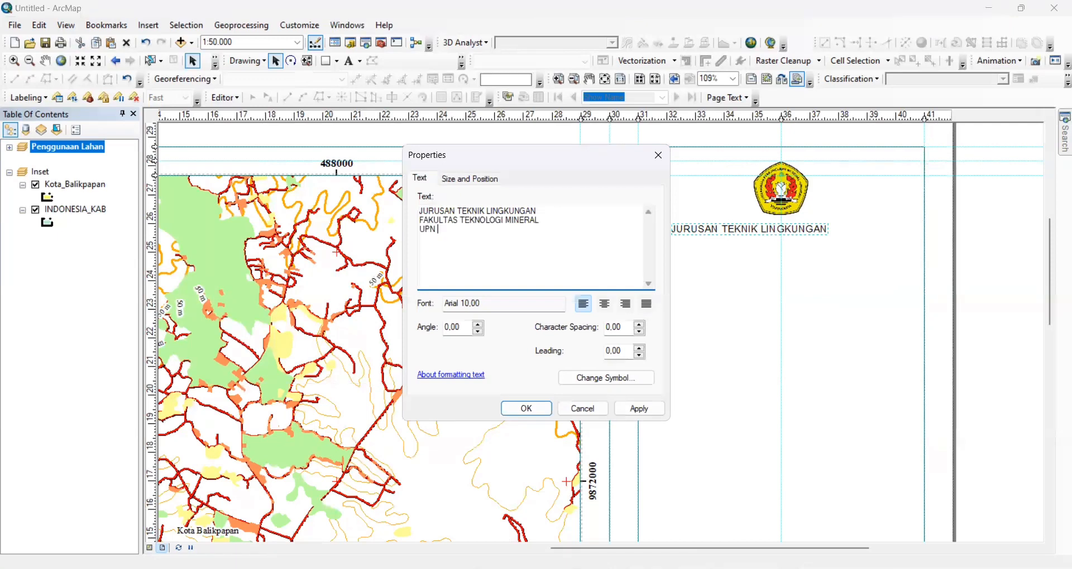
text("VETERAN" YOGYAKARTA)
Step: Try to set the institution text's font to Times New Roman at size 12
click(616, 381)
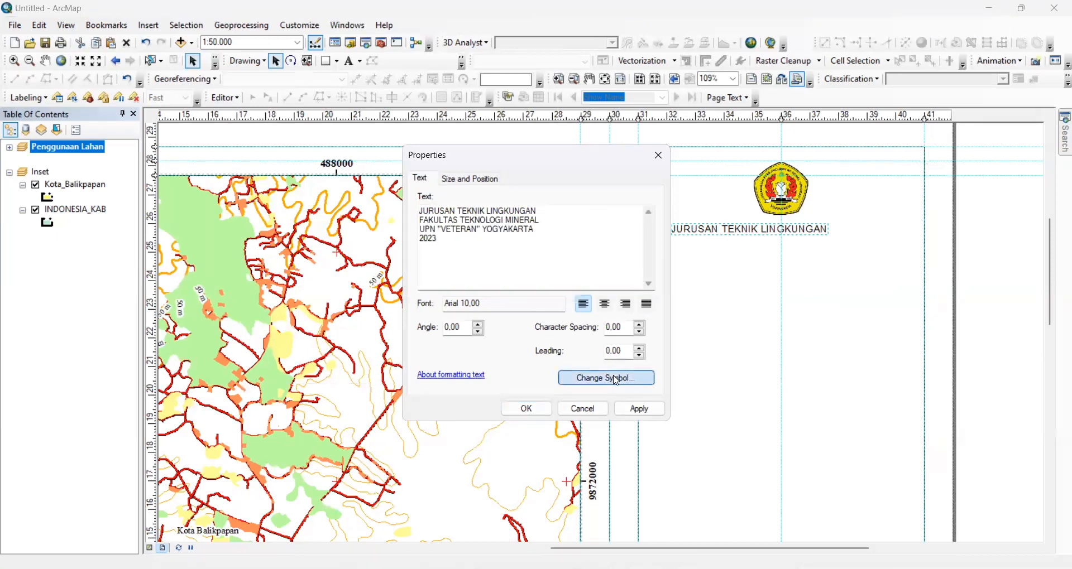
click(694, 263)
text(times)
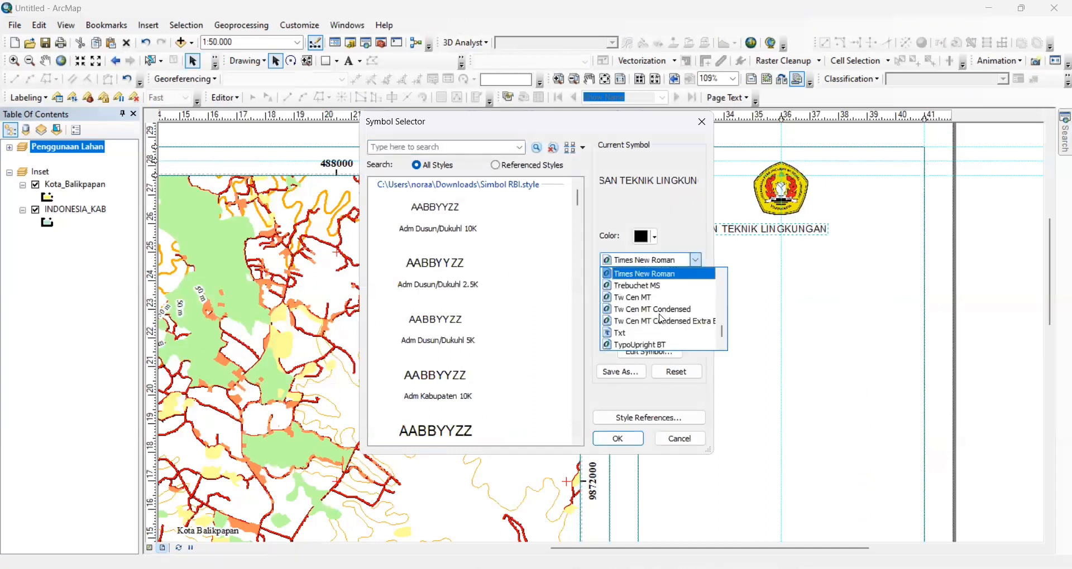
key(Return)
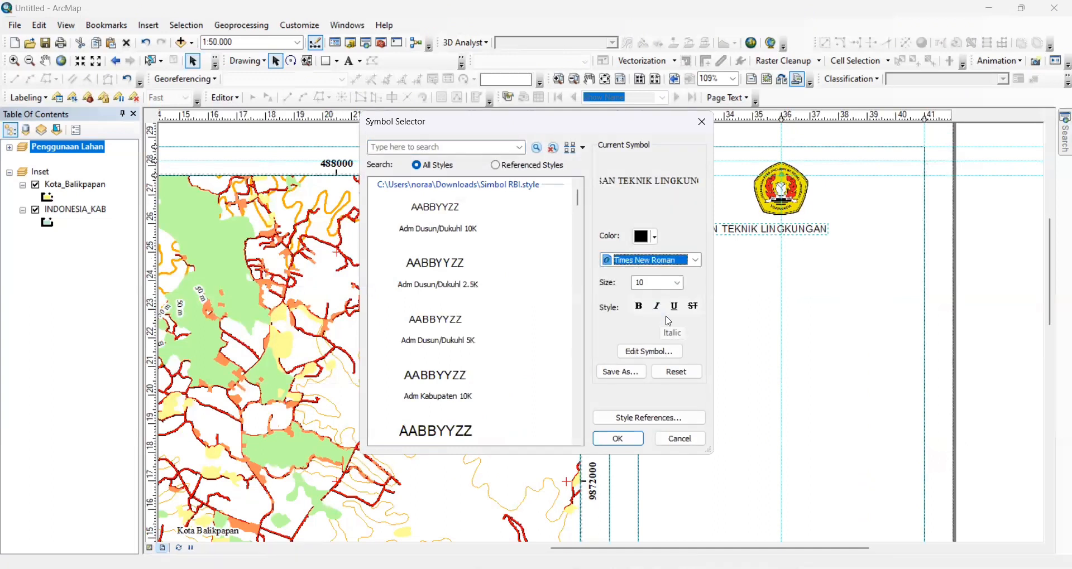
click(676, 283)
click(647, 319)
click(624, 438)
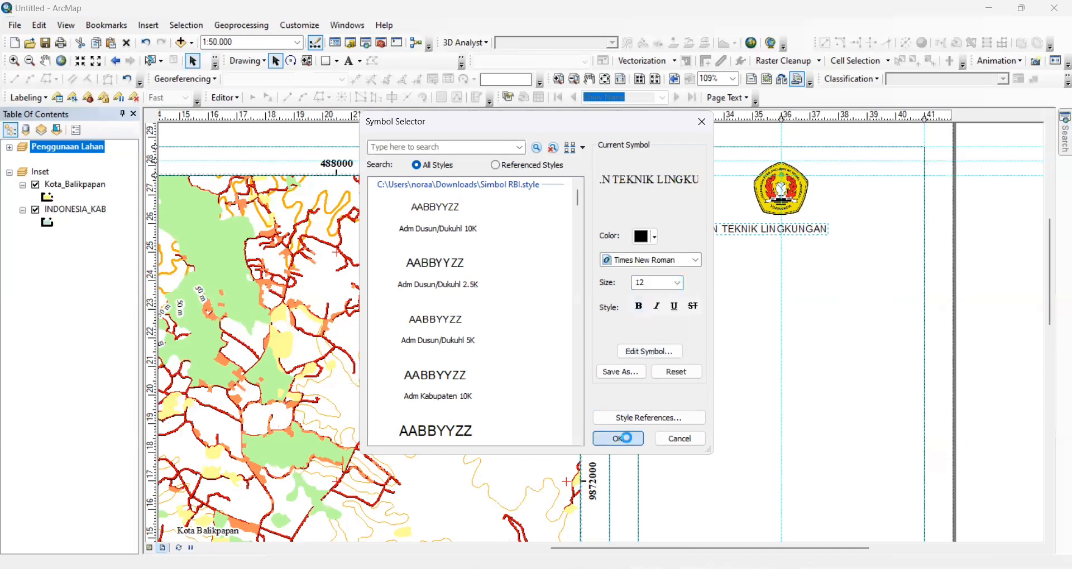
Step: Format the institution text as bold Times New Roman at size 10
click(618, 375)
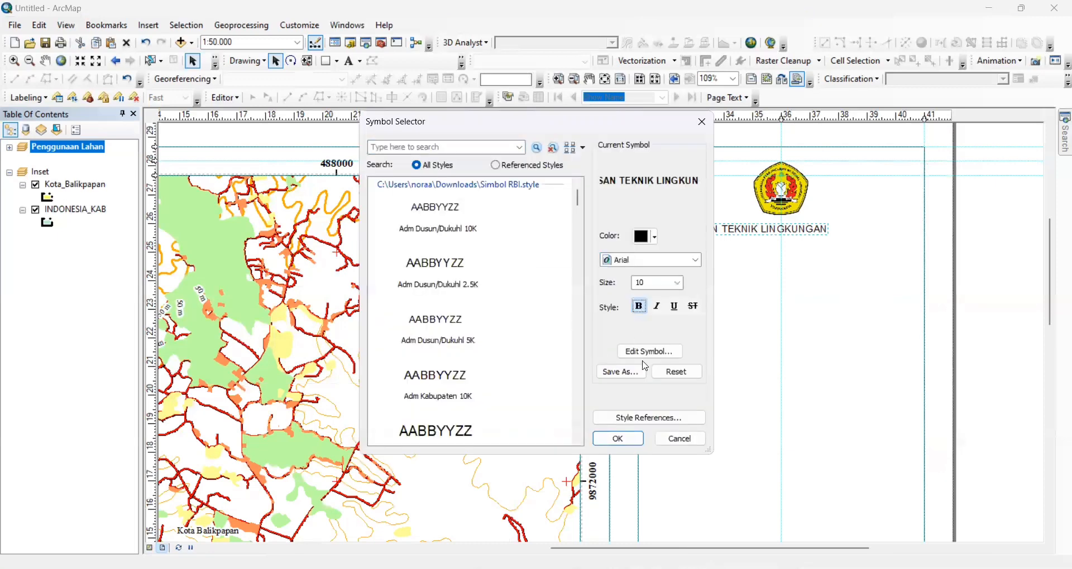
click(618, 438)
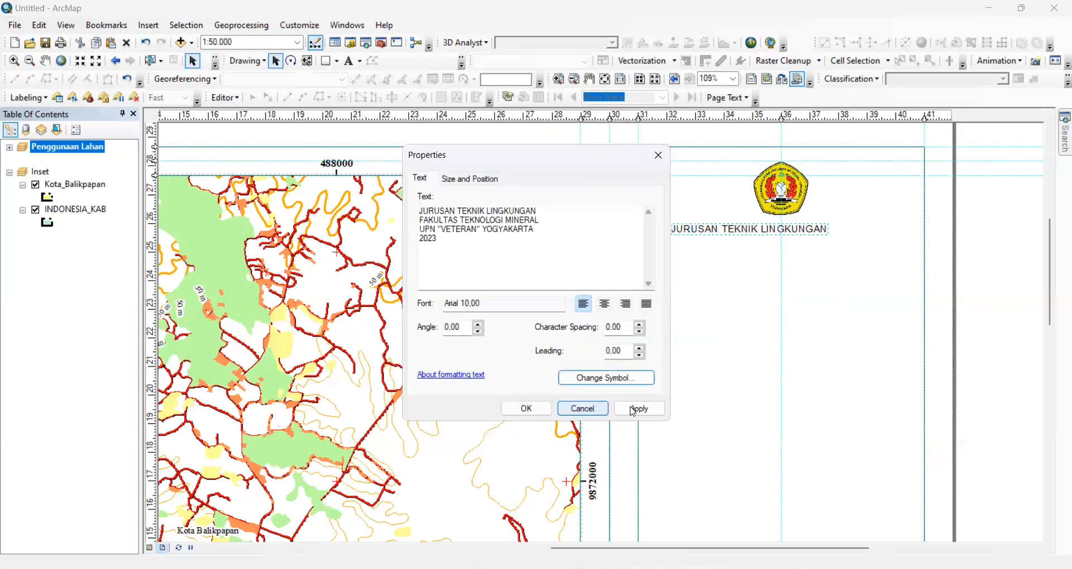
click(594, 378)
click(675, 261)
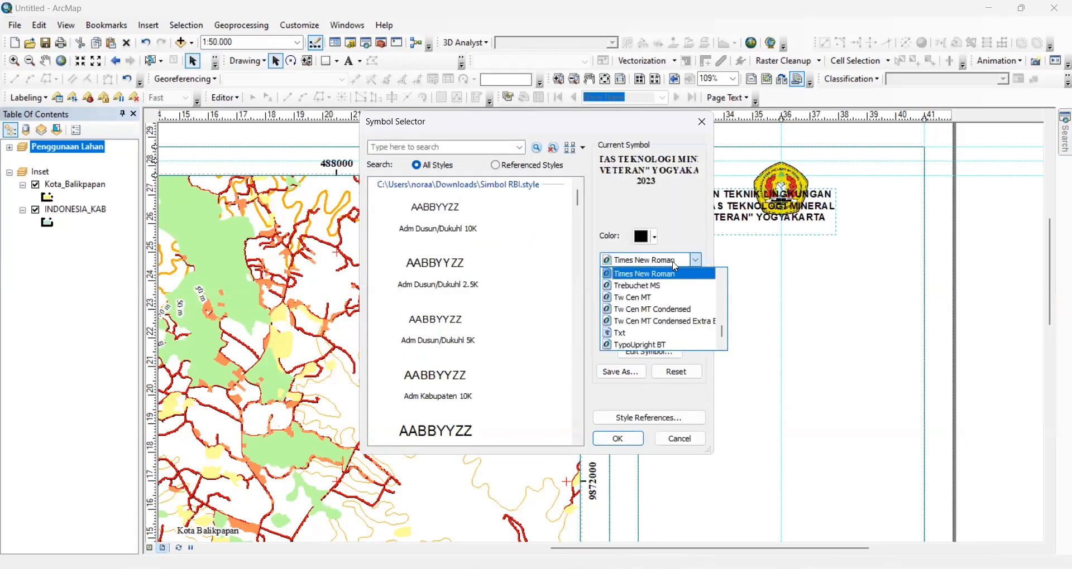
click(662, 274)
click(617, 438)
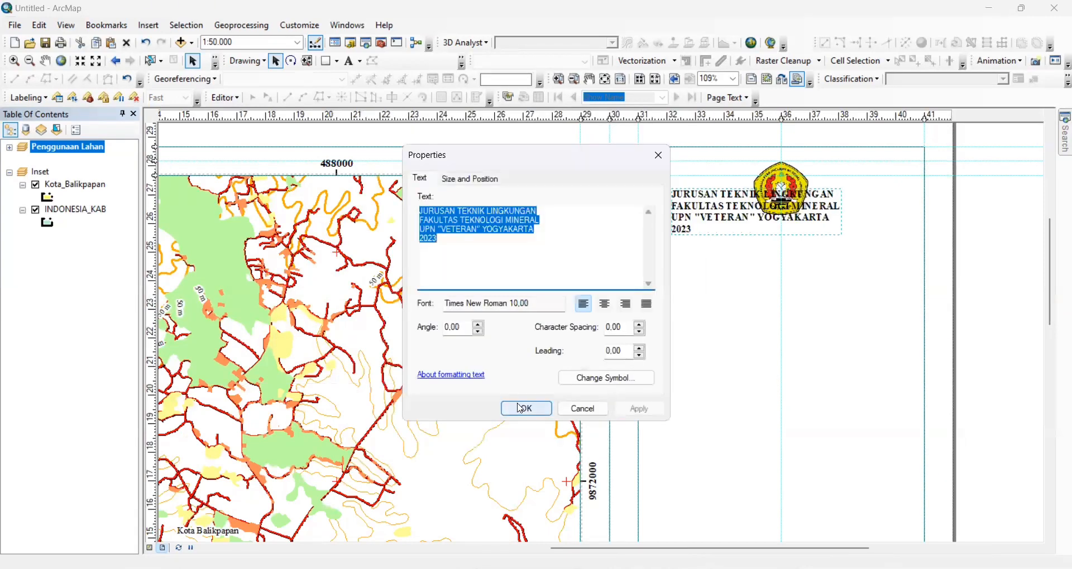
Step: Centre-align the institution text and move the block directly below the logo, centred on the 36 cm guide
click(604, 304)
click(639, 409)
click(527, 409)
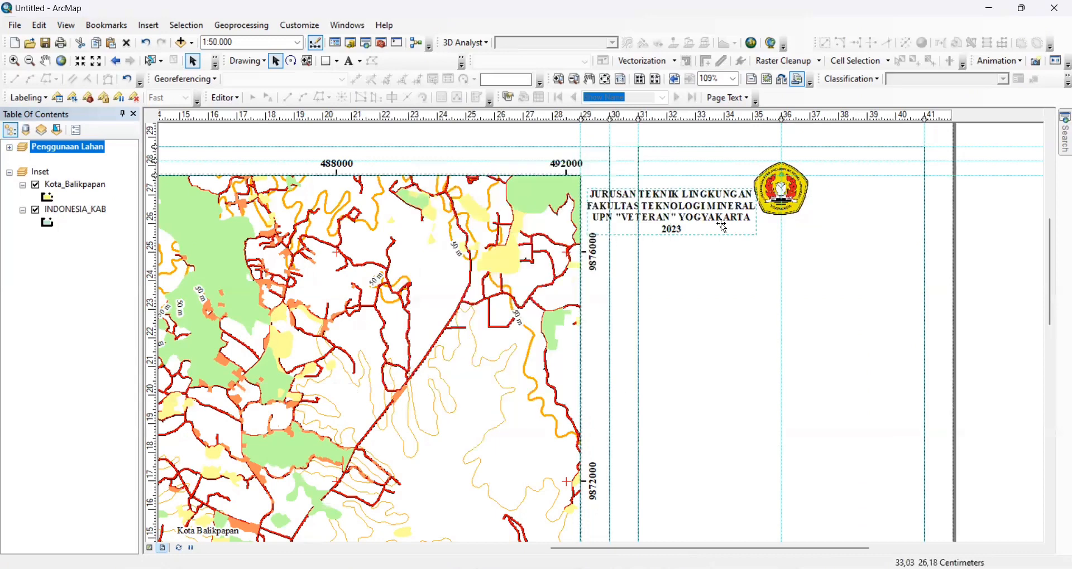
drag(723, 228, 801, 255)
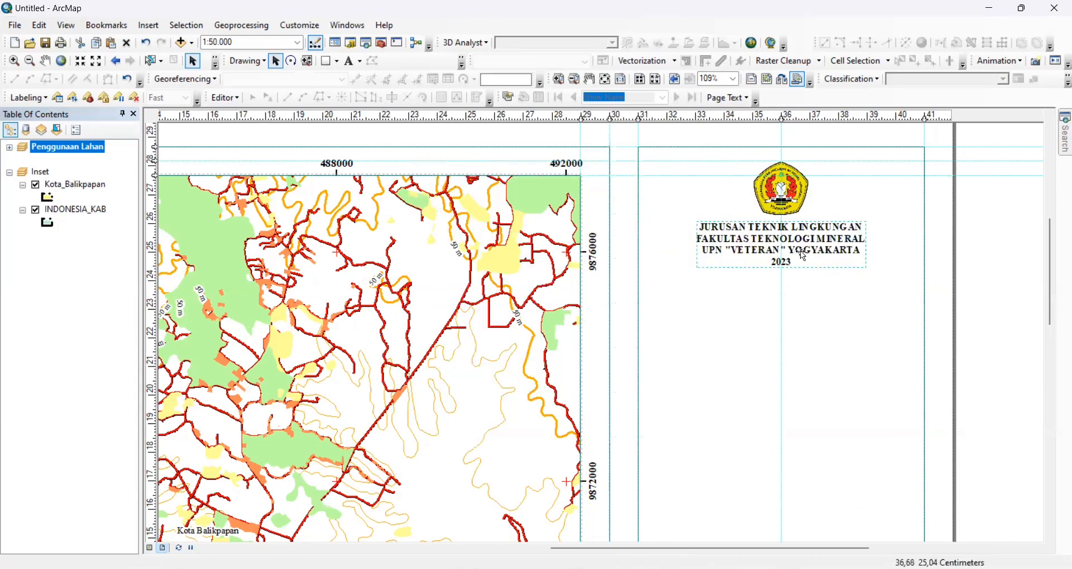
Step: Try character spacings of 1 and 2 on the institution text and restore the spacing to 0
double_click(803, 256)
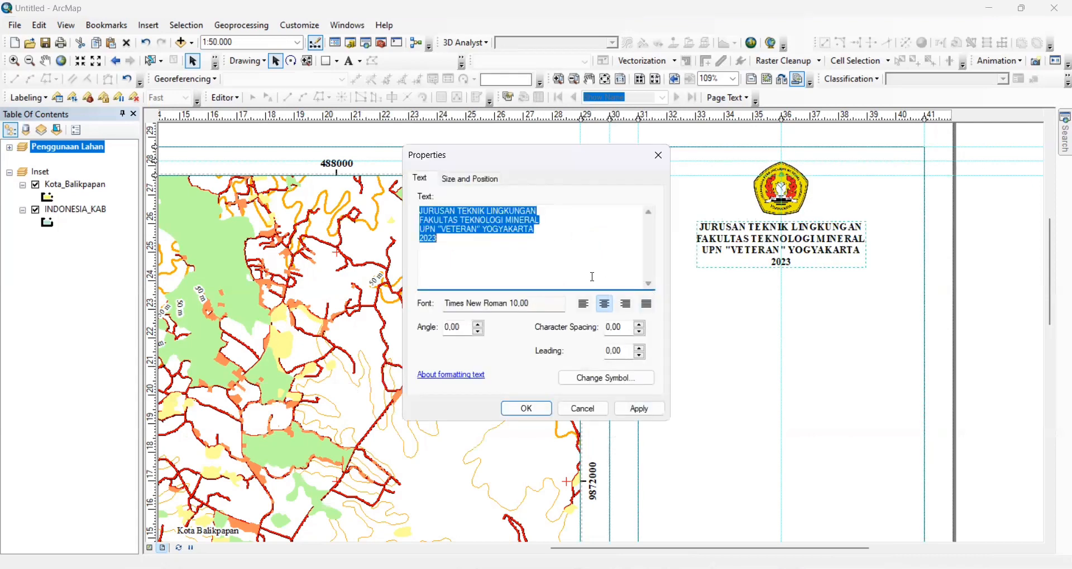
click(639, 324)
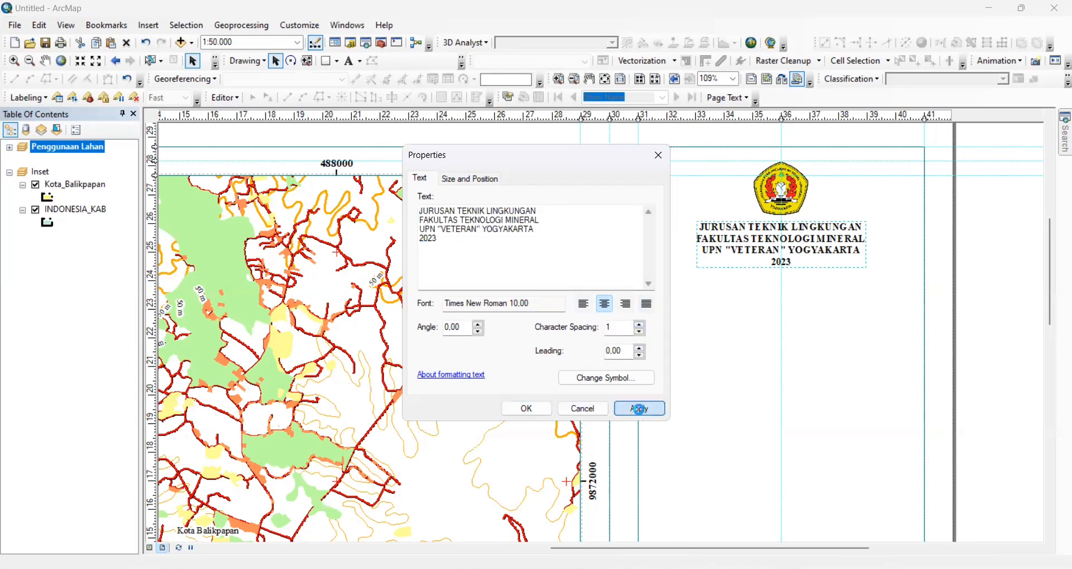
click(638, 408)
double_click(633, 333)
text(0)
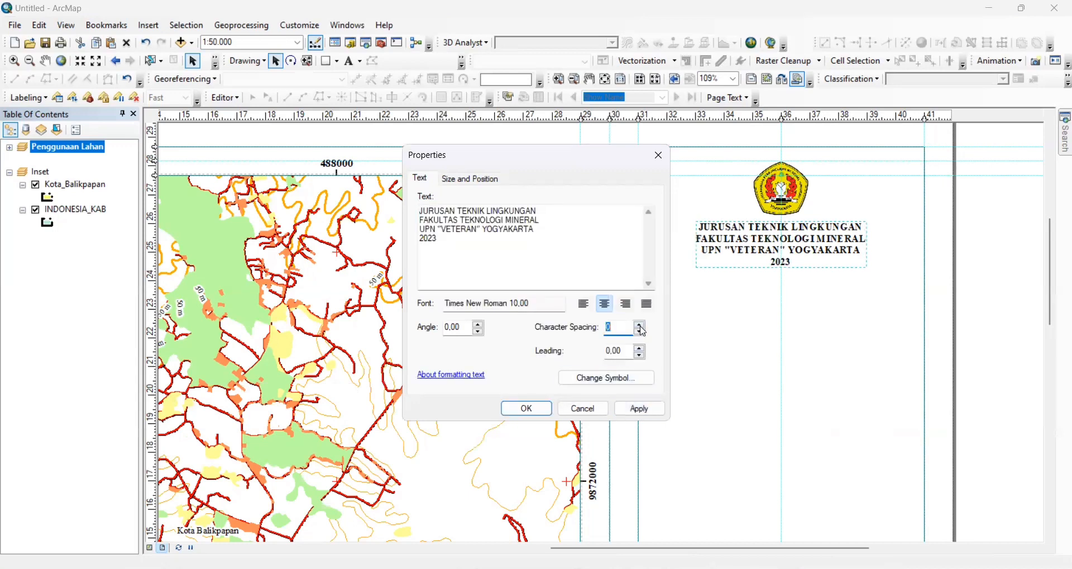
click(639, 408)
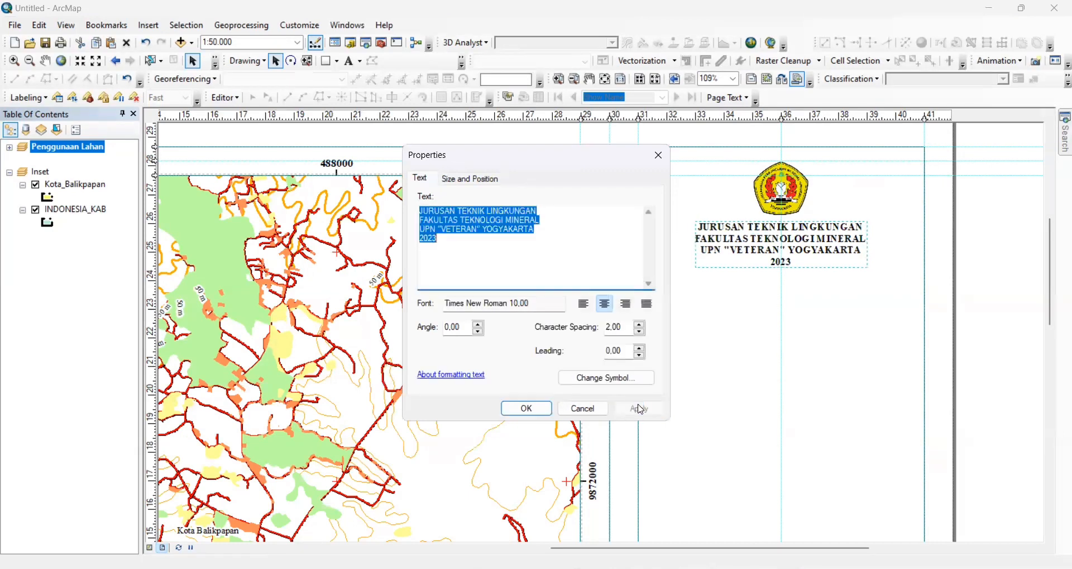
drag(622, 326, 540, 320)
text(1)
key(Return)
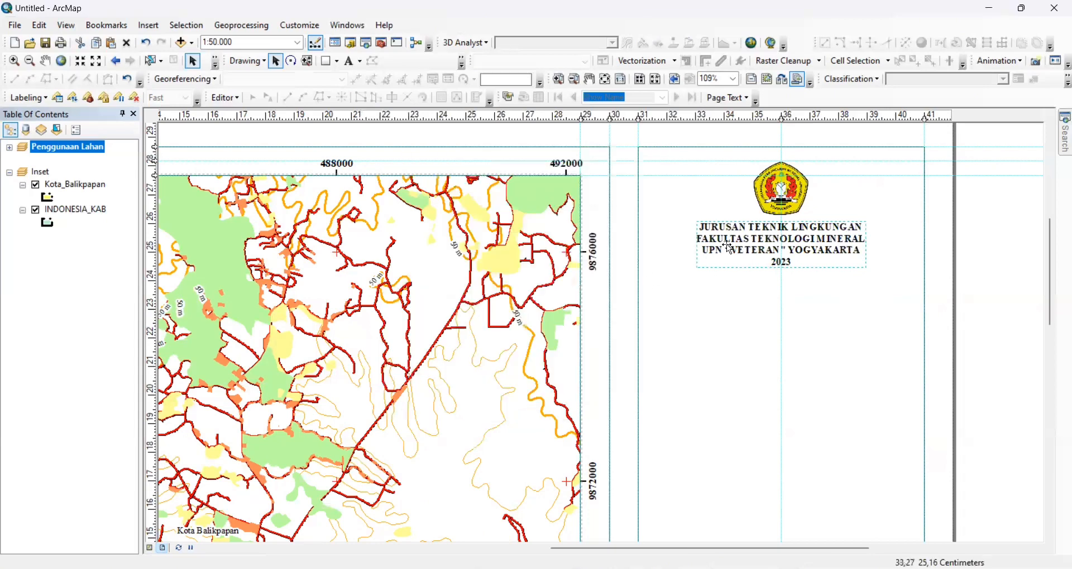
Step: Try a leading of 1 on the institution text and restore the leading to 0
double_click(729, 247)
click(643, 349)
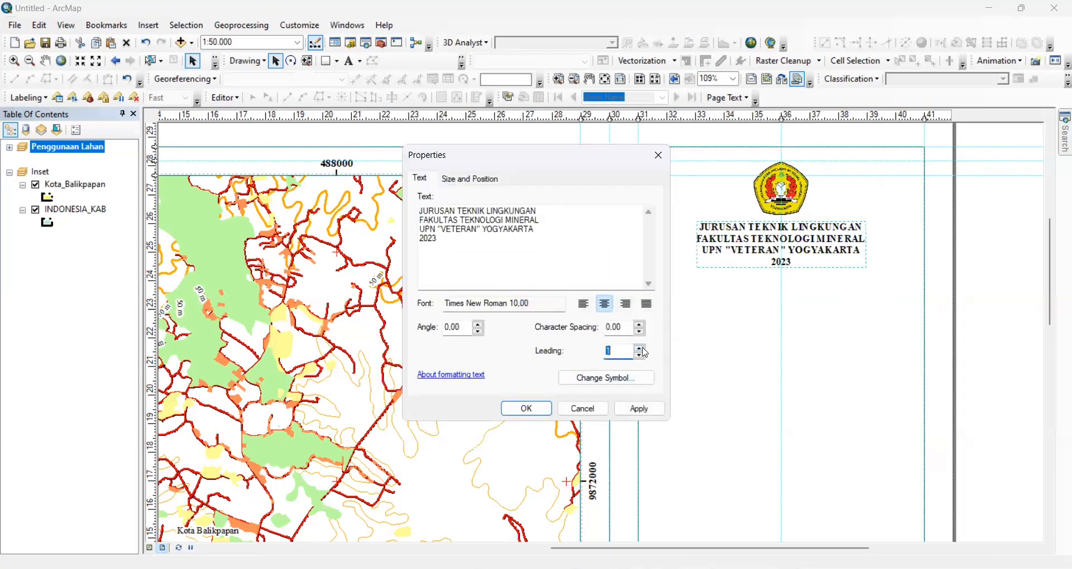
click(634, 409)
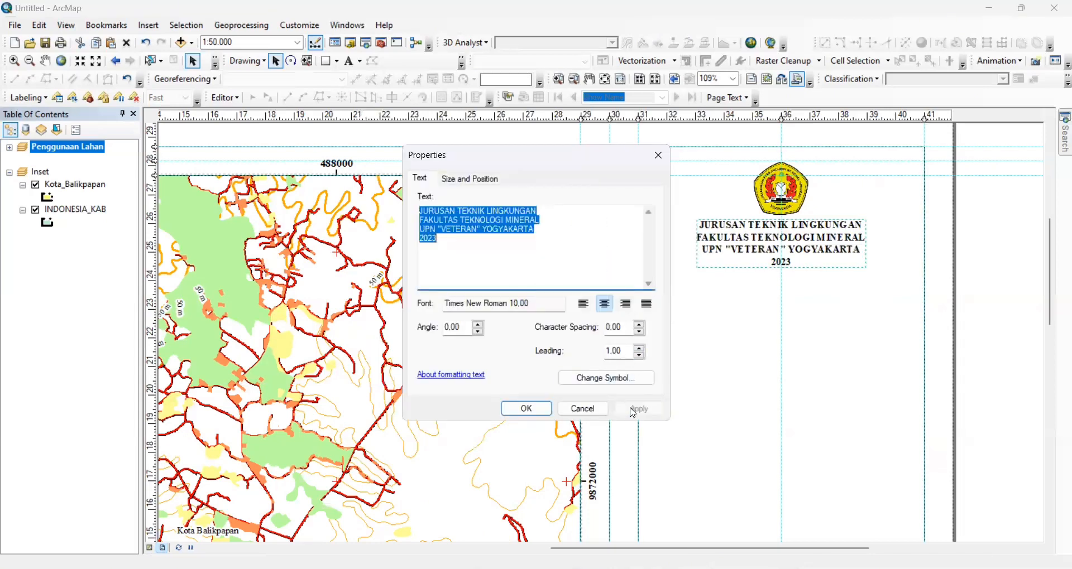
click(639, 356)
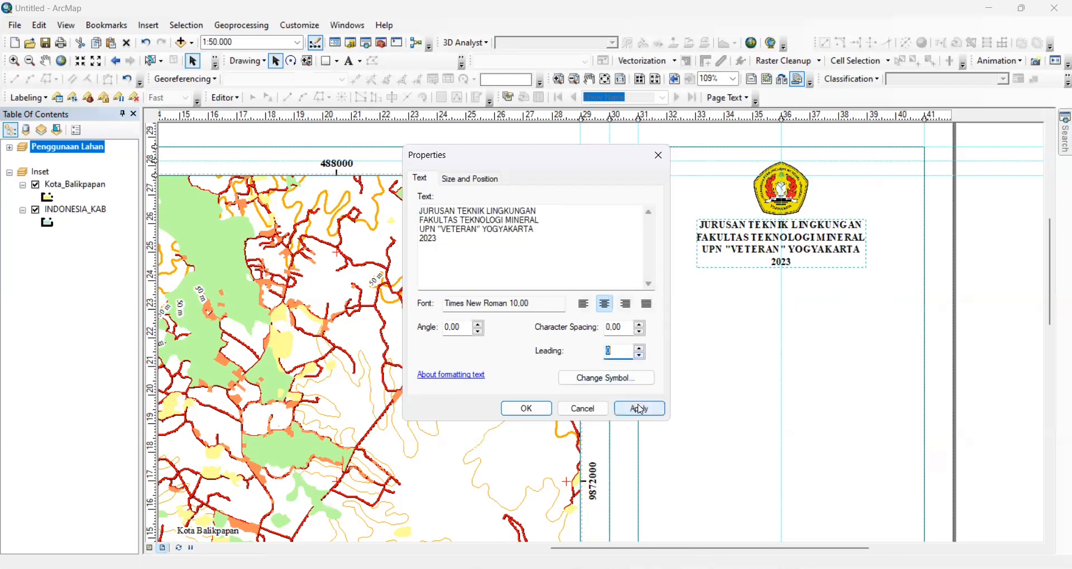
click(639, 408)
click(526, 408)
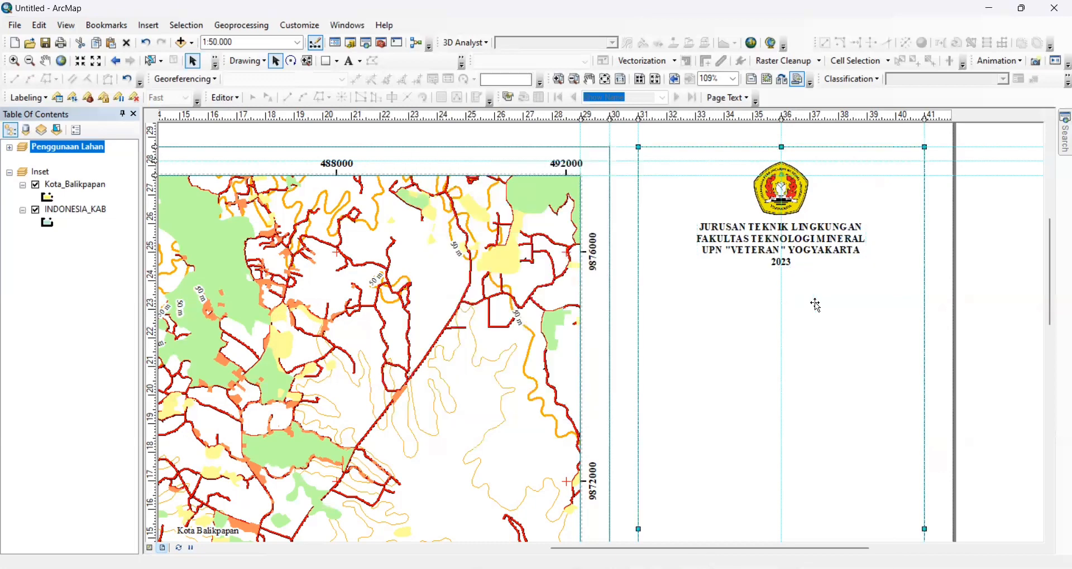
Step: Add a horizontal guide at 24 cm and draw a 10 cm divider line along it across the side box below the institution text
click(154, 264)
drag(152, 265, 149, 278)
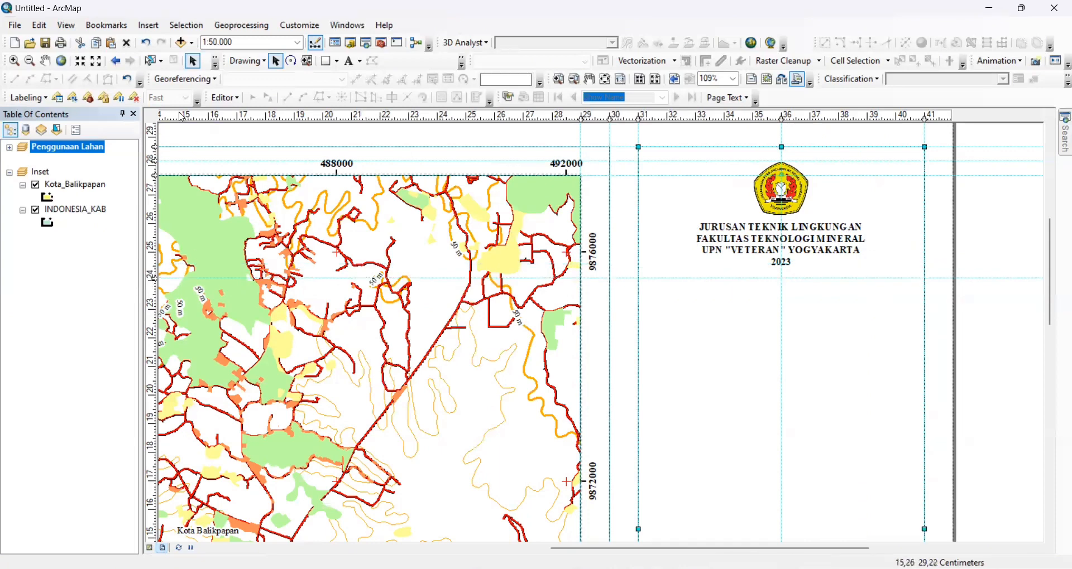
click(337, 61)
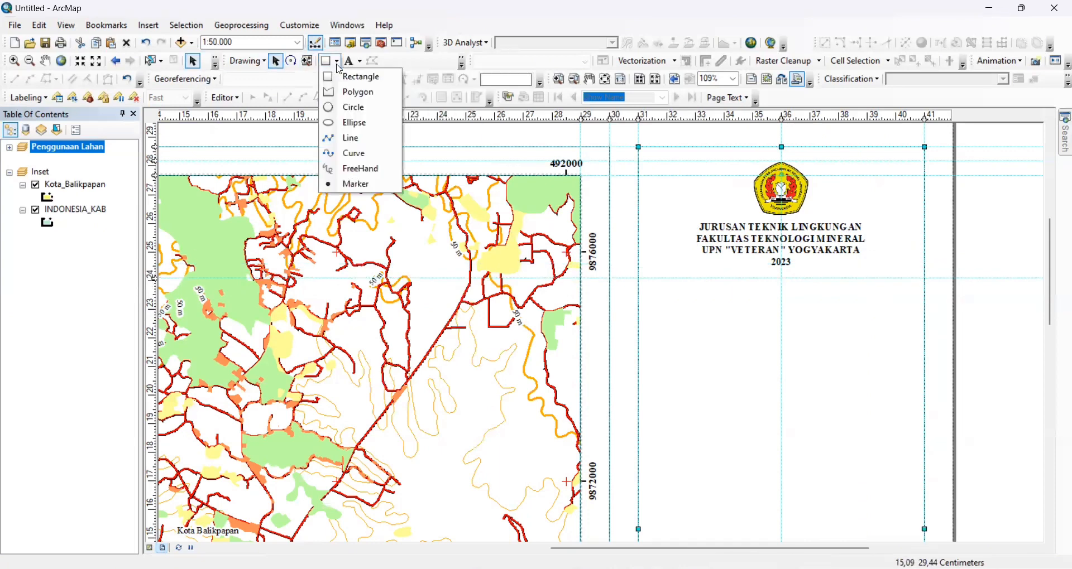
click(353, 143)
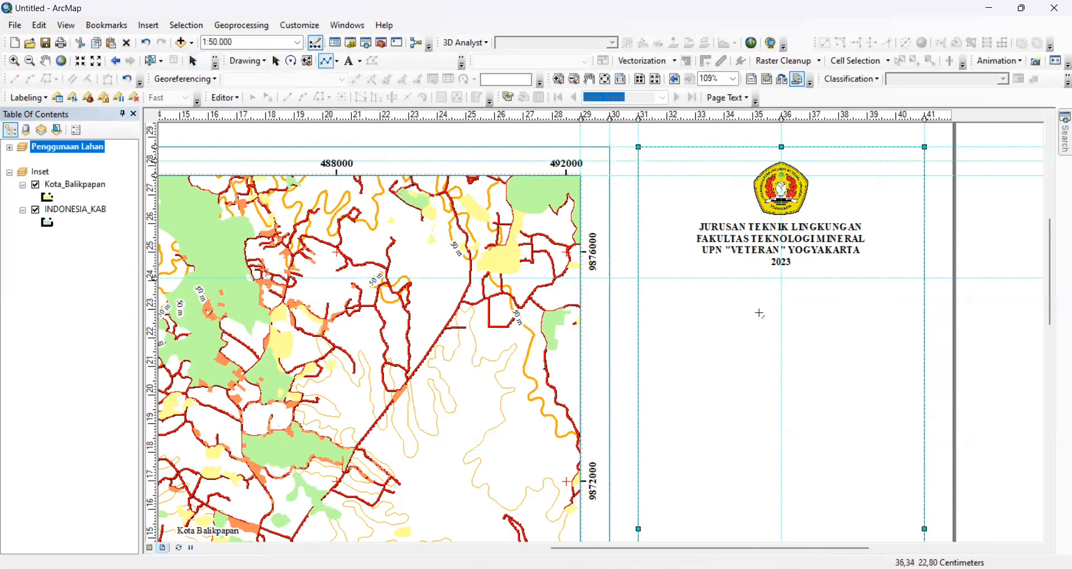
click(639, 278)
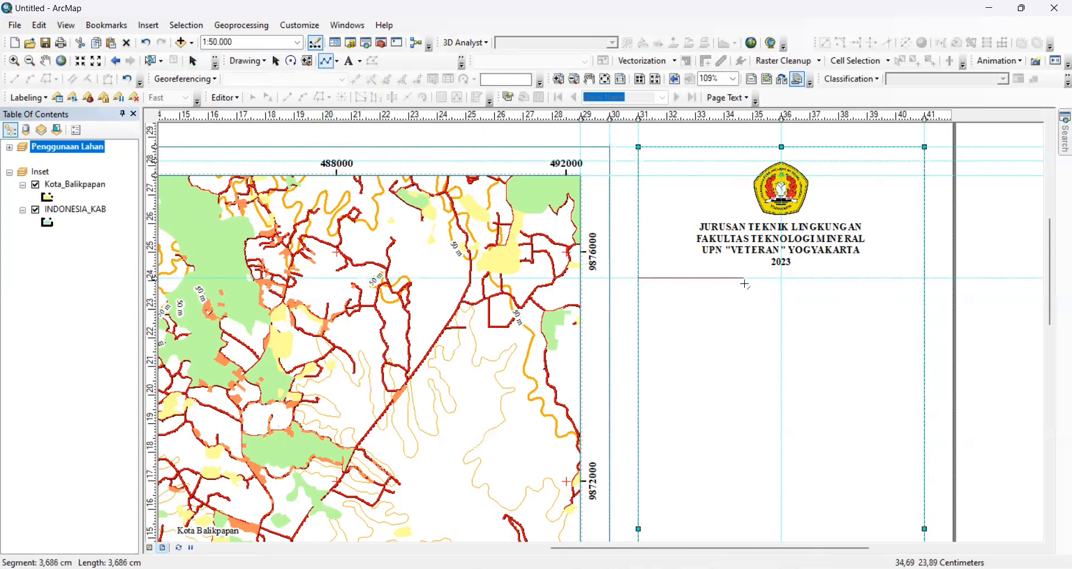
click(924, 278)
double_click(923, 277)
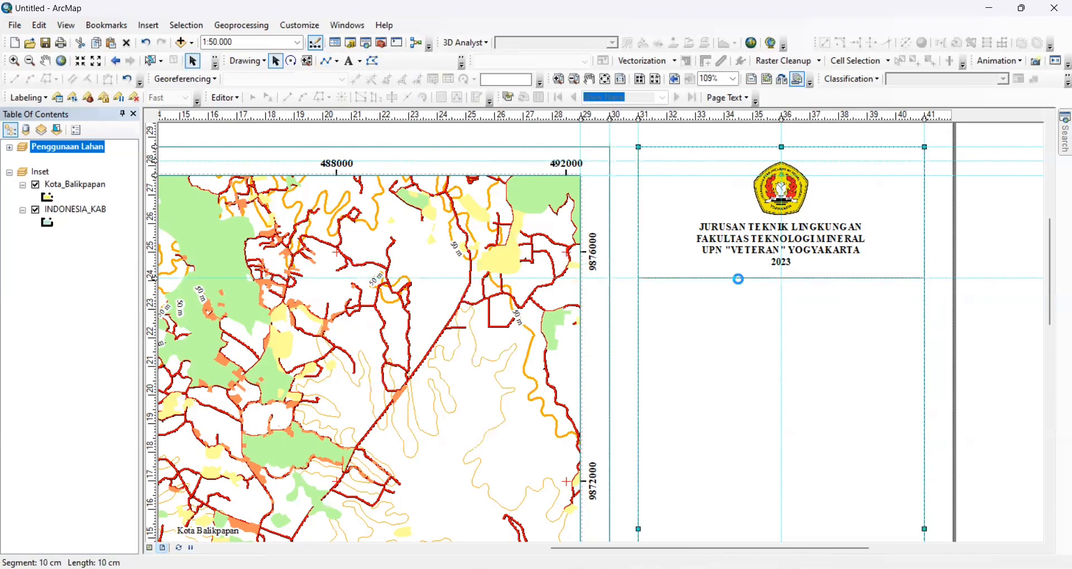
Step: Set the divider line's colour to black and remove the horizontal guide at 24 cm
double_click(738, 278)
click(483, 230)
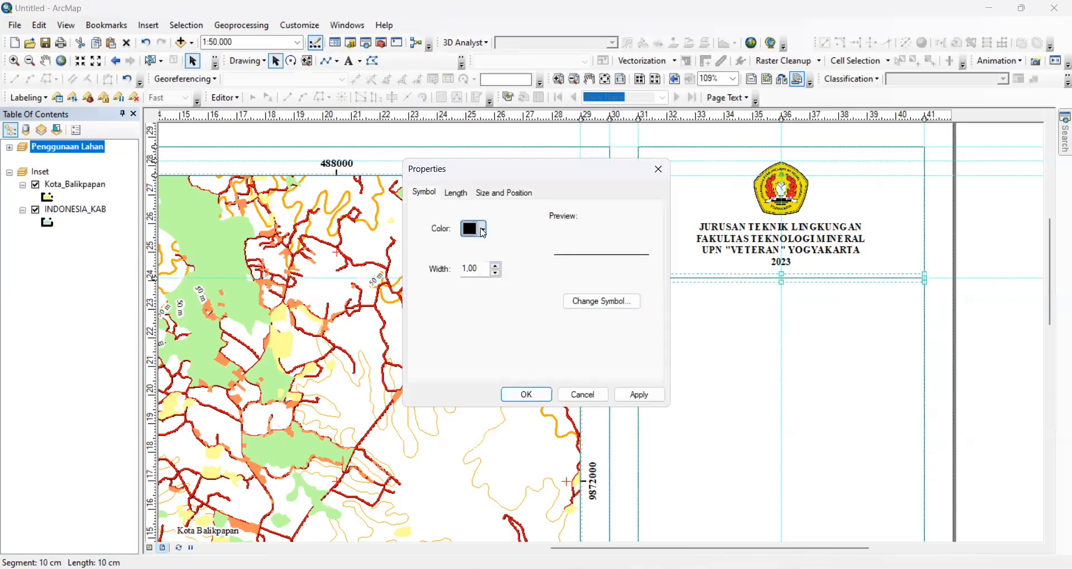
click(471, 377)
click(547, 394)
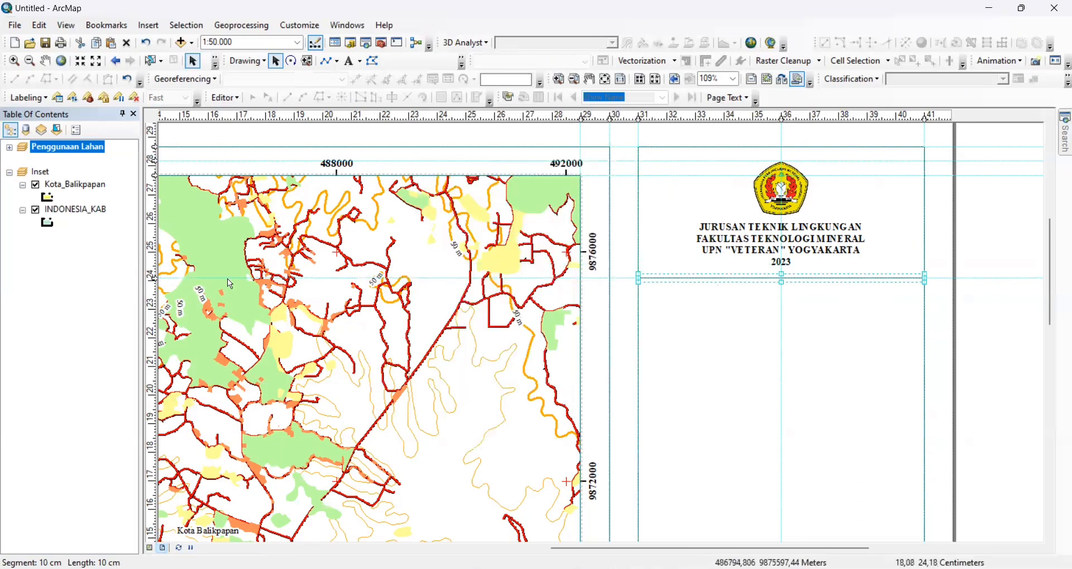
click(722, 326)
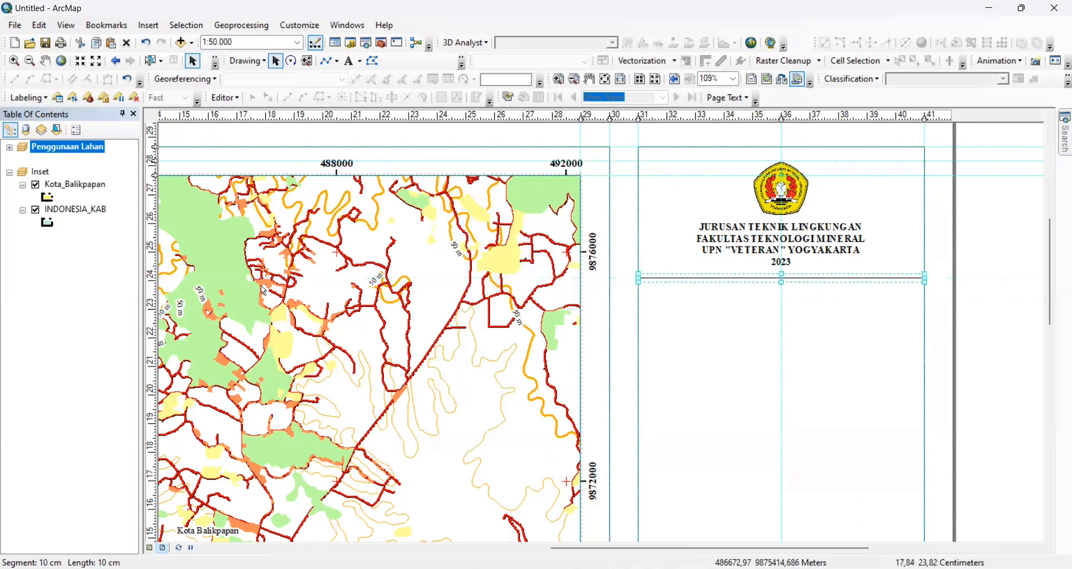
click(948, 272)
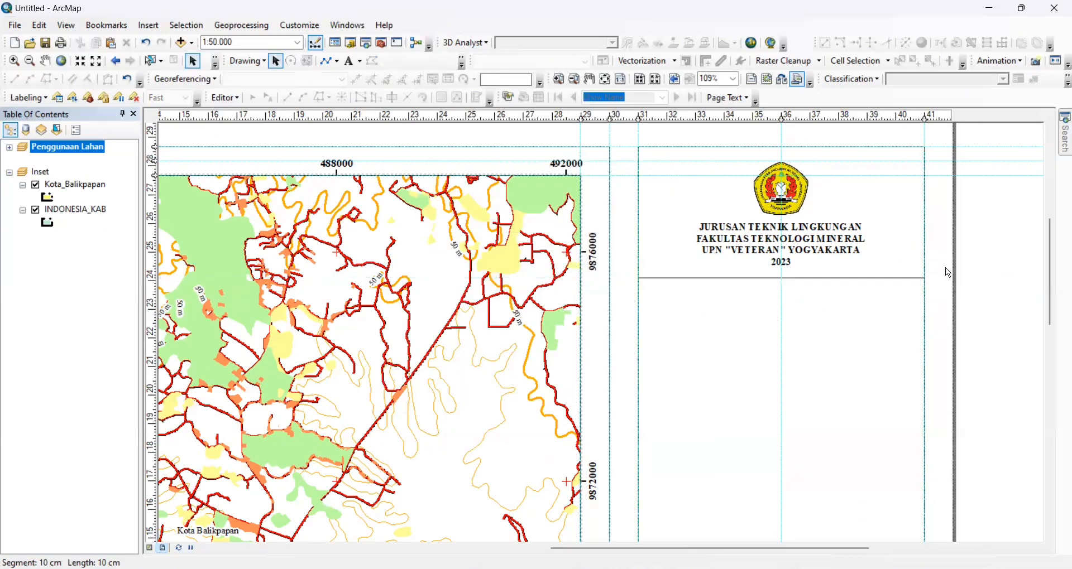
Step: Add a text element reading "PETA PENGGUNAAN LAHAN" below the divider line in the side box
scroll(949, 263, up, 3)
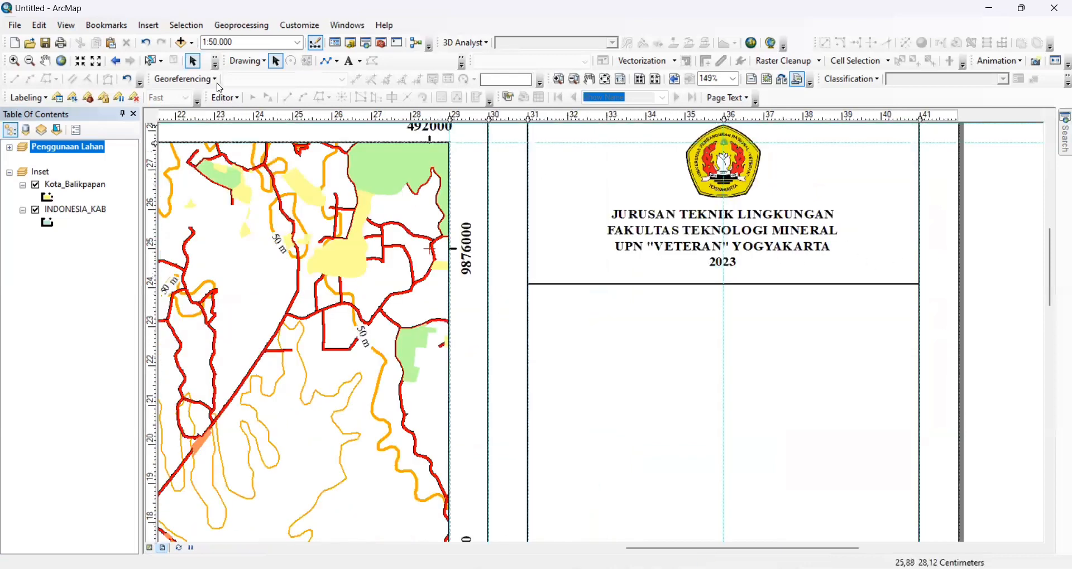
click(352, 61)
click(596, 306)
text(PETA PENGGUNAAN LAHAN)
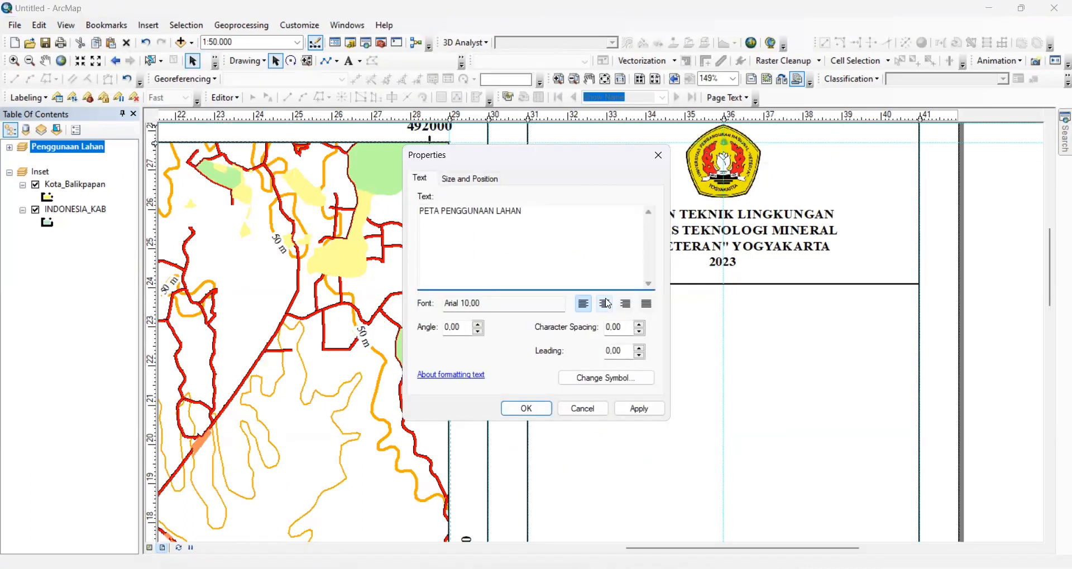
Step: Format the map title as bold Times New Roman at size 14 and centre it on the 36 cm guide just below the divider
click(607, 381)
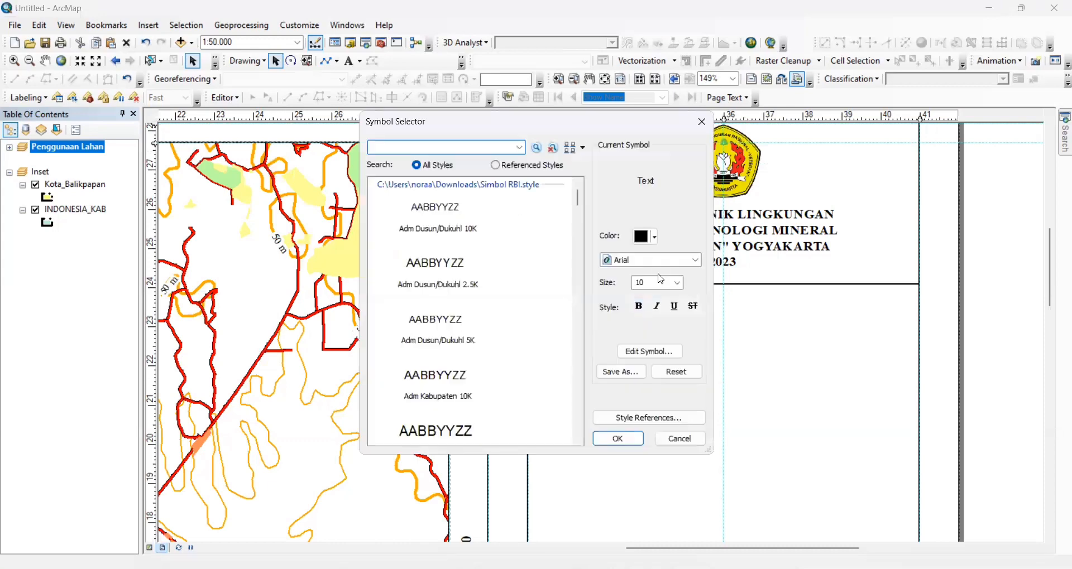
click(664, 265)
text(ti)
click(665, 273)
click(656, 282)
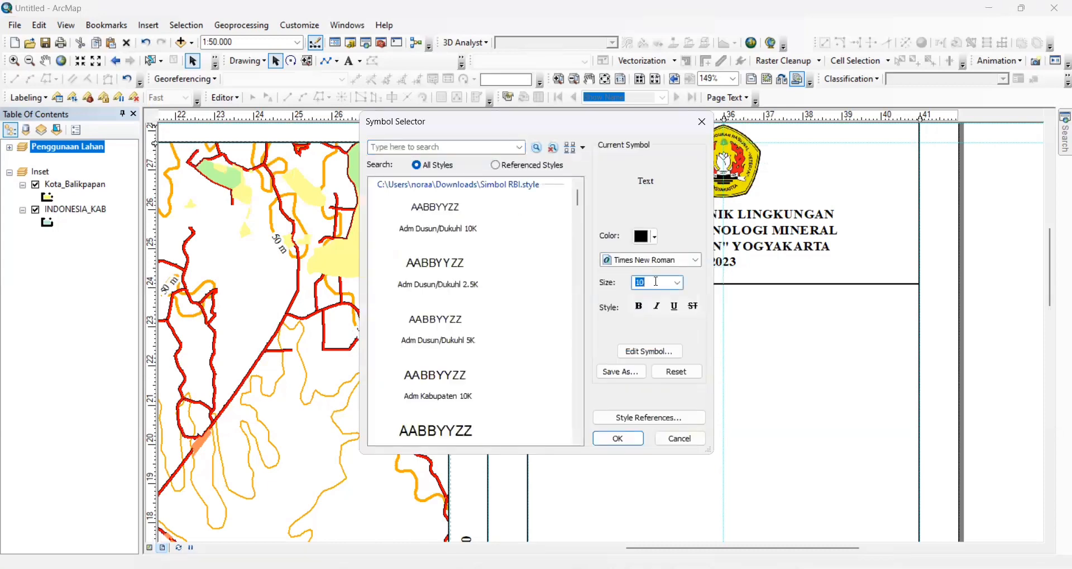
text(14)
click(631, 438)
click(638, 411)
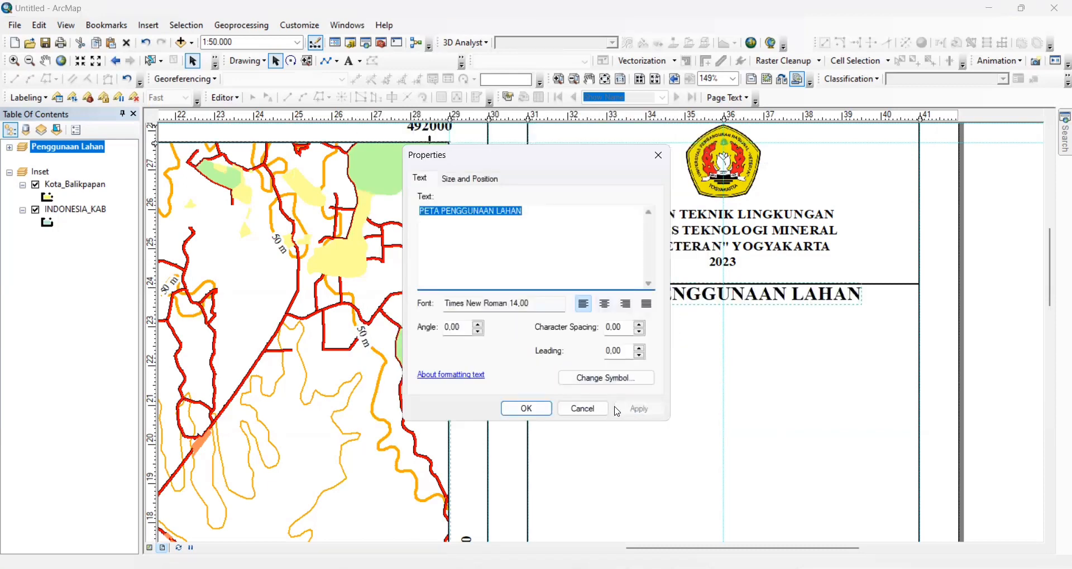
click(536, 409)
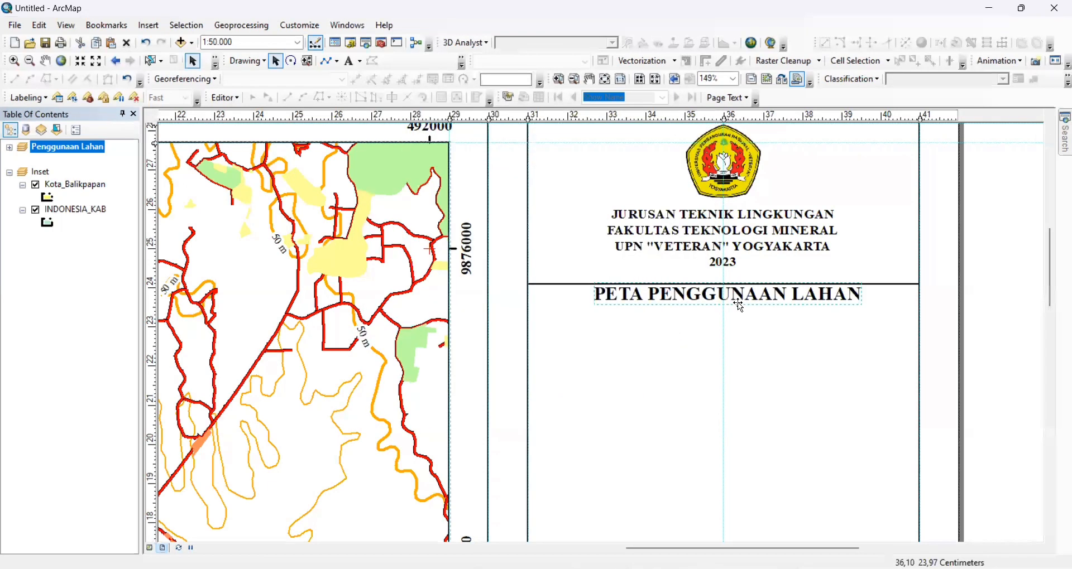
drag(737, 302, 739, 307)
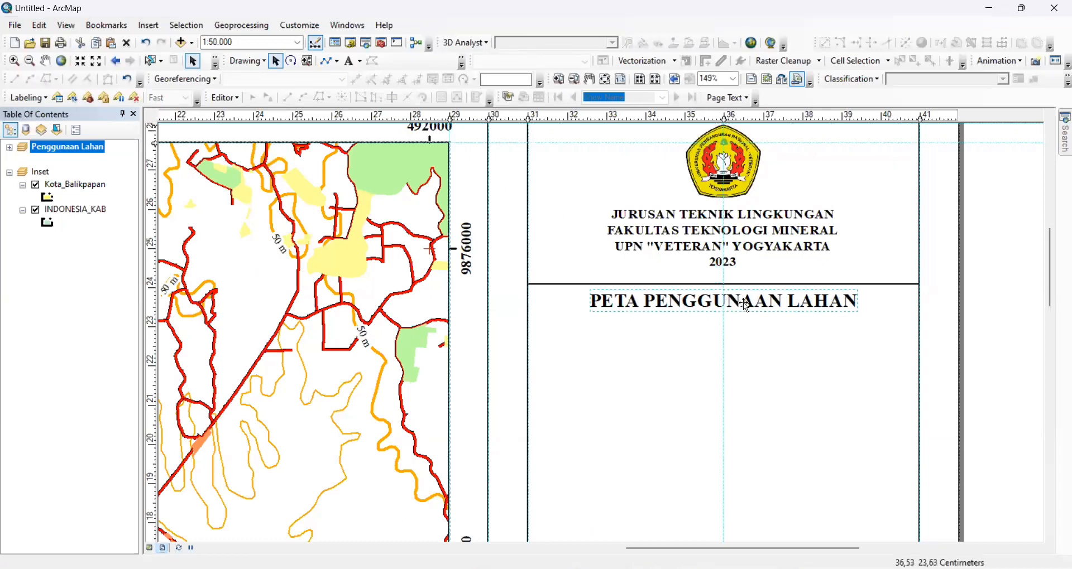
Step: Add a text element reading "Kelurahan GunungBahagia, Kecamatan Balikpapan Selatan" below the map title
click(353, 61)
click(632, 370)
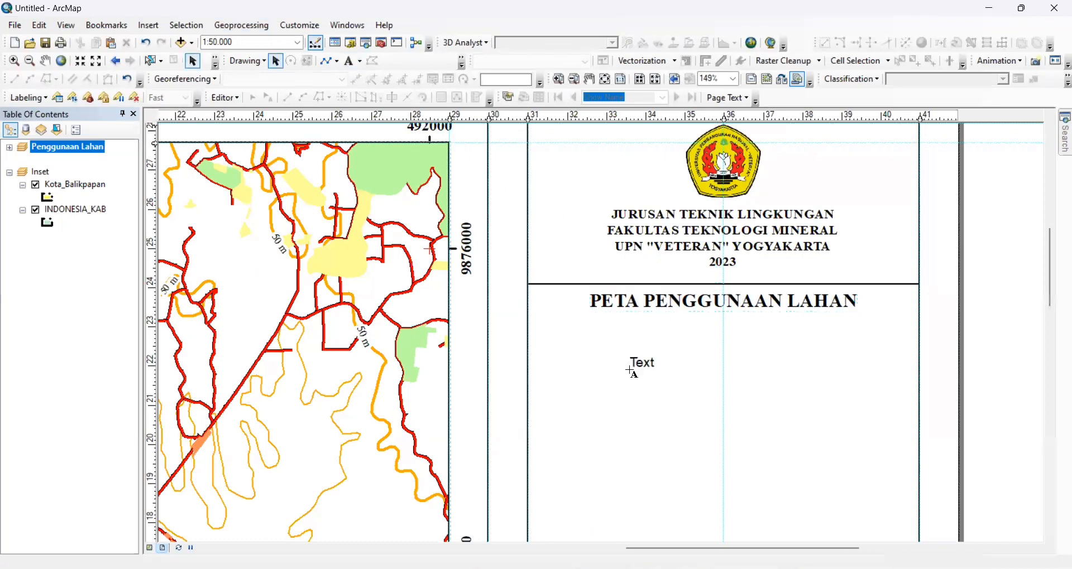
double_click(640, 360)
text(Kota Balikpapan)
key(ctrl+a)
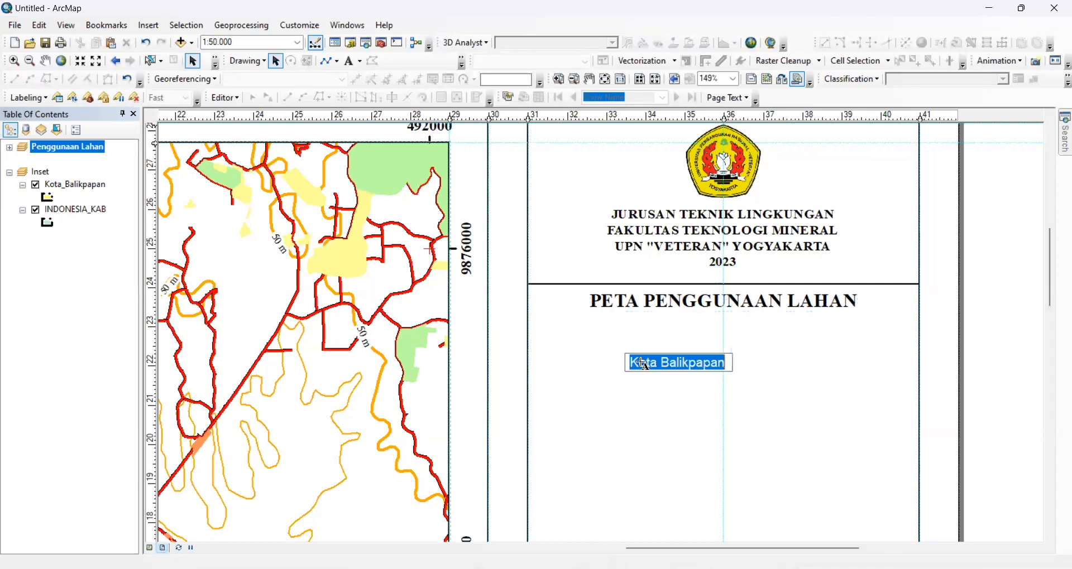
key(BackSpace)
text(Kecama)
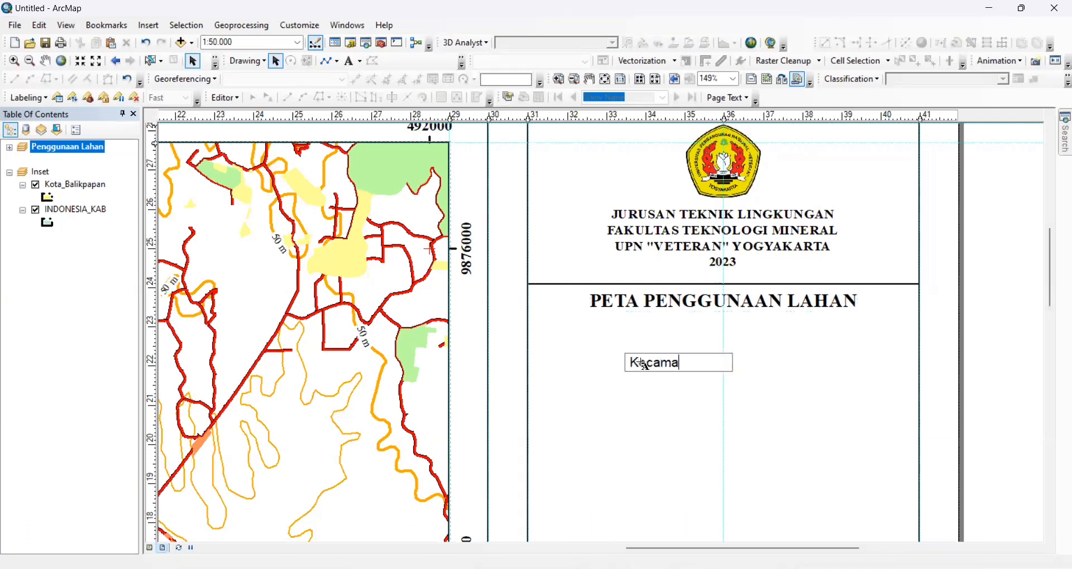
key(BackSpace)
key(BackSpace)
key(BackSpace)
key(BackSpace)
key(BackSpace)
text(lurahan Gunung Baha)
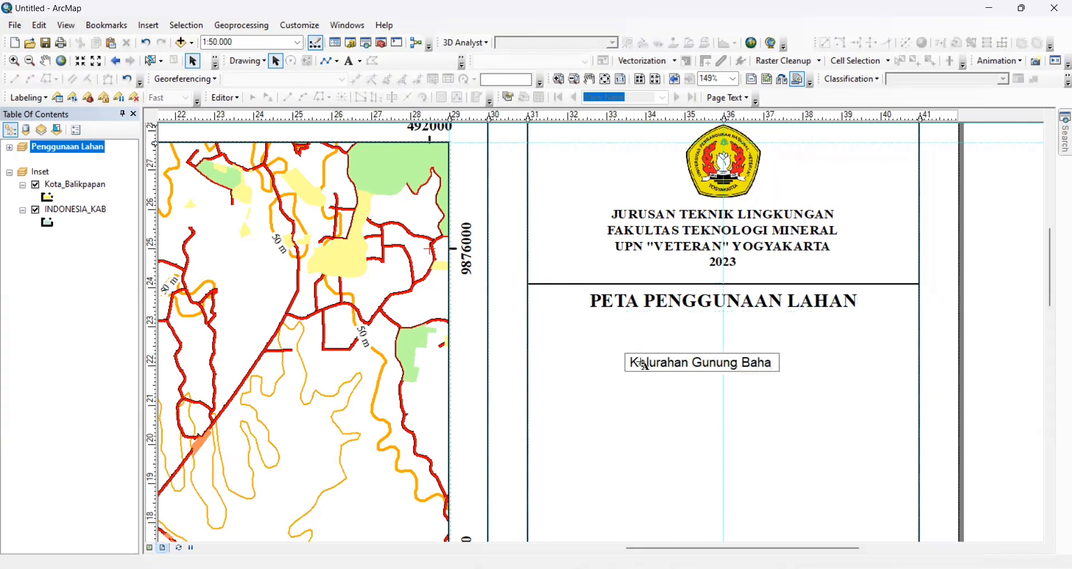
key(BackSpace)
key(BackSpace)
key(BackSpace)
key(BackSpace)
key(BackSpace)
text(Bahagia, Ke)
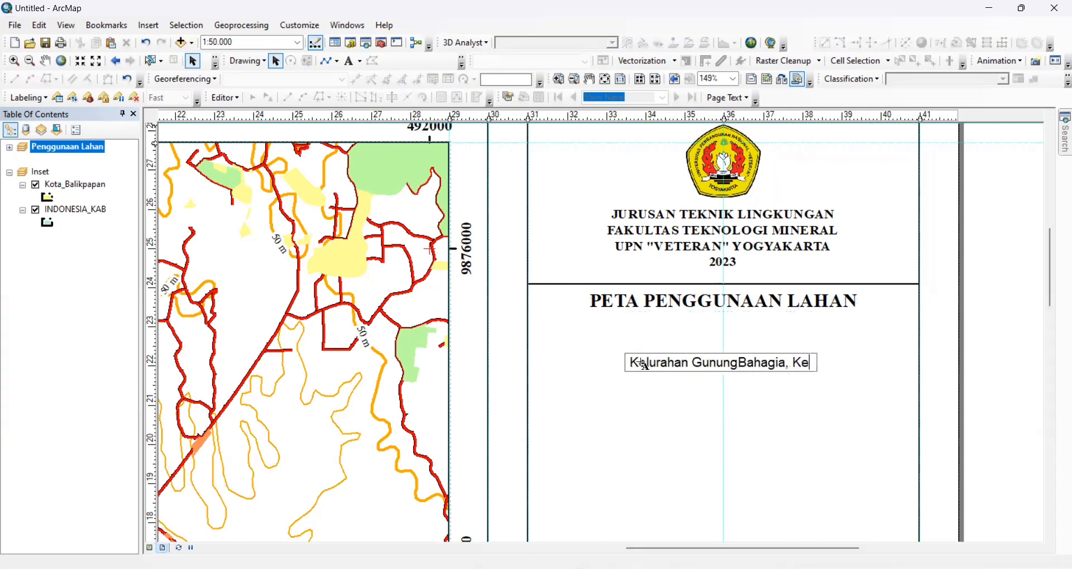
text(camatan Balik)
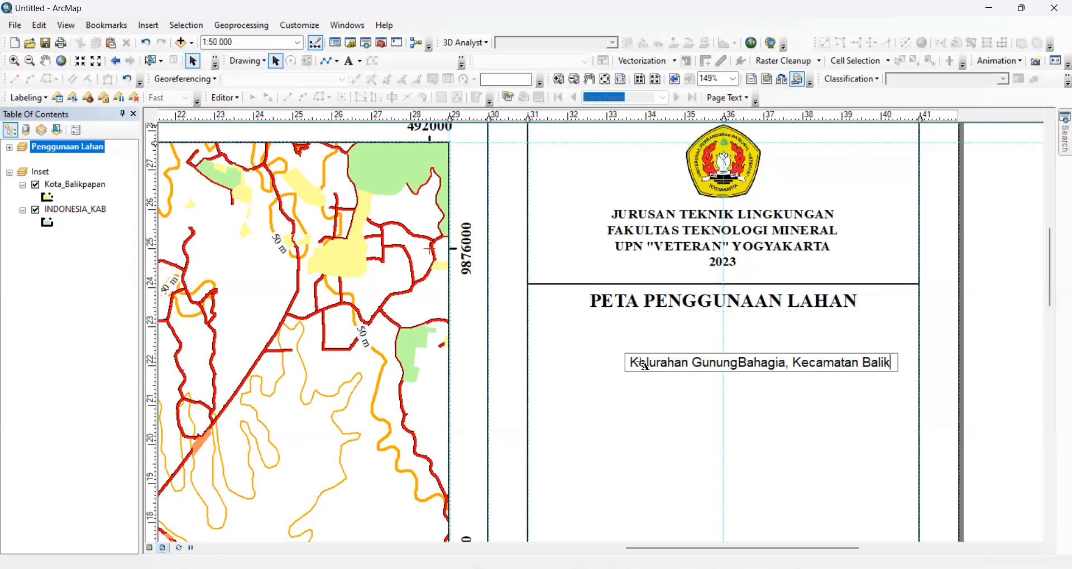
text(papan Sela)
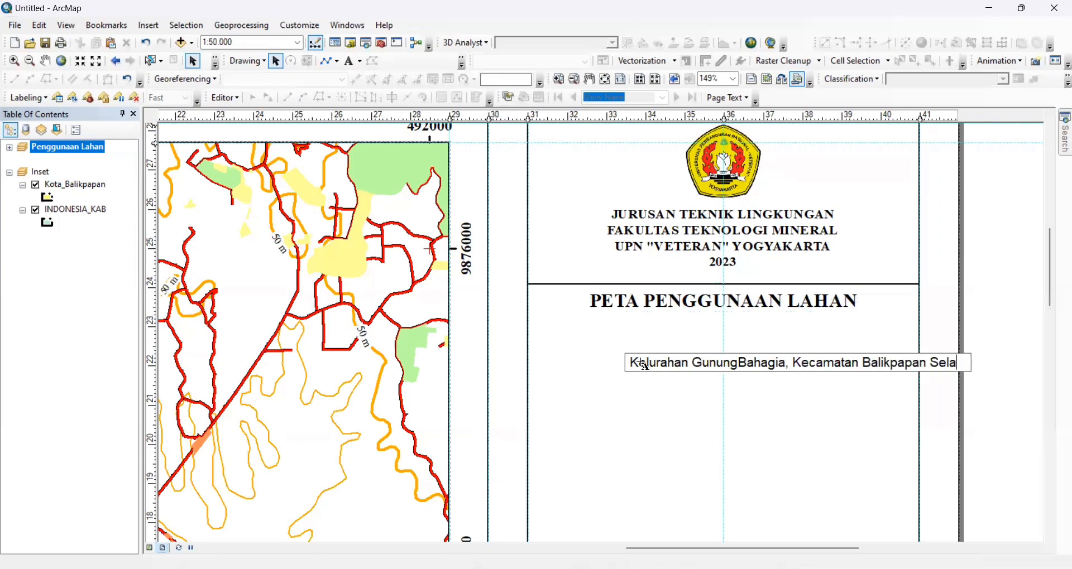
text(tan)
key(Return)
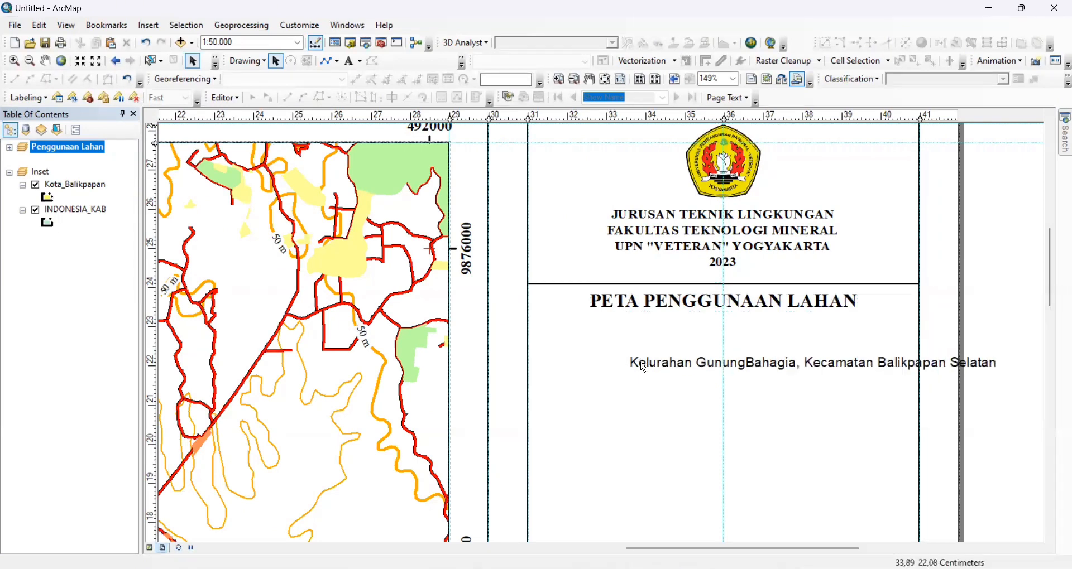
Step: Add a second line reading "Kota Balikpapan, Provinsi Kalimantan Timur" to the location text
double_click(644, 368)
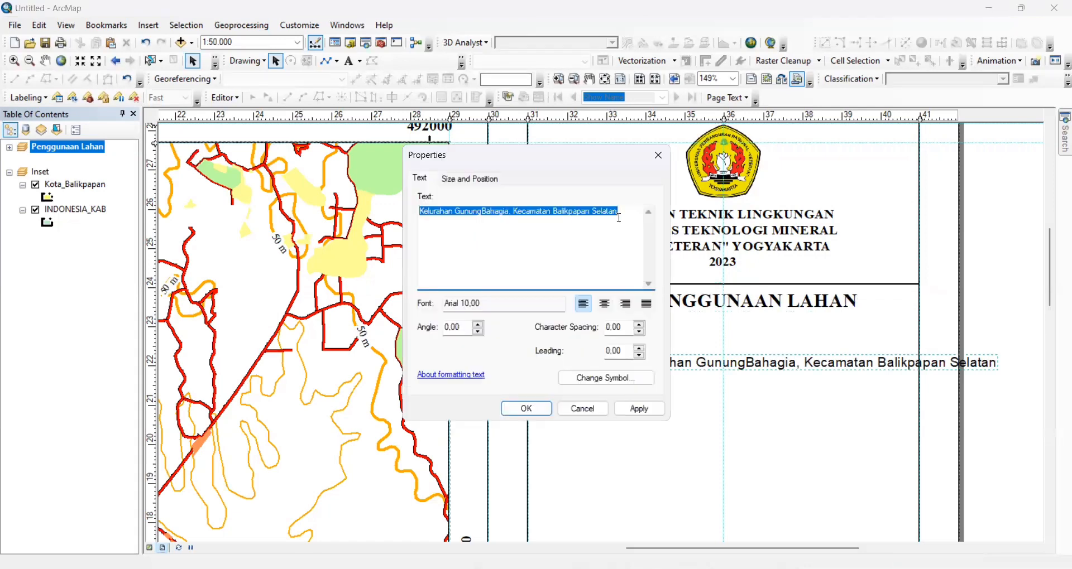
click(619, 216)
key(Return)
text(Kota Balik)
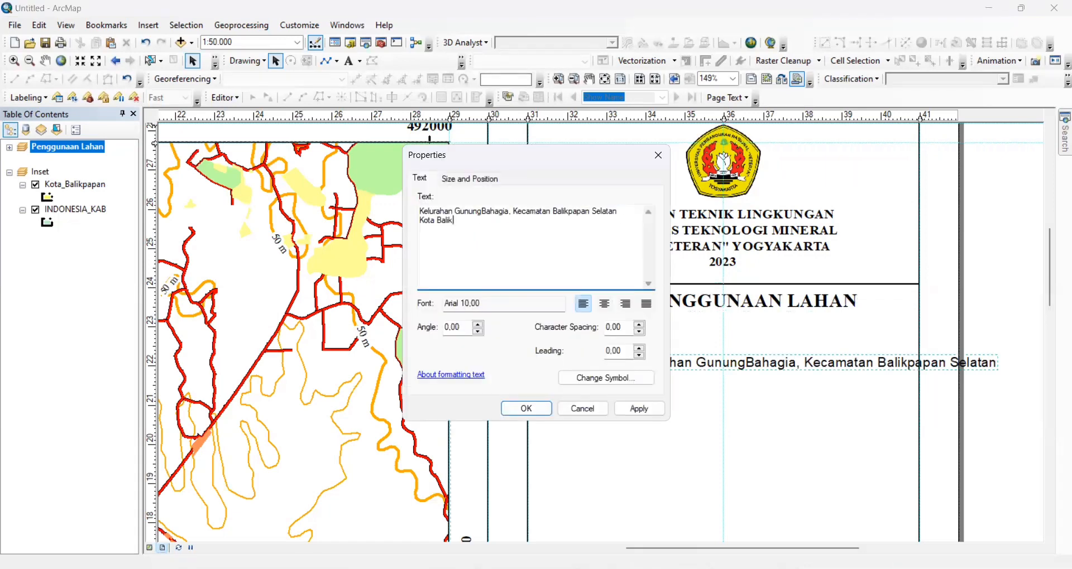
text(papan, Provinsi Kalimantan Timur)
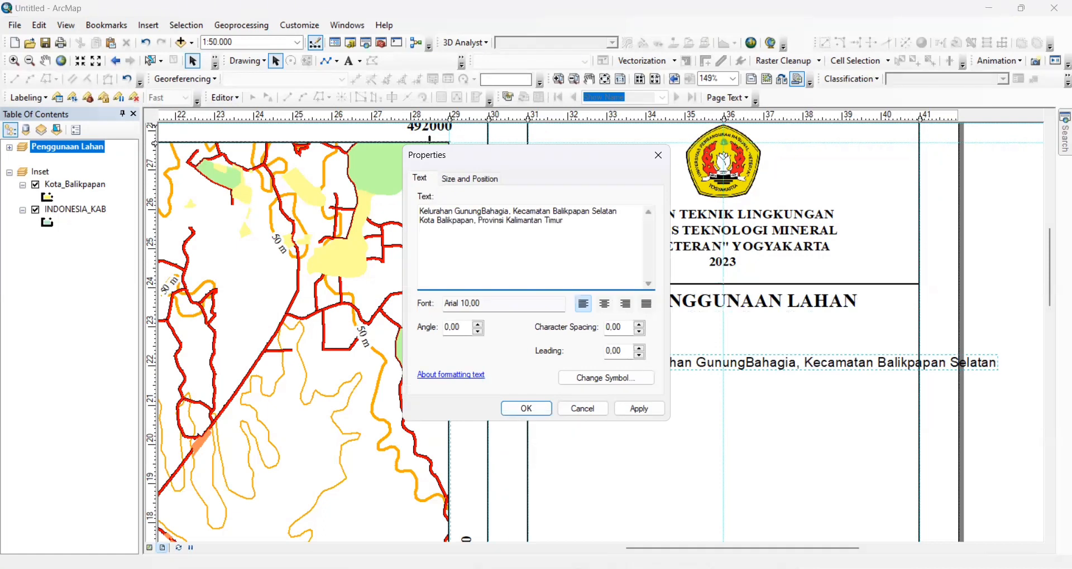
Step: Format the location text as centre-aligned Times New Roman at size 12 and move it below the map title
click(604, 379)
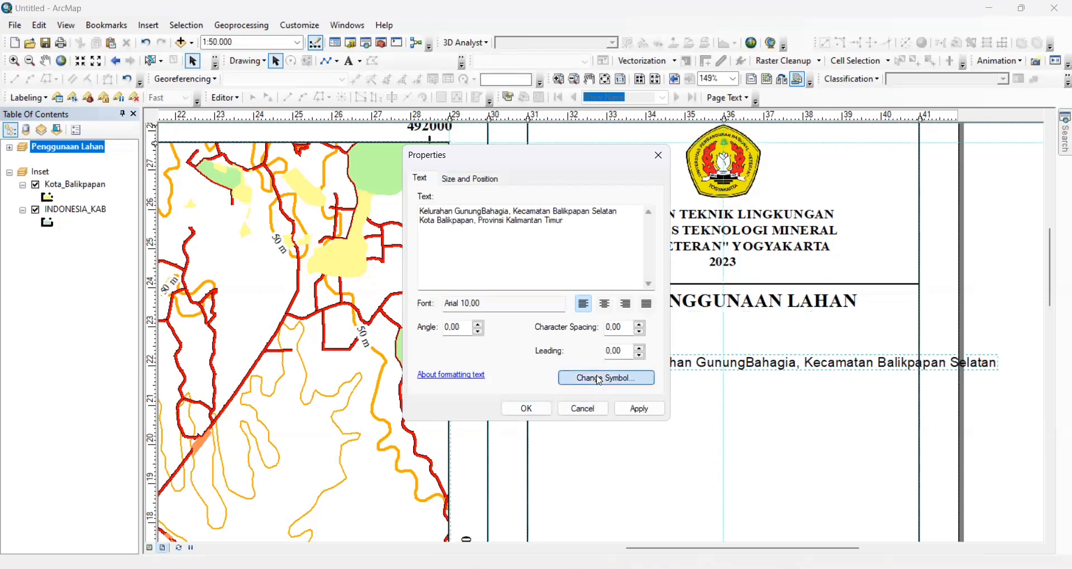
click(657, 266)
text(ti)
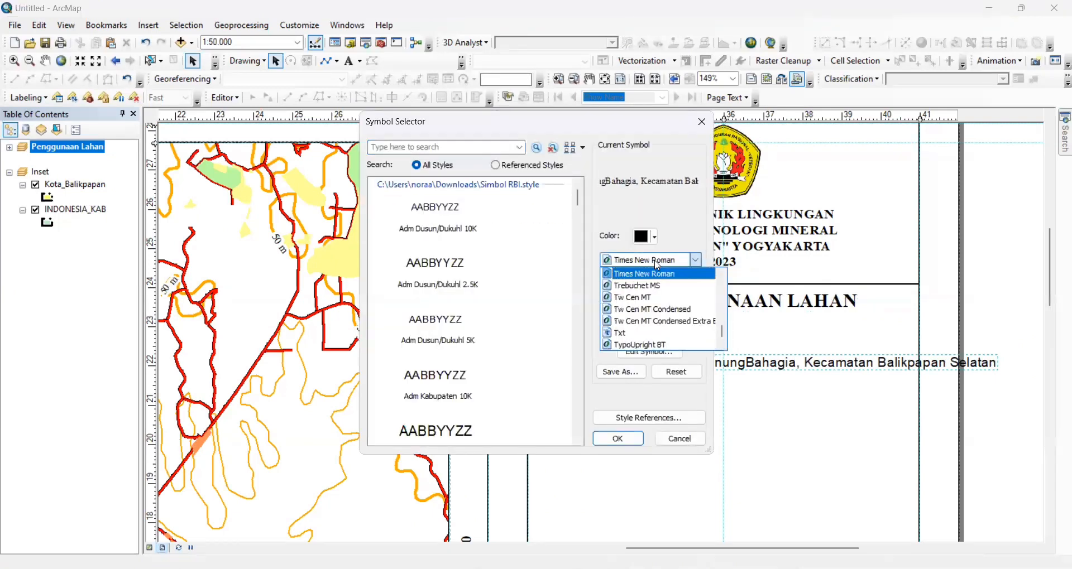
key(Return)
click(678, 283)
click(662, 312)
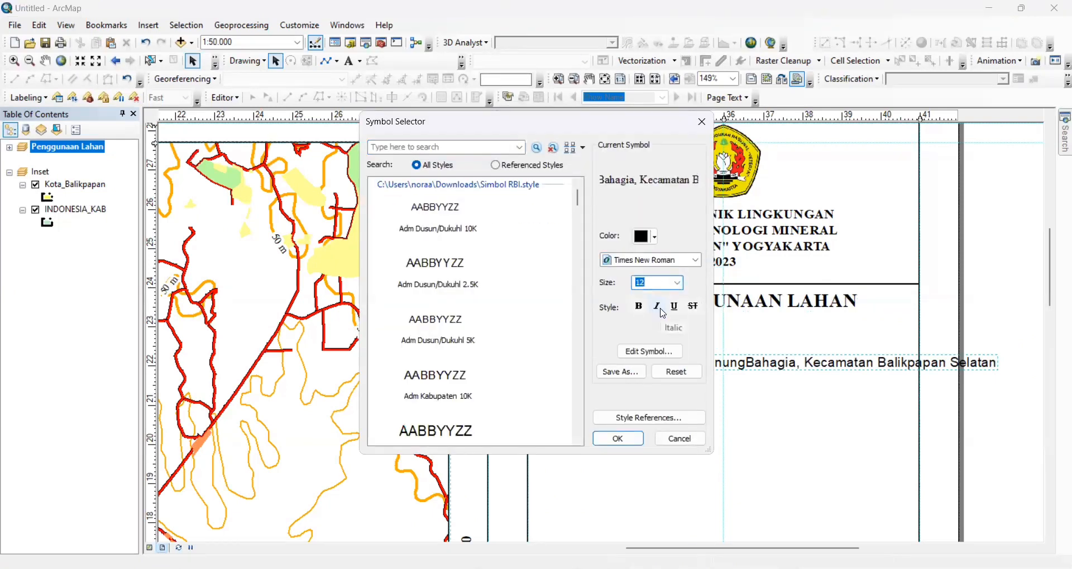
click(619, 438)
click(524, 410)
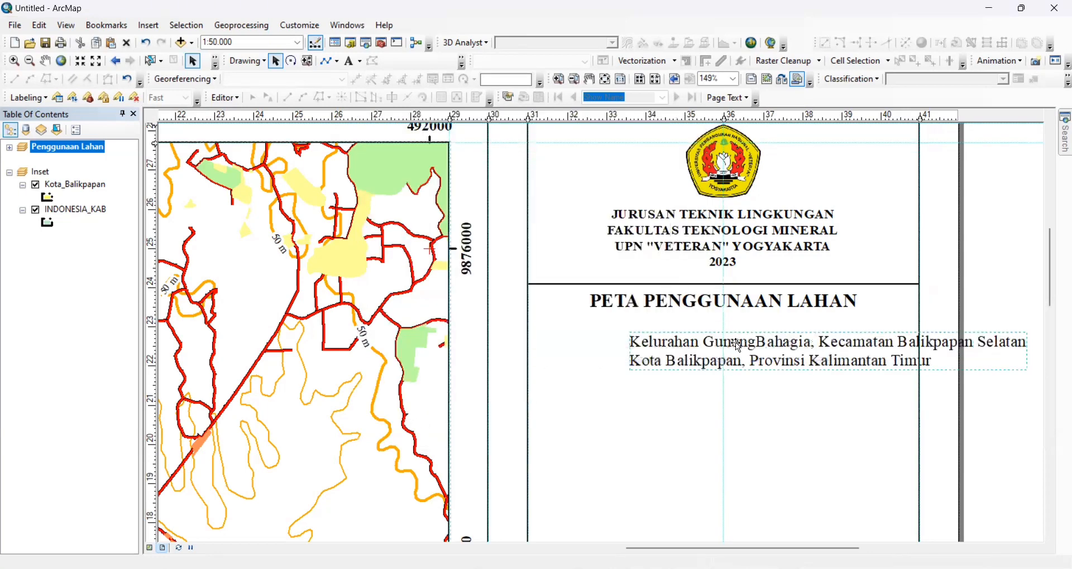
double_click(805, 357)
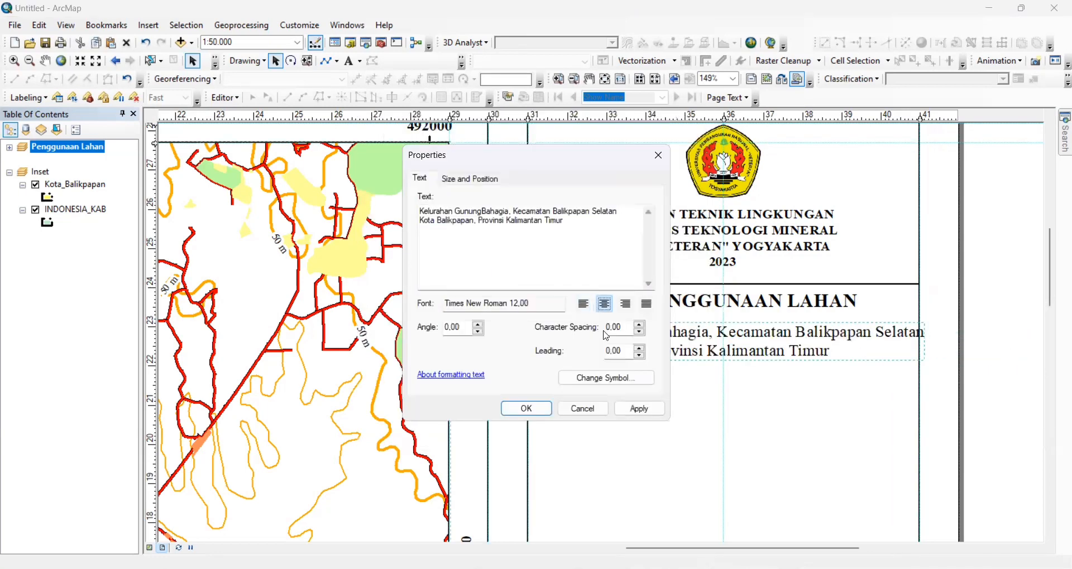
click(536, 410)
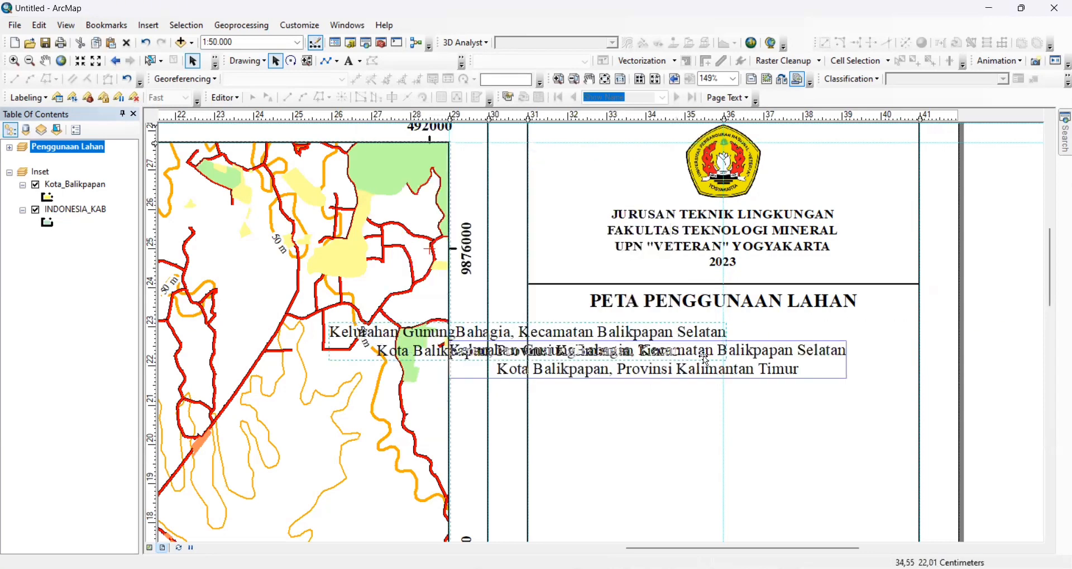
Step: Remove "Kelurahan GunungBahagia," from the location text so its first line reads "Kecamatan Balikpapan Selatan"
double_click(762, 347)
click(519, 215)
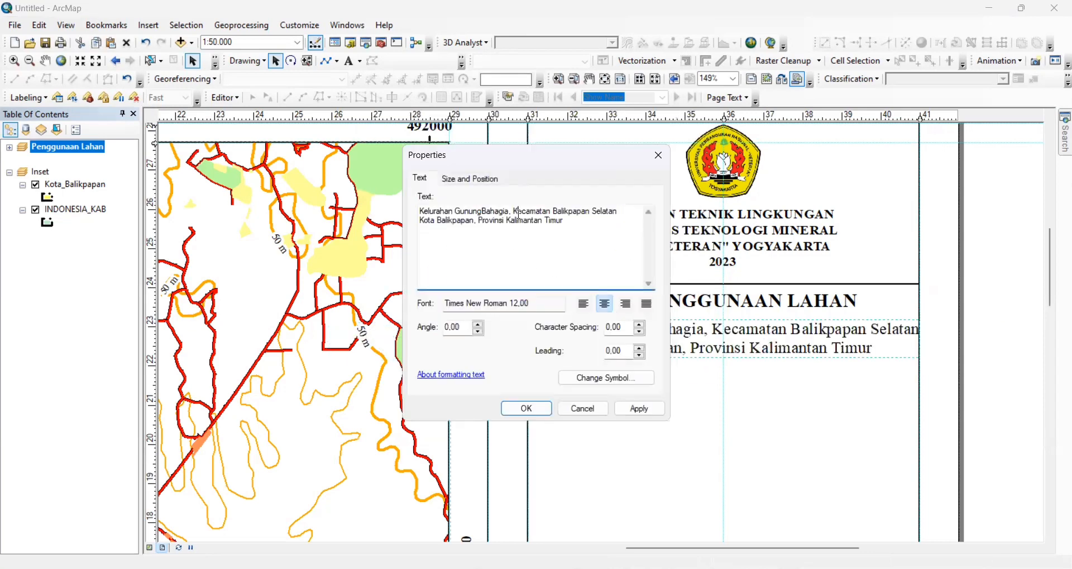
drag(517, 213, 420, 212)
key(BackSpace)
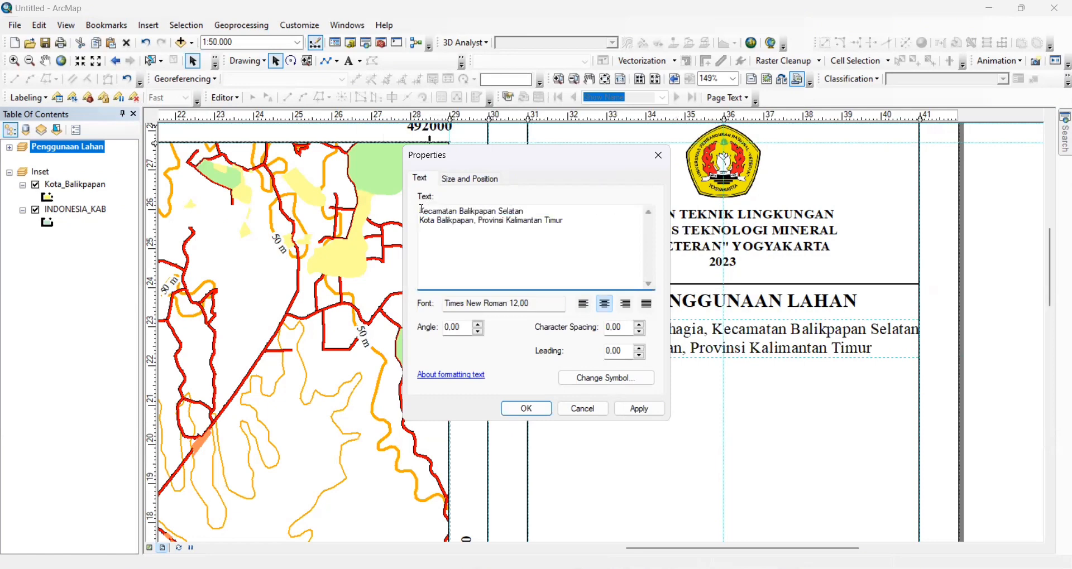
click(646, 413)
click(527, 409)
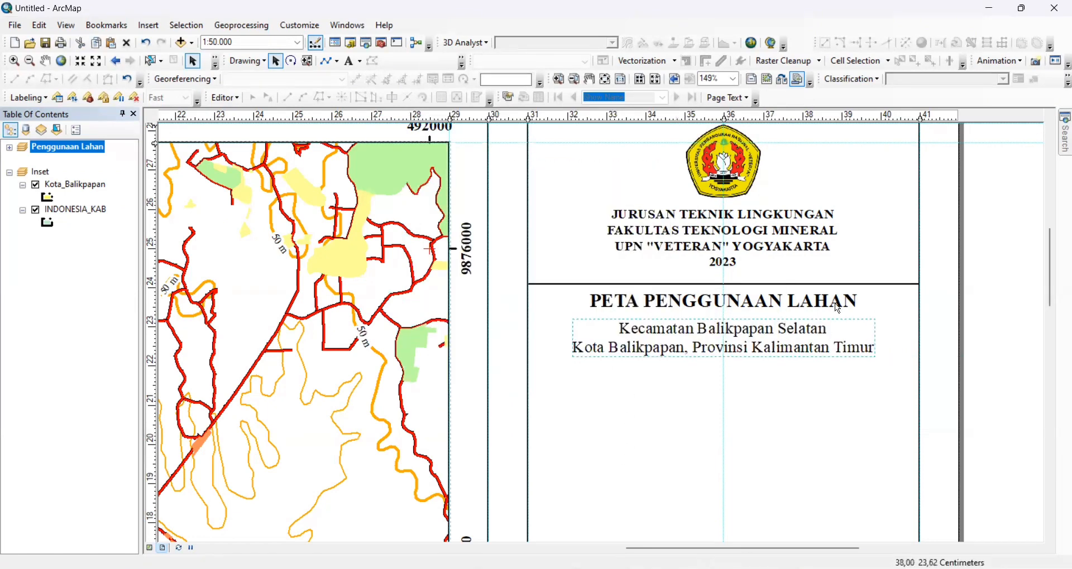
Step: Duplicate the horizontal divider above the map title and place the copy just below the location text
drag(1055, 247, 1055, 261)
click(804, 205)
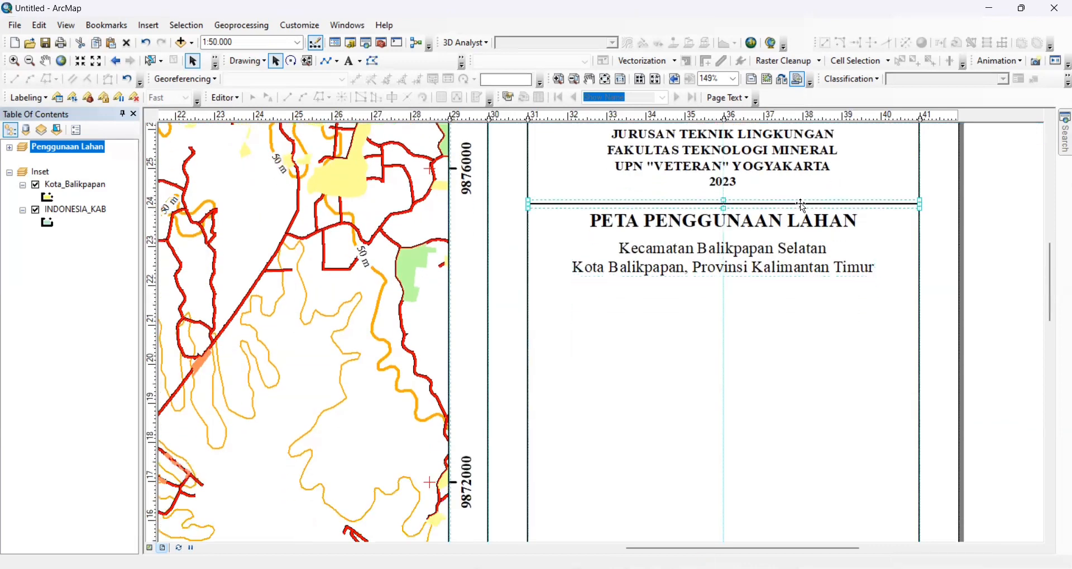
drag(803, 206, 774, 291)
click(937, 244)
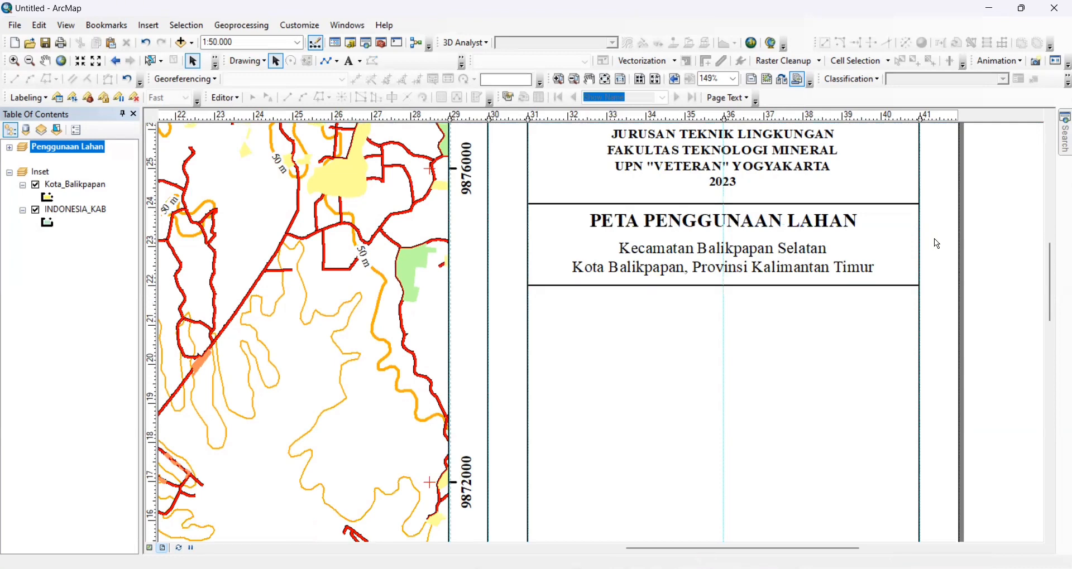
Step: Insert the ESRI North 3 north arrow and centre it on the 36 cm guide below the lower divider
click(146, 26)
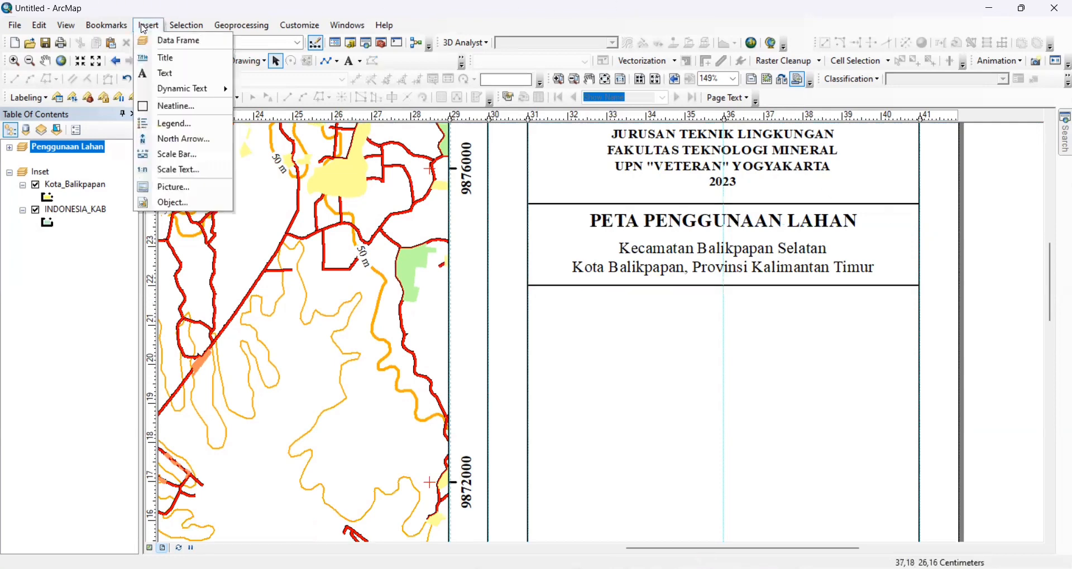
click(199, 146)
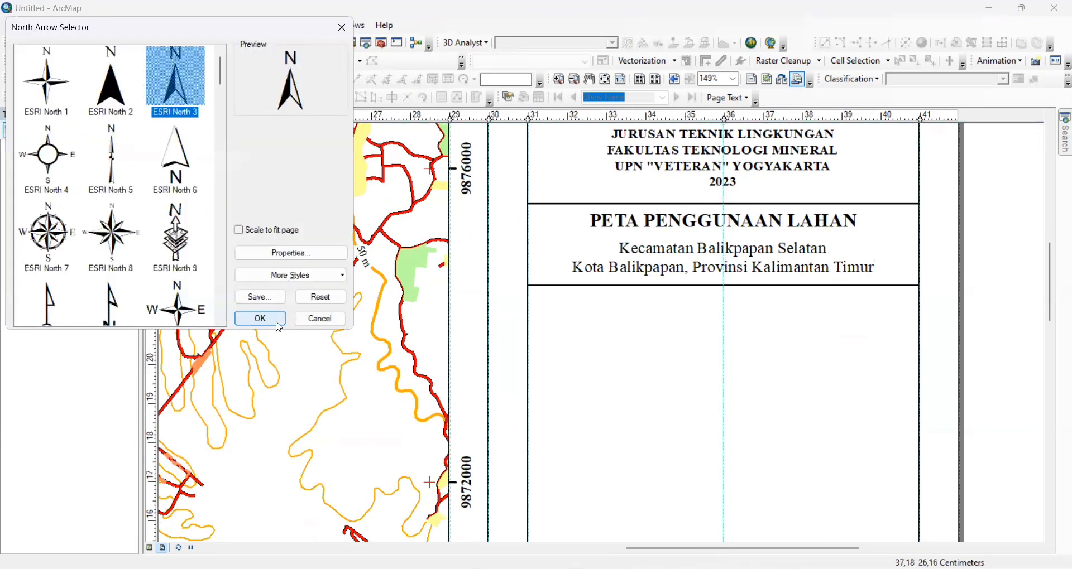
click(280, 318)
drag(509, 368, 724, 314)
key(ctrl+z)
key(ctrl+z)
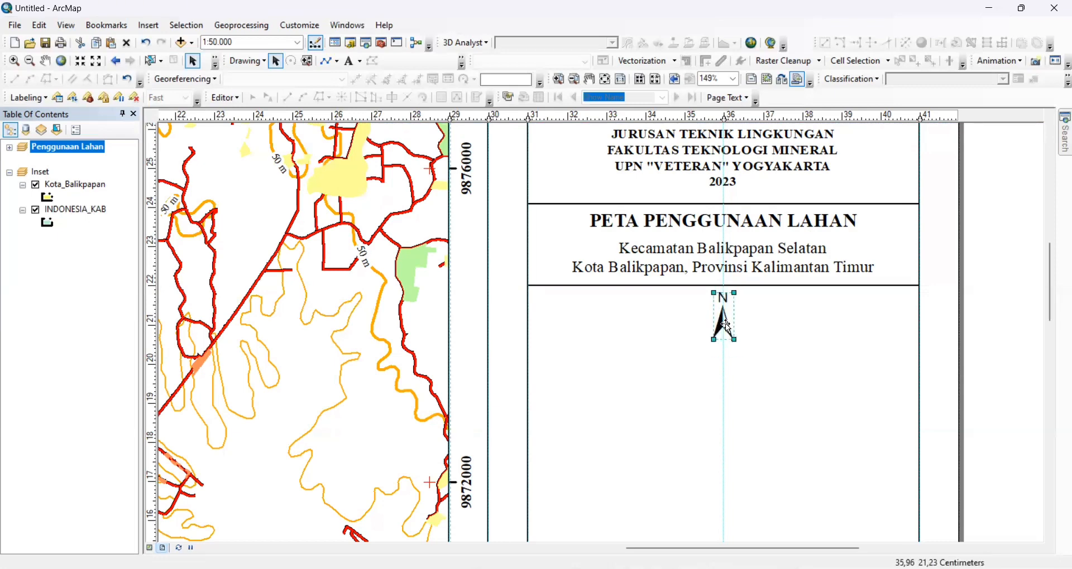
click(746, 317)
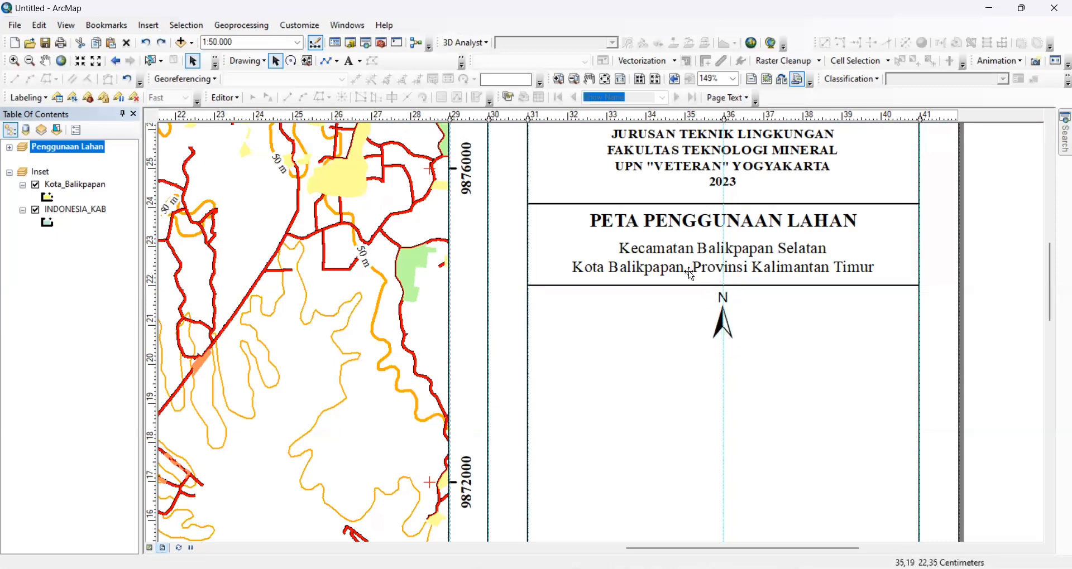
Step: Add a text element reading "U" beside the north arrow
click(350, 61)
click(632, 299)
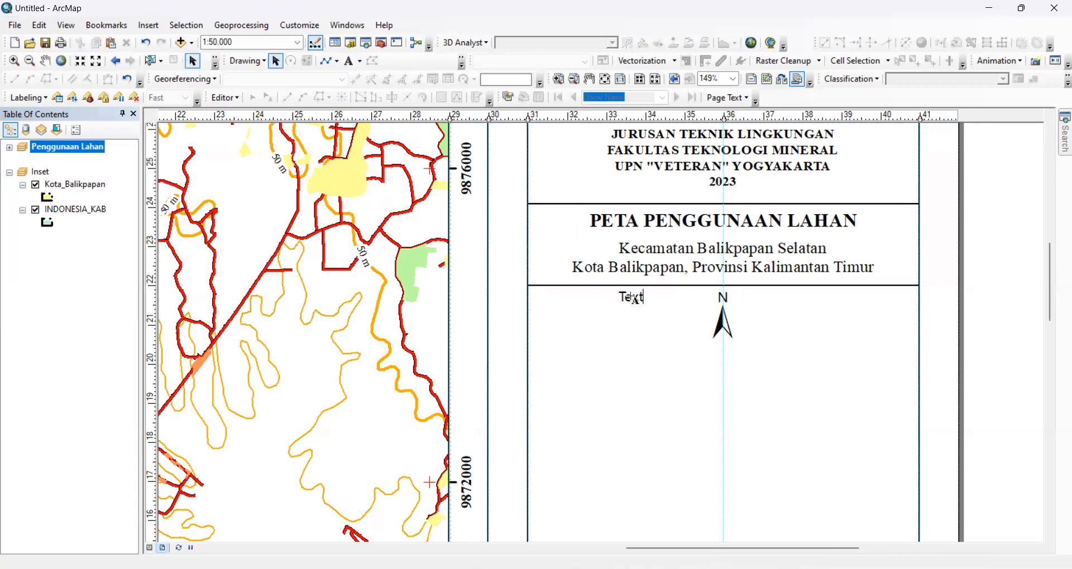
text(U)
click(646, 318)
Step: Format the "U" text as bold Times New Roman at size 12
double_click(623, 297)
click(563, 379)
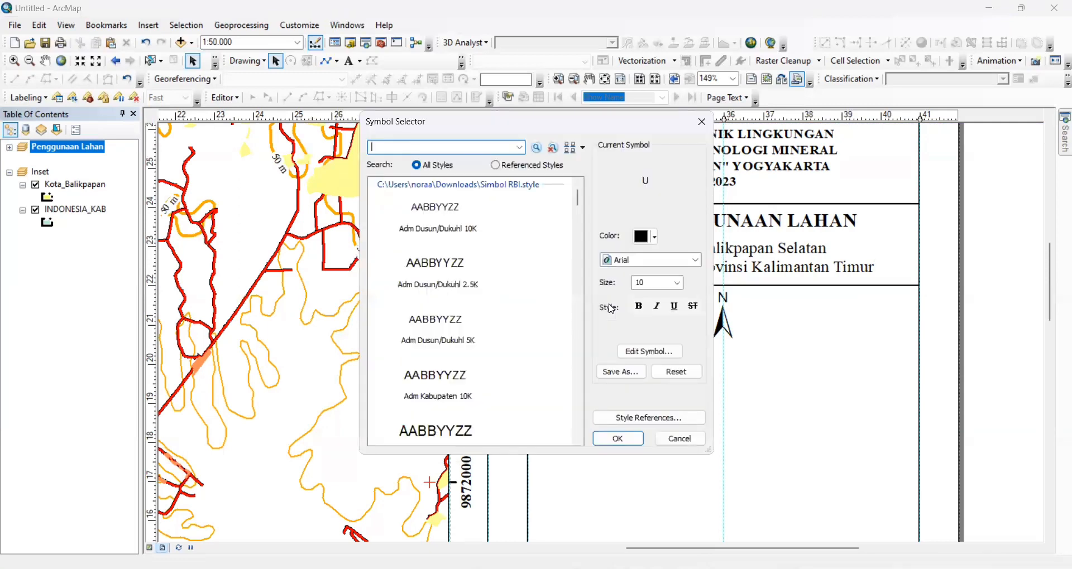
click(645, 264)
text(ti)
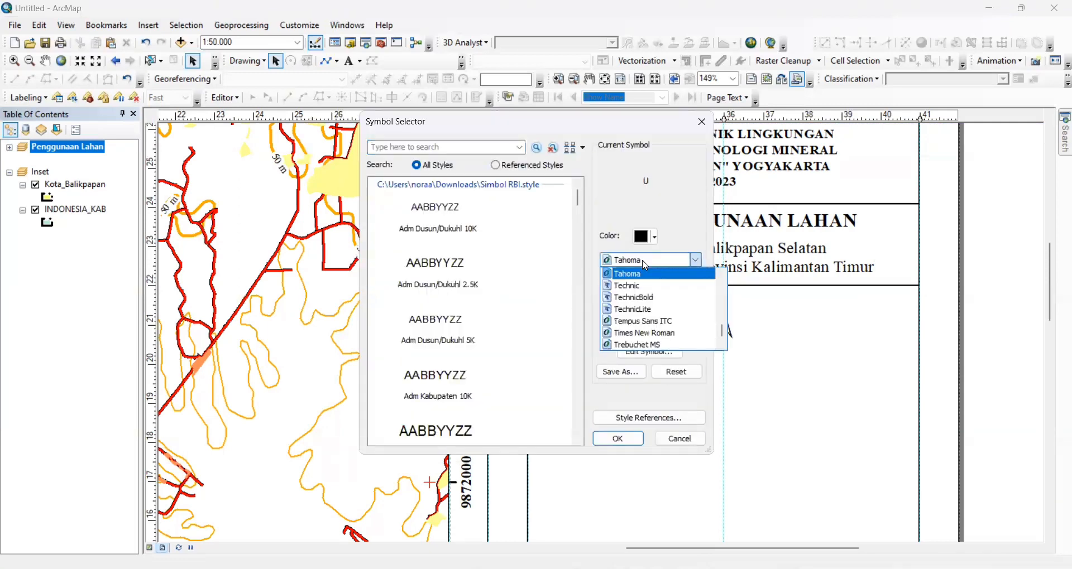
click(642, 273)
click(677, 283)
click(650, 294)
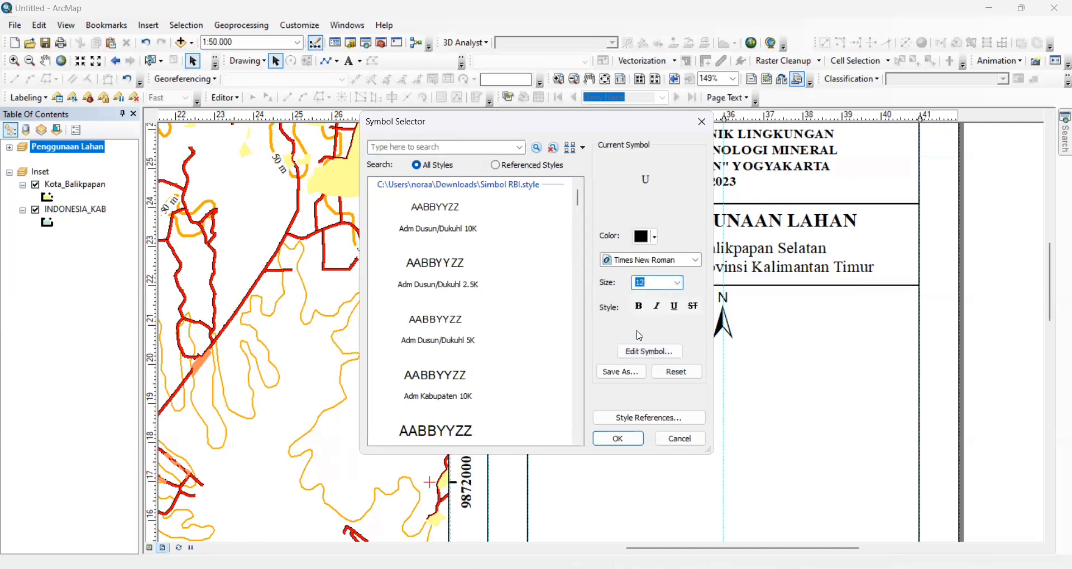
click(639, 307)
click(618, 438)
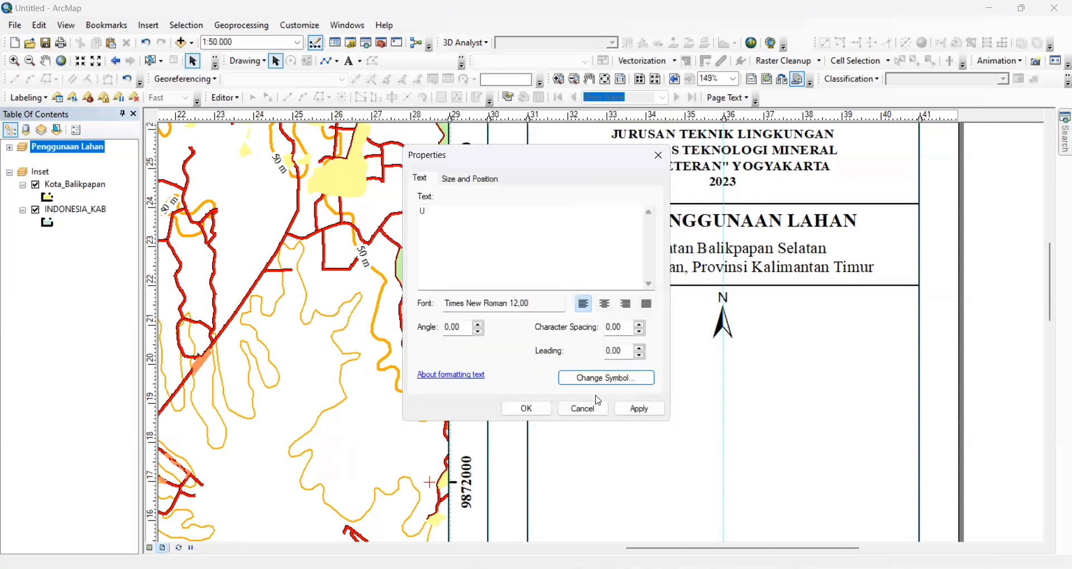
click(639, 409)
click(583, 409)
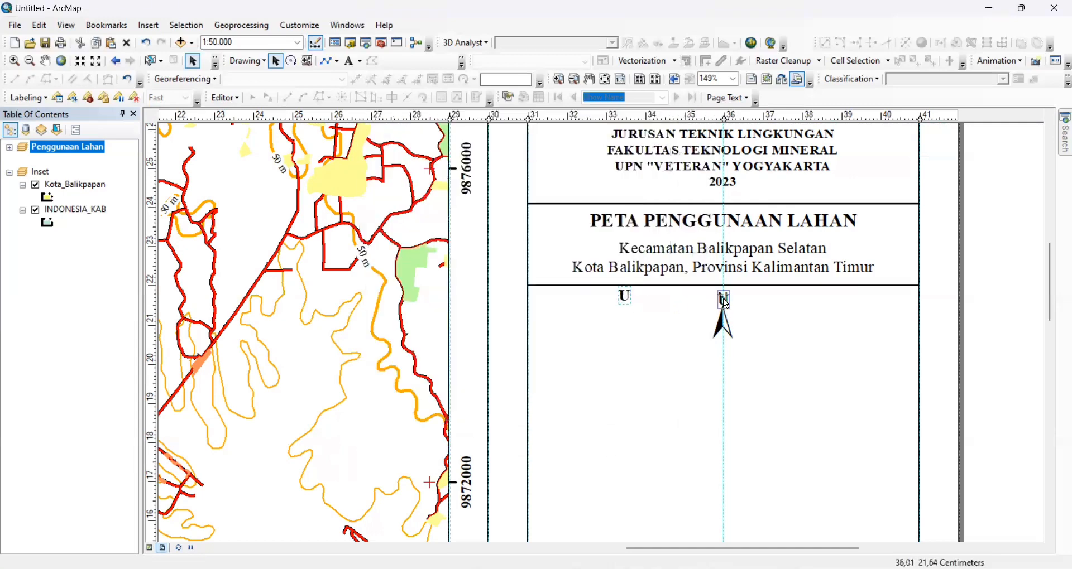
Step: Place the "U" over the north arrow's N and give it a halo mask of size 2 to cover the N
double_click(724, 300)
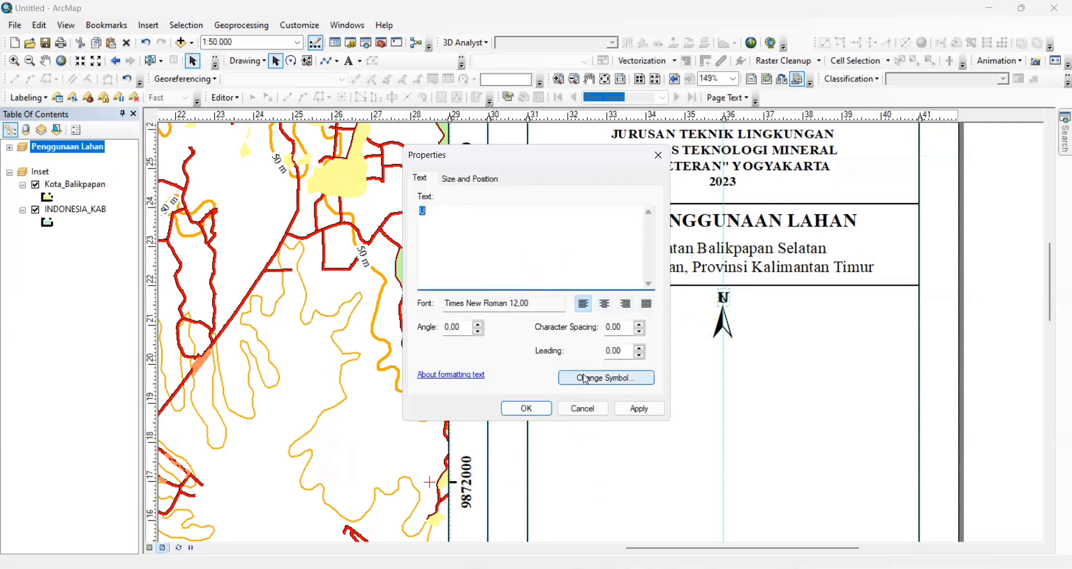
click(587, 379)
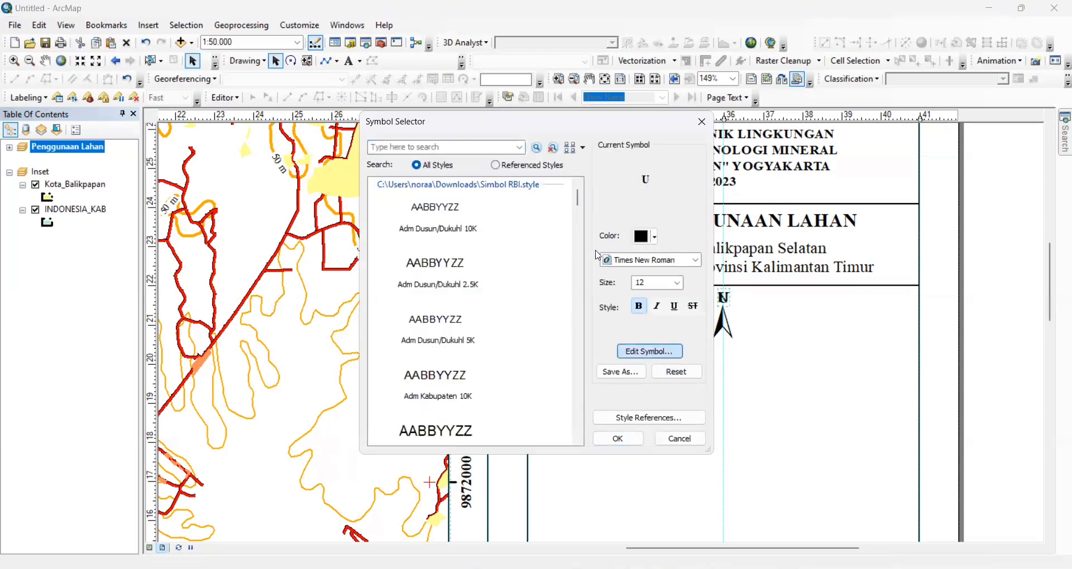
click(650, 352)
click(653, 185)
click(506, 246)
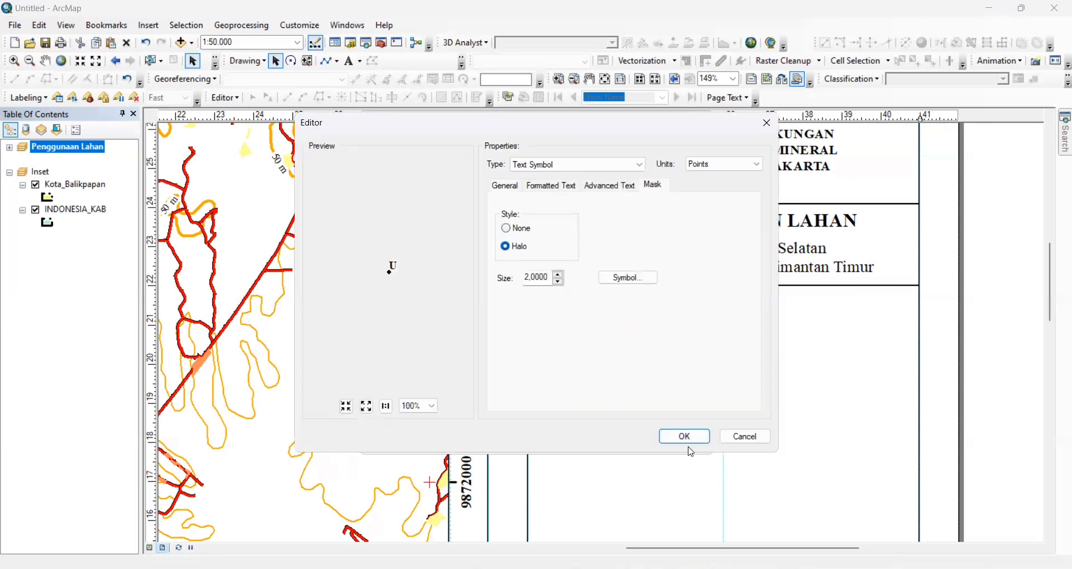
click(690, 441)
click(617, 439)
click(636, 410)
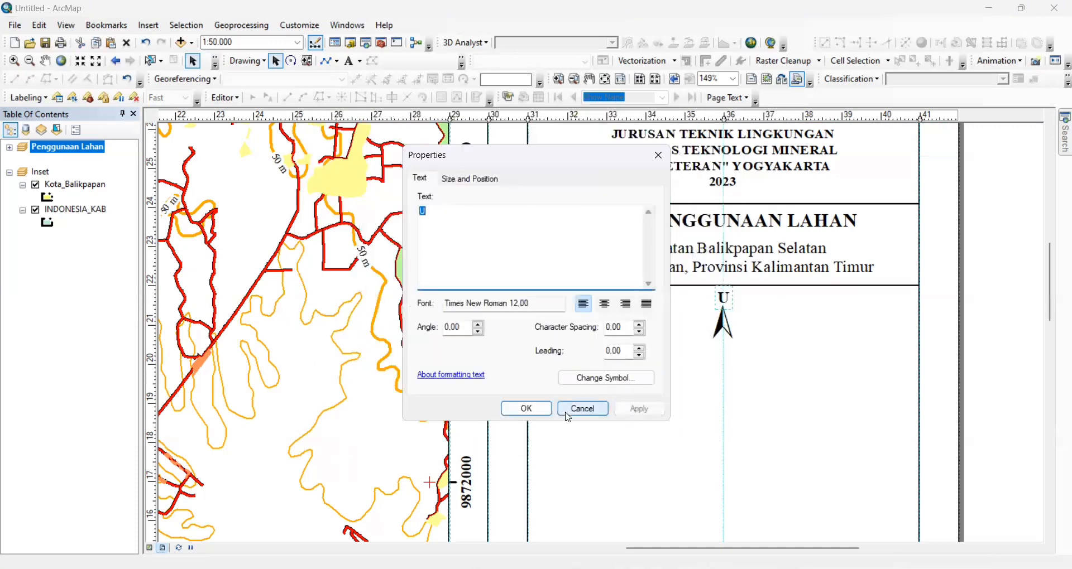
click(517, 409)
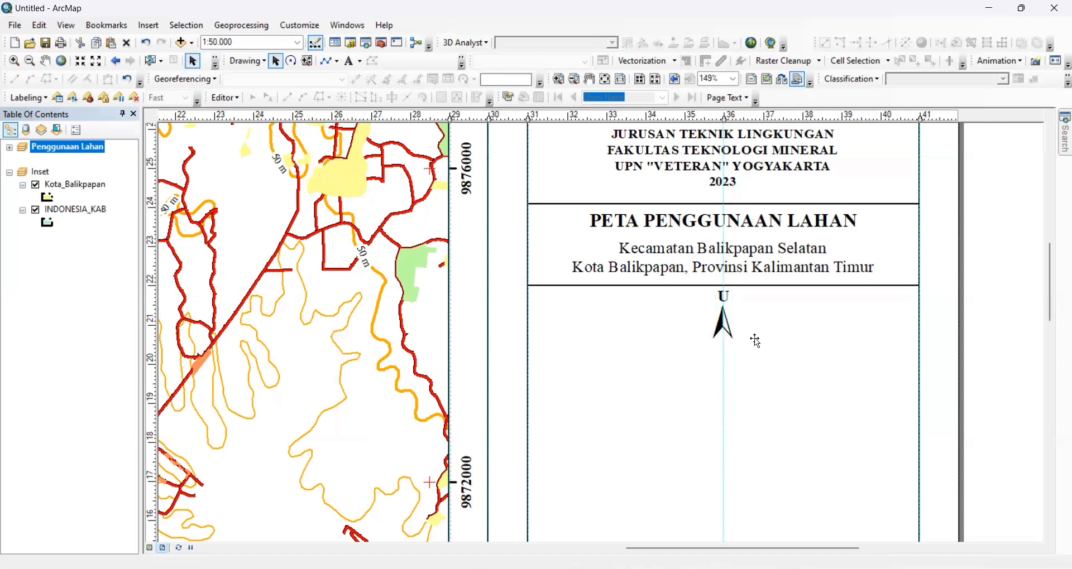
Step: Insert a scale text using the Centimeters = Kilometers style
click(148, 25)
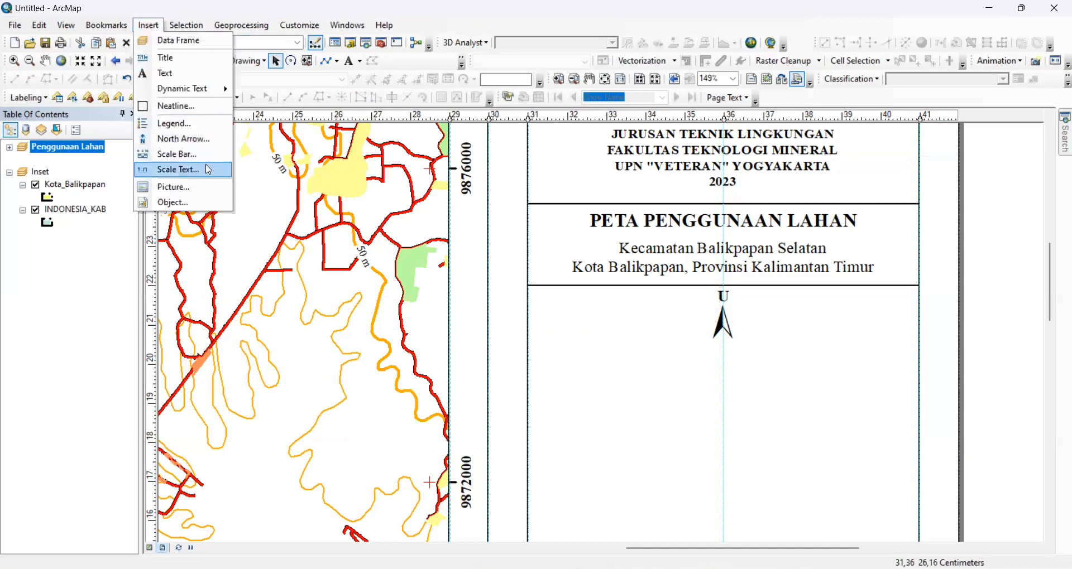
click(208, 169)
click(136, 107)
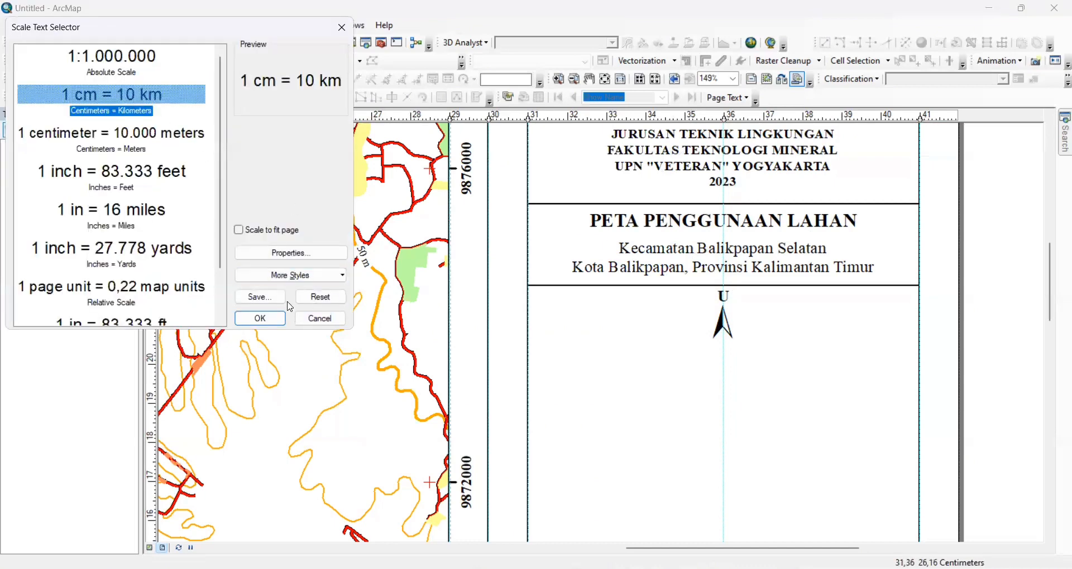
click(290, 253)
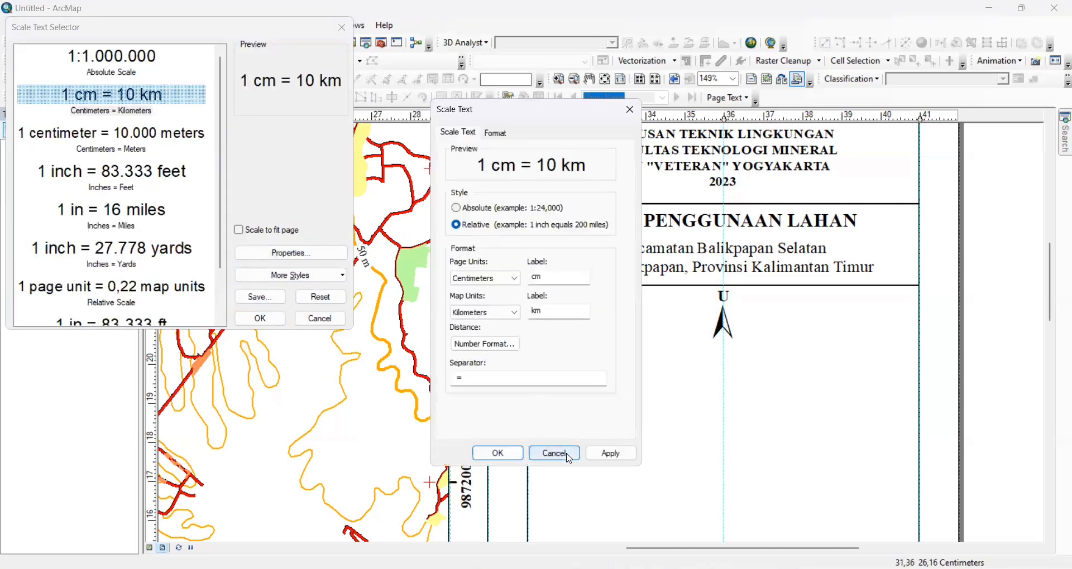
click(262, 316)
Step: Change the scale text's style to absolute so it reads 1:50.000
double_click(546, 343)
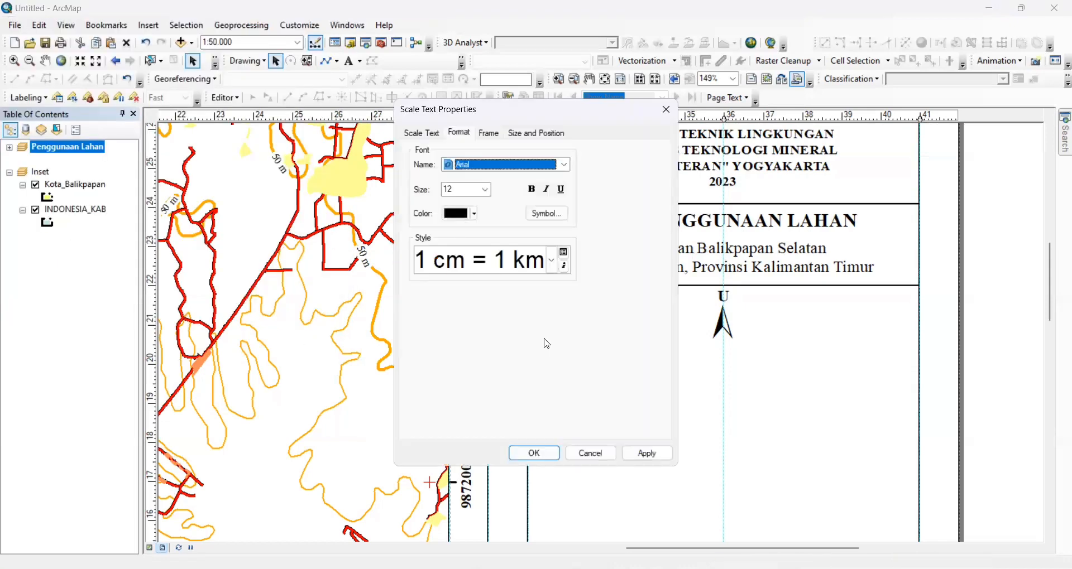
click(536, 133)
click(460, 134)
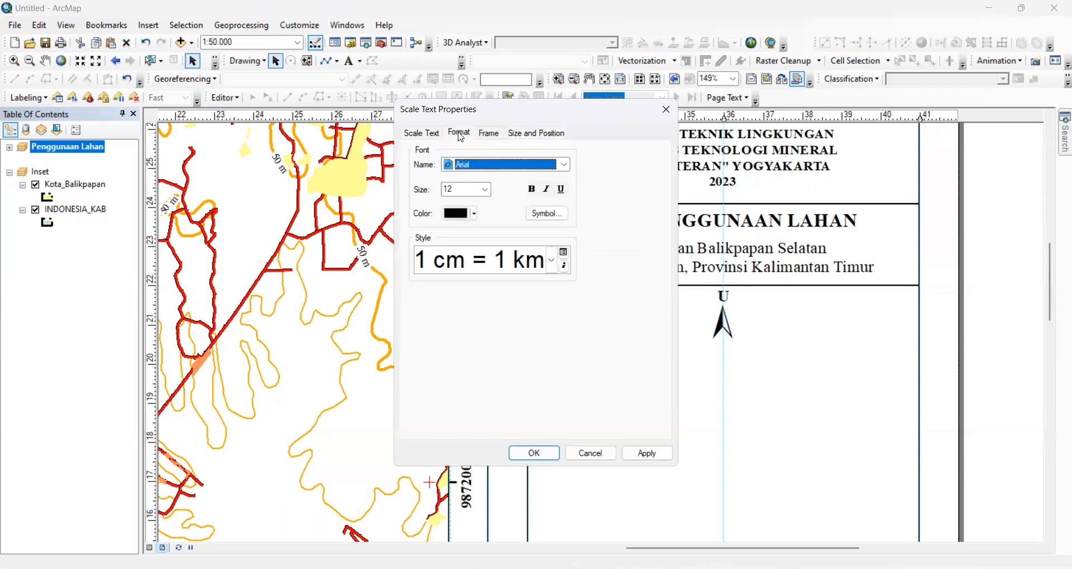
click(423, 133)
click(511, 208)
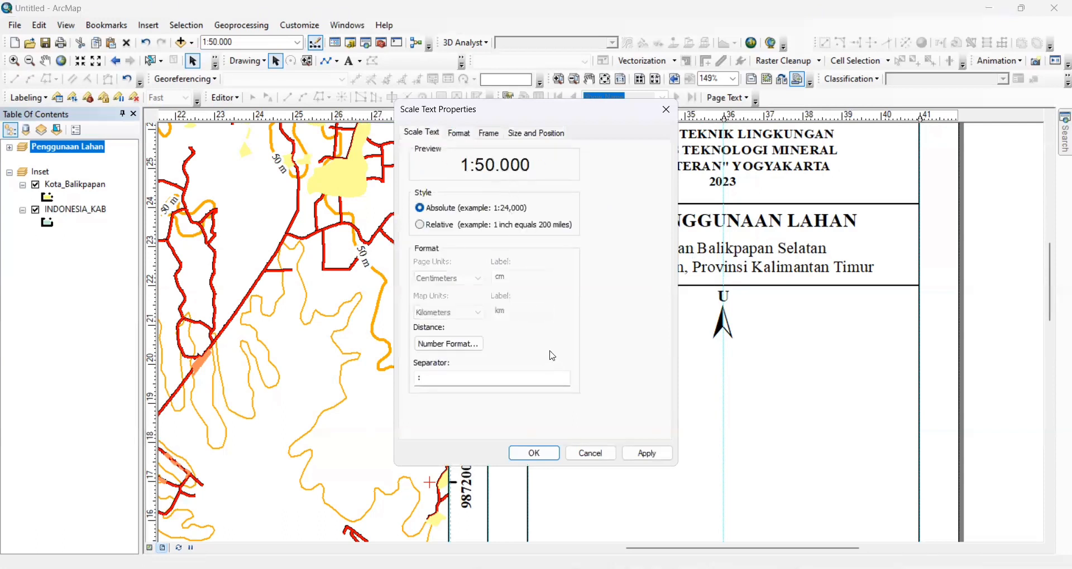
click(629, 464)
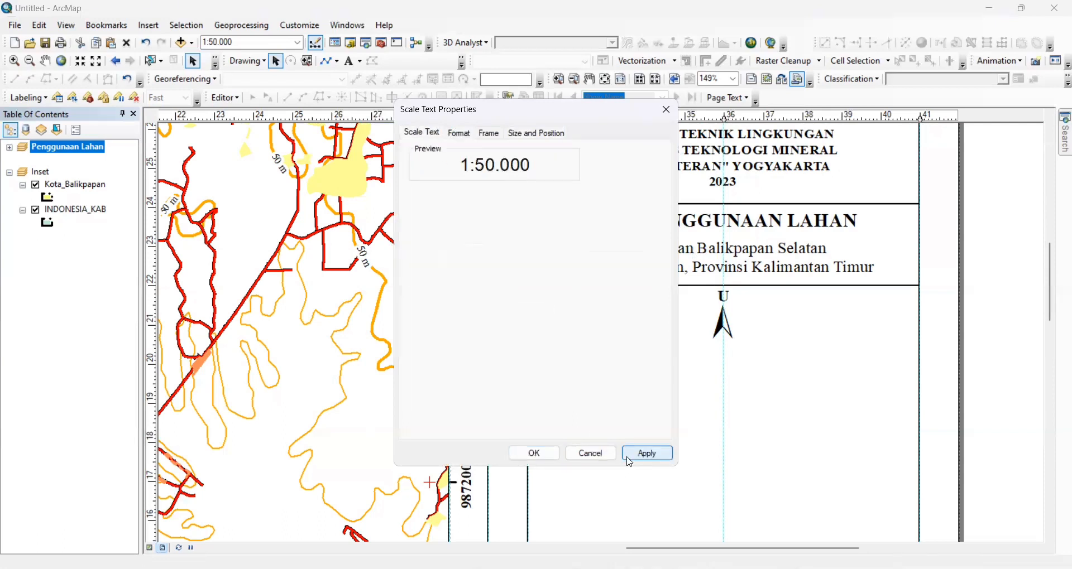
Step: Format the scale text as bold Times New Roman and centre it on the 36 cm guide below the north arrow
click(516, 135)
click(486, 133)
click(471, 134)
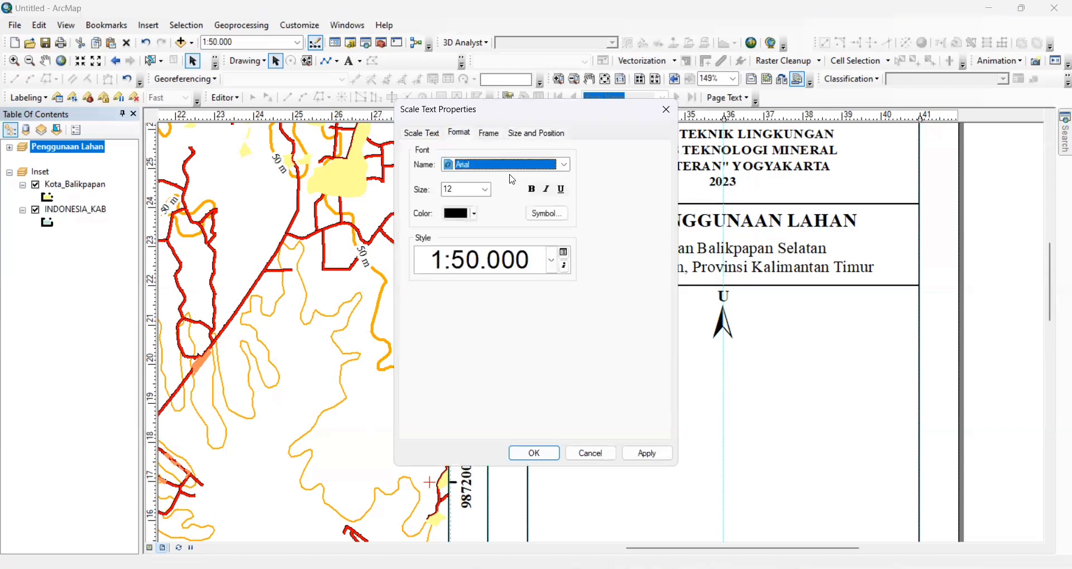
click(505, 169)
text(ti)
click(506, 168)
click(533, 193)
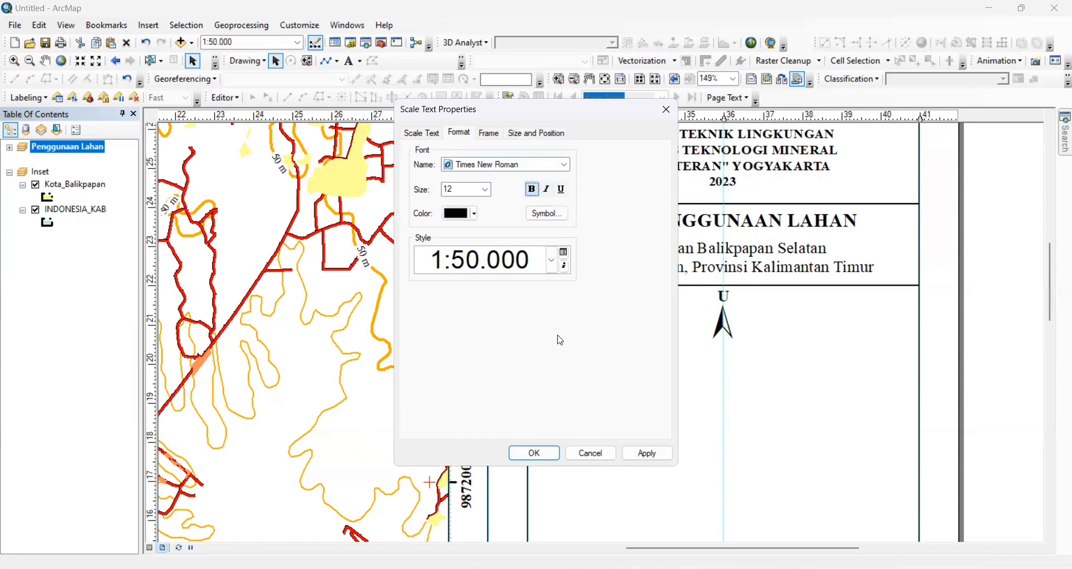
click(647, 454)
click(534, 453)
drag(538, 339, 731, 357)
click(803, 358)
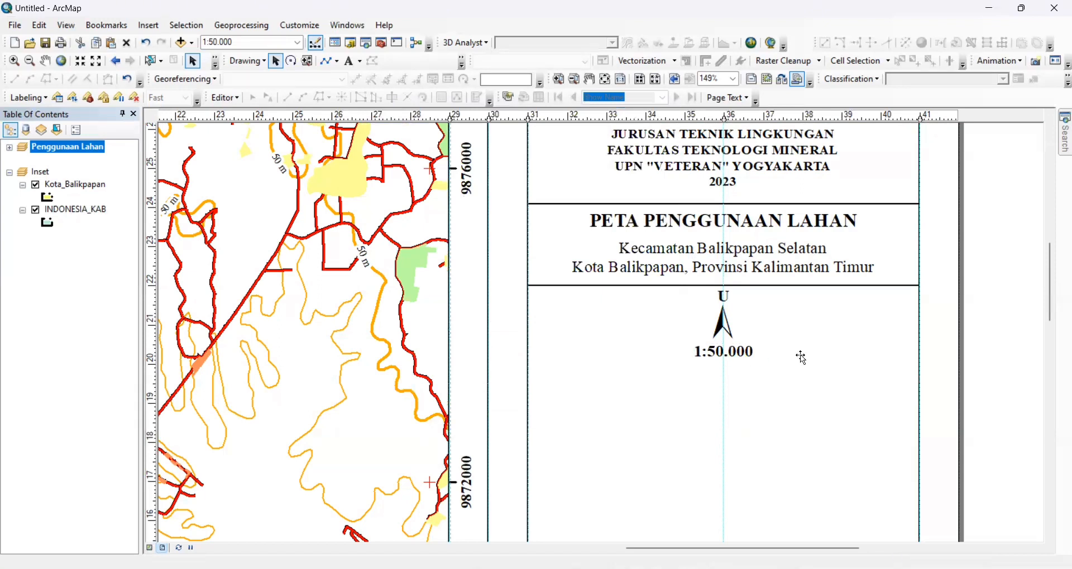
Step: Review the scale text's style options, frame, and size and position settings
click(697, 350)
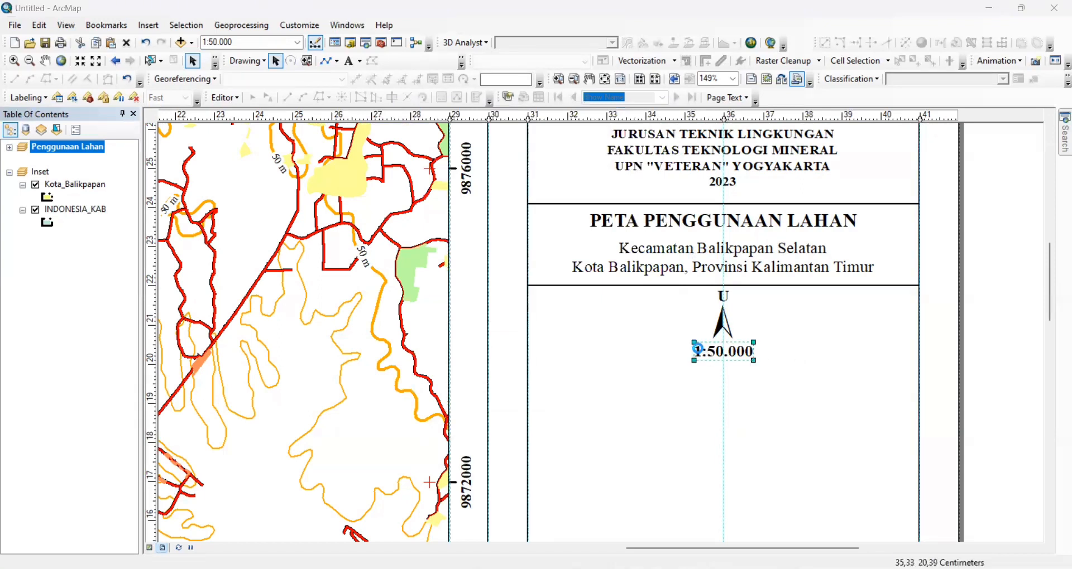
double_click(698, 349)
click(551, 260)
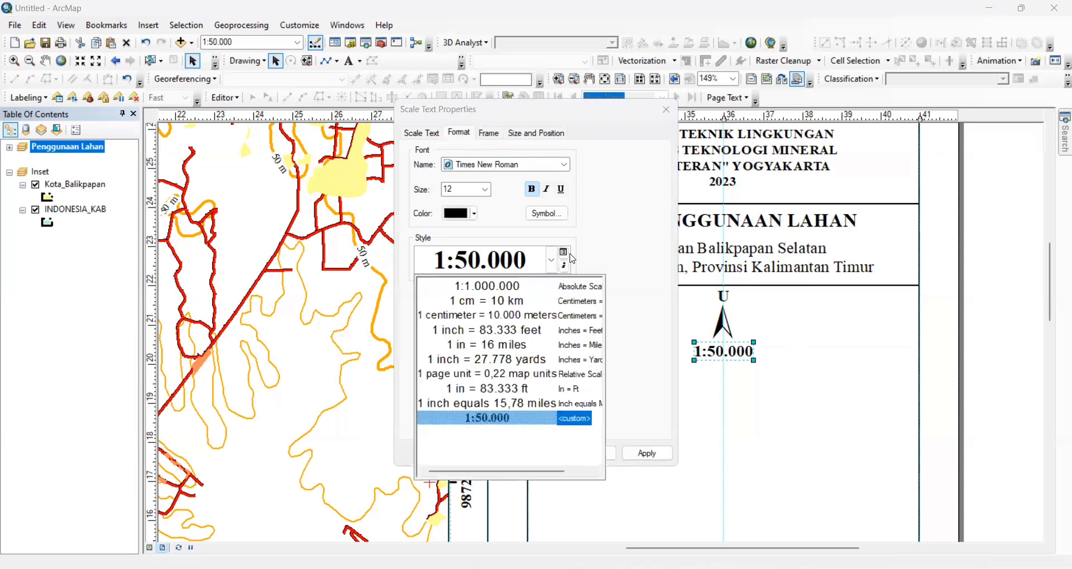
click(564, 252)
click(738, 133)
click(488, 134)
click(545, 133)
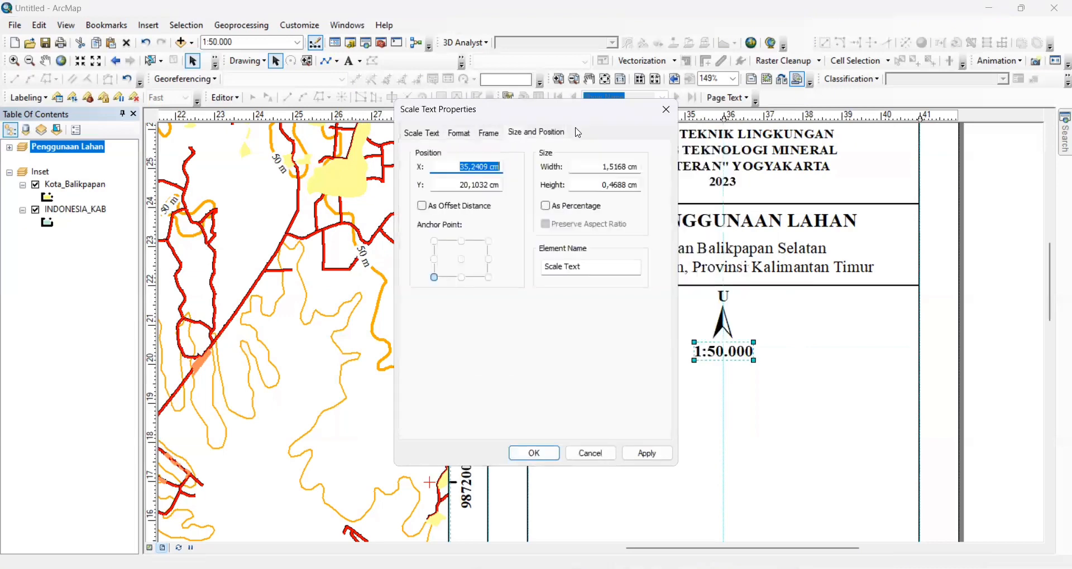
click(664, 112)
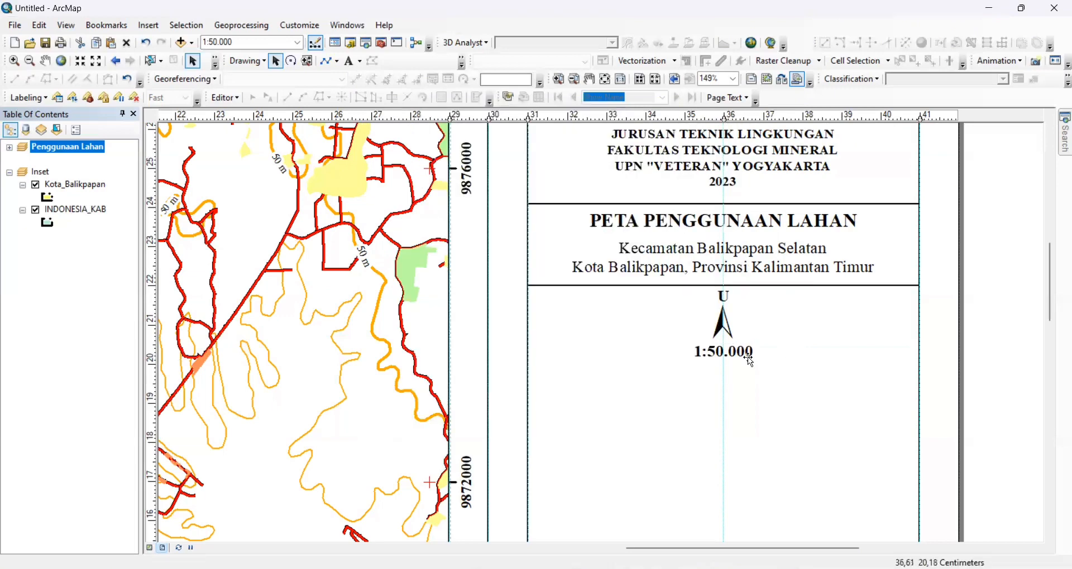
Step: Nudge the scale text slightly lower beneath the north arrow
drag(733, 352, 732, 355)
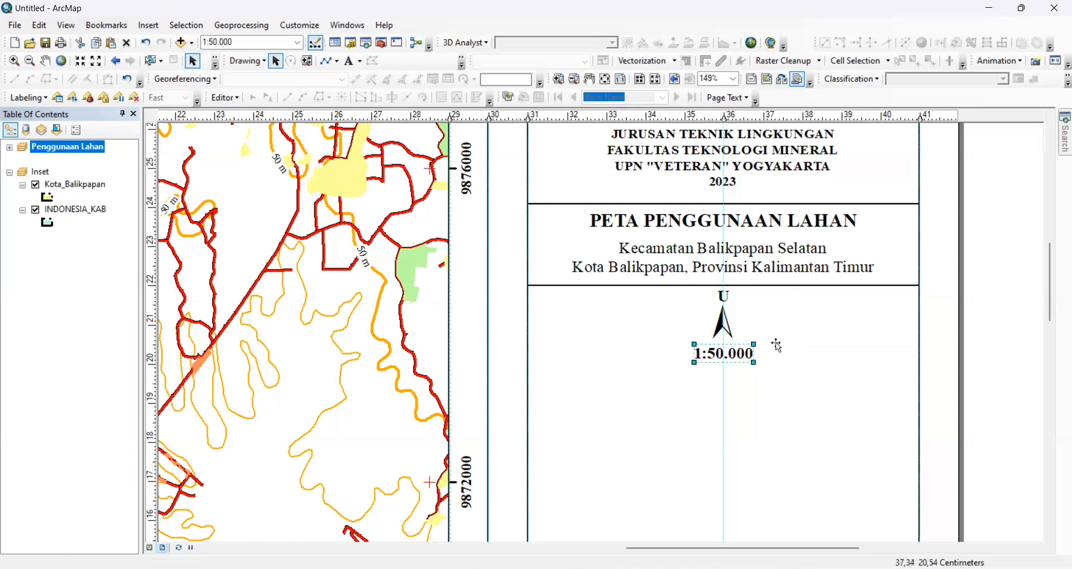
Step: Start a scale bar in the Alternating Scale Bar 2 style with 5 divisions and kilometre division units
click(148, 25)
click(167, 156)
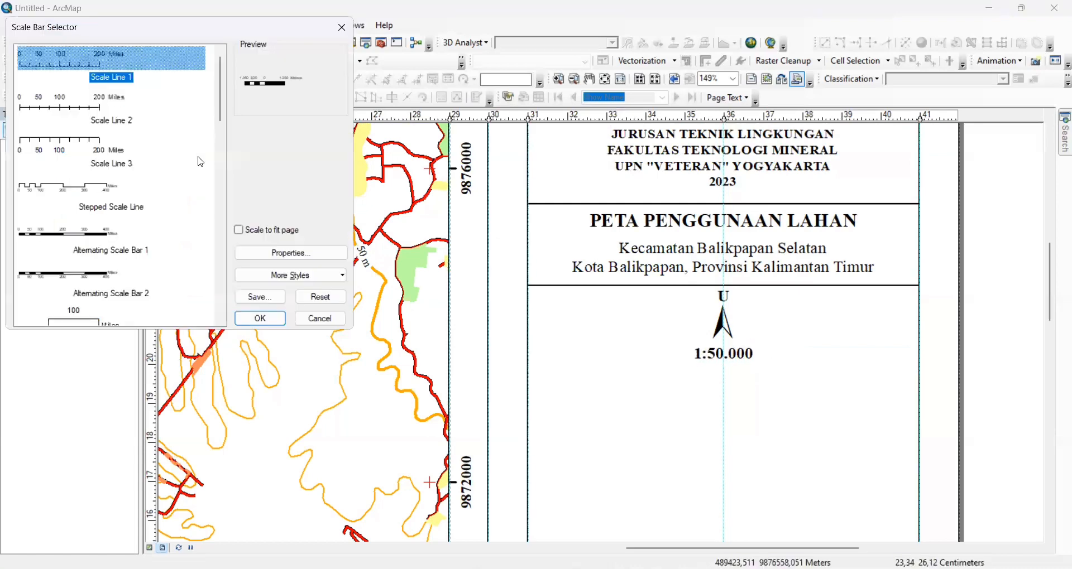
click(137, 292)
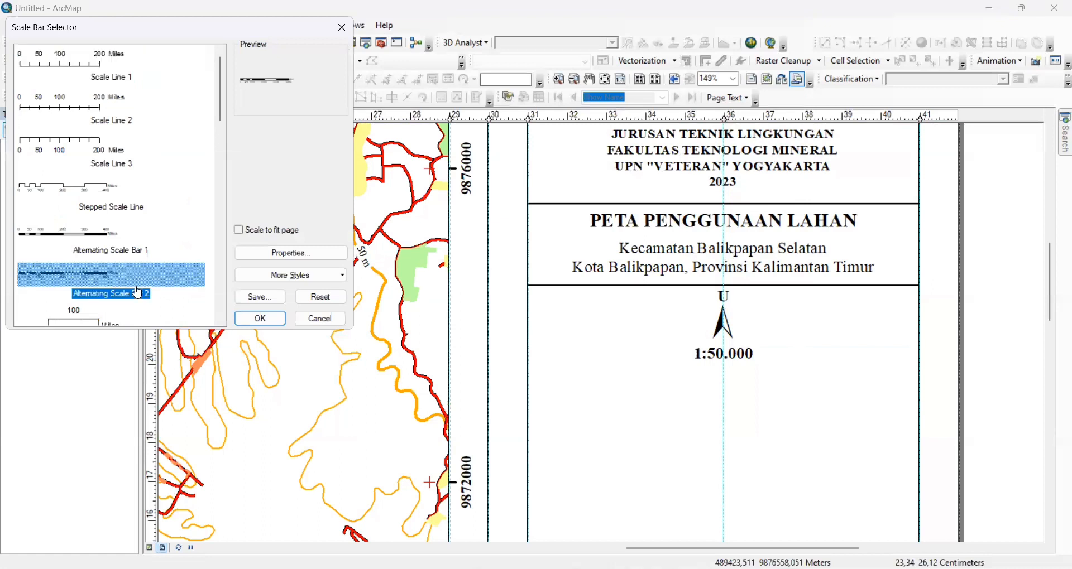
click(280, 252)
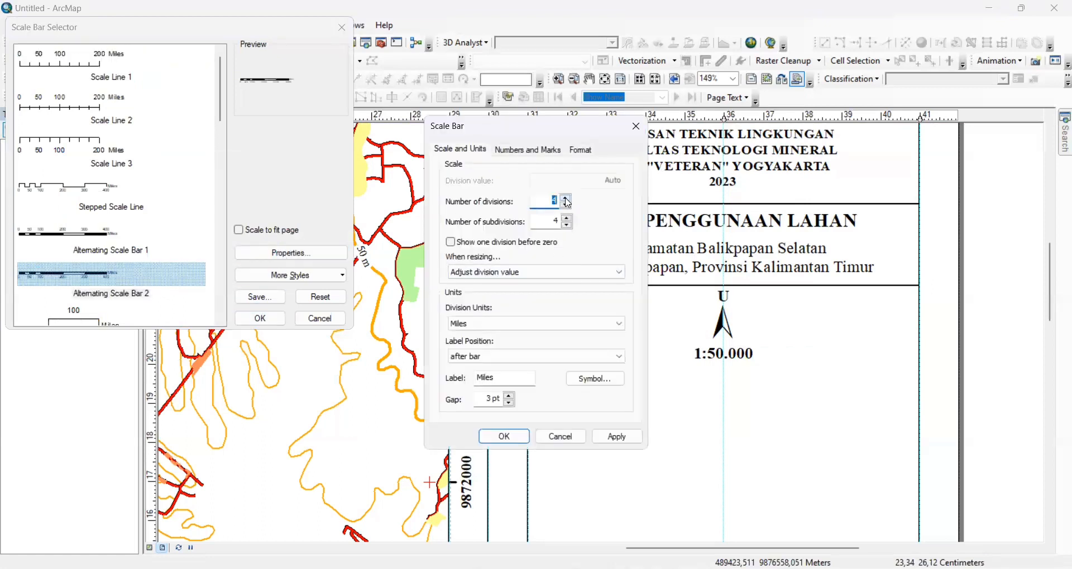
click(565, 198)
click(546, 327)
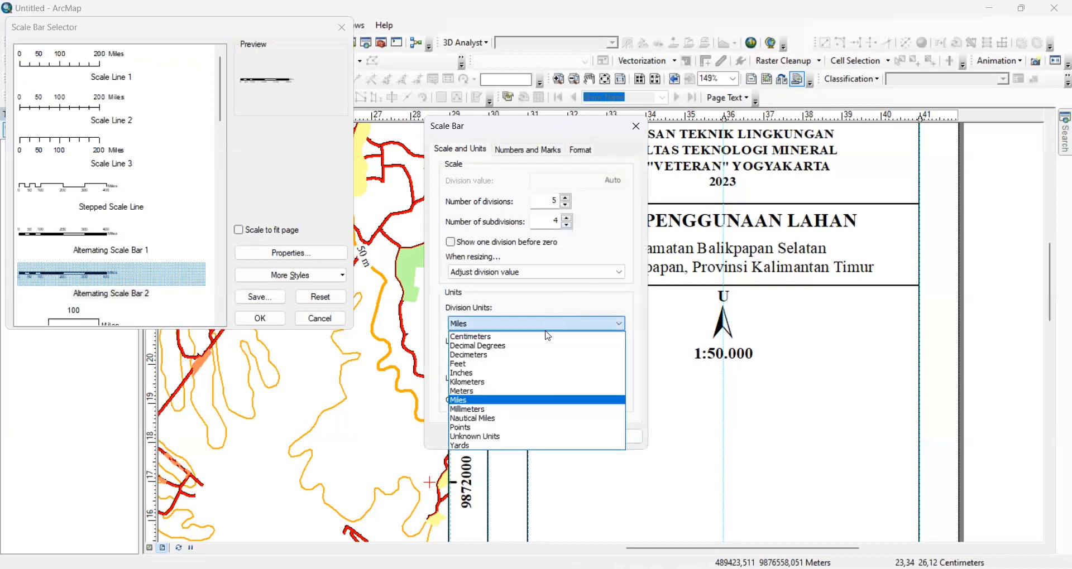
click(560, 382)
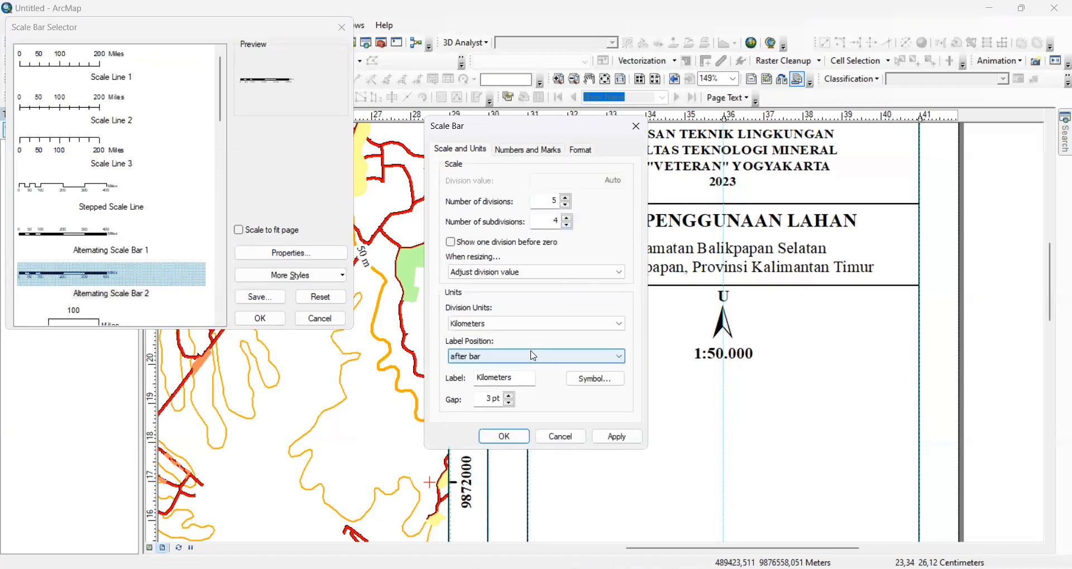
click(541, 325)
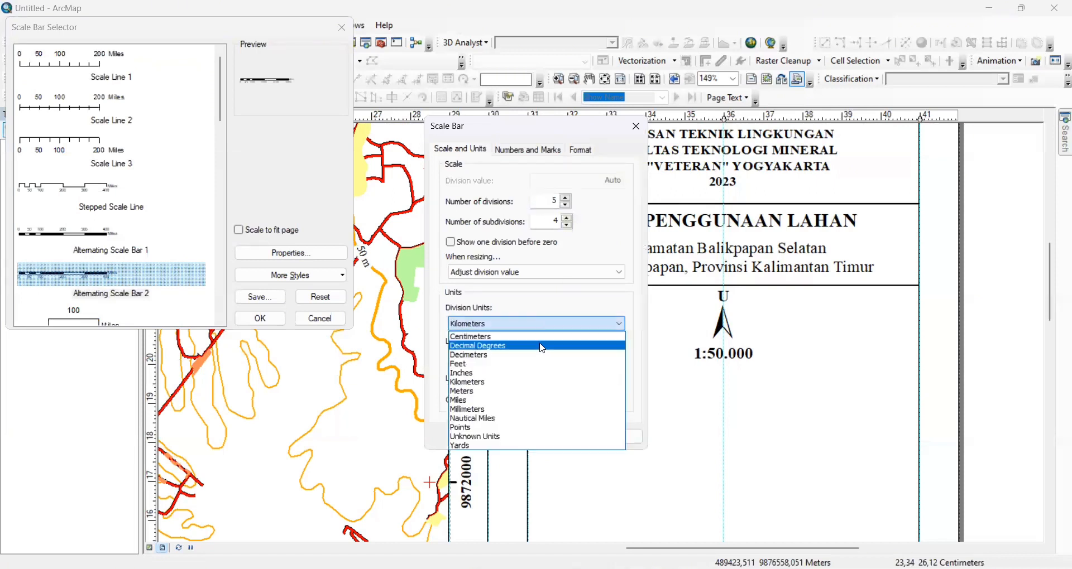
click(546, 311)
Step: Set the scale bar's text font to Times New Roman and check its numbers and marks settings
click(304, 255)
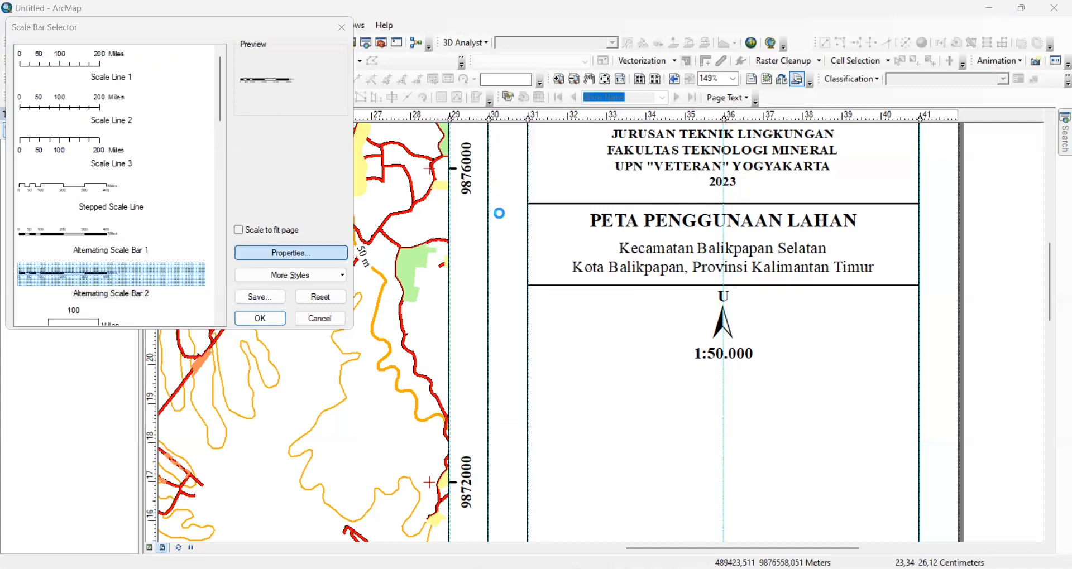
click(581, 149)
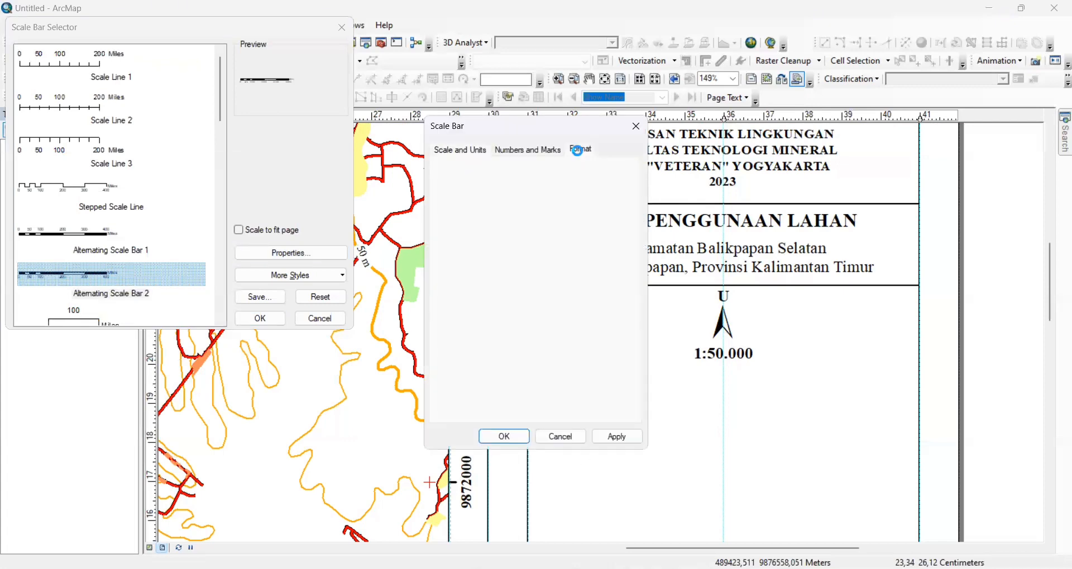
click(556, 179)
click(556, 178)
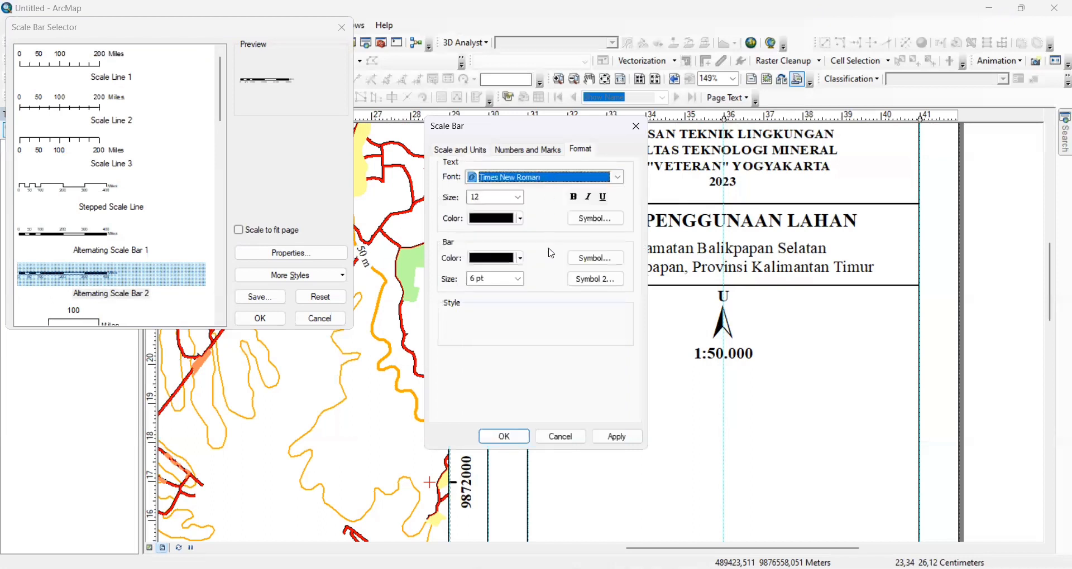
click(528, 150)
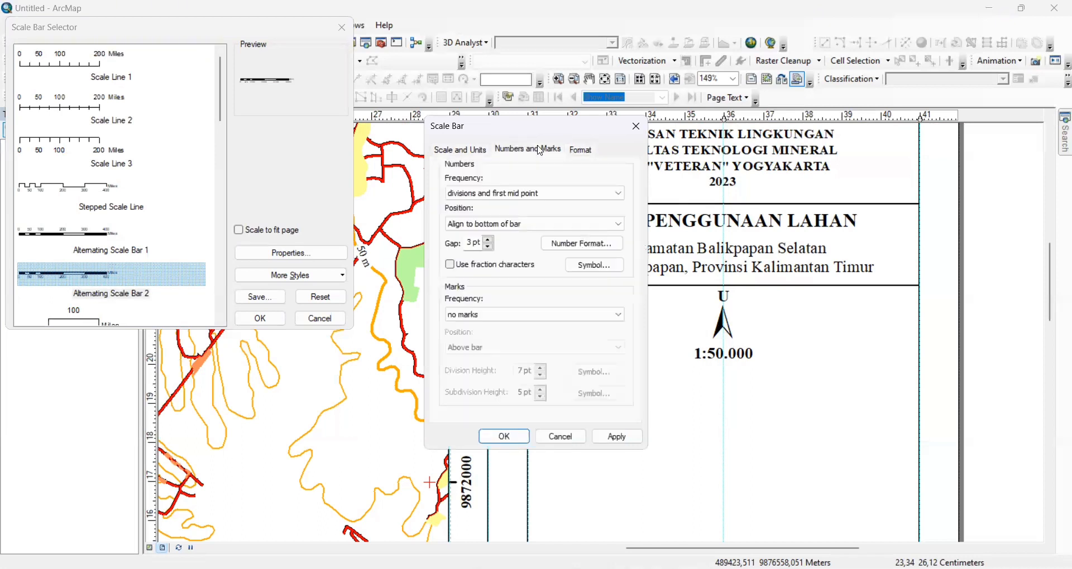
Step: Set the division units to Kilometers, insert the scale bar, and place it centred beneath the 1:50.000 scale text
click(475, 152)
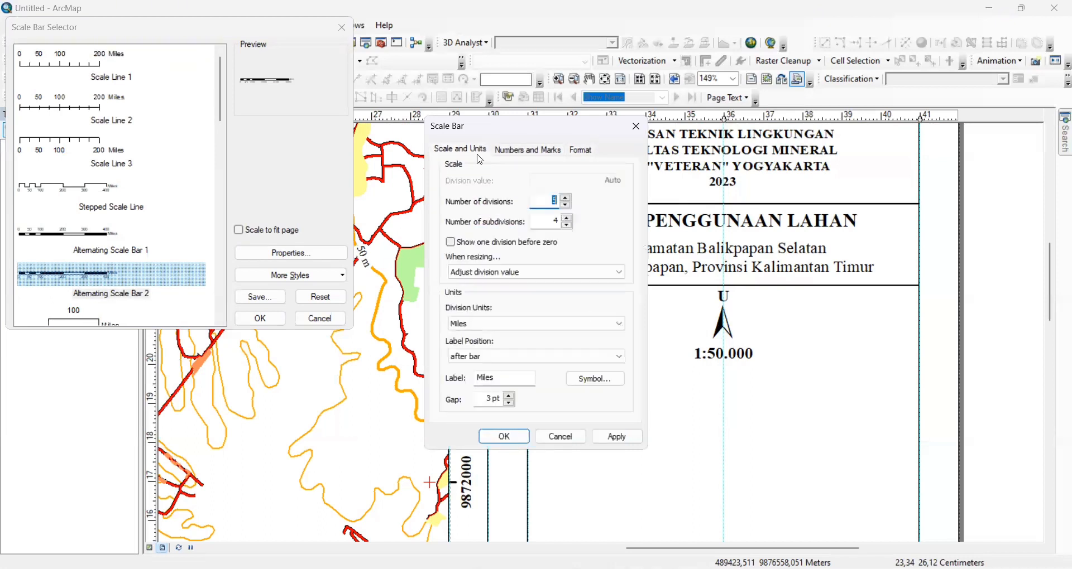
click(545, 324)
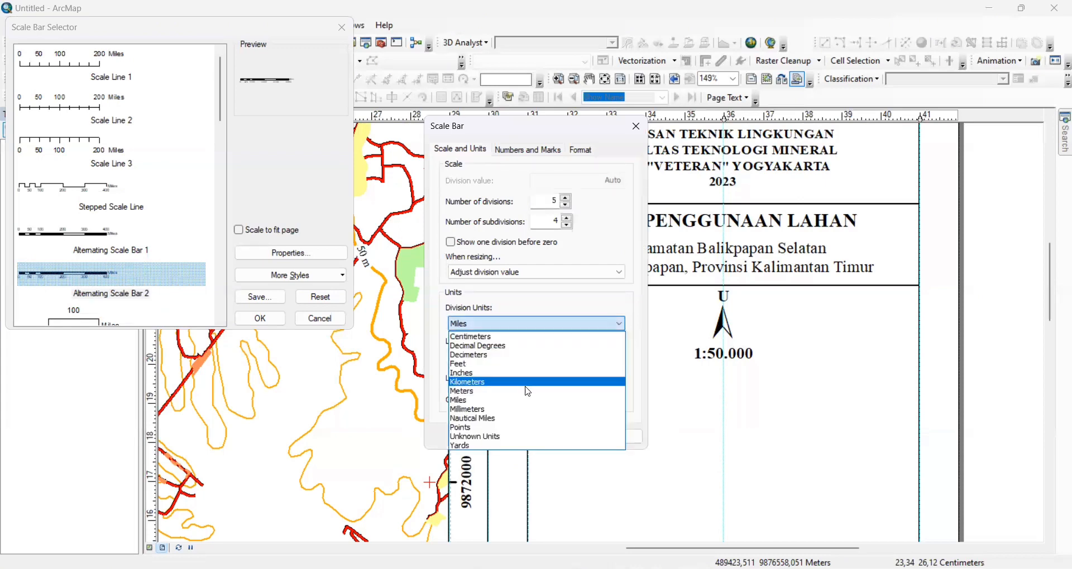
click(525, 383)
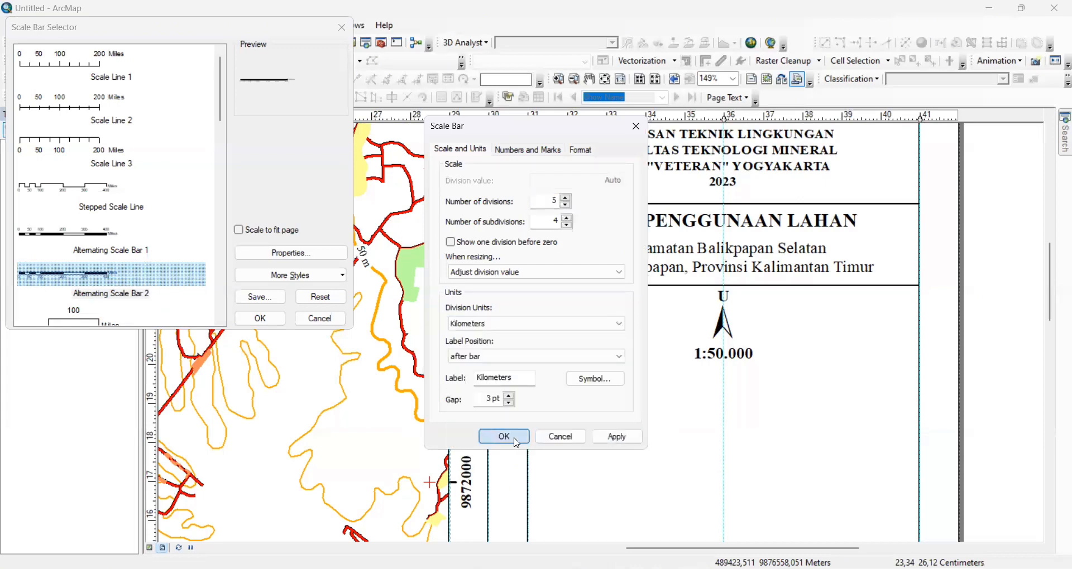
click(263, 324)
drag(814, 349, 792, 389)
drag(670, 385, 760, 396)
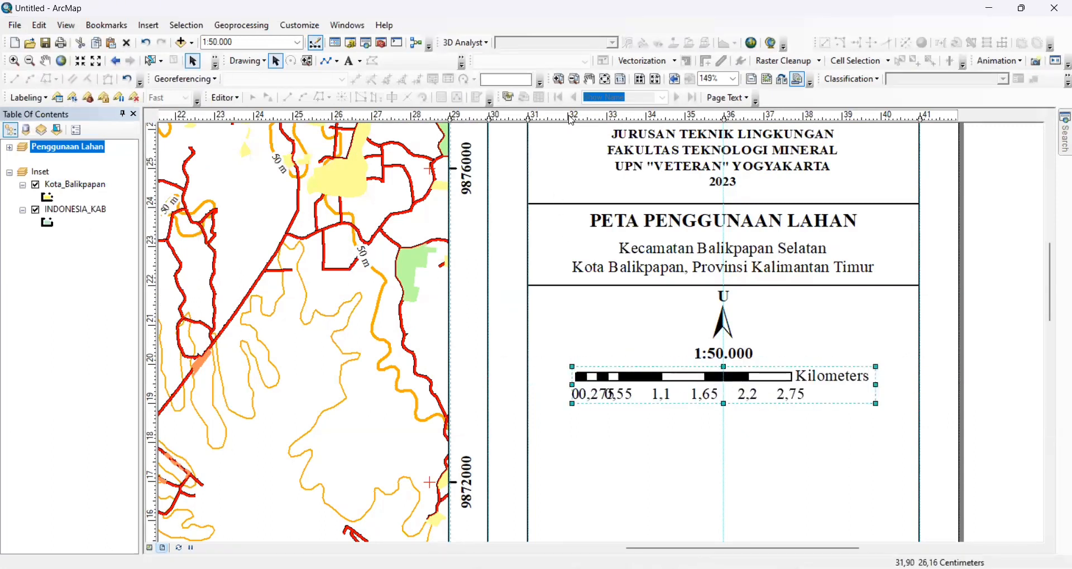
Step: Add a vertical guide at 32 cm and extend the scale bar's left edge slightly past it
click(566, 120)
drag(567, 117, 567, 117)
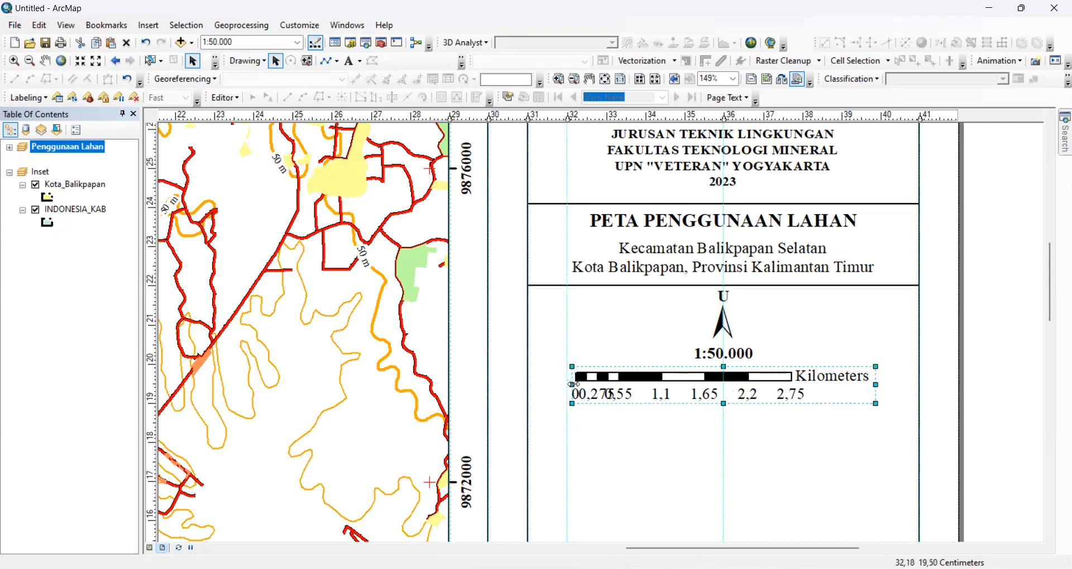
drag(569, 381, 563, 379)
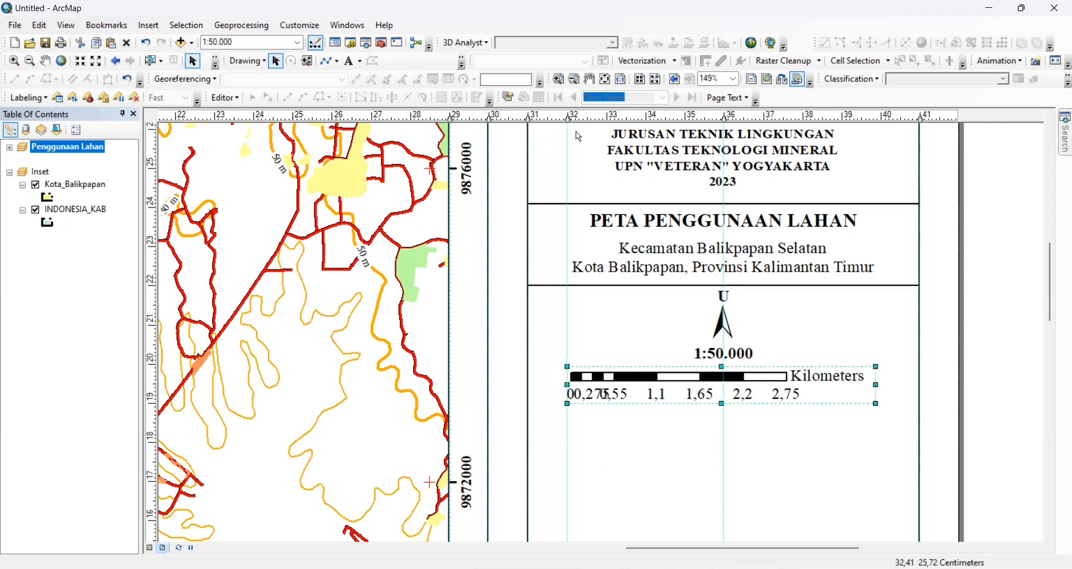
drag(567, 117, 563, 117)
drag(566, 384, 562, 385)
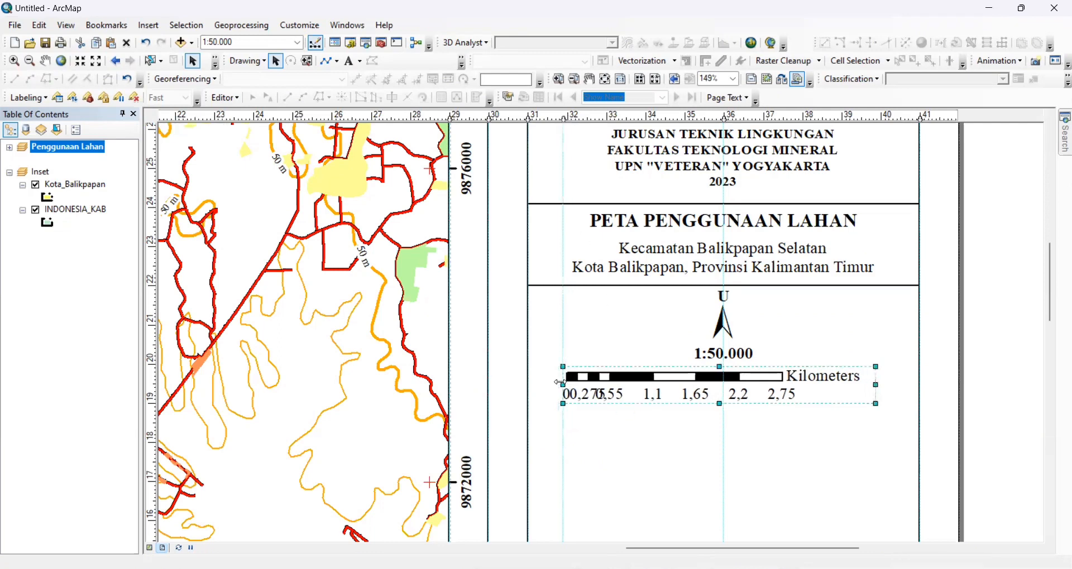
drag(564, 117, 567, 117)
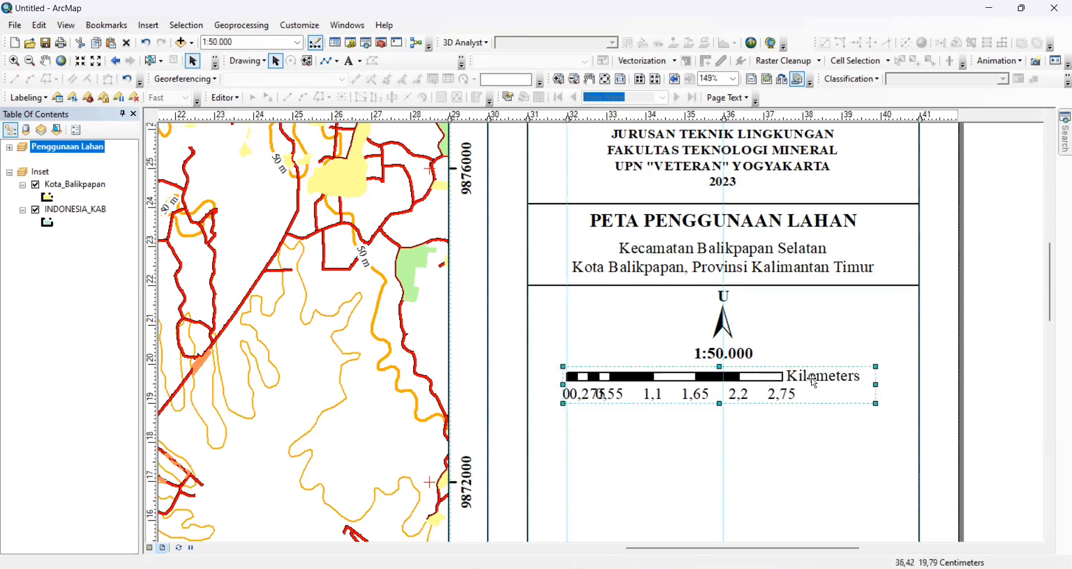
Step: Set the scale bar's resizing behaviour to Adjust divisions and division values
double_click(640, 387)
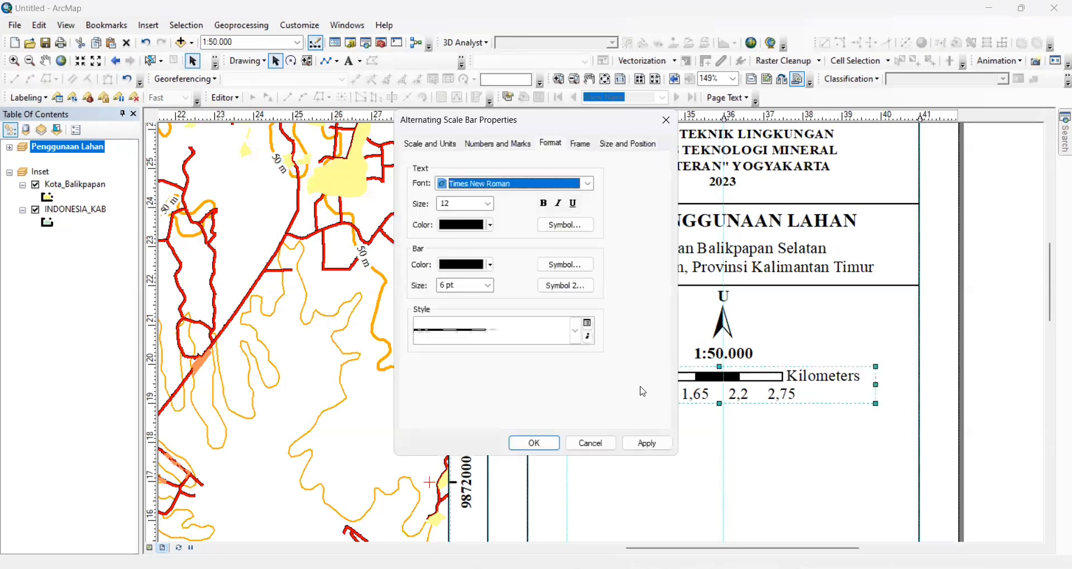
click(498, 144)
click(451, 143)
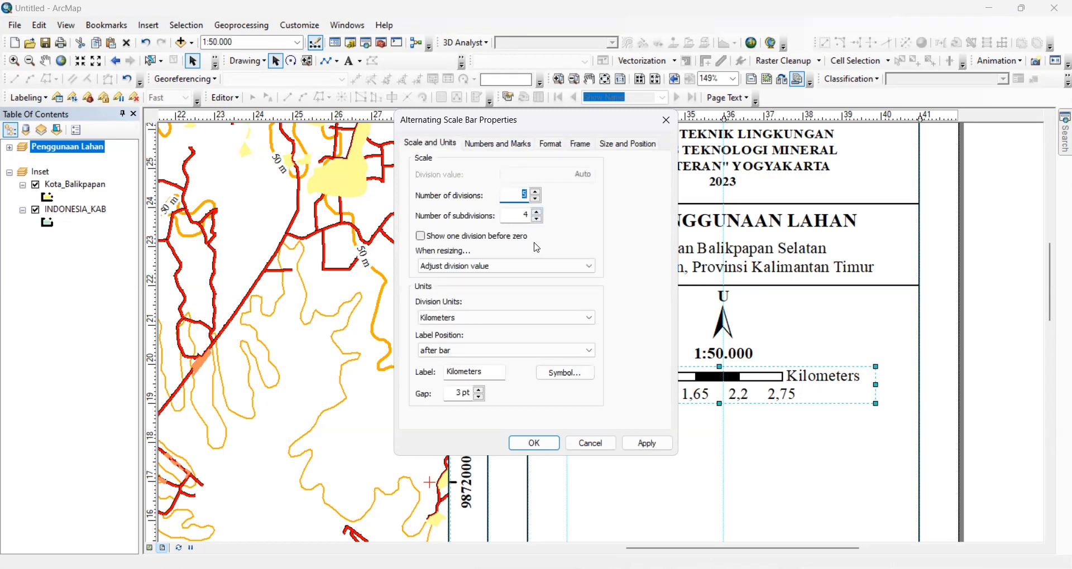
click(534, 265)
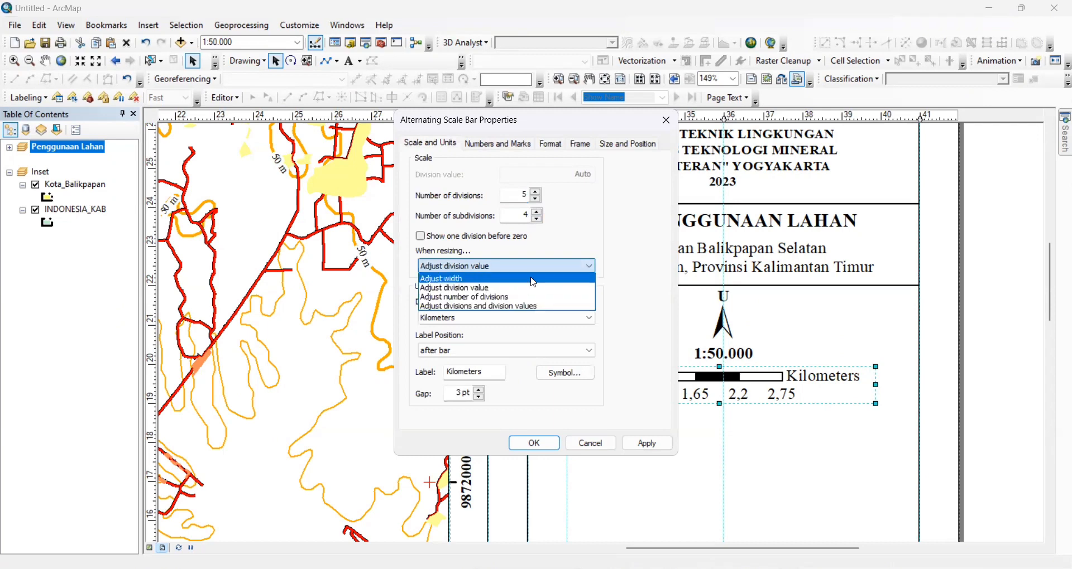
click(539, 307)
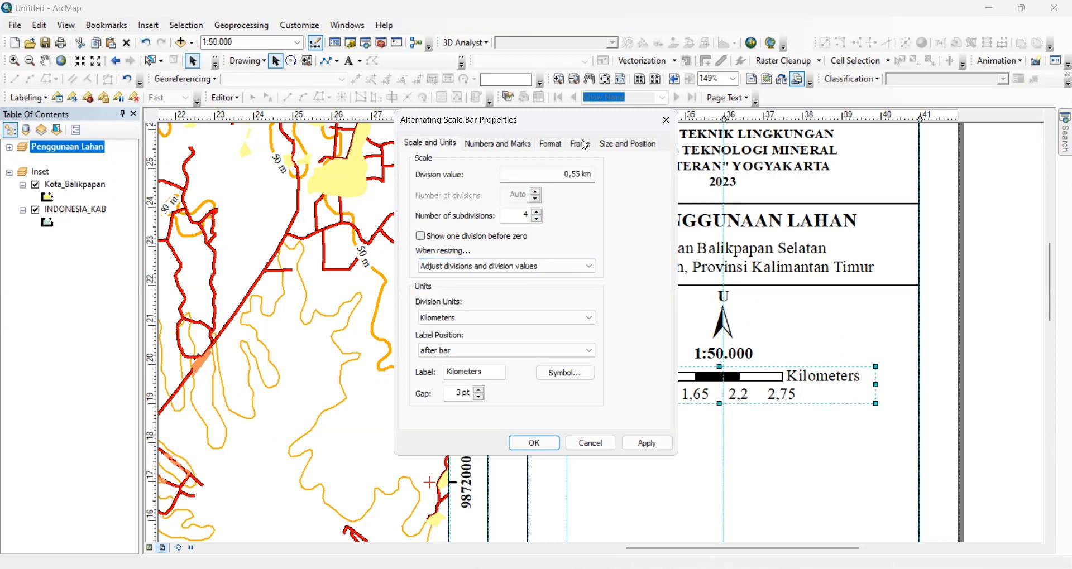
Step: Check the scale bar's number frequency and position options, apply the settings, and widen the bar to the page's right edge
click(604, 147)
click(508, 147)
click(523, 187)
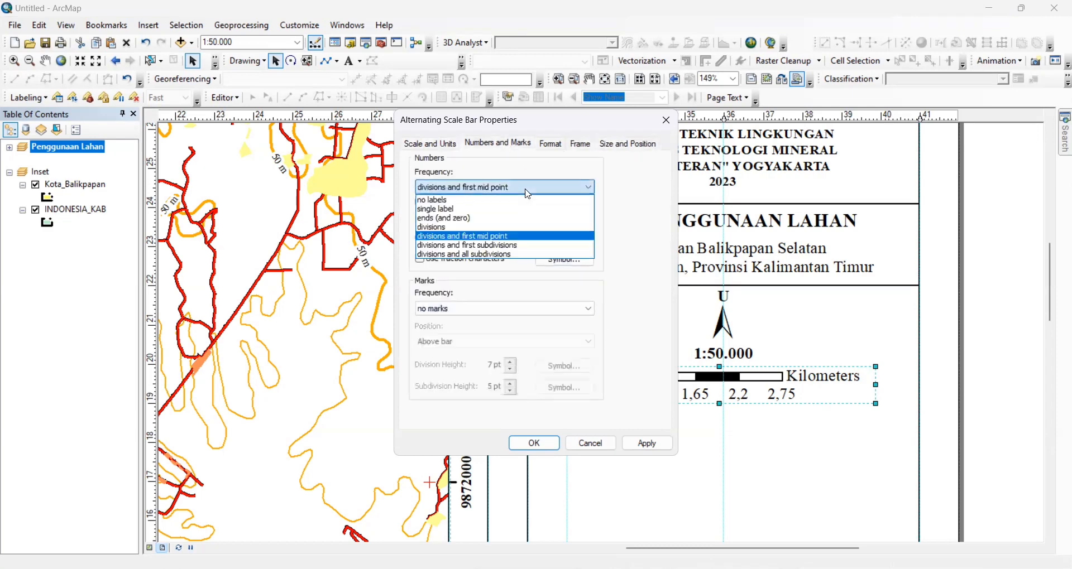
click(523, 219)
click(524, 219)
click(505, 258)
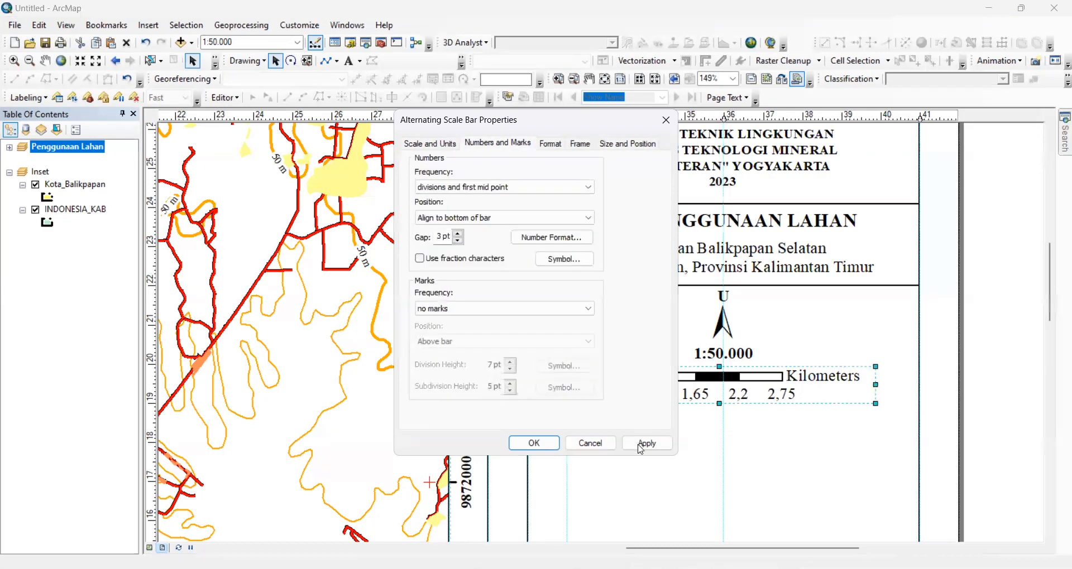
click(534, 444)
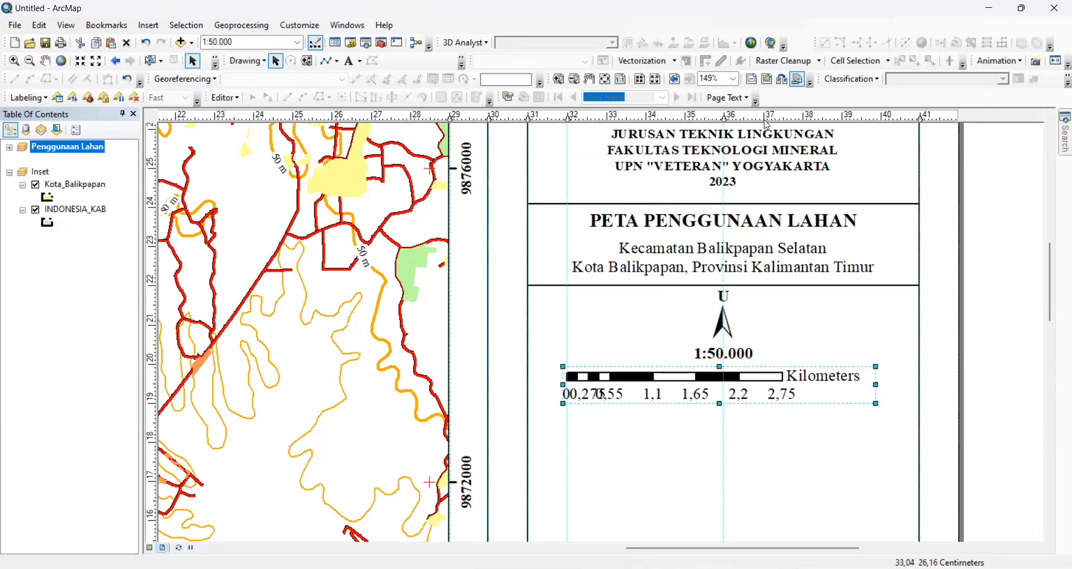
drag(877, 386, 963, 385)
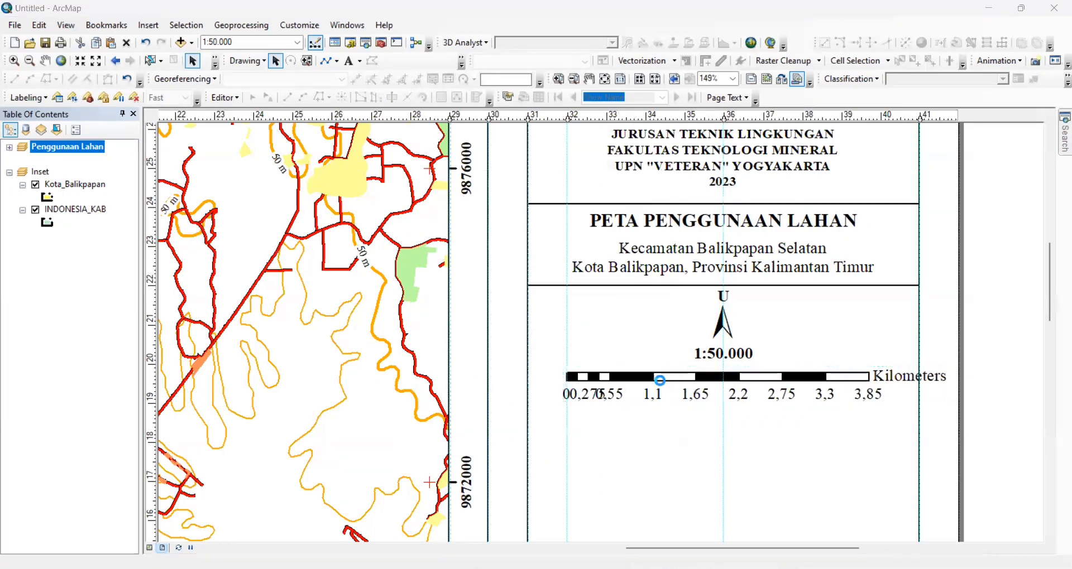
Step: Set the scale bar's resizing behaviour to Adjust width with 5 divisions and apply it
double_click(659, 375)
click(544, 143)
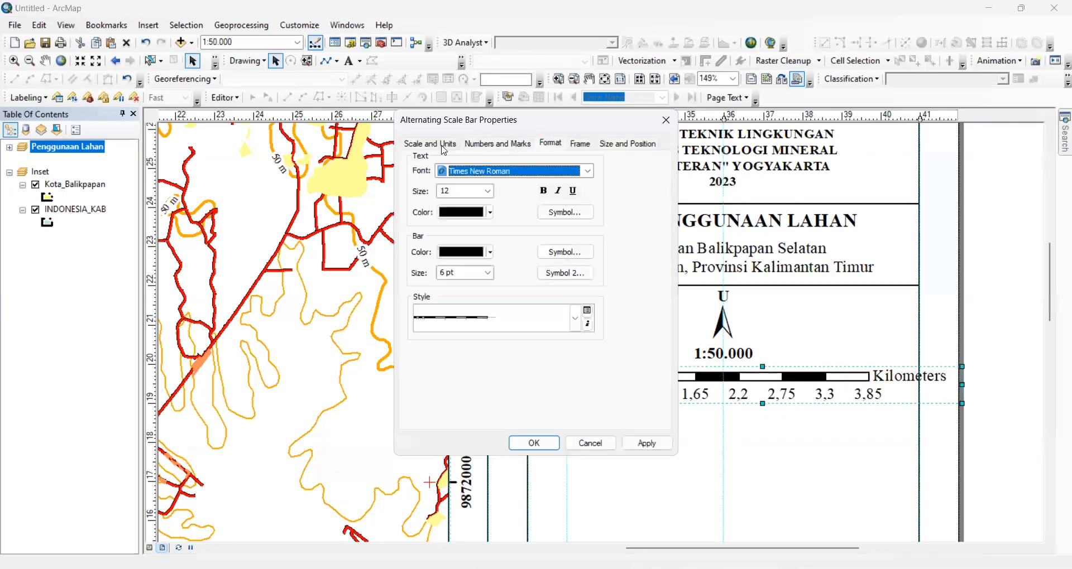
click(442, 145)
click(505, 266)
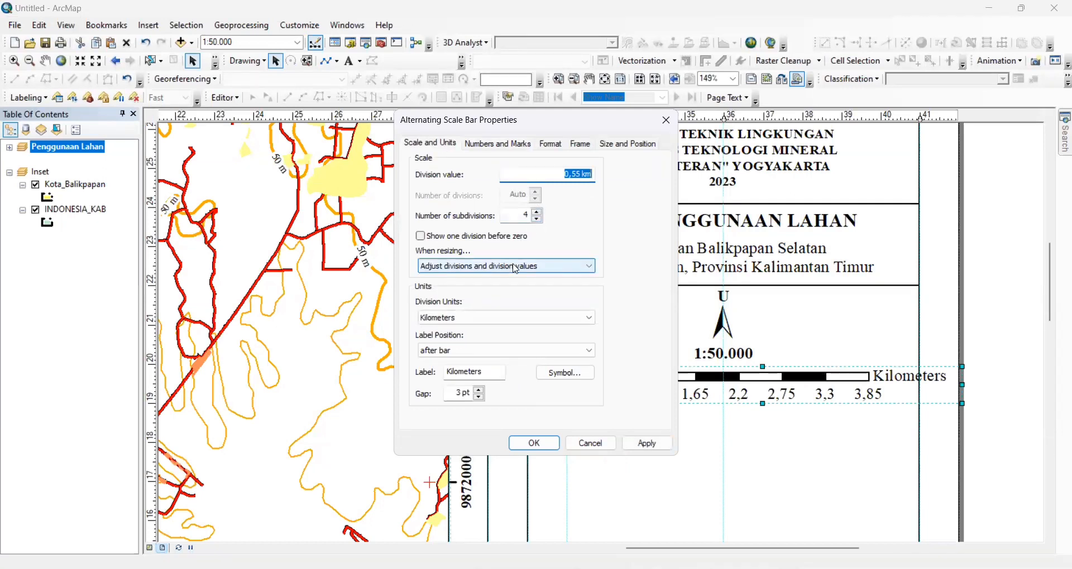
click(508, 276)
click(538, 201)
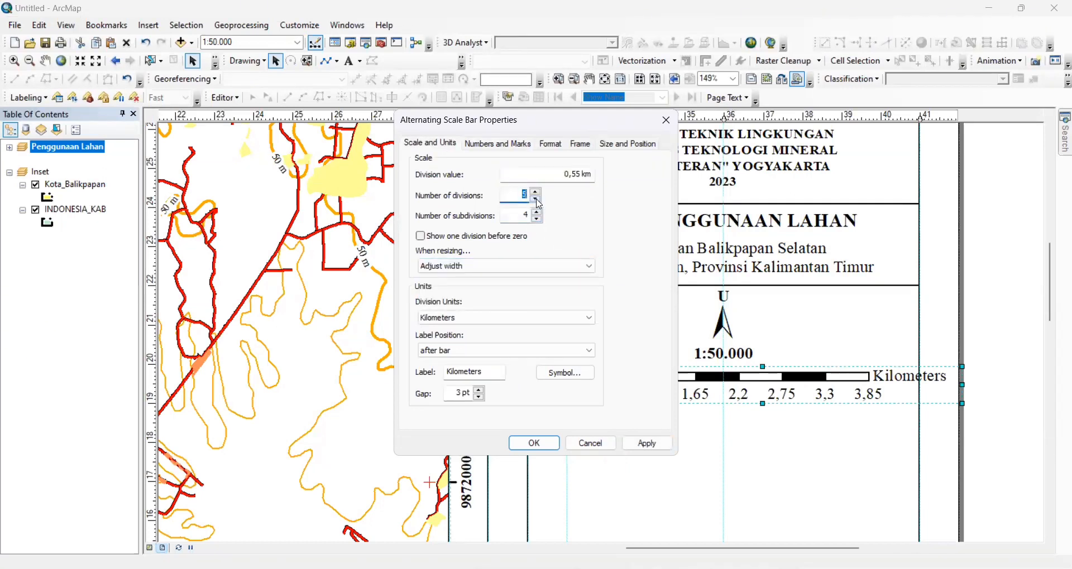
click(647, 444)
click(534, 444)
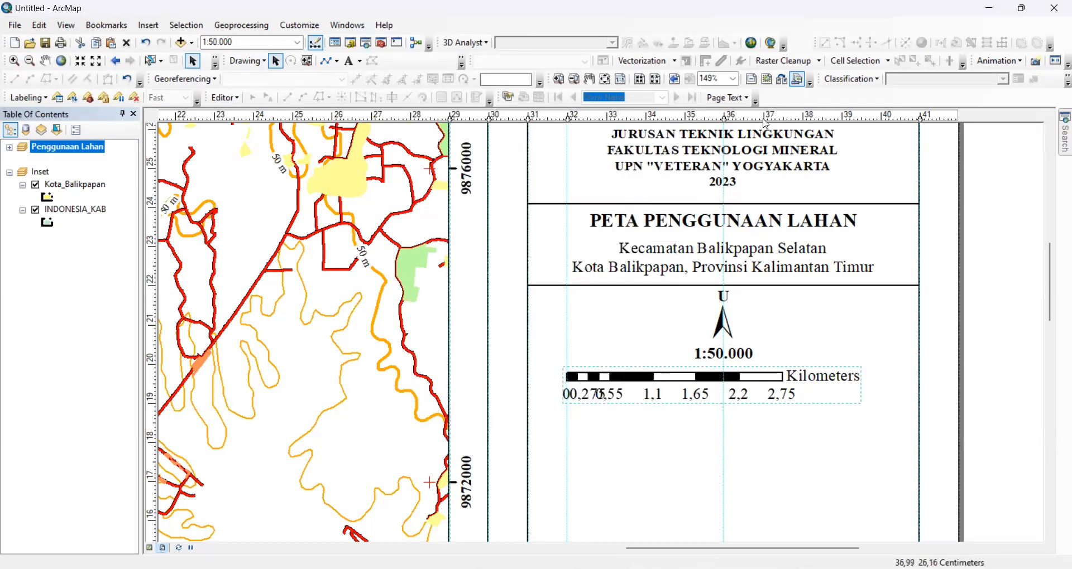
Step: Add vertical guides at 1 cm intervals from 33 cm across the scale bar to compare its divisions
click(606, 116)
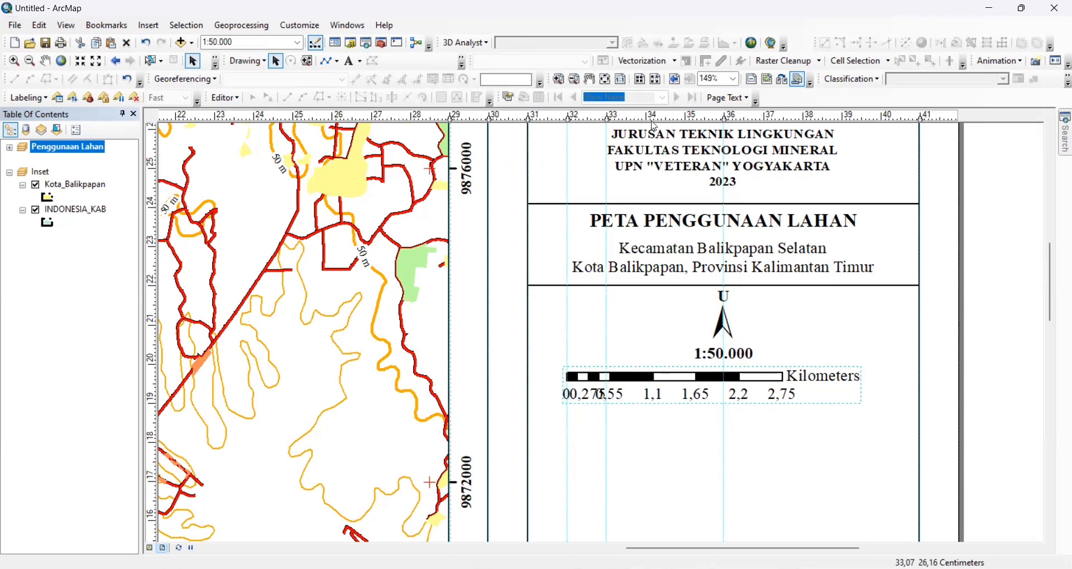
click(647, 117)
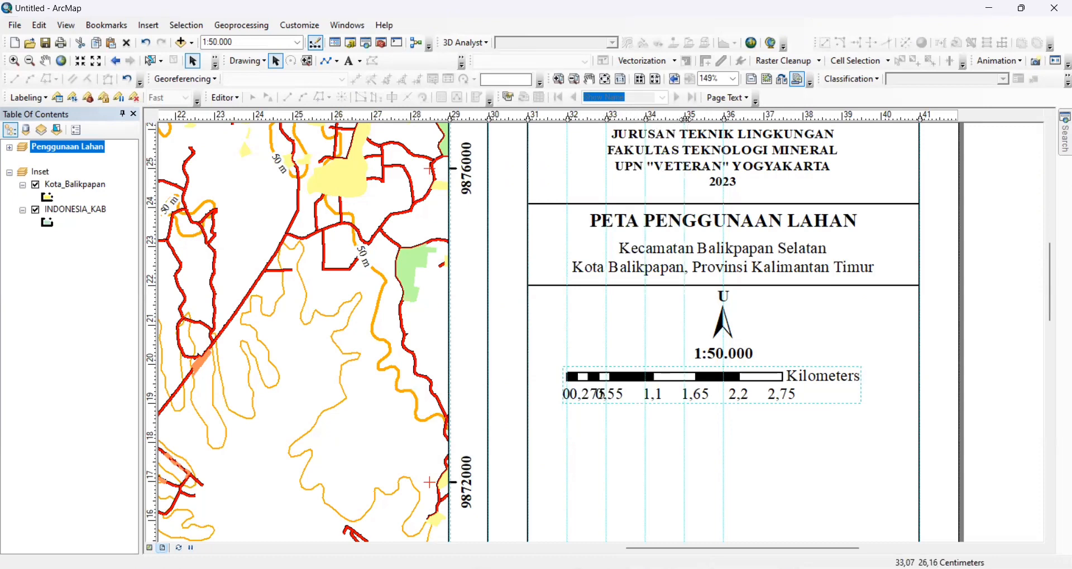
click(764, 120)
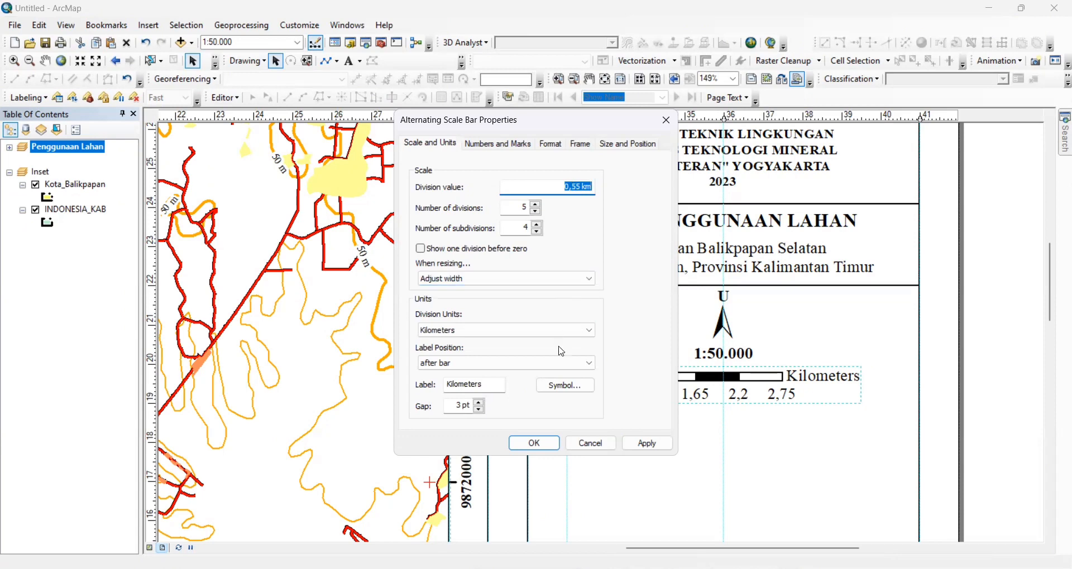
Step: Reduce the gap between the scale bar and its Kilometers label to 0 pt and apply it
click(480, 409)
click(481, 409)
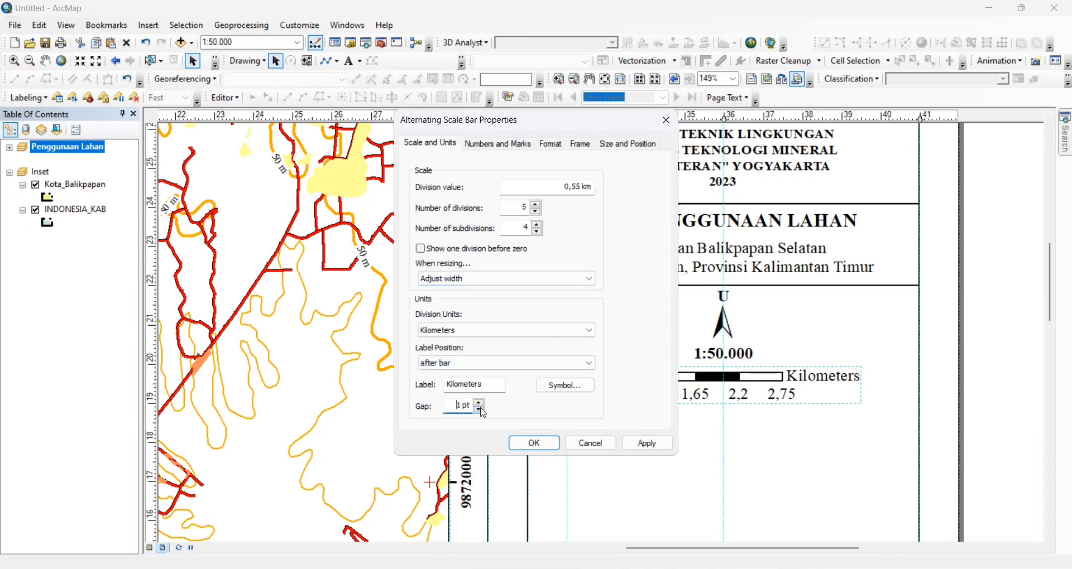
click(480, 409)
click(639, 446)
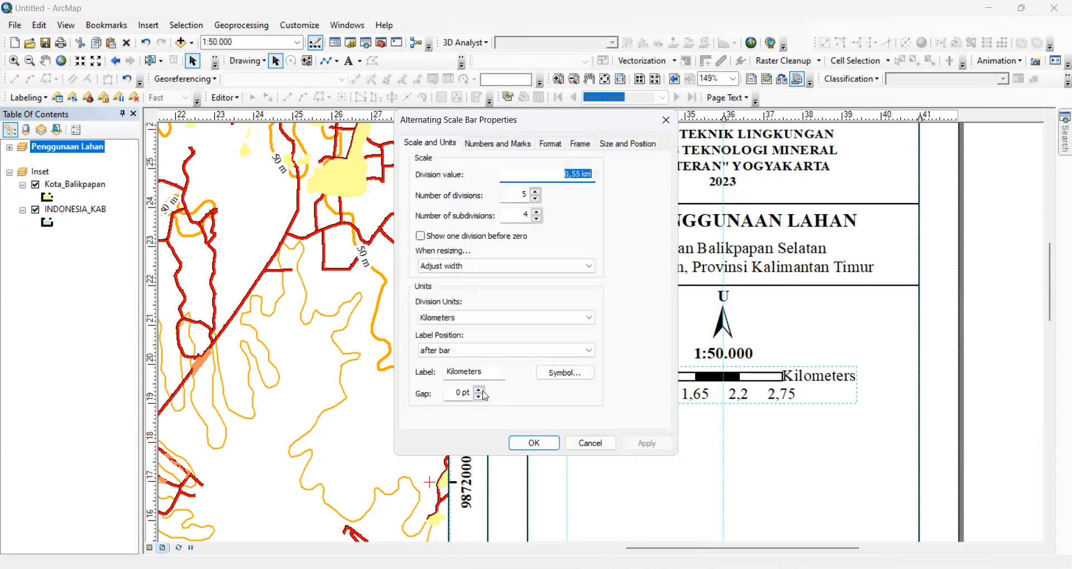
Step: Set the gap between the scale bar and its label to 3 pt and the resizing behaviour to Adjust divisions and division values
click(479, 390)
click(479, 391)
click(479, 391)
click(648, 444)
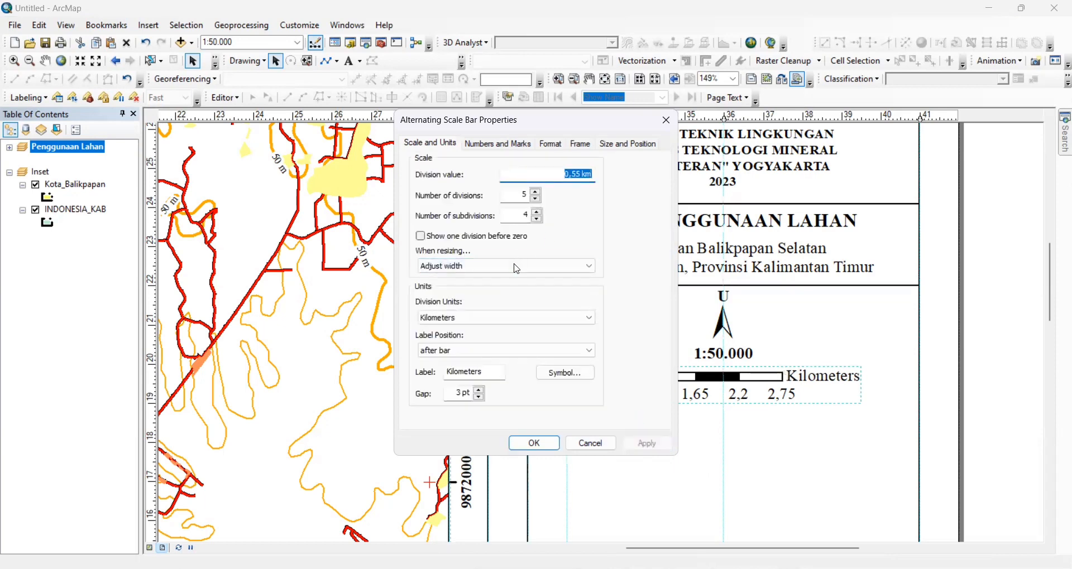
click(517, 269)
click(514, 303)
click(647, 445)
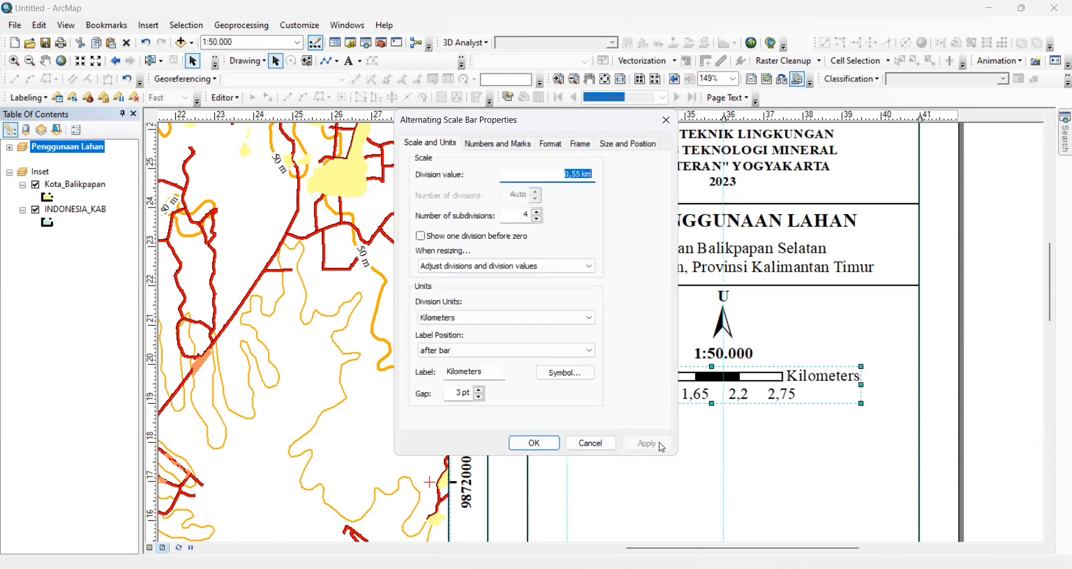
Step: Shorten the scale bar's unit label to Km and accept the scale bar settings
drag(484, 373, 453, 370)
text(m)
click(648, 444)
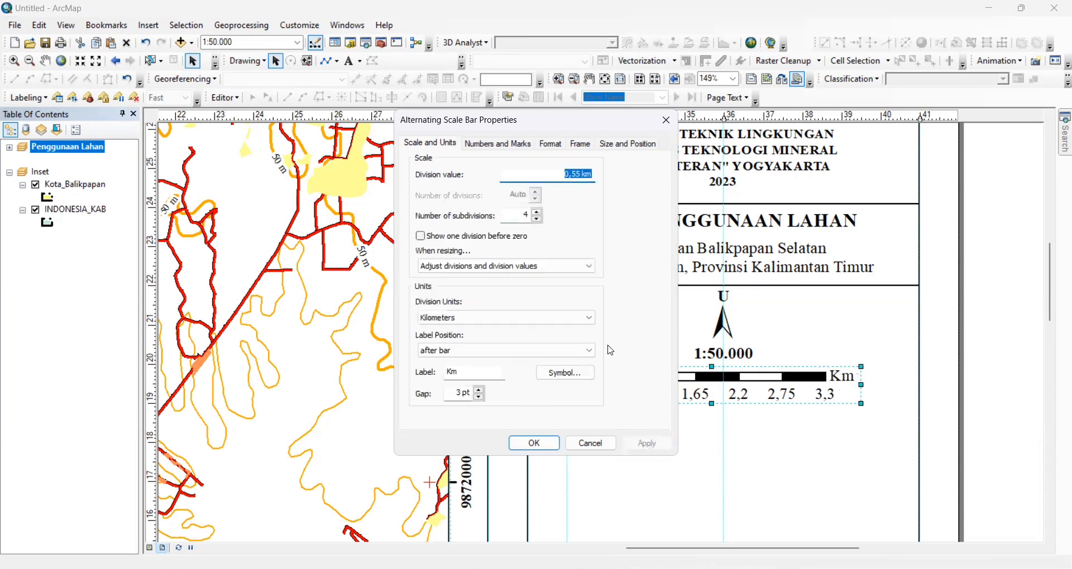
click(534, 444)
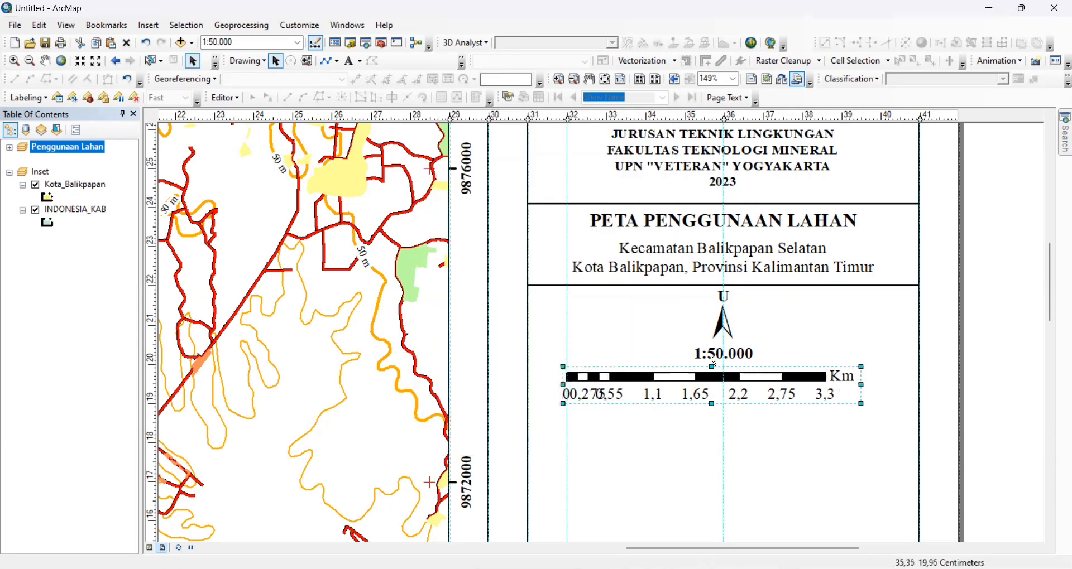
Step: Narrow the scale bar so it ends at 2,75 km and centre it below the 1:50.000 scale text
drag(778, 387, 816, 384)
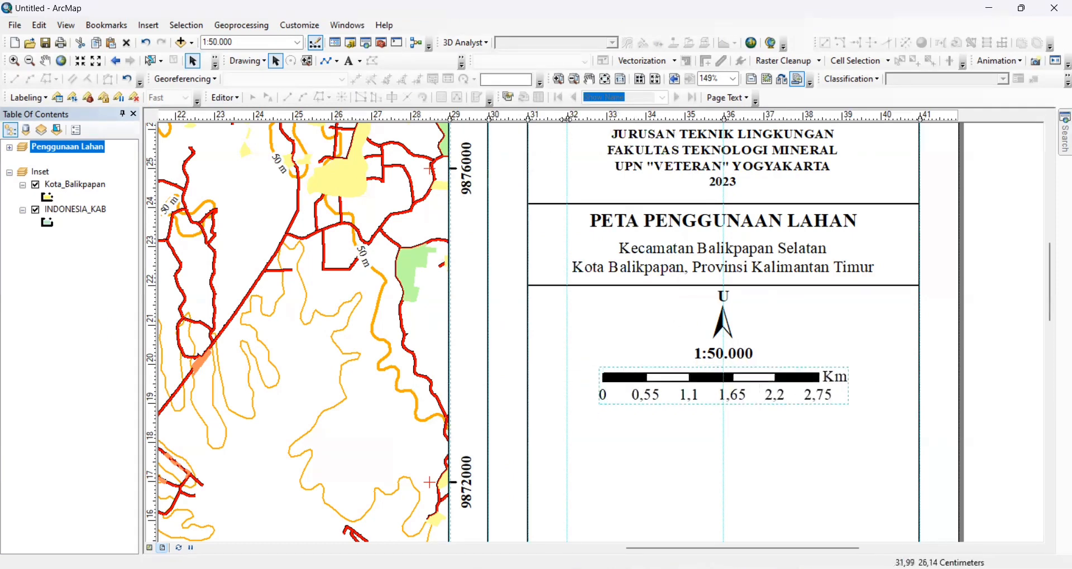
drag(736, 383, 738, 384)
click(821, 346)
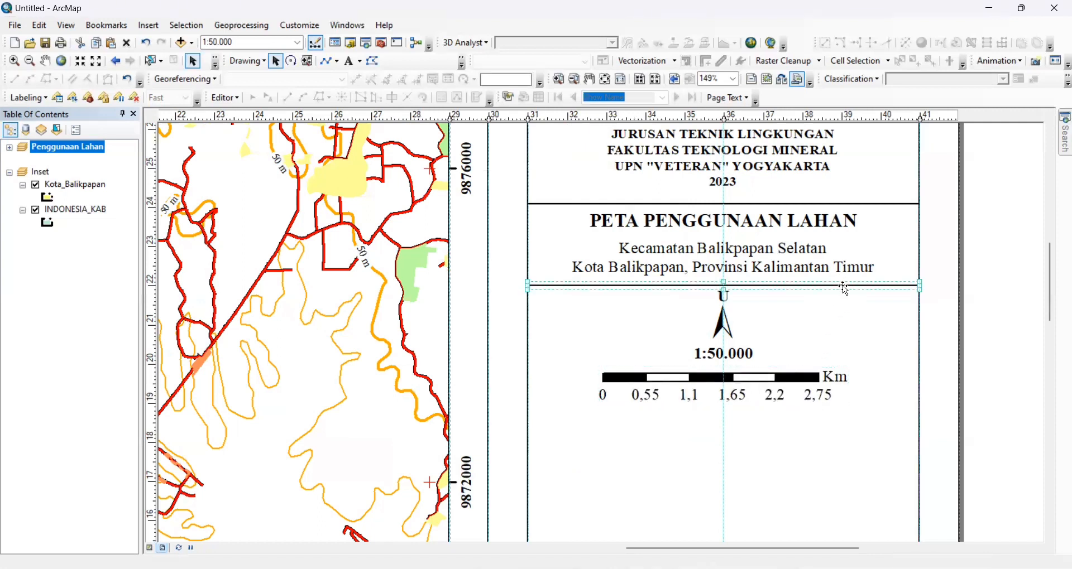
Step: Copy the horizontal divider line and place the copy just below the scale bar
click(831, 305)
drag(832, 303, 783, 420)
Step: Add a text element reading "DISUSUN OLEH :" below the divider under the scale bar
drag(1054, 264, 1054, 303)
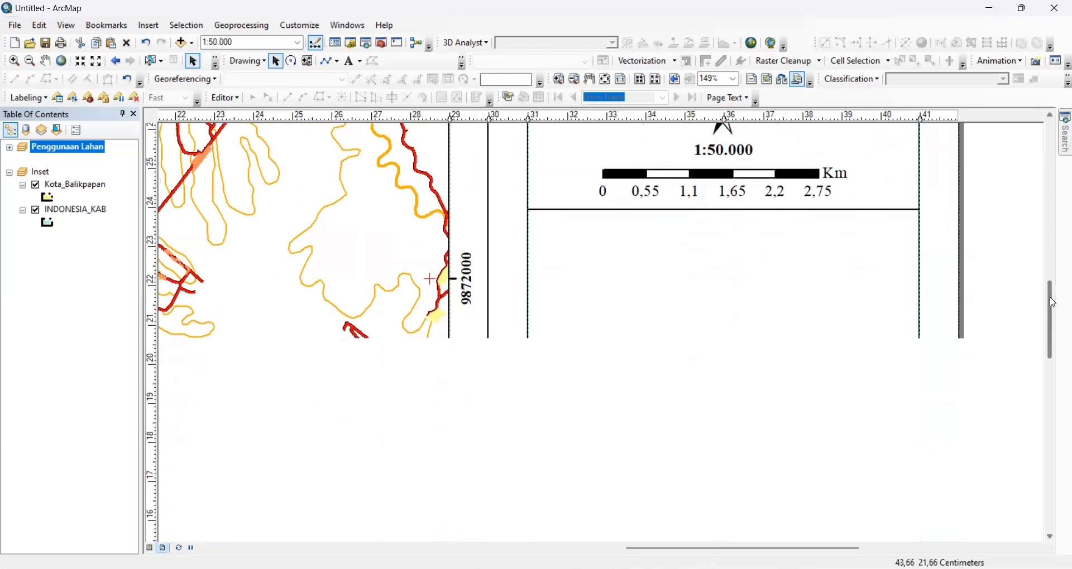
click(349, 61)
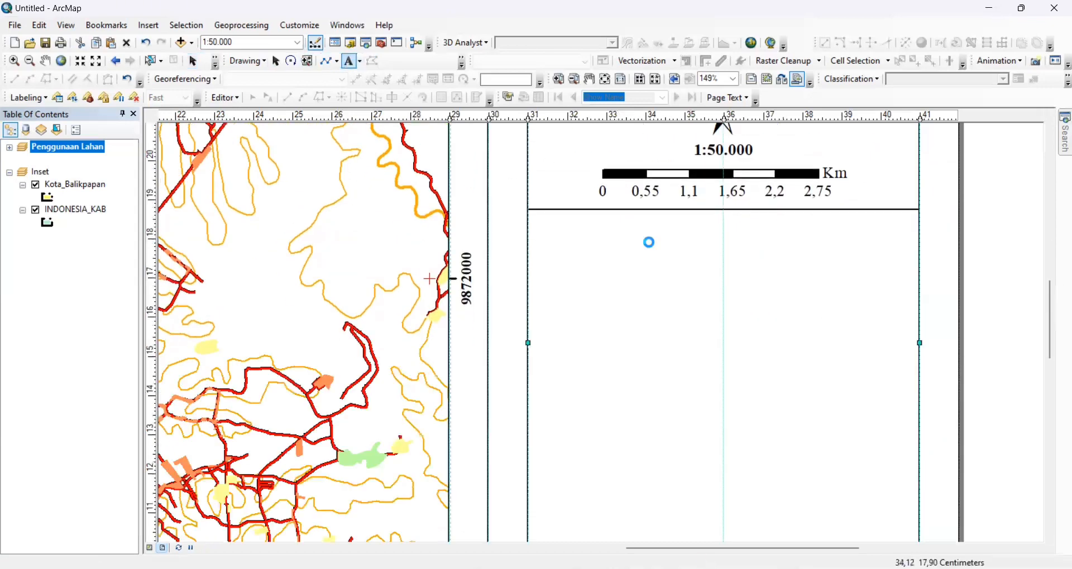
click(648, 242)
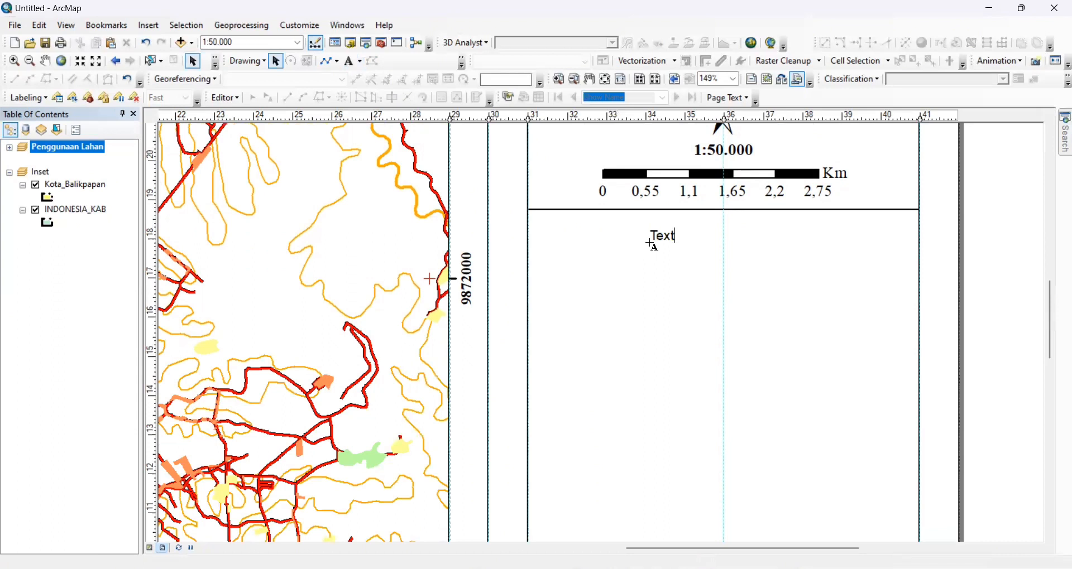
double_click(670, 234)
click(675, 237)
double_click(667, 235)
click(668, 236)
double_click(671, 239)
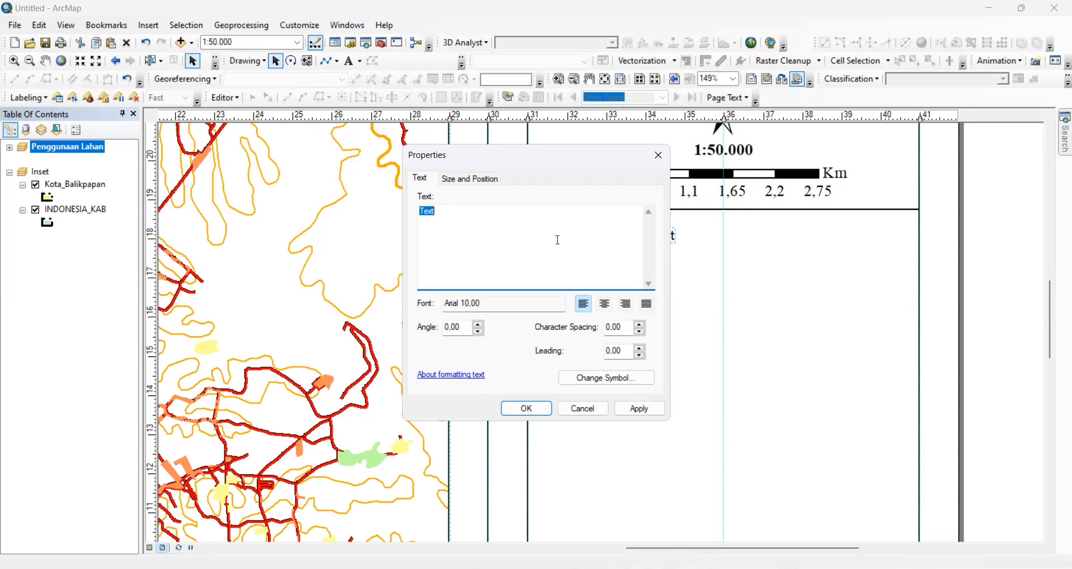
text(DISUSUN OLEH :)
Step: Format the DISUSUN OLEH heading as bold Times New Roman 12 and centre it on the vertical guide below the divider
click(627, 381)
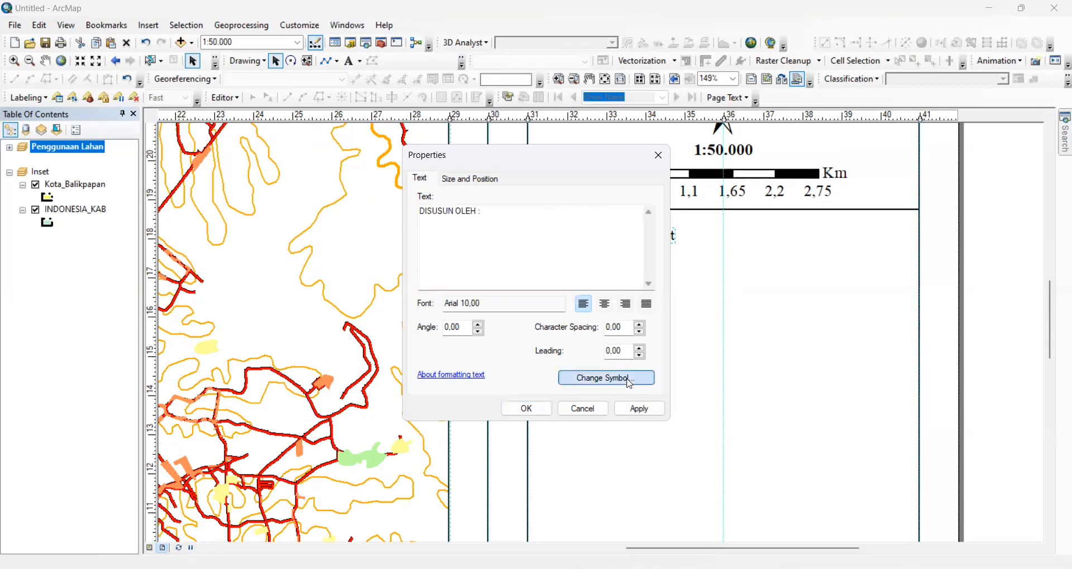
click(660, 262)
text(ti)
click(662, 274)
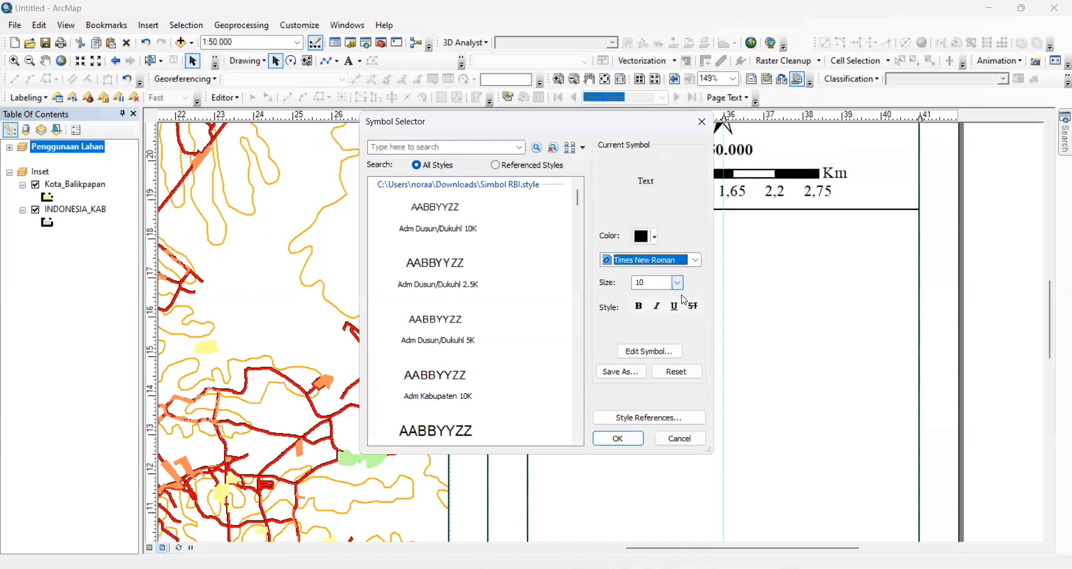
click(677, 283)
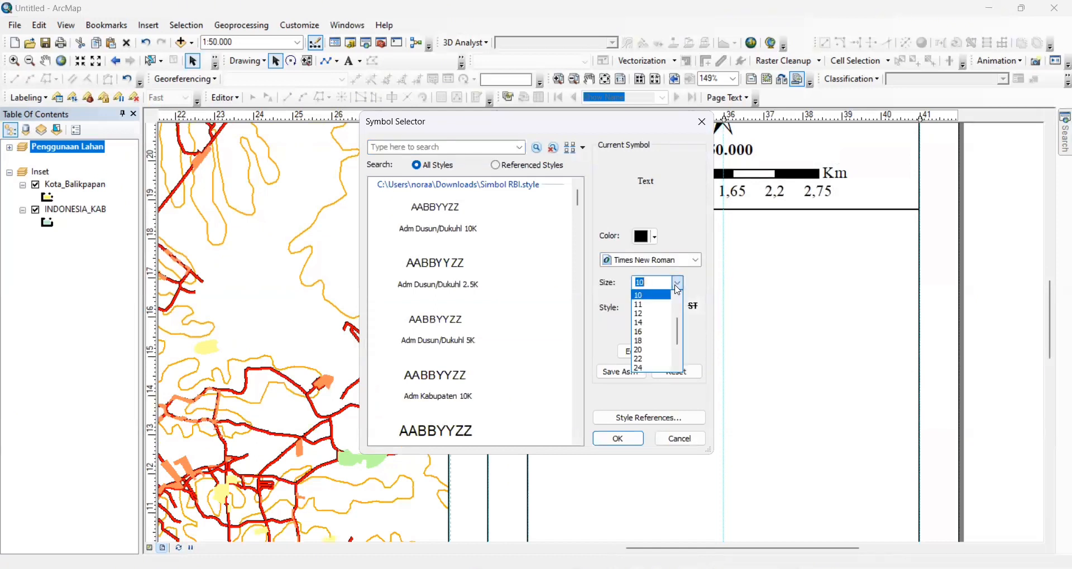
click(646, 313)
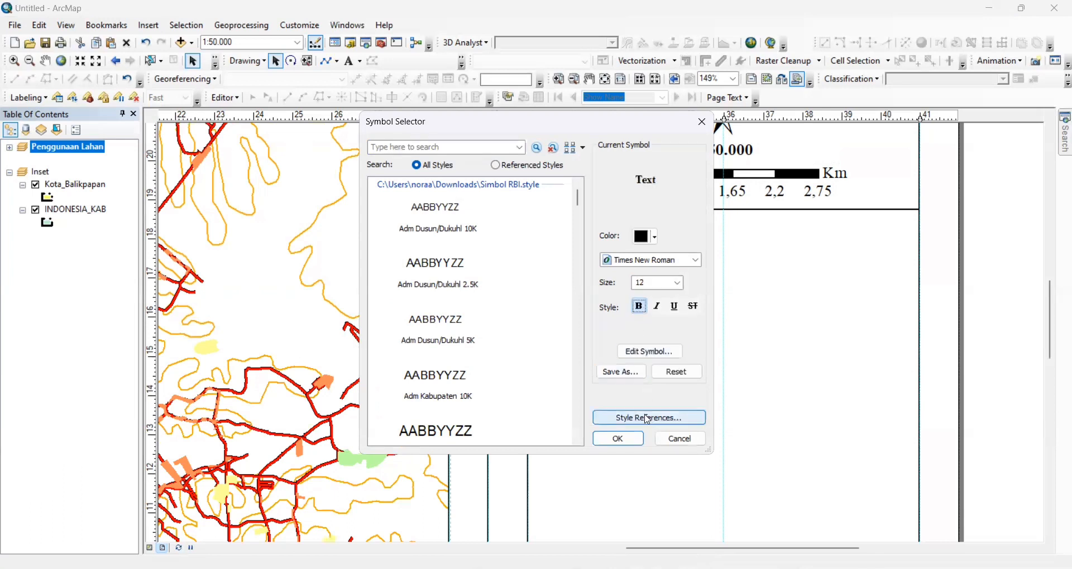
click(618, 439)
click(628, 412)
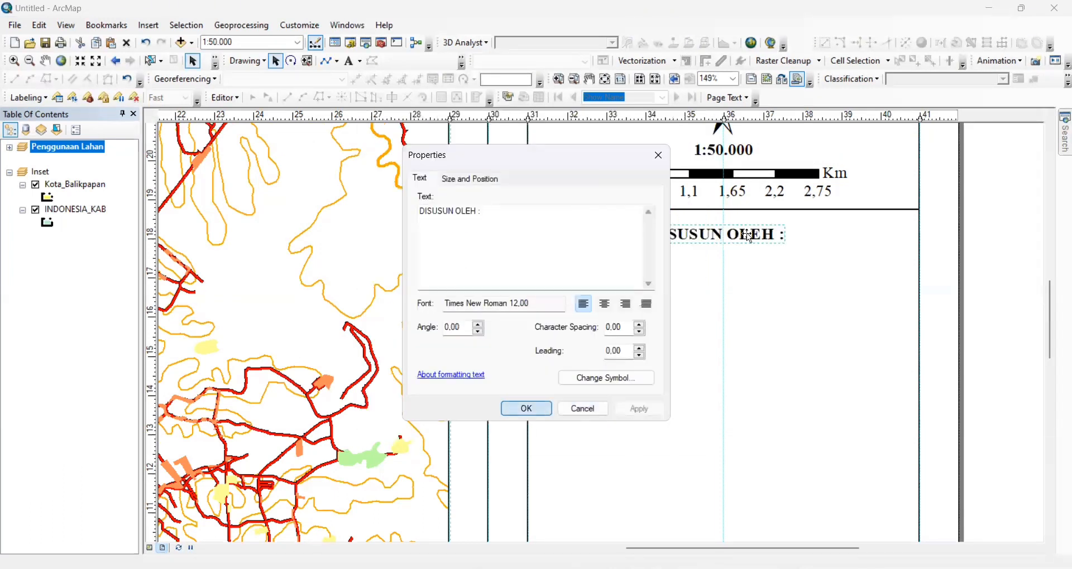
click(525, 409)
drag(755, 228, 761, 221)
click(672, 214)
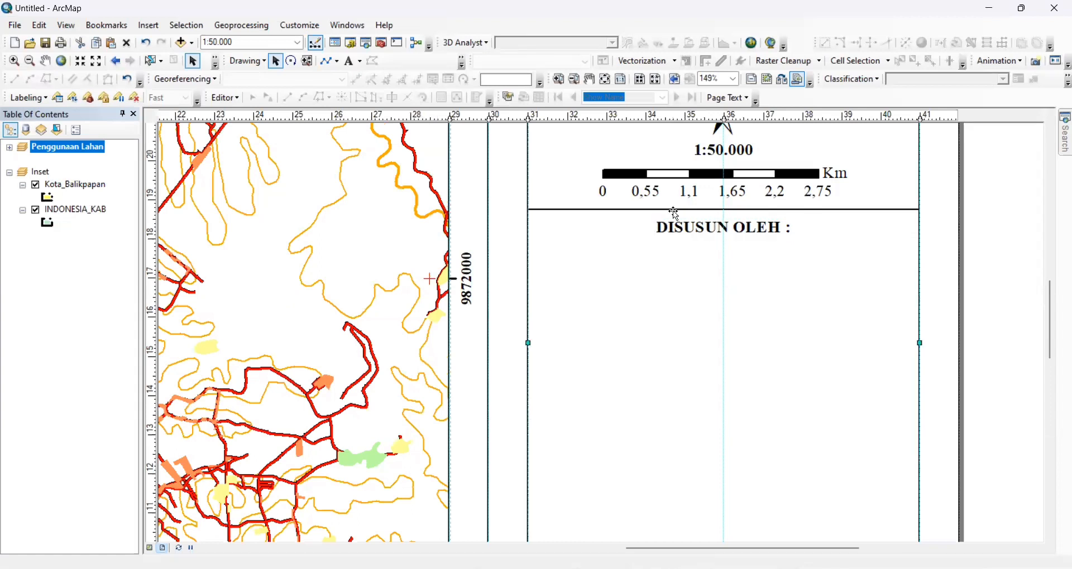
Step: Add a two-line text element below DISUSUN OLEH with the author's full name and student number
click(349, 61)
click(625, 248)
key(Return)
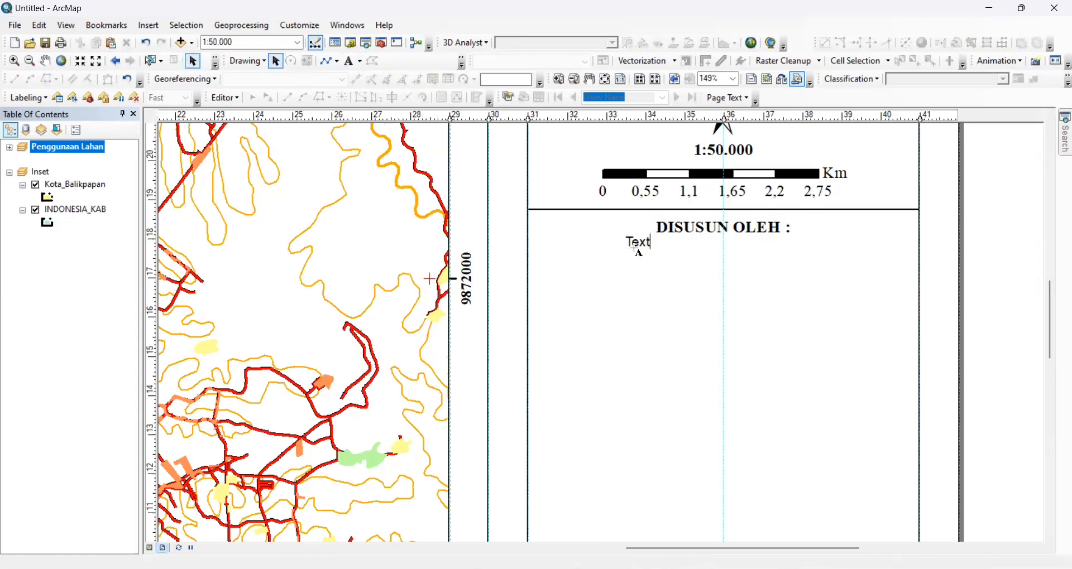
double_click(632, 247)
click(632, 249)
double_click(635, 242)
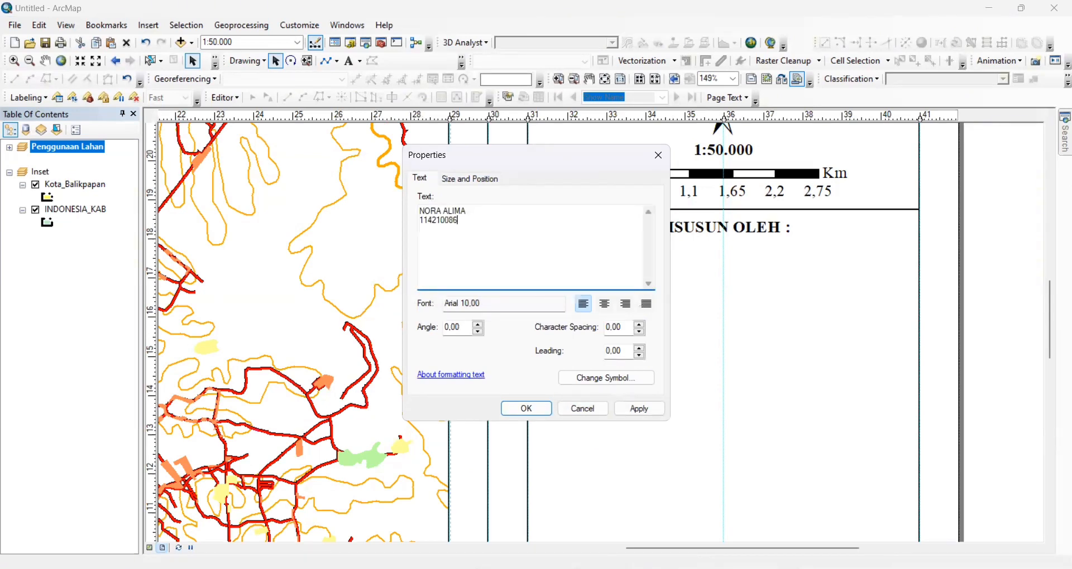
Step: Set the author text's font to Times New Roman at size 12
click(610, 378)
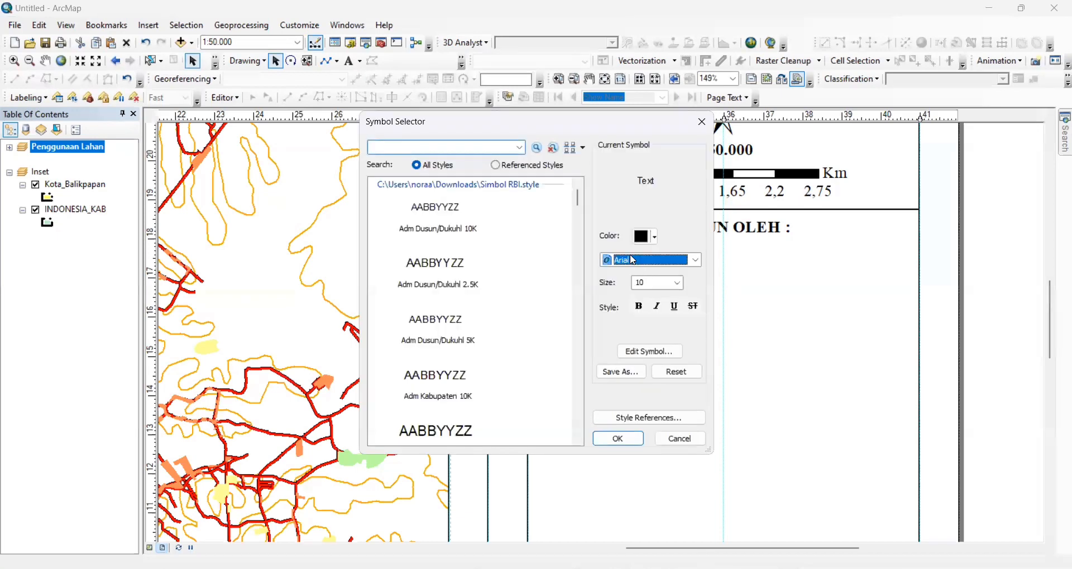
click(633, 260)
click(647, 268)
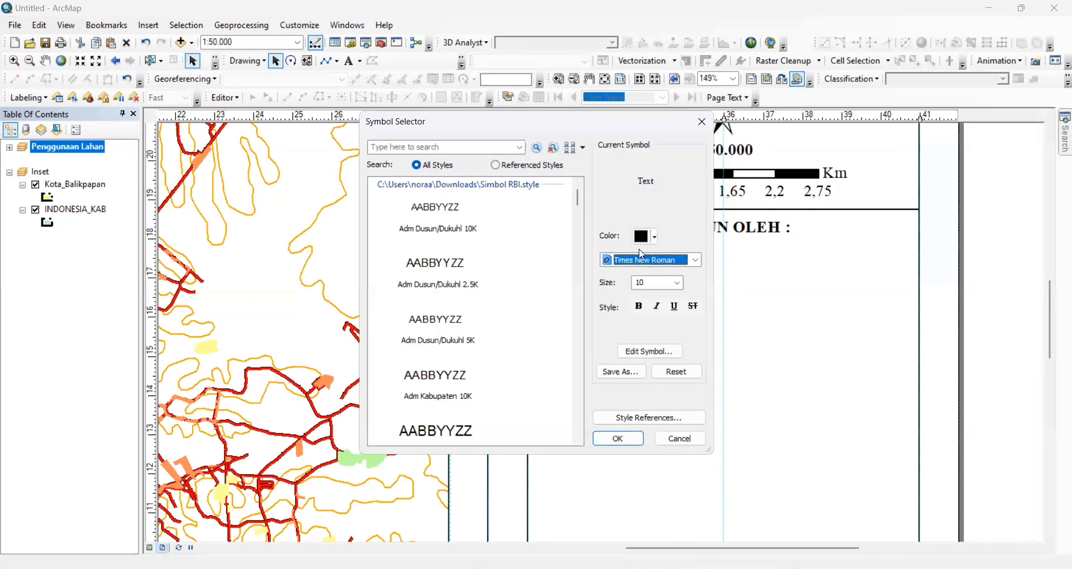
click(677, 283)
click(648, 316)
click(618, 439)
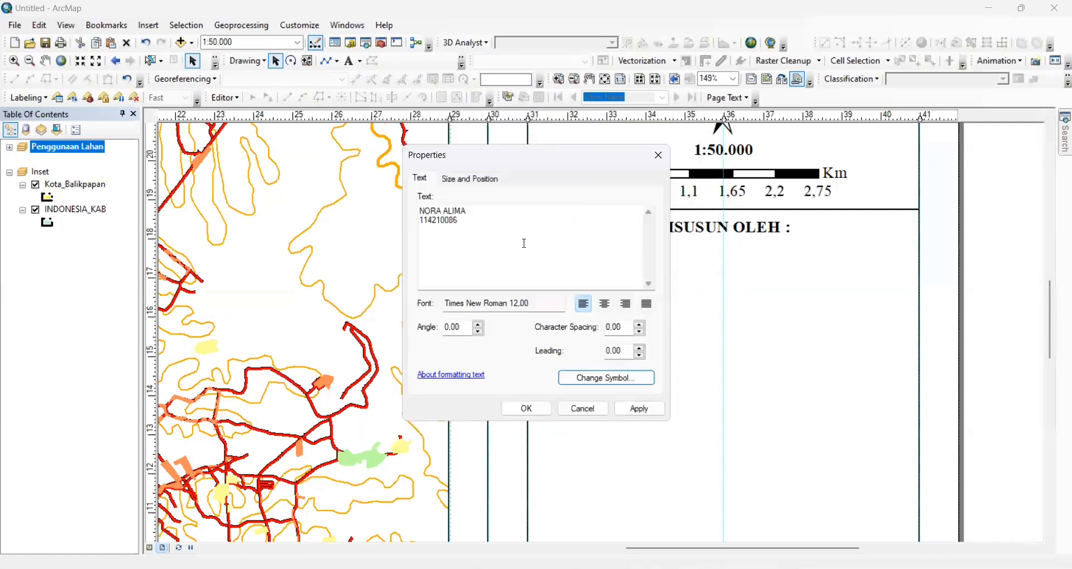
Step: Append "/ PLUG 3" after the student number in the author text and apply the text properties
click(521, 238)
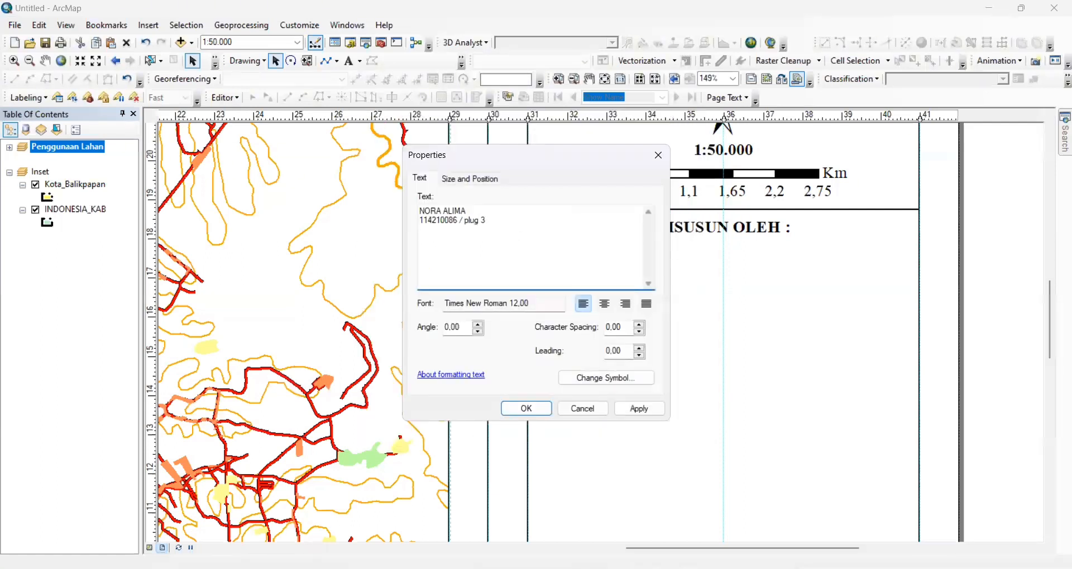
key(BackSpace)
key(BackSpace)
key(BackSpace)
key(BackSpace)
click(639, 408)
click(526, 409)
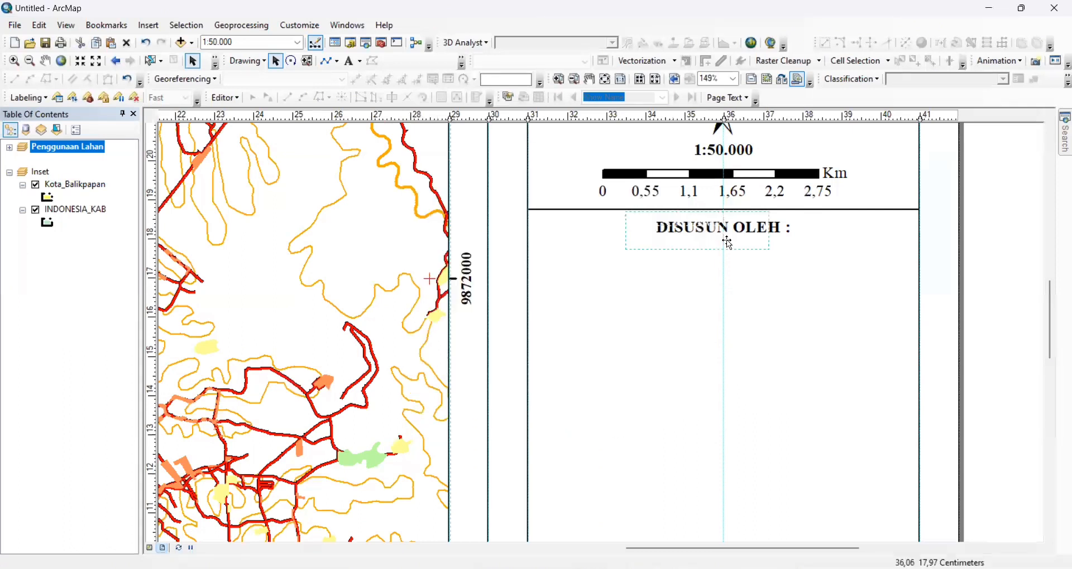
Step: Centre-align the author text and position it on the vertical guide beneath the DISUSUN OLEH heading
drag(727, 244, 747, 275)
double_click(718, 266)
click(602, 304)
click(638, 408)
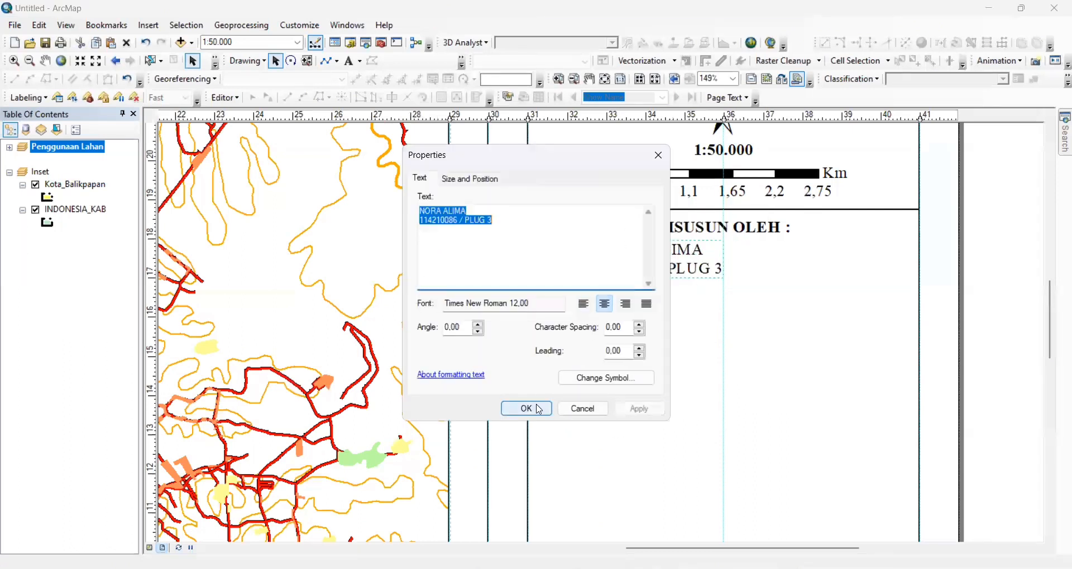
click(535, 409)
drag(666, 263, 734, 267)
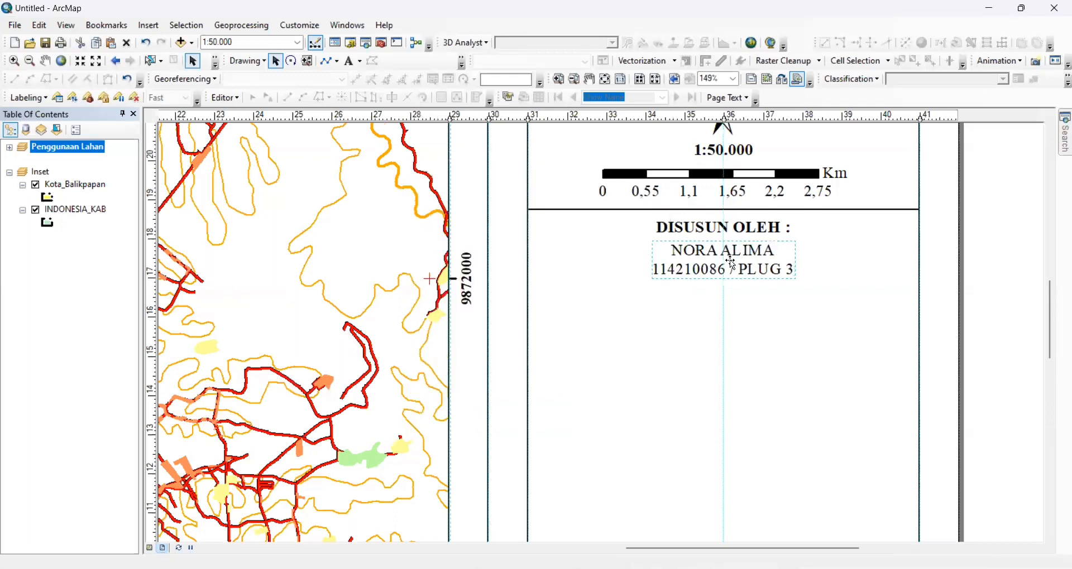
Step: Copy the horizontal divider line and place the copy just below the author text
click(817, 210)
drag(817, 210, 778, 288)
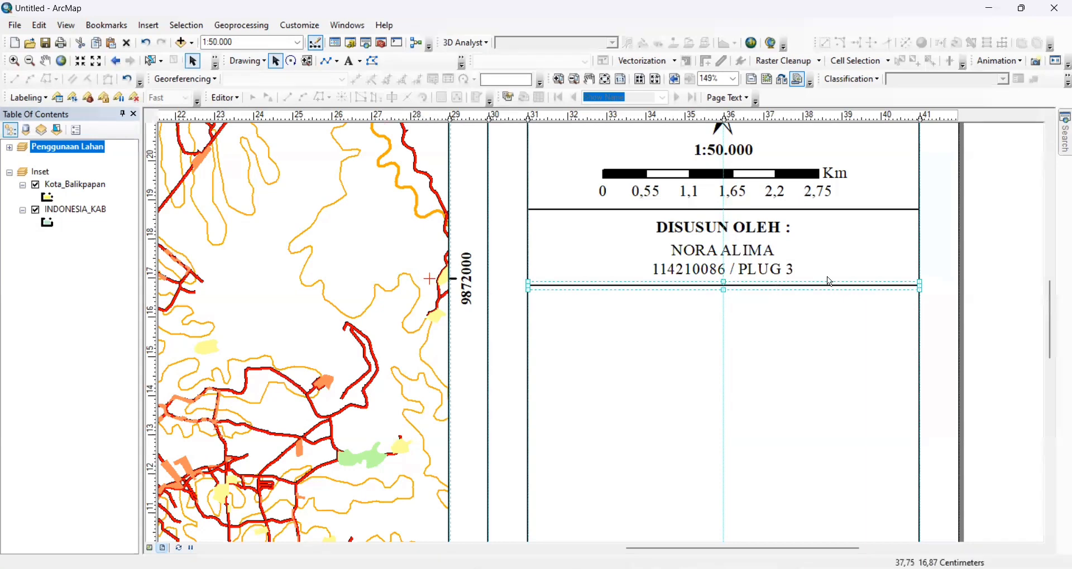
click(996, 296)
Step: Add a text element reading "KETERANGAN :" below the divider under the author text
drag(1049, 311, 1049, 337)
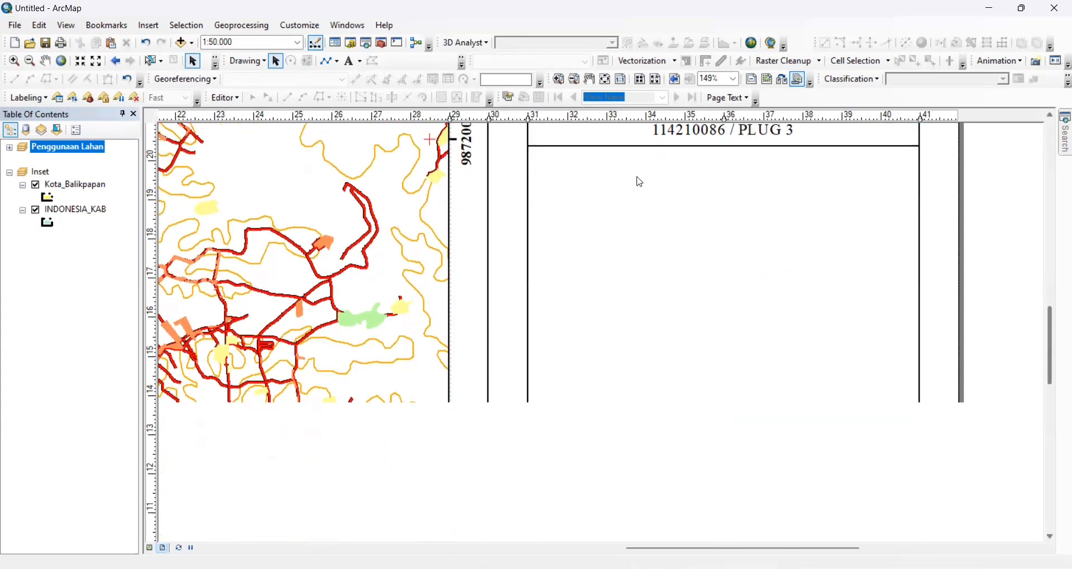
click(348, 61)
click(583, 169)
click(586, 180)
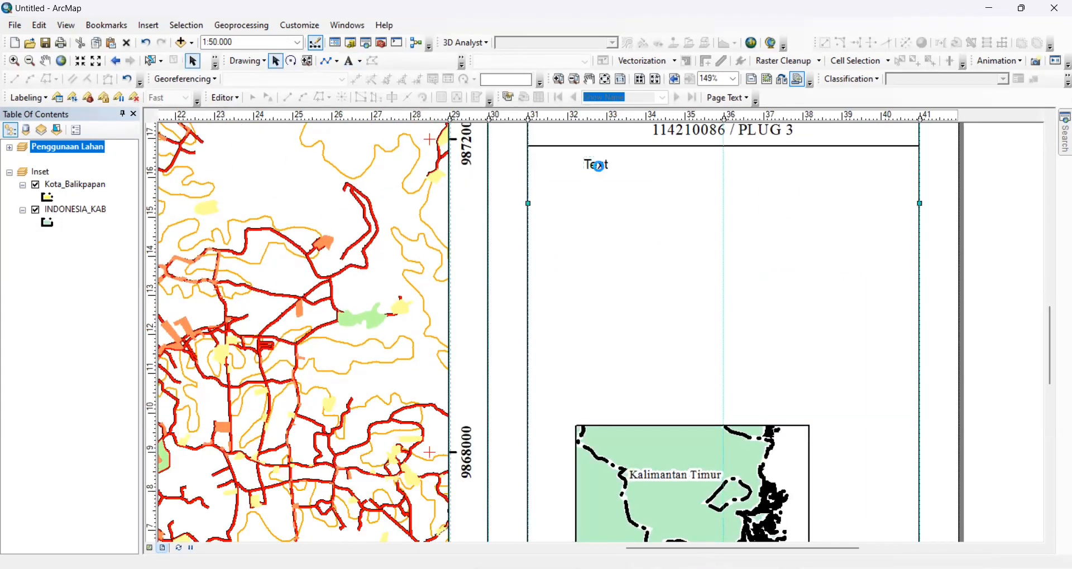
double_click(598, 168)
text(KETERANGAN :)
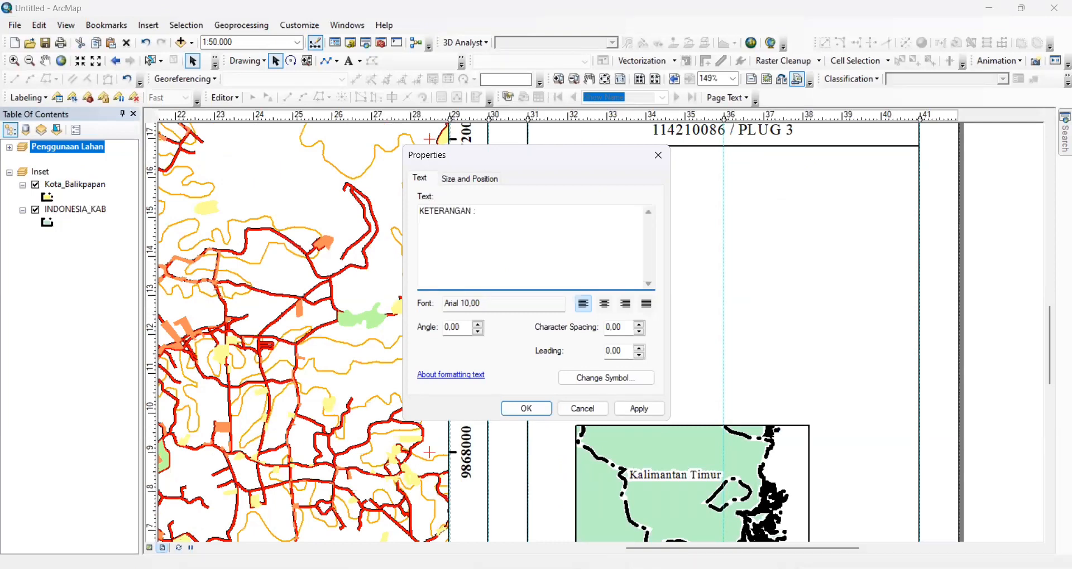
Step: Try to set the KETERANGAN heading's font to Times New Roman at size 12
click(624, 385)
click(663, 264)
text(ti)
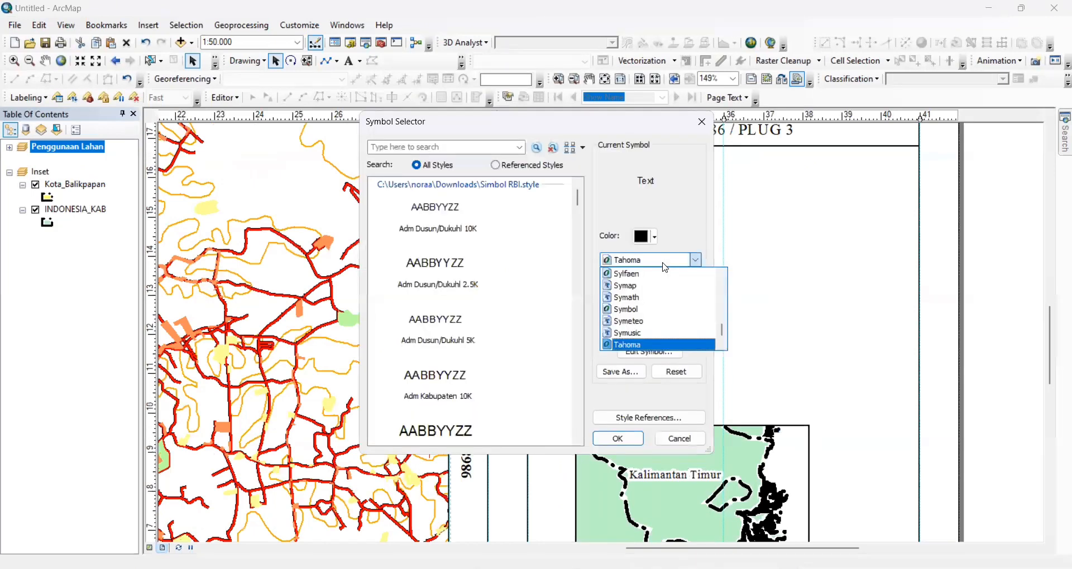
key(Return)
key(Tab)
text(12)
key(Return)
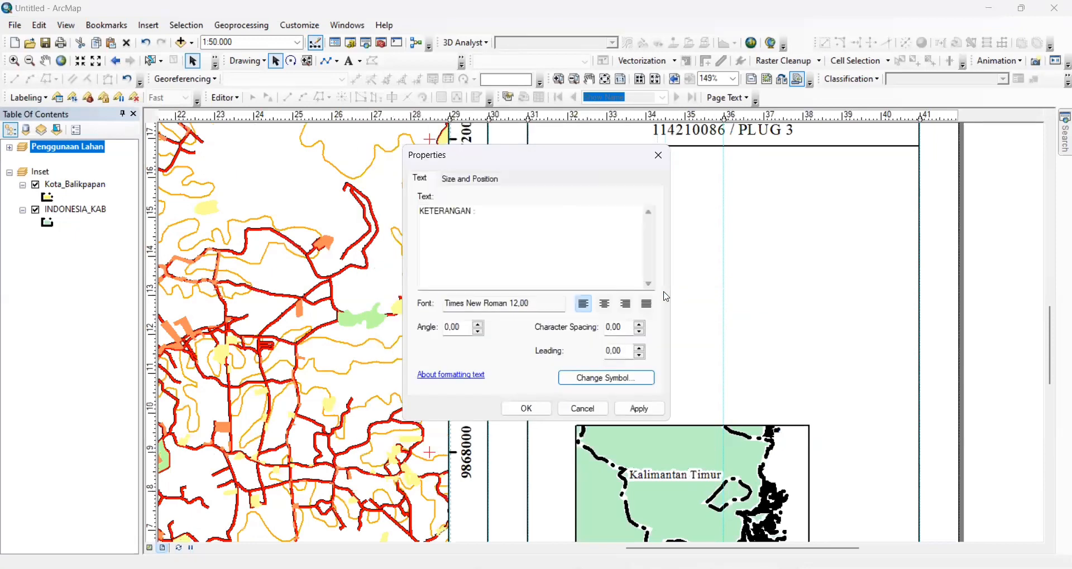
Step: Format the KETERANGAN heading as bold Times New Roman 12 and apply it to the layout
key(Return)
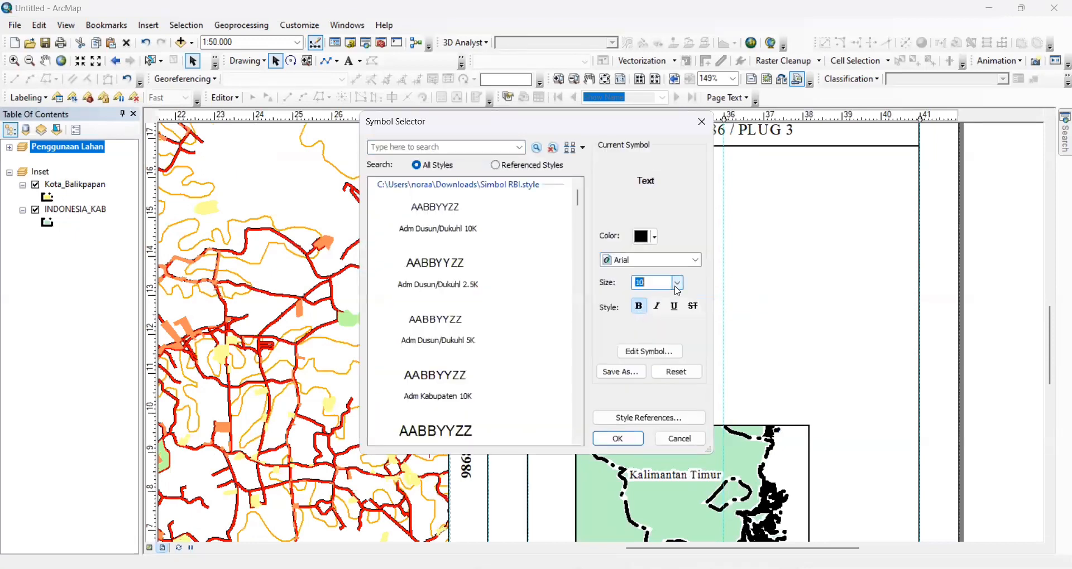
click(678, 283)
click(675, 262)
text(ti)
key(Return)
click(625, 438)
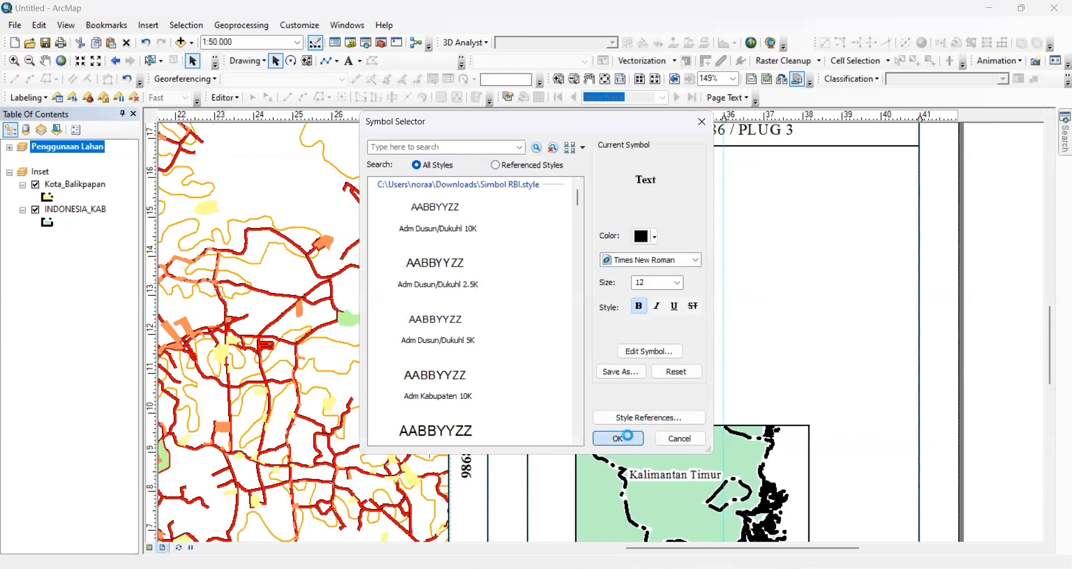
click(640, 408)
click(527, 409)
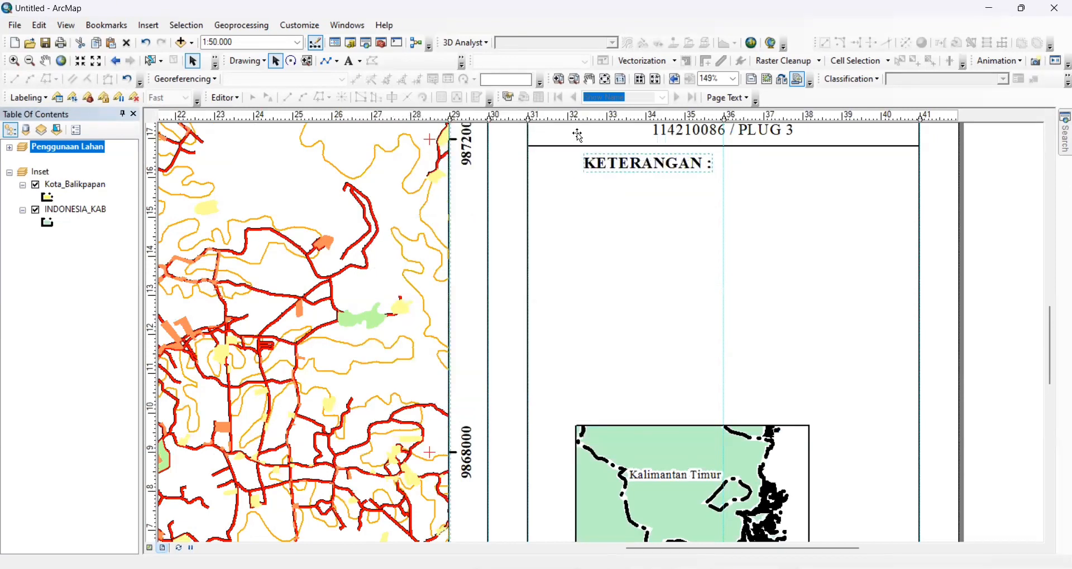
scroll(543, 132, up, 1)
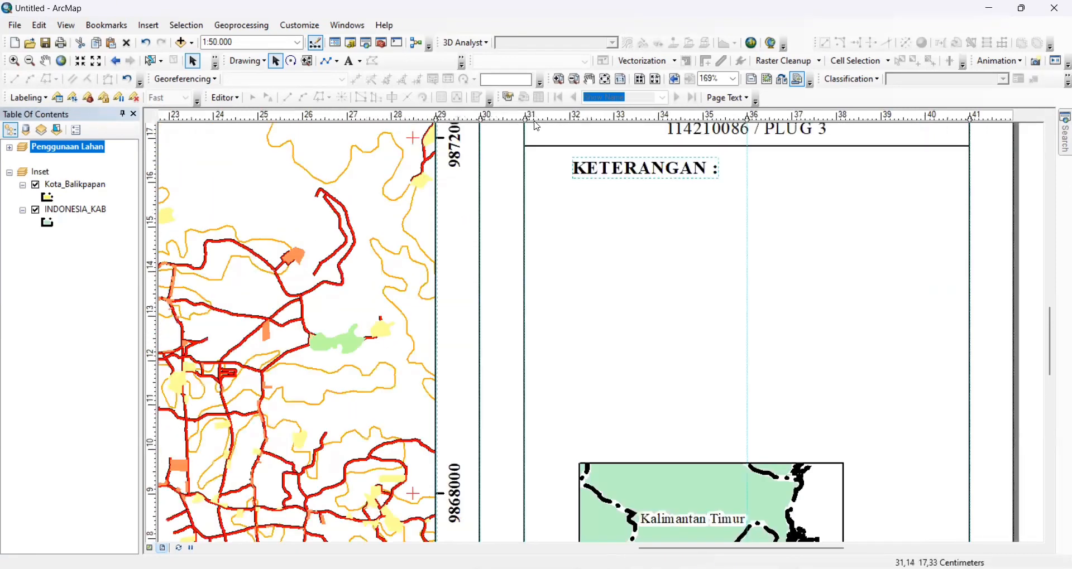
Step: Add a vertical guide at about 31.2 cm and align the KETERANGAN heading to it, just below the divider
click(533, 118)
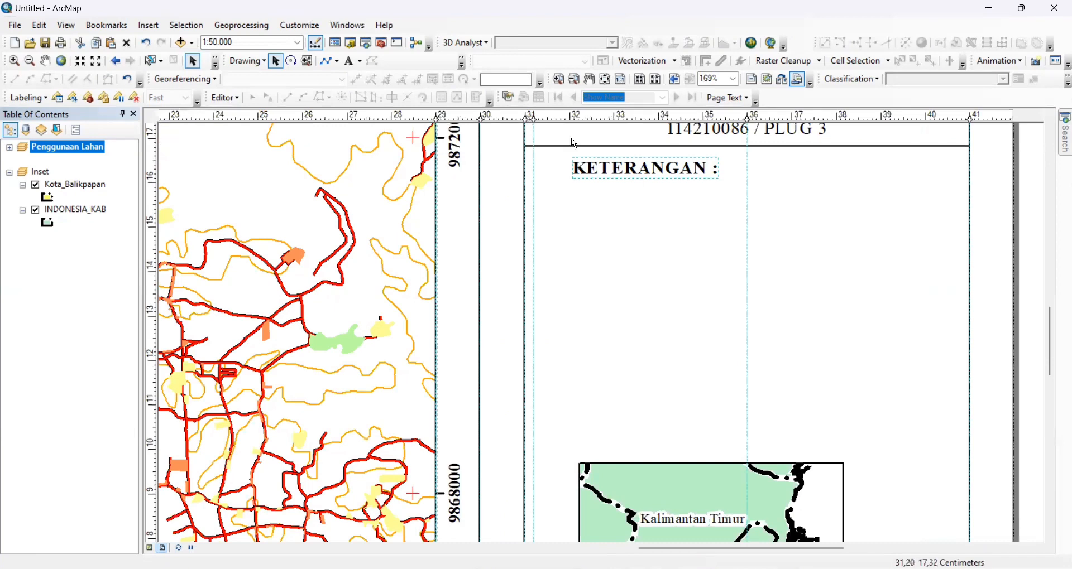
drag(617, 165, 562, 156)
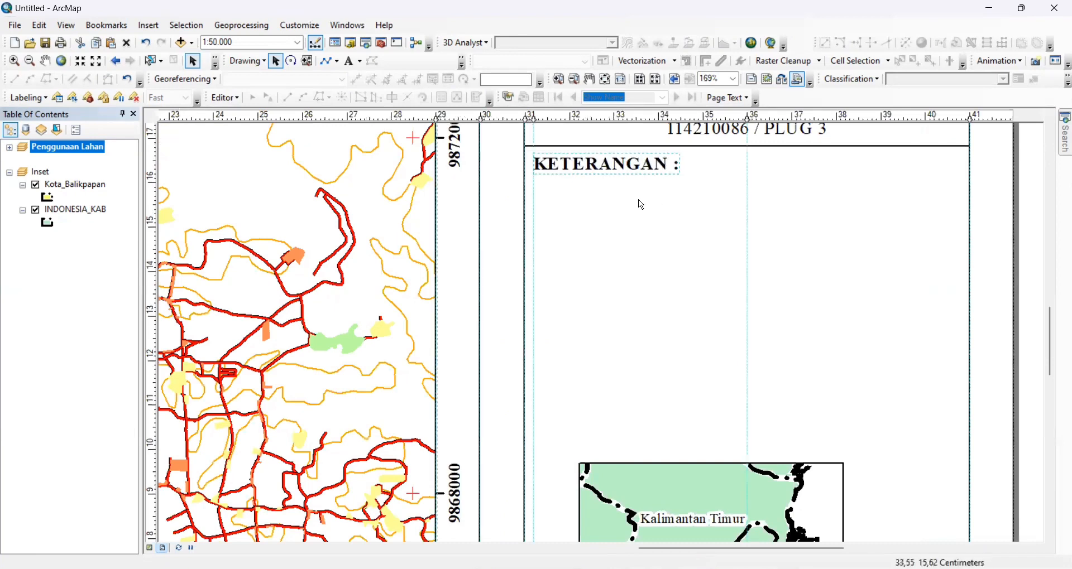
click(638, 199)
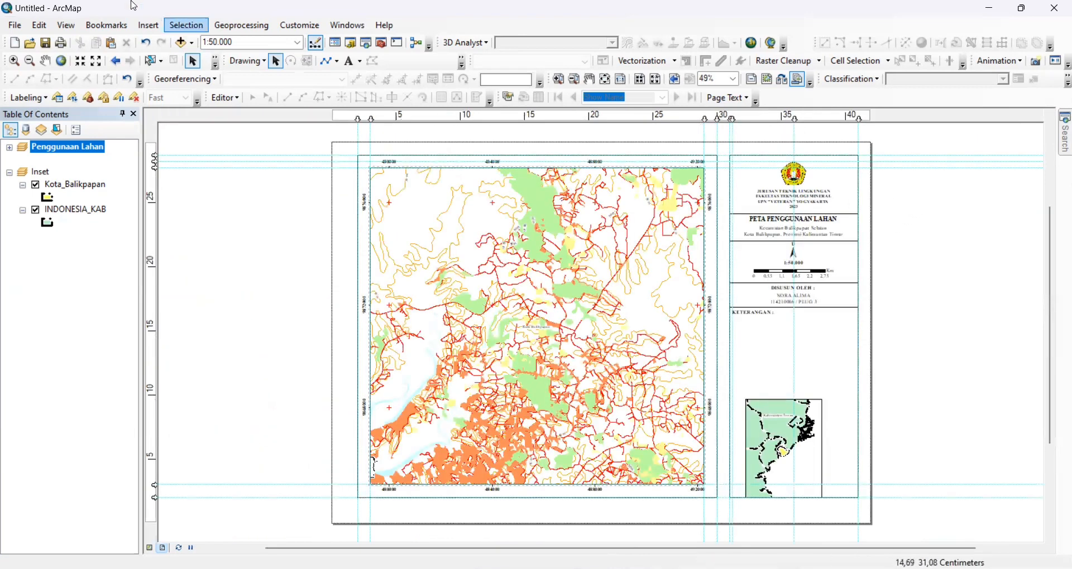
Step: Start a legend for the land use map, leaving Kota_Balikpapan out of the legend items
click(148, 25)
click(172, 117)
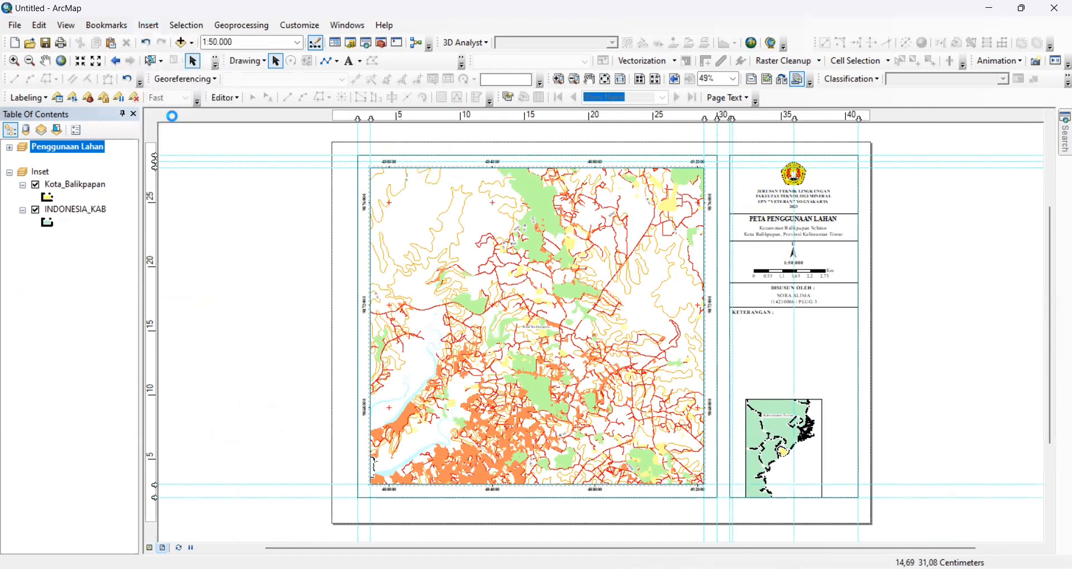
click(499, 284)
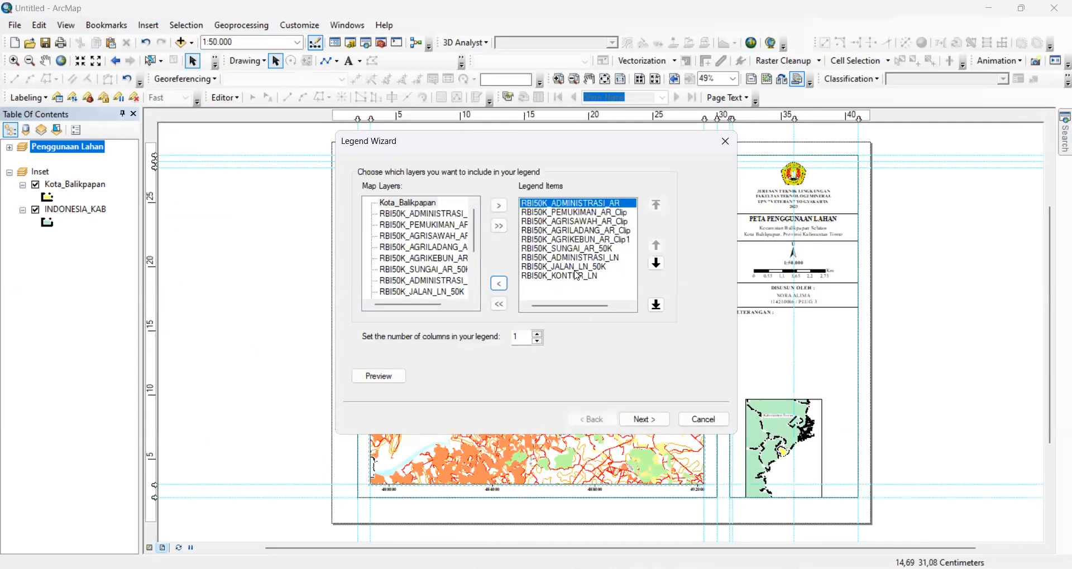
scroll(444, 261, down, 3)
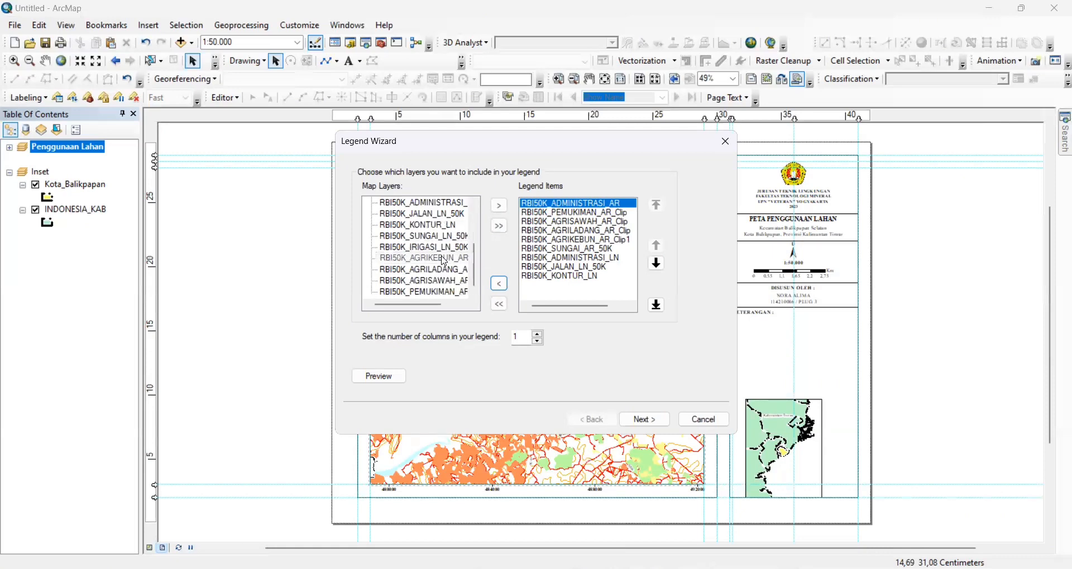
scroll(447, 261, up, 3)
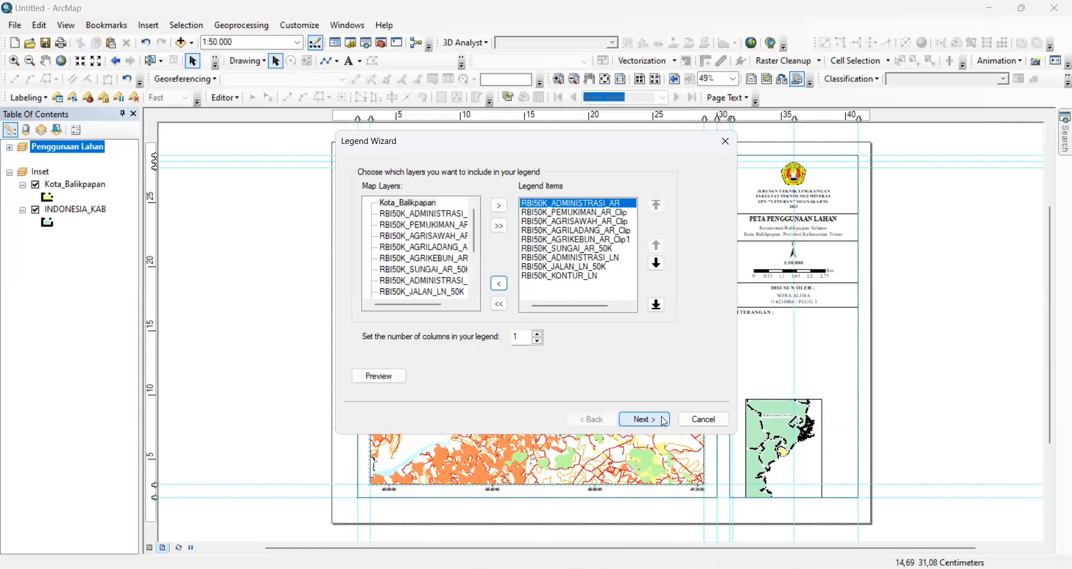
click(640, 428)
Step: Set the legend title font to Times New Roman 12 without bold and clear the title text
click(508, 321)
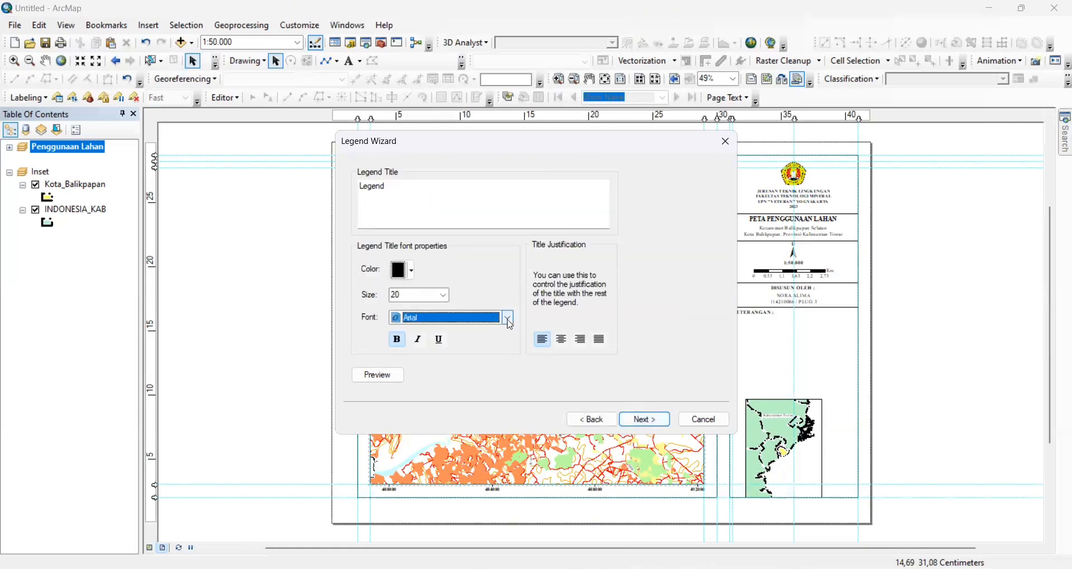
click(508, 323)
double_click(419, 294)
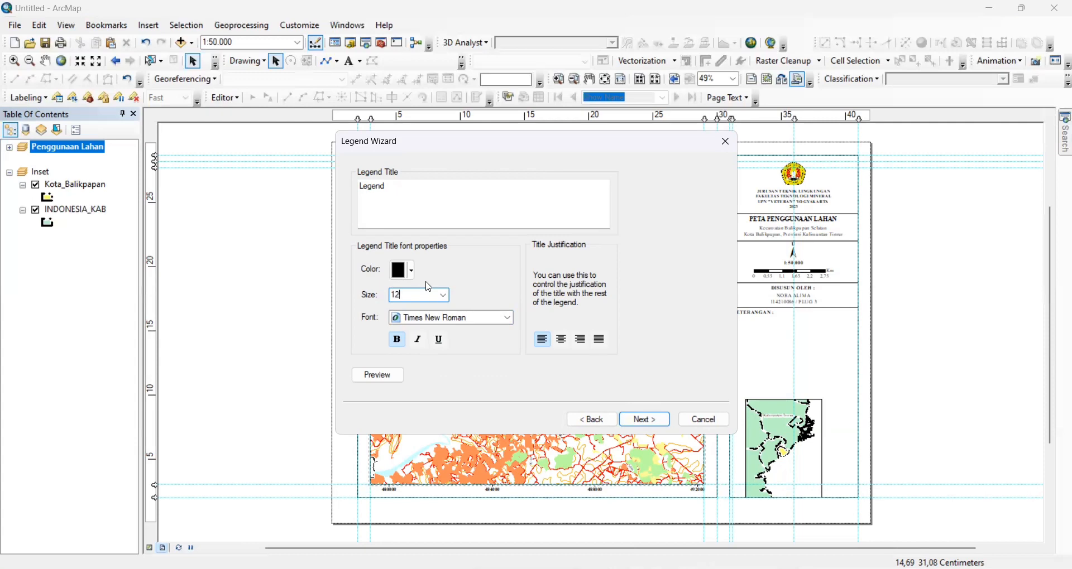
click(402, 337)
drag(389, 187, 316, 194)
key(BackSpace)
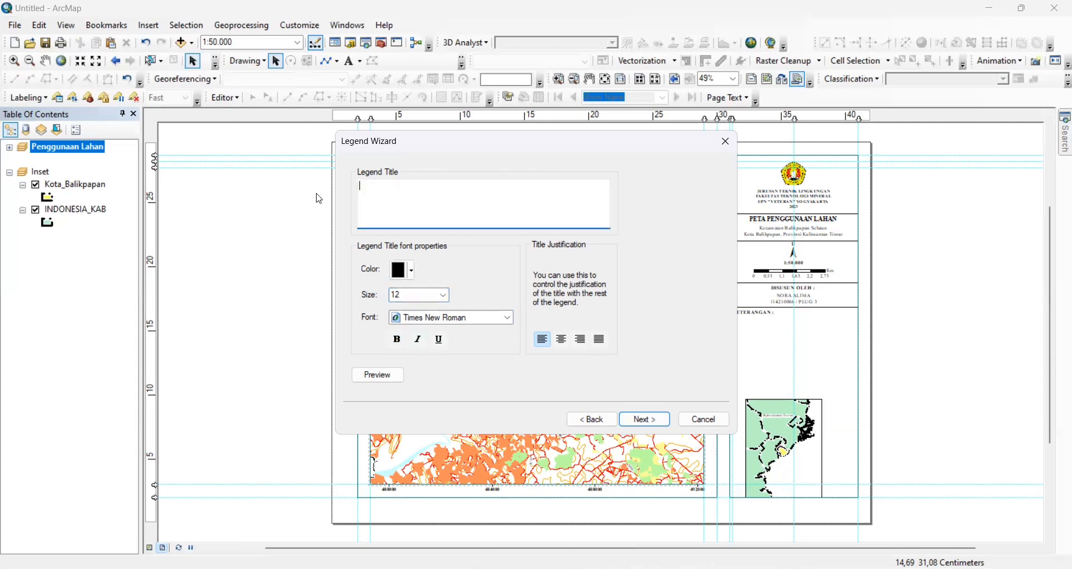
Step: Finish the legend with the default frame, patch and spacing settings and place it outside the page beside the side box
click(651, 421)
click(653, 424)
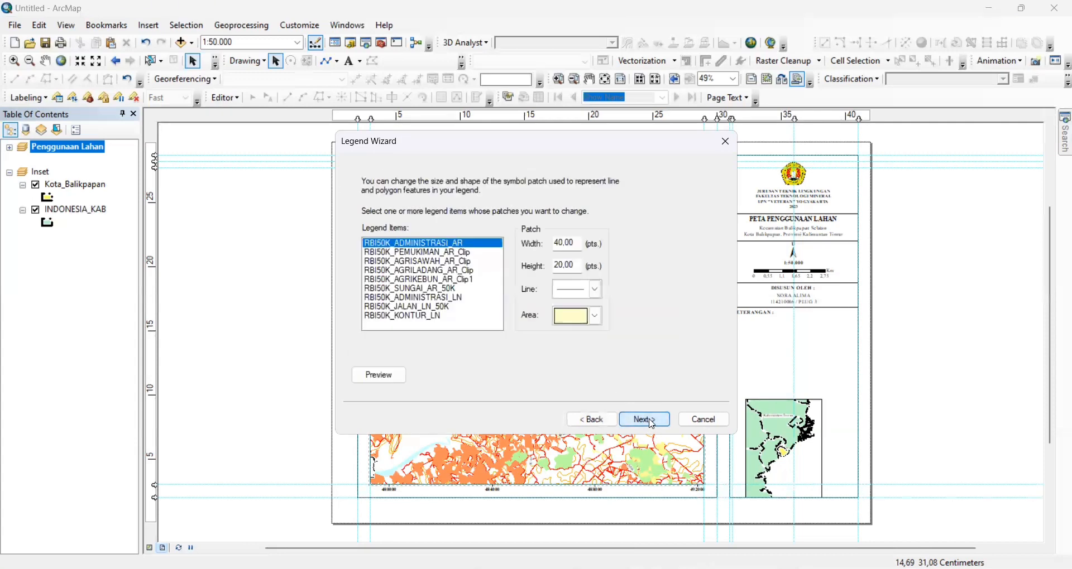
click(652, 424)
click(650, 423)
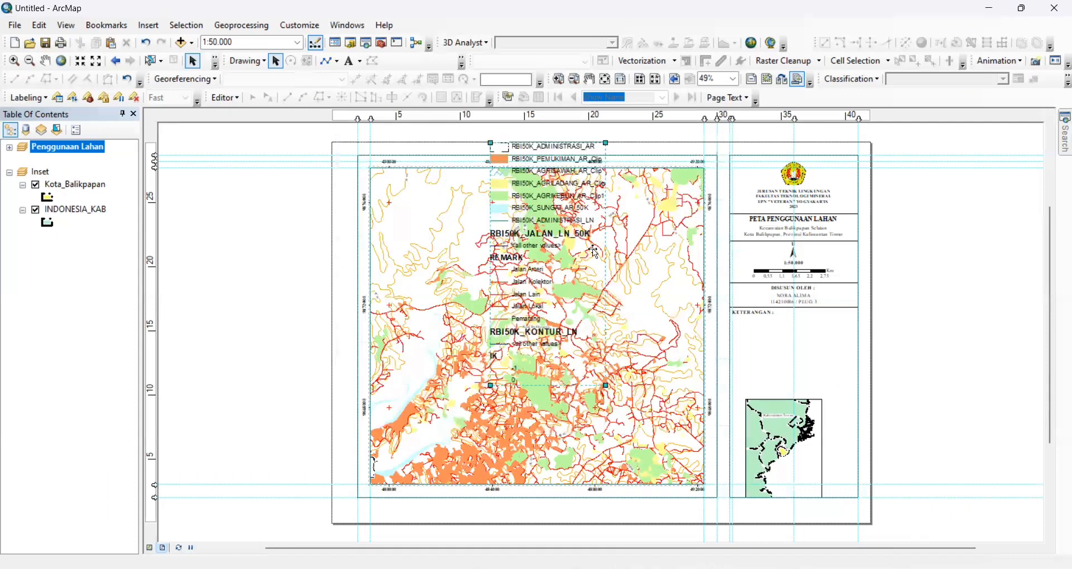
drag(958, 549, 1014, 548)
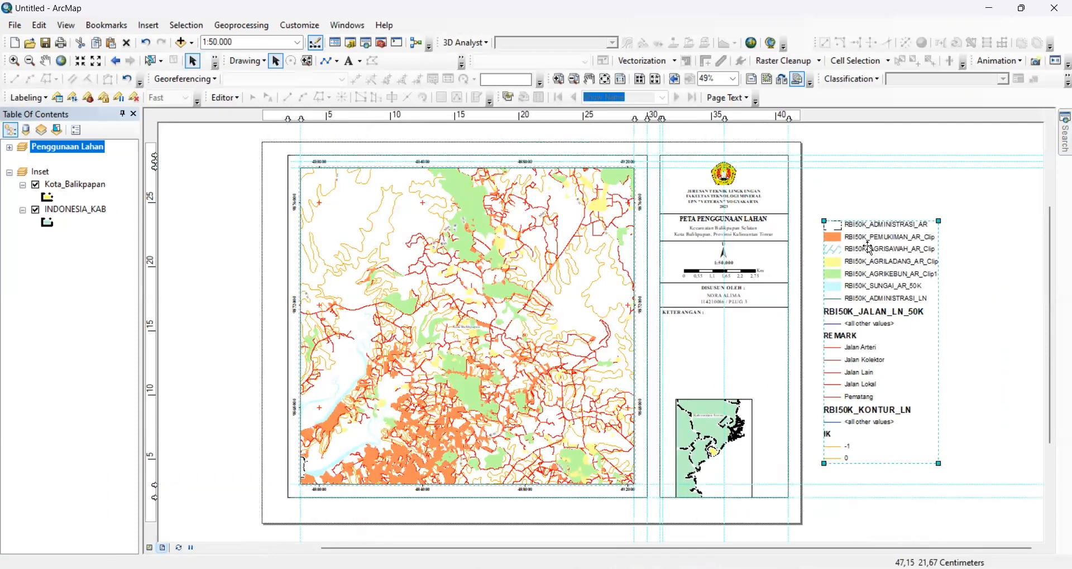
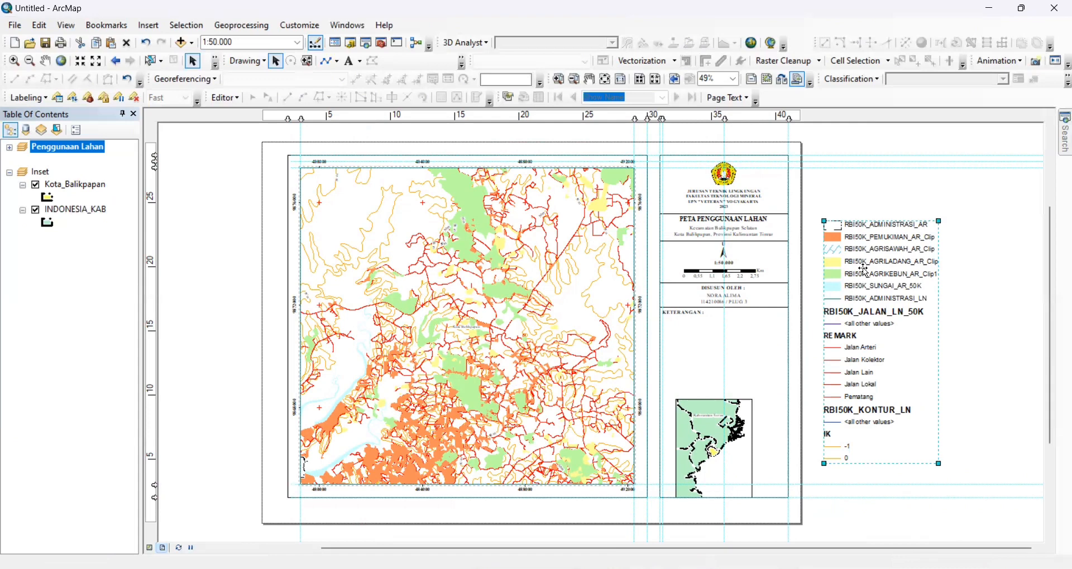
Step: Convert the legend to graphics and ungroup it into separate items
right_click(864, 270)
click(927, 358)
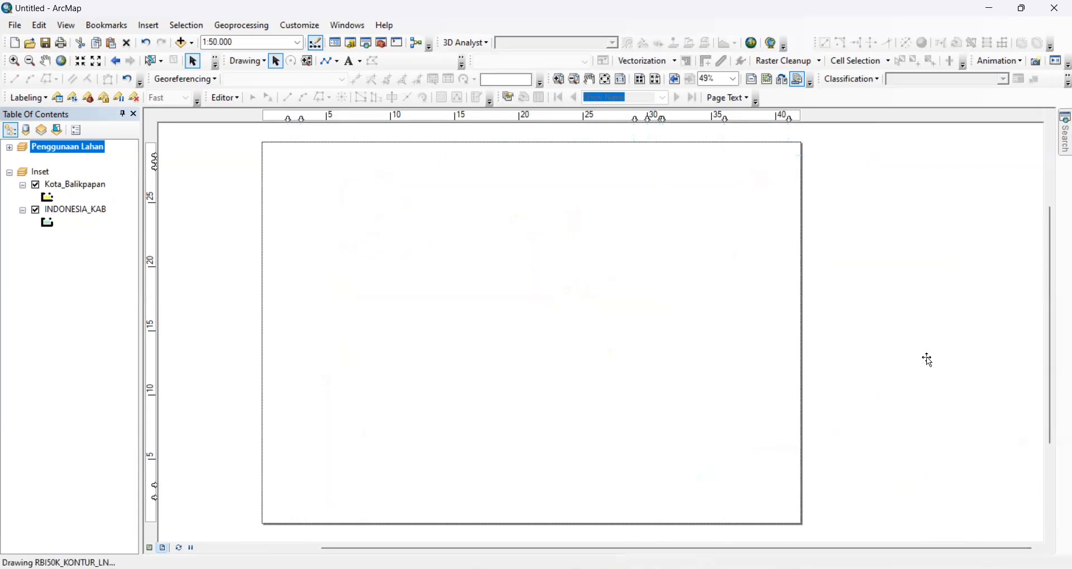
right_click(876, 284)
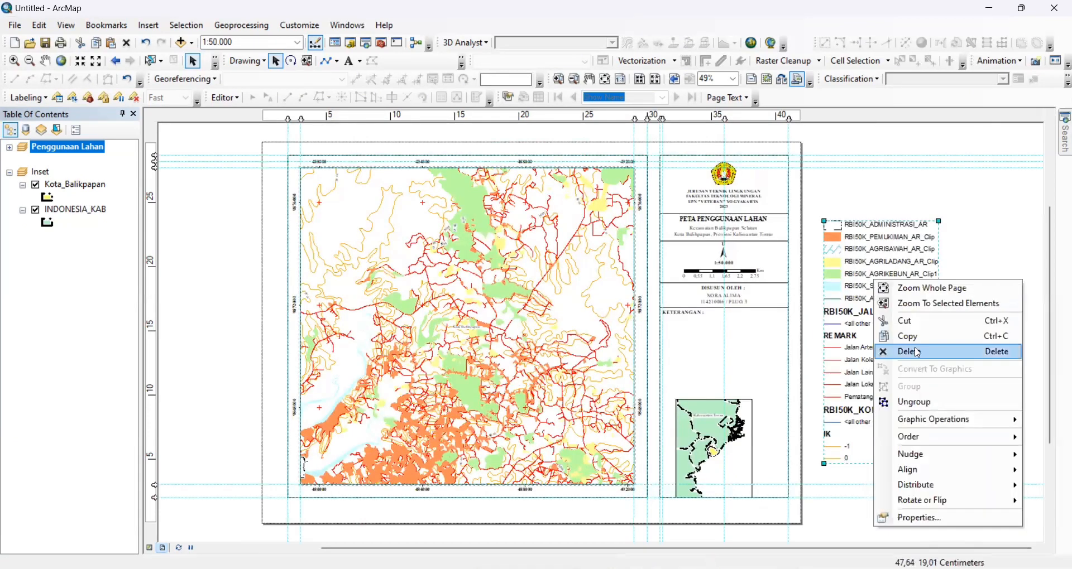
click(928, 400)
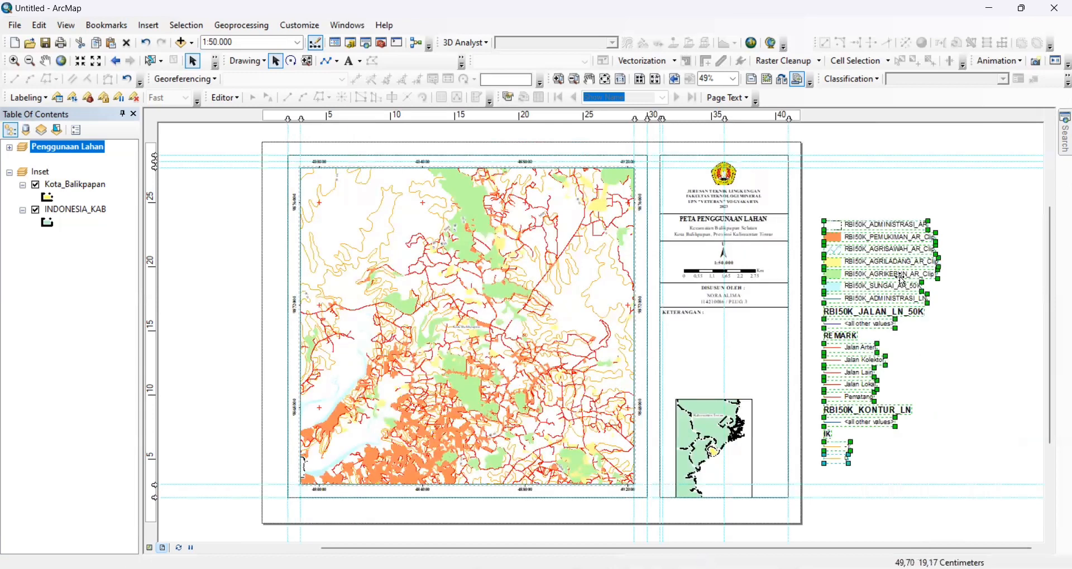
click(833, 240)
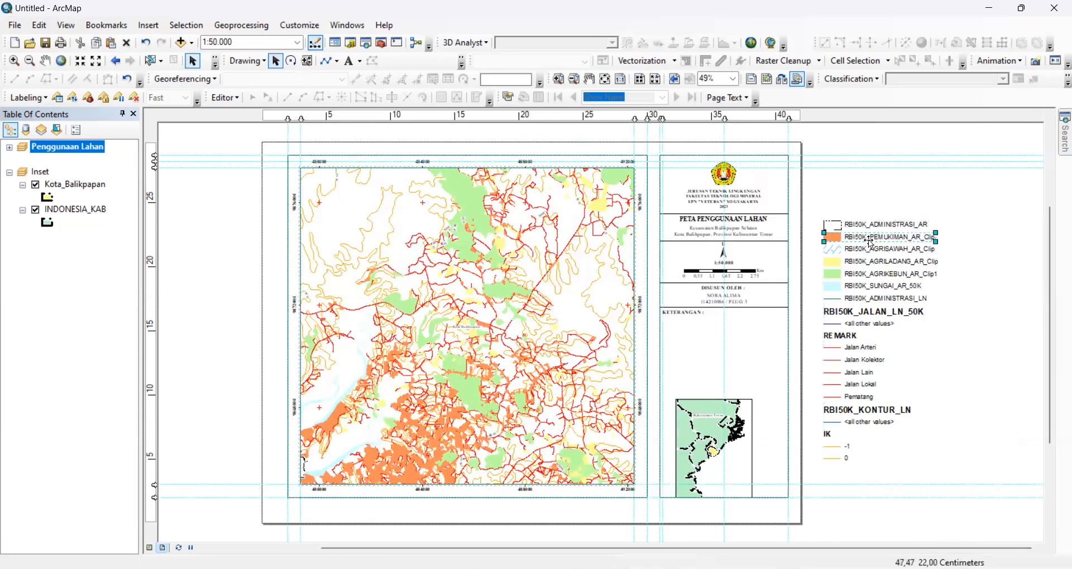
click(799, 253)
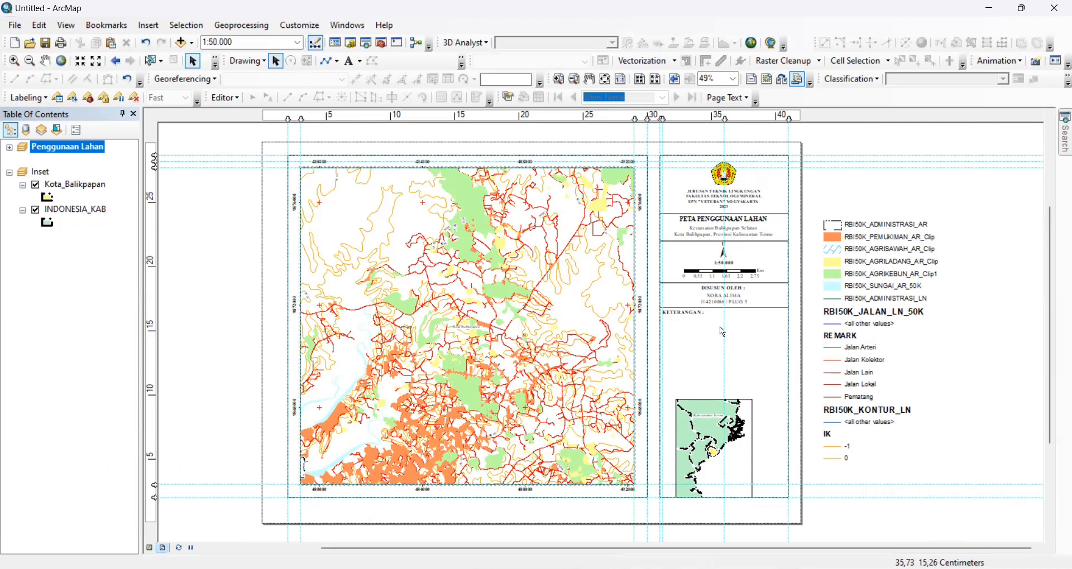
Step: Draw a 1 cm horizontal line under the KETERANGAN heading, using new guides at about 32.2 cm horizontally and 15.8 cm vertically
scroll(743, 354, up, 1)
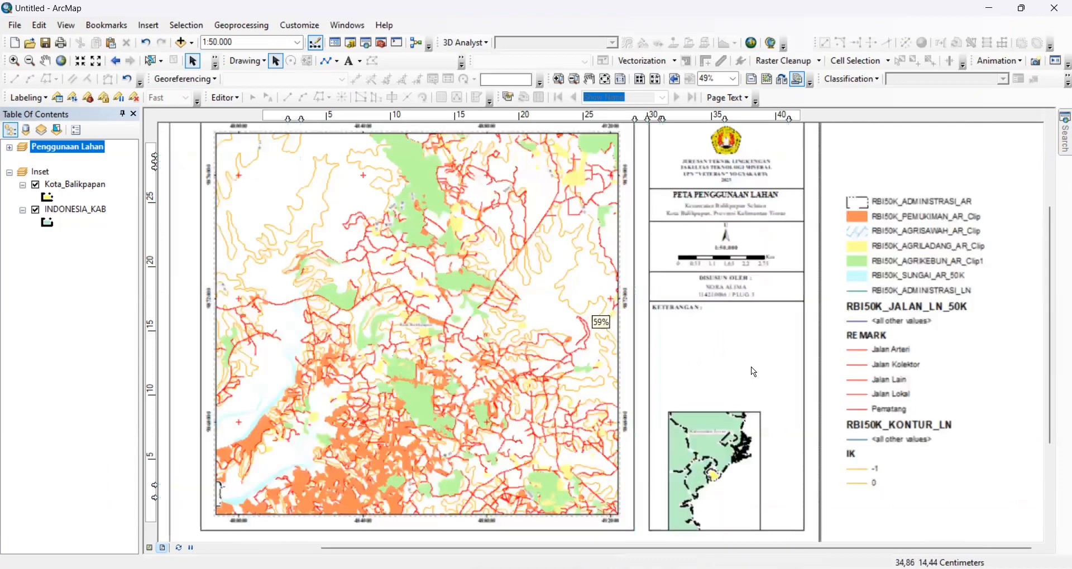
scroll(745, 363, up, 4)
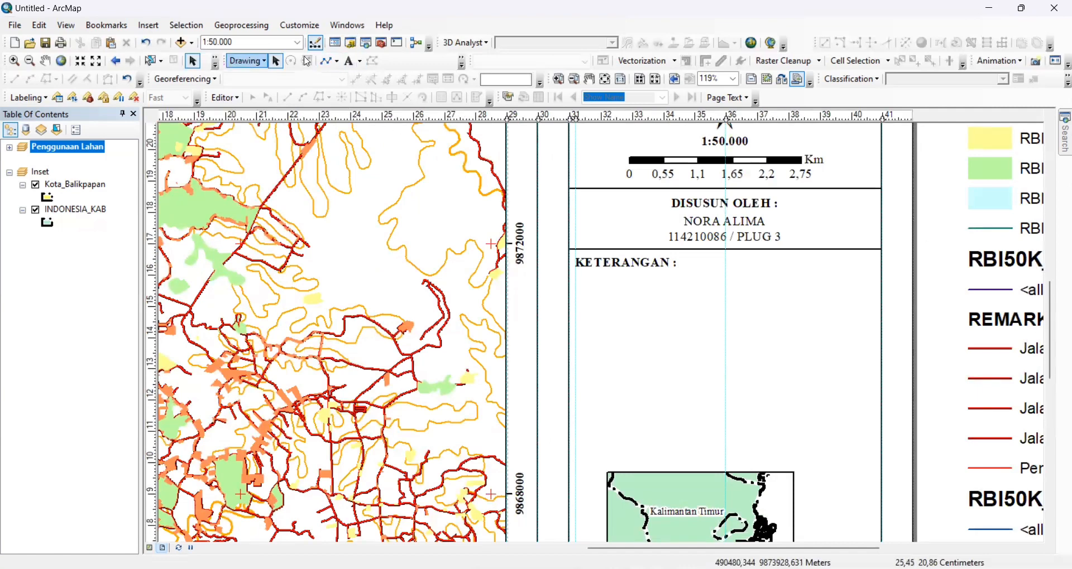
click(337, 63)
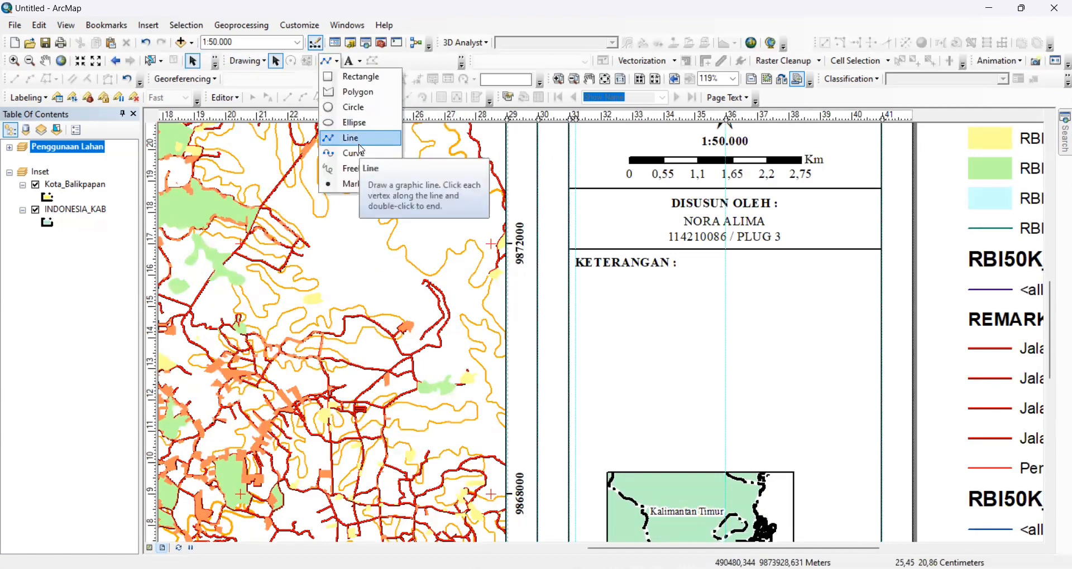
click(360, 139)
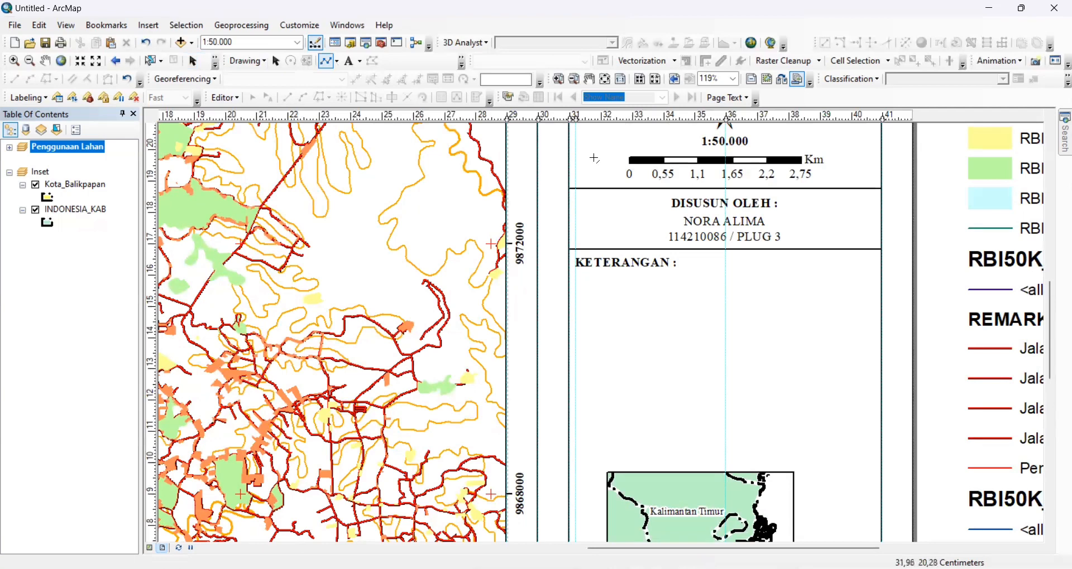
scroll(617, 196, down, 3)
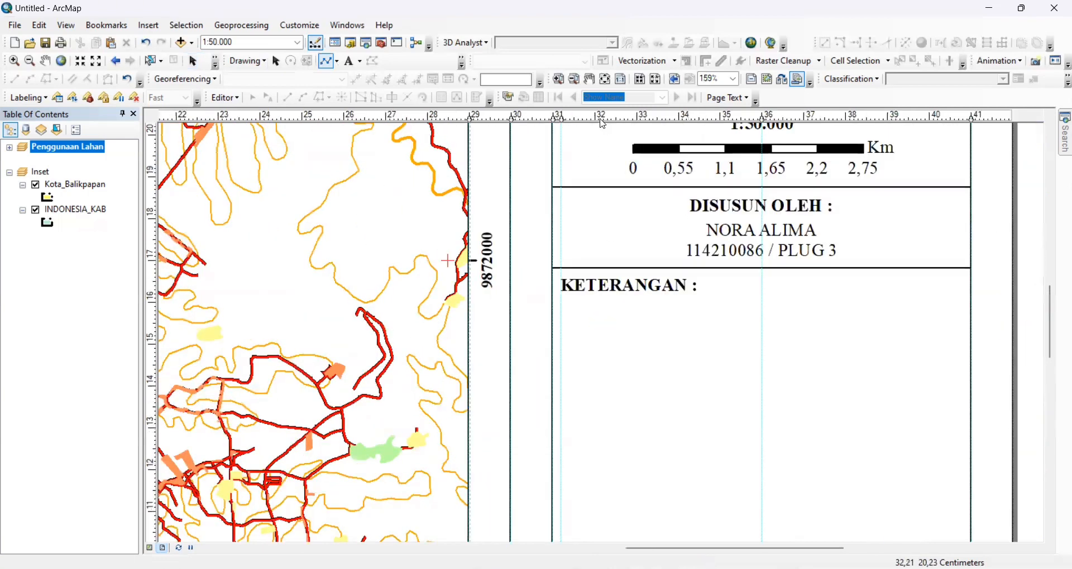
click(604, 119)
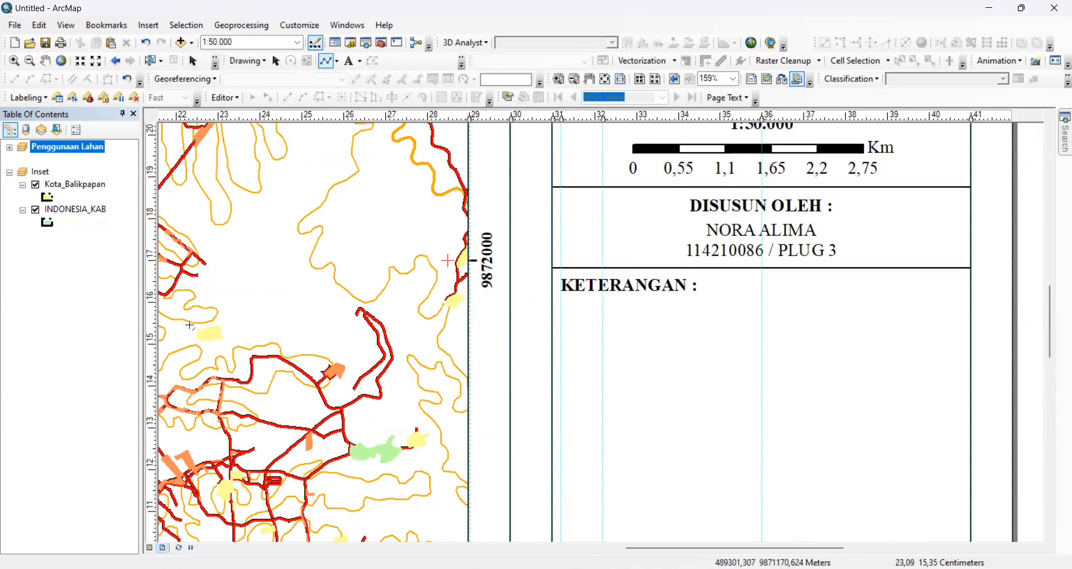
click(153, 302)
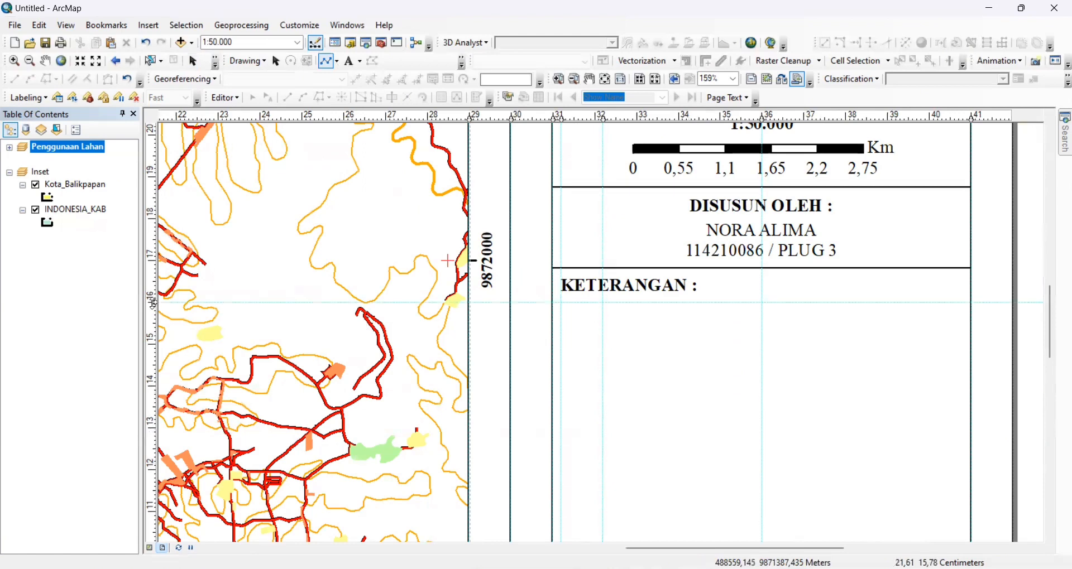
drag(153, 303, 154, 311)
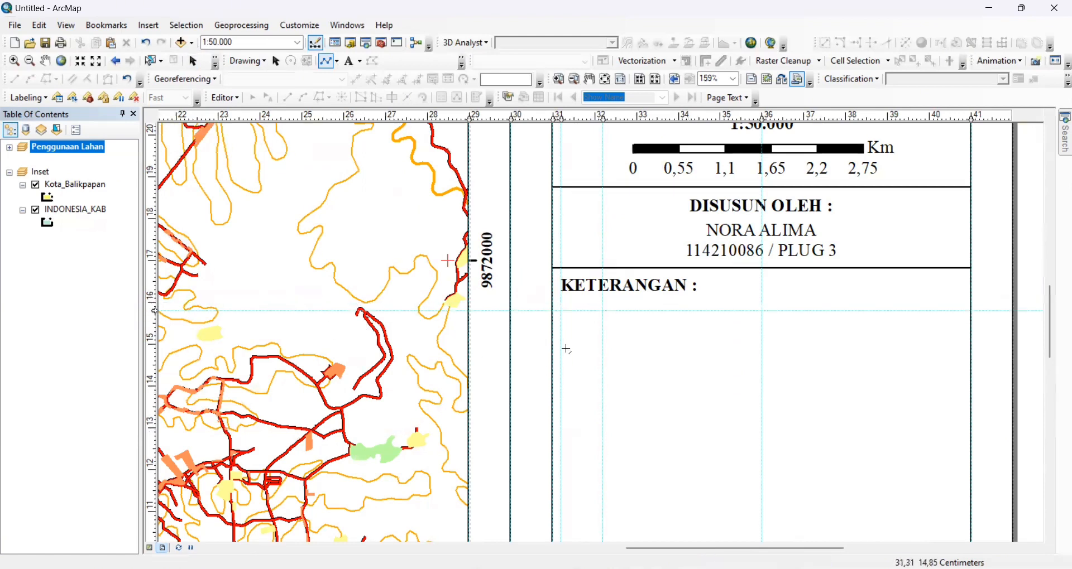
click(561, 312)
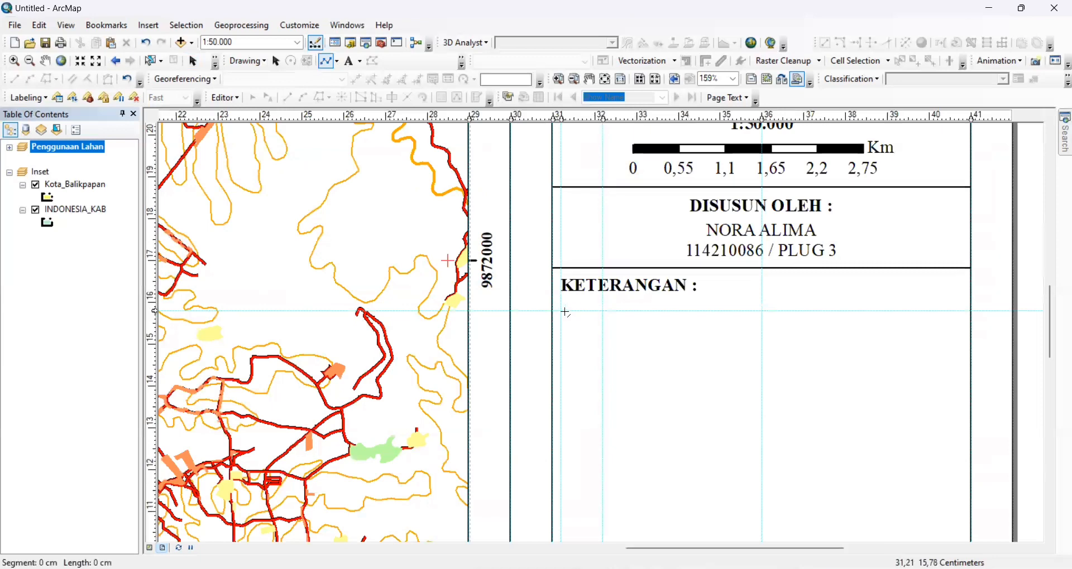
double_click(603, 313)
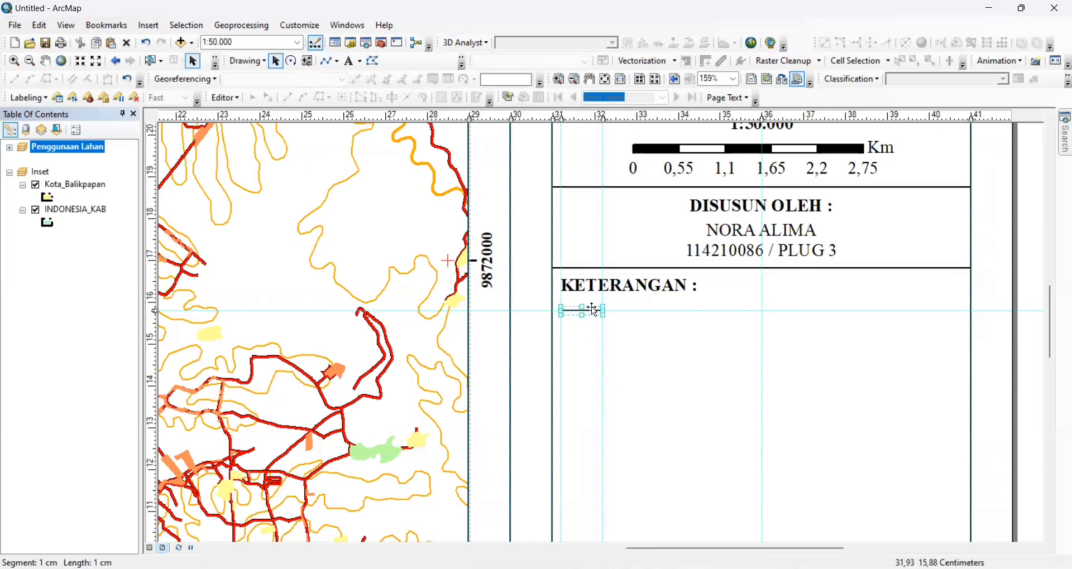
double_click(592, 311)
click(594, 302)
scroll(502, 335, down, 10)
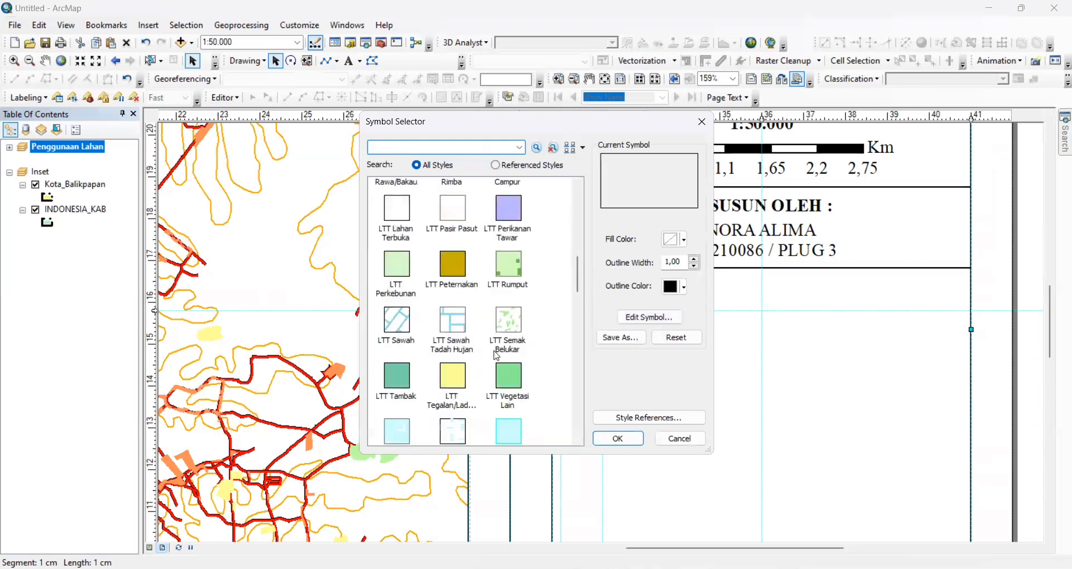
click(649, 317)
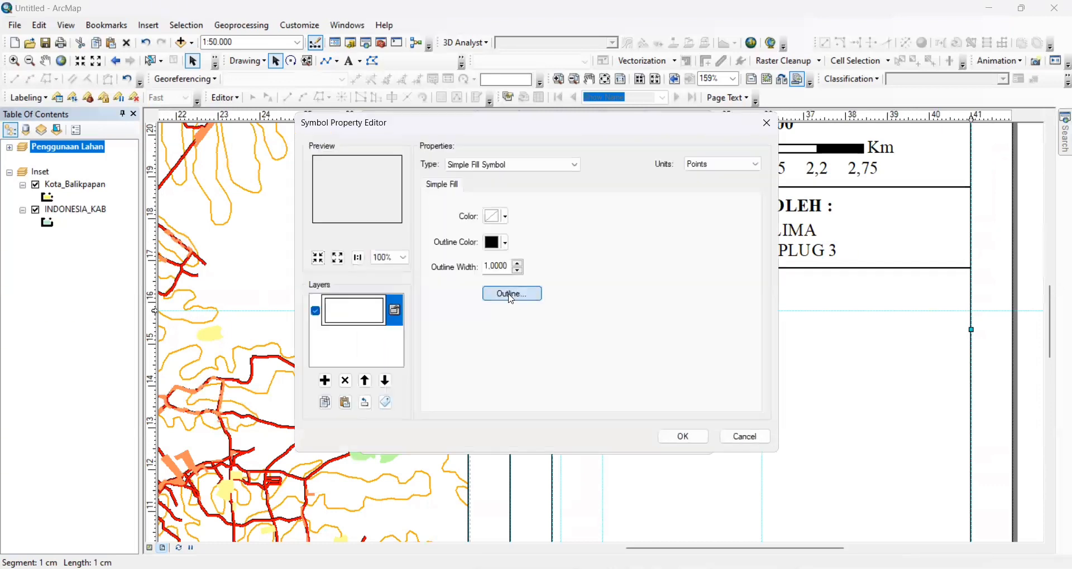
click(511, 291)
click(506, 219)
click(618, 439)
click(682, 438)
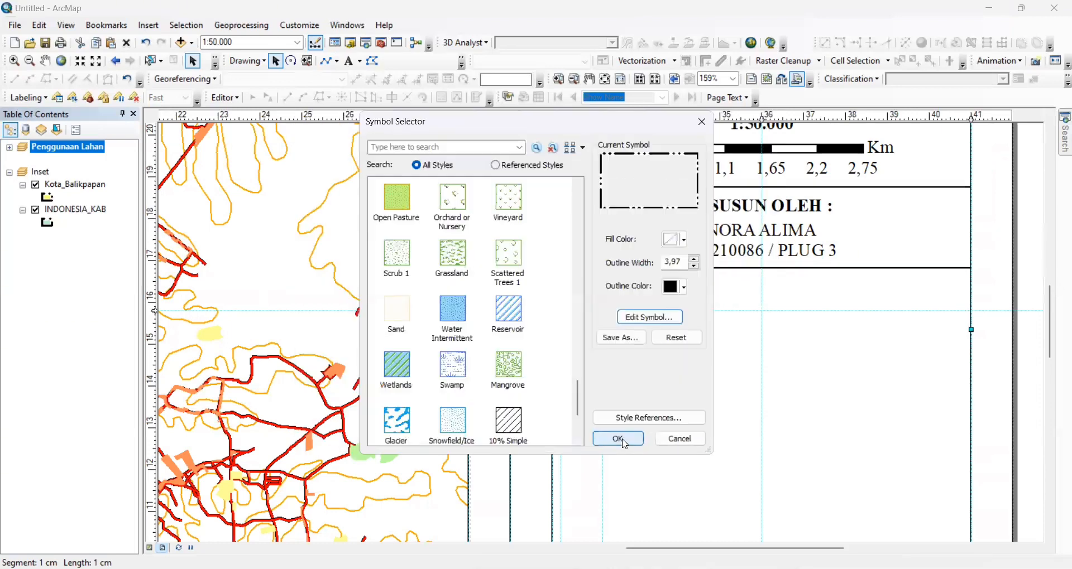
click(620, 440)
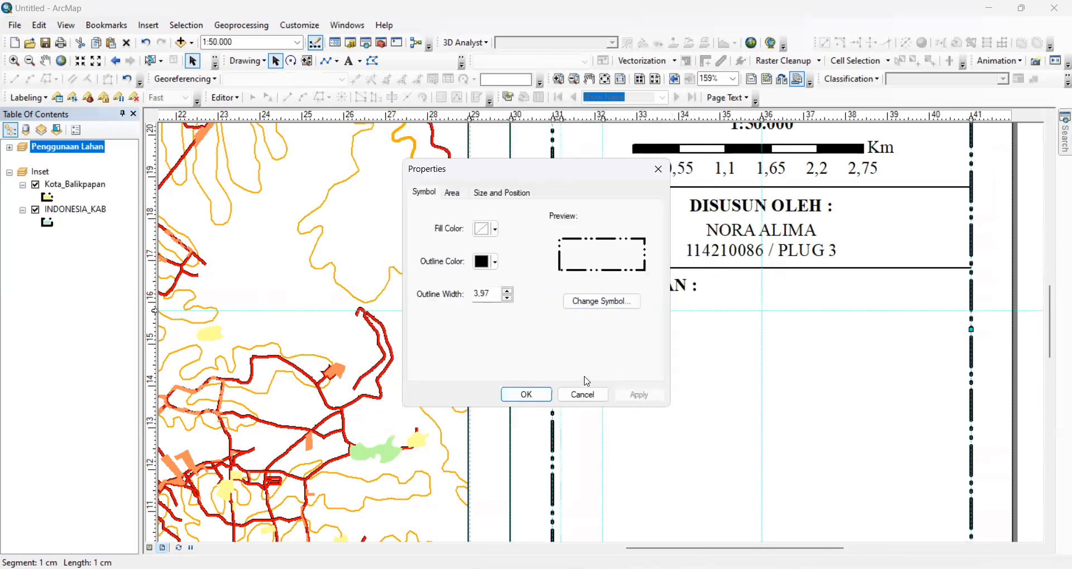
click(583, 395)
Step: Apply the Batas Kab/Kota line symbol to the short line under the KETERANGAN heading
click(584, 310)
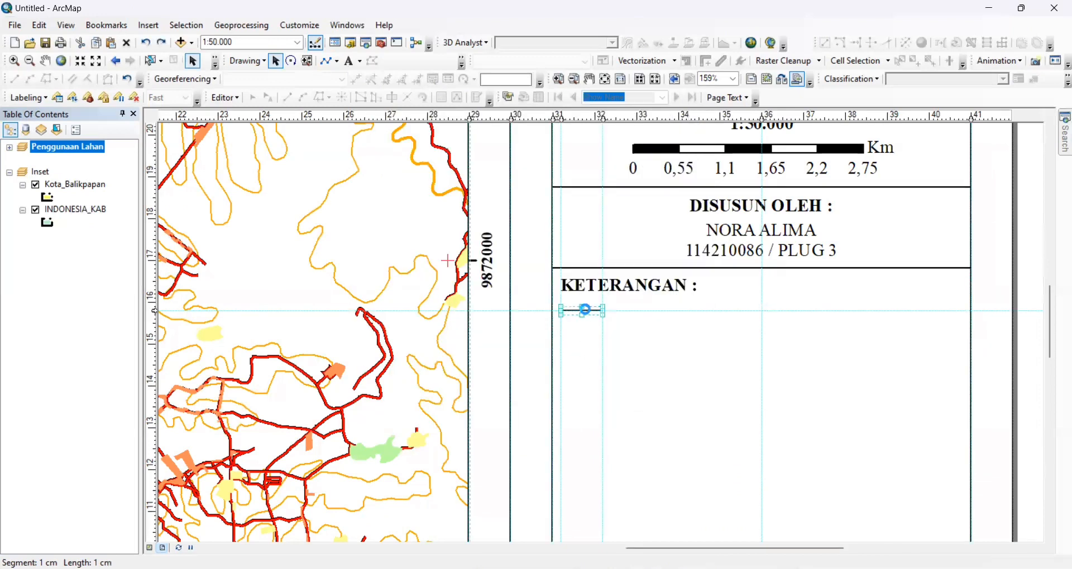
double_click(585, 311)
click(603, 301)
click(527, 233)
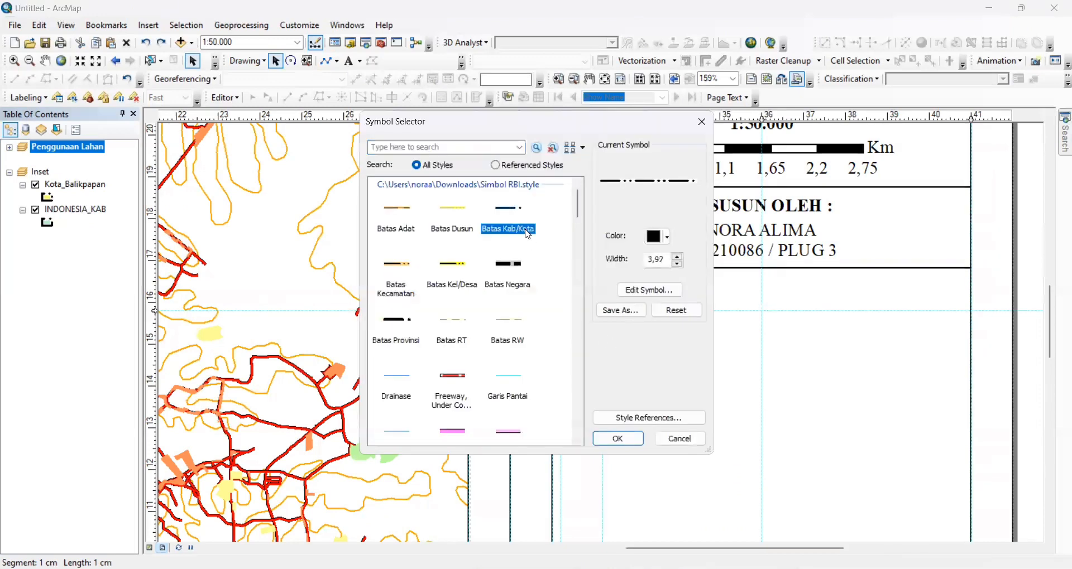
click(618, 438)
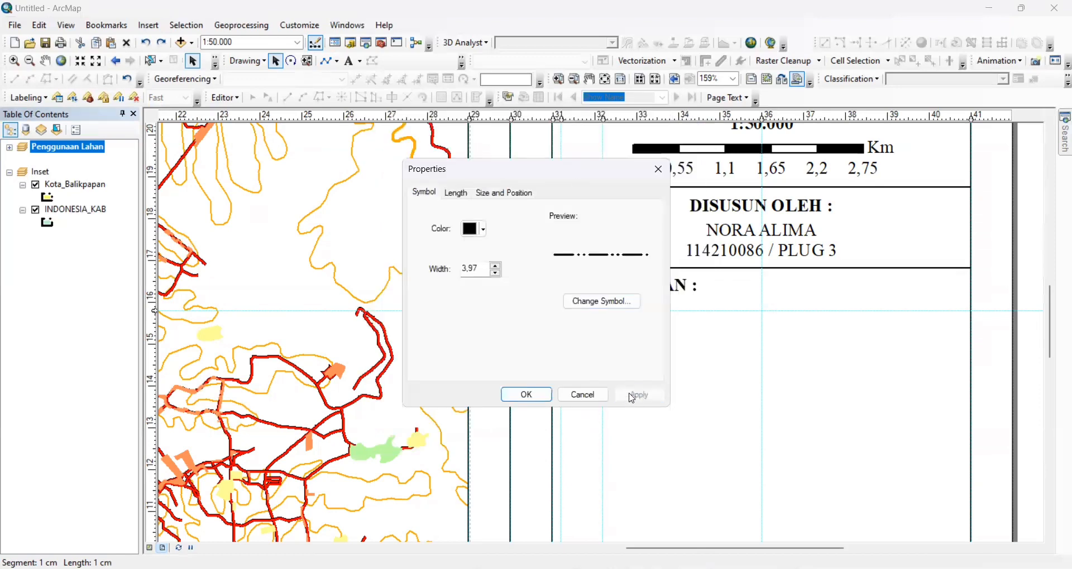
click(547, 398)
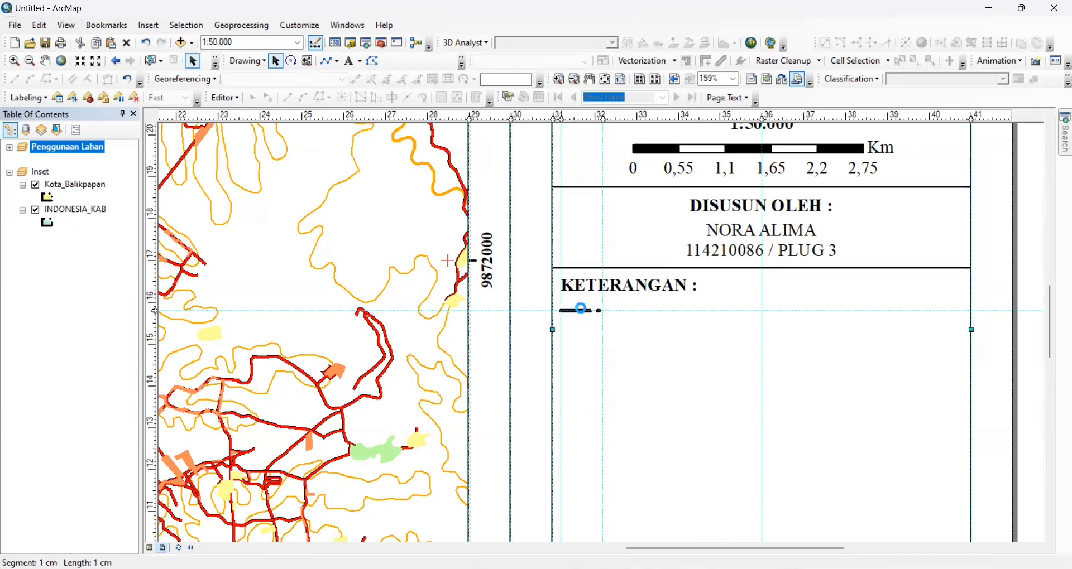
Step: Set the symbol width of the dash-dot boundary line under KETERANGAN to 2
double_click(584, 310)
click(496, 272)
click(634, 396)
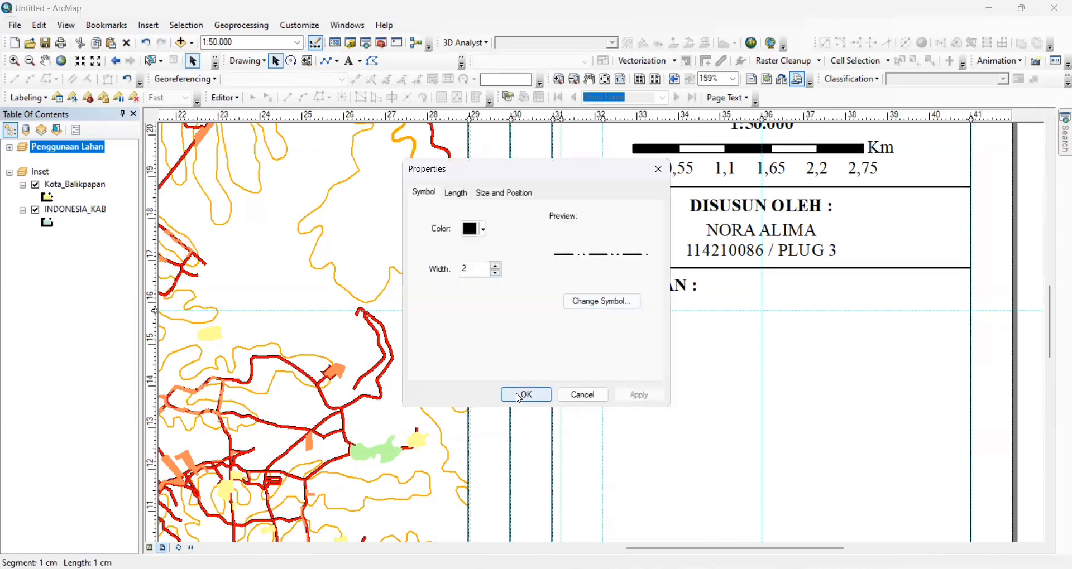
click(526, 395)
Step: Try to extend the boundary line to a new vertical guide at about 32.5 cm
drag(603, 119, 615, 118)
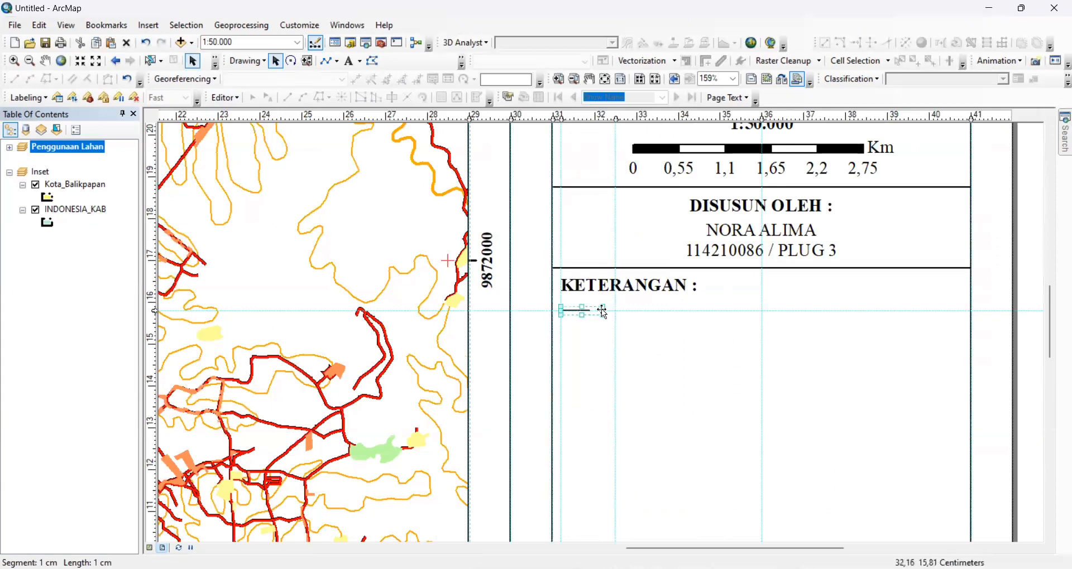
scroll(611, 332, up, 4)
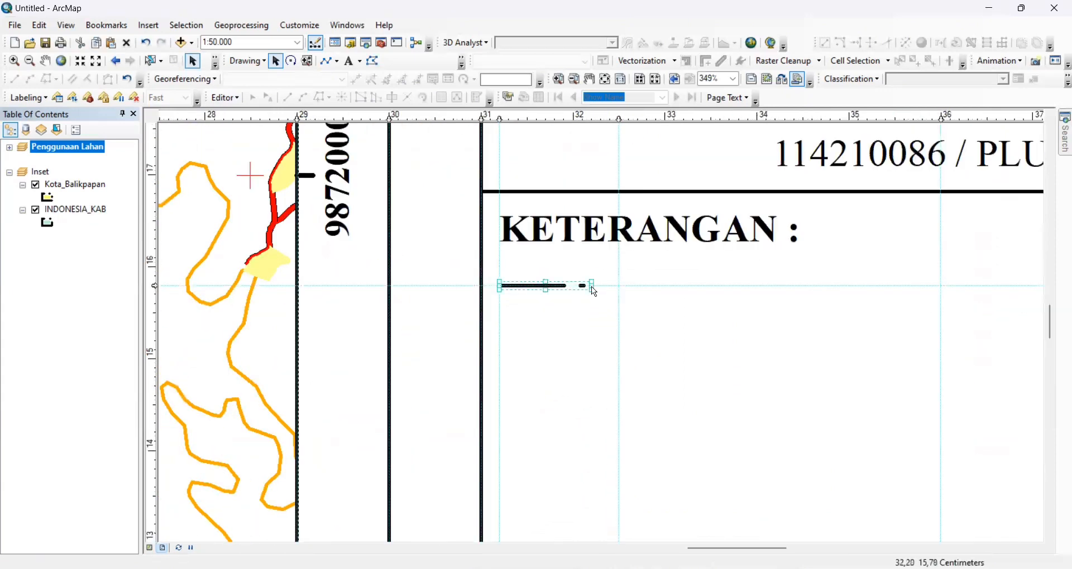
drag(590, 291, 618, 291)
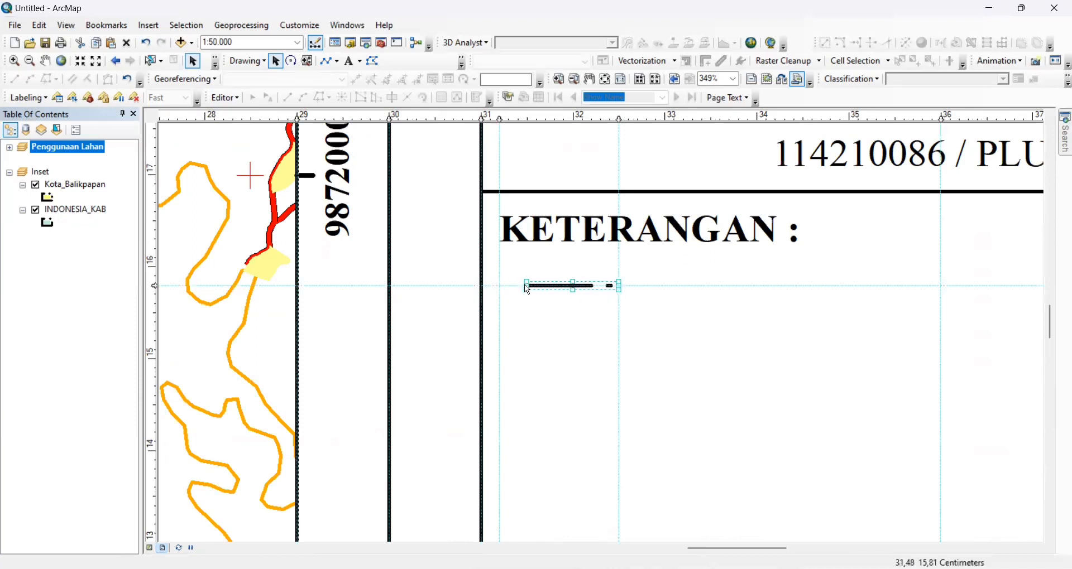
double_click(527, 288)
key(Escape)
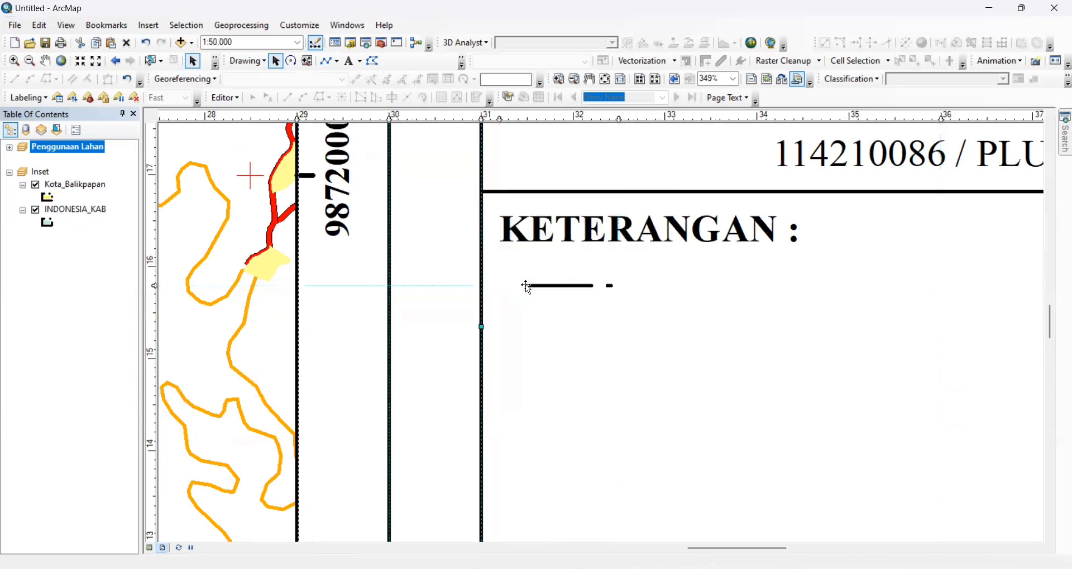
drag(527, 288, 499, 288)
click(582, 285)
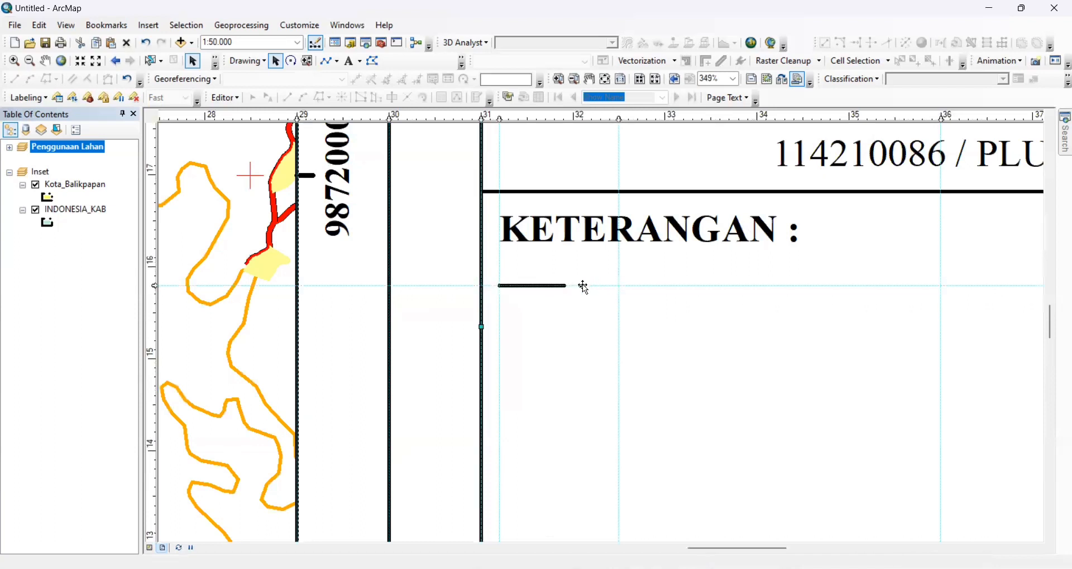
click(585, 287)
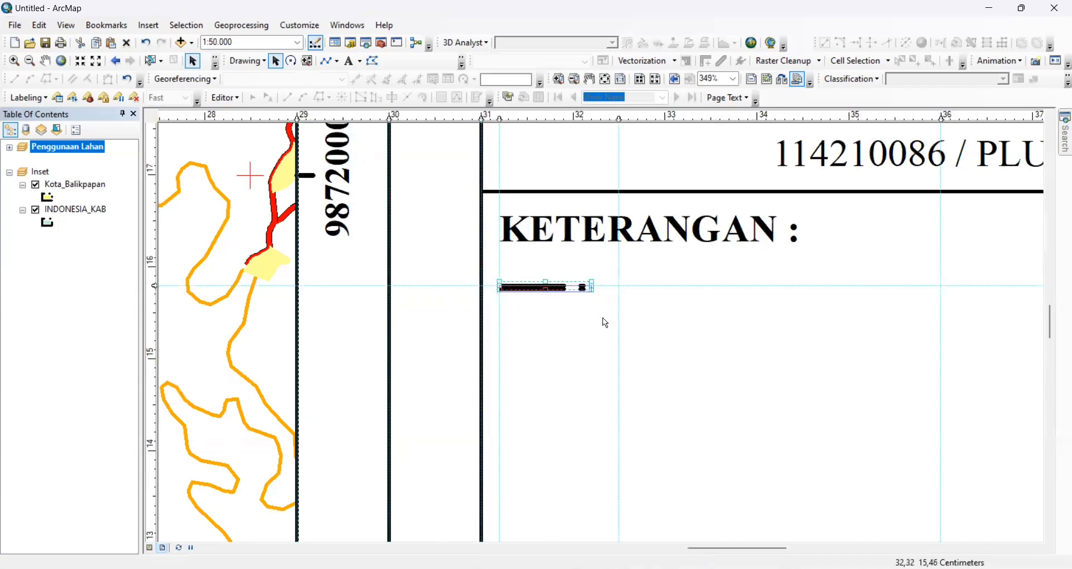
drag(603, 318, 584, 293)
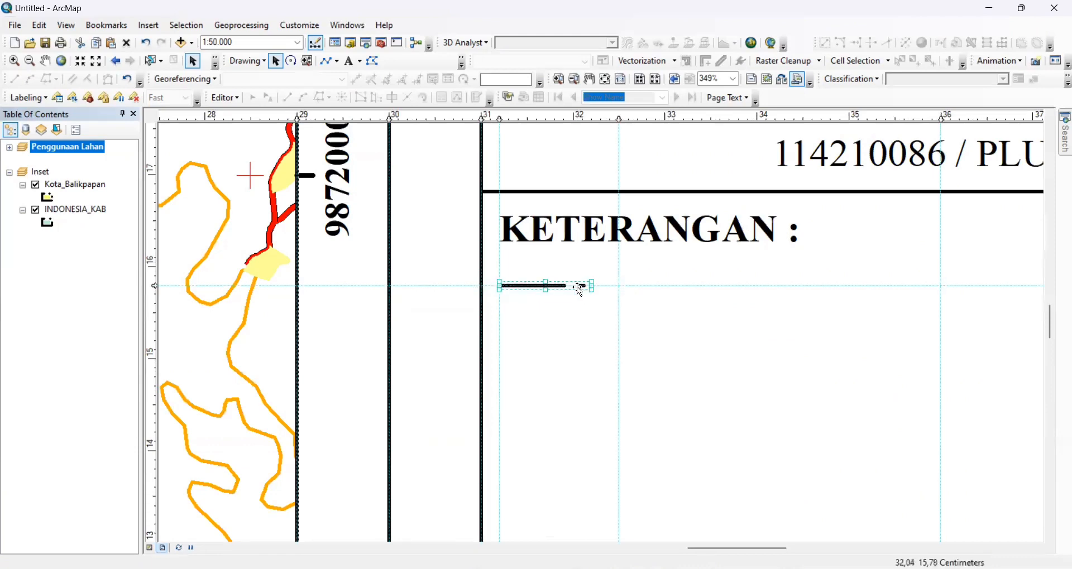
Step: Set the boundary line's length to 2 cm and remove the extra vertical guide at about 32.5 cm
double_click(581, 288)
click(520, 193)
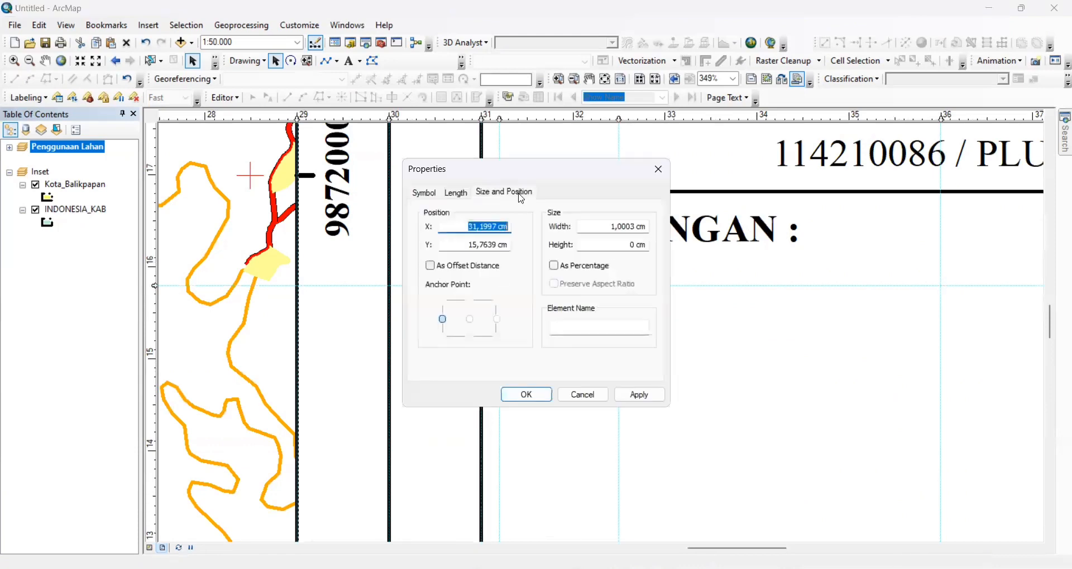
double_click(625, 227)
click(619, 226)
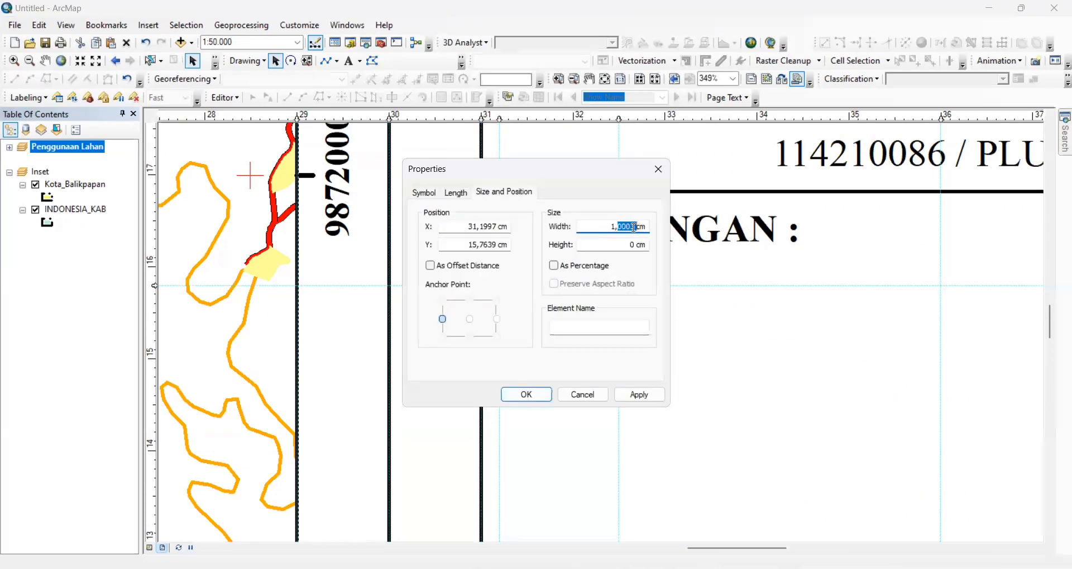
drag(614, 227, 635, 231)
text(2)
click(648, 394)
click(544, 396)
drag(619, 118, 639, 214)
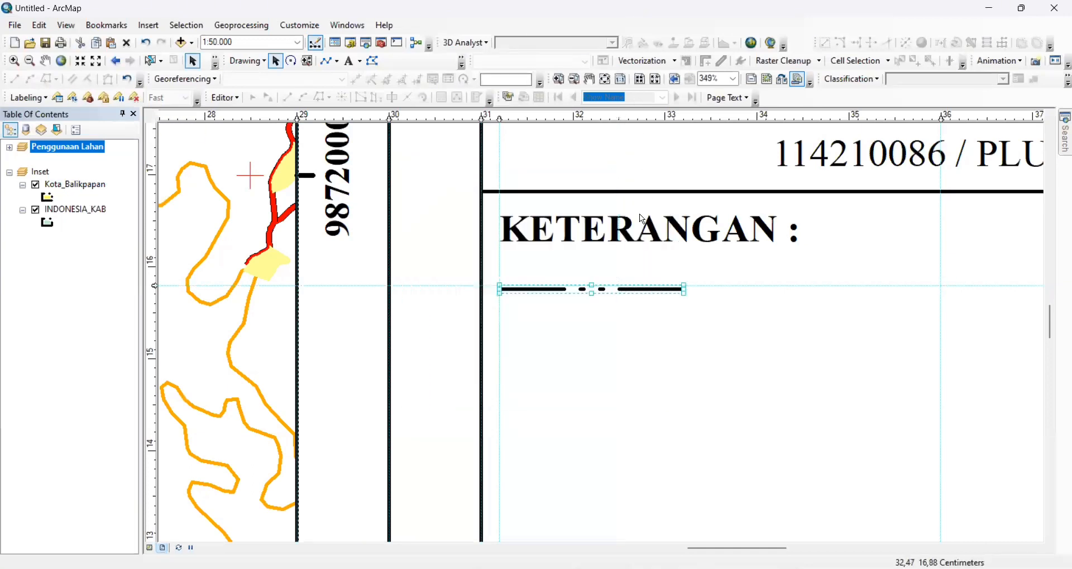
Step: Ungroup the Jalan Arteri legend item so its line symbol is separate from the label
key(Insert)
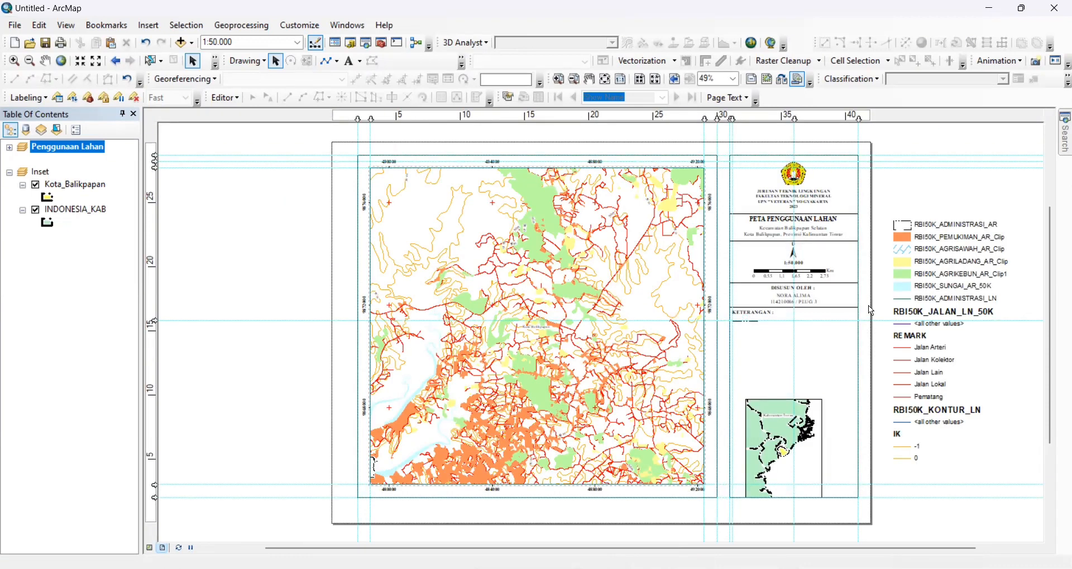
scroll(919, 384, up, 1)
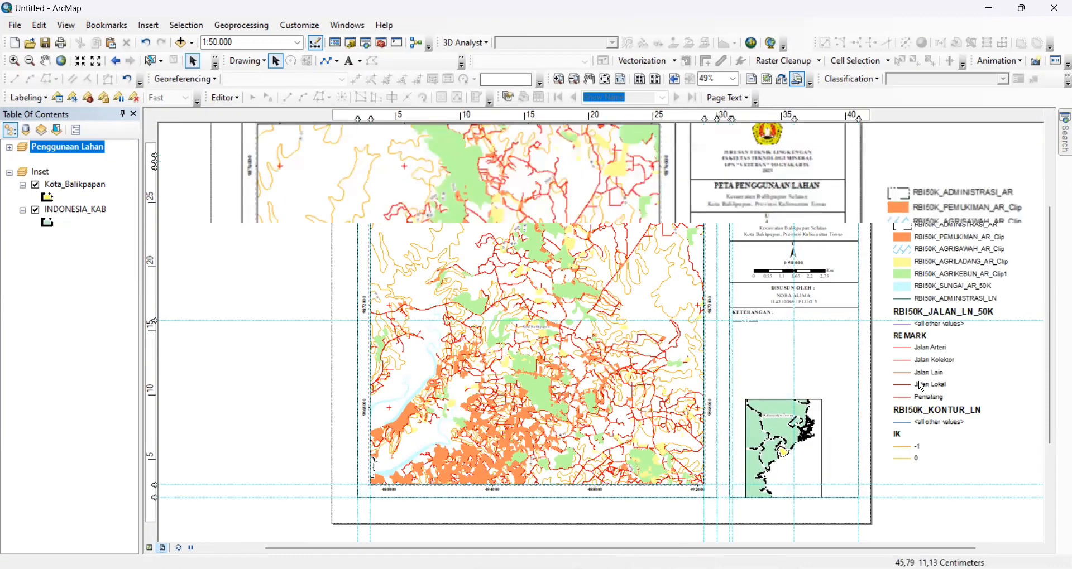
scroll(916, 379, up, 1)
scroll(925, 325, up, 1)
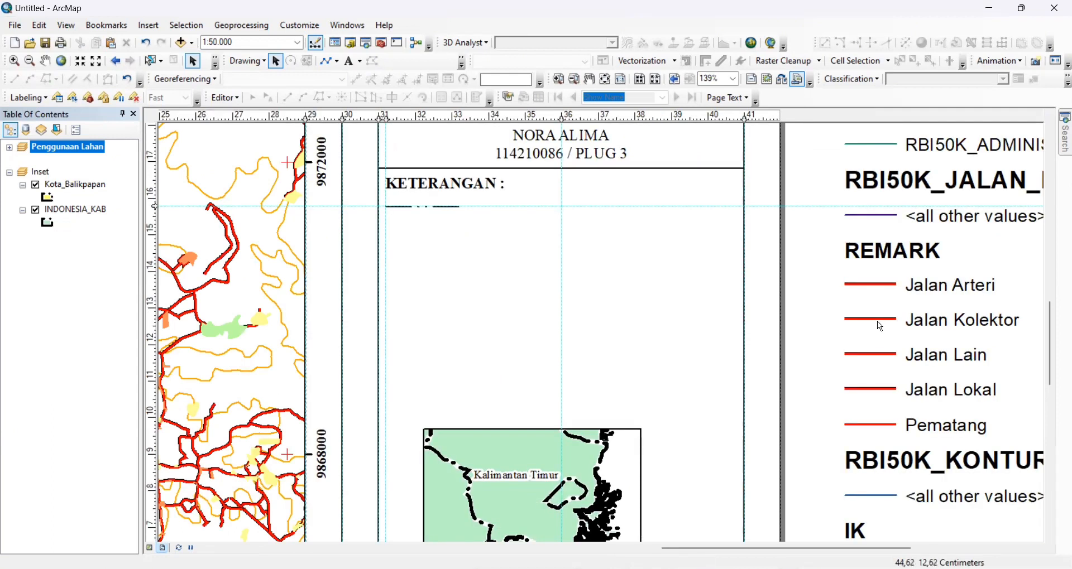
click(878, 288)
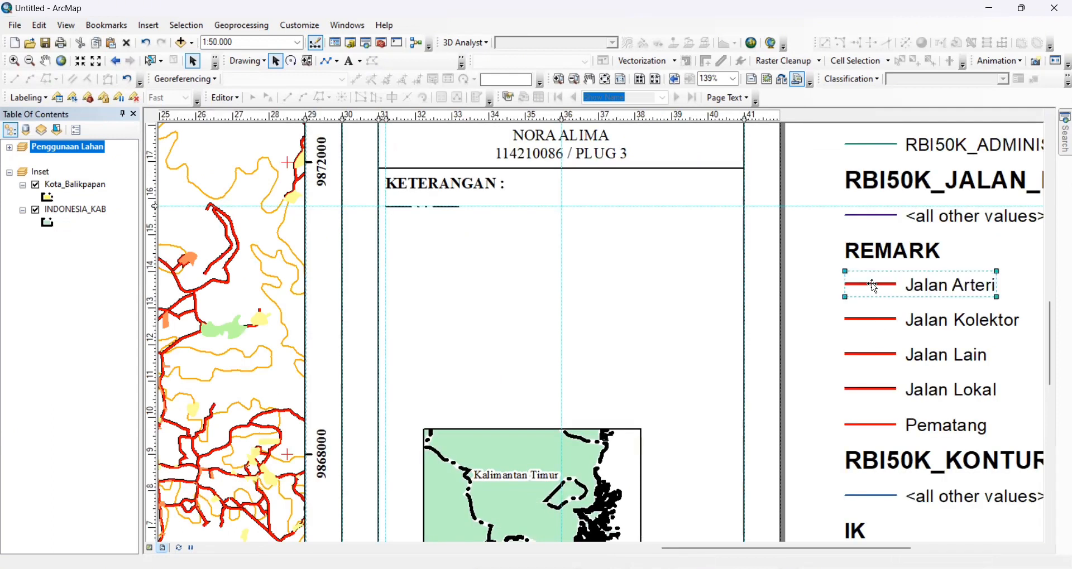
right_click(875, 285)
click(930, 408)
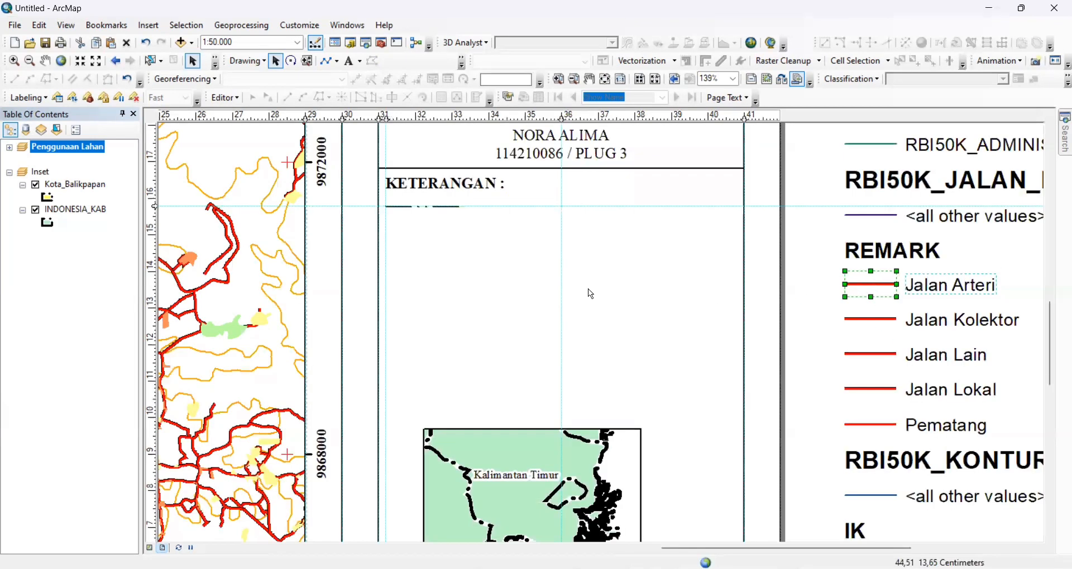
Step: Place the Jalan Arteri line under the boundary line, stretch it to the same length, and align it to the horizontal guide moved to about 15.3 cm
drag(591, 293, 622, 284)
click(626, 283)
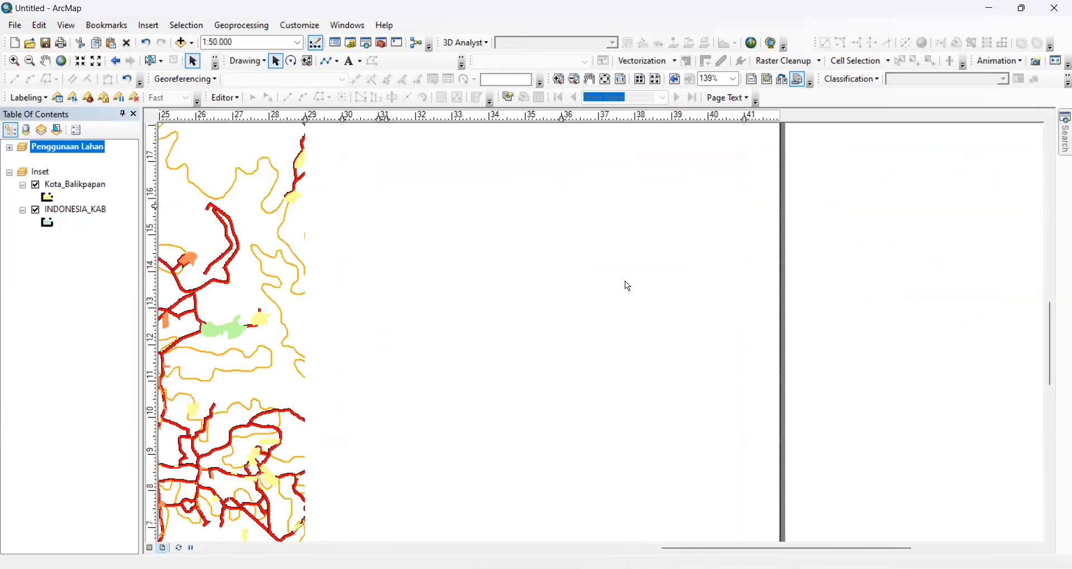
drag(542, 277, 410, 263)
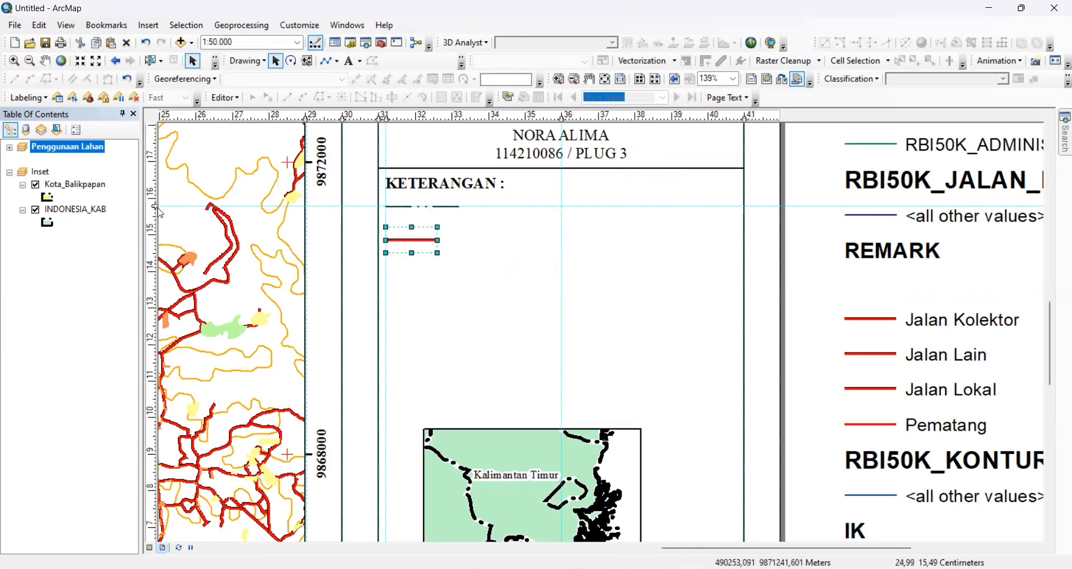
drag(155, 212, 152, 235)
drag(412, 241, 459, 235)
click(494, 226)
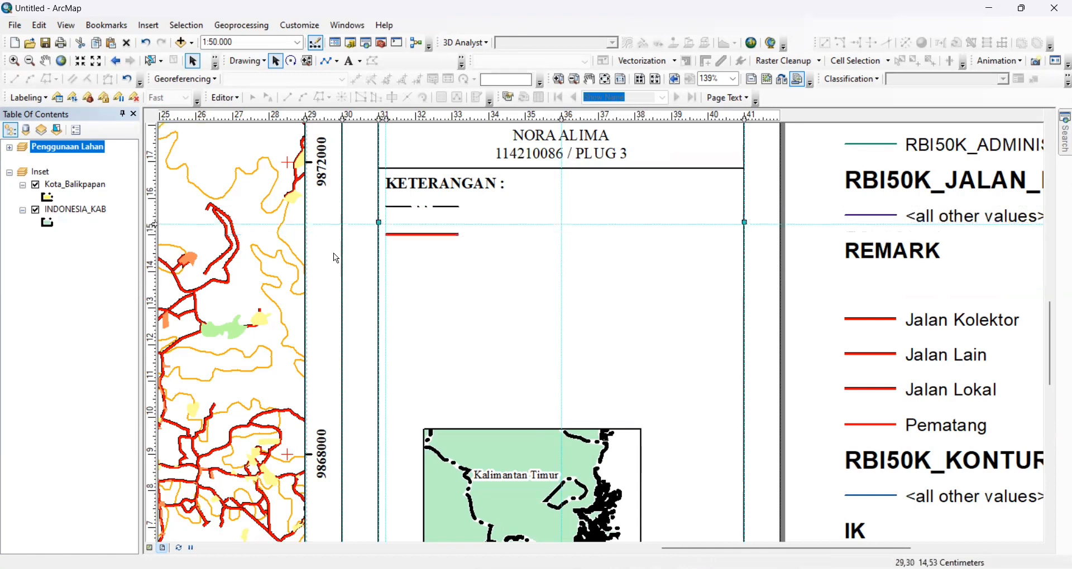
click(414, 237)
drag(414, 228, 414, 228)
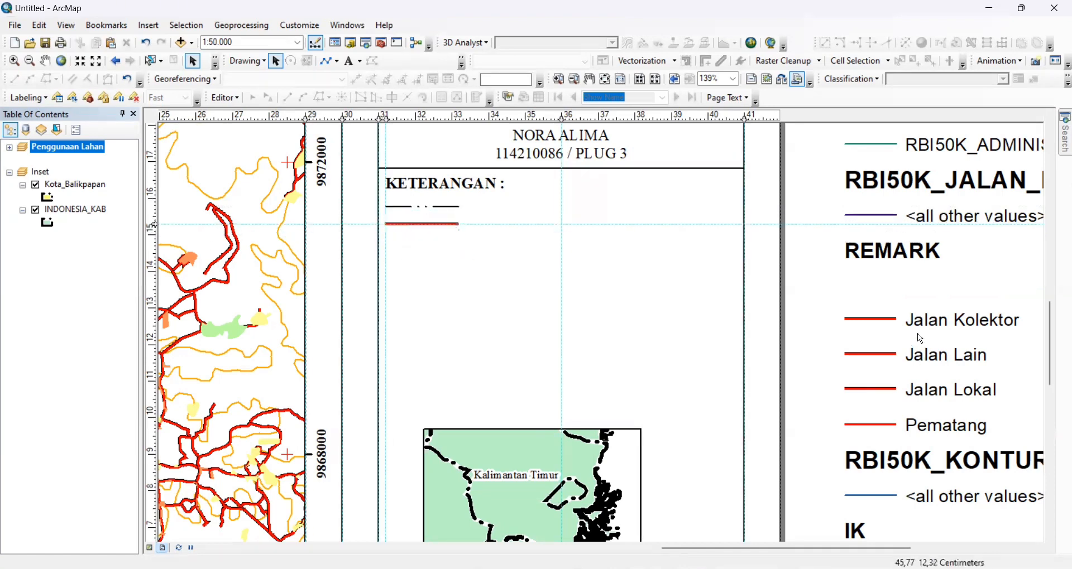
Step: Separate the Jalan Kolektor line from its label and move it below the Jalan Arteri line under KETERANGAN
click(900, 317)
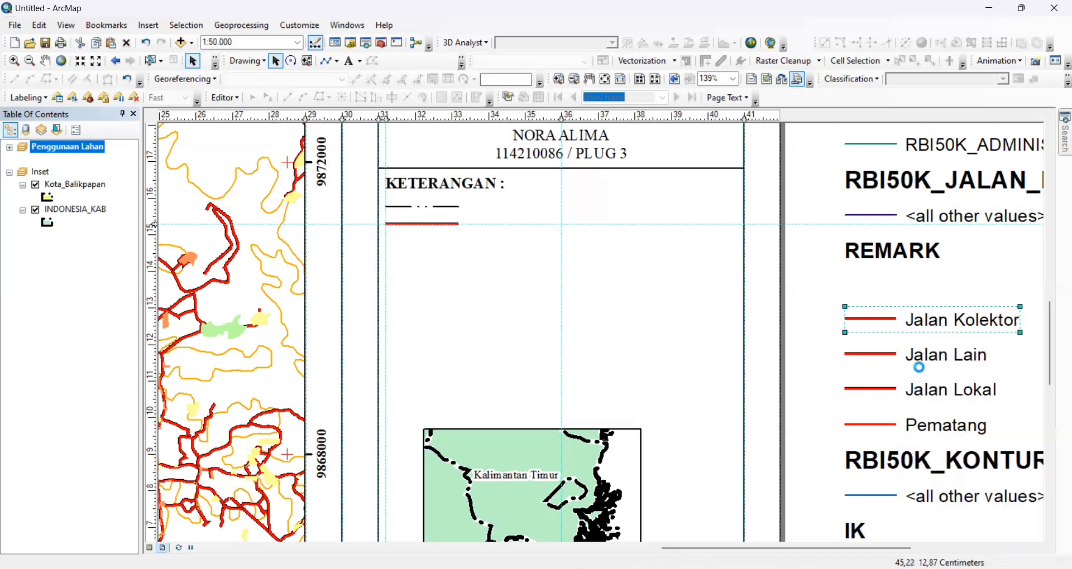
click(871, 320)
drag(845, 320, 505, 294)
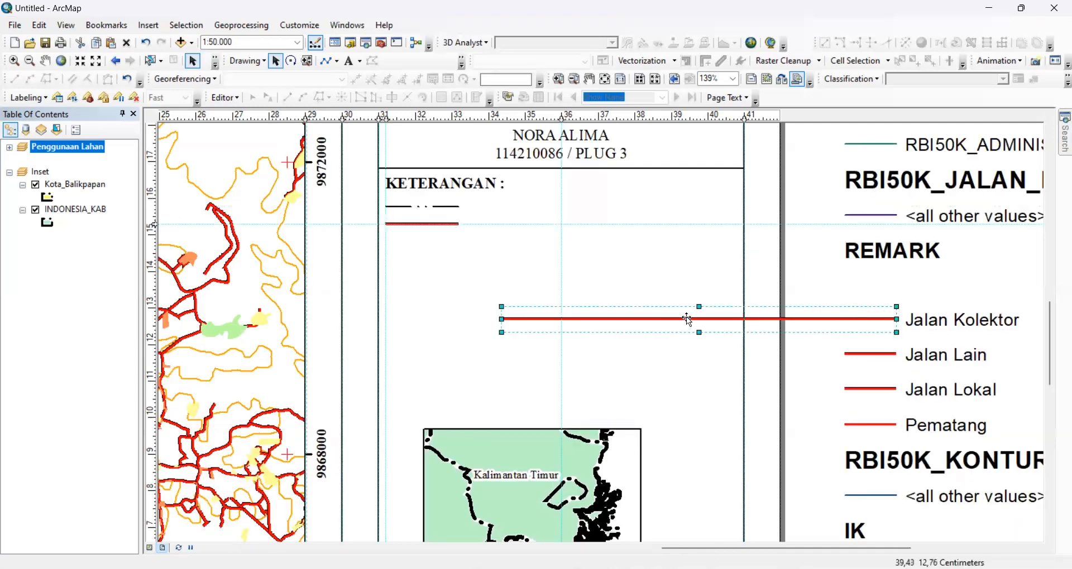
key(ctrl+z)
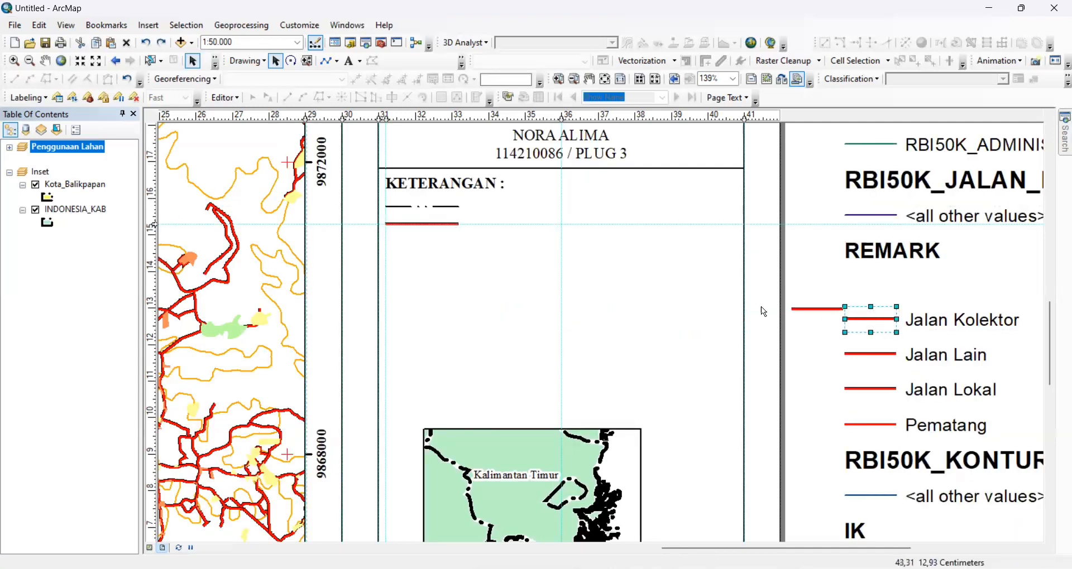
drag(876, 335, 440, 252)
Step: Add vertical guides at about 31.4 cm and 33.2 cm and fit the Jalan Kolektor line between them
click(393, 118)
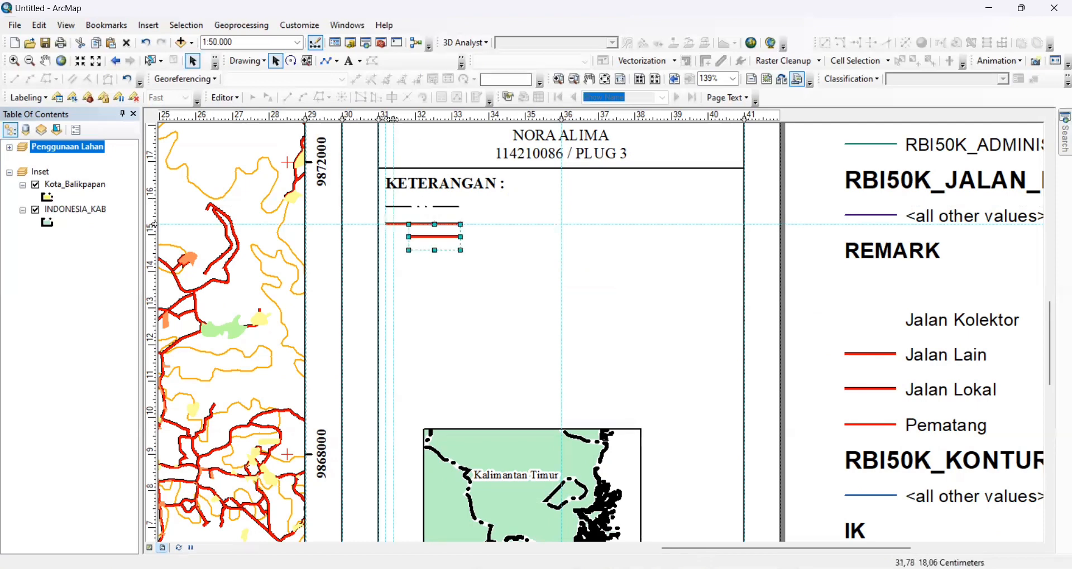
click(459, 117)
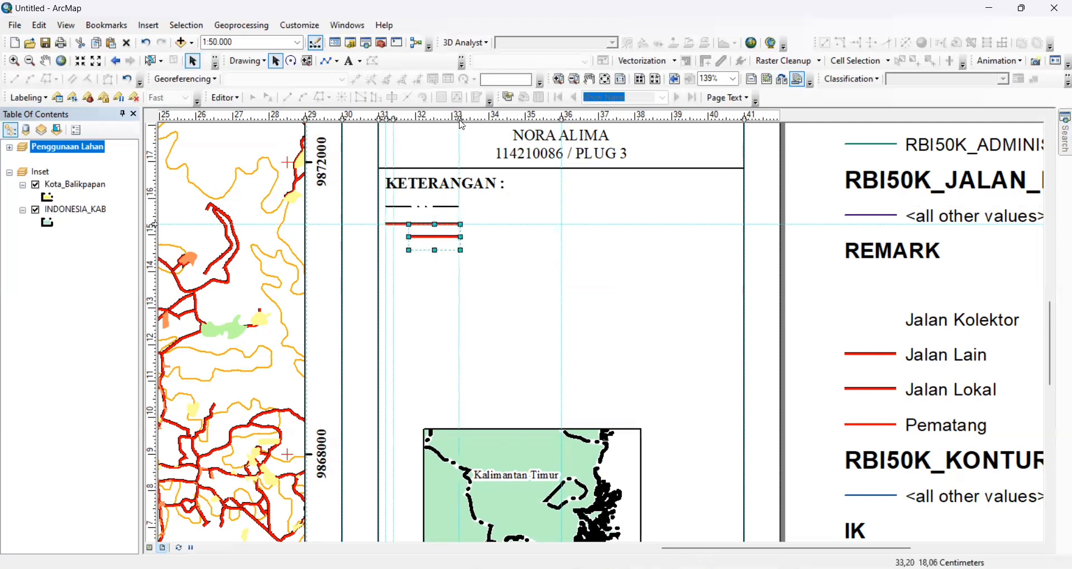
drag(434, 241, 423, 242)
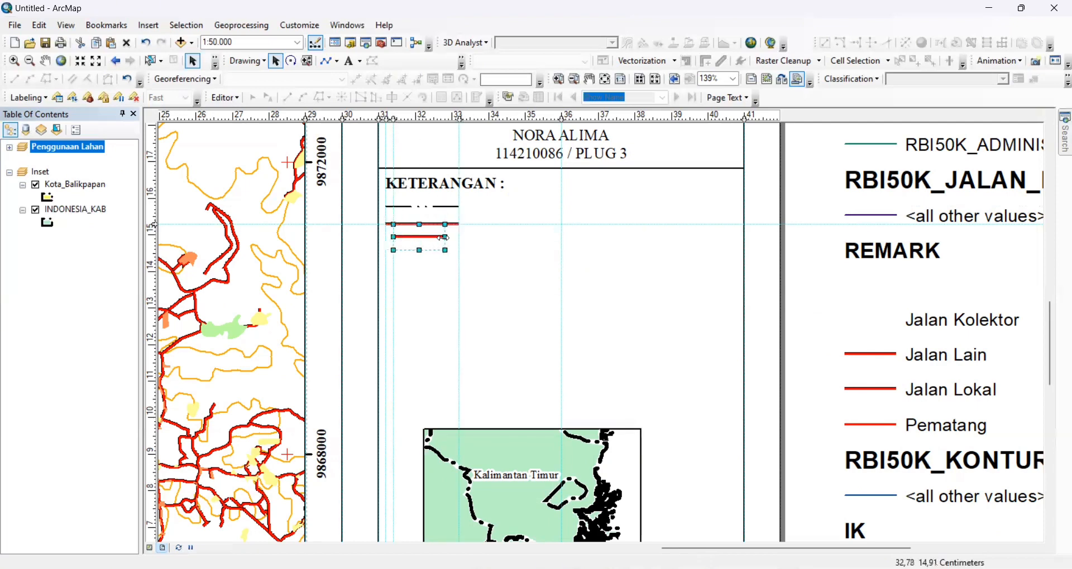
Step: Ungroup the Jalan Lain, Jalan Lokal and Pematang legend items into separate lines and labels
click(892, 361)
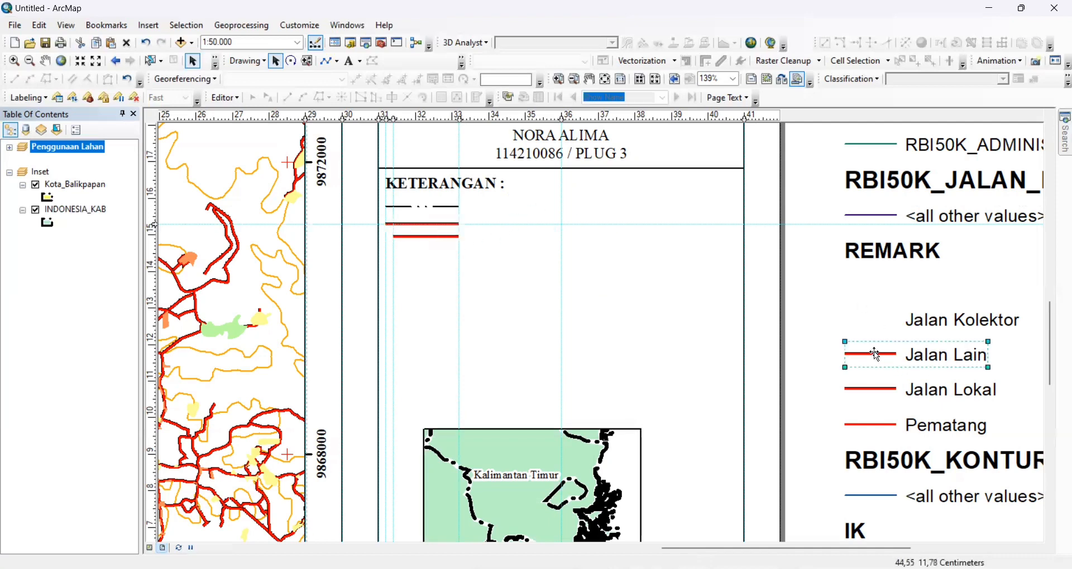
right_click(875, 353)
click(917, 228)
click(883, 385)
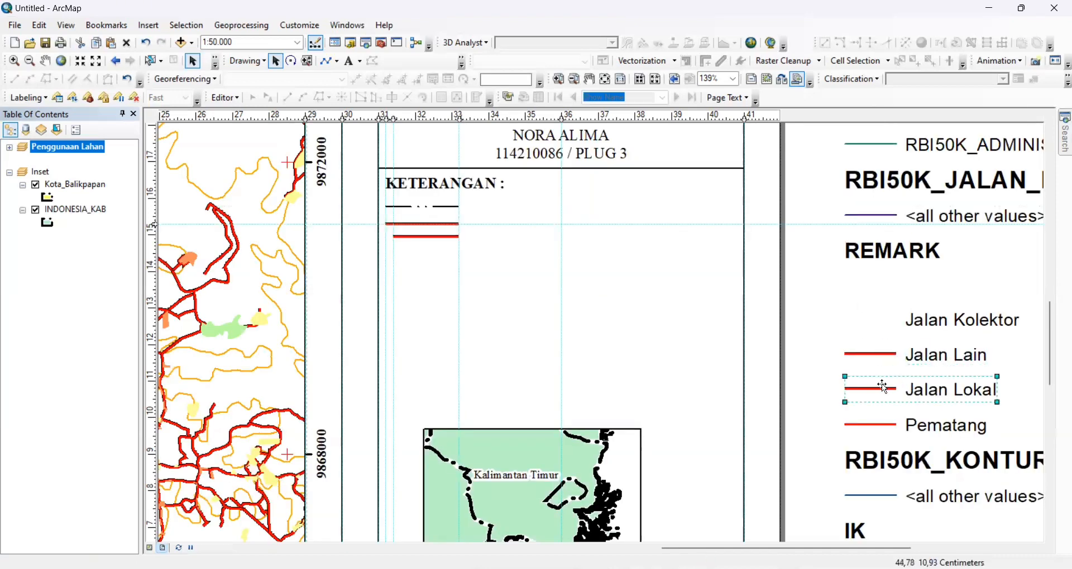
click(893, 429)
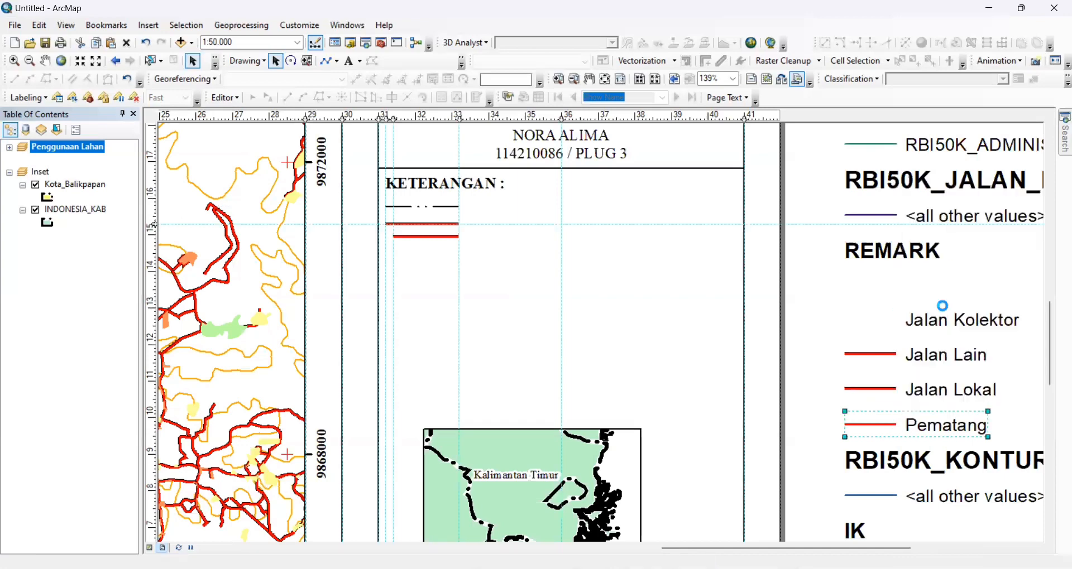
Step: Move the Jalan Lain line into the side box below the Jalan Kolektor line
click(869, 355)
drag(869, 355, 421, 258)
scroll(401, 163, down, 4)
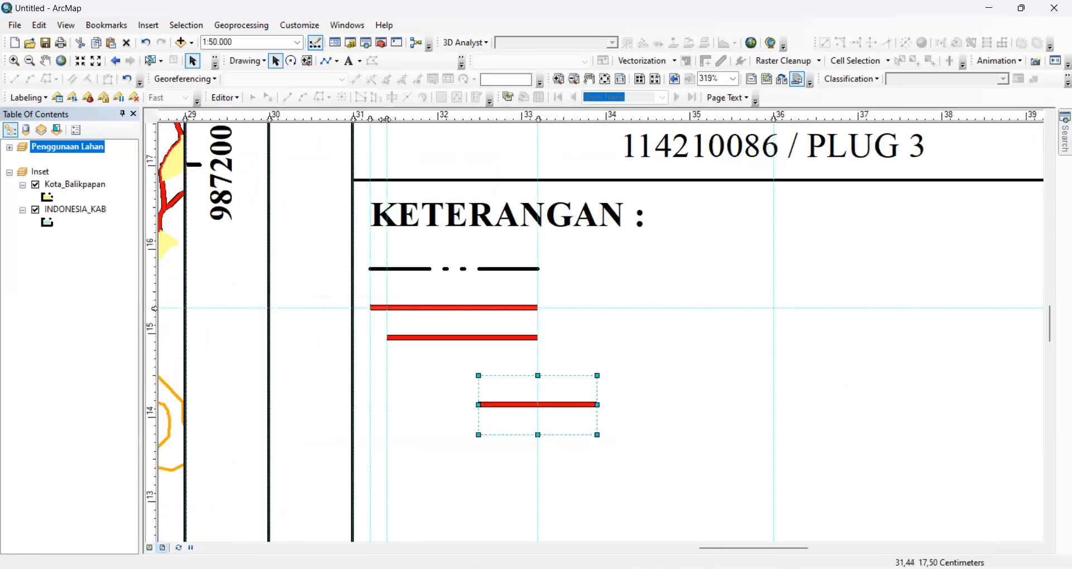
Step: Move the 31.4 cm guide to about 31.3 cm and refit the Jalan Kolektor line from it to the 33.2 cm guide
drag(386, 119, 378, 119)
click(439, 338)
drag(439, 338, 430, 338)
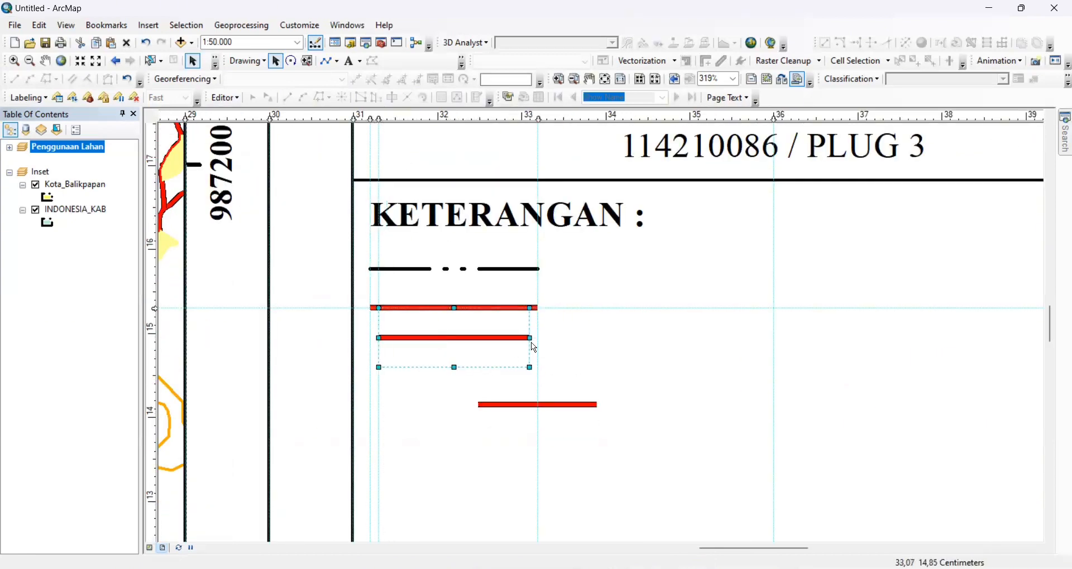
drag(531, 338, 538, 338)
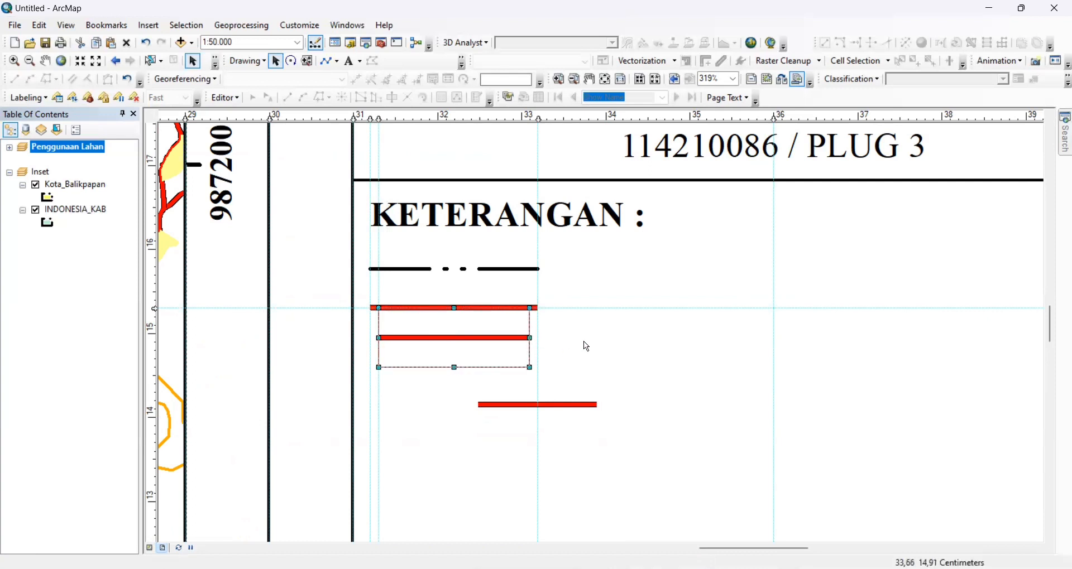
Step: Add a vertical guide at about 31.4 cm and align the start of the Jalan Lain line to it
click(387, 117)
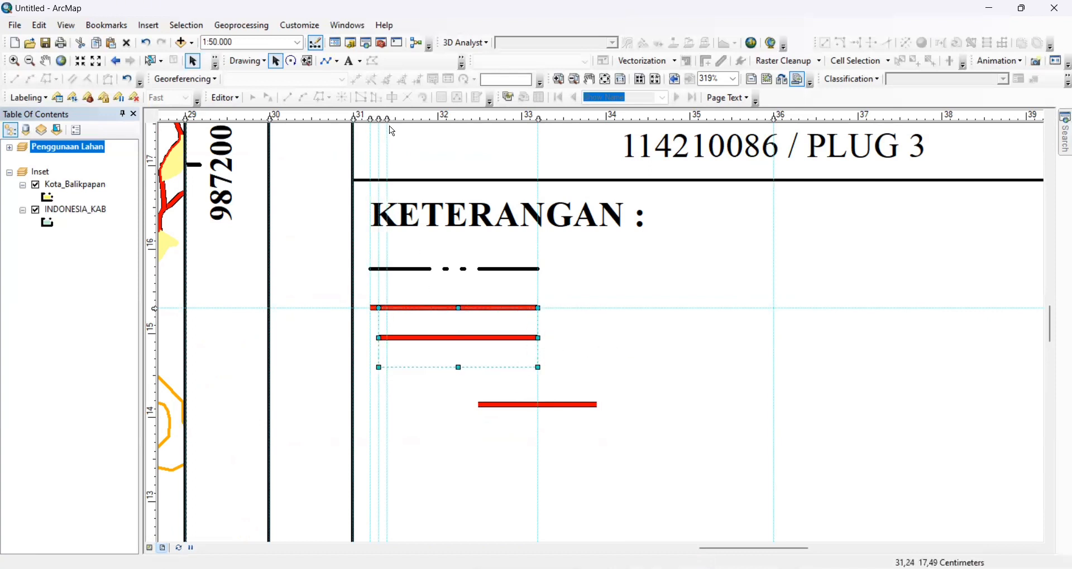
click(555, 406)
drag(555, 406, 447, 385)
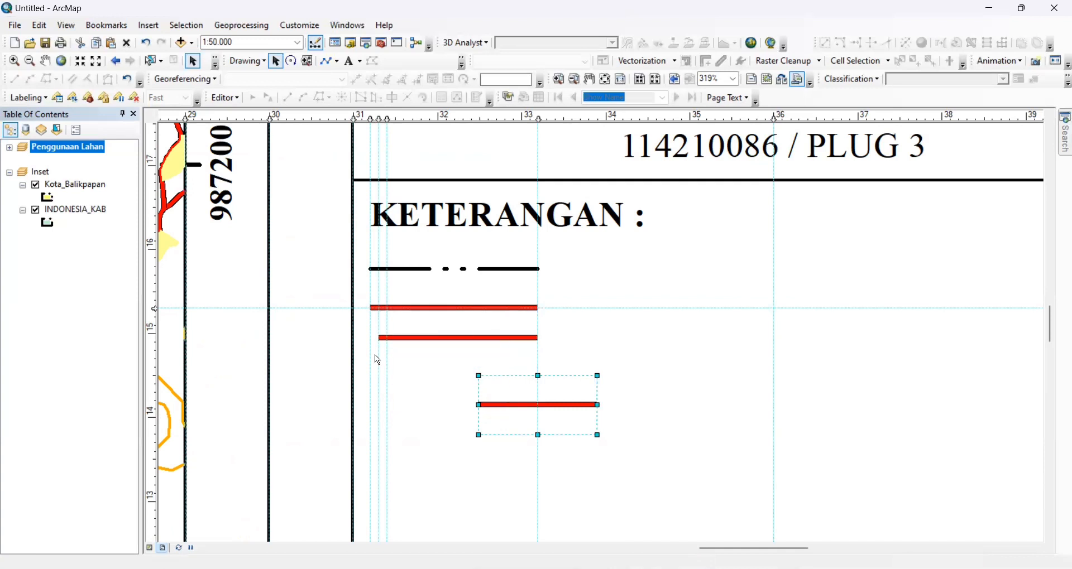
Step: Add a horizontal guide at about 14.95 cm and align the Jalan Kolektor line to it
click(156, 334)
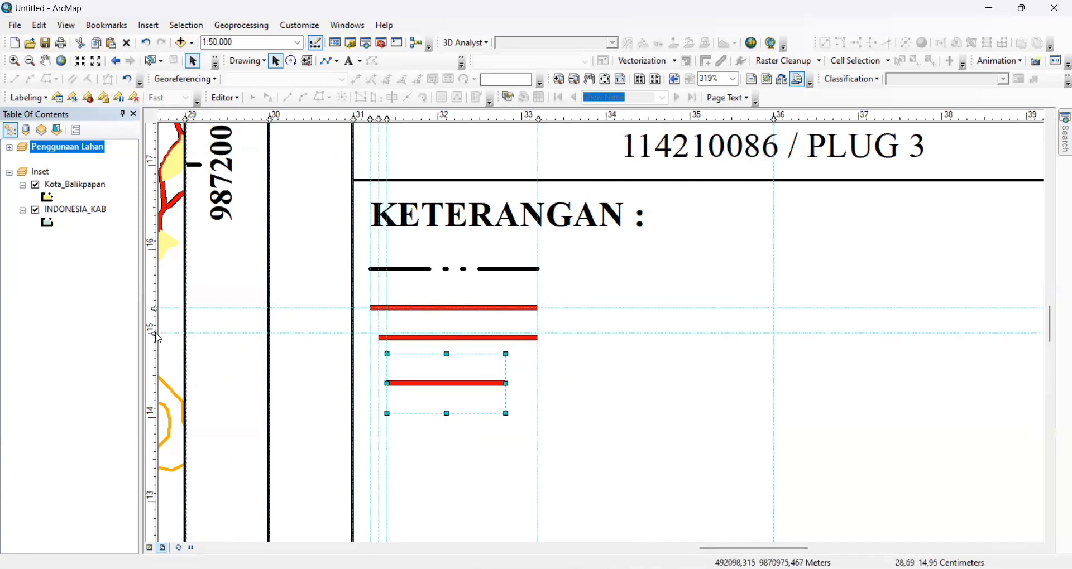
click(479, 337)
drag(479, 338, 478, 334)
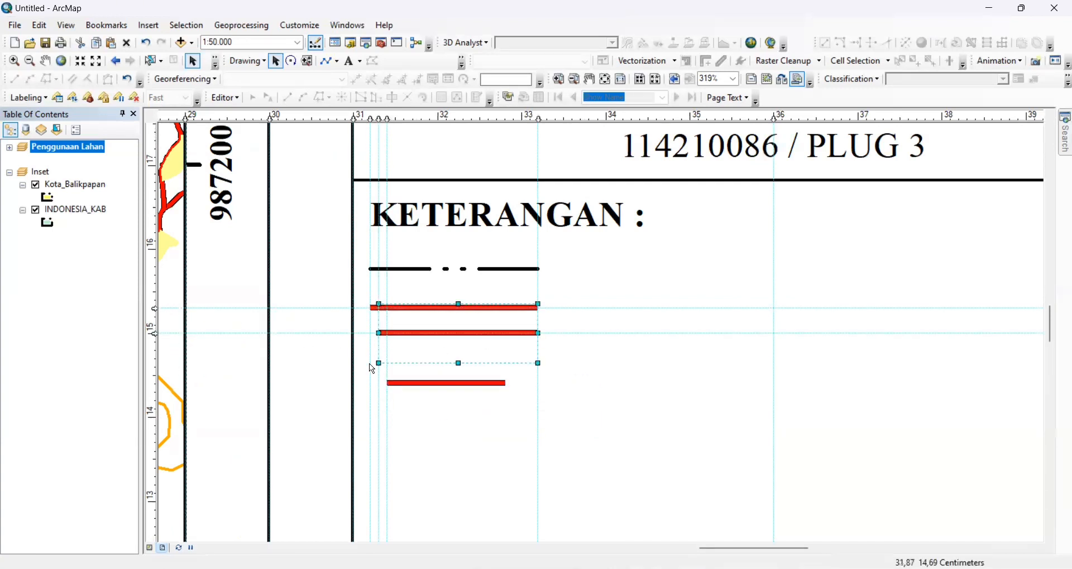
Step: Add a horizontal guide below the second red line, then align the third red line to it and stretch its end to the 33.2 cm guide
click(156, 350)
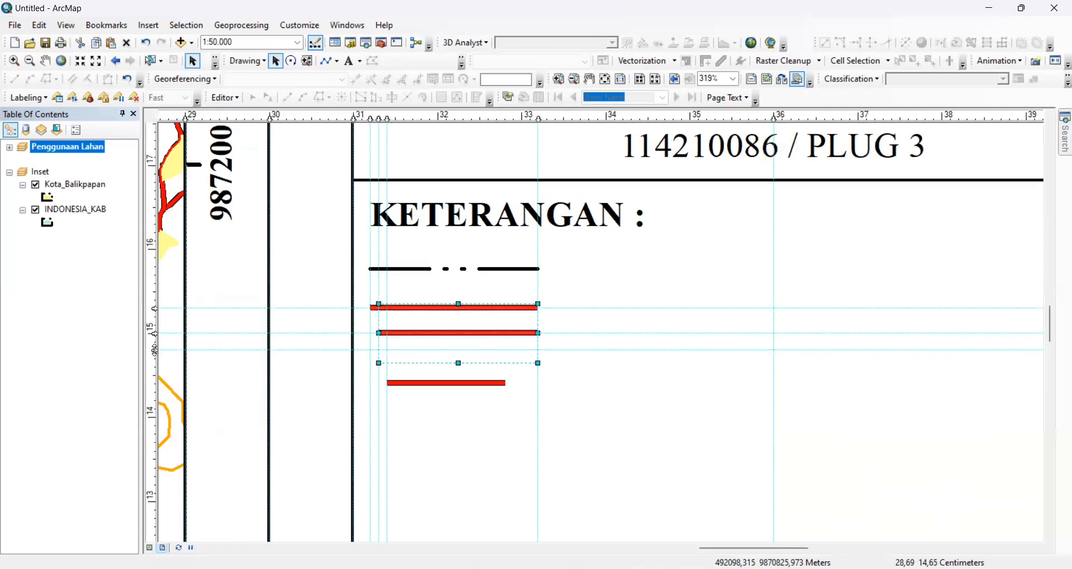
drag(156, 351, 155, 359)
click(438, 383)
drag(438, 382, 429, 359)
drag(507, 359, 539, 359)
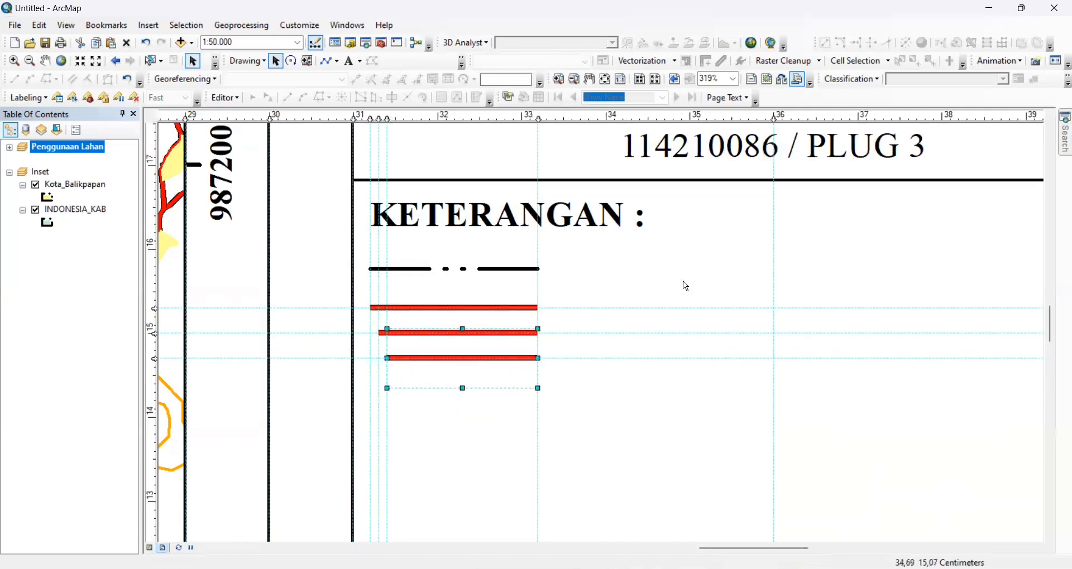
Step: Move the Jalan Lokal and Pematang line symbols from the legend to the area below KETERANGAN
drag(749, 549, 958, 544)
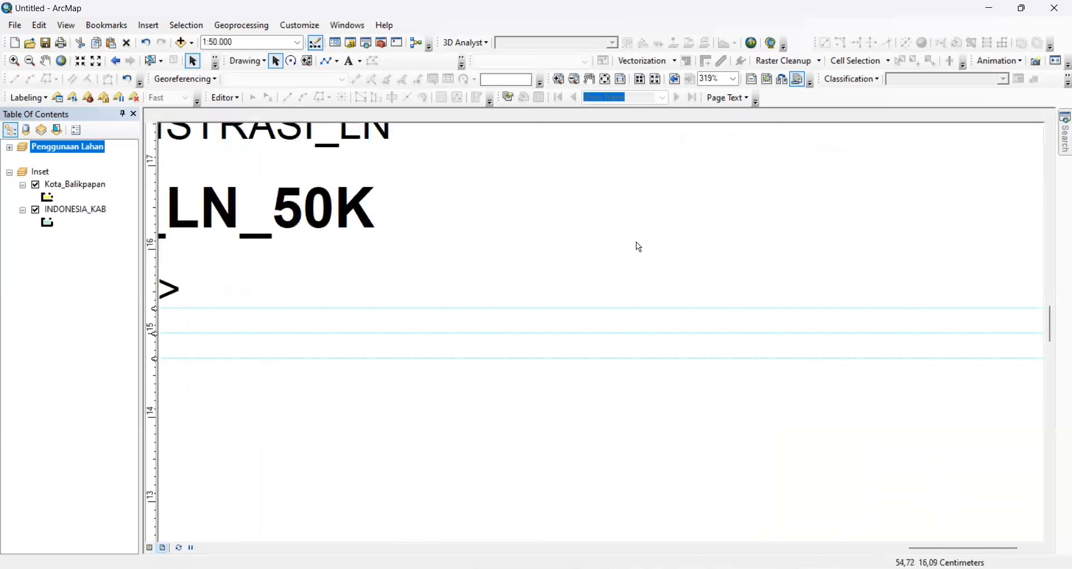
scroll(639, 247, down, 5)
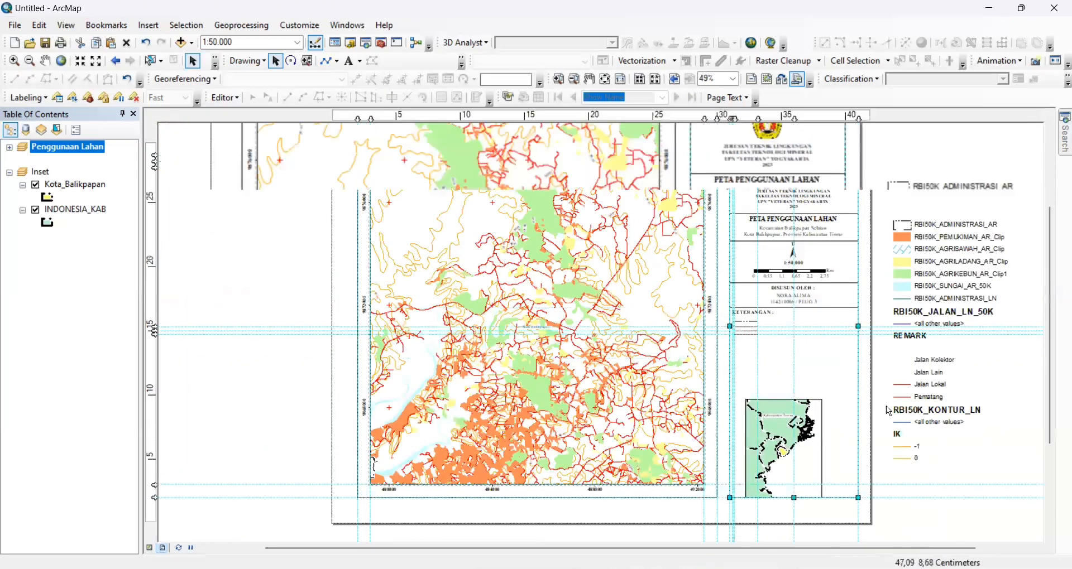
scroll(889, 412, up, 3)
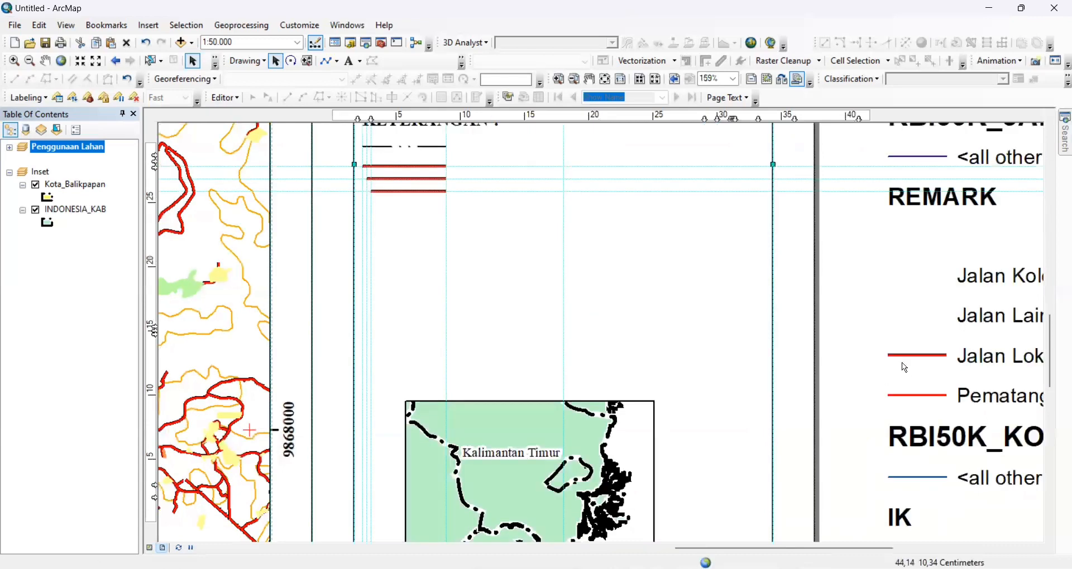
drag(911, 358, 502, 221)
drag(939, 397, 486, 237)
scroll(464, 179, up, 3)
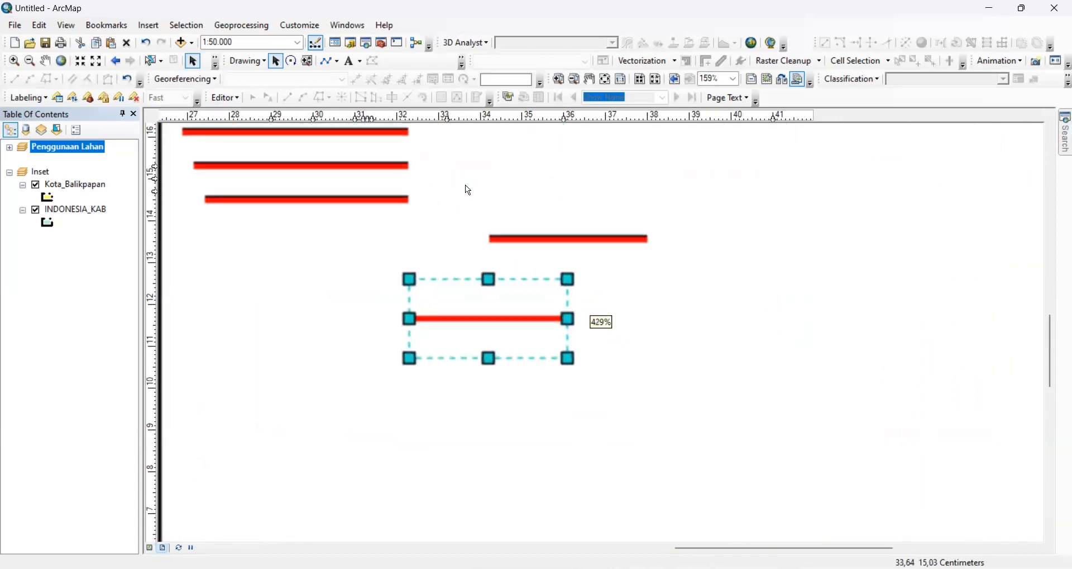
Step: Add guides at about 31.5 cm across and 0.3 cm below the third red line, and fit the fourth red line to them
click(216, 118)
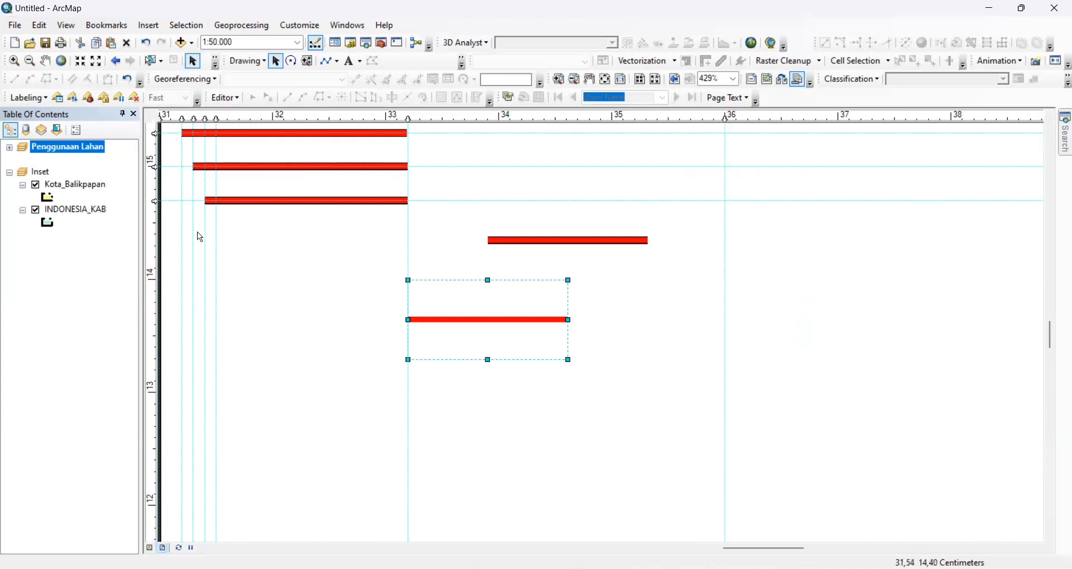
click(155, 224)
drag(161, 226, 159, 235)
drag(605, 243, 411, 235)
Step: Add guides at about 31.6 cm across and 0.3 cm below the fourth red line, and fit the Pematang line symbol to them
click(156, 269)
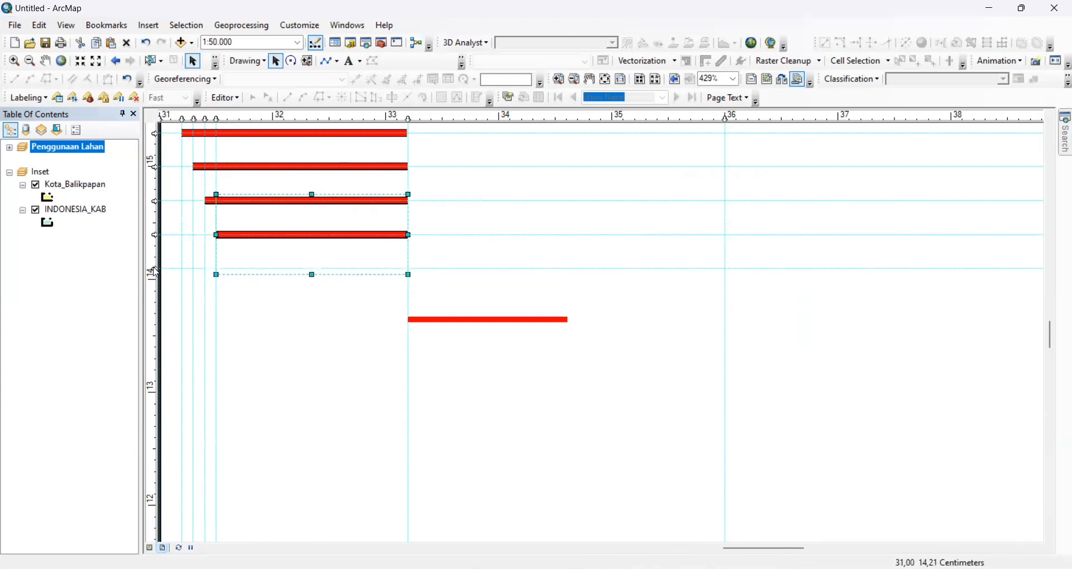
click(227, 118)
click(485, 322)
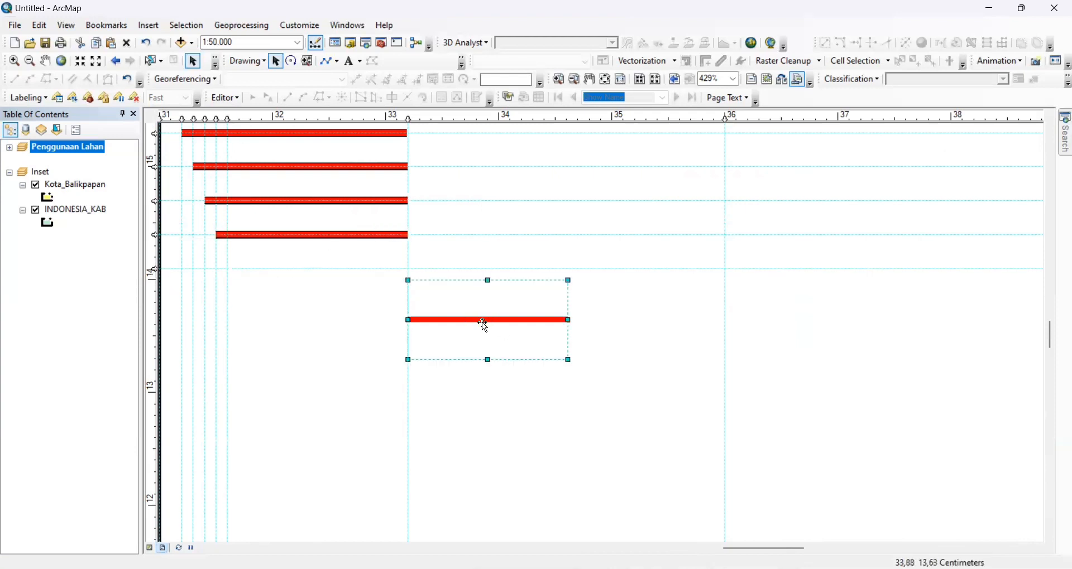
drag(485, 322, 300, 274)
drag(379, 273, 402, 273)
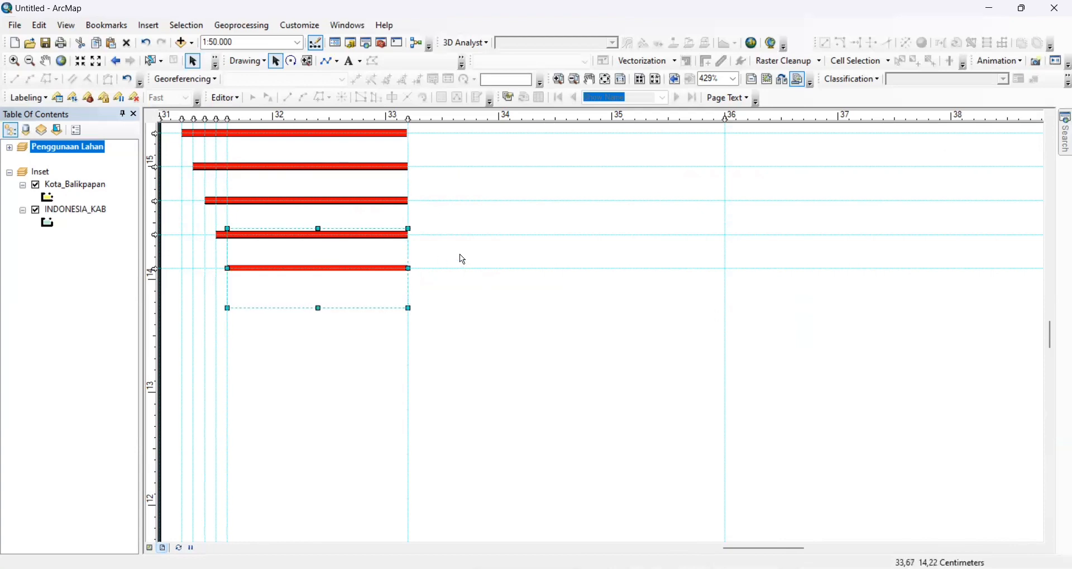
click(1057, 311)
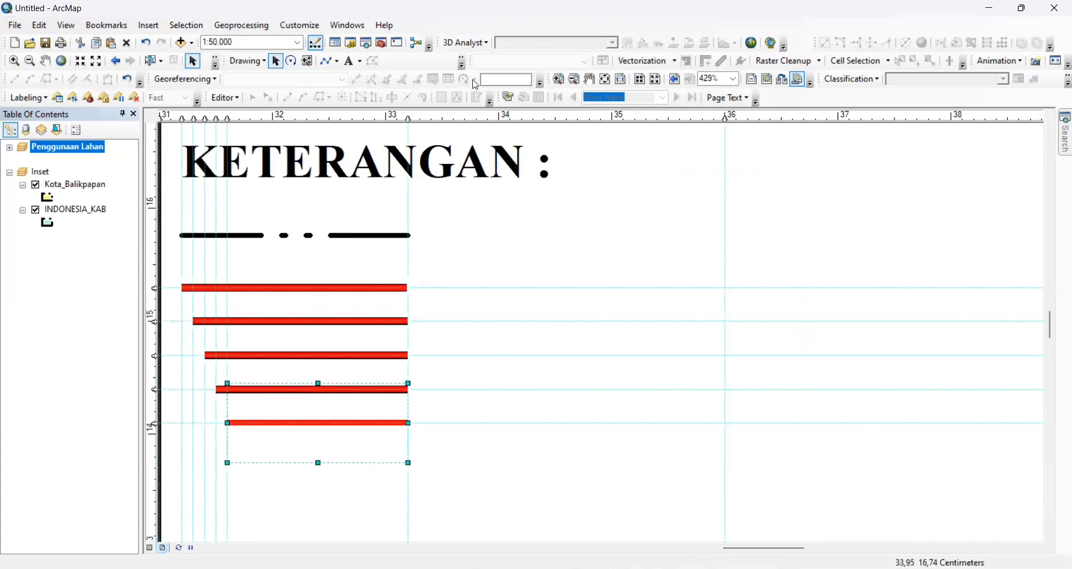
click(327, 61)
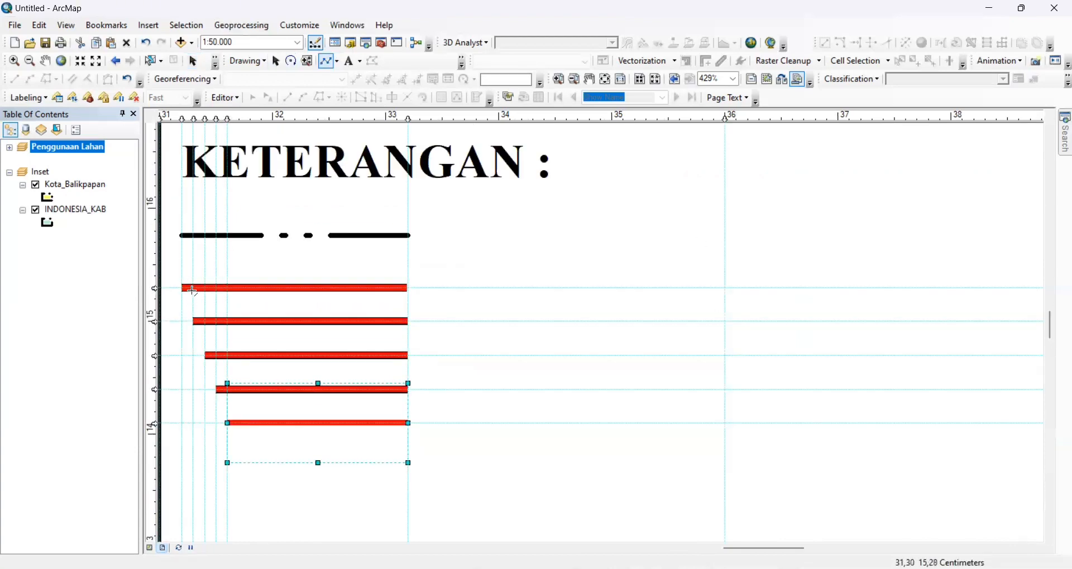
click(193, 289)
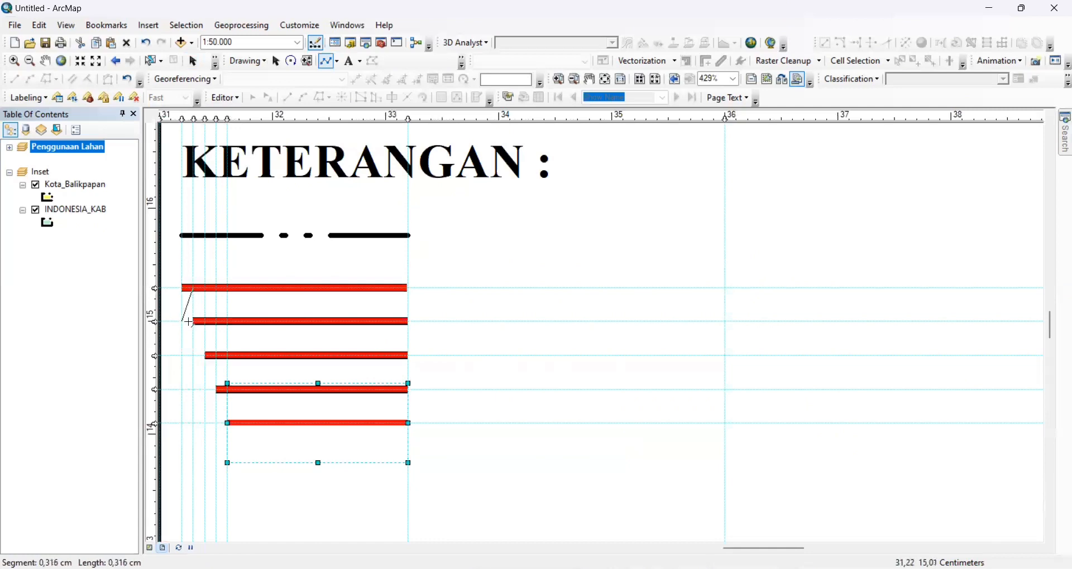
double_click(193, 322)
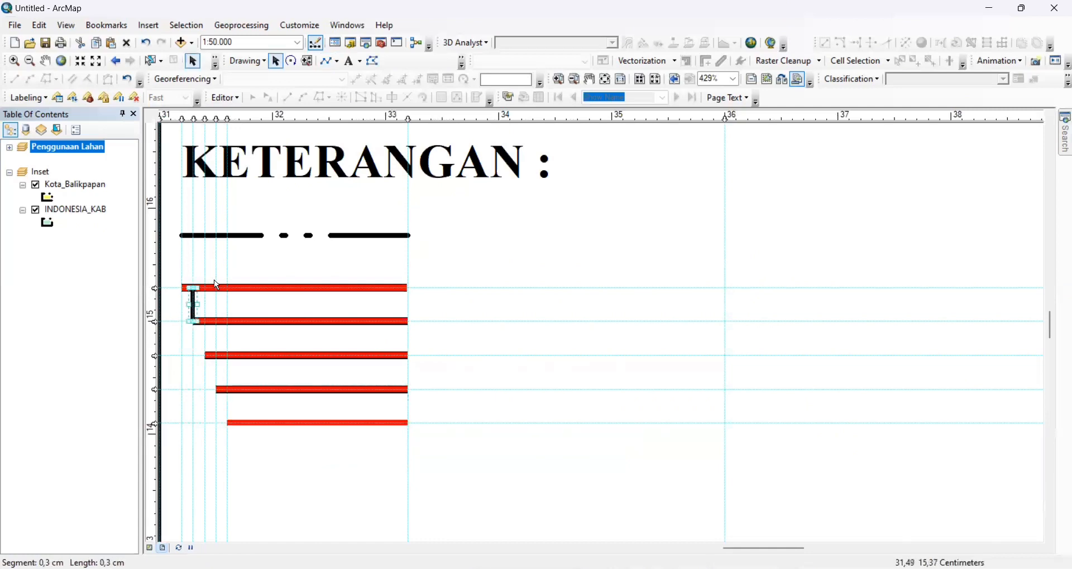
double_click(195, 308)
click(445, 164)
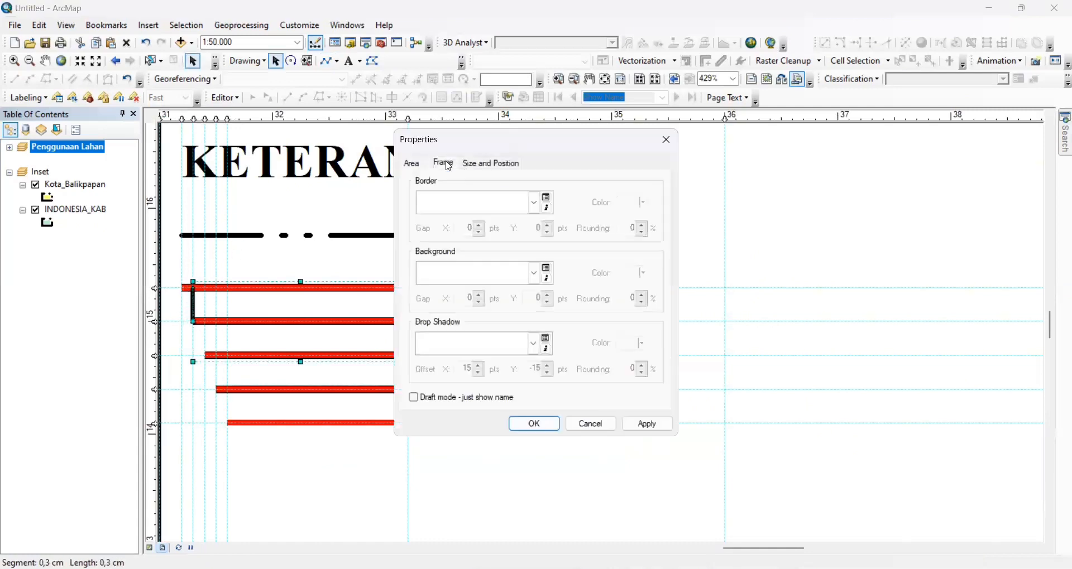
click(479, 165)
click(412, 164)
click(667, 140)
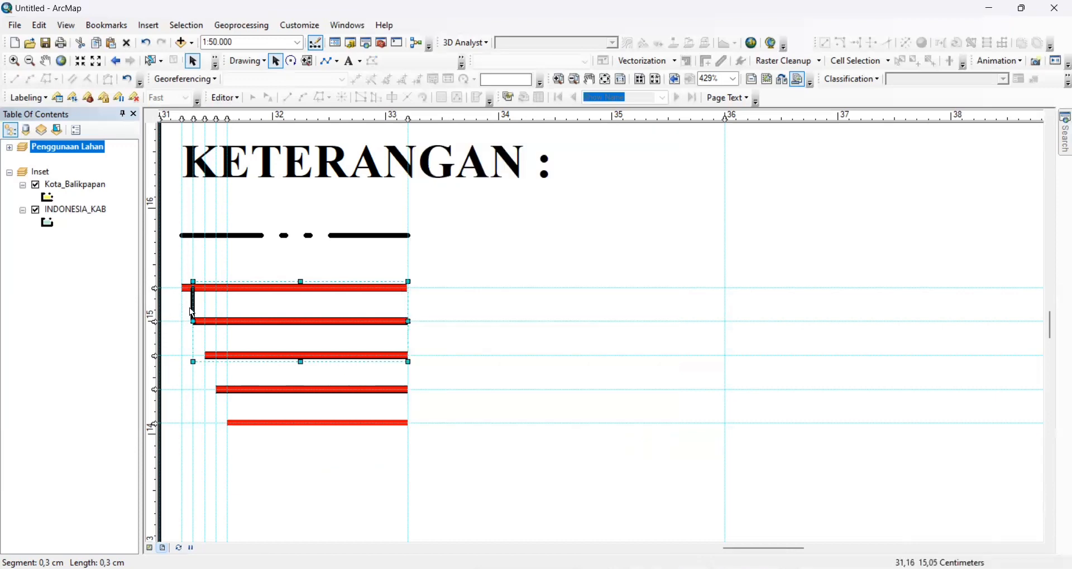
click(193, 301)
key(Delete)
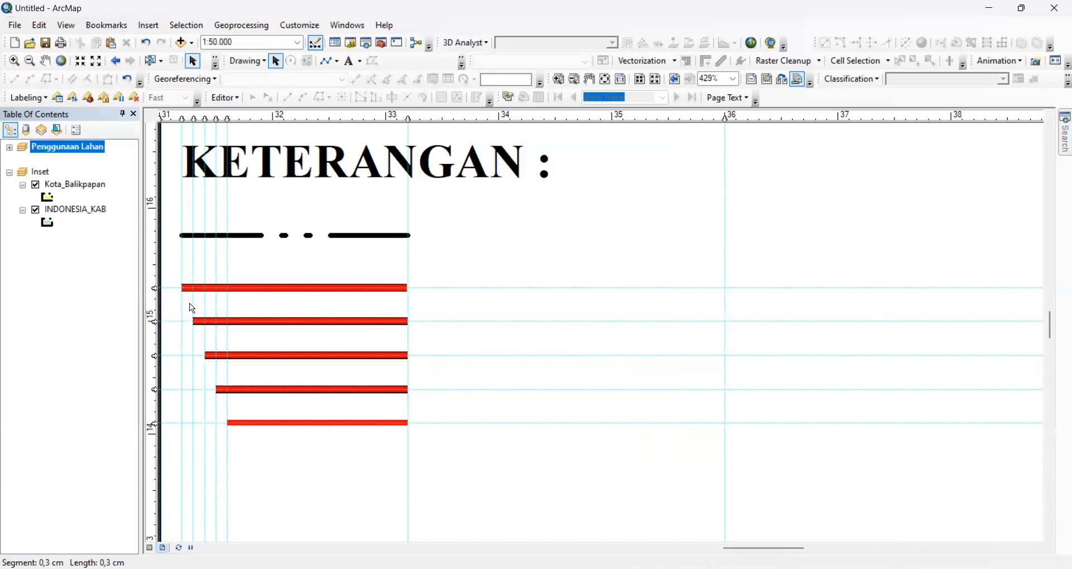
Step: Draw a 0.3 cm vertical line joining the first red line to the start of the second red line
click(336, 61)
click(352, 137)
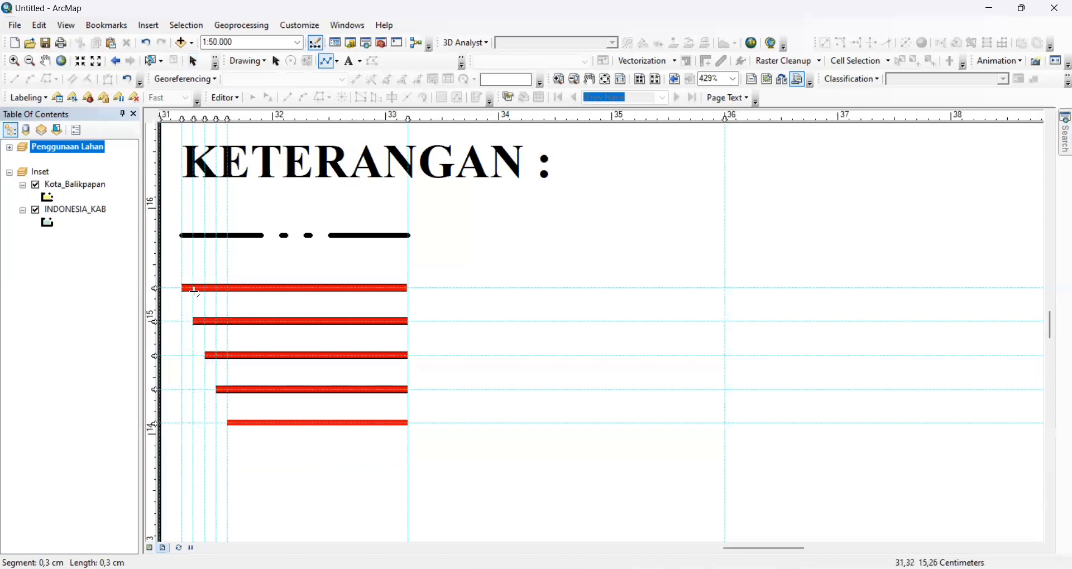
double_click(193, 321)
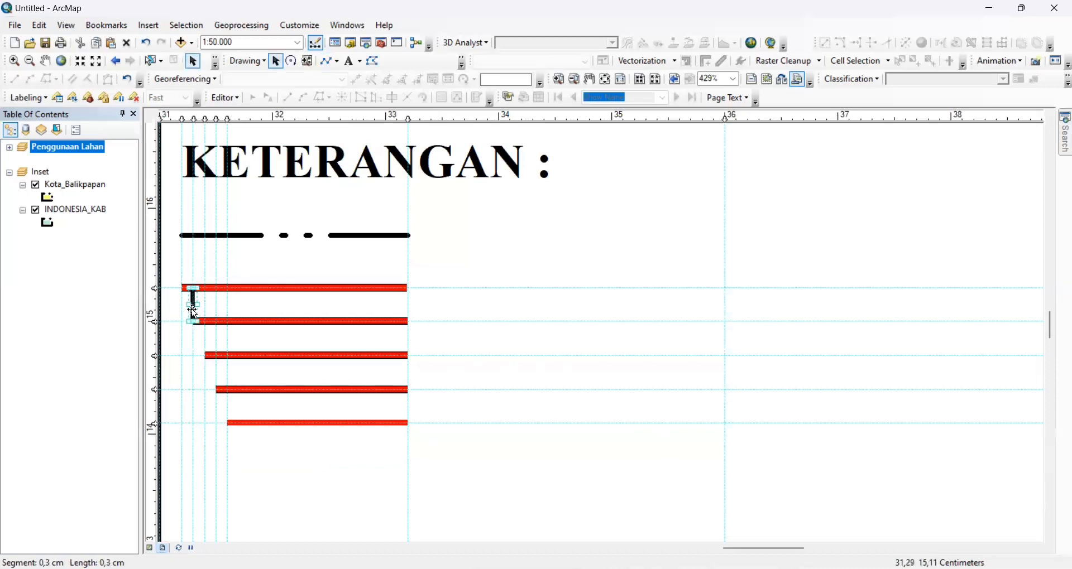
Step: Change the vertical connector line's color to red and its width to 0.5
right_click(193, 309)
click(272, 546)
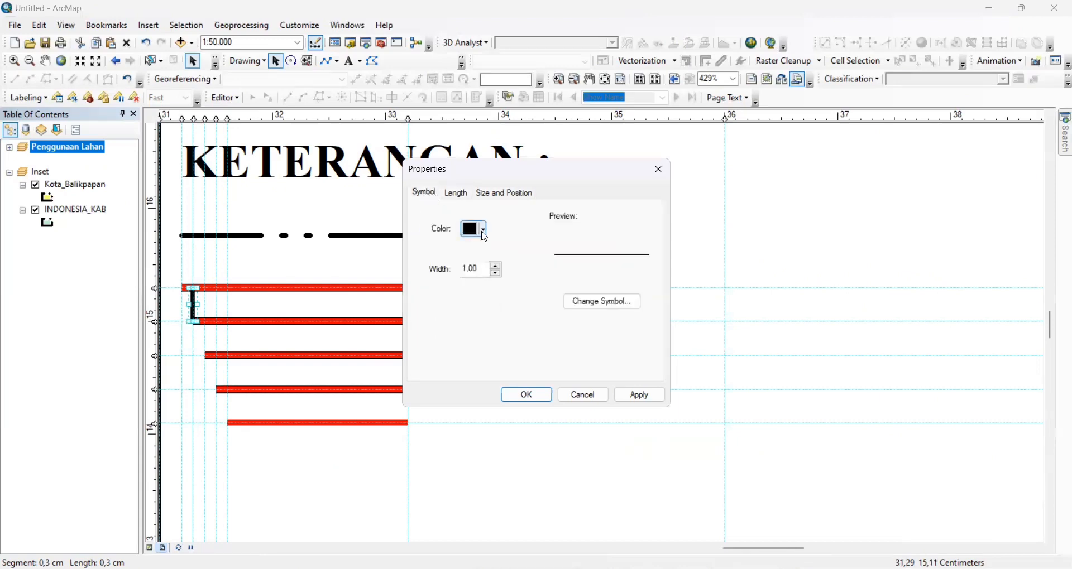
click(496, 274)
click(472, 229)
click(490, 292)
click(637, 396)
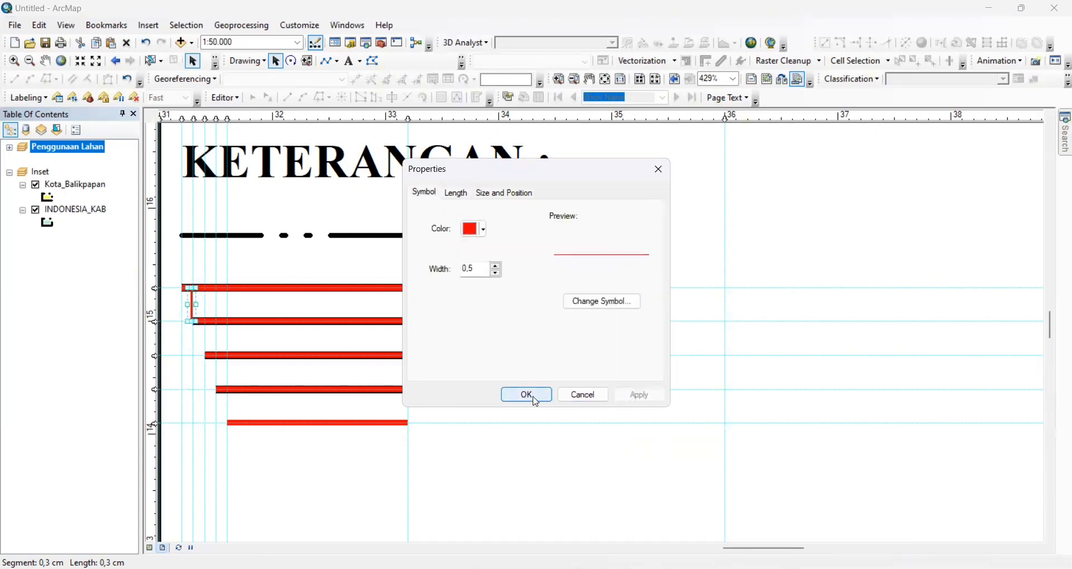
click(529, 395)
Step: Copy the red connector three times and place the copies at the starts of the third, fourth and fifth red lines
click(201, 309)
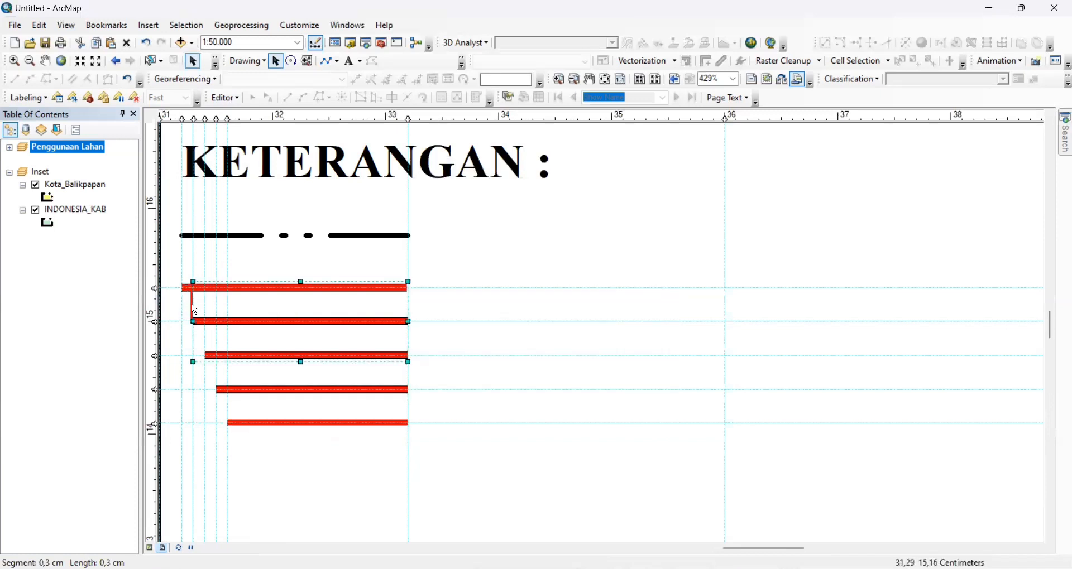
click(193, 307)
click(192, 306)
key(ctrl+c)
key(ctrl+v)
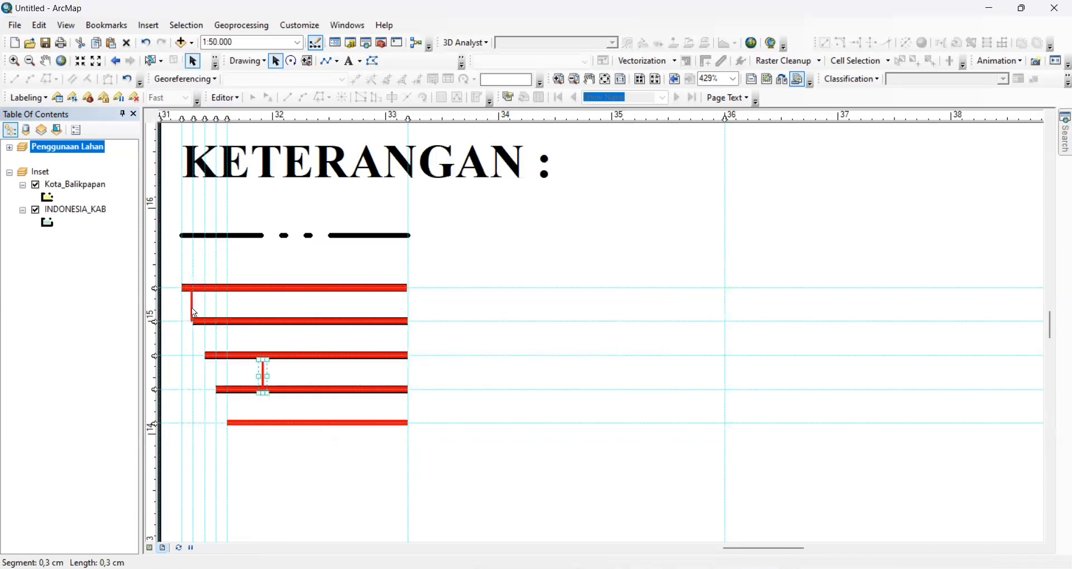
drag(206, 340, 215, 370)
key(ctrl+c)
key(ctrl+v)
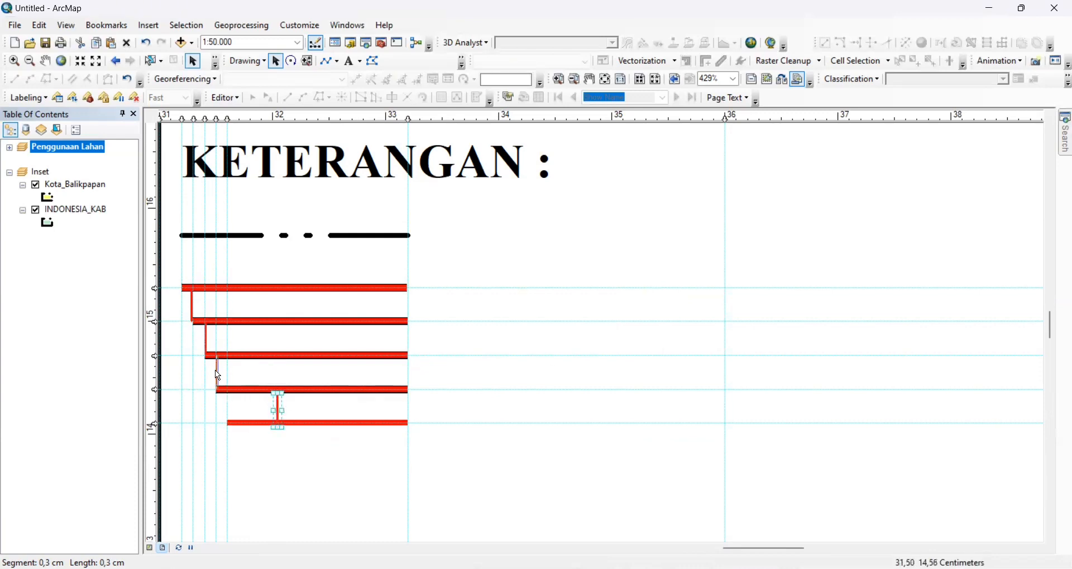
key(ctrl+c)
key(ctrl+v)
drag(234, 420, 234, 420)
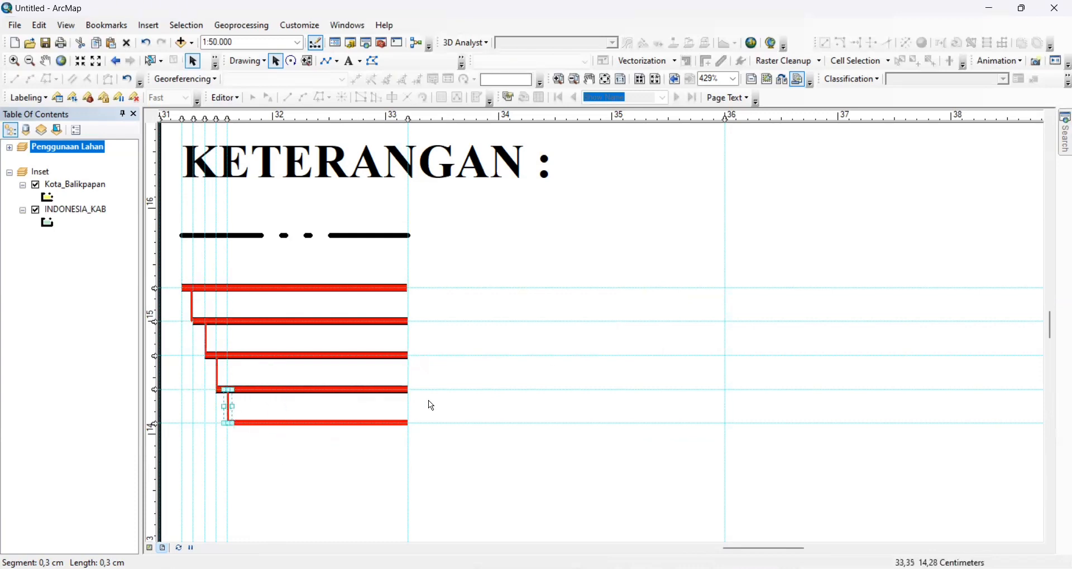
Step: Remove the temporary guides running through the stepped red lines and show the whole page
click(430, 404)
drag(156, 322, 184, 296)
drag(156, 356, 183, 361)
drag(156, 390, 210, 416)
drag(193, 119, 228, 223)
right_click(614, 296)
click(634, 306)
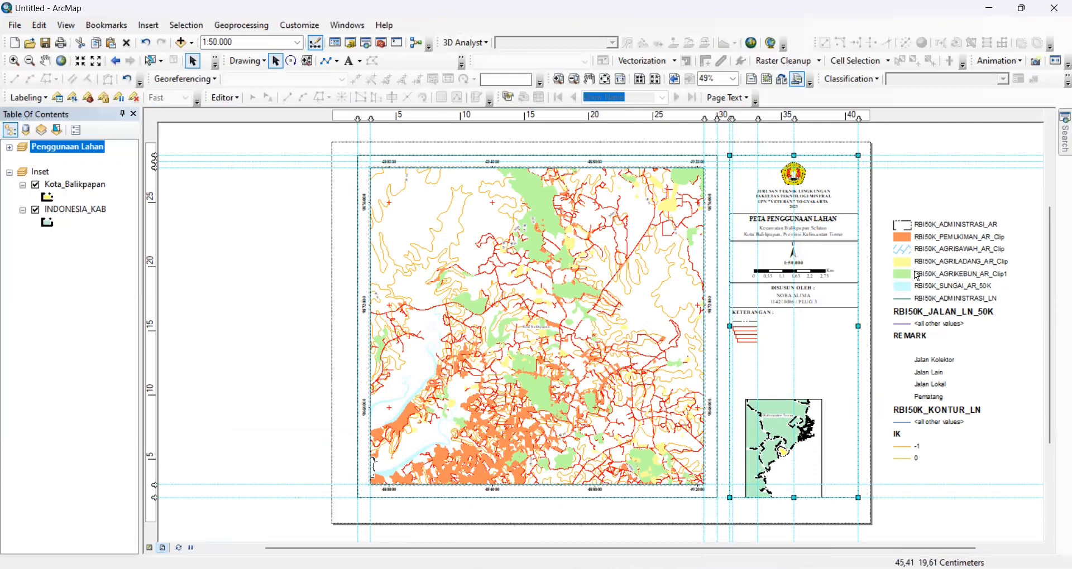
Step: Move the orange RBI50K_PEMUKIMAN_AR_Clip and hatched RBI50K_AGRISAWAH_AR_Clip patches from the legend into the KETERANGAN box
scroll(917, 276, down, 1)
scroll(885, 243, down, 3)
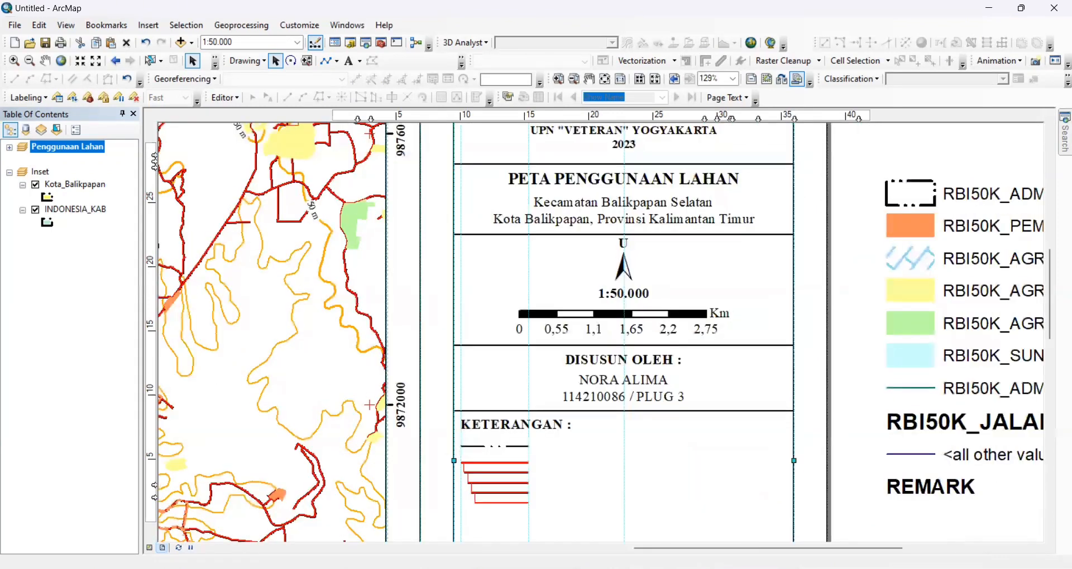
drag(943, 341, 594, 212)
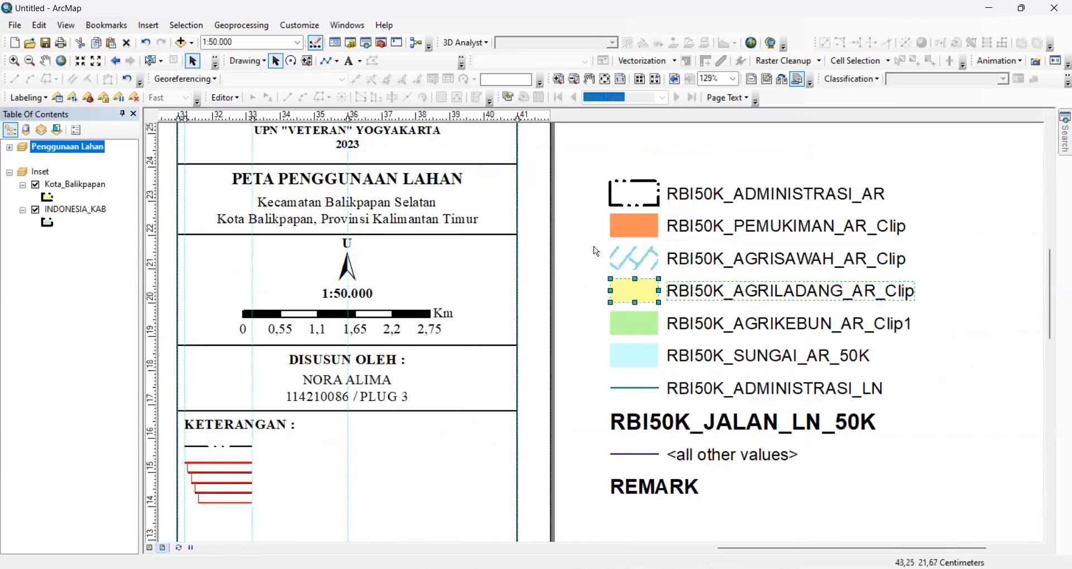
click(635, 228)
scroll(1057, 329, down, 3)
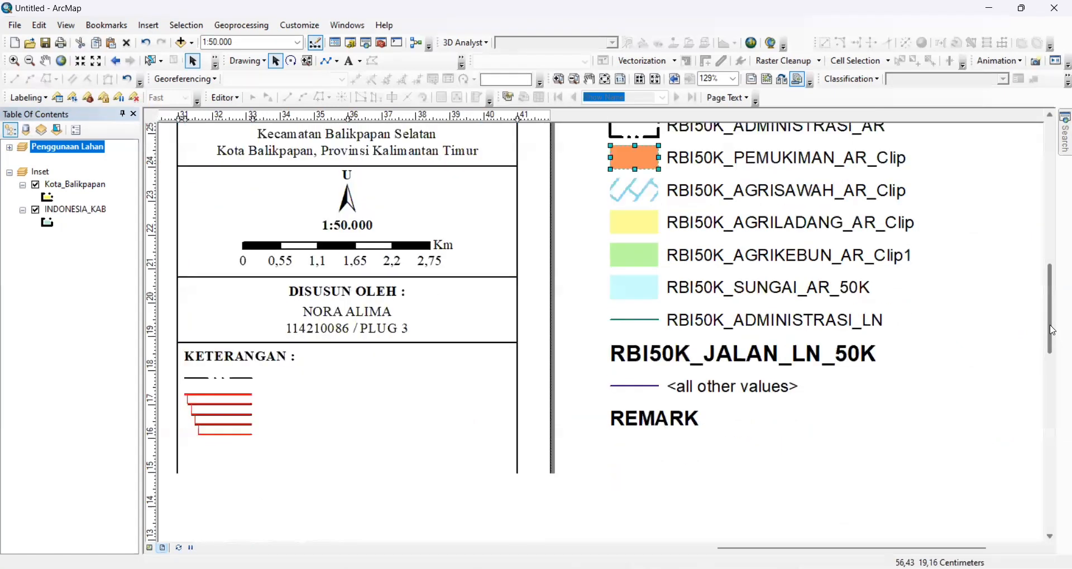
drag(643, 165, 402, 384)
click(637, 193)
drag(637, 192, 374, 408)
Step: Ungroup the RBI50K_AGRILADANG_AR_Clip and RBI50K_AGRIKEBUN_AR_Clip1 legend entries and move their color patches into the KETERANGAN box
double_click(641, 228)
click(591, 424)
drag(641, 226, 409, 451)
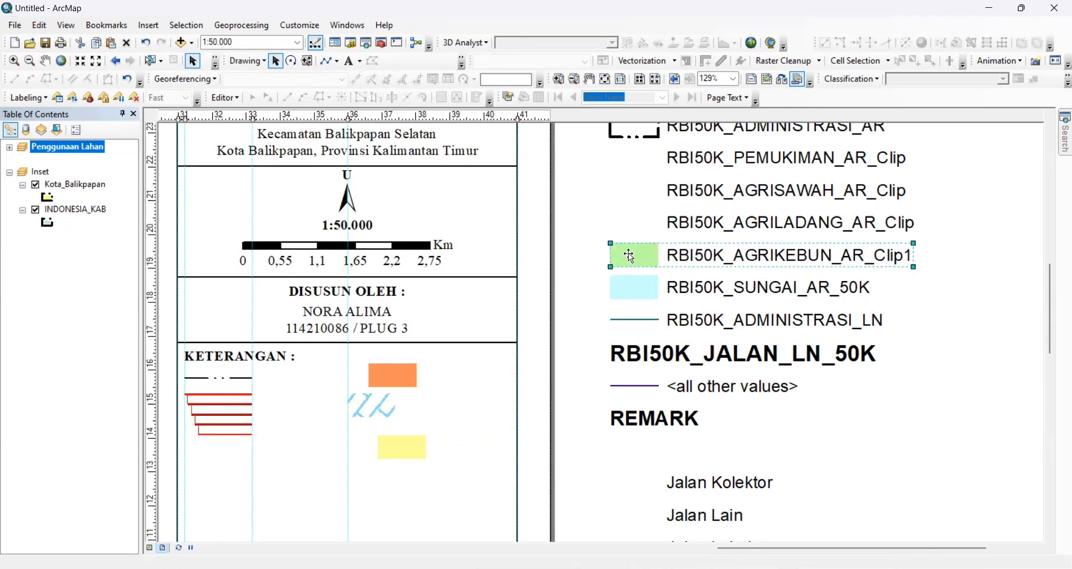
right_click(629, 255)
click(670, 381)
drag(642, 252, 461, 385)
Step: Ungroup the RBI50K_SUNGAI_AR_50K legend entry and clear the selection
click(632, 288)
right_click(642, 289)
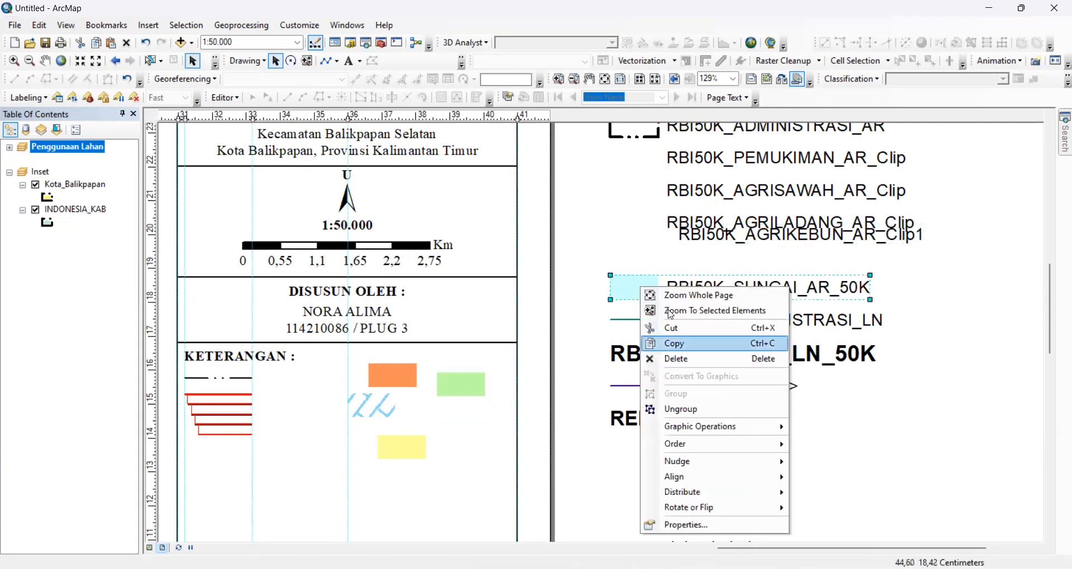
click(680, 409)
click(497, 511)
Step: Show the whole page and pan the map inside the main data frame to view the area farther east
right_click(531, 379)
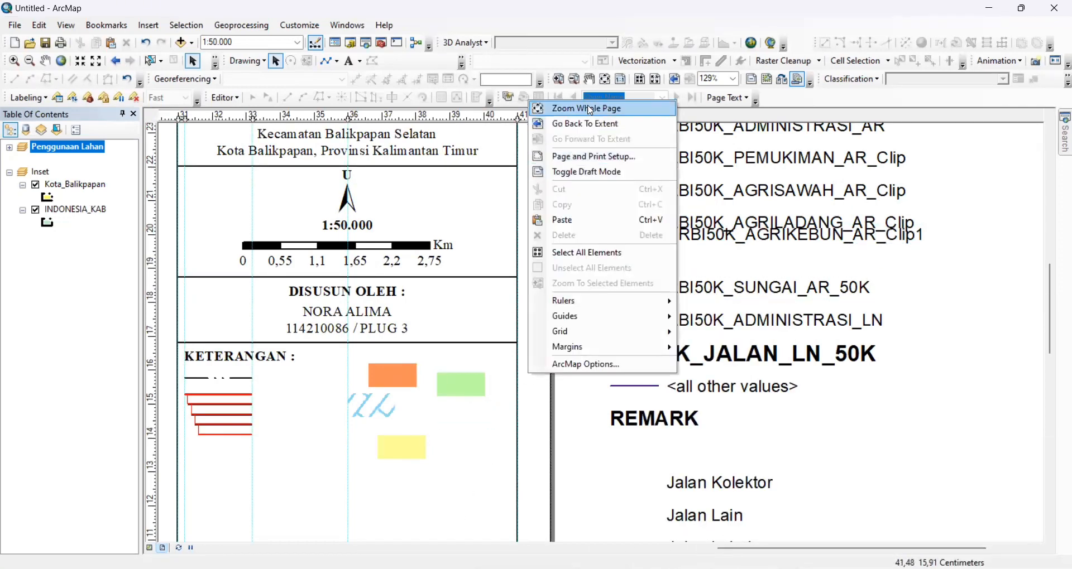
click(589, 109)
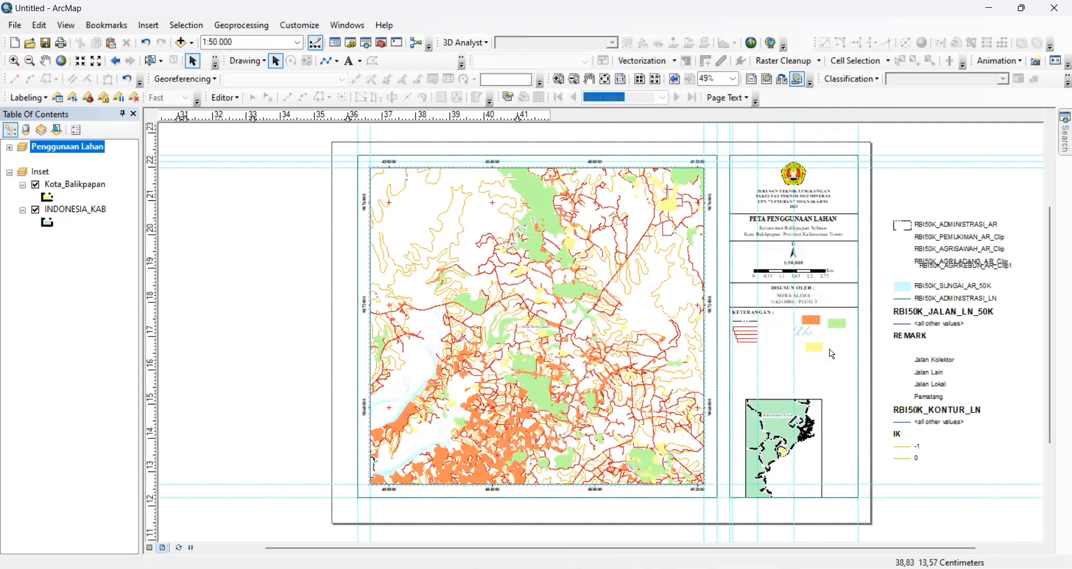
click(527, 316)
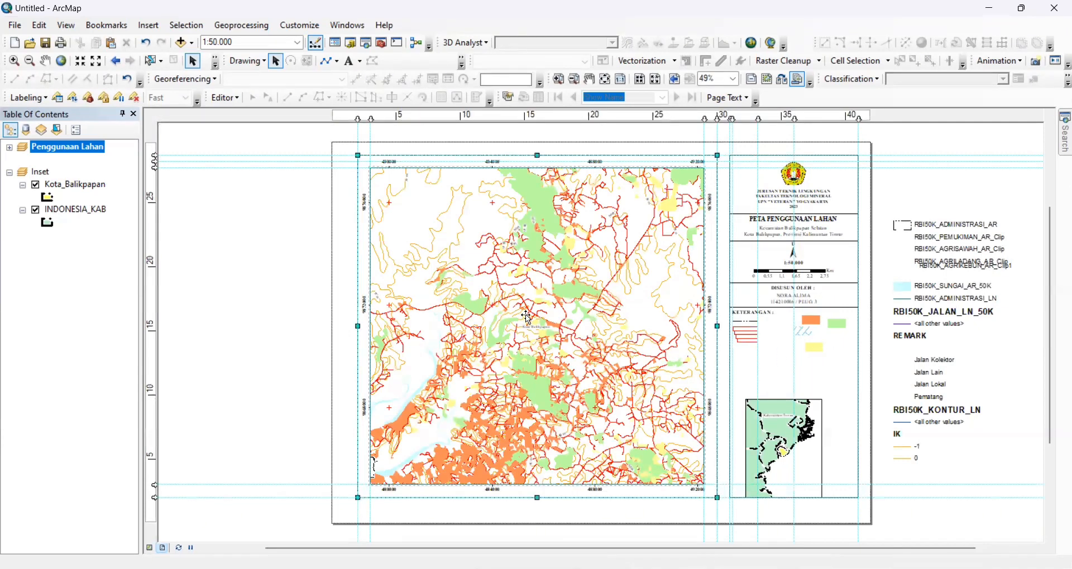
click(45, 61)
drag(632, 385, 580, 322)
drag(623, 367, 539, 402)
drag(604, 378, 625, 417)
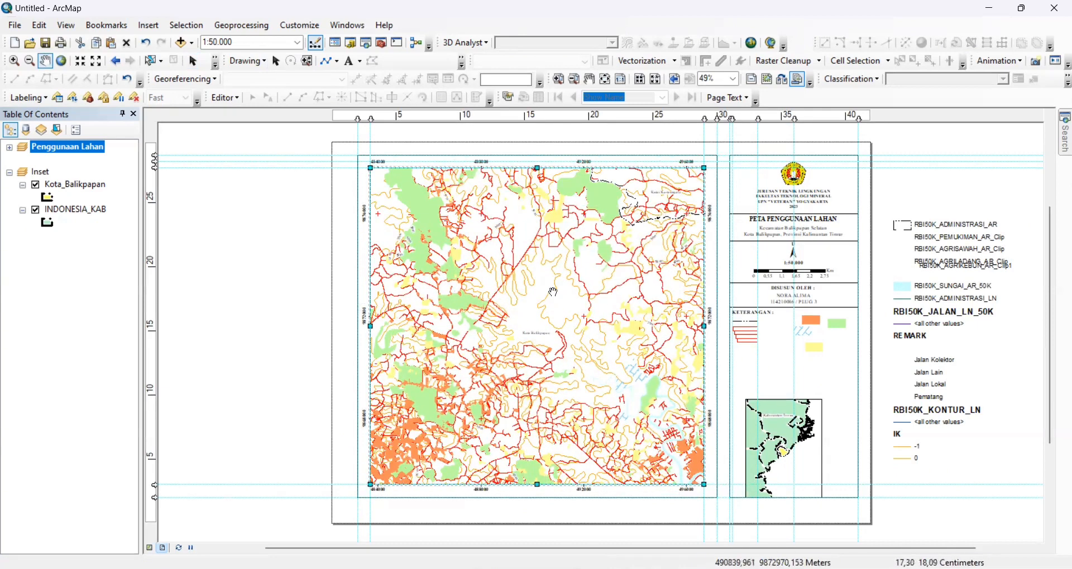
Step: Move the vertical guide slightly right inside the KETERANGAN box, align the orange patch to it, and shrink the patch to about 0.9 cm wide
click(278, 64)
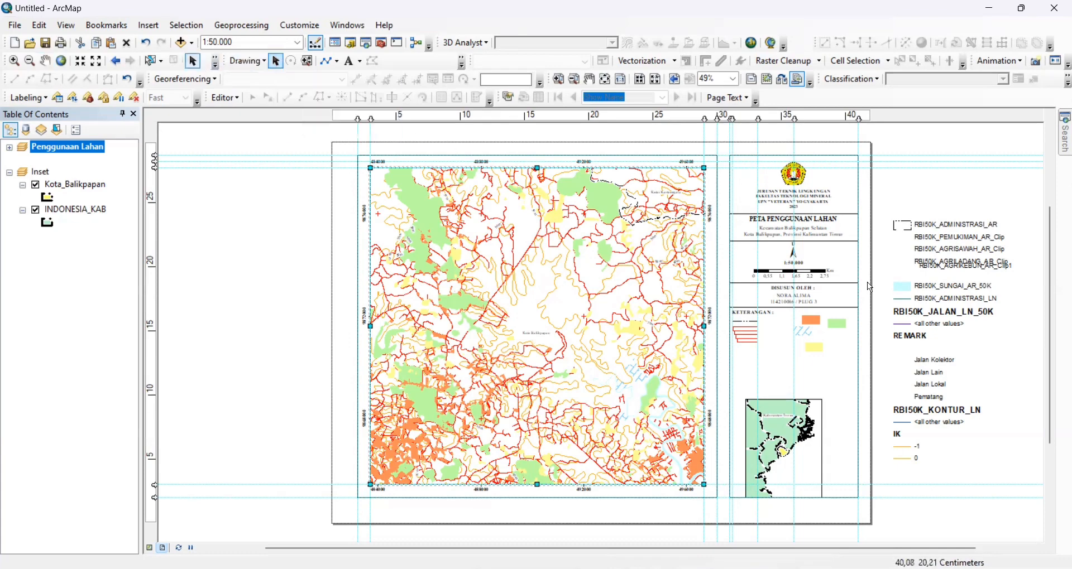
click(834, 357)
scroll(890, 367, up, 5)
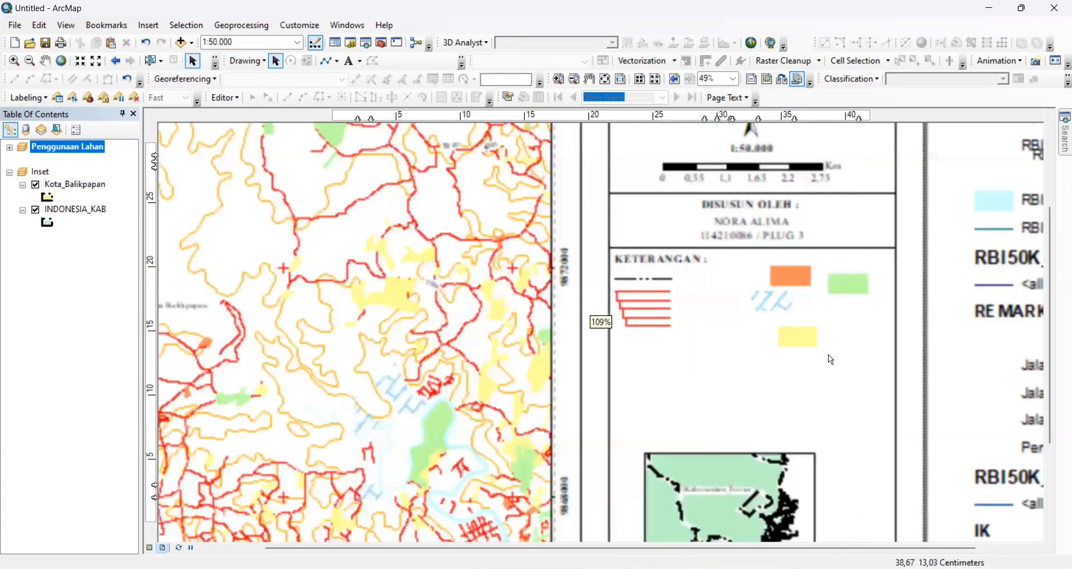
scroll(762, 230, up, 2)
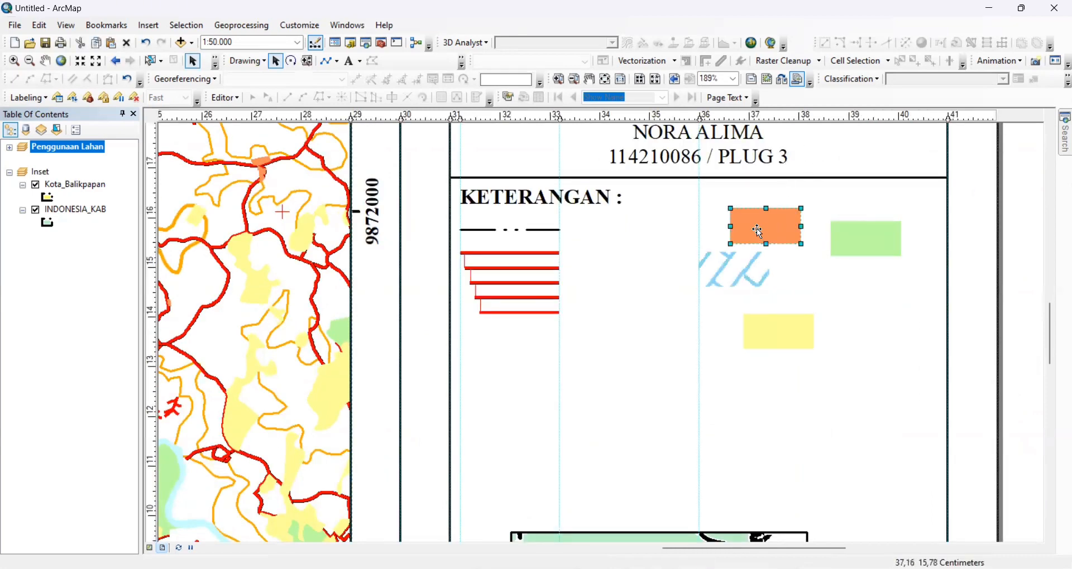
drag(700, 119, 720, 120)
drag(750, 232, 737, 237)
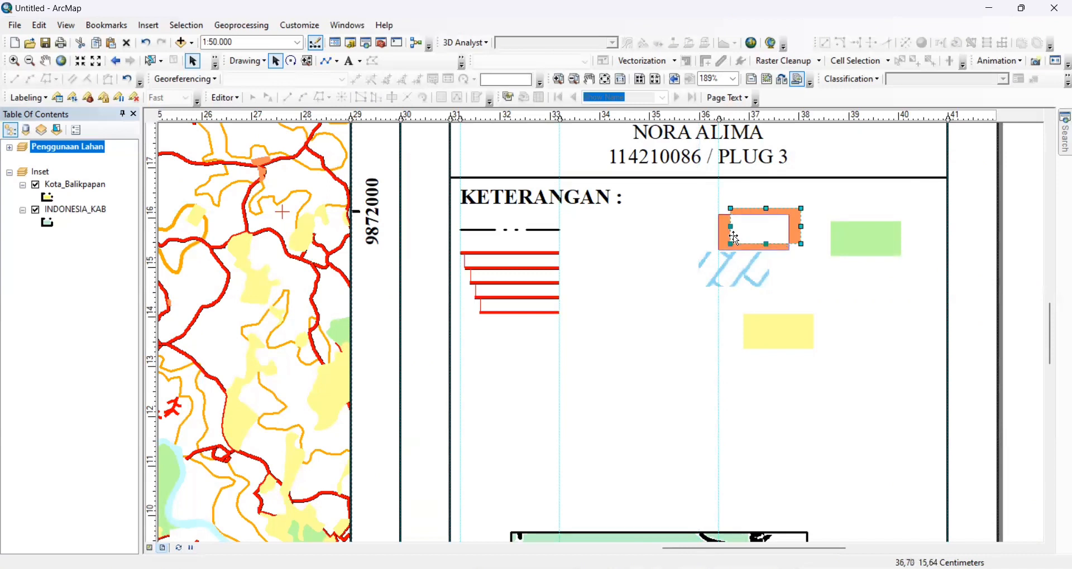
drag(791, 246, 764, 239)
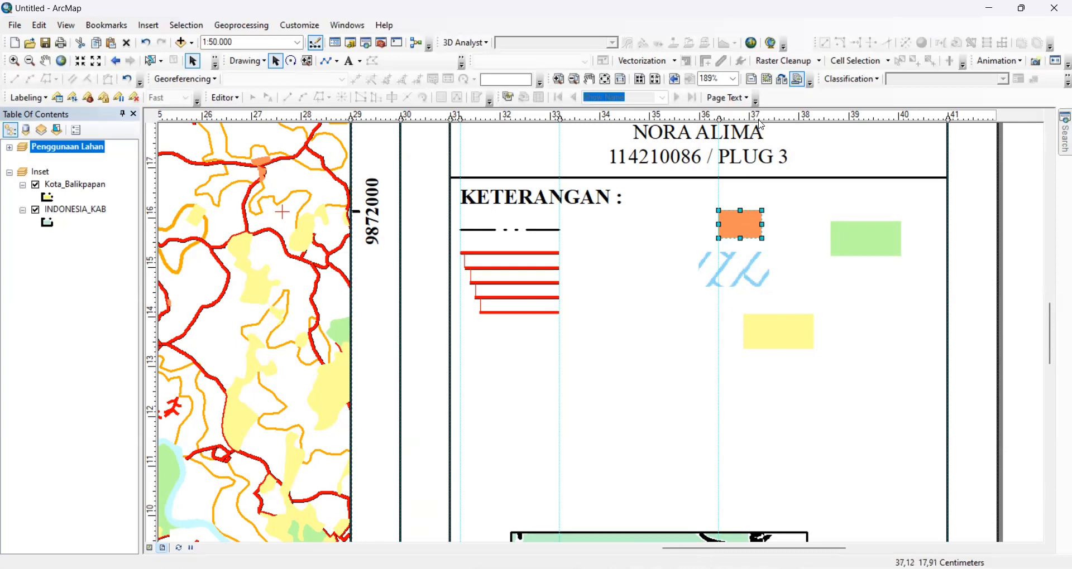
Step: Move the blue hatched patch against the vertical guide below the orange patch and add three horizontal guides spaced about 0.5 and 0.2 cm
click(758, 279)
drag(757, 279, 780, 276)
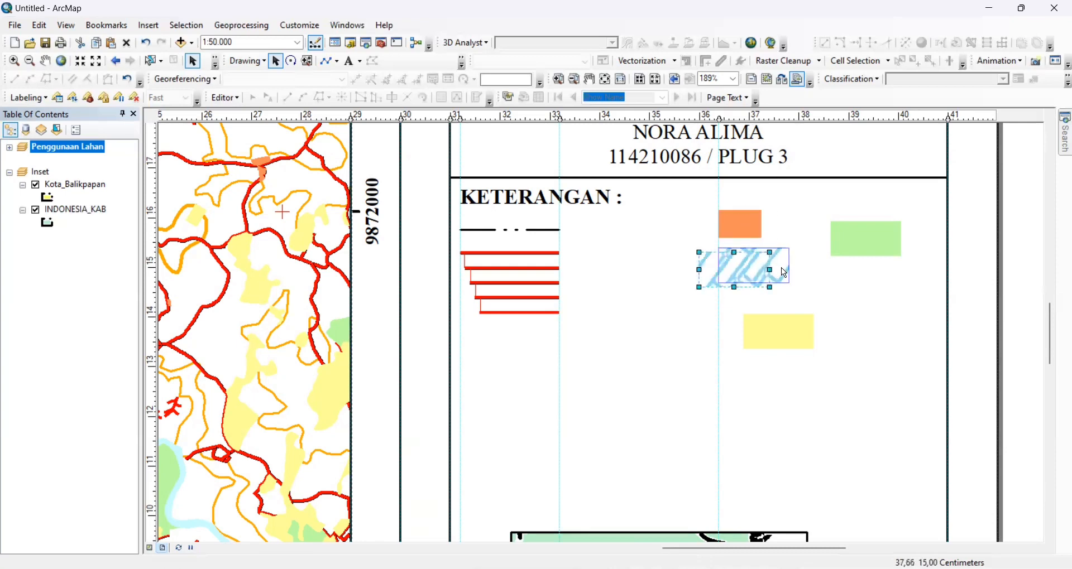
drag(679, 548, 770, 548)
click(153, 213)
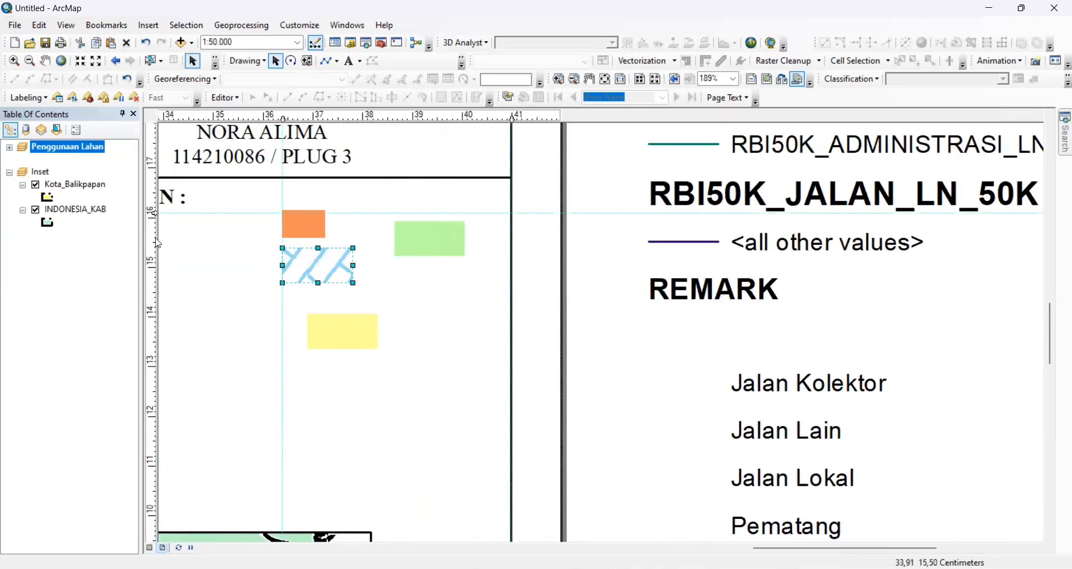
click(156, 238)
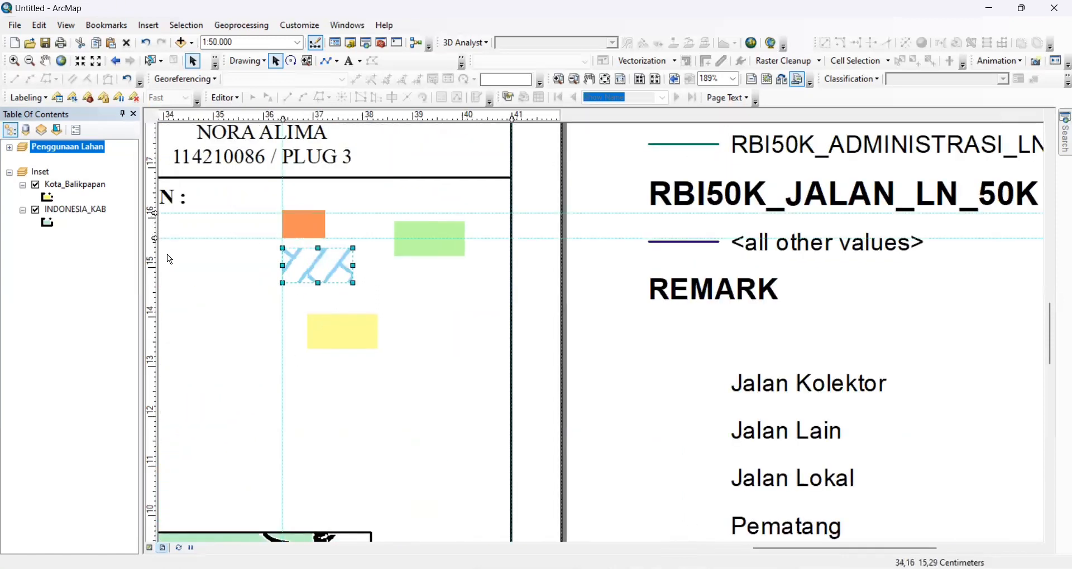
click(155, 248)
click(333, 190)
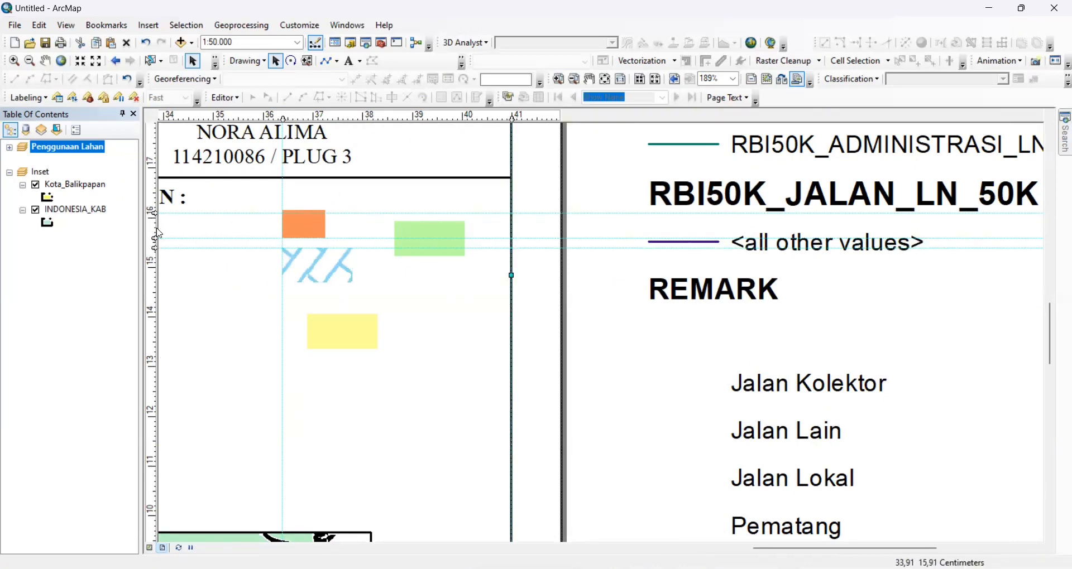
Step: Add one more vertical and one more horizontal guide, and resize the orange and hatched patches to about 1 by 0.5 cm between the guides
click(310, 228)
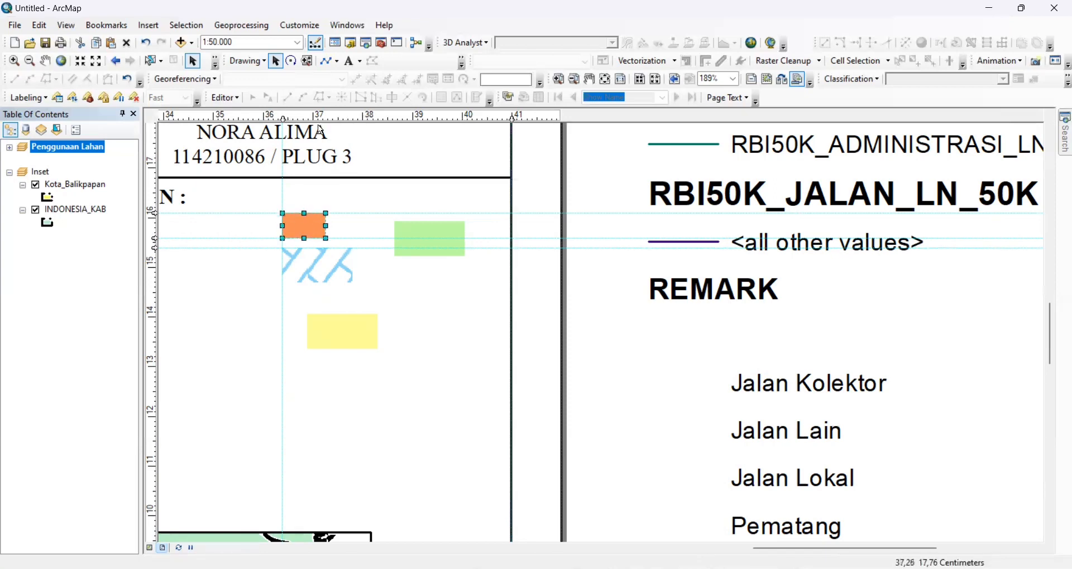
click(333, 120)
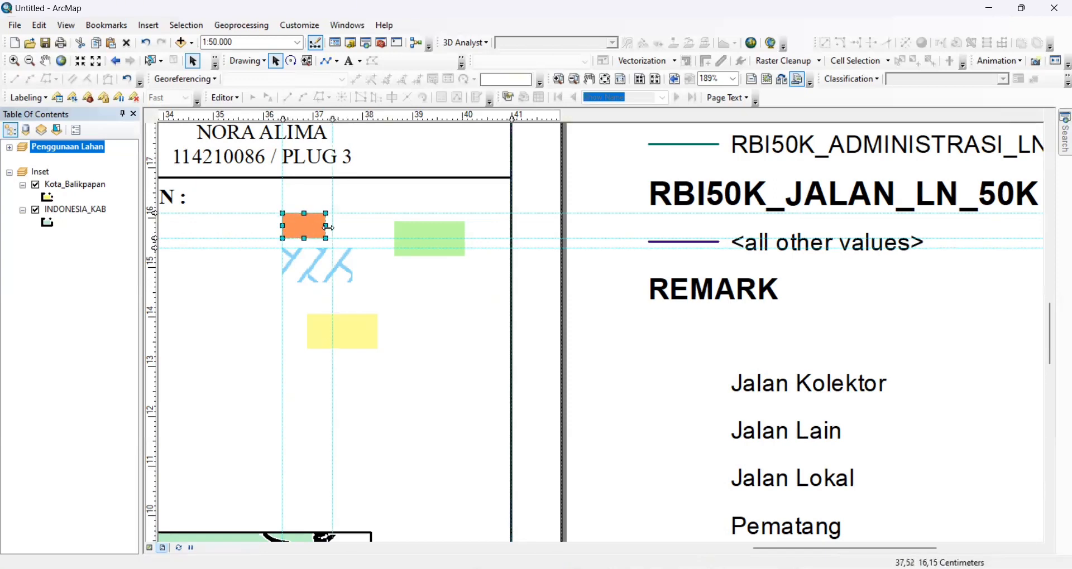
drag(325, 227, 334, 226)
click(325, 264)
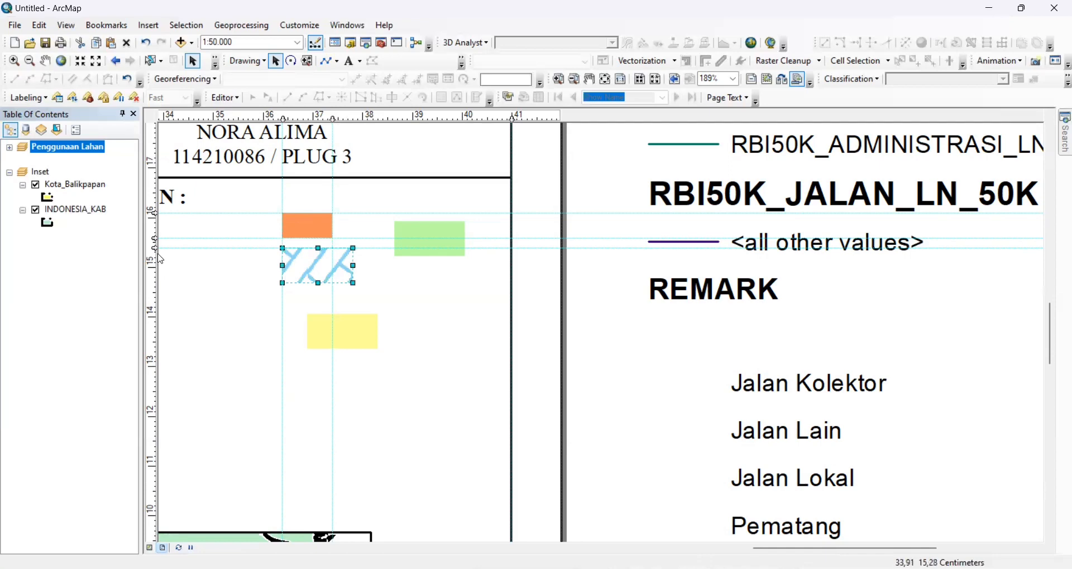
click(157, 273)
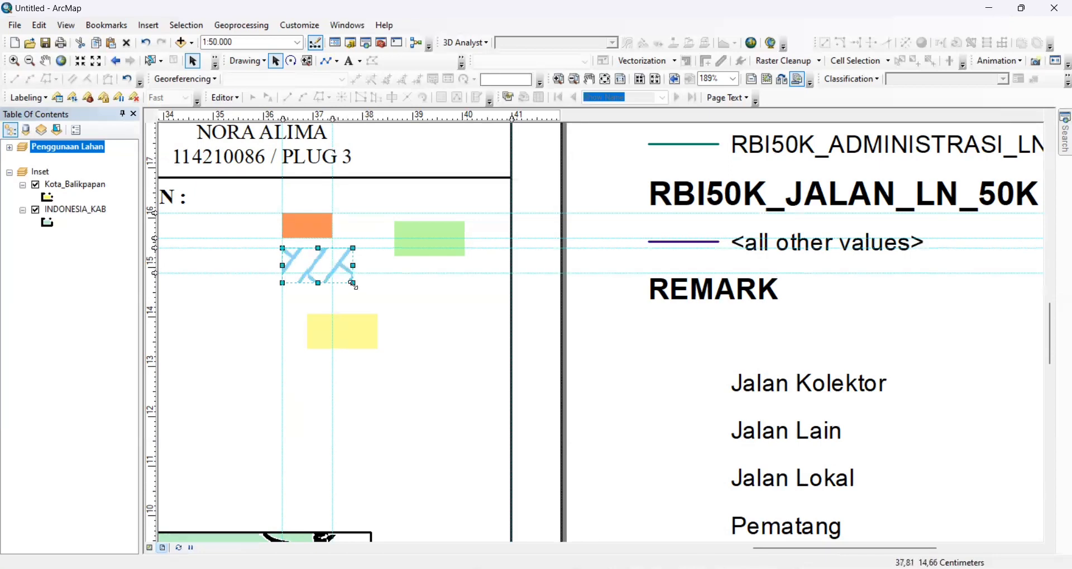
drag(353, 284, 333, 275)
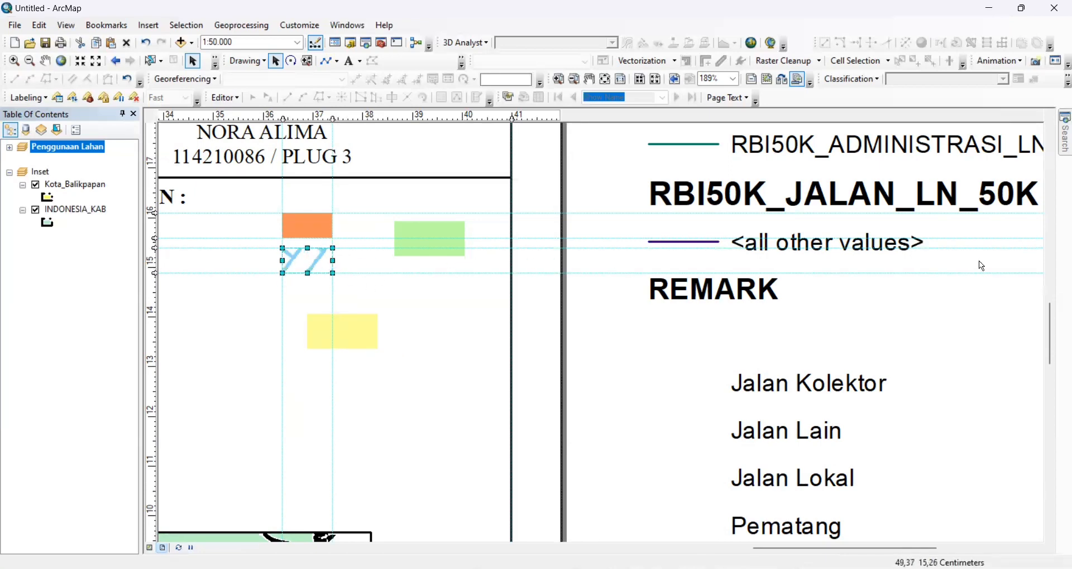
Step: Move the orange patch below the hatched one and fit the green patch into the first guide row at about 1 by 0.5 cm
drag(1051, 333, 1051, 277)
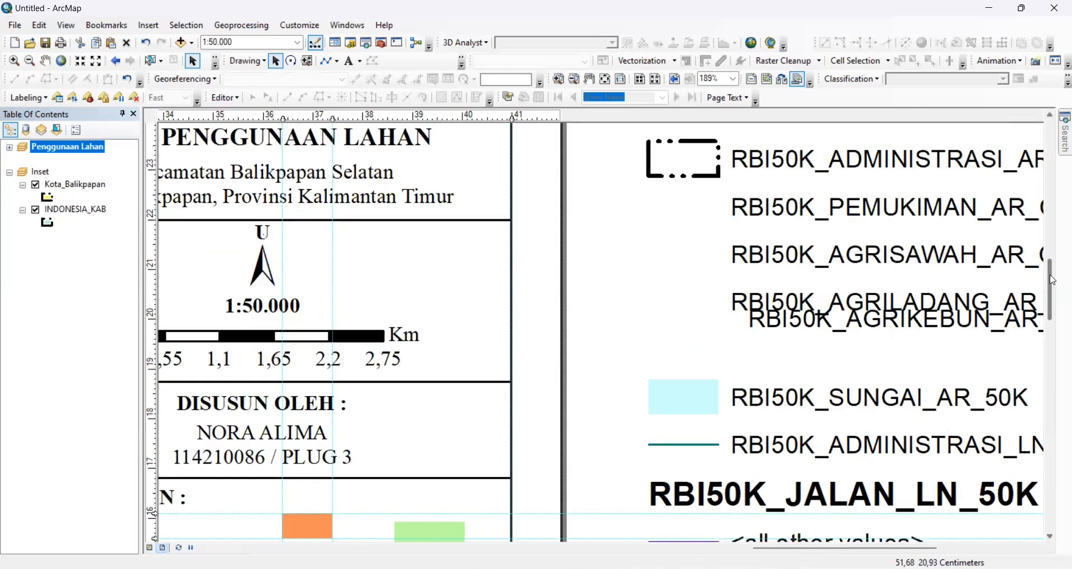
drag(1052, 280, 1055, 323)
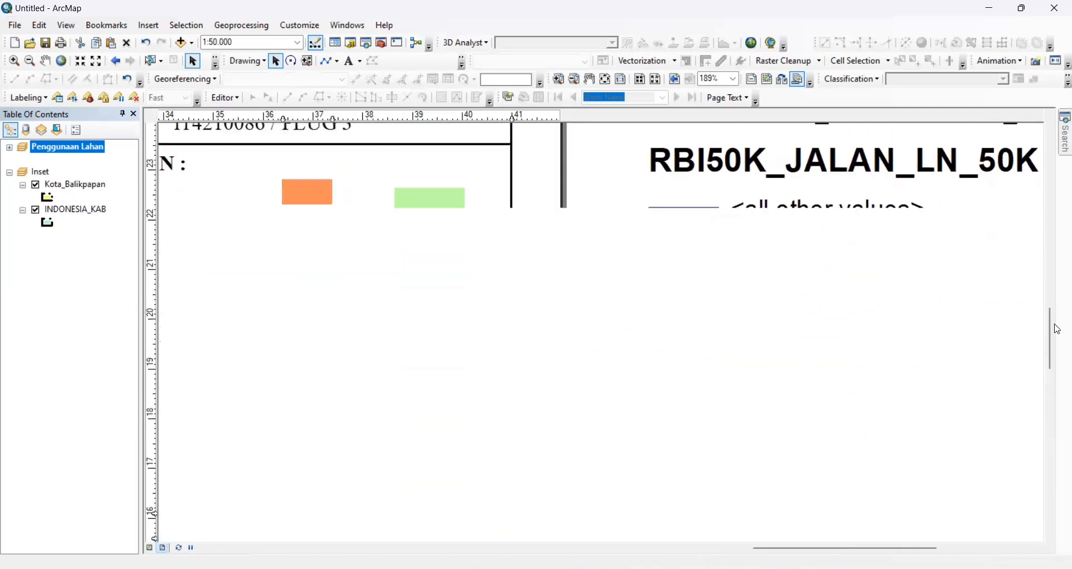
drag(306, 198, 306, 252)
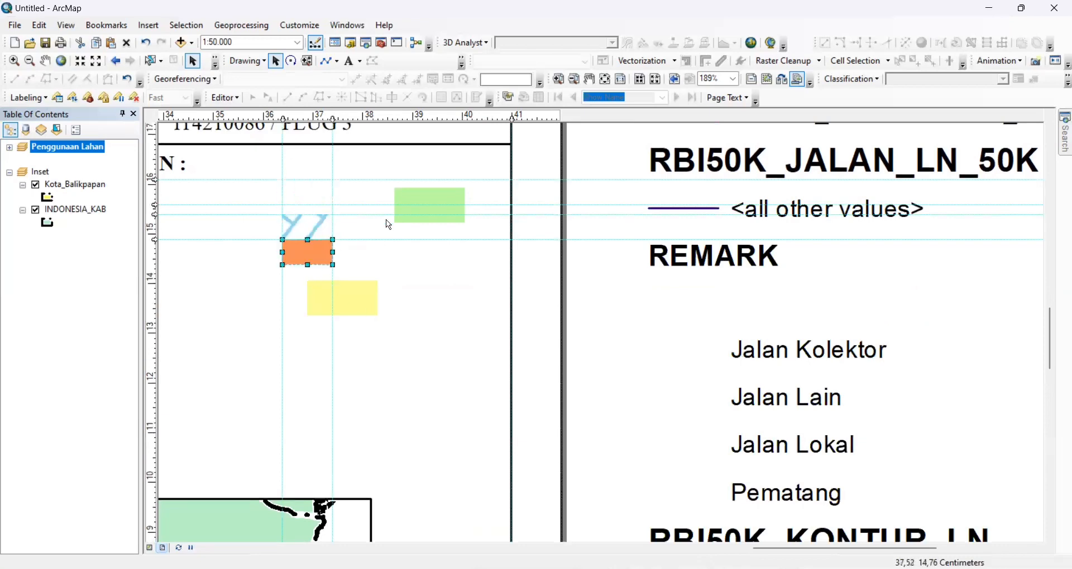
double_click(430, 196)
drag(421, 196, 310, 187)
Step: Set the hatched patch aside and fit the yellow patch into the second guide row at about 1 by 0.5 cm
mouse_move(354, 215)
mouse_down()
mouse_move(332, 205)
mouse_move(404, 294)
mouse_move(424, 283)
mouse_up()
click(307, 233)
mouse_move(338, 299)
mouse_down()
mouse_move(311, 233)
mouse_move(328, 251)
mouse_up()
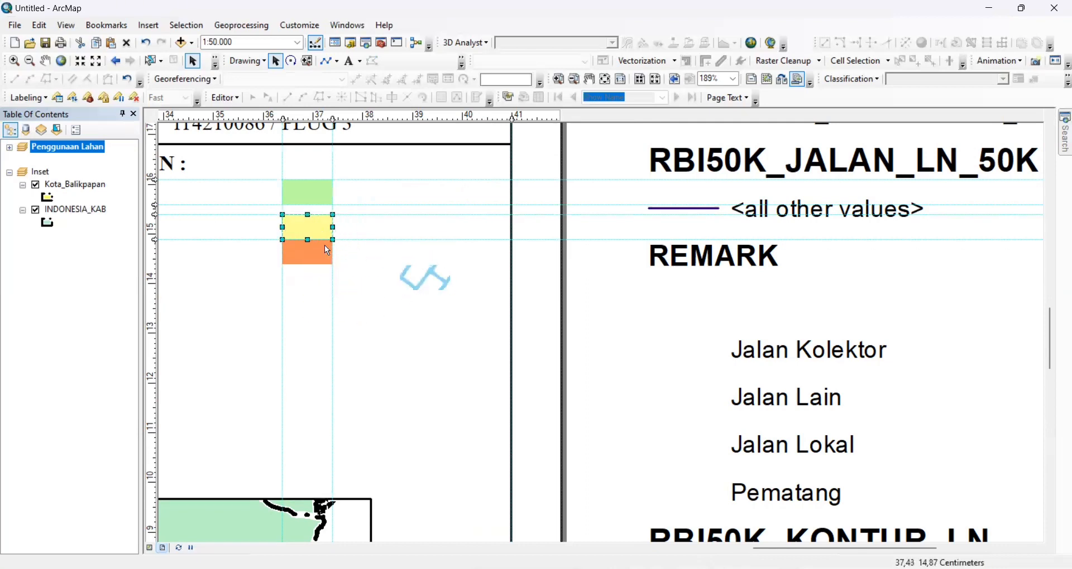
Step: Add horizontal guides for two more rows and place the orange patch in the third row and the blue hatched patch in the fourth
click(313, 256)
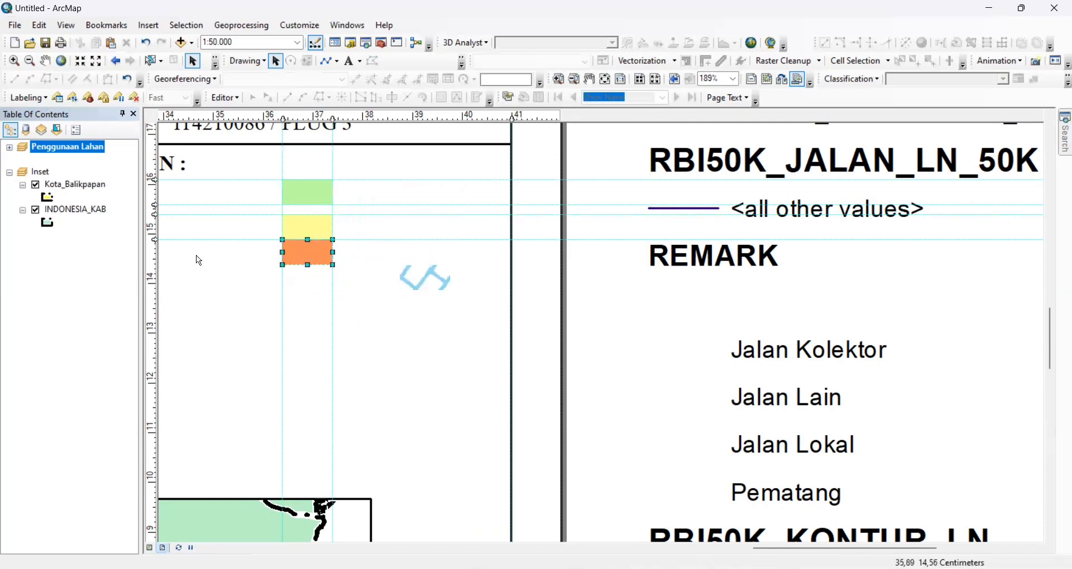
click(157, 250)
drag(318, 274, 322, 288)
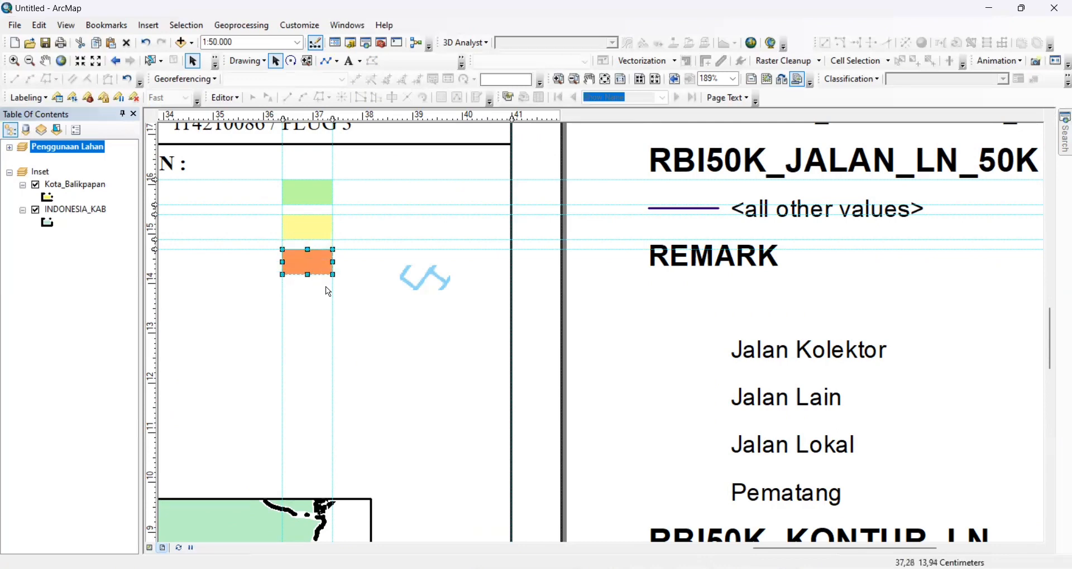
click(155, 270)
drag(154, 271, 154, 275)
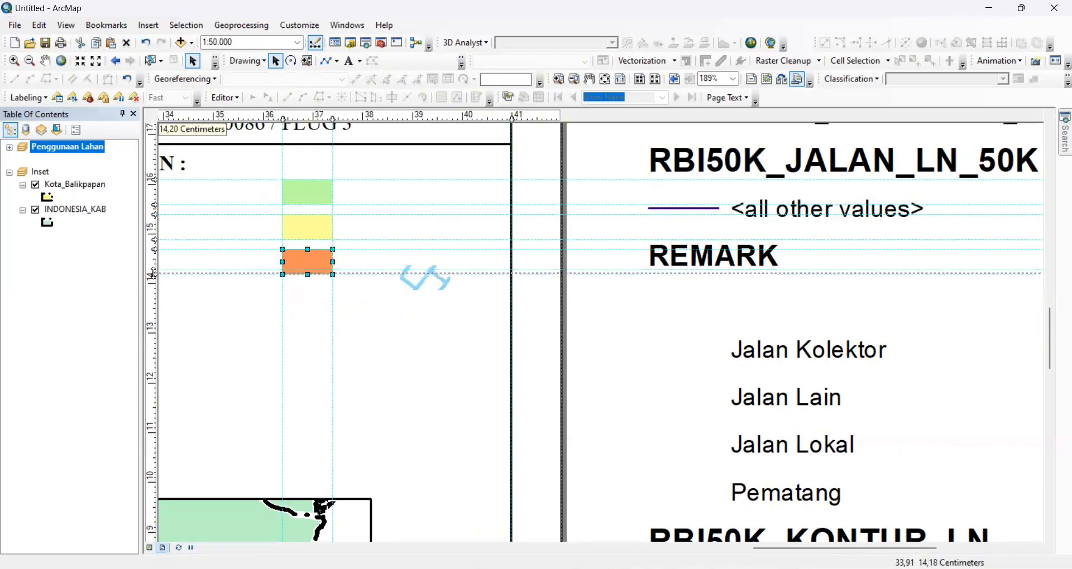
click(155, 284)
drag(422, 287, 324, 307)
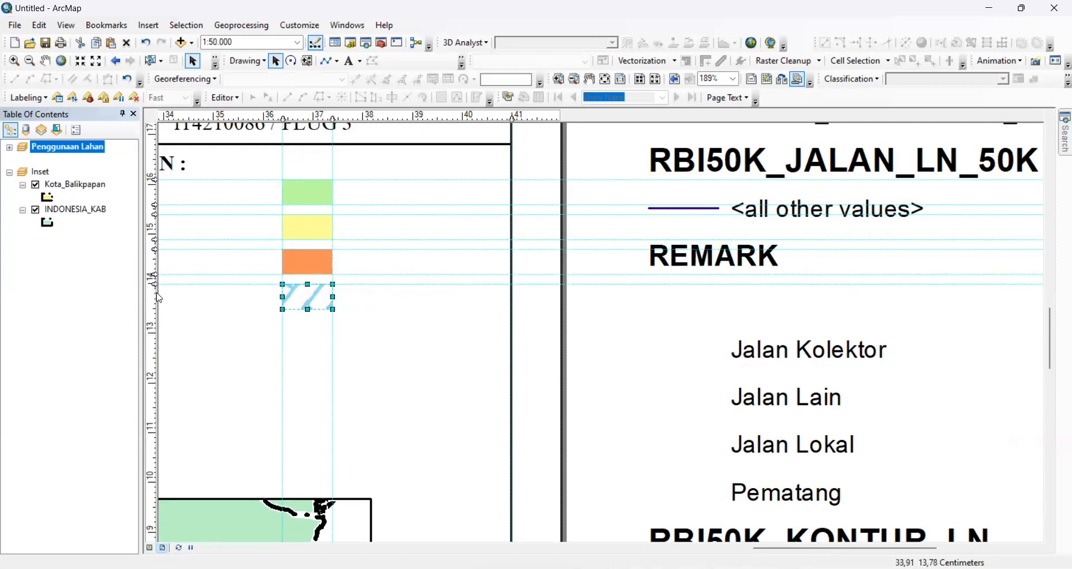
Step: Show the whole page and delete the leftover ungrouped land-use and road name labels beside the page
click(402, 329)
right_click(383, 327)
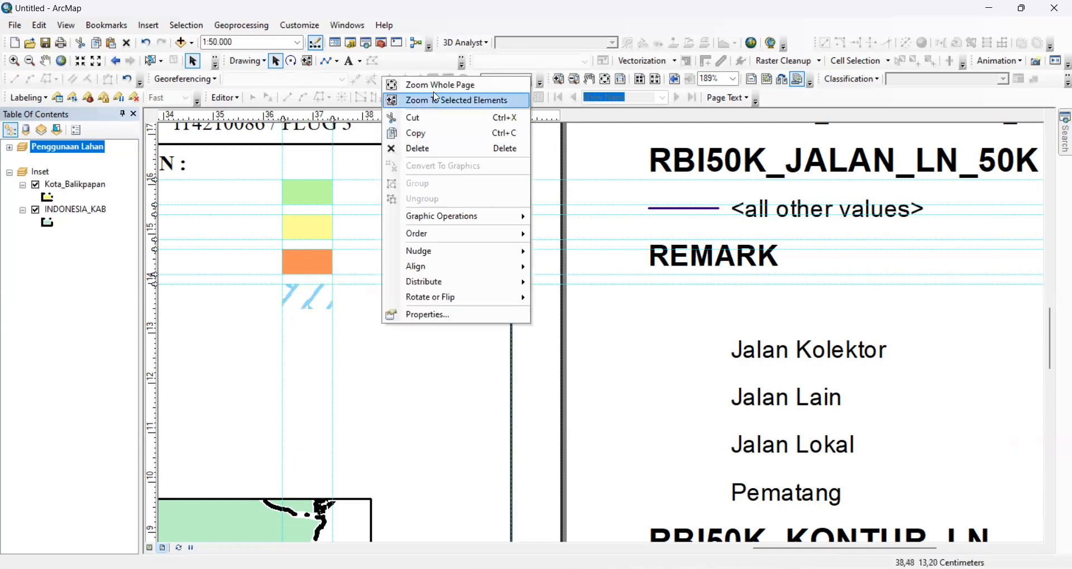
click(443, 84)
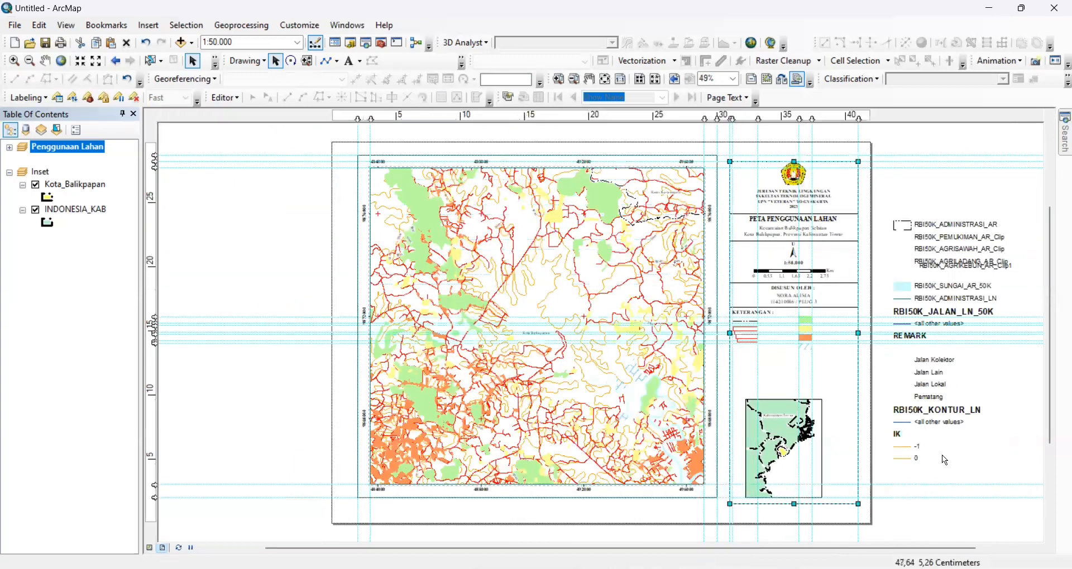
drag(944, 459, 910, 225)
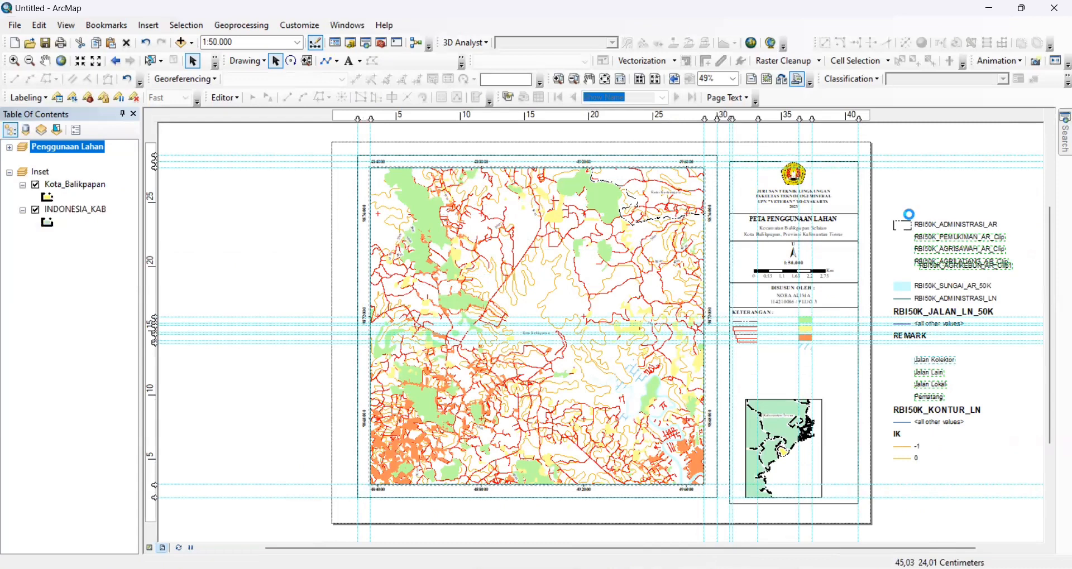
key(Delete)
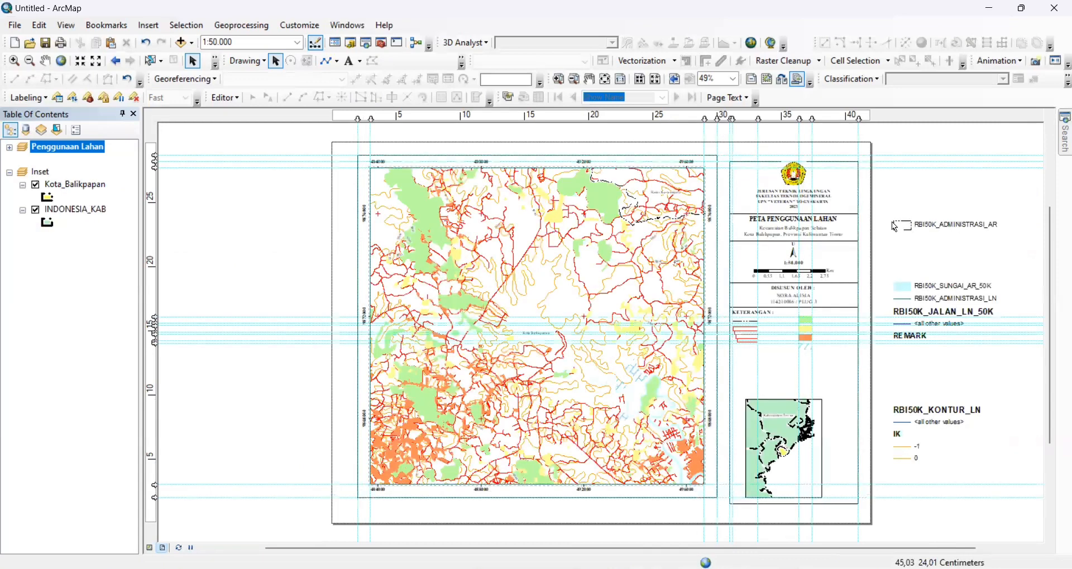
Step: Delete the leftover RBI50K_ADMINISTRASI_AR, RBI50K_SUNGAI_AR_50K and RBI50K_ADMINISTRASI_LN legend entries outside the page
click(956, 226)
key(Delete)
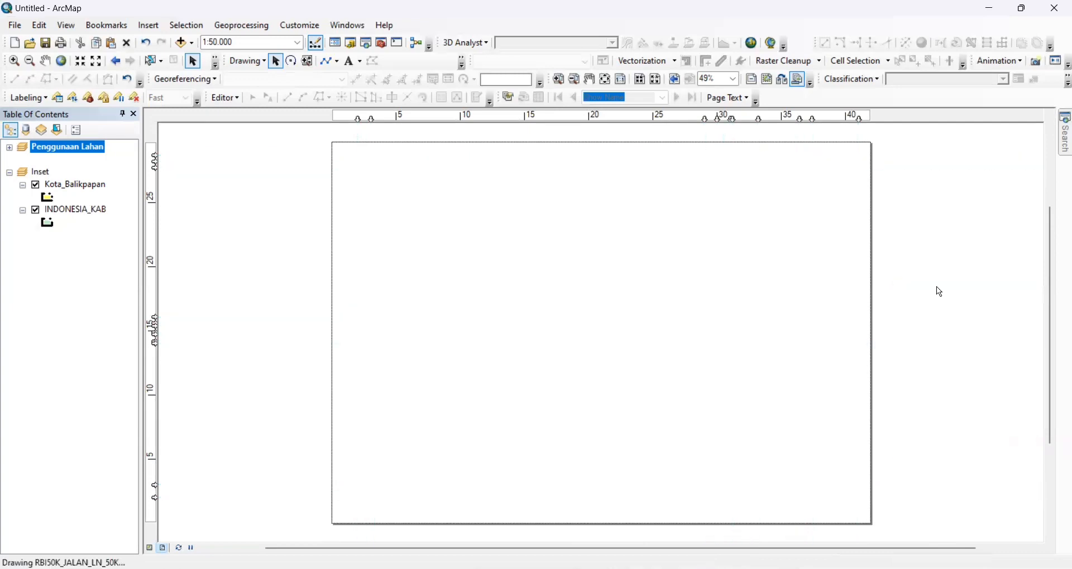
key(Delete)
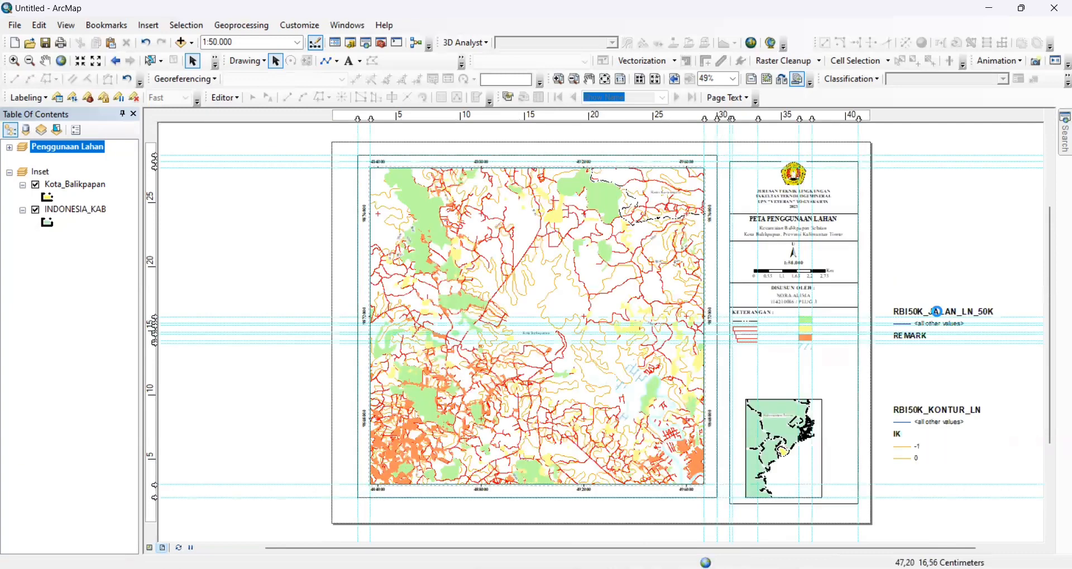
Step: Delete the leftover RBI50K_JALAN_LN_50K legend texts, including its <all other values> entry and the REMARK heading
click(916, 327)
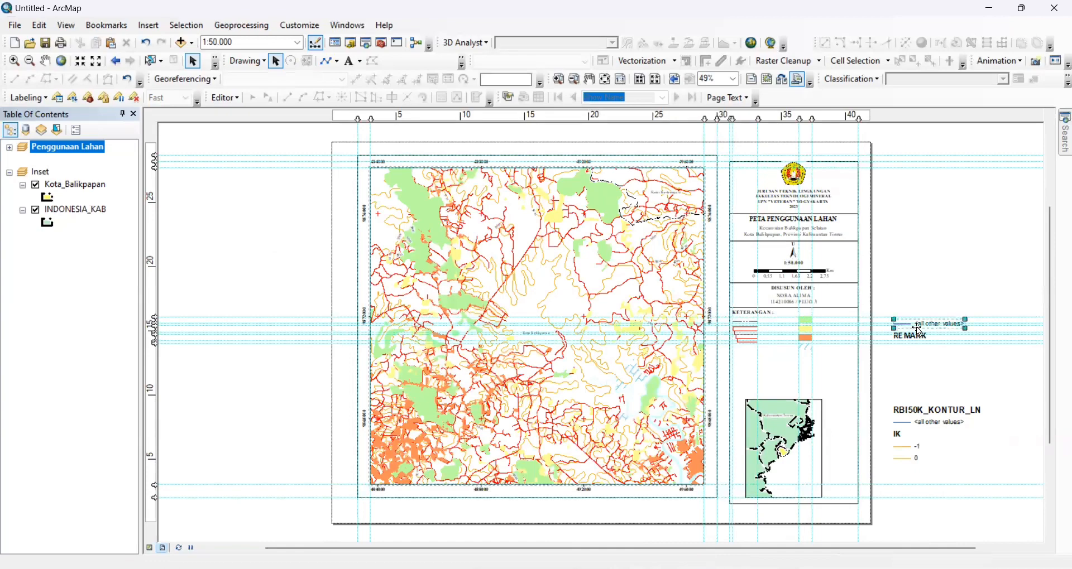
key(Delete)
click(917, 334)
key(Delete)
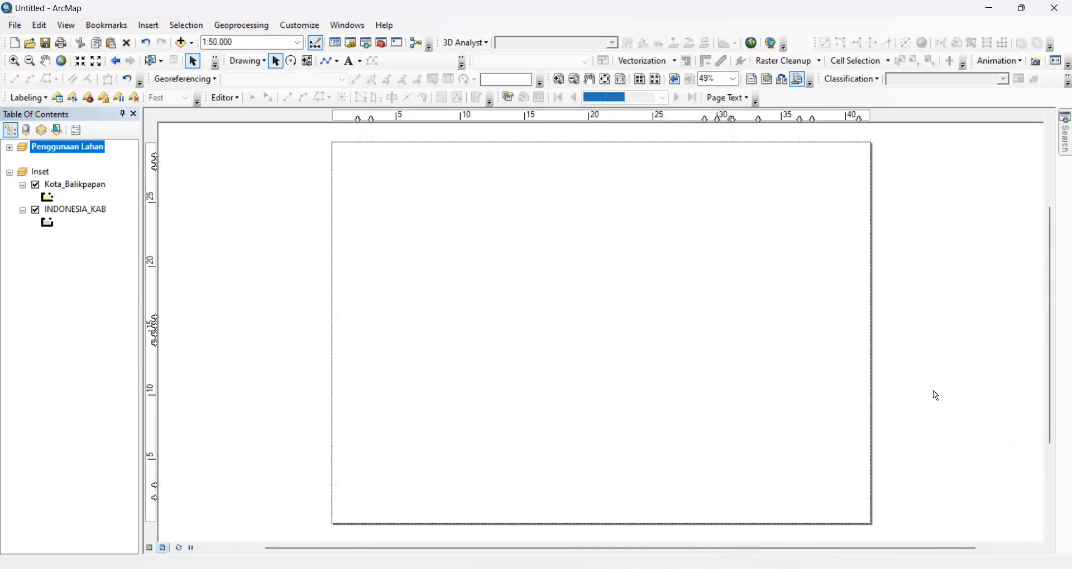
Step: Delete the leftover RBI50K_KONTUR_LN legend pieces: its heading, <all other values>, the -1 and 0 entries, and the IK heading
click(929, 417)
click(929, 414)
key(Delete)
click(931, 422)
key(Delete)
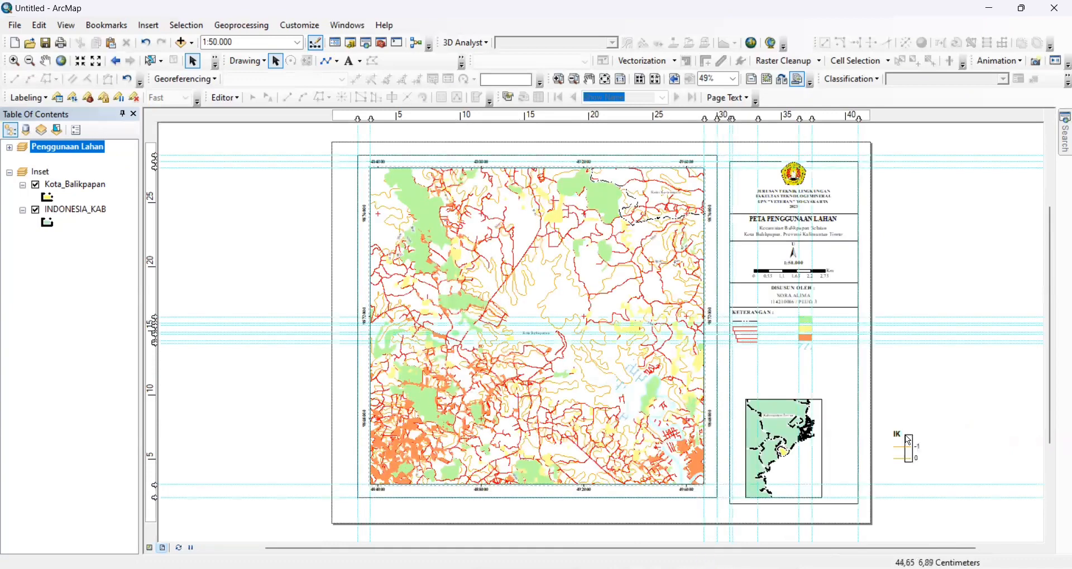
click(903, 448)
key(Delete)
click(902, 458)
key(Delete)
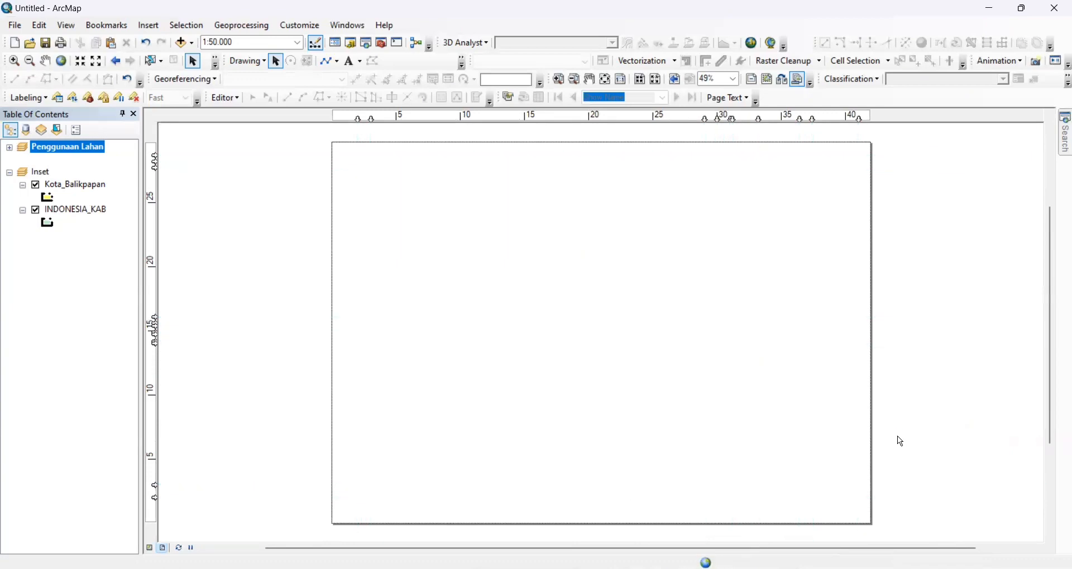
click(896, 436)
key(Delete)
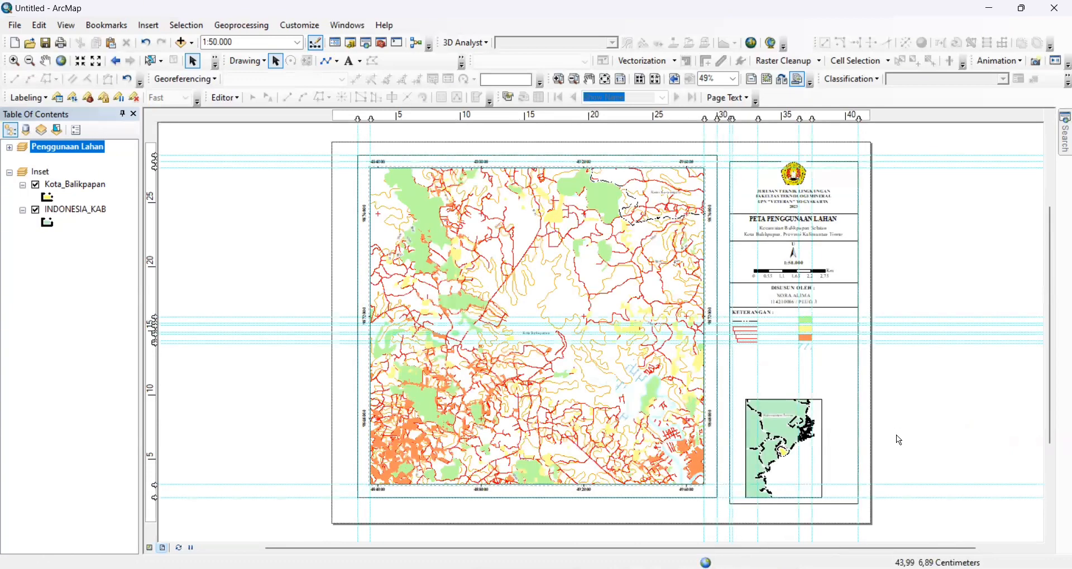
Step: Switch the map from the page layout to the data view of the Penggunaan Lahan frame
click(501, 450)
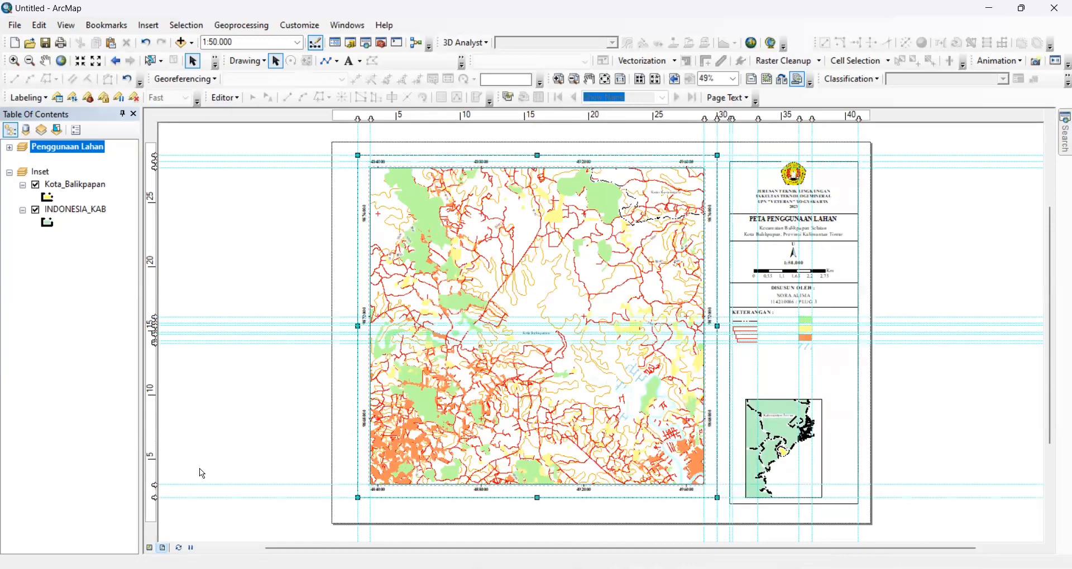
click(150, 549)
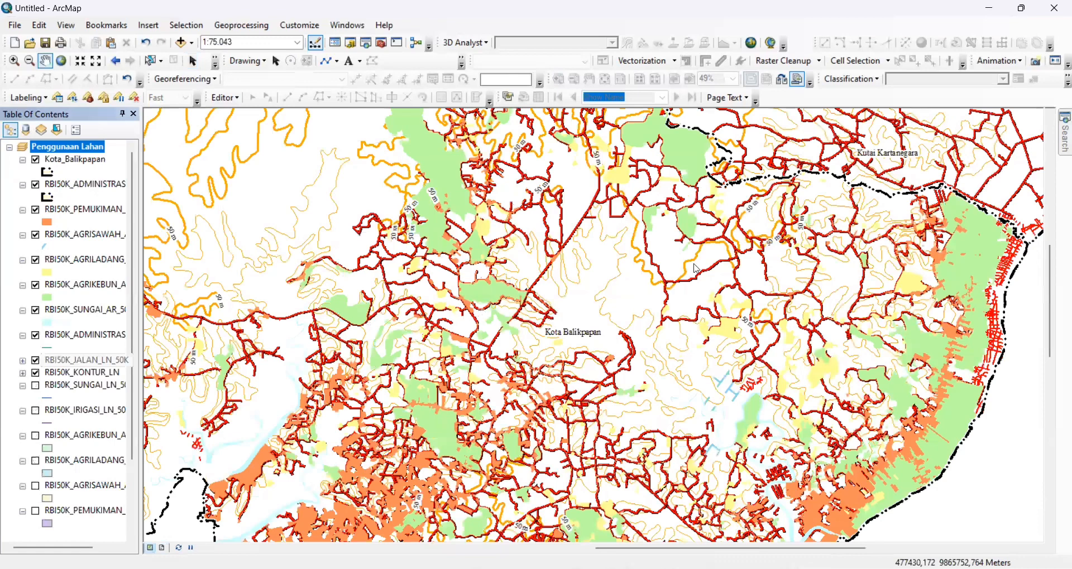
Step: Change the fill colour of the RBI50K_SUNGAI_AR_50K river layer to a medium blue
click(47, 322)
click(683, 240)
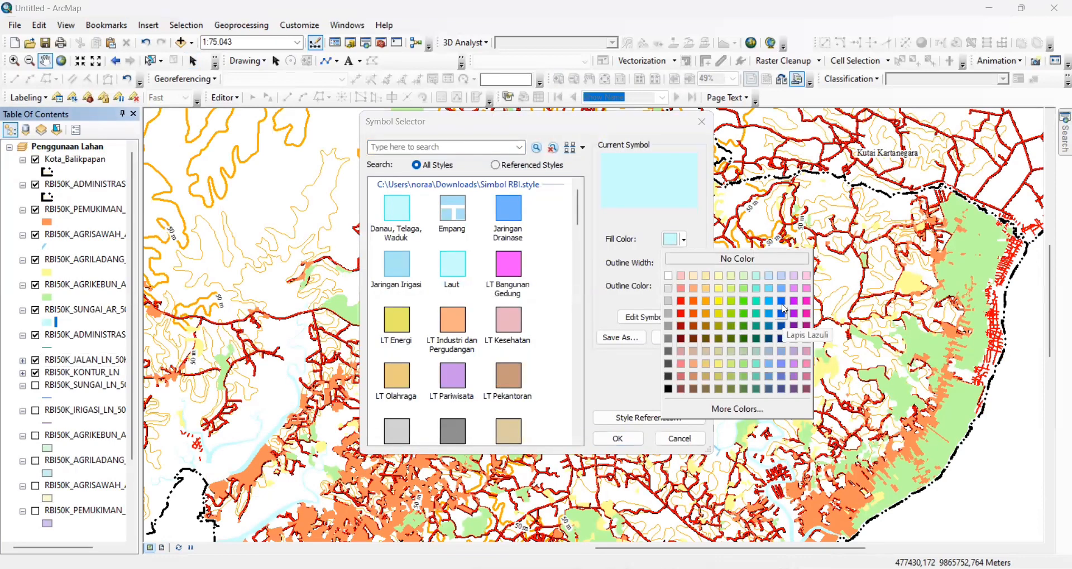
click(769, 326)
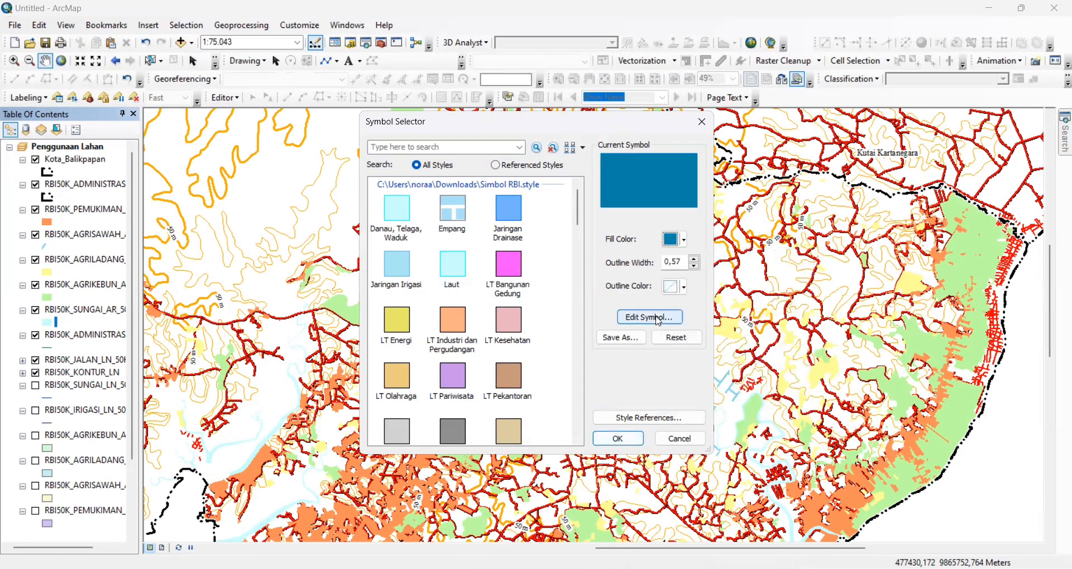
click(677, 239)
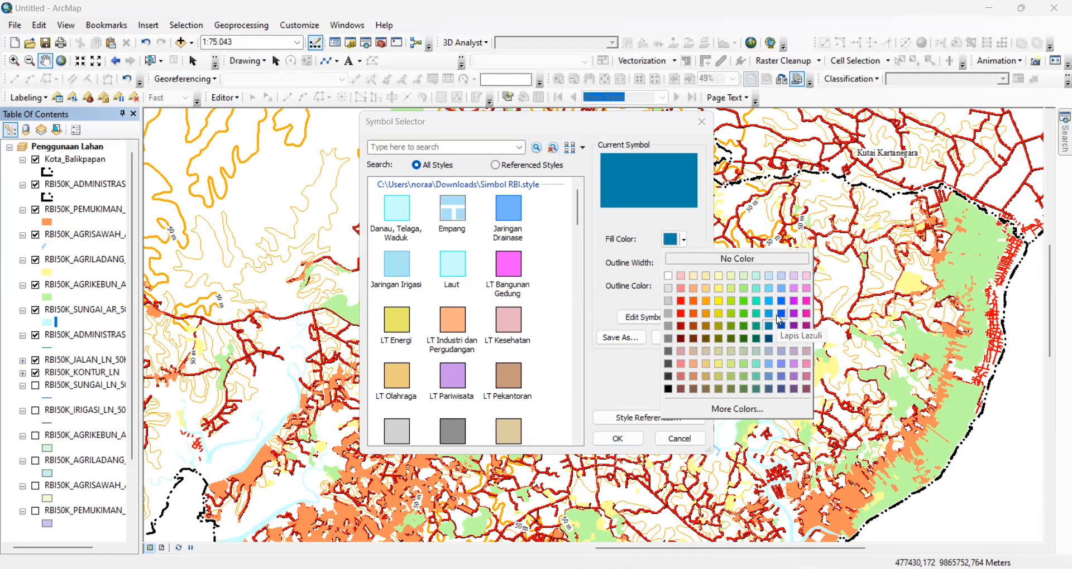
click(780, 320)
click(677, 240)
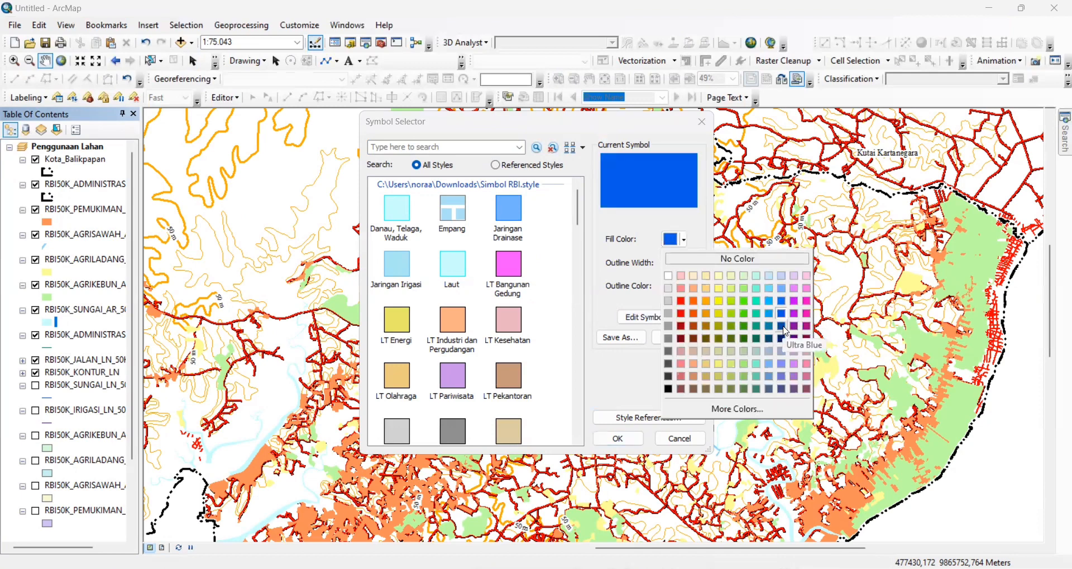
click(771, 315)
click(620, 440)
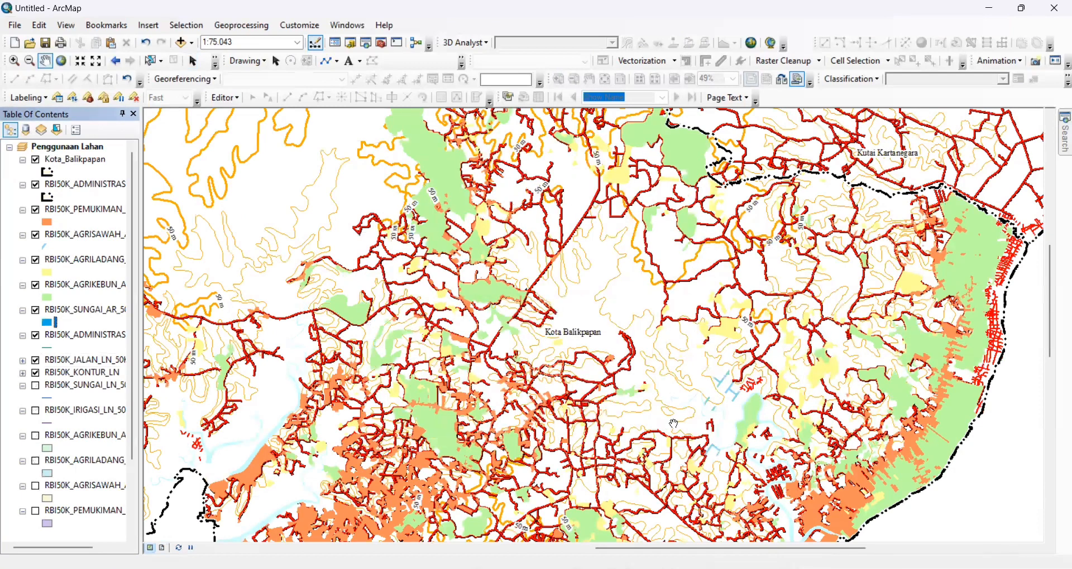
Step: Collapse the Penggunaan Lahan layer list and return to the page layout at the KETERANGAN legend
click(9, 147)
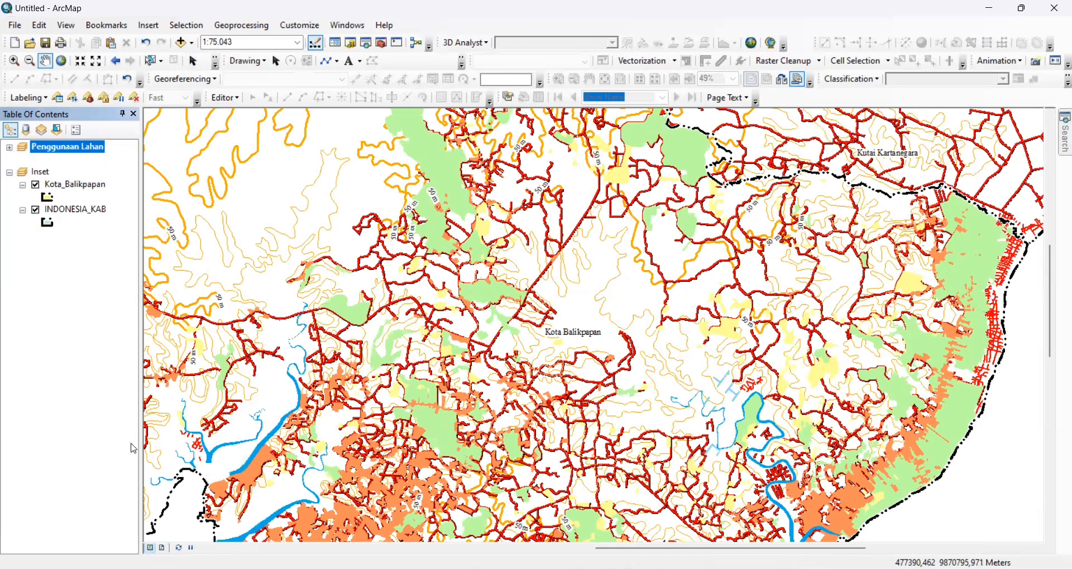
click(162, 548)
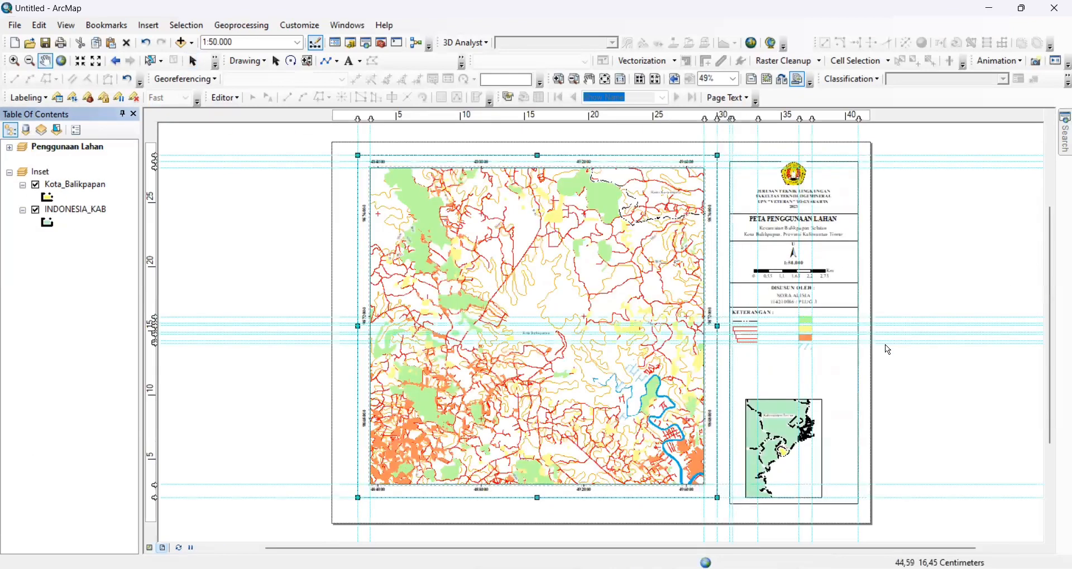
scroll(765, 380, up, 1)
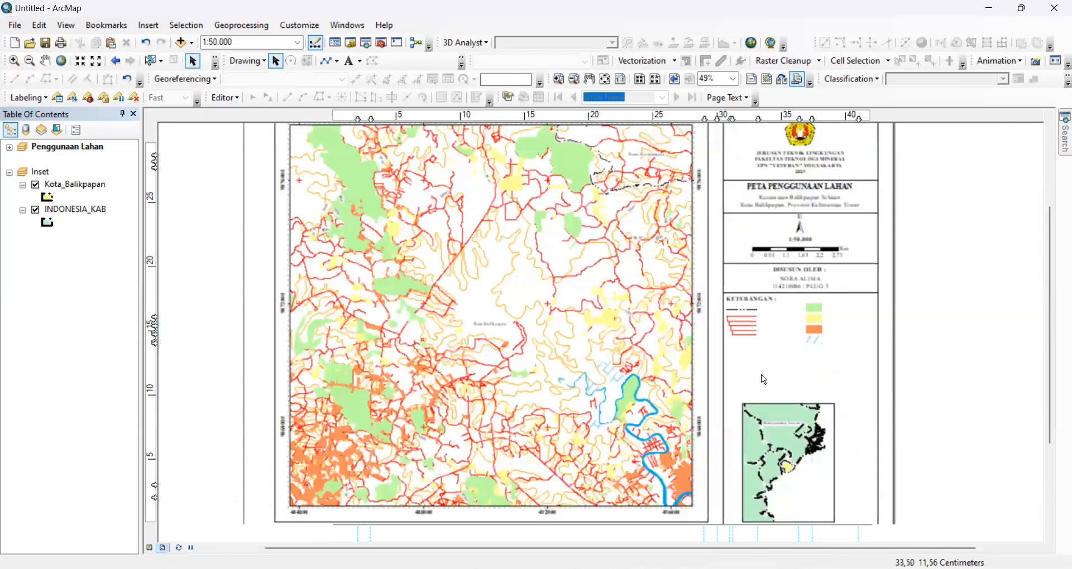
scroll(765, 380, up, 1)
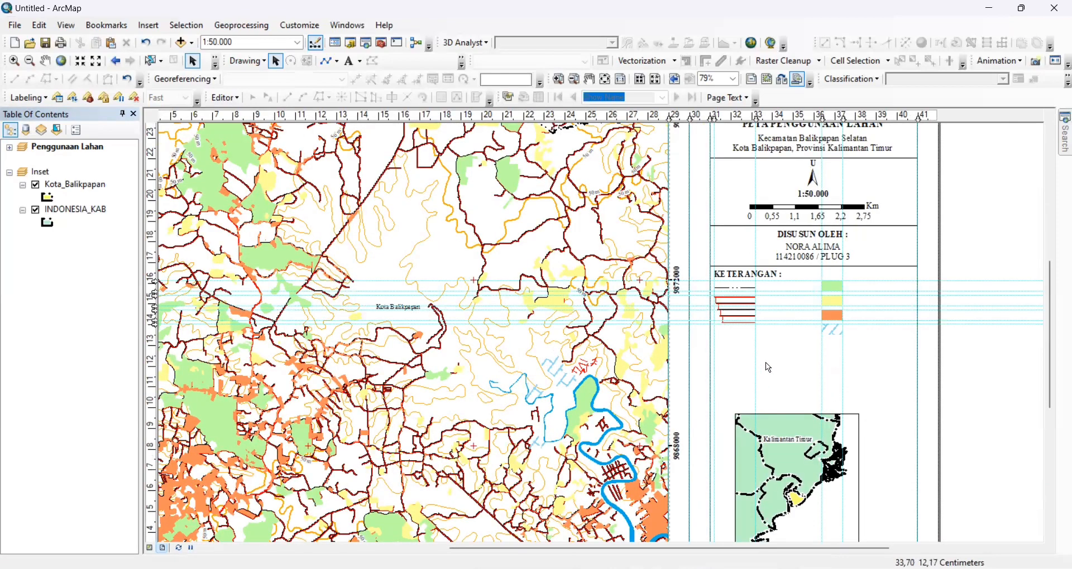
scroll(793, 367, up, 1)
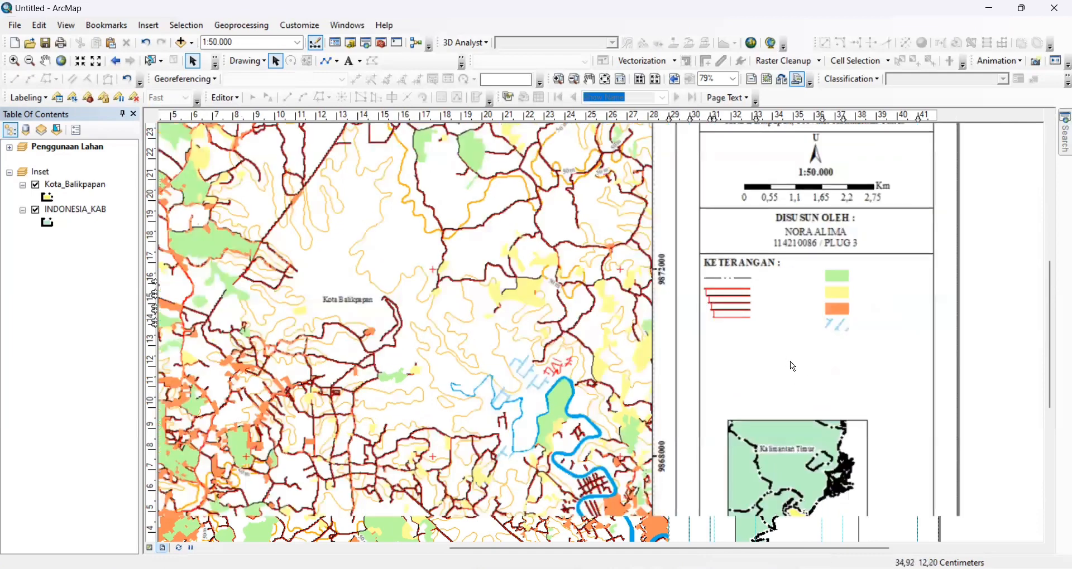
scroll(788, 360, up, 2)
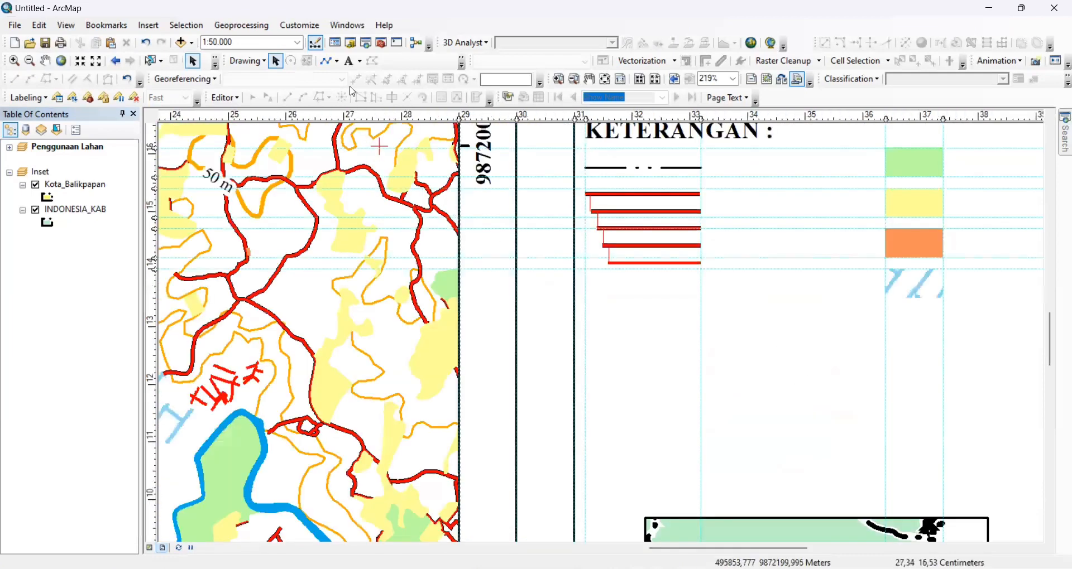
Step: Sketch two black freehand lines forming a forked river symbol about 1 cm wide below the road symbols
click(336, 61)
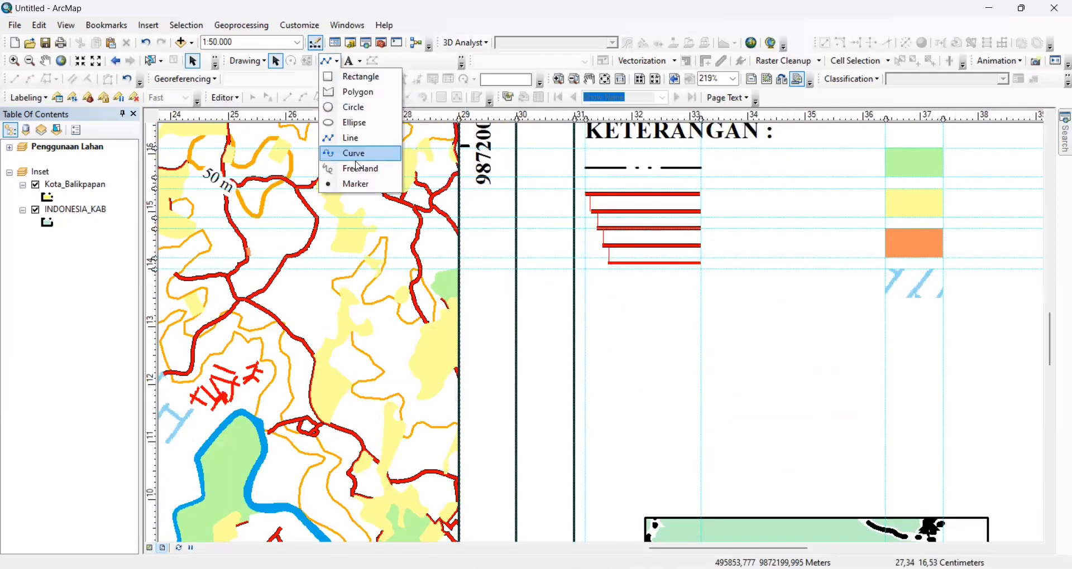
click(357, 152)
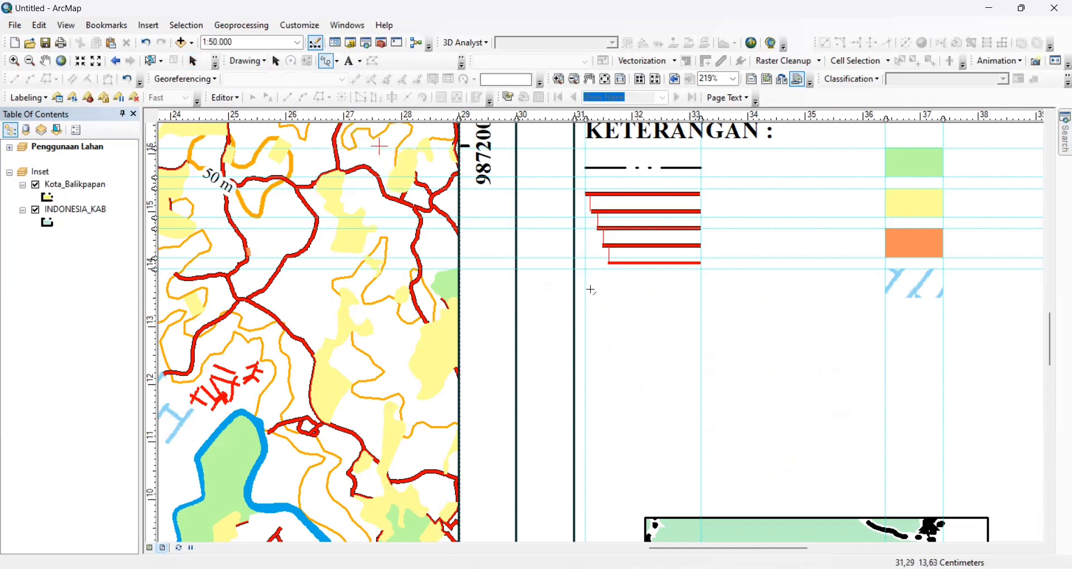
double_click(637, 306)
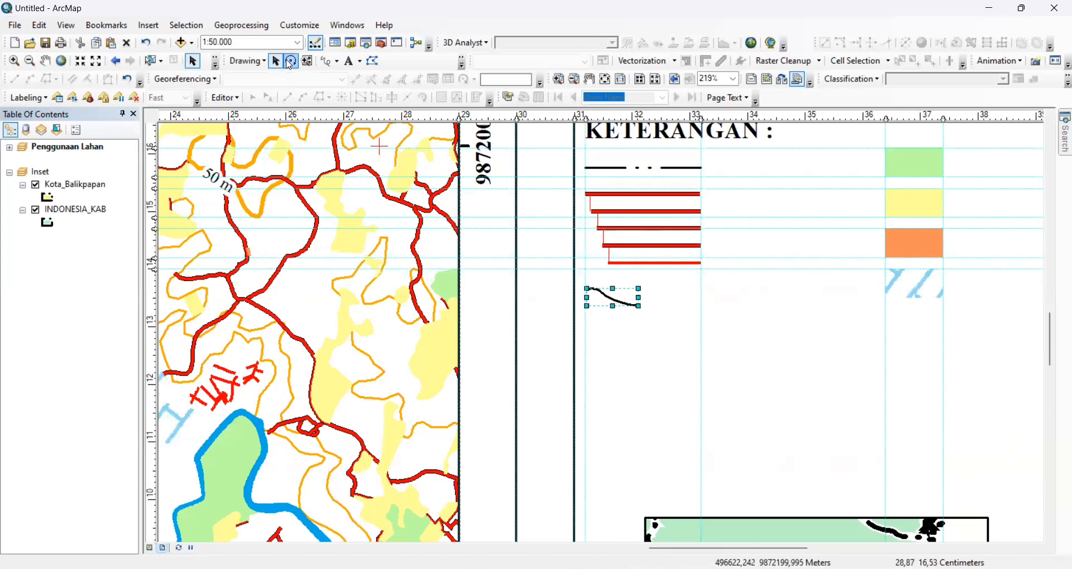
click(327, 64)
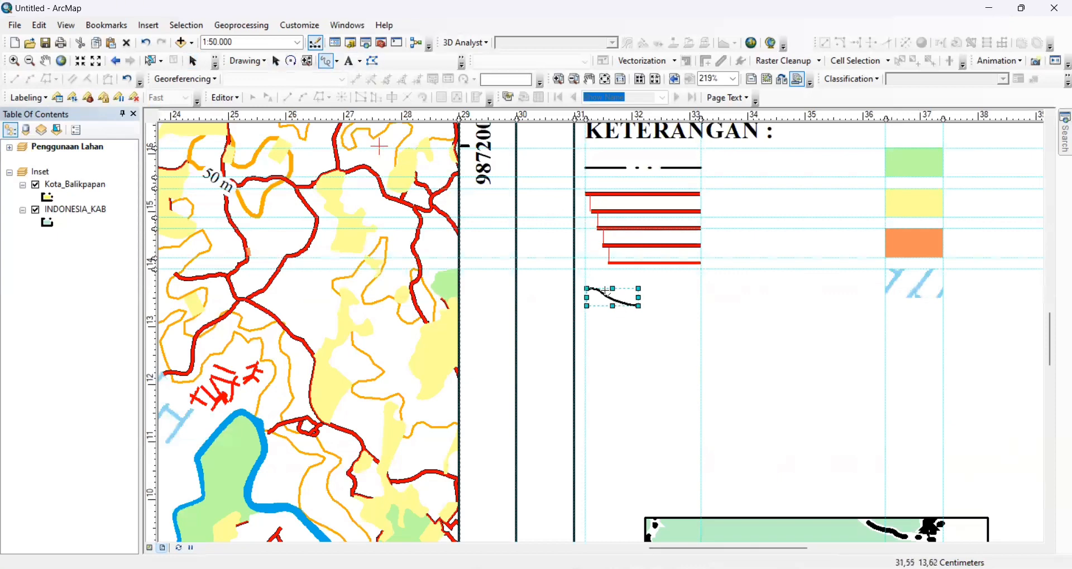
double_click(648, 291)
Step: Nudge the upper river branch left so that it joins the longer line
click(616, 283)
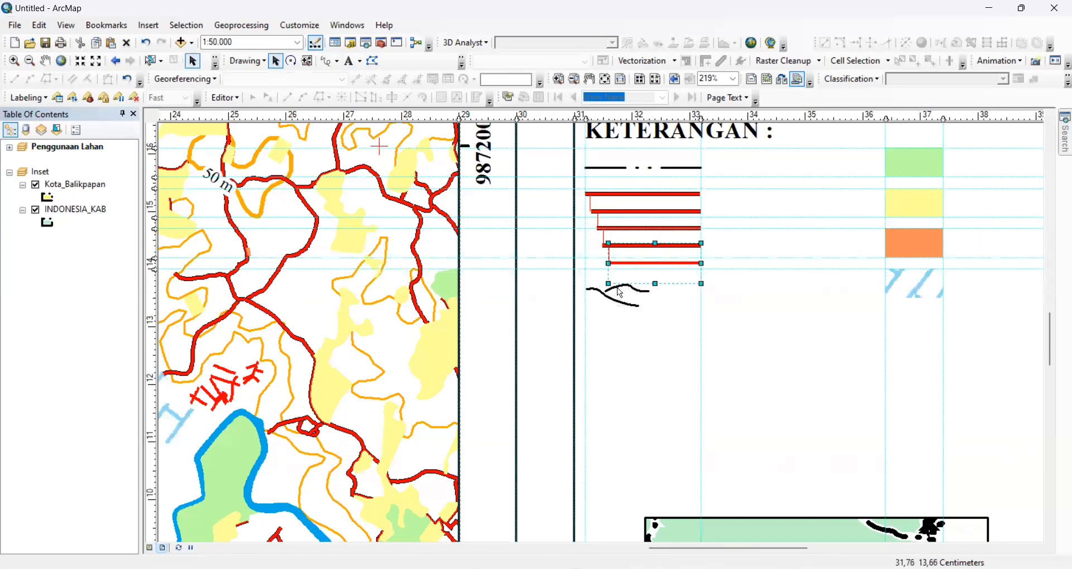
click(616, 290)
click(619, 287)
key(Left)
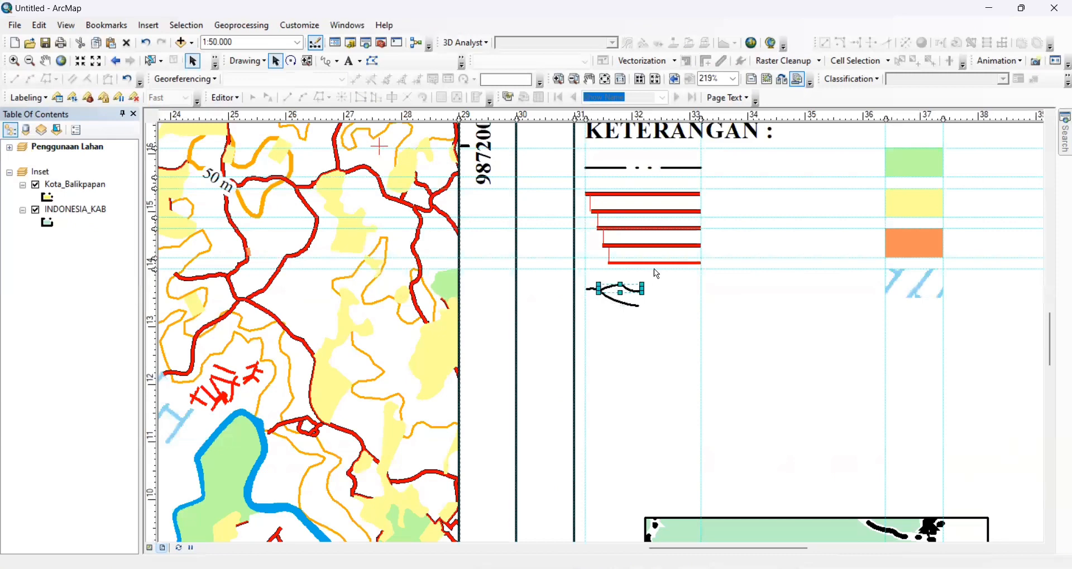
click(676, 341)
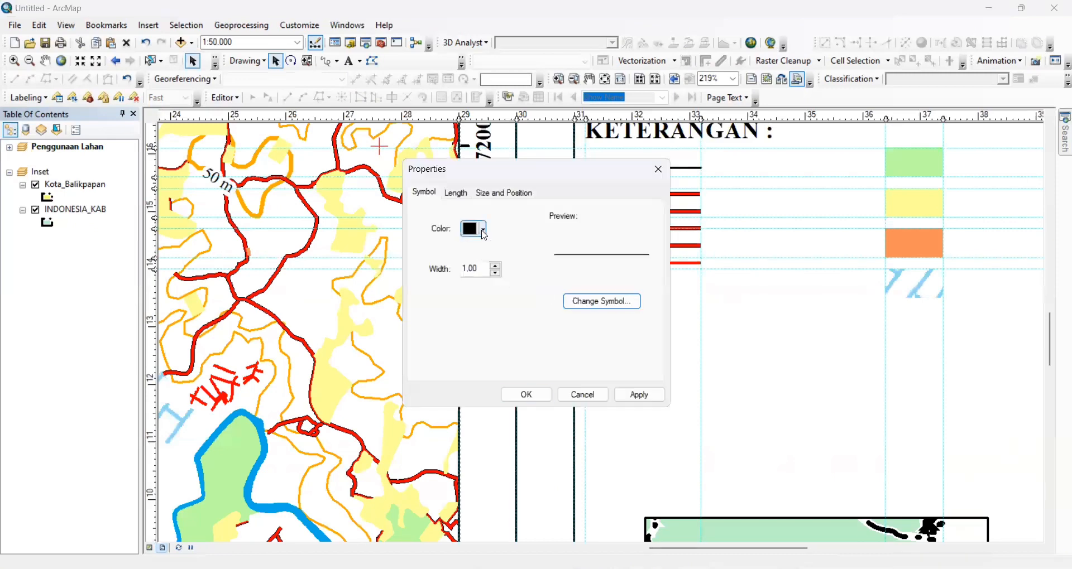
Step: Colour both river symbol lines the same medium blue as the river layer
click(483, 229)
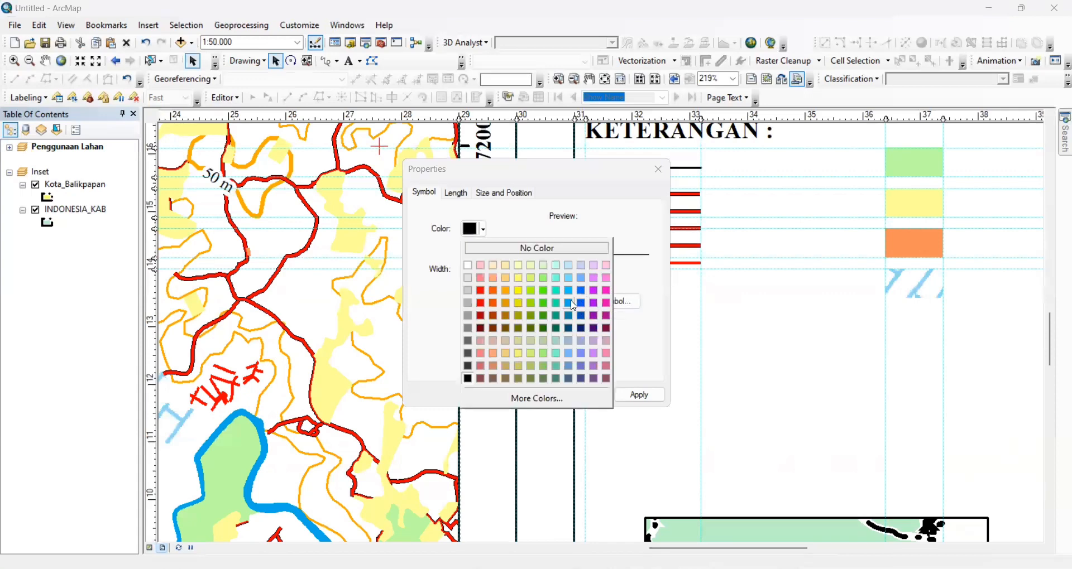
click(573, 306)
click(519, 394)
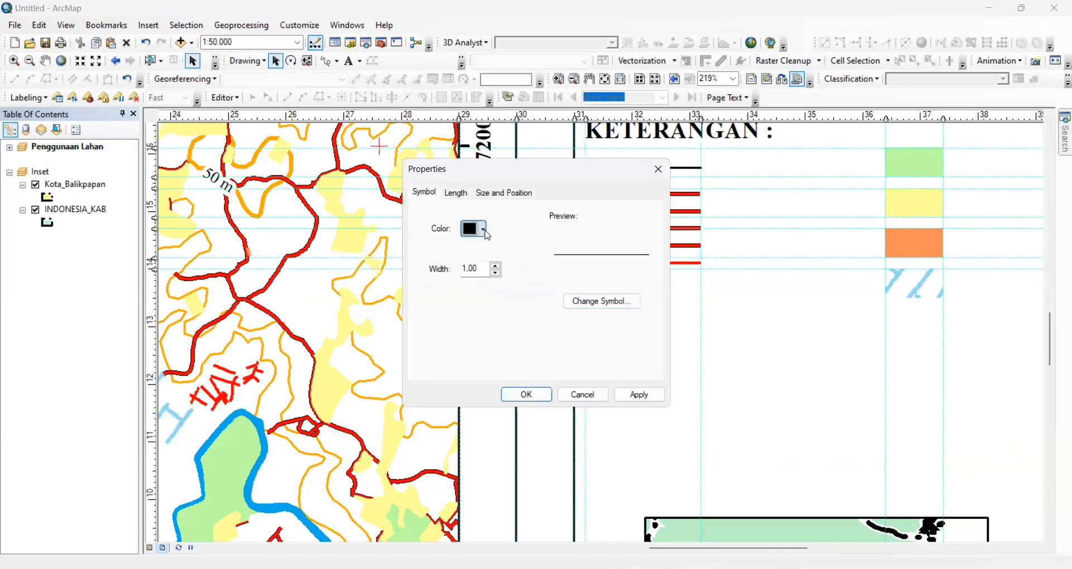
click(483, 229)
click(574, 306)
click(484, 229)
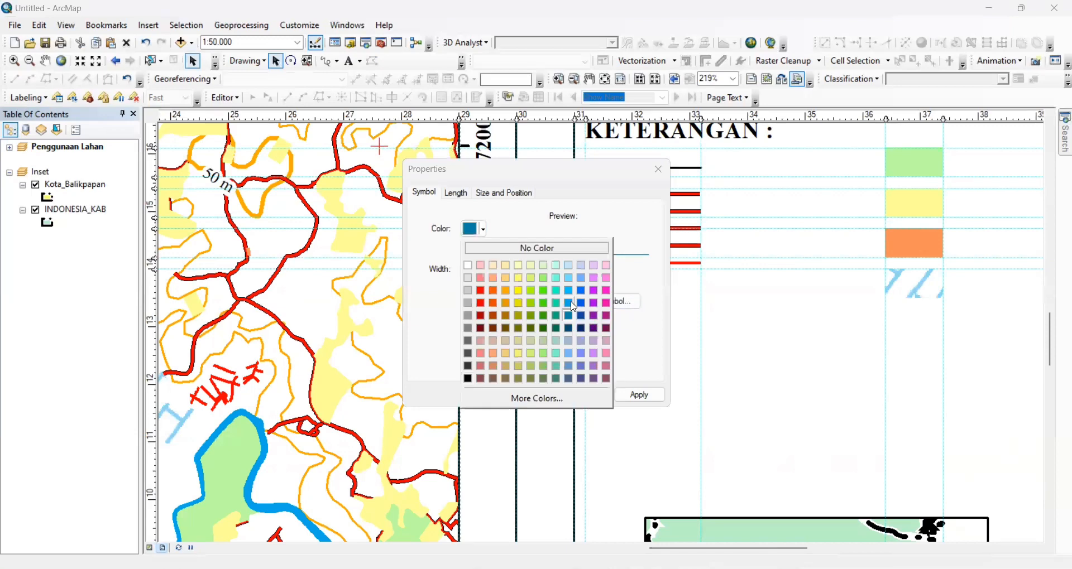
click(574, 306)
click(531, 393)
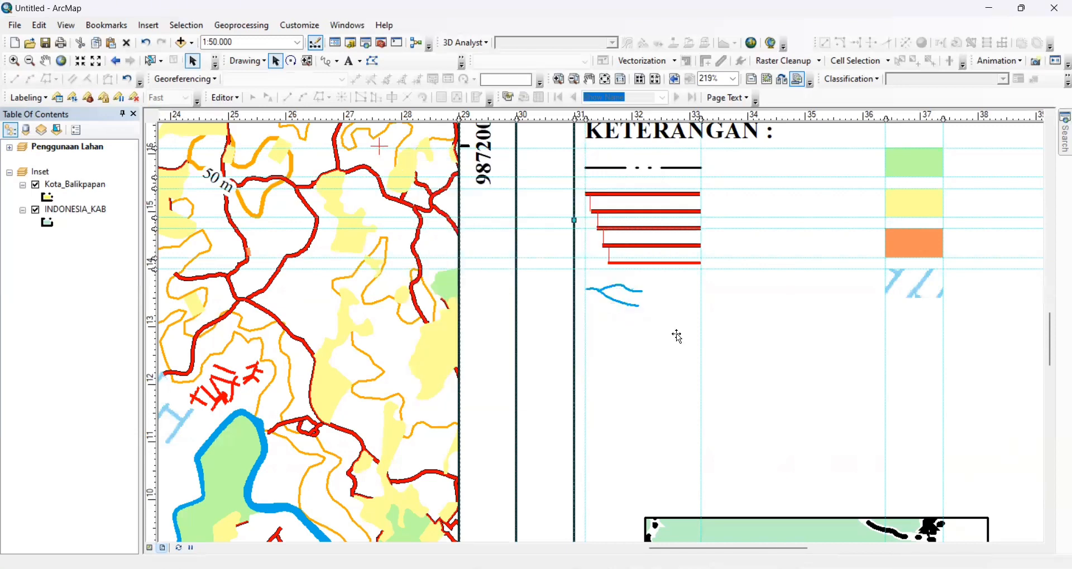
Step: Nudge both river symbol lines up closer to the lowest road symbol
click(628, 289)
key(Up)
key(Up)
key(Up)
key(Up)
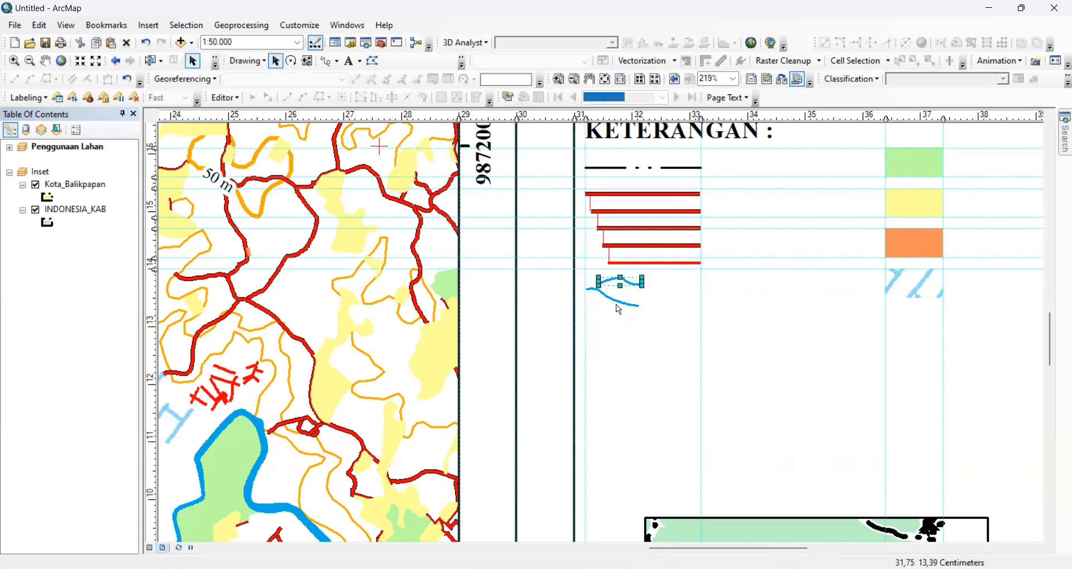
click(615, 305)
click(606, 297)
key(Up)
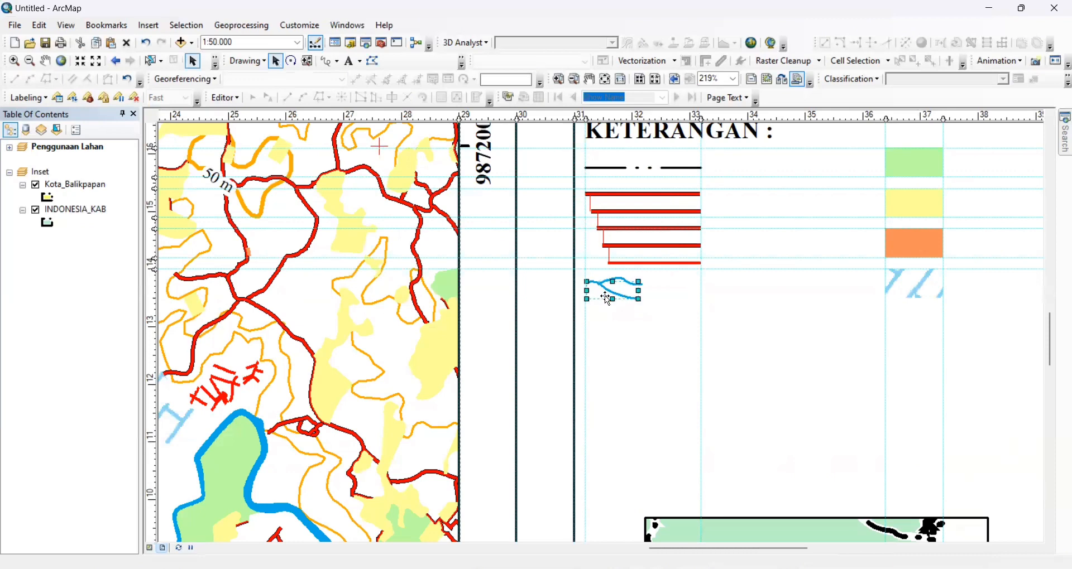
Step: Add a vertical guide through the middle of the legend line symbols and shift the river symbol right towards it
click(670, 291)
drag(624, 282, 661, 311)
key(ctrl+z)
click(622, 282)
click(643, 118)
drag(643, 119, 637, 119)
drag(656, 313, 623, 296)
click(608, 290)
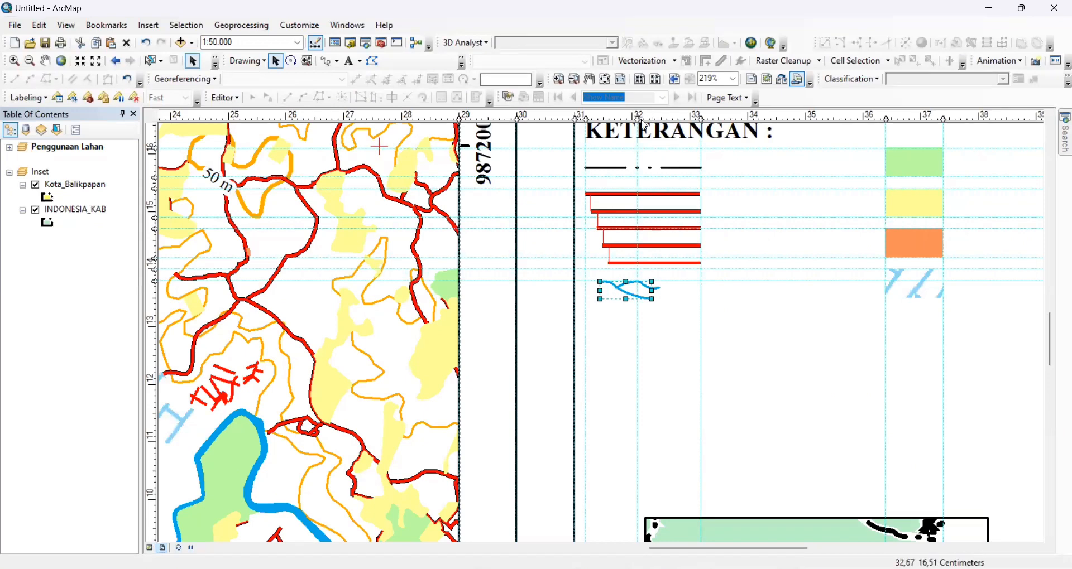
Step: Replace the small river symbol with a larger fork of two freehand lines, about 1.5 cm wide, centred on the guide
drag(652, 280, 642, 290)
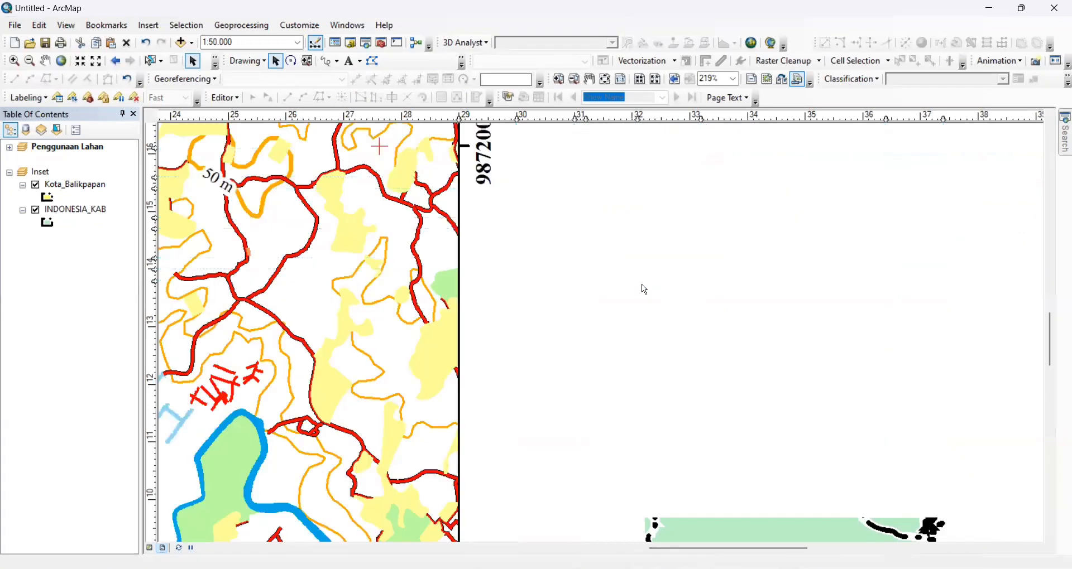
key(Delete)
click(326, 61)
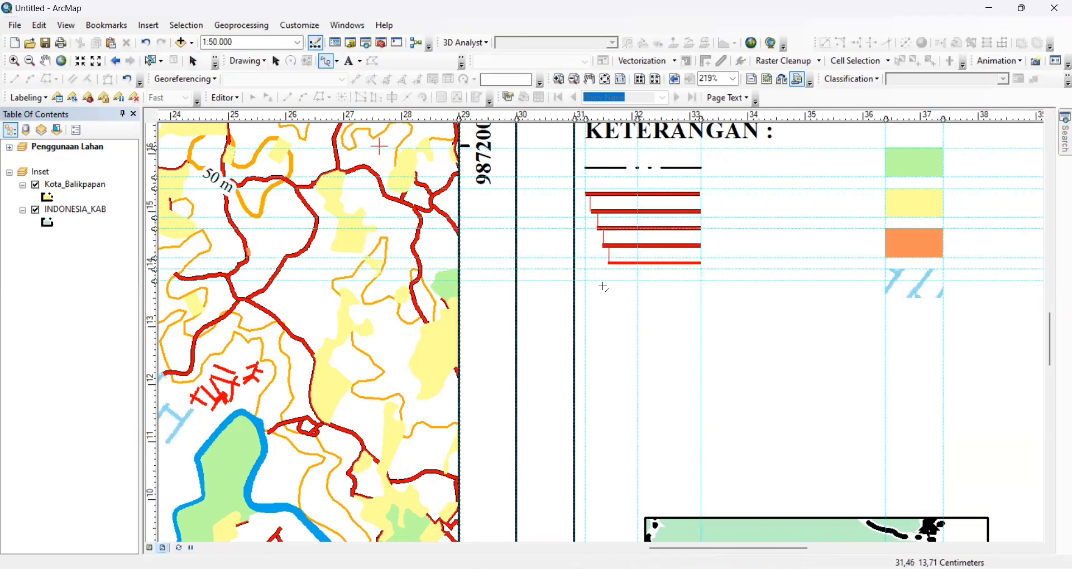
double_click(684, 306)
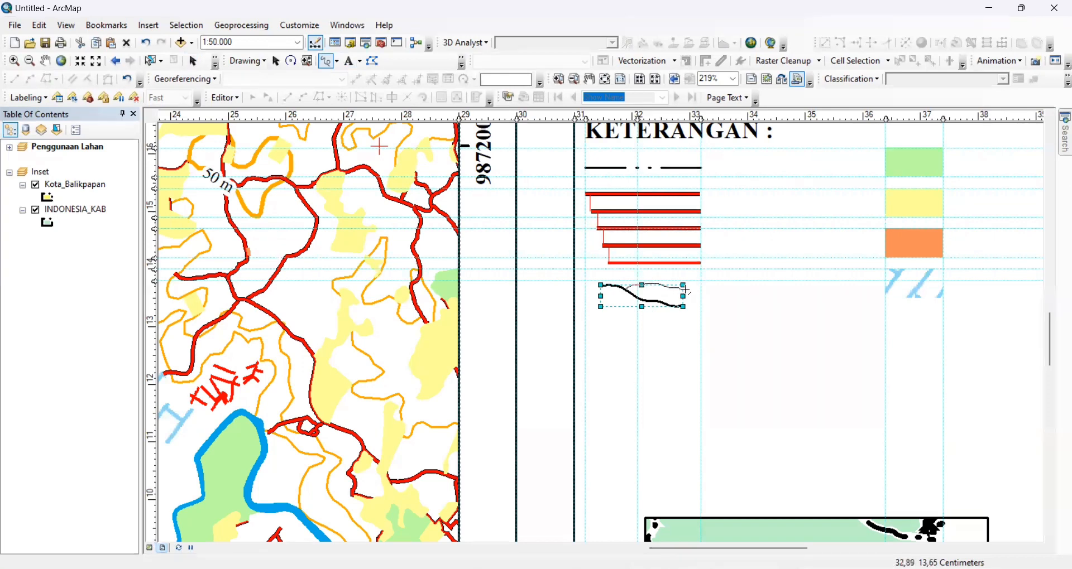
Step: Colour both lines of the redrawn river symbol medium blue to match the river layer
double_click(642, 295)
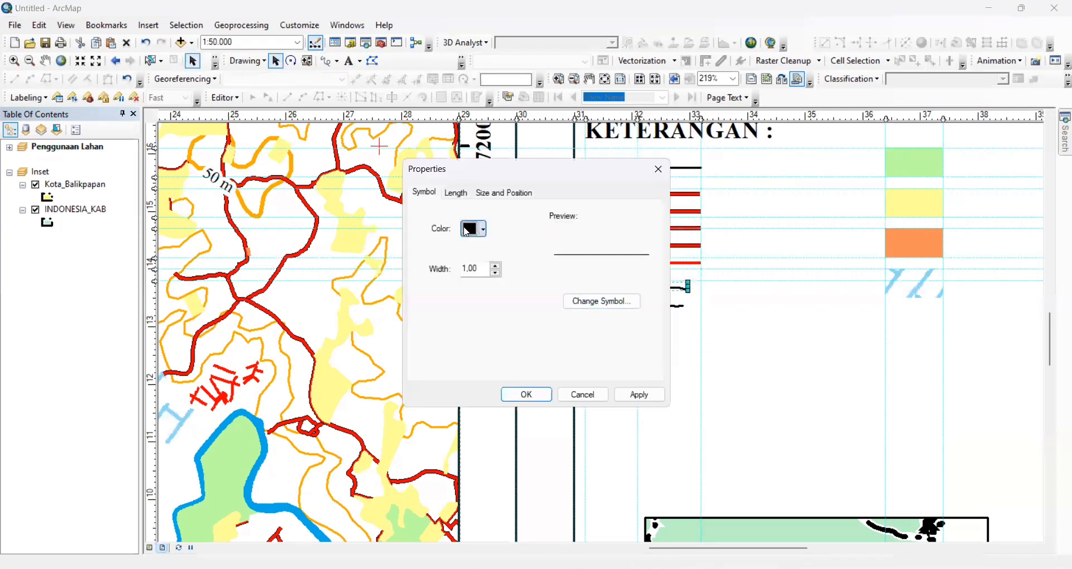
click(464, 228)
click(574, 302)
click(642, 399)
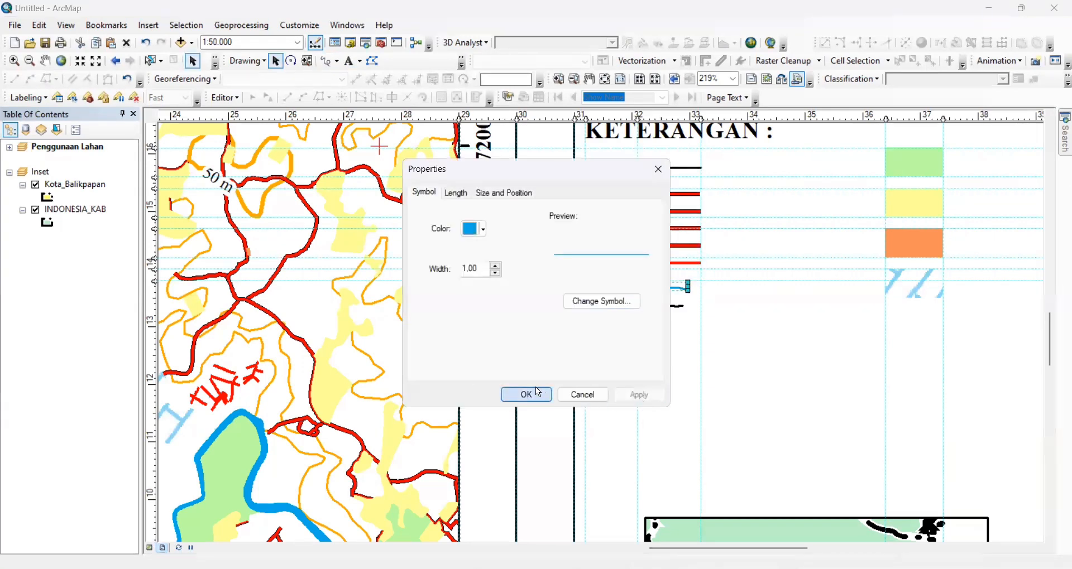
click(526, 395)
double_click(642, 295)
click(474, 229)
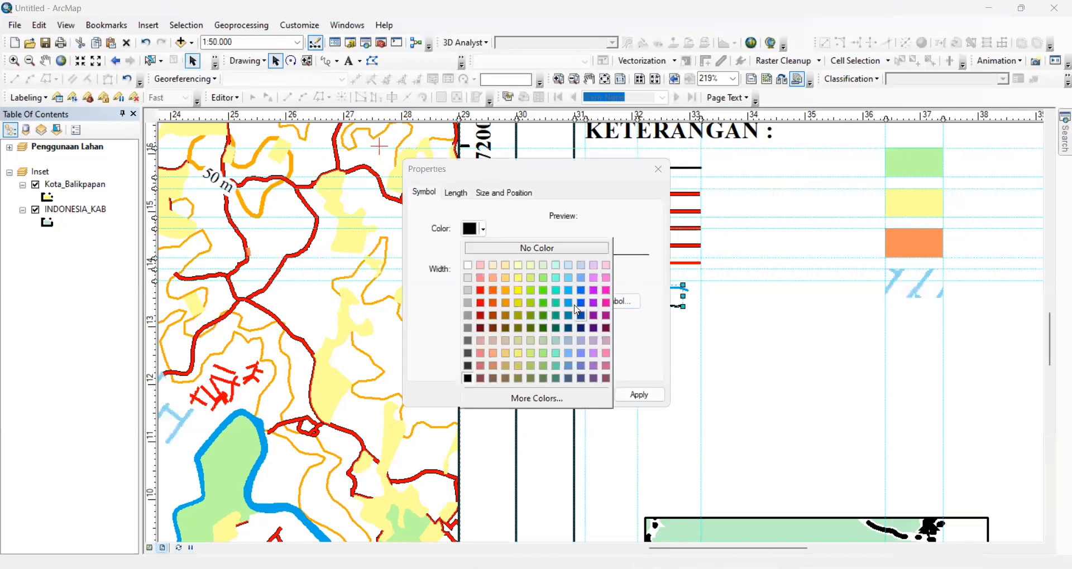
click(568, 303)
click(519, 394)
click(773, 335)
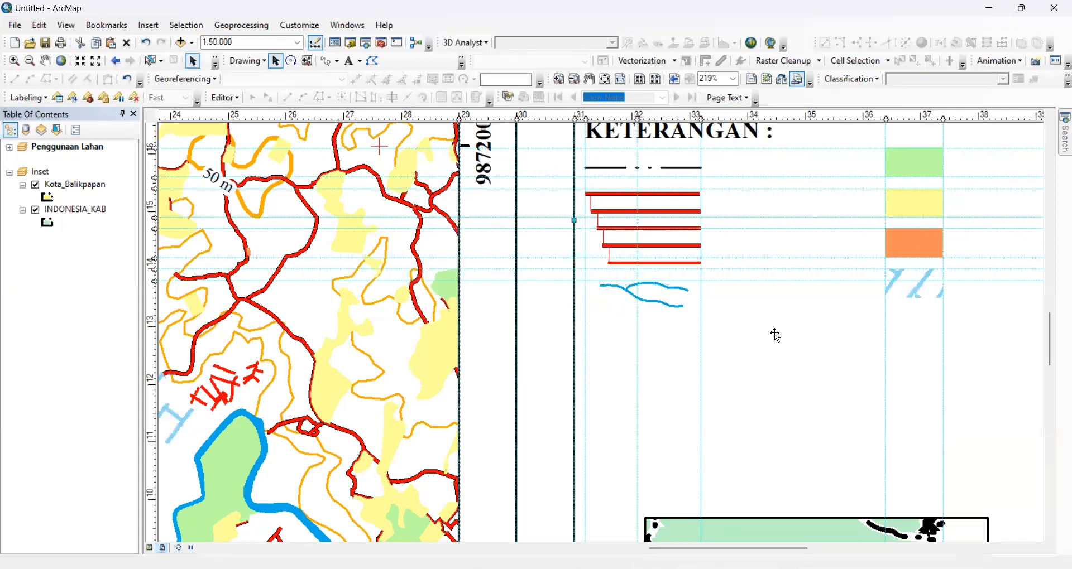
Step: Sketch a contour symbol below the river symbol as two nested freehand loops, the outer about 1.2 cm wide
click(326, 61)
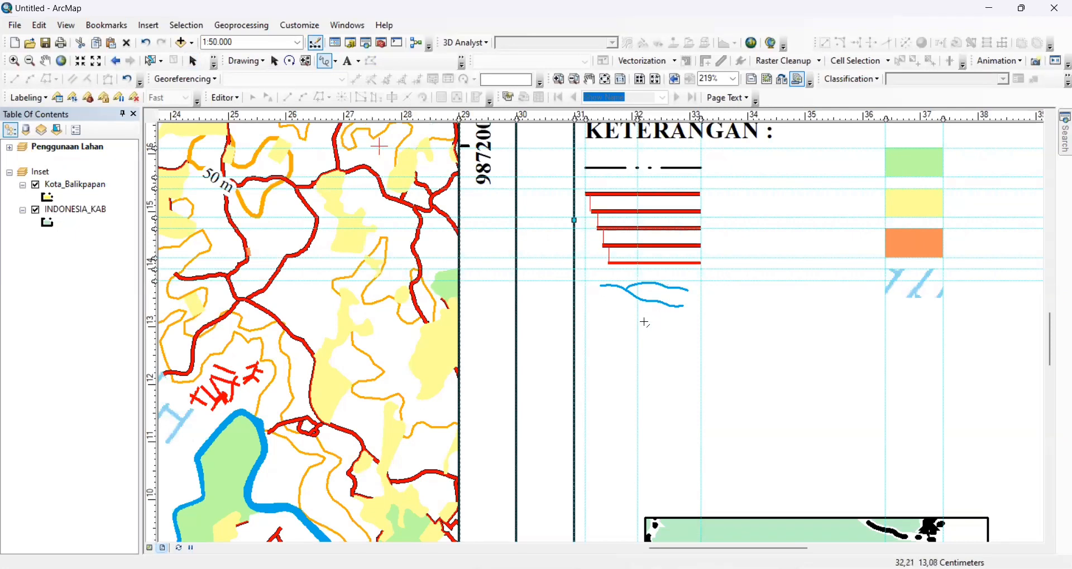
double_click(665, 335)
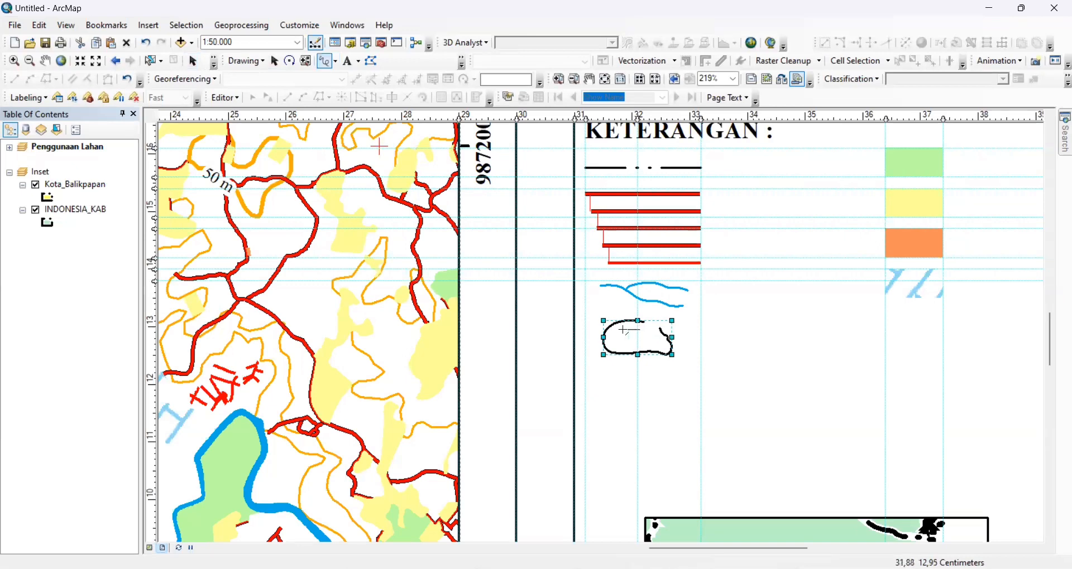
double_click(636, 331)
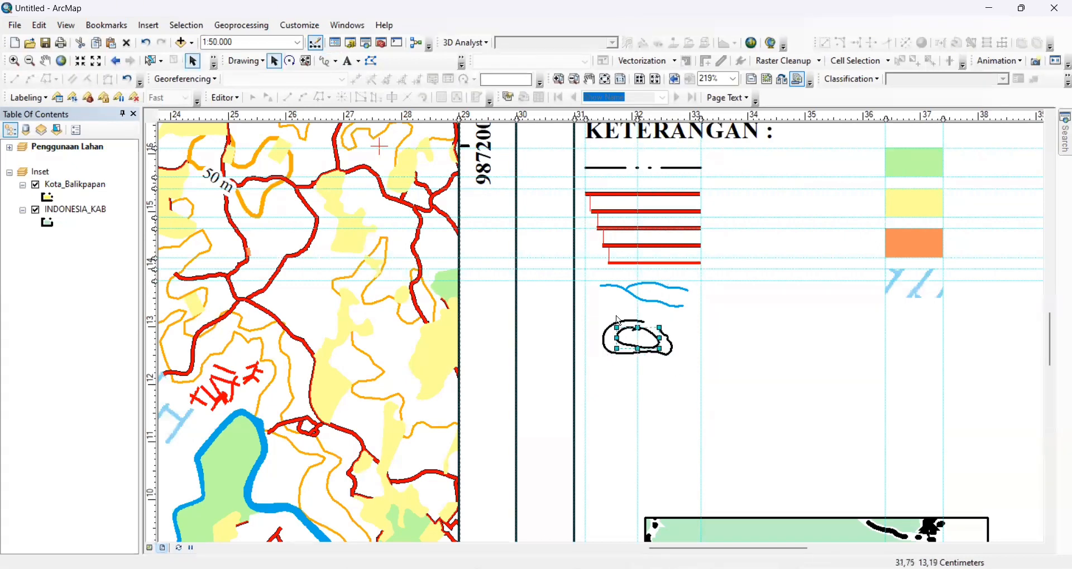
click(495, 261)
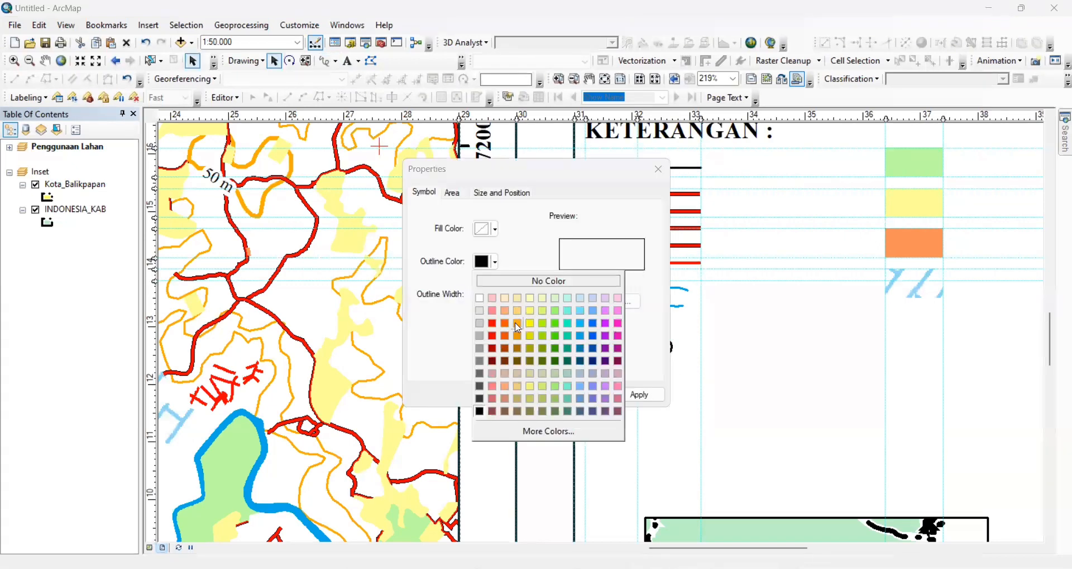
click(516, 323)
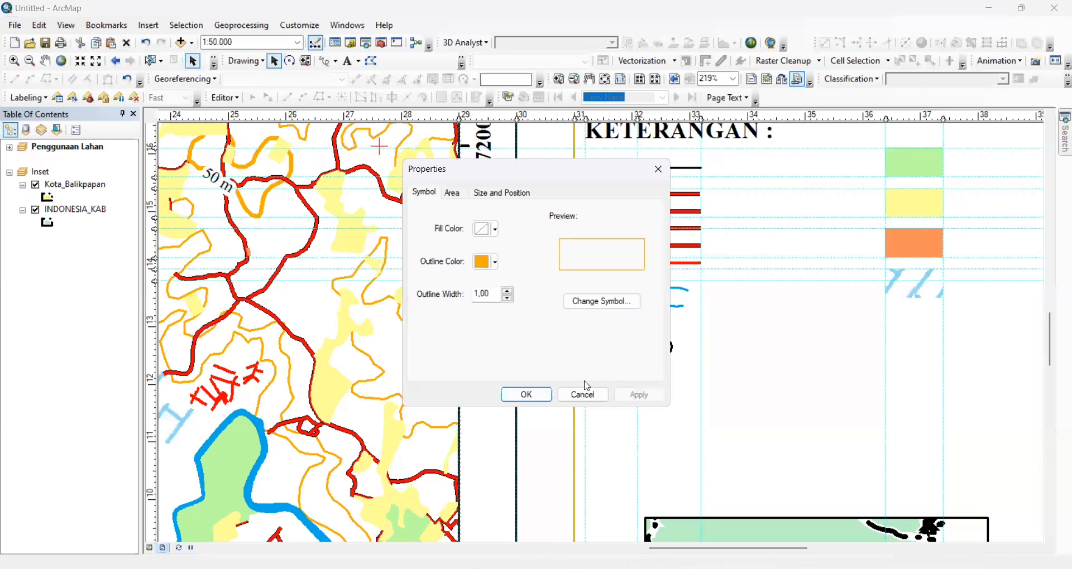
click(524, 394)
click(635, 339)
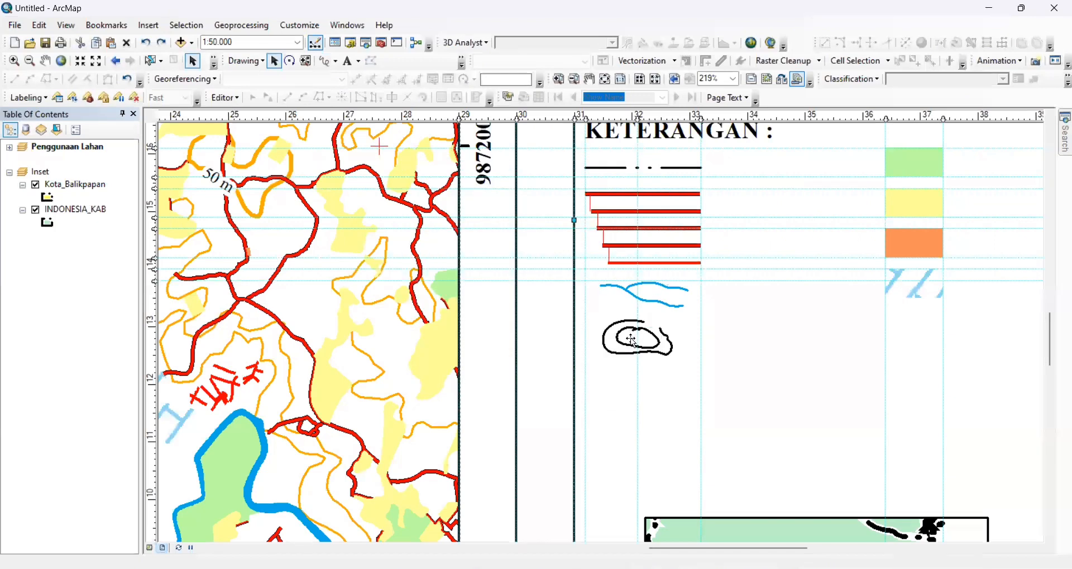
double_click(627, 345)
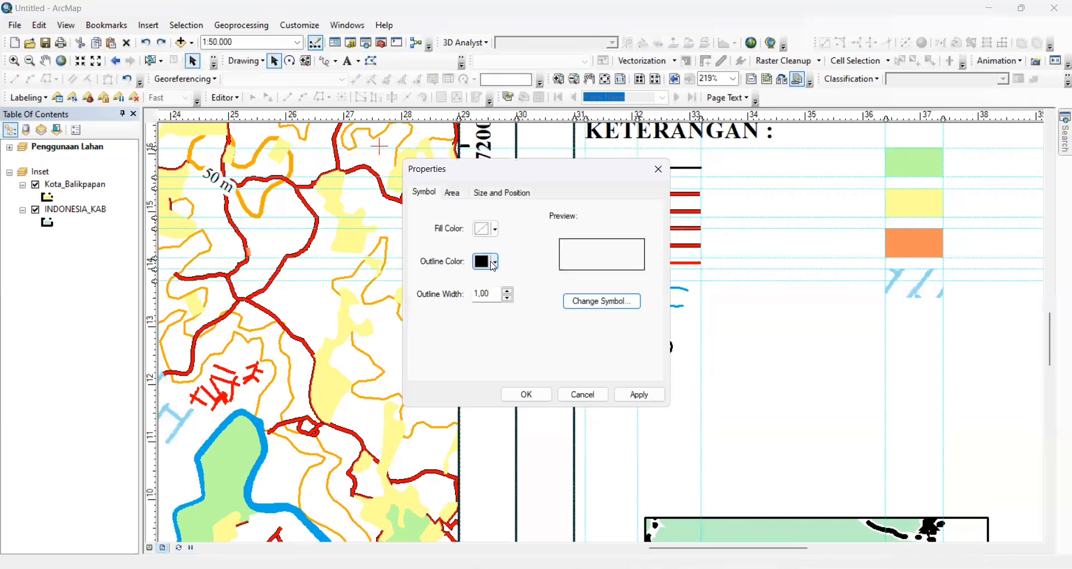
click(494, 261)
click(517, 323)
click(526, 394)
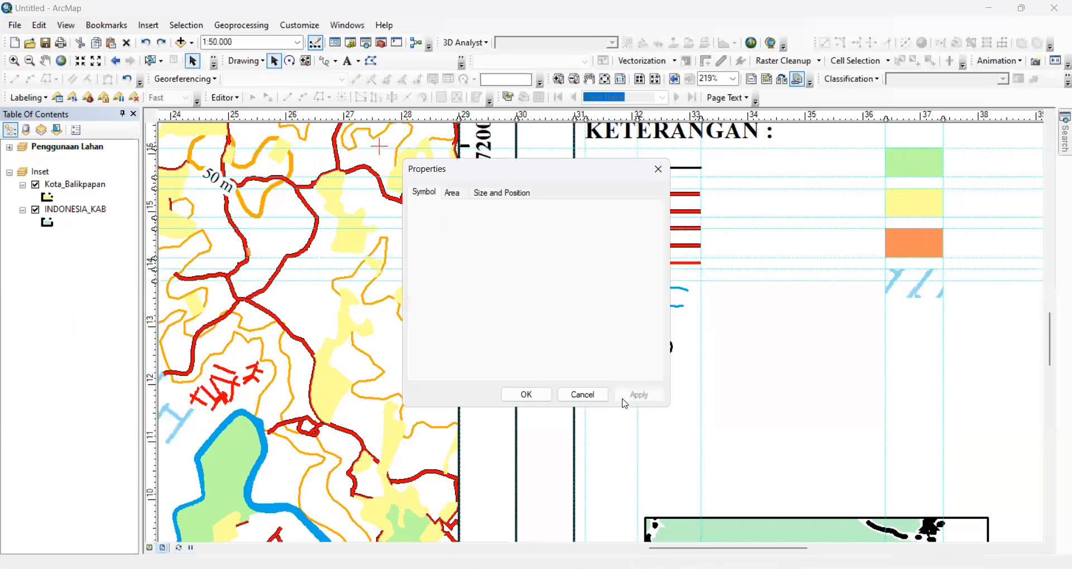
click(583, 395)
Step: Delete both black loops of the contour symbol below the river symbol
scroll(652, 350, up, 3)
scroll(652, 351, up, 2)
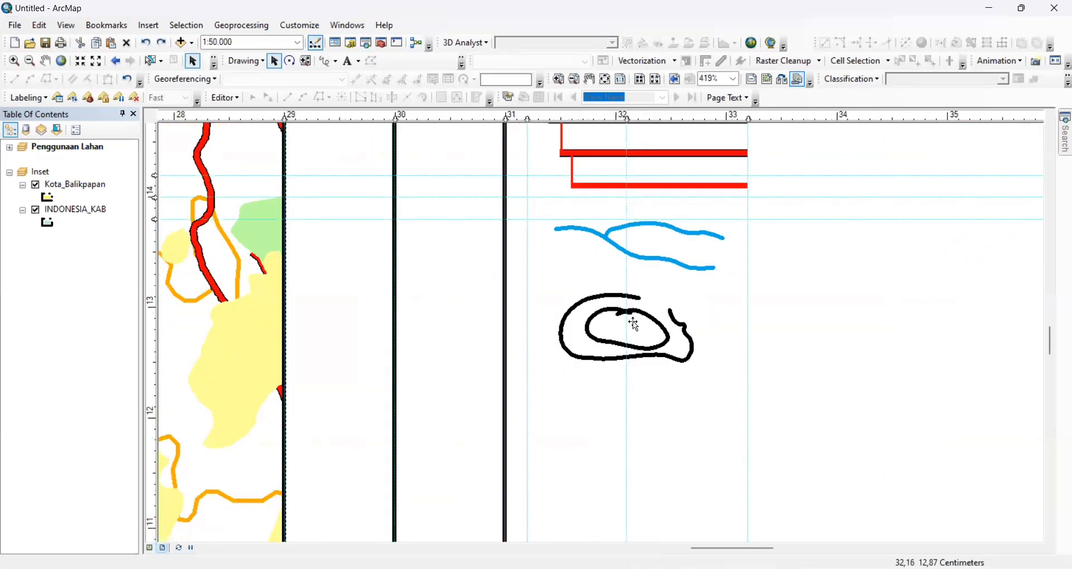
key(Delete)
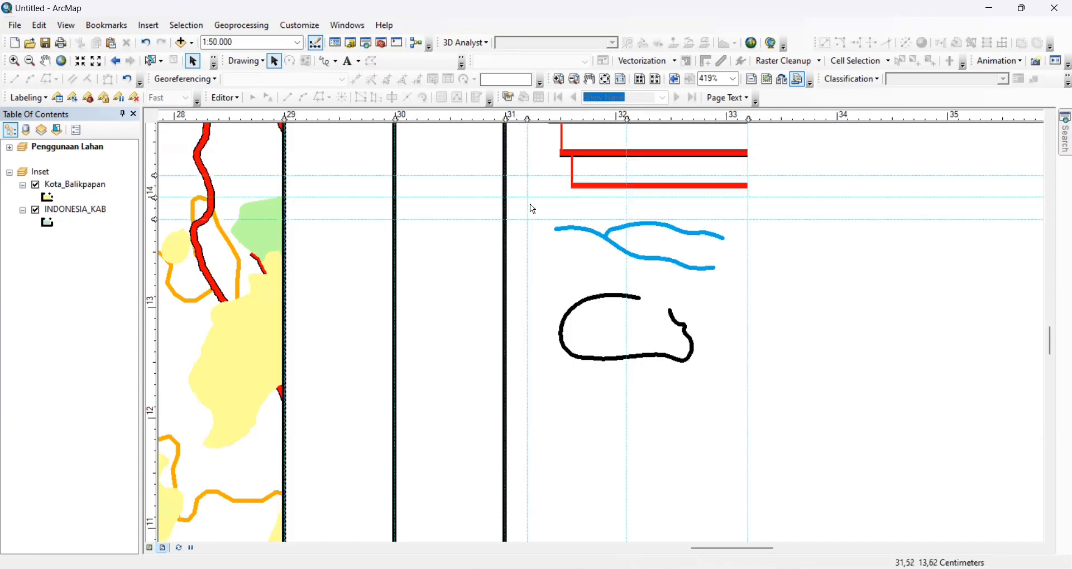
click(326, 62)
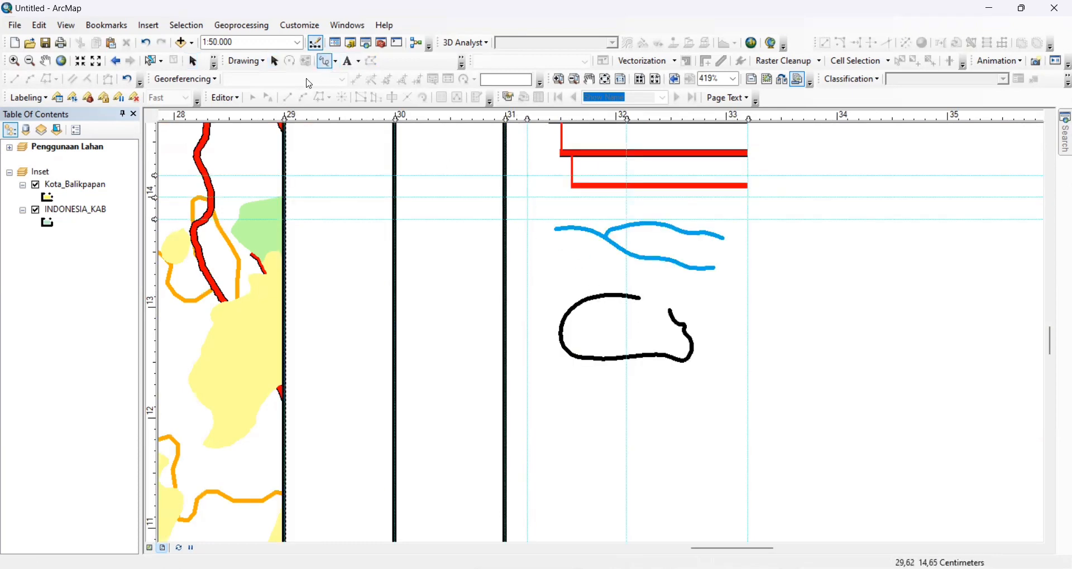
click(274, 61)
click(602, 299)
key(Delete)
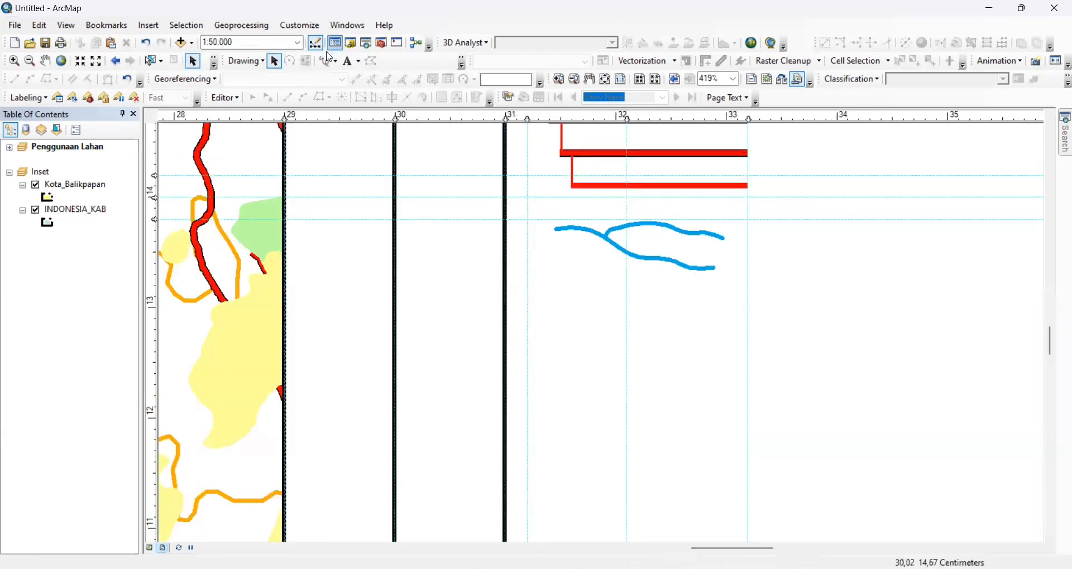
Step: Redraw the contour symbol as two nested freehand lines centred on the guide, the outer about 1 cm wide and the inner about 0.5 cm
click(325, 62)
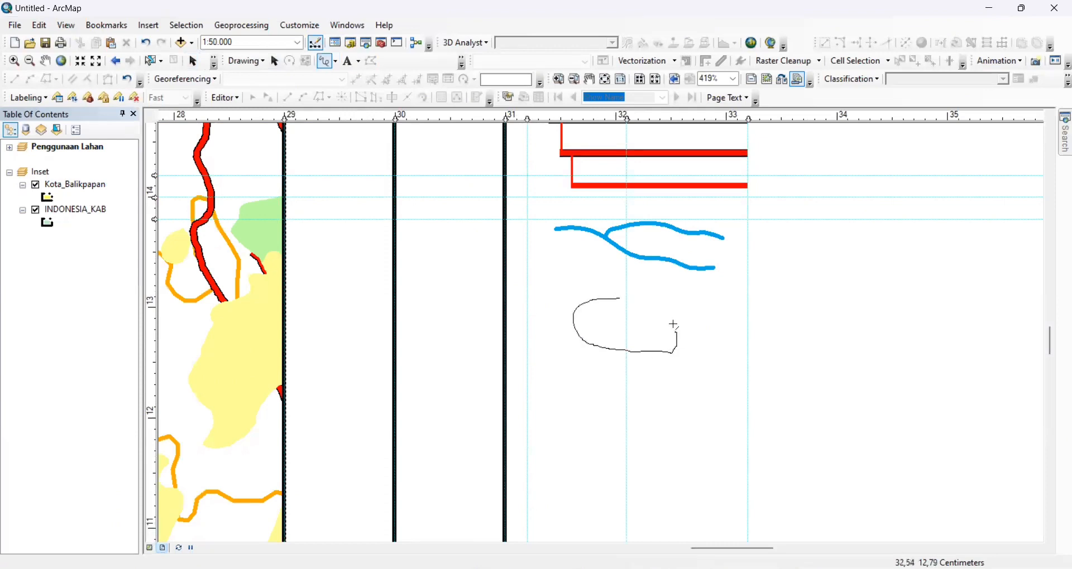
drag(646, 303, 644, 303)
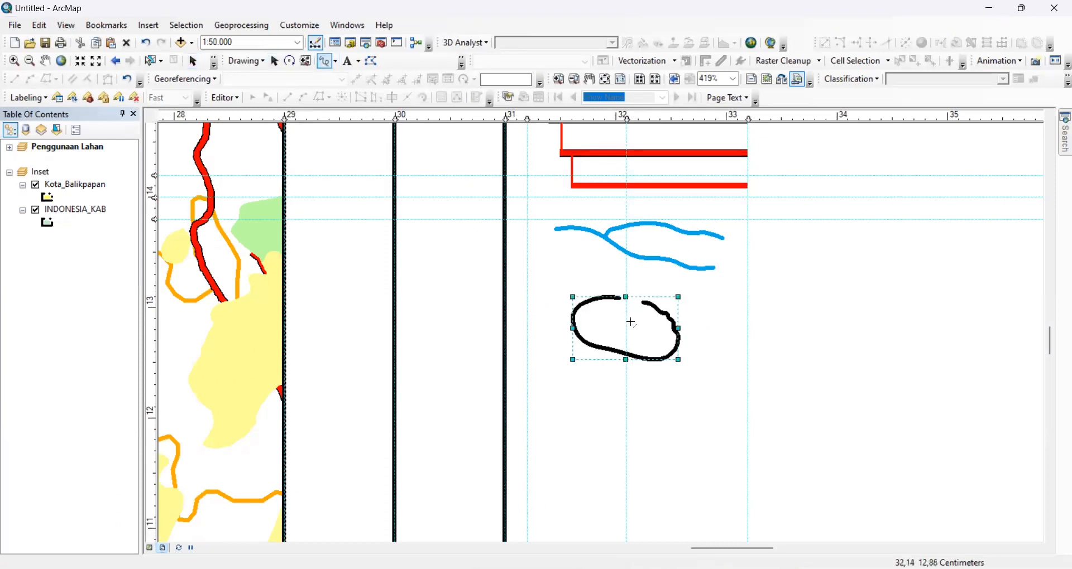
drag(651, 339, 627, 316)
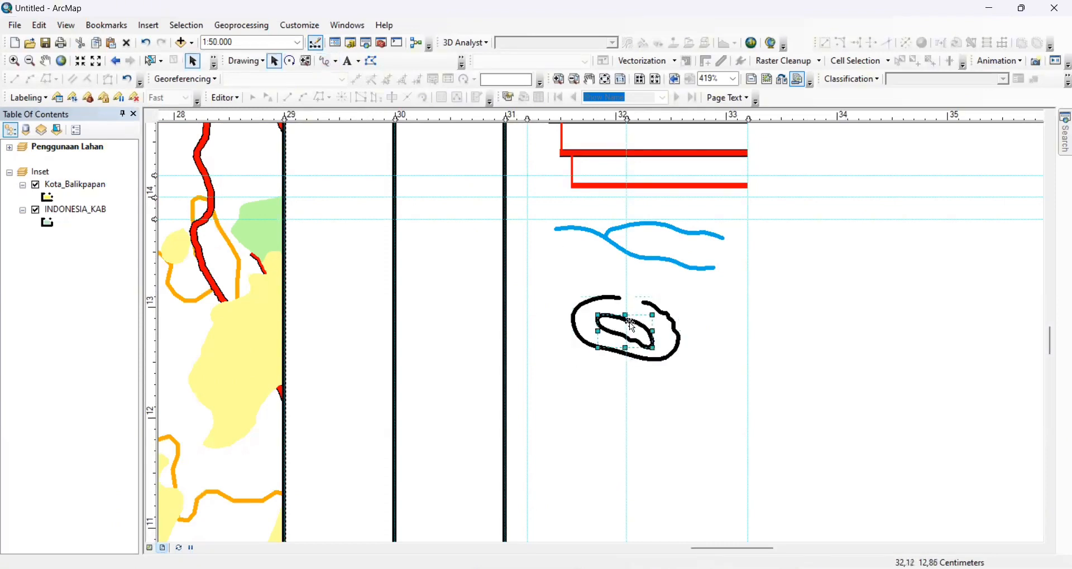
Step: Colour both lines of the redrawn contour symbol orange to match the map's contours
double_click(625, 320)
click(473, 230)
click(506, 292)
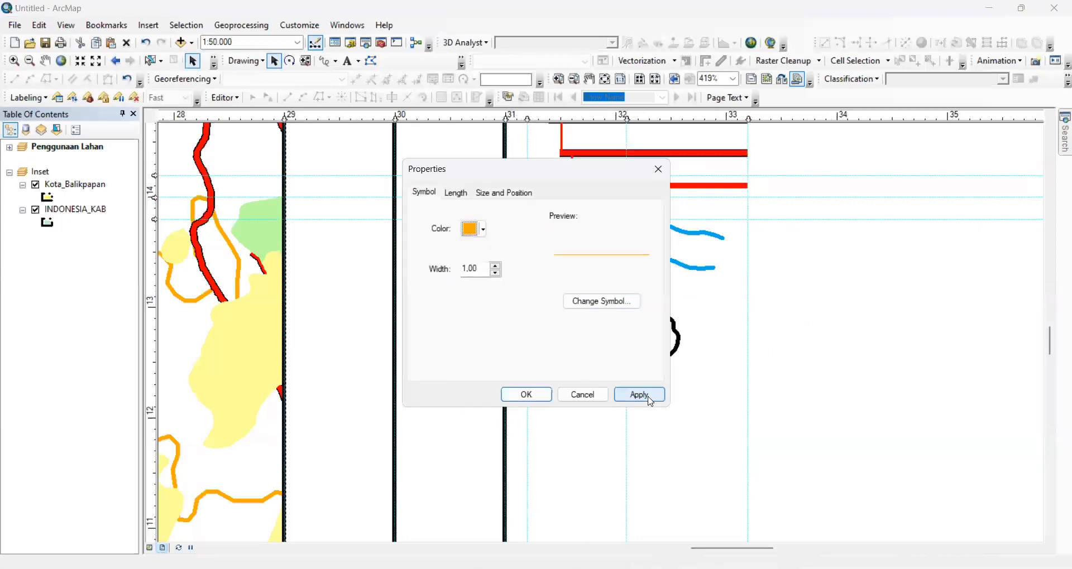
click(639, 395)
click(526, 395)
click(625, 358)
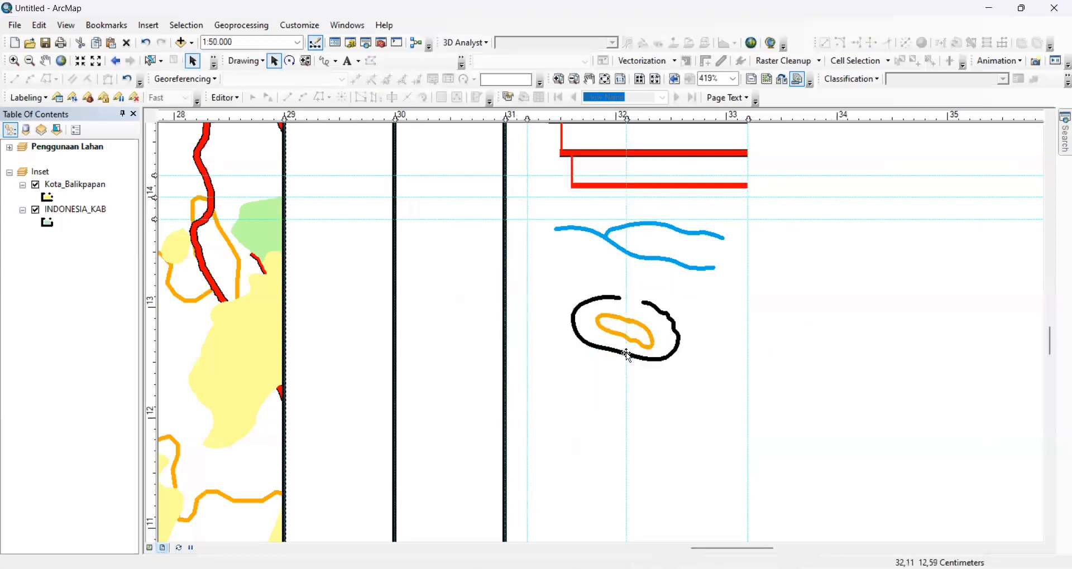
double_click(670, 316)
click(475, 229)
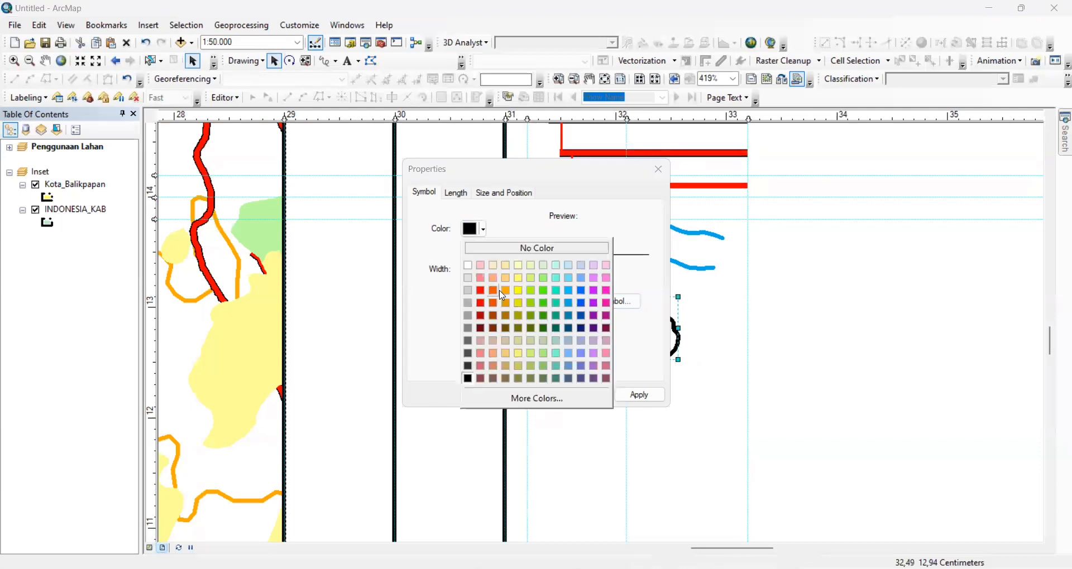
click(504, 291)
click(524, 393)
Step: Add a text label reading 50 above the contour symbol in Times New Roman, size 8
click(351, 61)
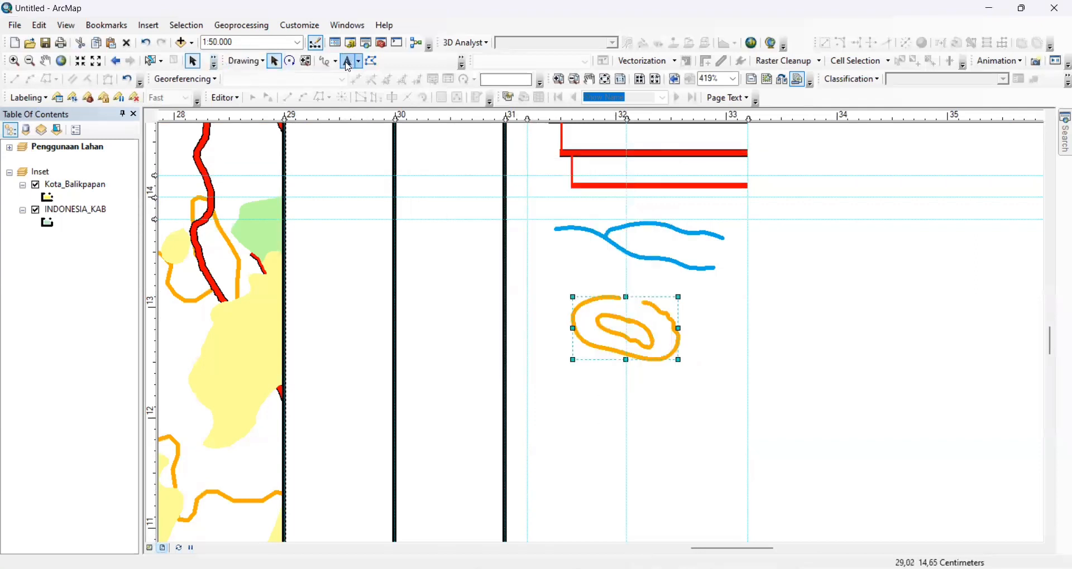
click(648, 278)
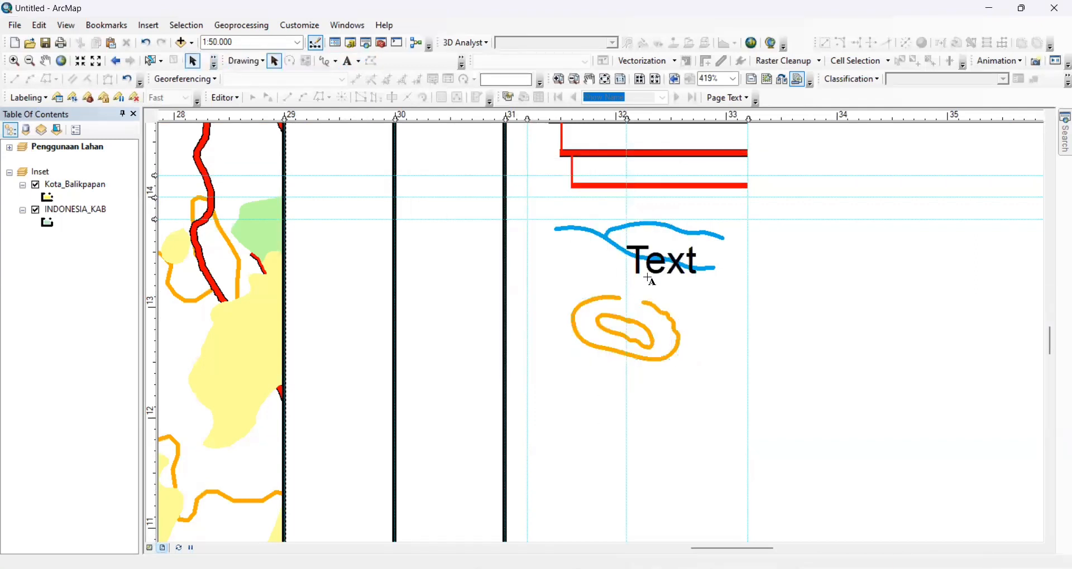
double_click(674, 270)
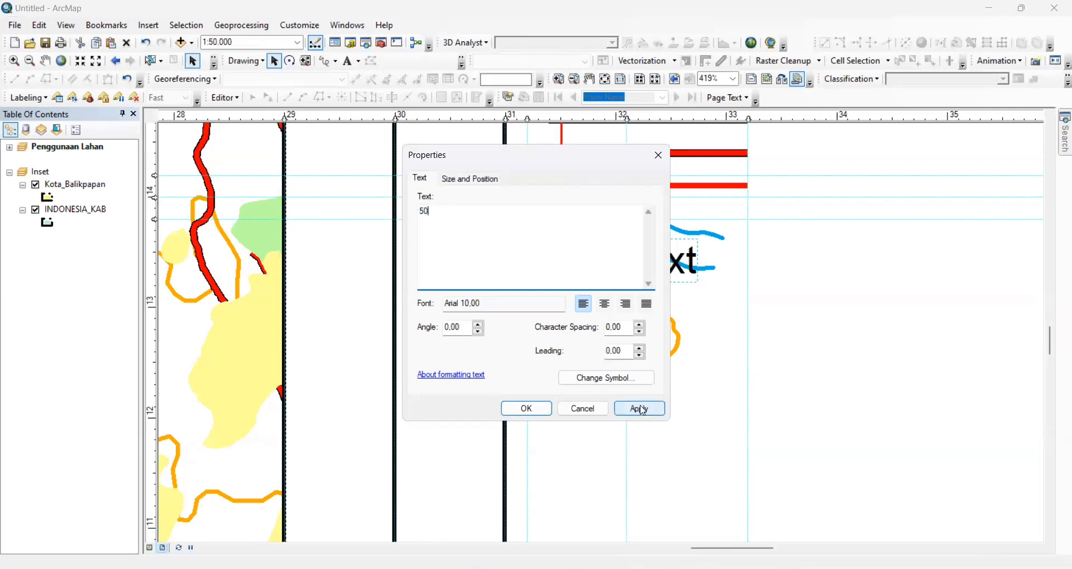
click(606, 378)
click(670, 260)
text(ti)
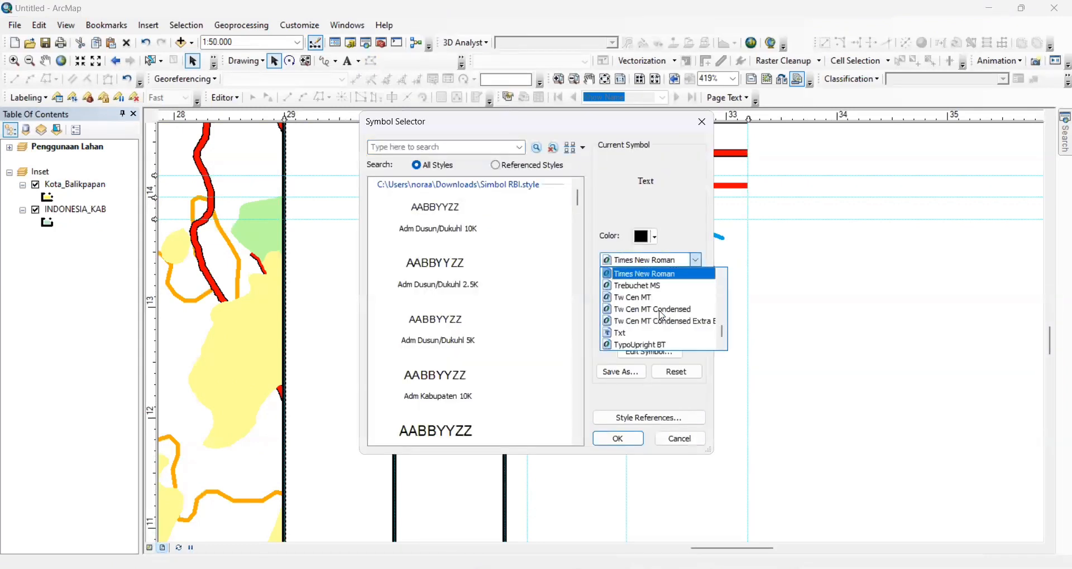
key(Return)
click(678, 283)
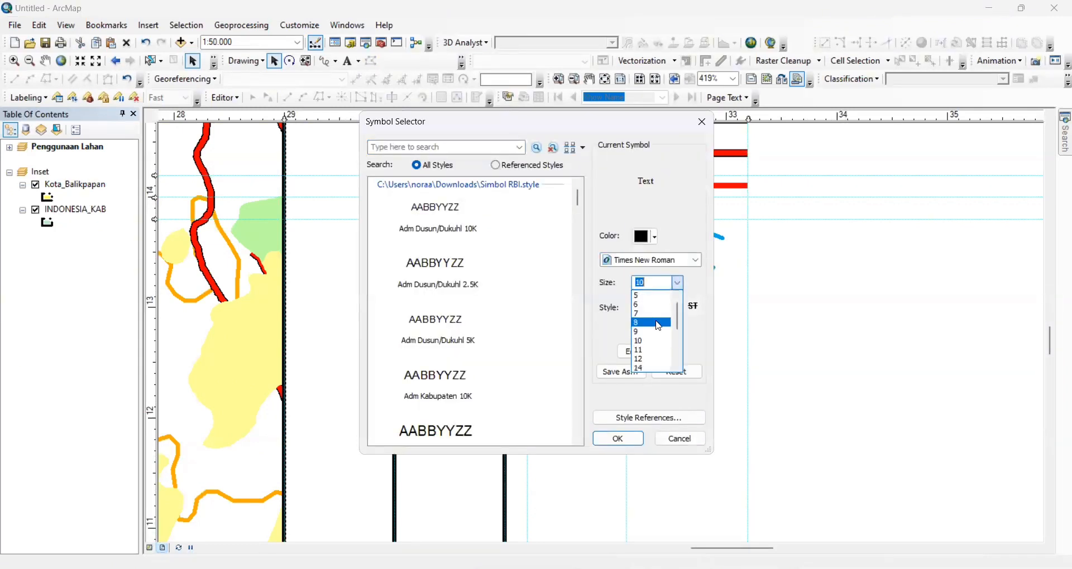
click(650, 325)
click(618, 439)
click(640, 411)
click(544, 408)
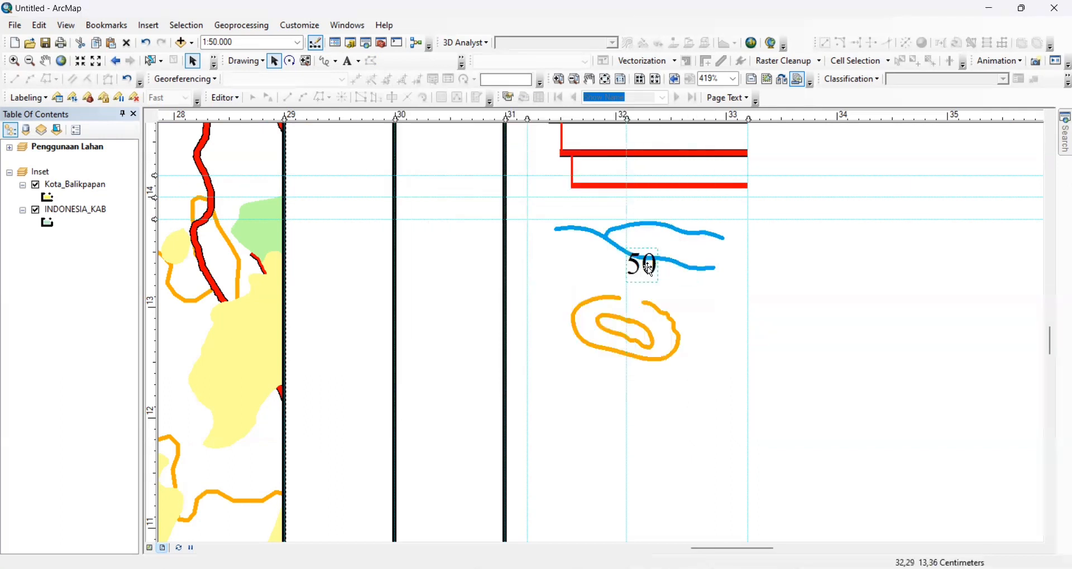
Step: Reduce the 50 label to size 6 and centre it in the gap at the top of the outer contour line
drag(651, 269, 640, 309)
scroll(640, 310, up, 2)
scroll(640, 309, up, 1)
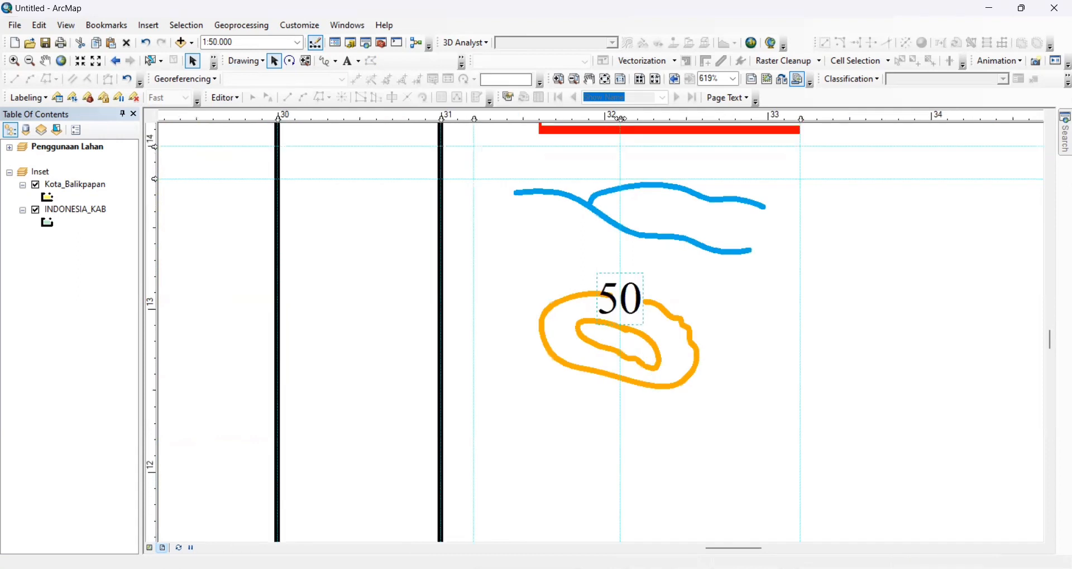
double_click(623, 307)
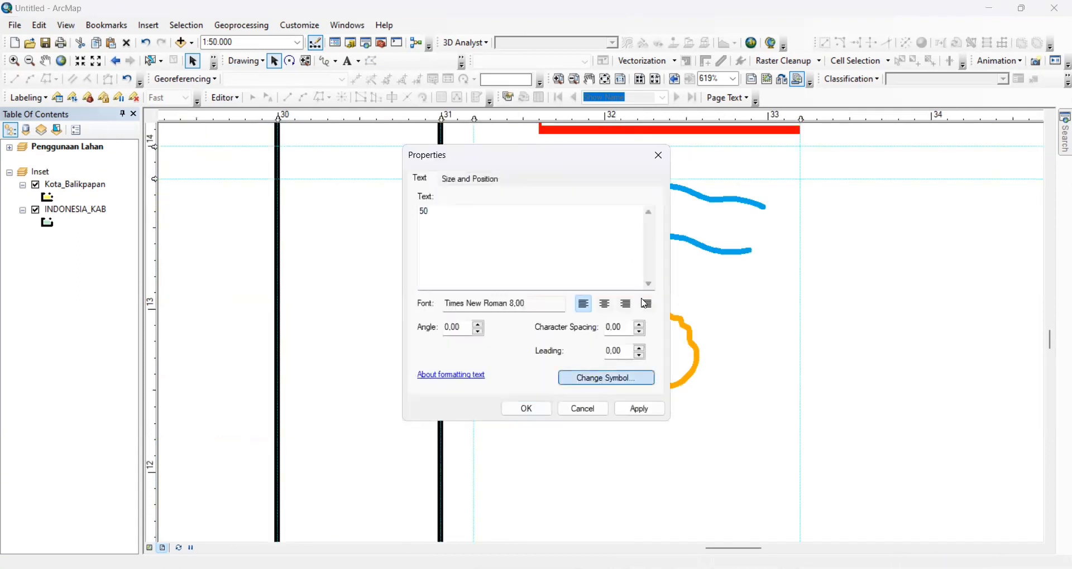
click(608, 375)
click(677, 283)
click(657, 306)
click(619, 438)
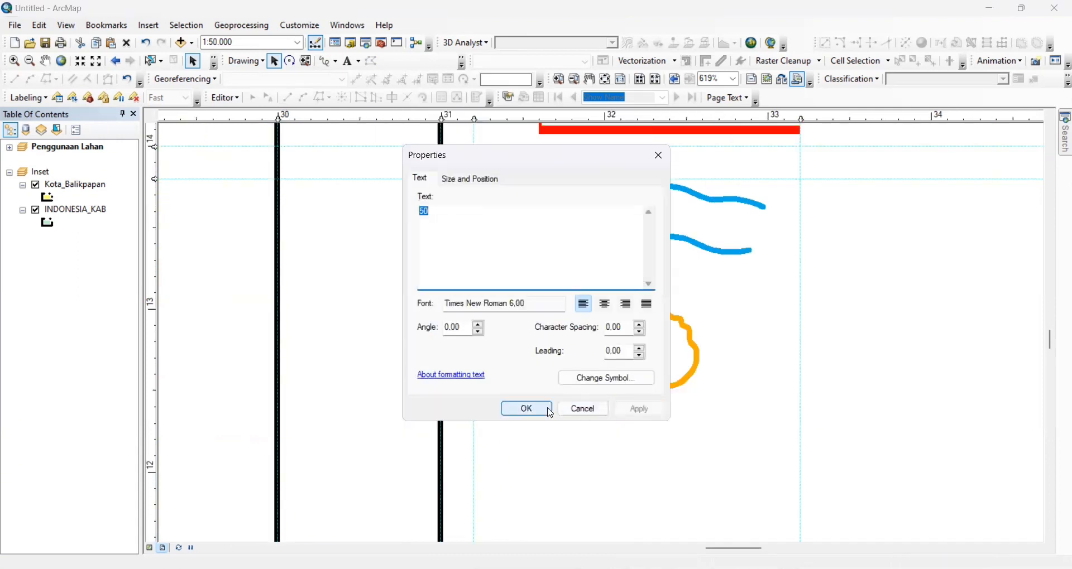
click(518, 408)
drag(616, 316, 629, 302)
Step: Shift the land-use patches' right guide outward about 0.1 cm and enlarge the green patch to about 1.1 by 0.7 cm
right_click(720, 301)
click(737, 308)
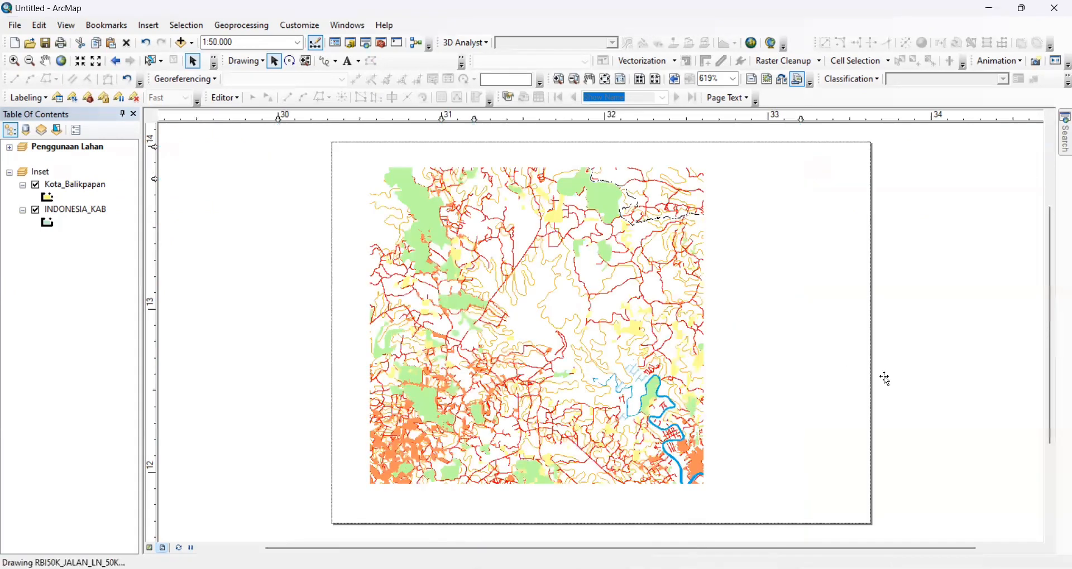
click(868, 375)
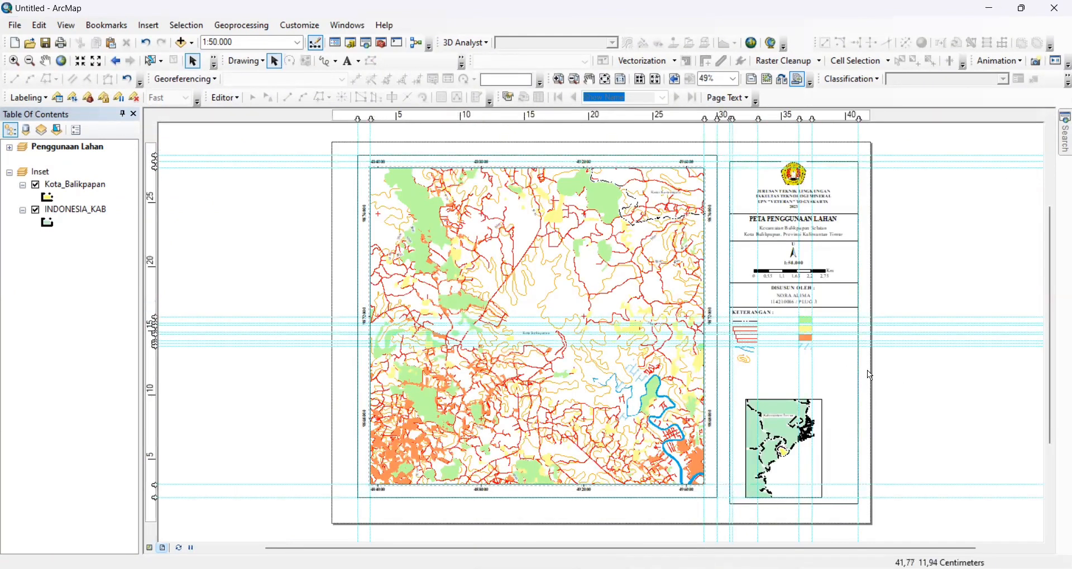
right_click(871, 361)
scroll(848, 375, up, 2)
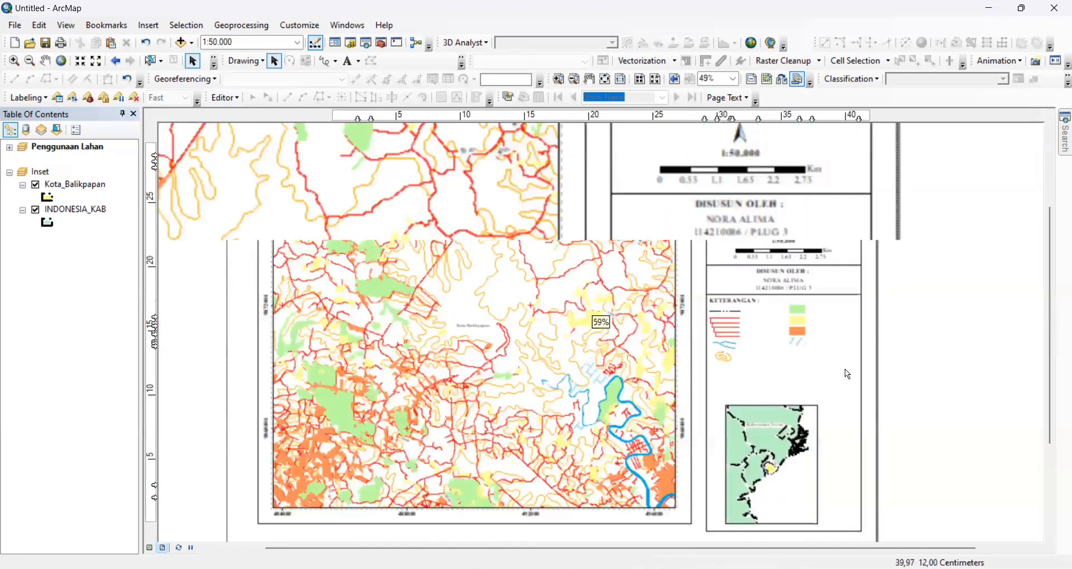
scroll(849, 375, up, 5)
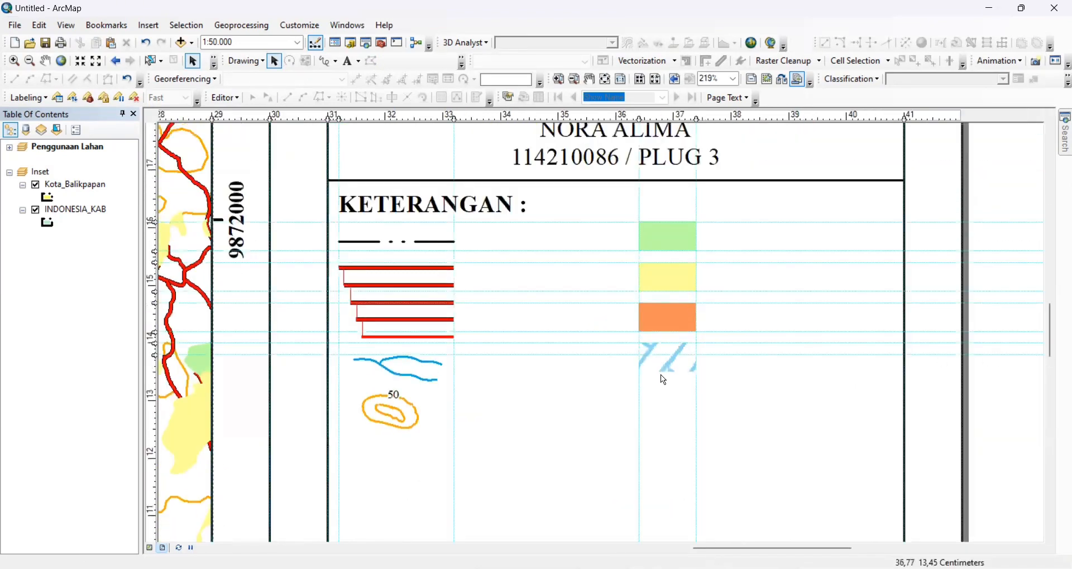
click(666, 369)
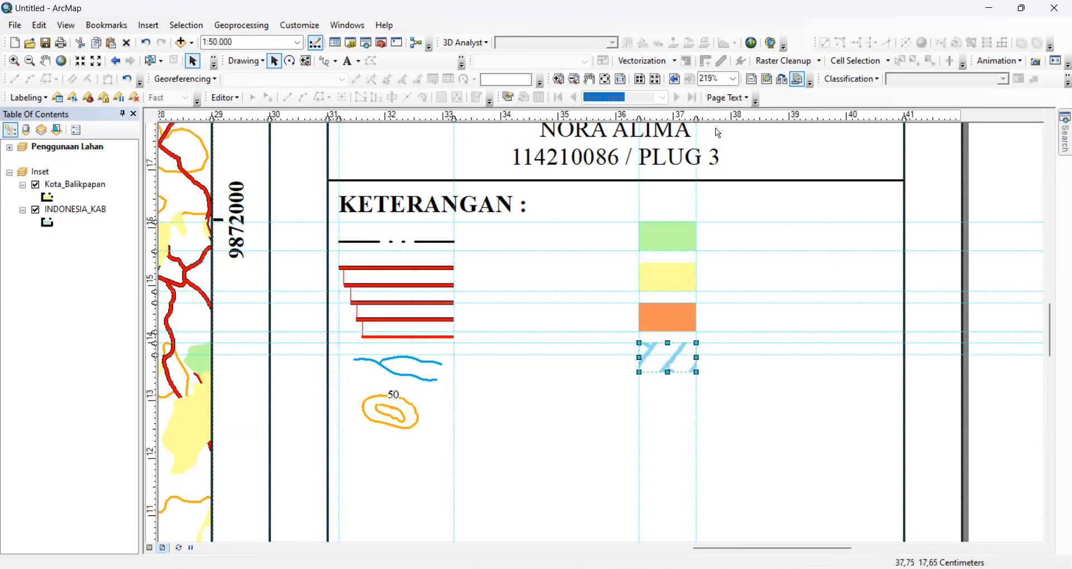
drag(697, 118, 703, 118)
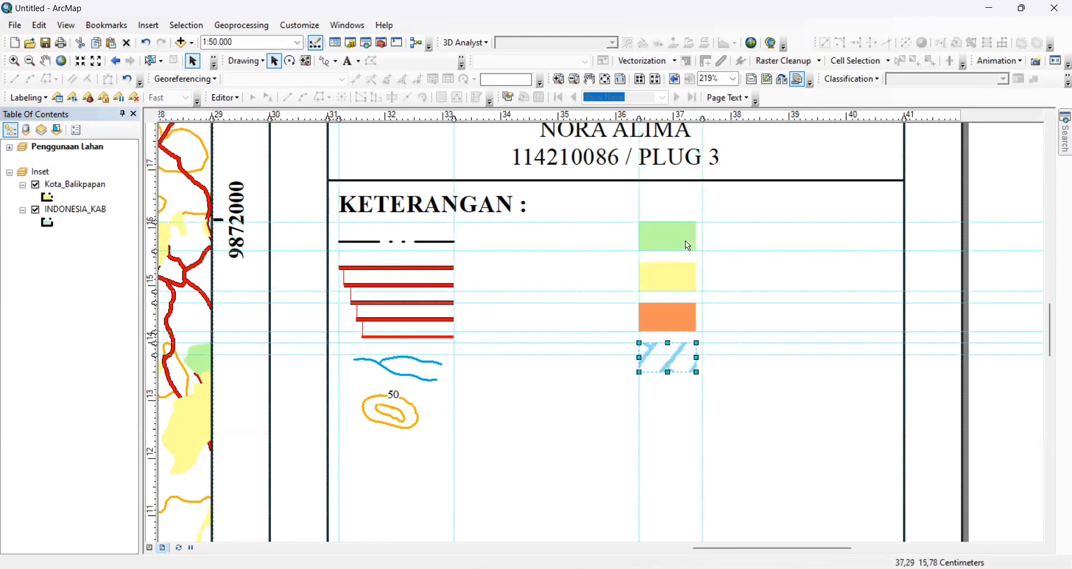
mouse_move(157, 252)
mouse_down()
mouse_move(156, 268)
mouse_move(155, 252)
mouse_up()
click(677, 244)
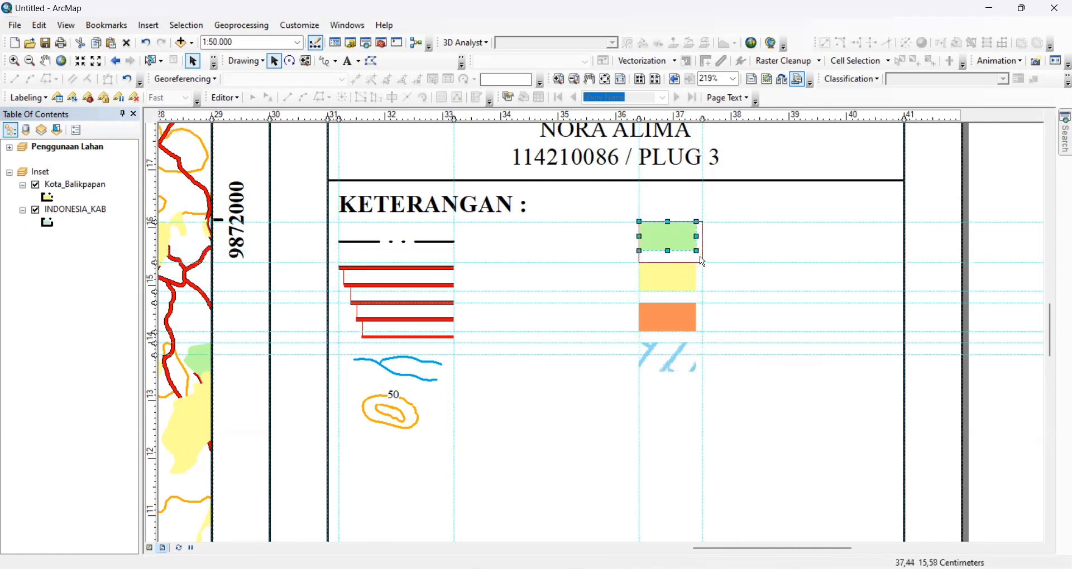
Step: Move the yellow patch down to leave a gap of about 0.2 cm below the green patch, and remove the old horizontal guides beneath it
click(678, 281)
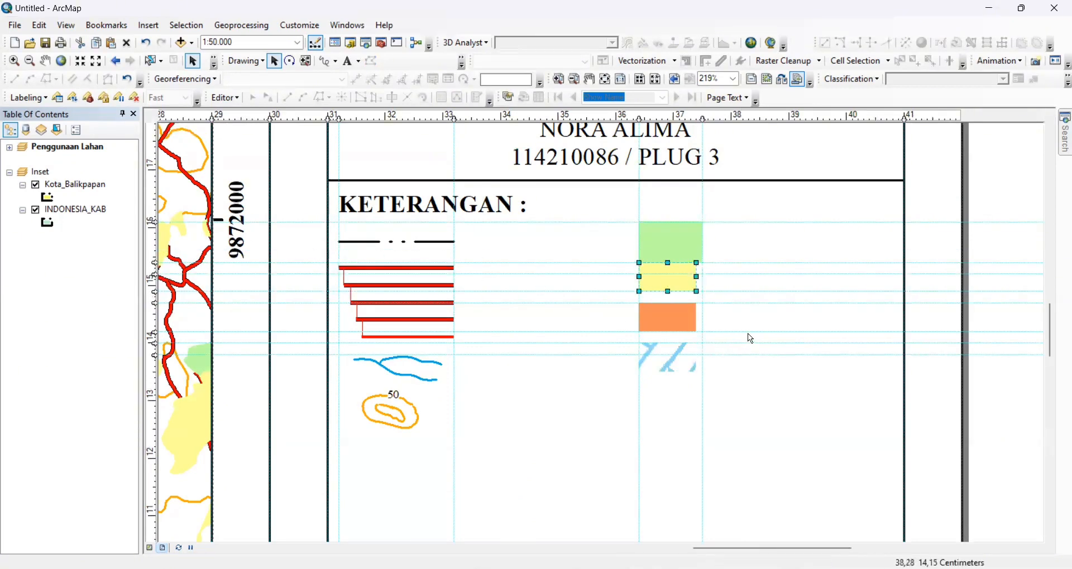
drag(660, 282, 661, 294)
drag(156, 291, 166, 303)
drag(154, 332, 166, 356)
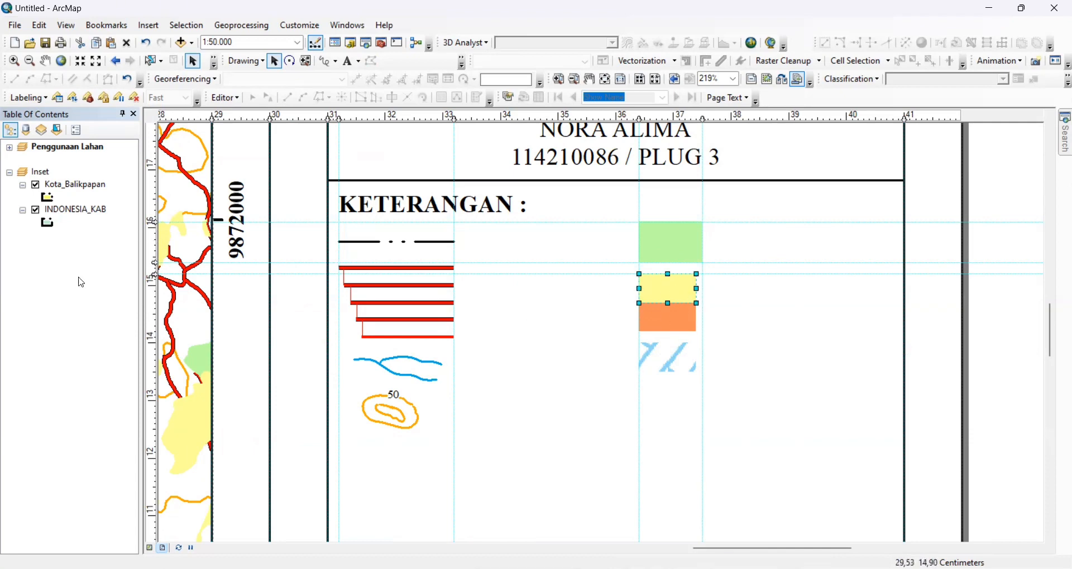
Step: Enlarge the yellow patch to about 1.1 by 0.6 cm using a new guide, and add another guide about 0.2 cm below it for the orange patch
click(156, 309)
drag(669, 305, 670, 309)
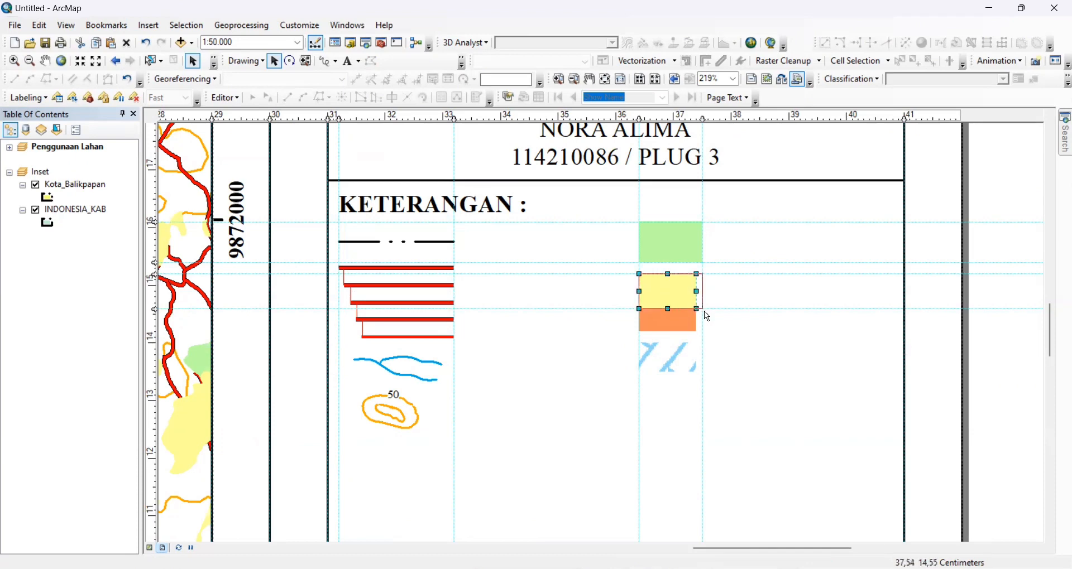
click(155, 321)
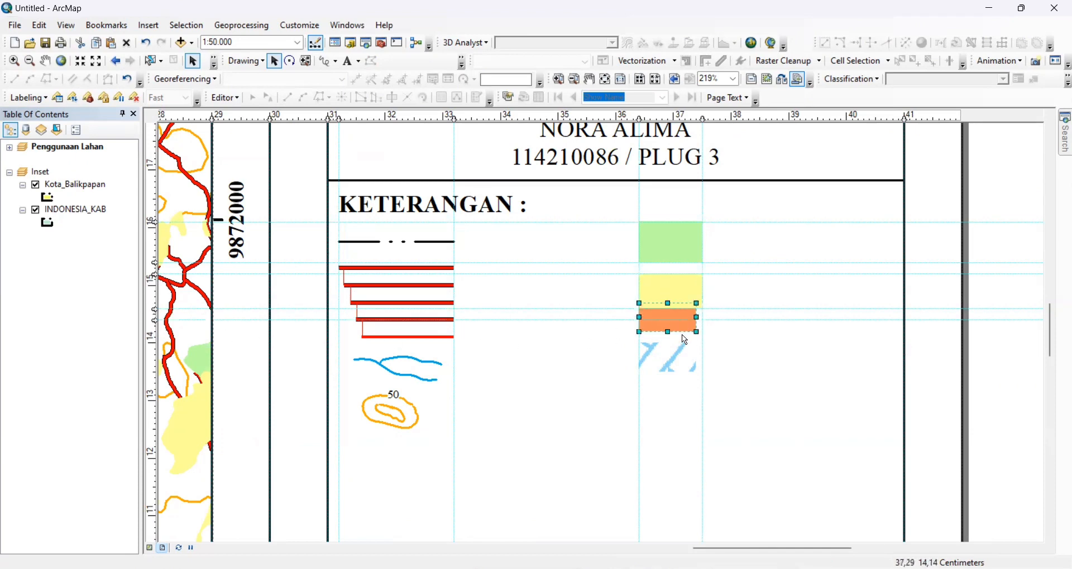
Step: Move the orange patch down to its guide about 0.2 cm below the yellow patch and enlarge it to about 1.1 by 0.7 cm
drag(668, 329, 663, 346)
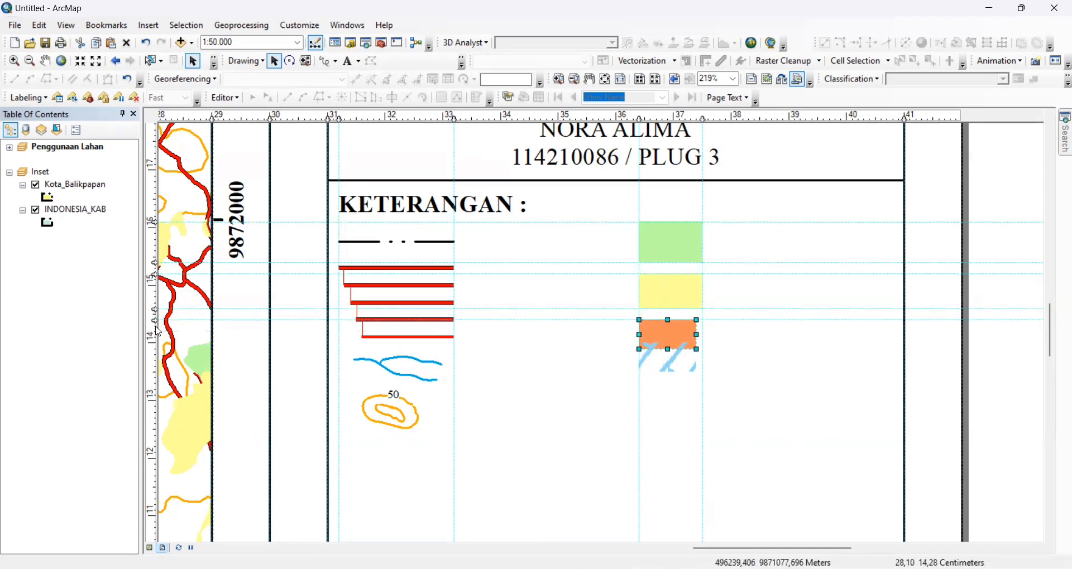
click(156, 360)
drag(668, 350, 667, 361)
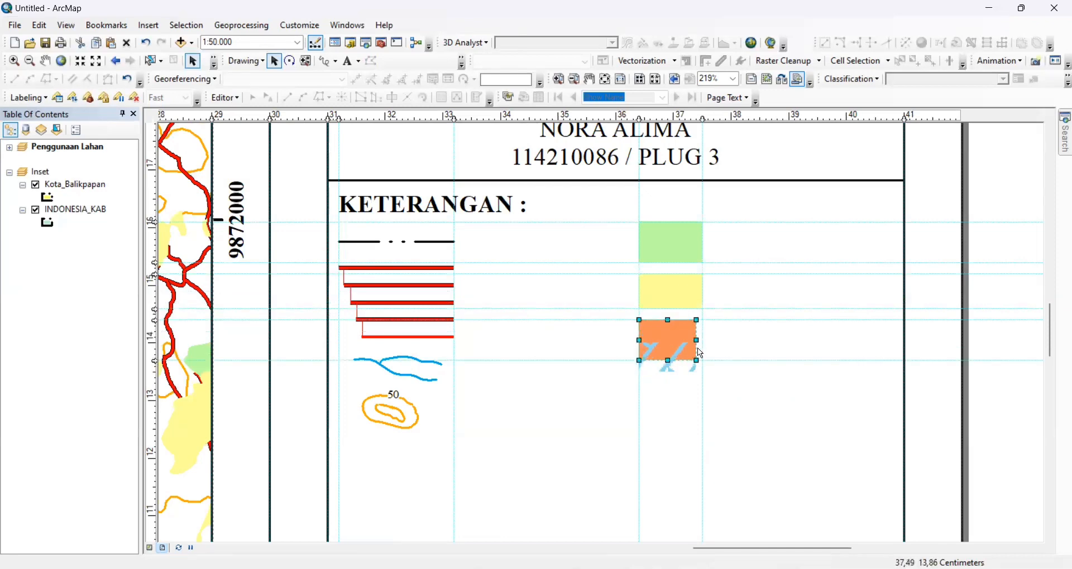
Step: Place the blue hatched patch about 0.2 cm below the orange patch and enlarge it to about 1.1 by 0.7 cm between guides
click(670, 369)
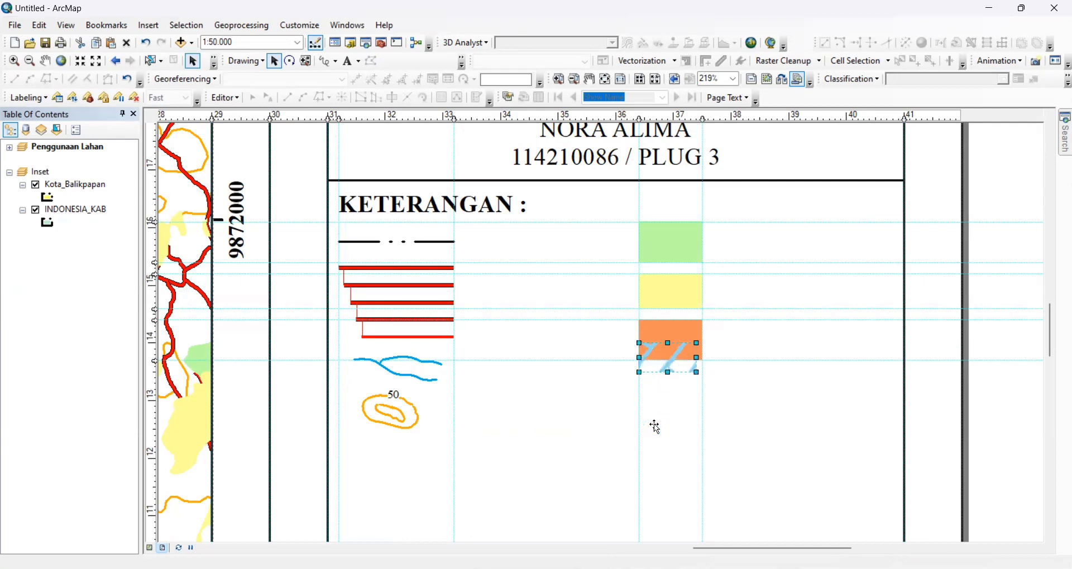
drag(657, 428, 649, 368)
drag(698, 403, 706, 410)
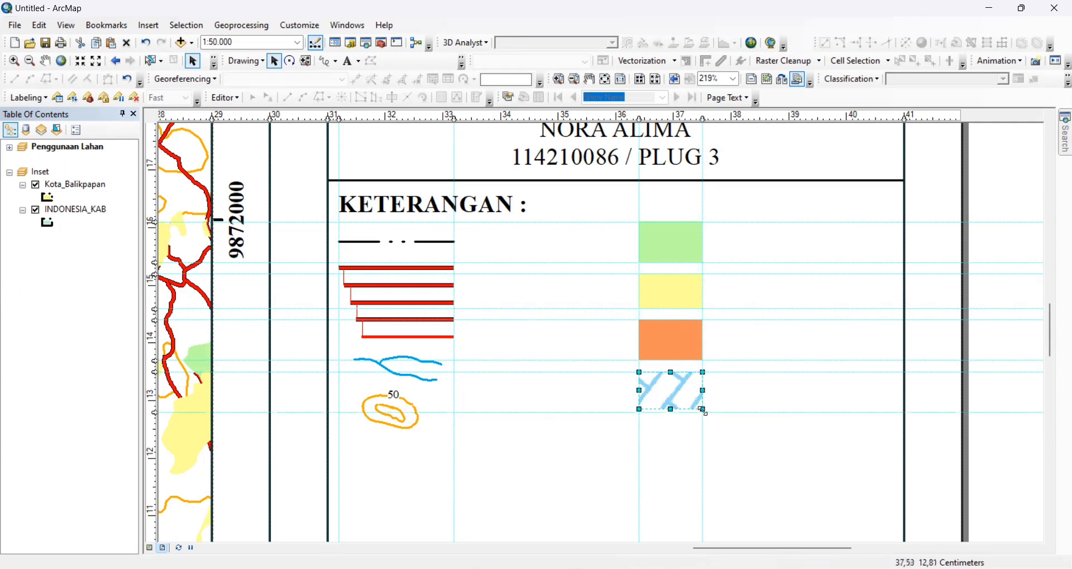
drag(706, 410, 704, 415)
click(743, 398)
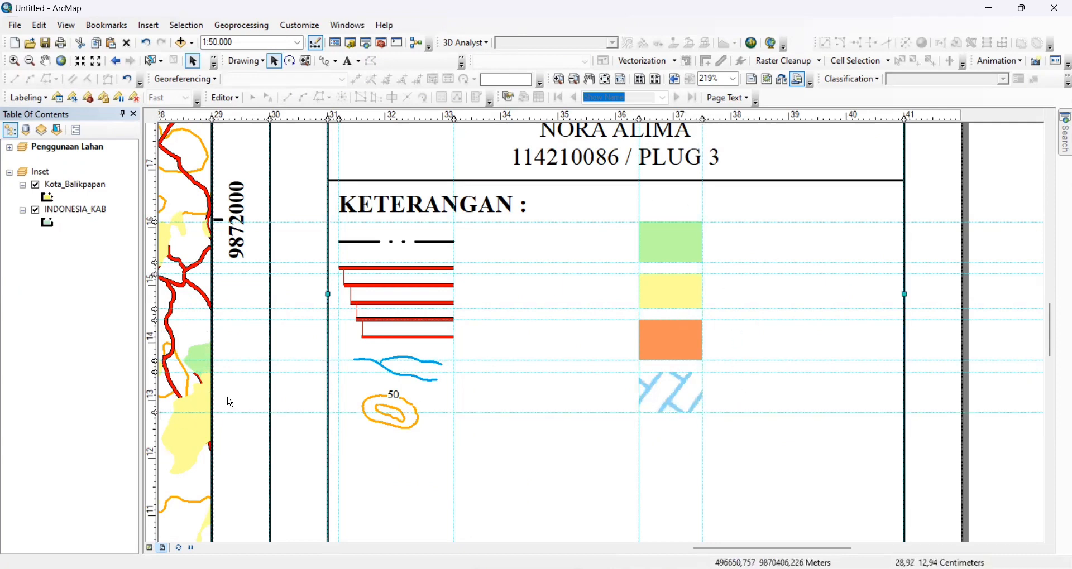
Step: Remove the horizontal guides that cross the legend's land-use patches
drag(154, 412, 159, 389)
drag(154, 372, 251, 290)
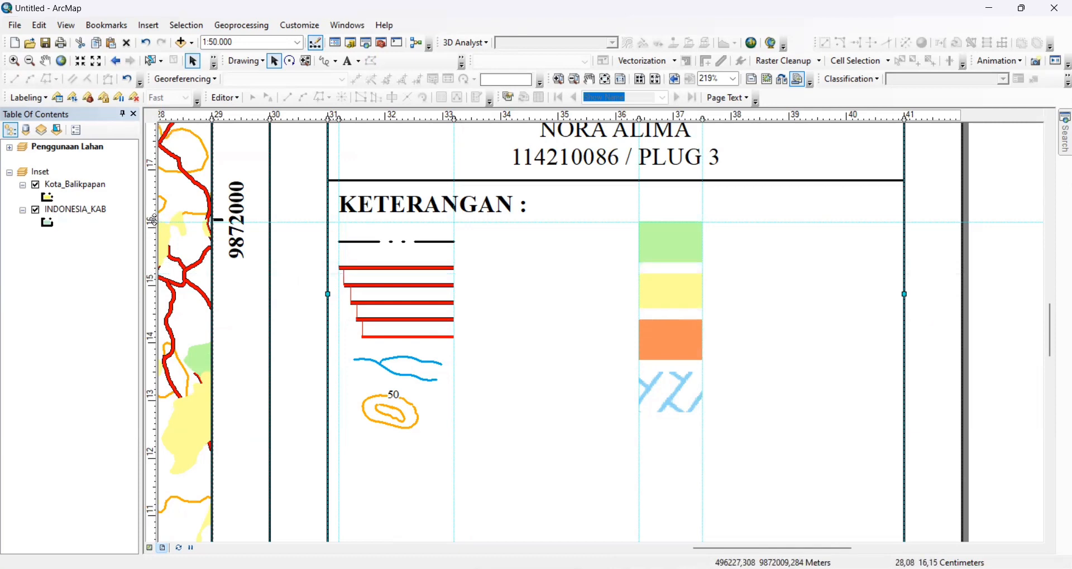
drag(155, 222, 206, 202)
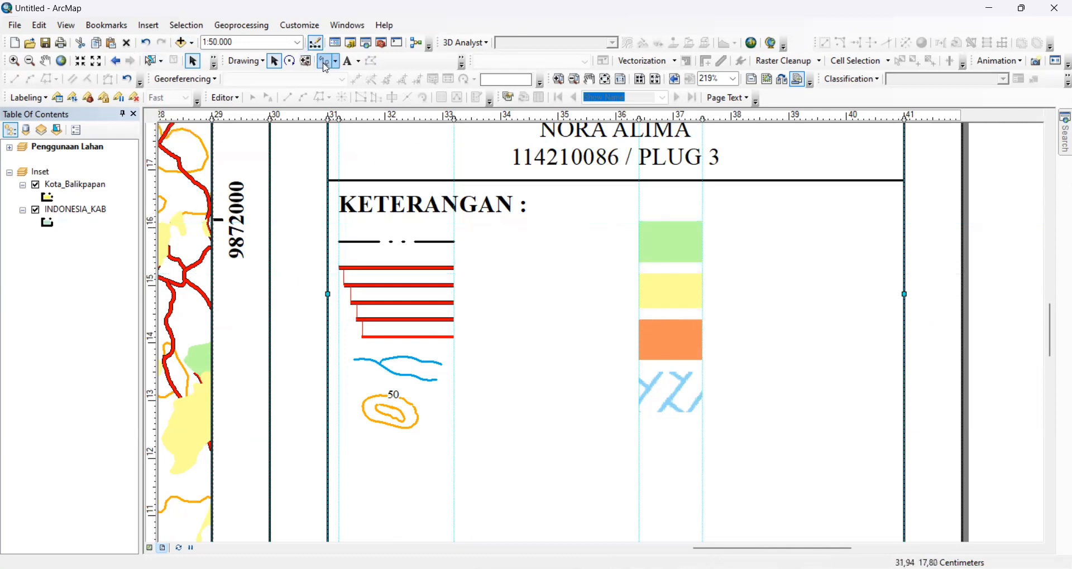
Step: Insert a text label reading "Batas Kota" near the legend's city boundary symbol
click(349, 61)
click(497, 237)
key(Return)
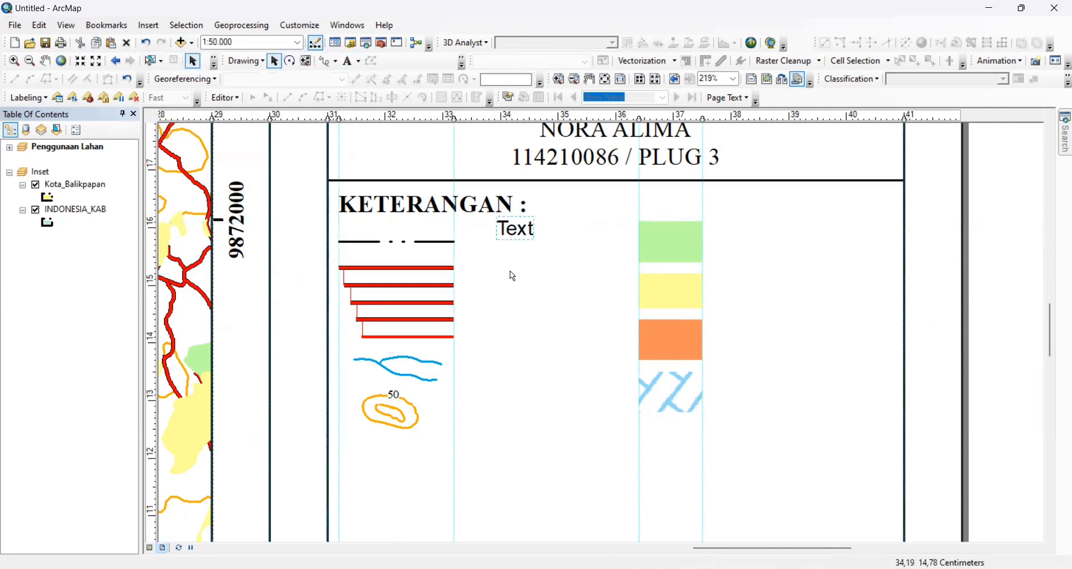
double_click(517, 230)
text(Batas Kota)
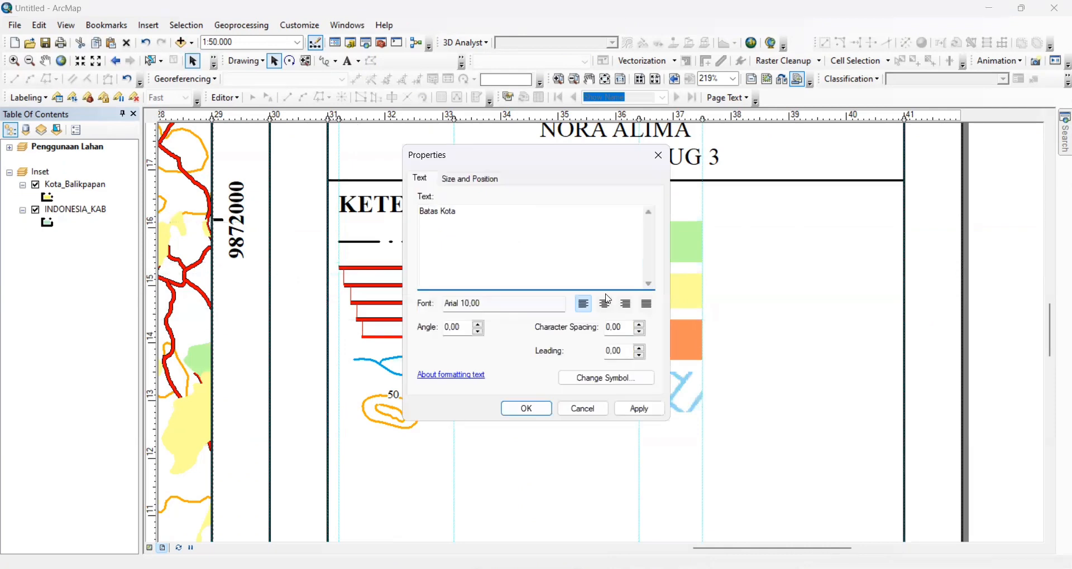
Step: Format the Batas Kota label as Times New Roman size 12 and align it about 0.1 cm beside the boundary line symbol
click(647, 384)
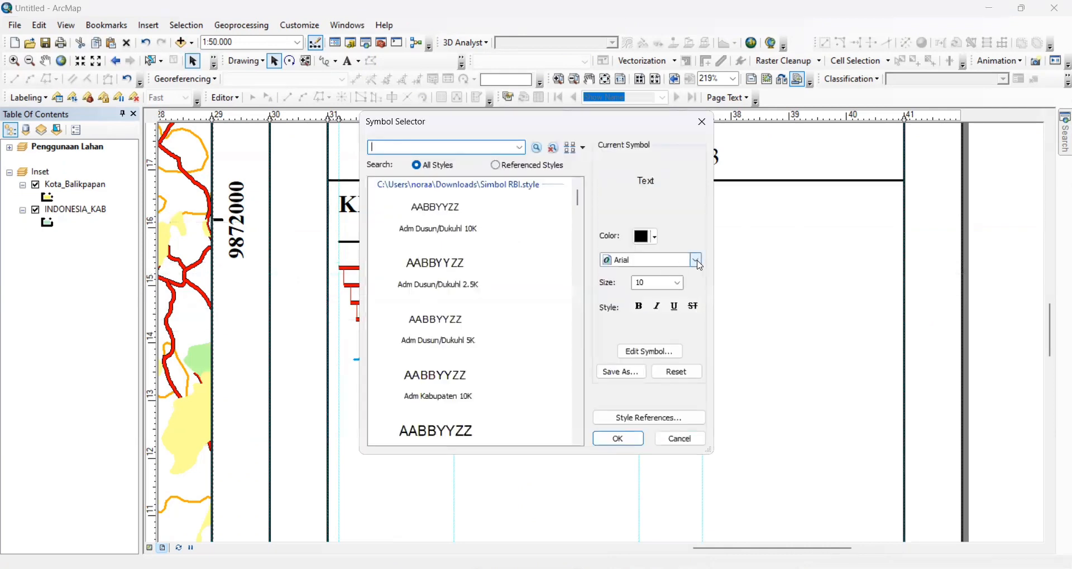
click(698, 261)
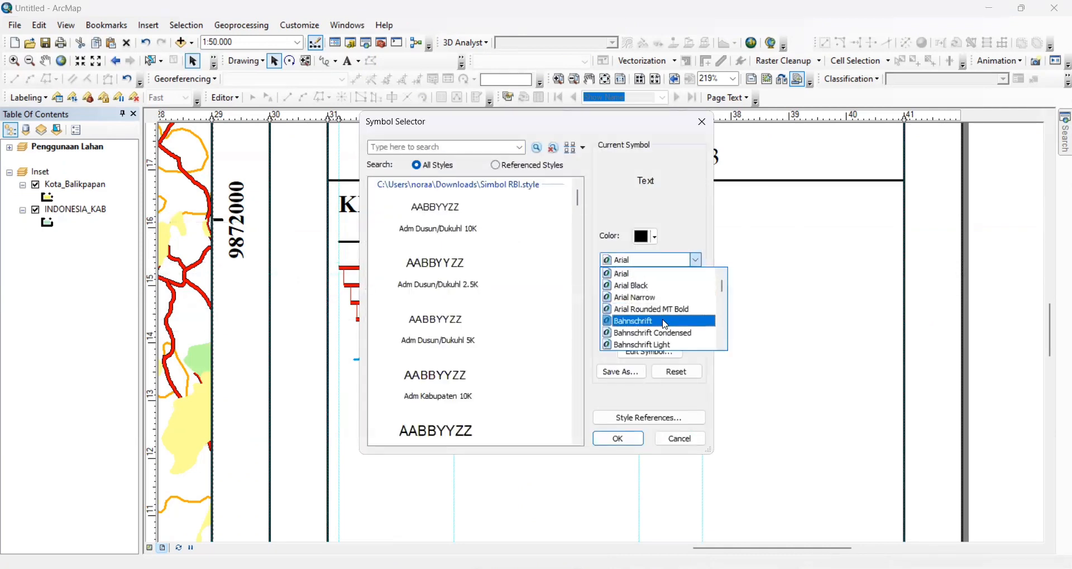
text(tim)
click(678, 274)
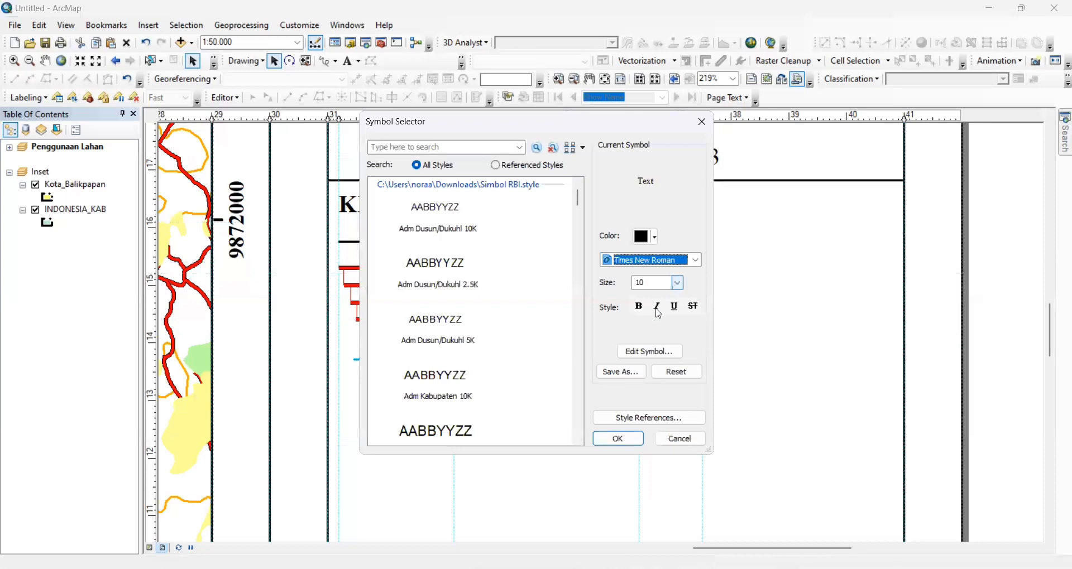
click(678, 283)
click(653, 310)
click(618, 439)
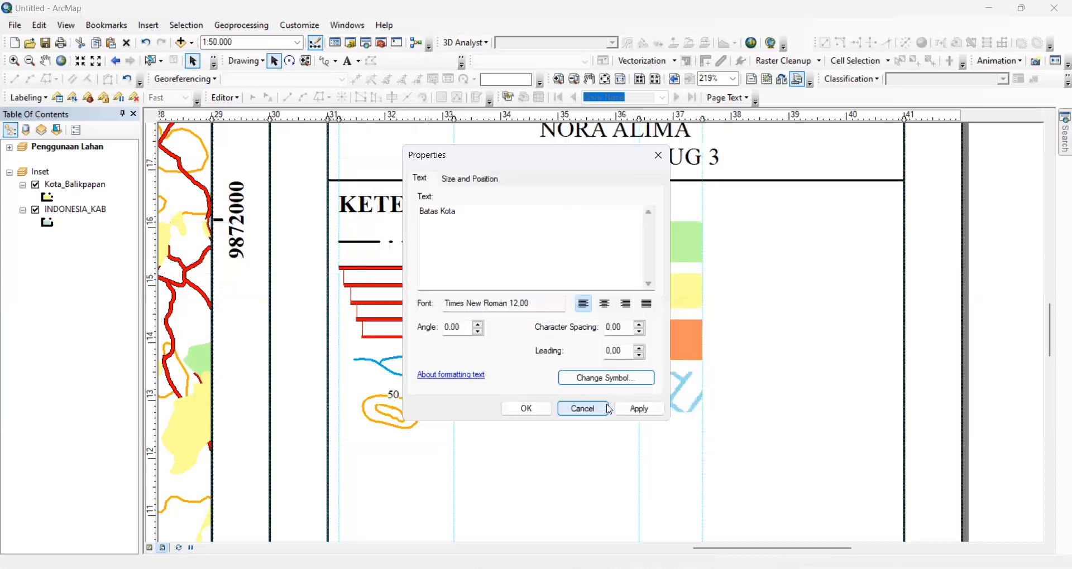
click(527, 410)
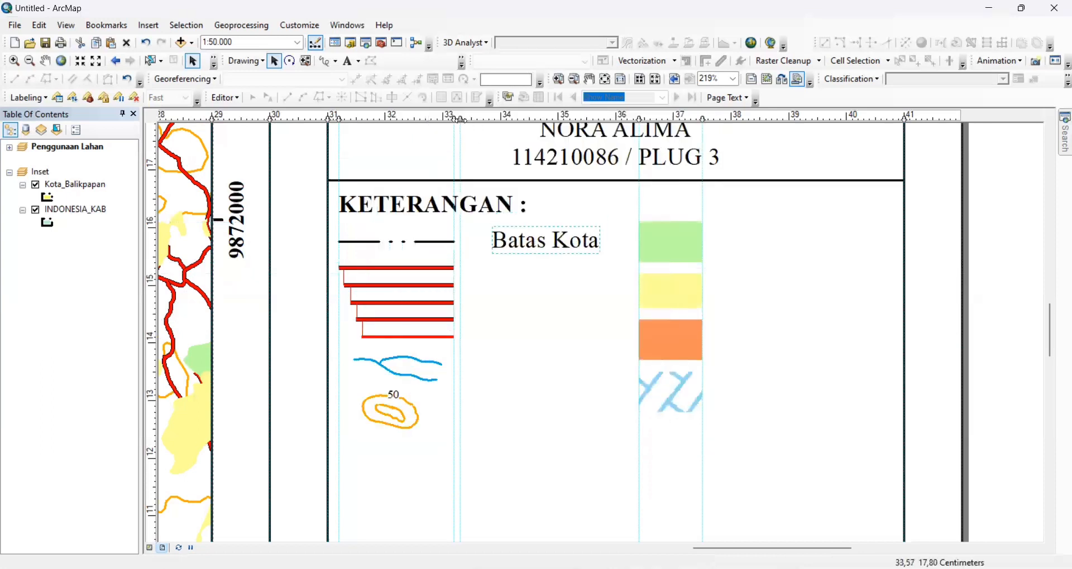
drag(536, 241, 506, 242)
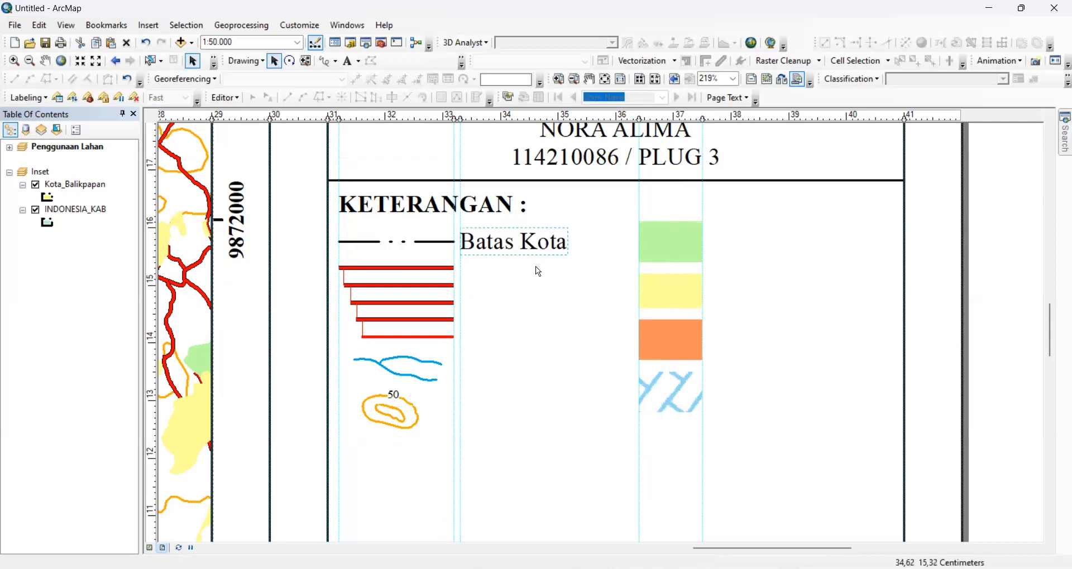
Step: Duplicate the Batas Kota label, align the copy with the first road line, and change its text to "Jalan Arteri"
key(ctrl+c)
key(ctrl+v)
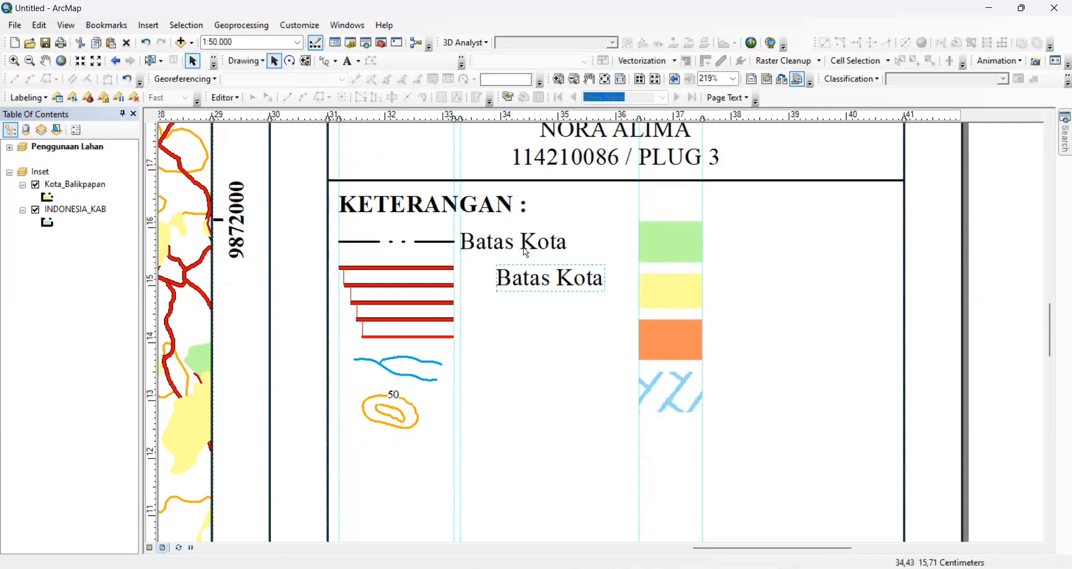
drag(550, 279, 507, 269)
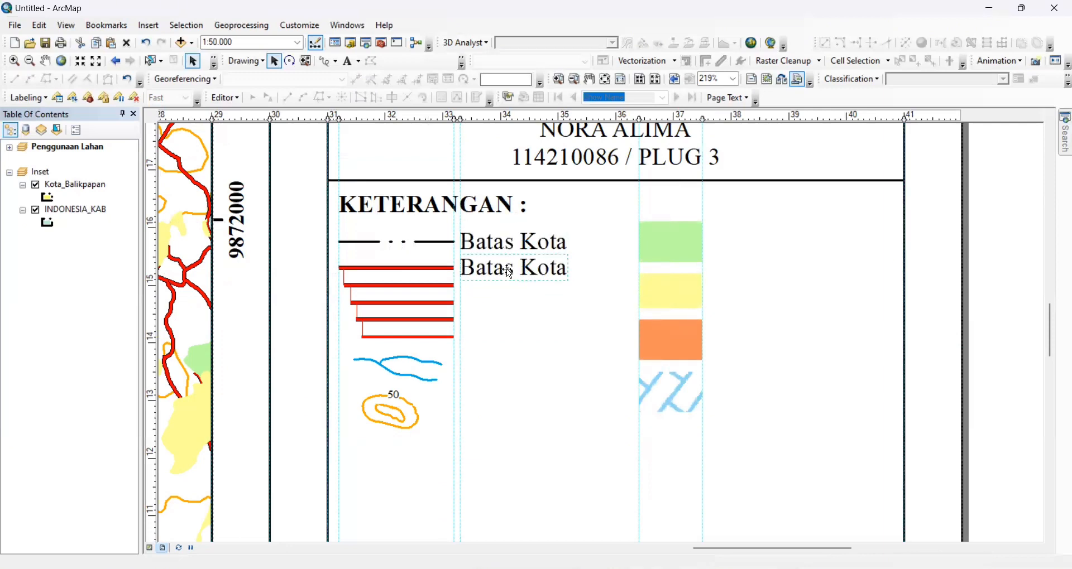
double_click(509, 272)
text(Jalan Arteri)
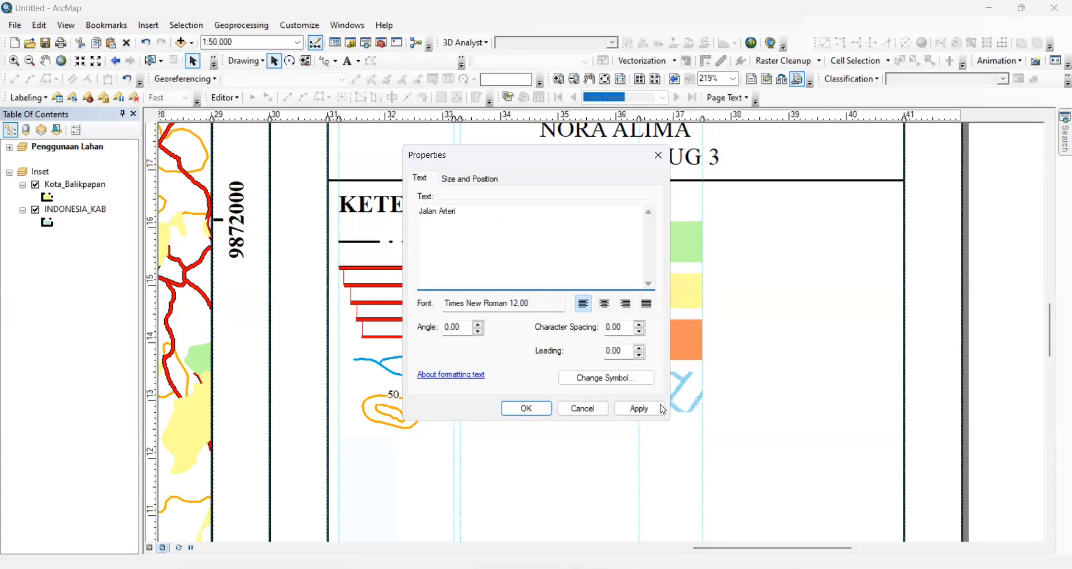
click(640, 409)
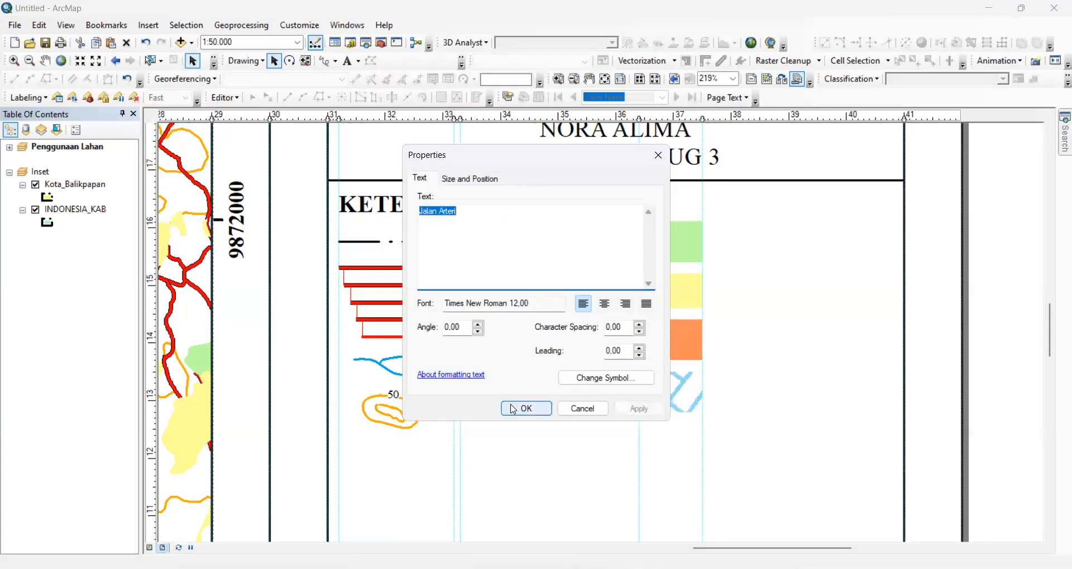
Step: Duplicate the Jalan Arteri label, align the copy with the second road line, and change its text to "Jalan Kolektor"
key(ctrl+c)
key(ctrl+v)
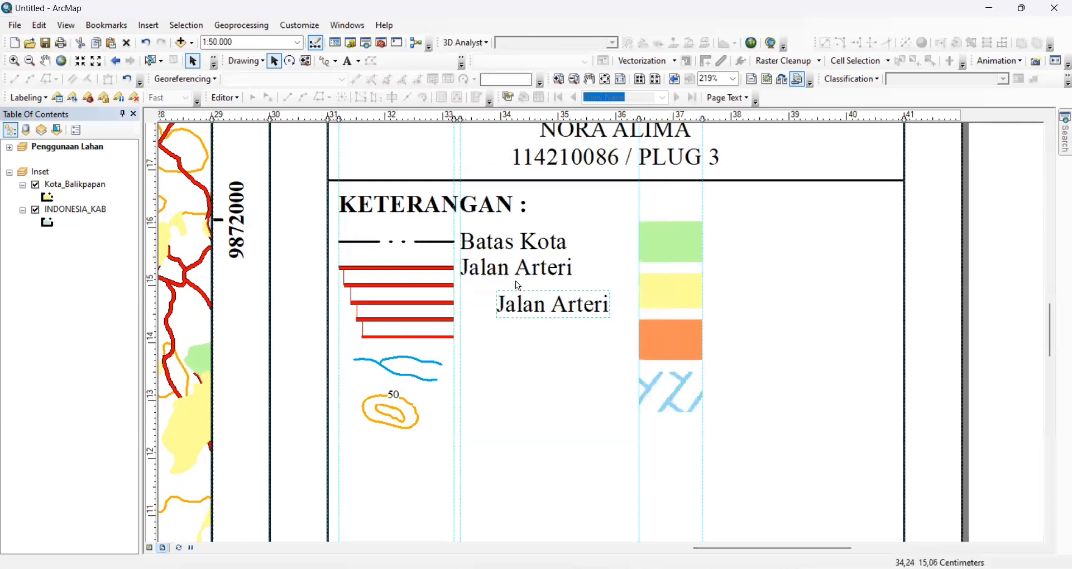
drag(550, 307, 512, 290)
double_click(511, 287)
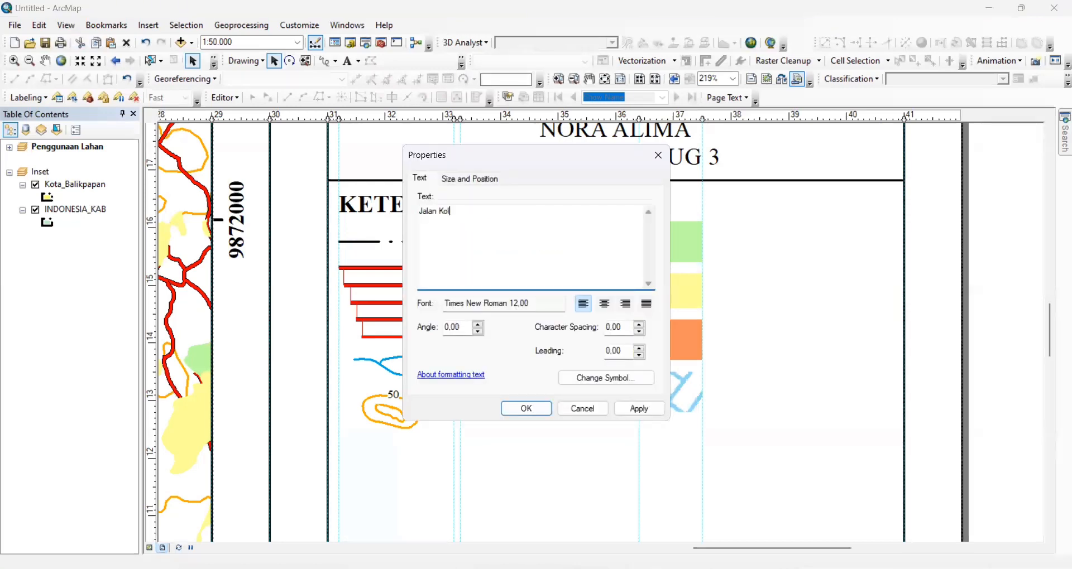
click(628, 410)
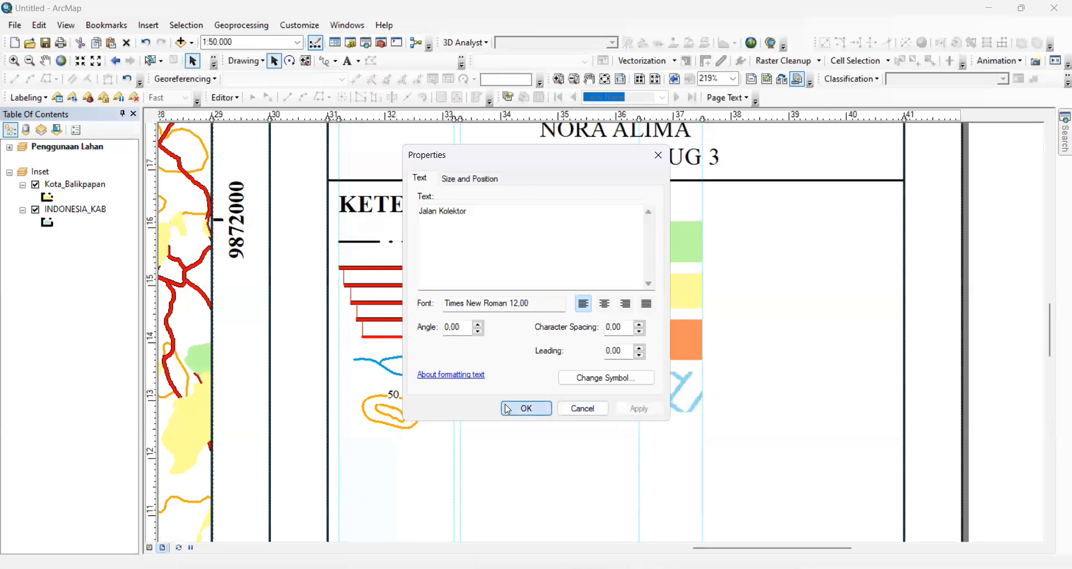
key(Return)
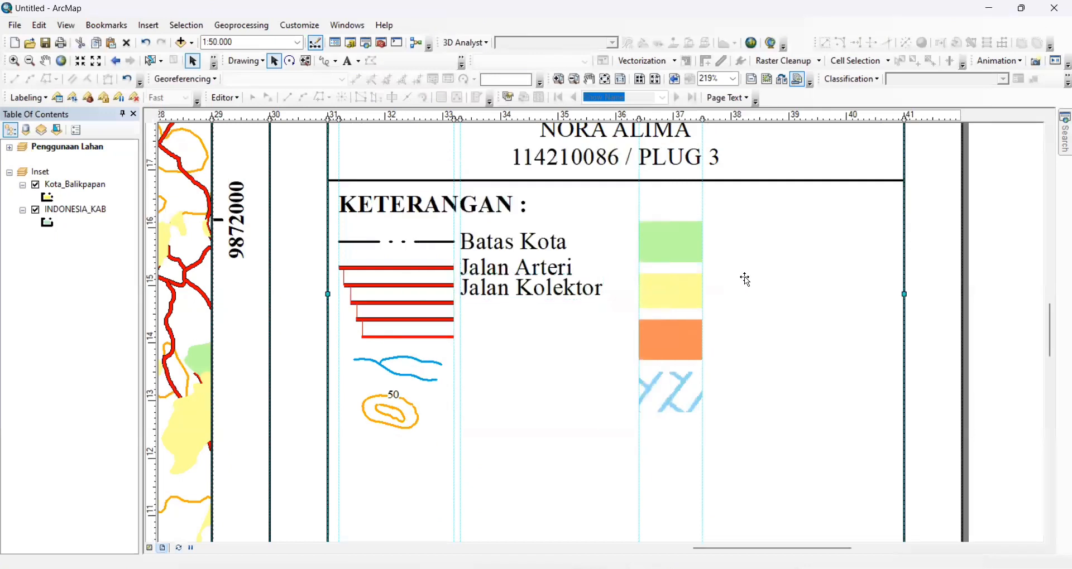
Step: Label the remaining legend symbols Jalan Lain, Jalan Lokal, Pematang, Sungai, Kontur, Kebun, Ladang, Pemukiman and Sawah, each aligned beside its symbol
click(524, 296)
drag(454, 296, 479, 318)
scroll(346, 305, down, 5)
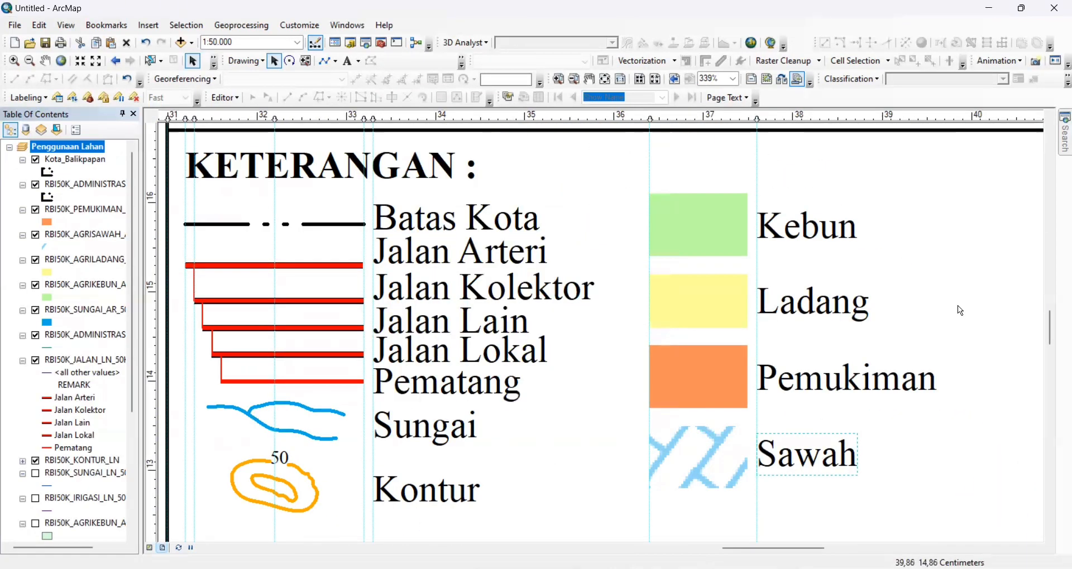
right_click(892, 306)
click(889, 331)
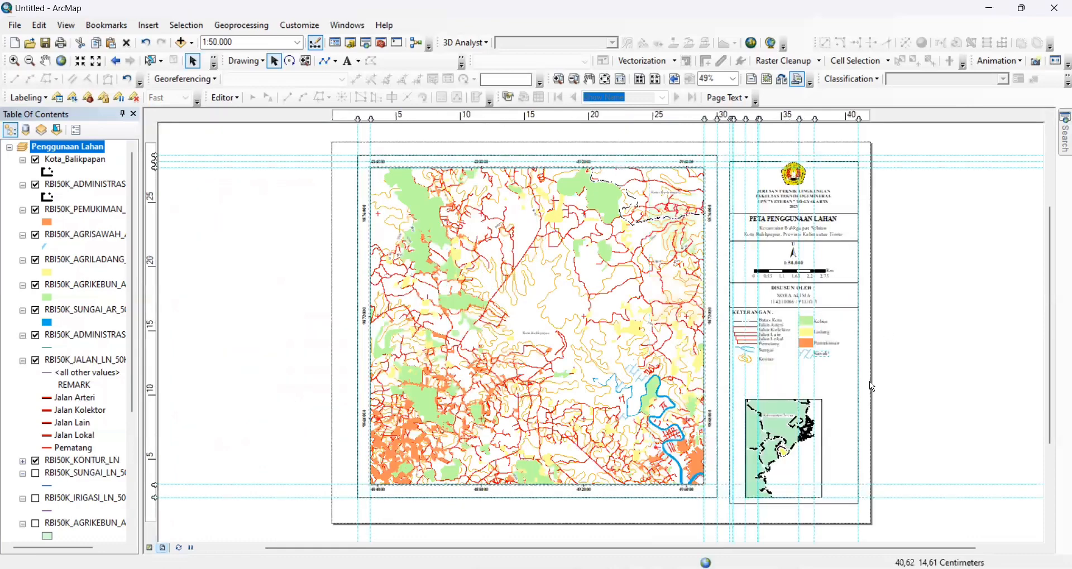
Step: Remove the vertical guides that cross the legend's symbols and labels
scroll(843, 389, down, 5)
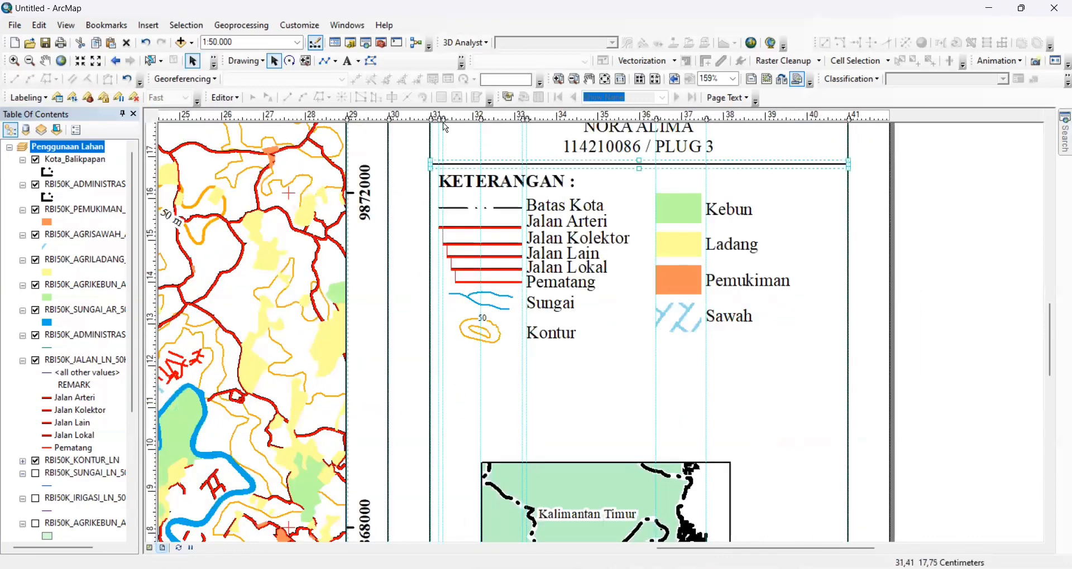
drag(446, 127, 524, 131)
drag(656, 120, 657, 130)
drag(706, 120, 709, 133)
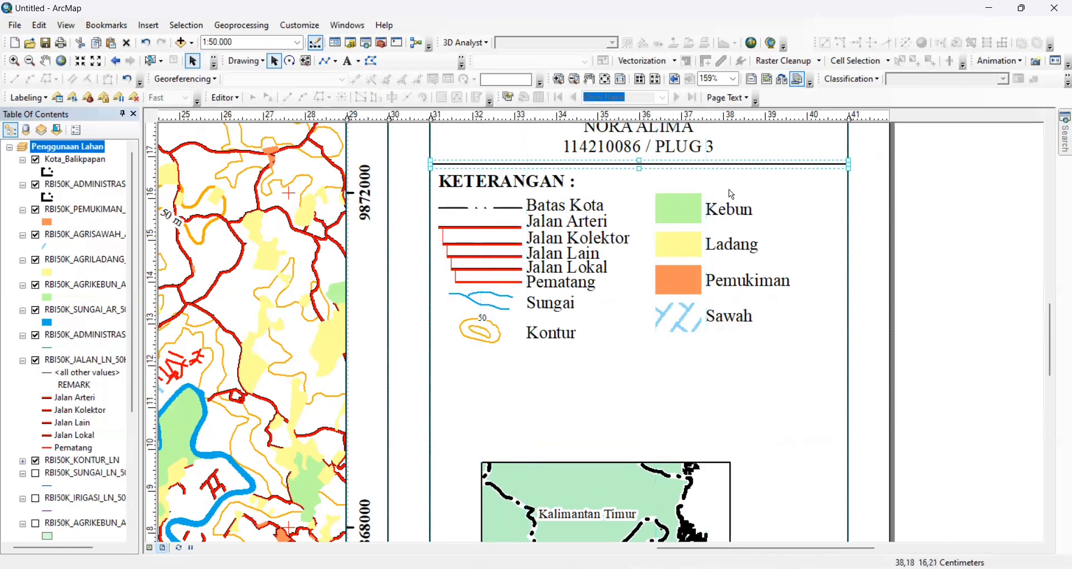
Step: Copy the divider line above KETERANGAN and place the copy just below the legend, spanning the panel's width
click(728, 188)
click(721, 166)
key(ctrl+v)
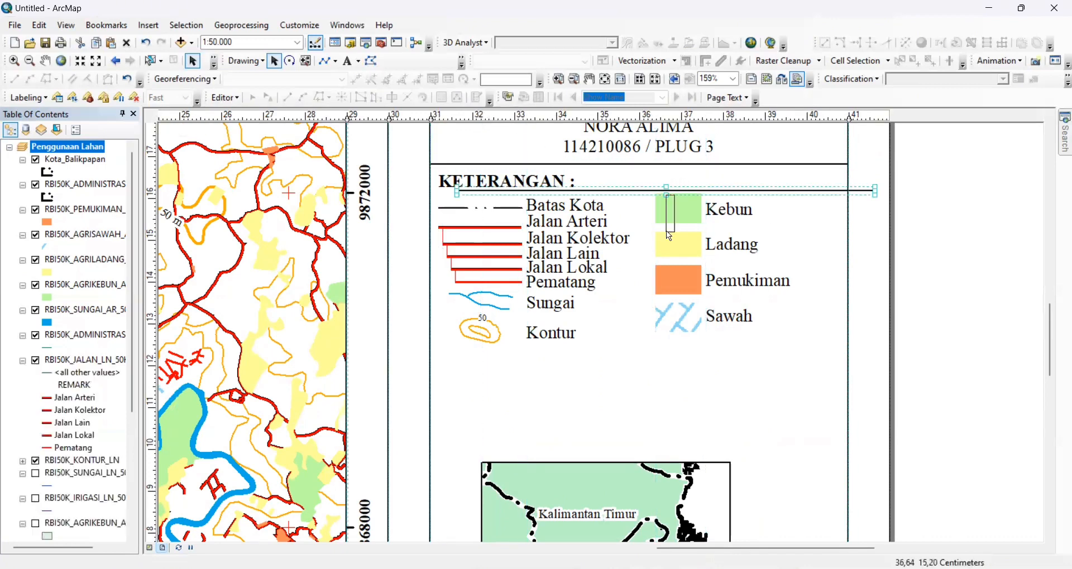
drag(666, 231, 666, 231)
drag(635, 191, 609, 352)
Step: Shorten the Kalimantan Timur inset map to about 3 cm high at the foot of the information panel
scroll(742, 382, down, 2)
scroll(751, 371, up, 3)
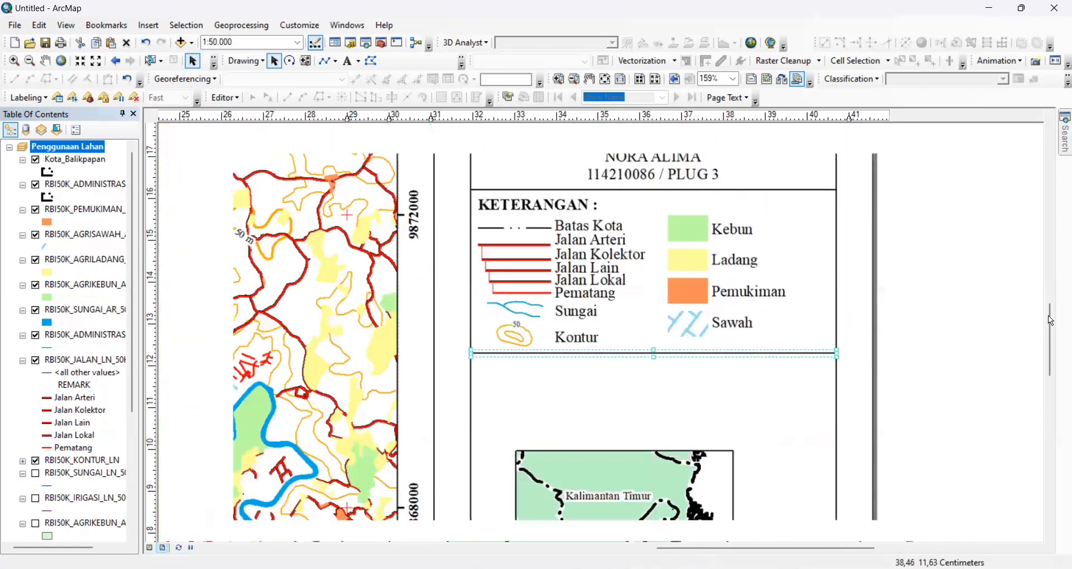
drag(1050, 319, 1050, 362)
click(614, 299)
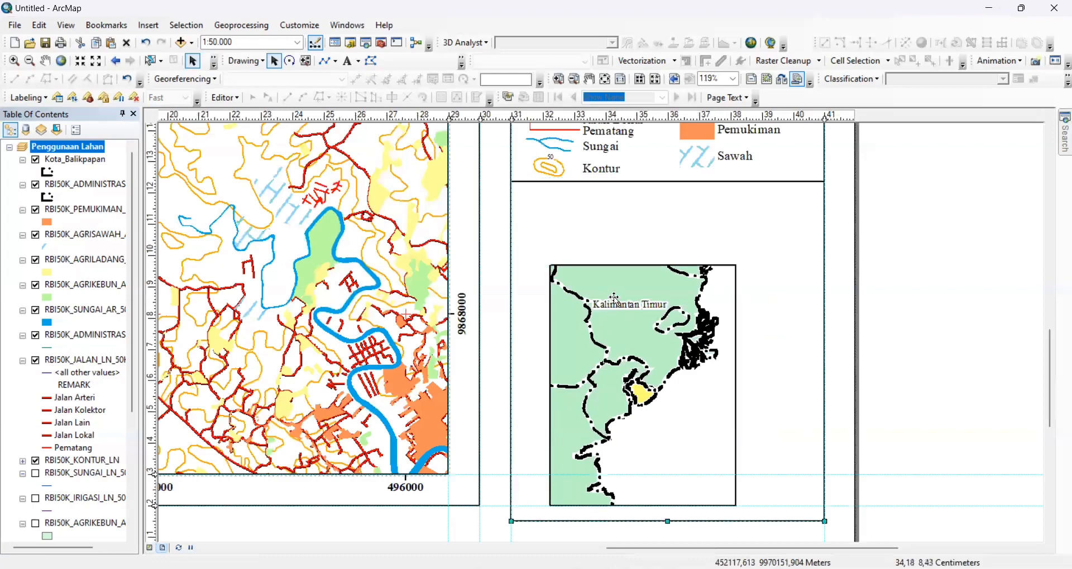
click(614, 298)
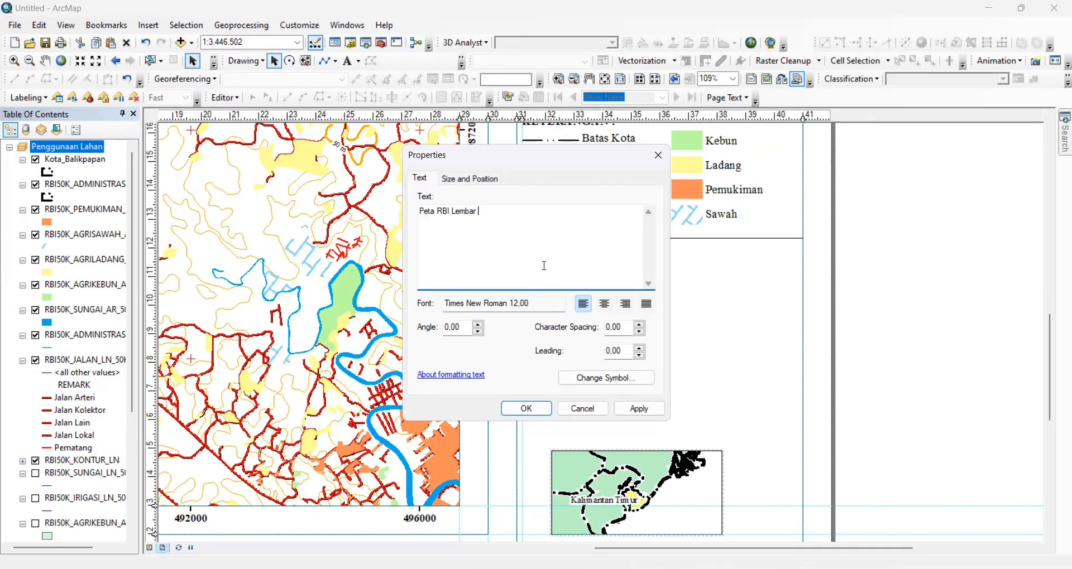
Step: Enter the source "Peta RBI Lembar Balikpapan 1814-6 Skala 1:50.000" and the coordinate system details Transverse Mercator, Universal Transverse Mercator, WGS 1984 and 50 S
key(BackSpace)
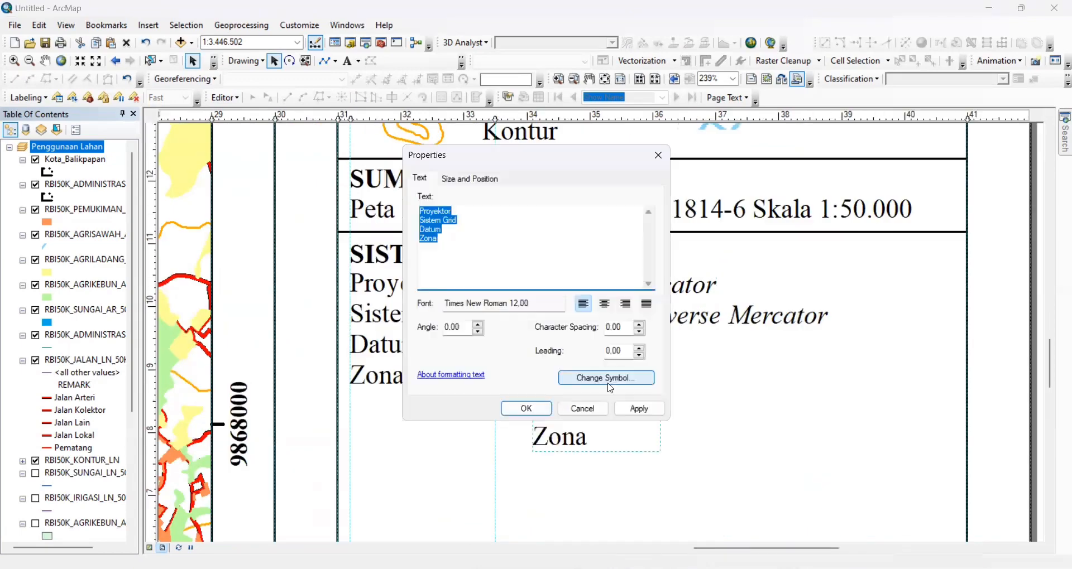
text(50 S)
key(Return)
drag(496, 375, 535, 382)
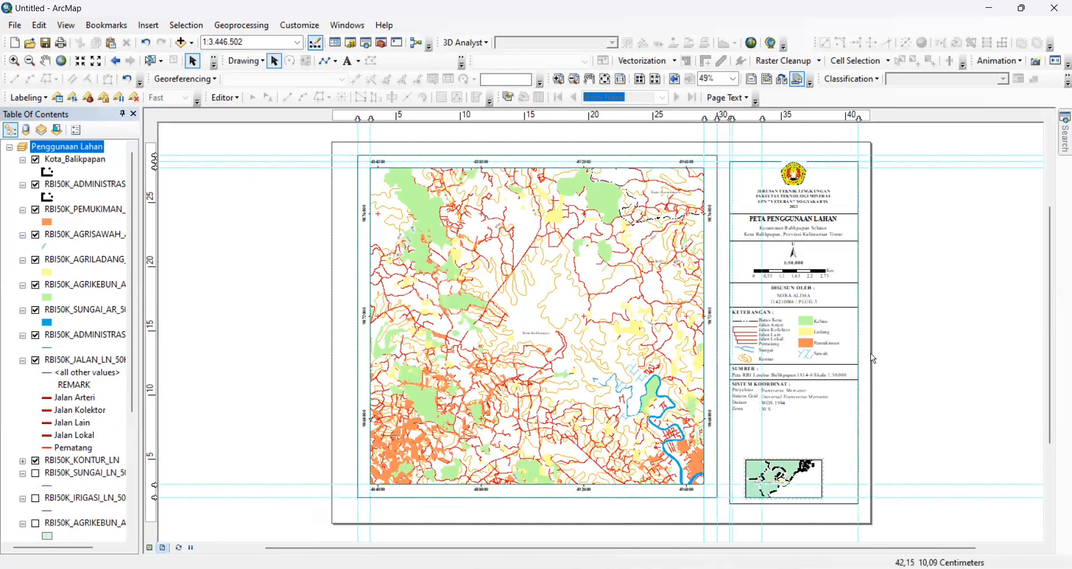
Step: Move the information panel's outer frame up about 0.5 cm to line up with the main map's outer frame
click(854, 182)
drag(854, 181, 854, 175)
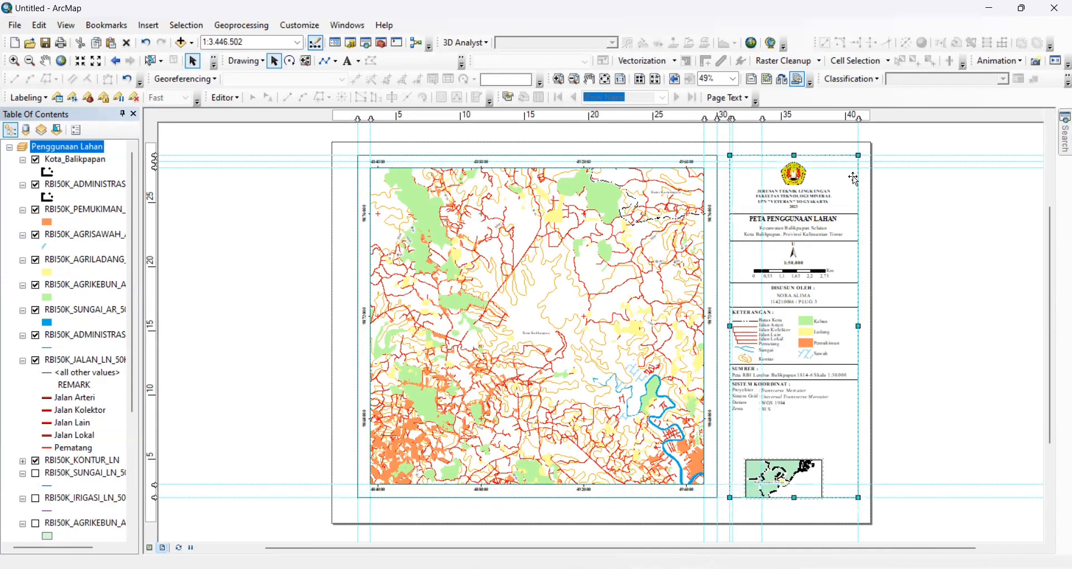
click(883, 226)
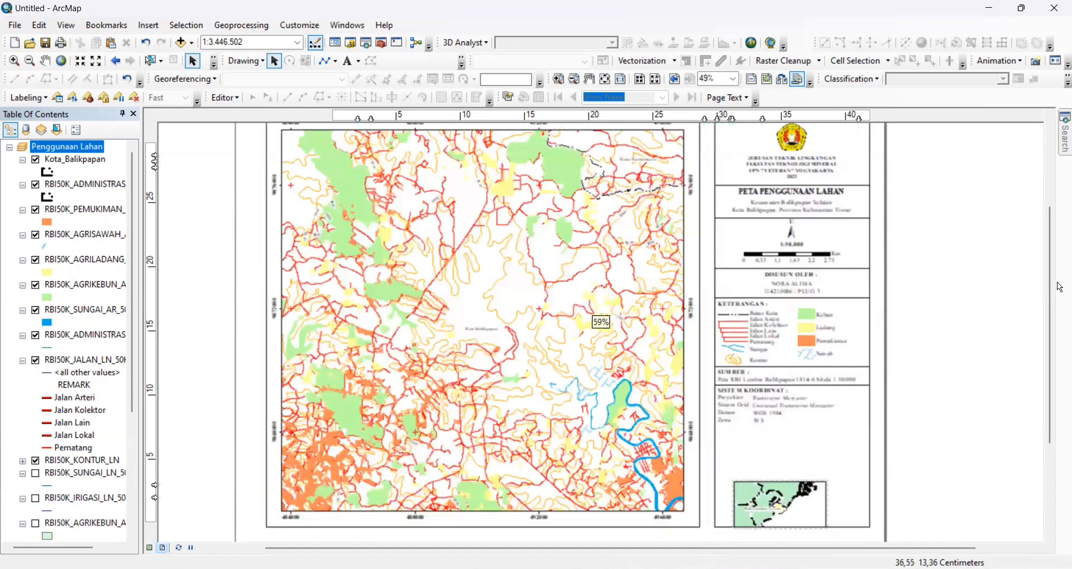
Step: Place a copy of the divider line just below the Zona row, spanning the information panel's width
scroll(804, 356, down, 4)
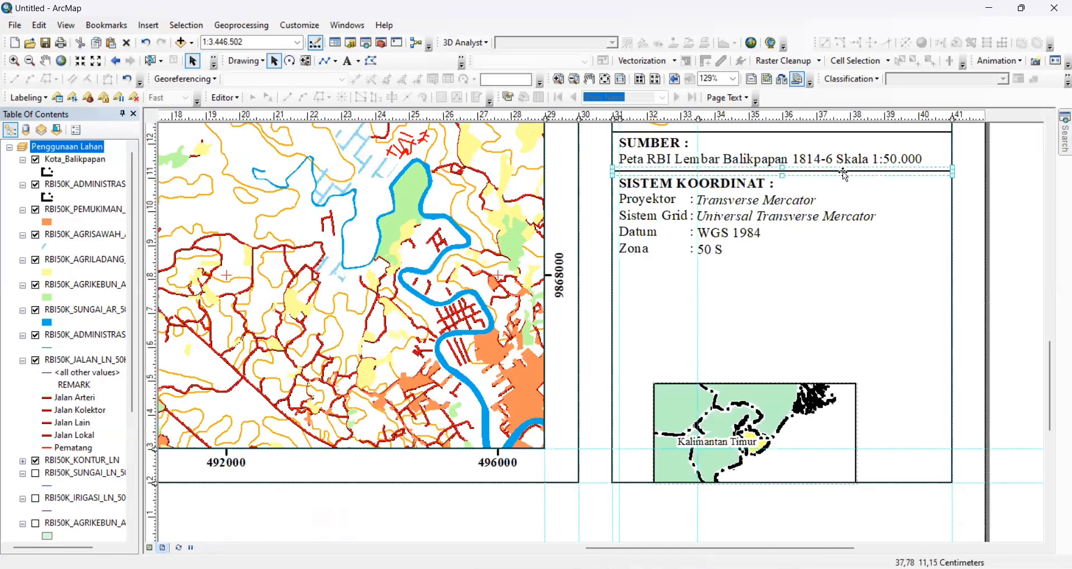
click(816, 192)
drag(794, 262, 787, 261)
Step: Copy the SISTEM KOORDINAT heading to just below the new divider and change the copy's text to INSET
click(708, 182)
key(ctrl+c)
key(ctrl+v)
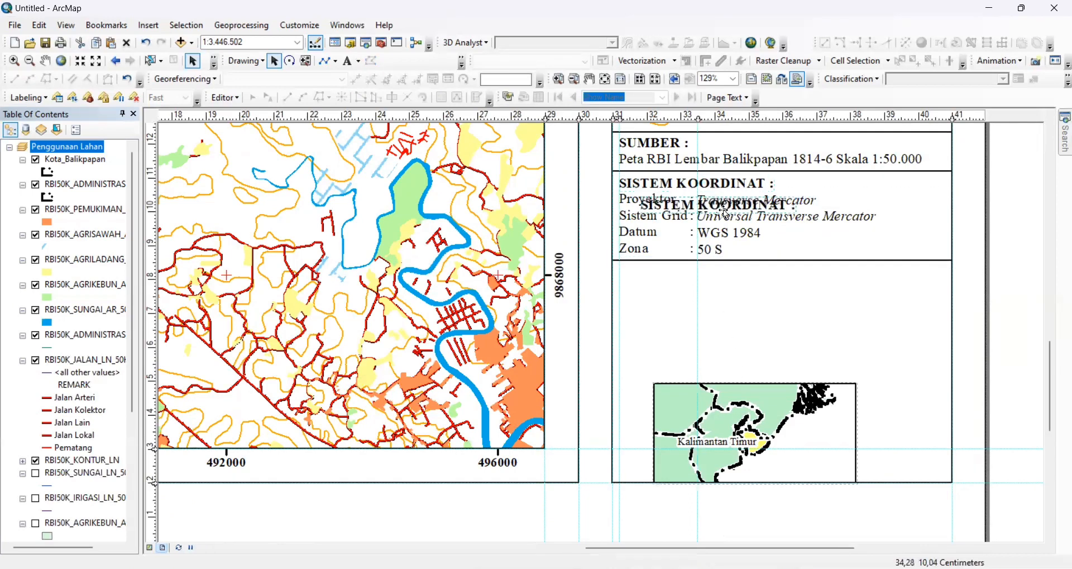
drag(723, 207, 702, 275)
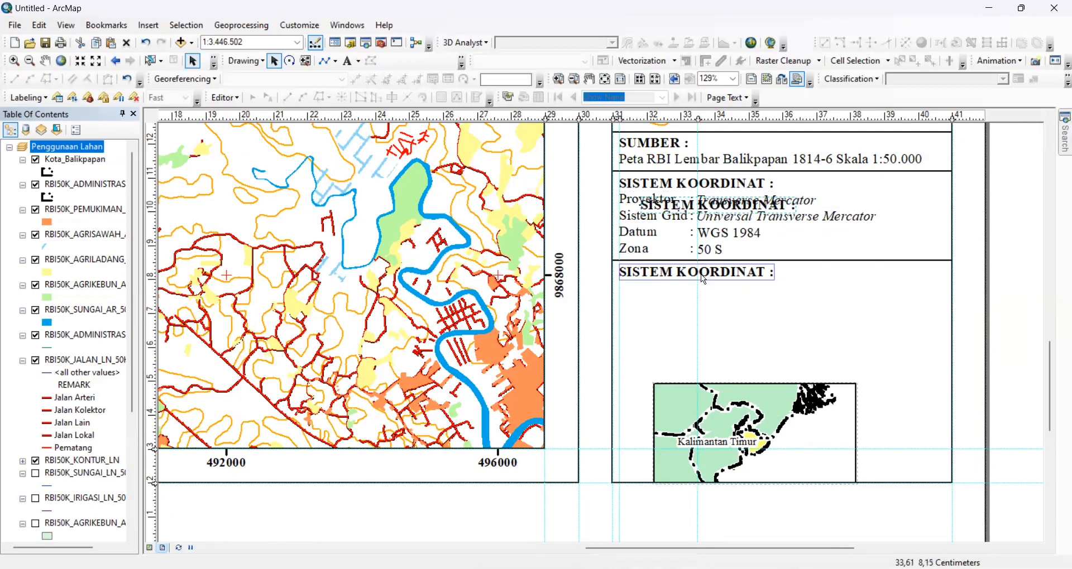
double_click(704, 276)
text(INSET)
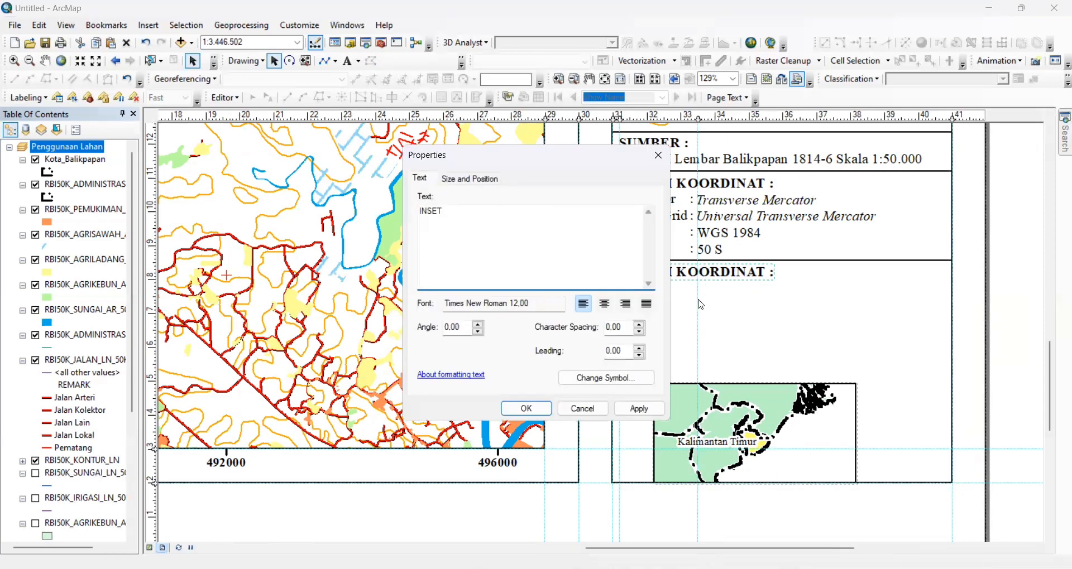
click(526, 408)
Step: Move the inset map up beneath the INSET heading and align its left edge with a new vertical guide at about 31.7 cm
click(795, 425)
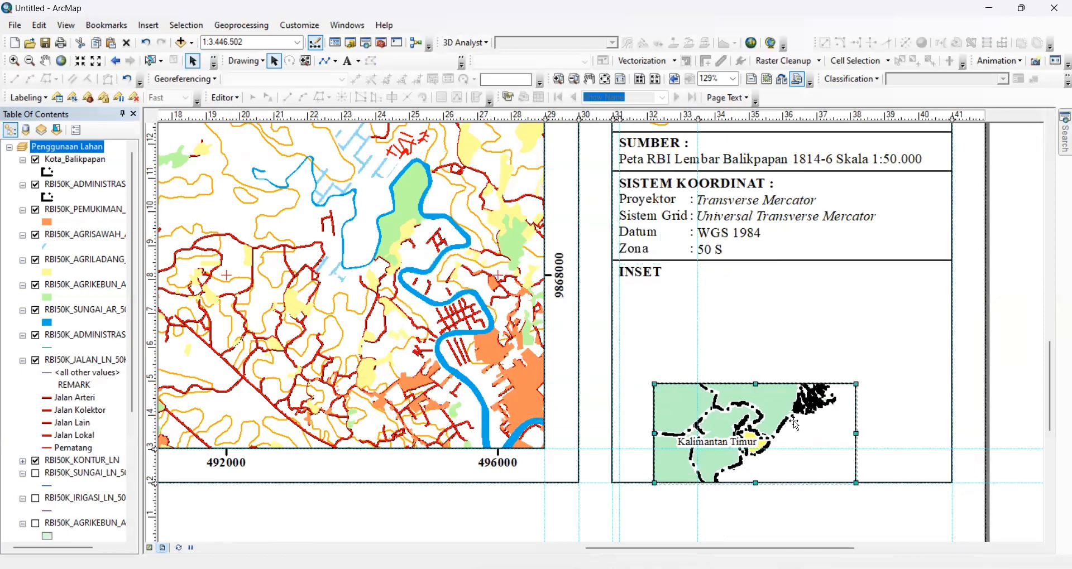
drag(795, 425, 781, 331)
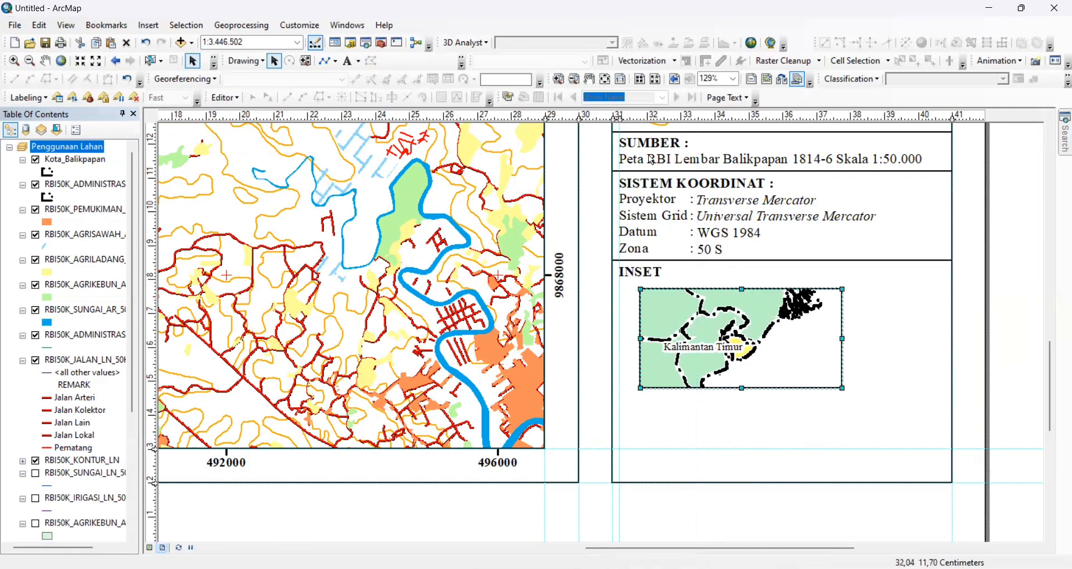
scroll(654, 160, down, 2)
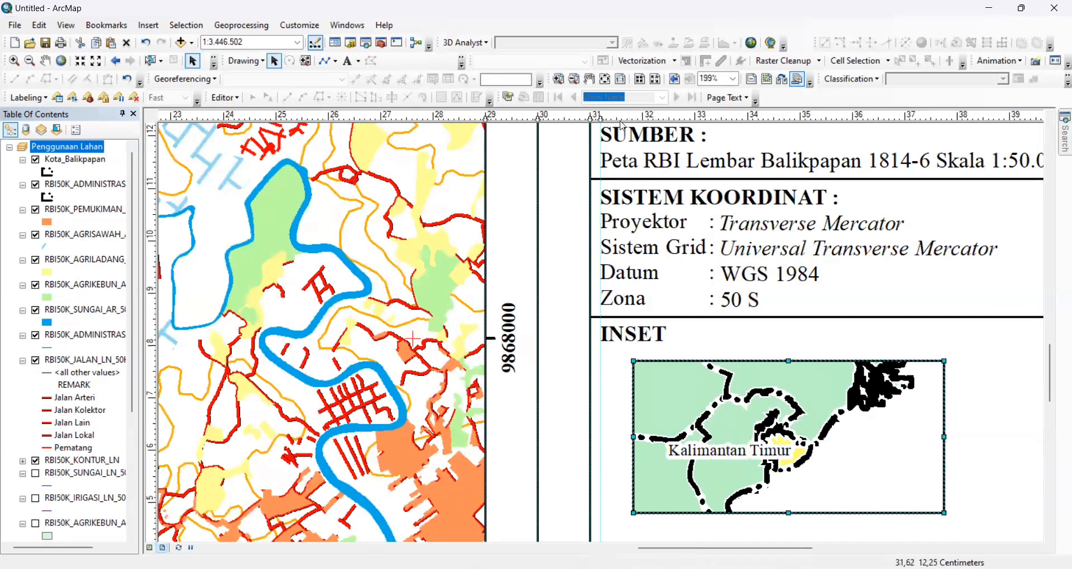
click(622, 118)
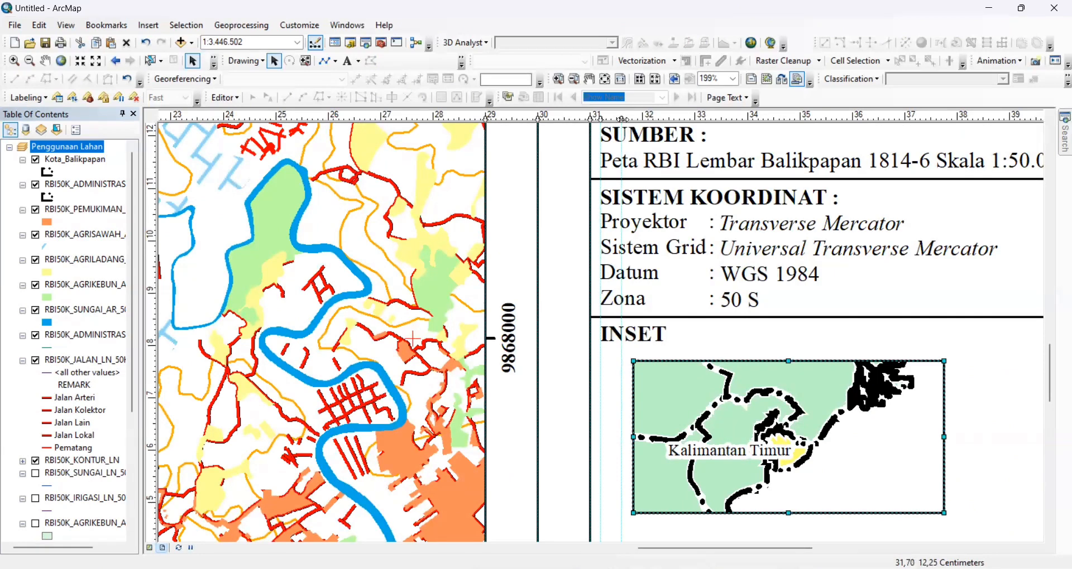
drag(622, 119, 627, 118)
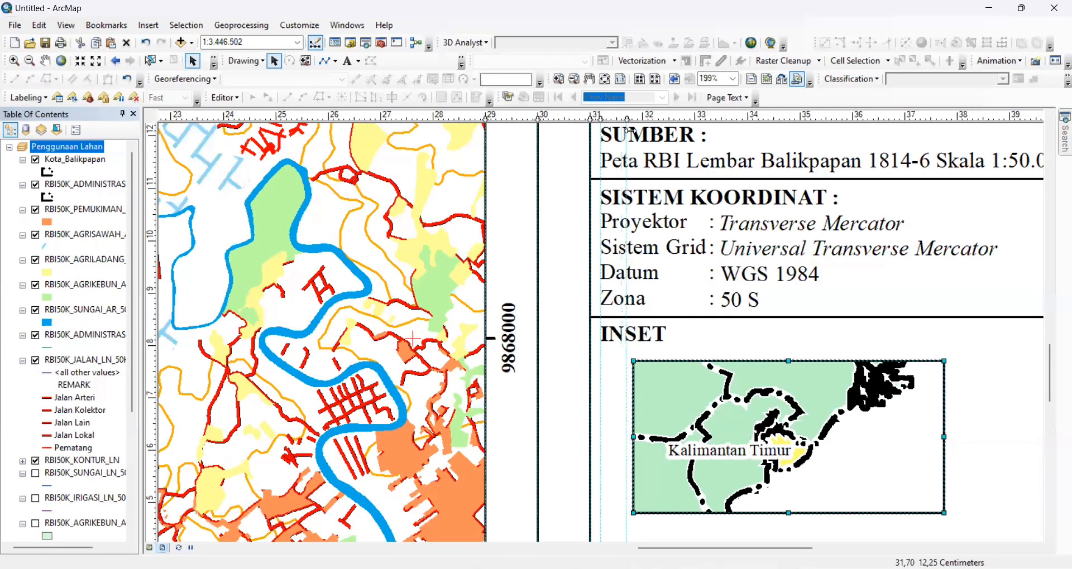
drag(729, 546, 772, 529)
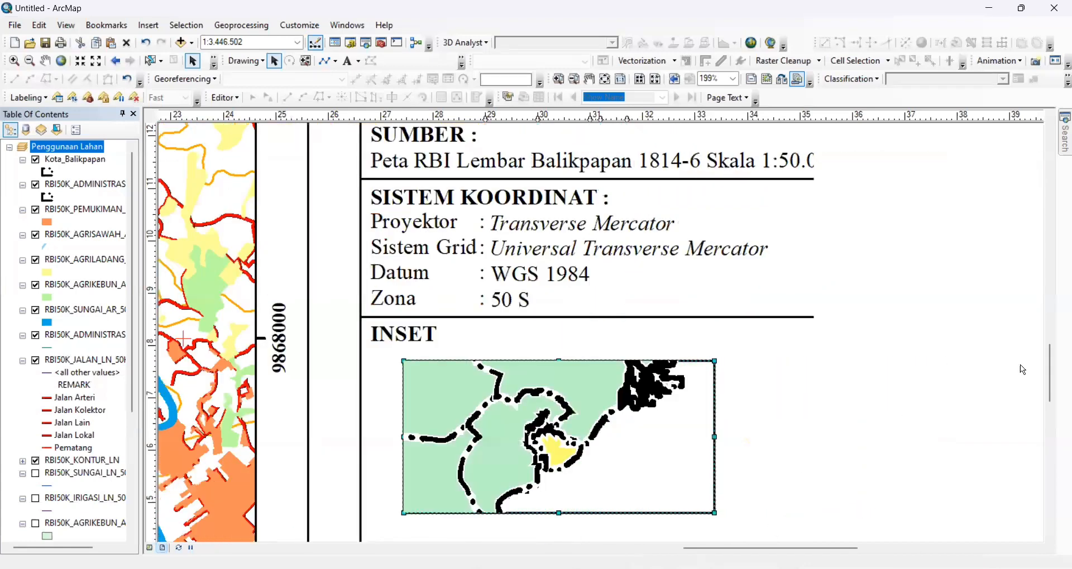
scroll(1023, 371, down, 3)
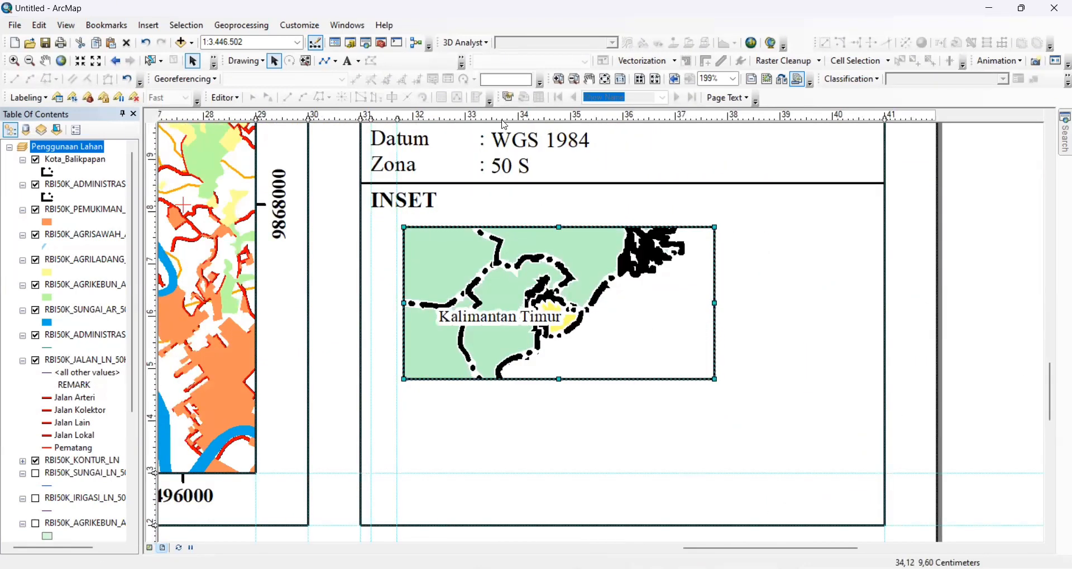
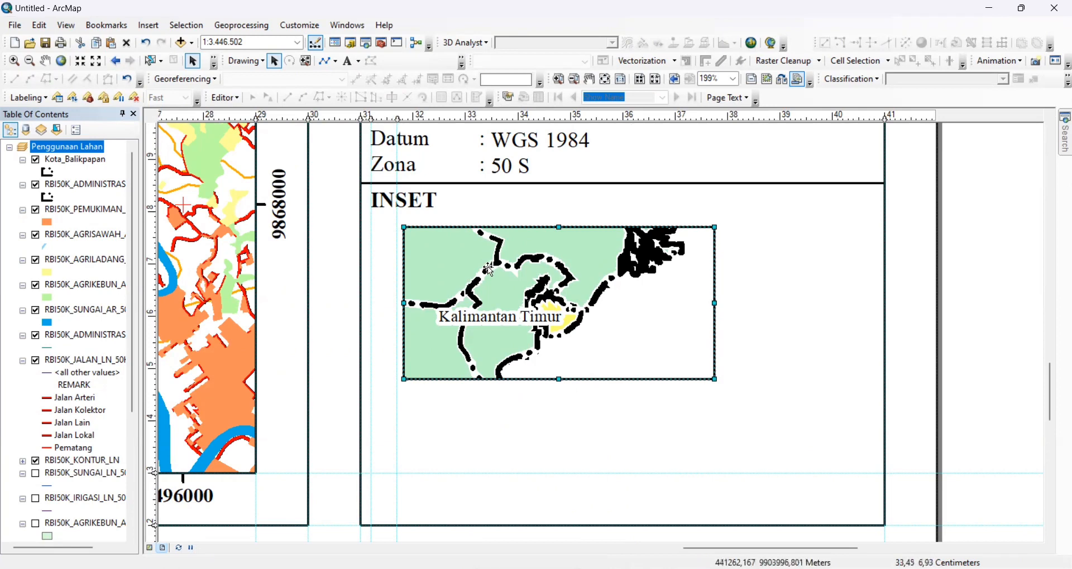
drag(435, 276, 429, 276)
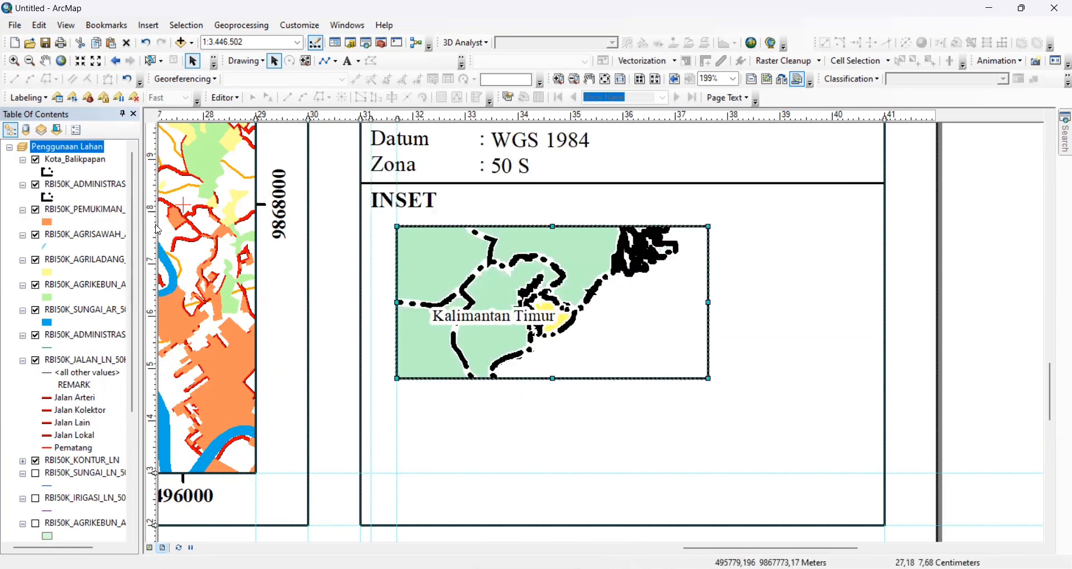
Step: Add horizontal guides at about 7.7 and 7.3 cm and align the inset map's top edge with the lower one
click(156, 227)
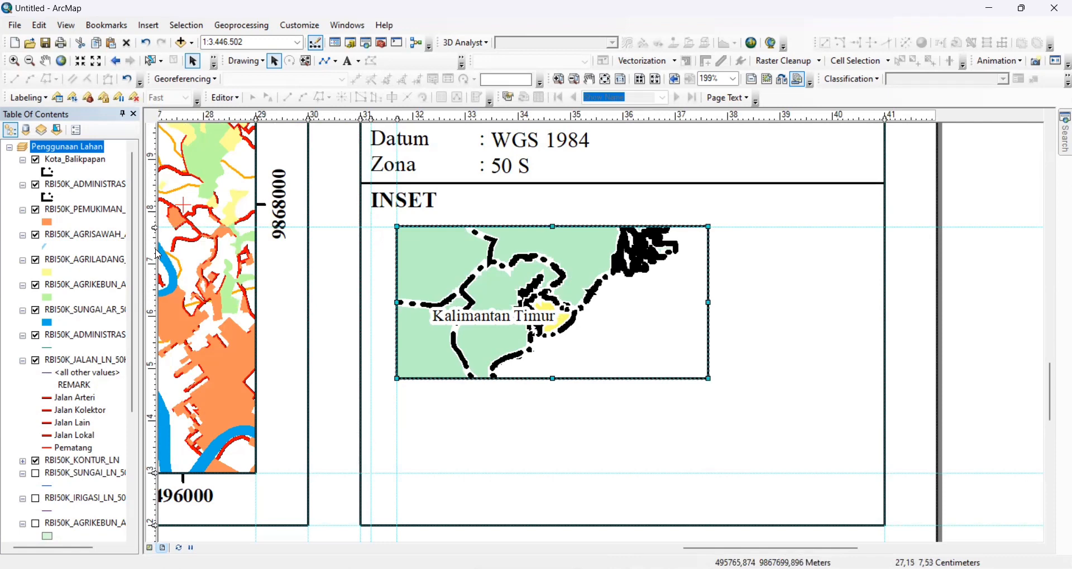
click(155, 249)
drag(439, 288, 440, 311)
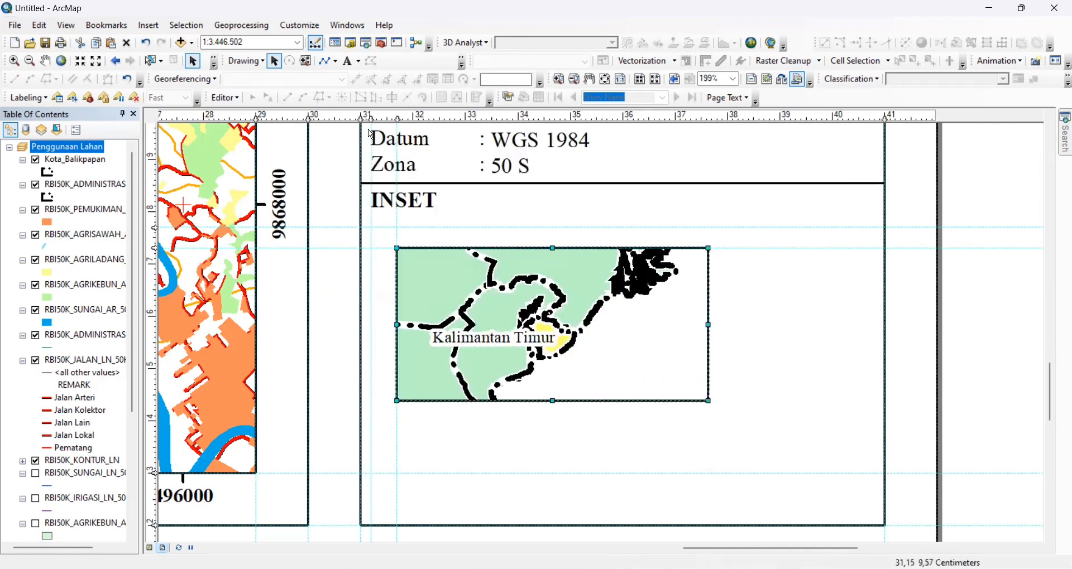
Step: Add two guides each along the panel's right and lower sides, and enlarge the inset map to the inner ones, about 8.7 by 3.7 cm
click(874, 118)
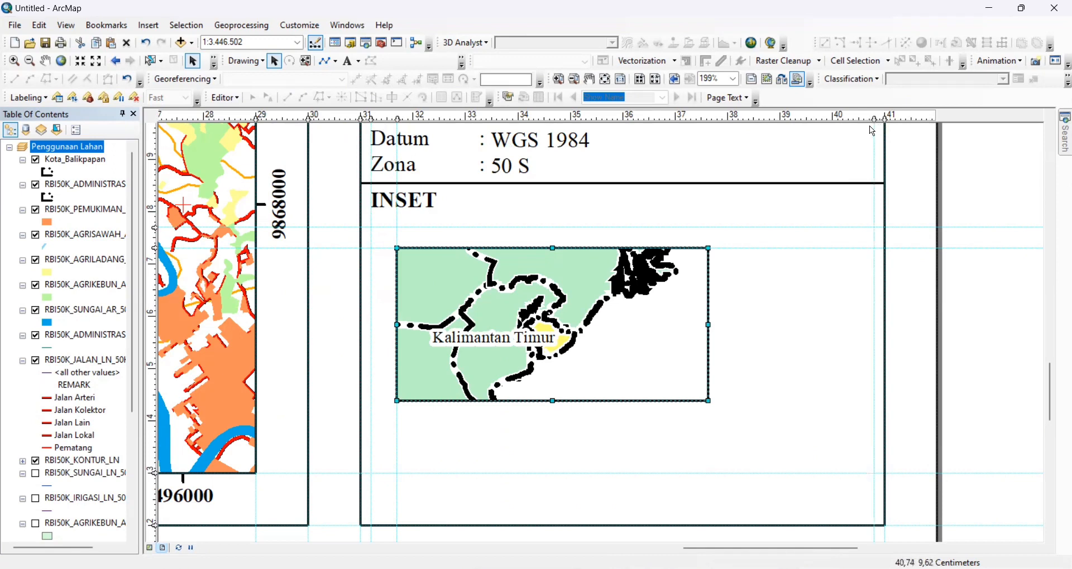
click(854, 117)
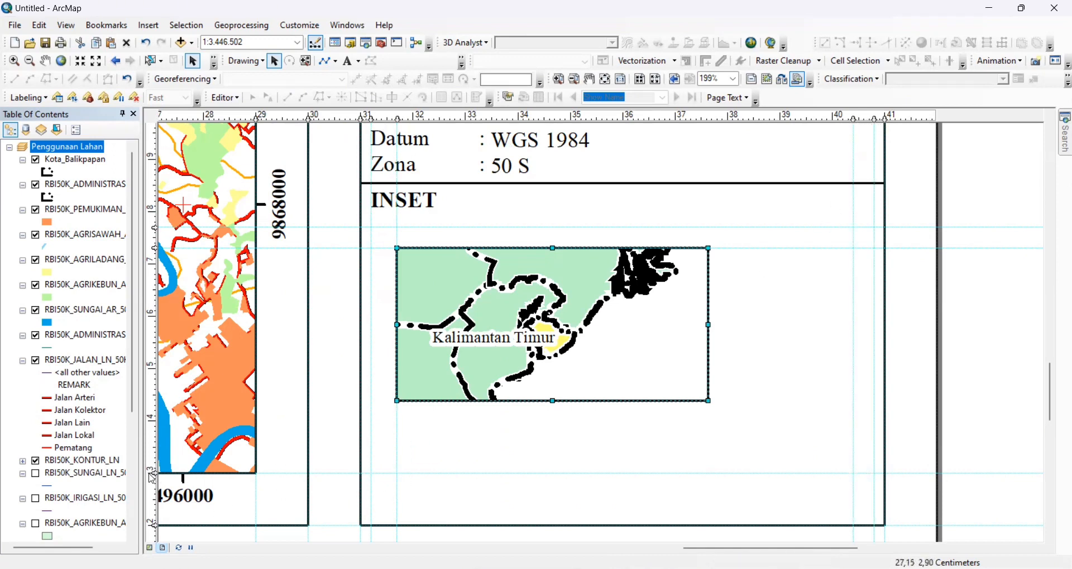
click(155, 464)
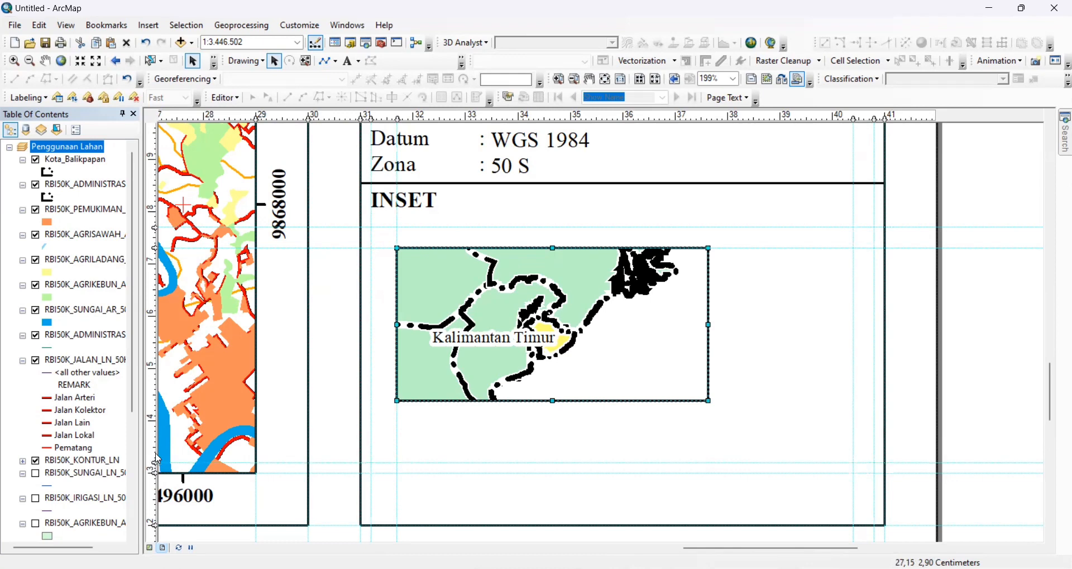
click(155, 443)
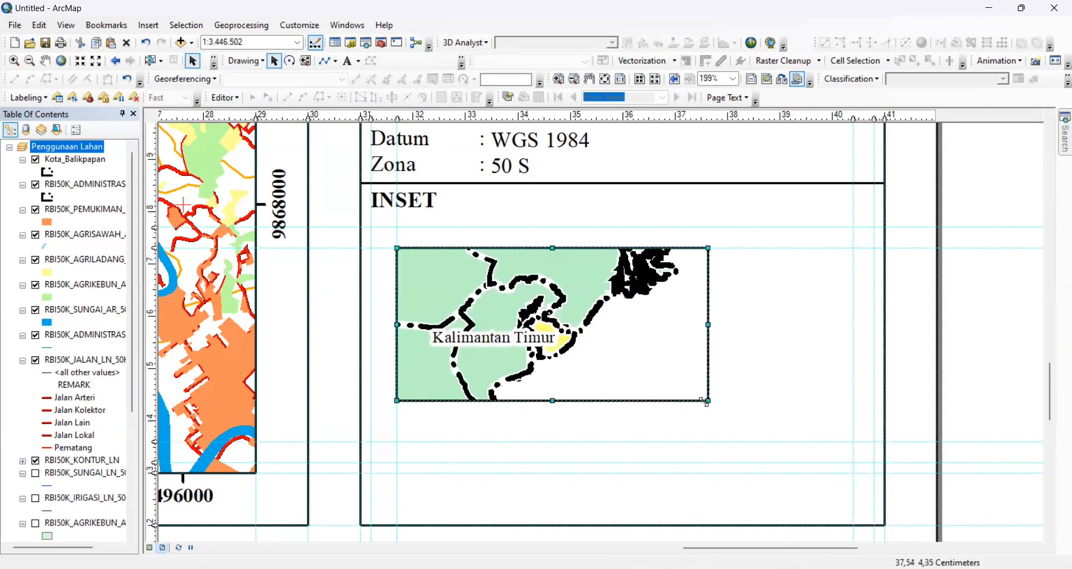
drag(709, 401, 854, 442)
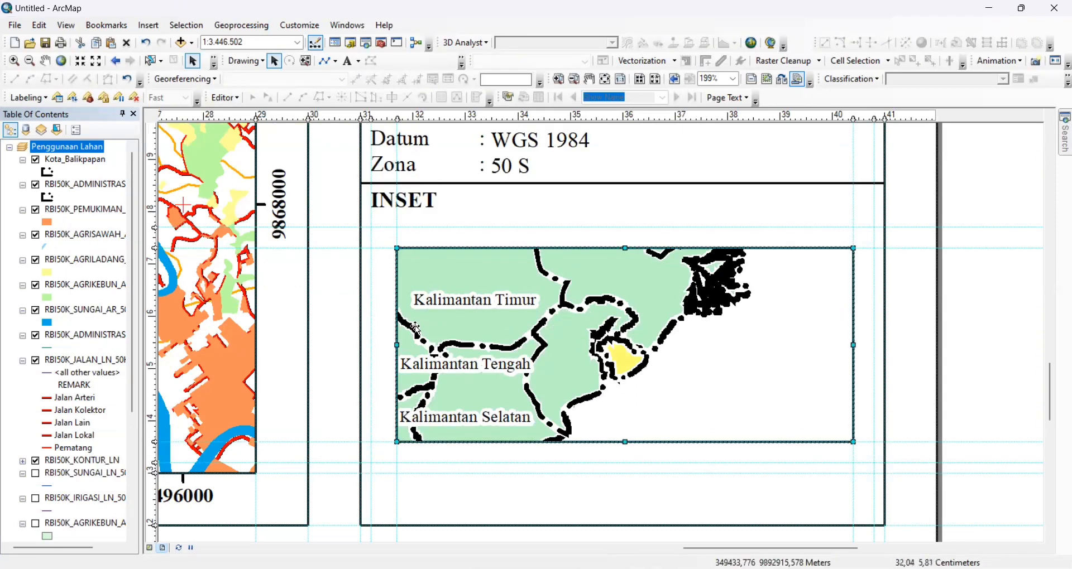
Step: Narrow the inset map to about 7 cm wide, using vertical guides at 32 and 39 cm for its sides
drag(398, 117, 411, 117)
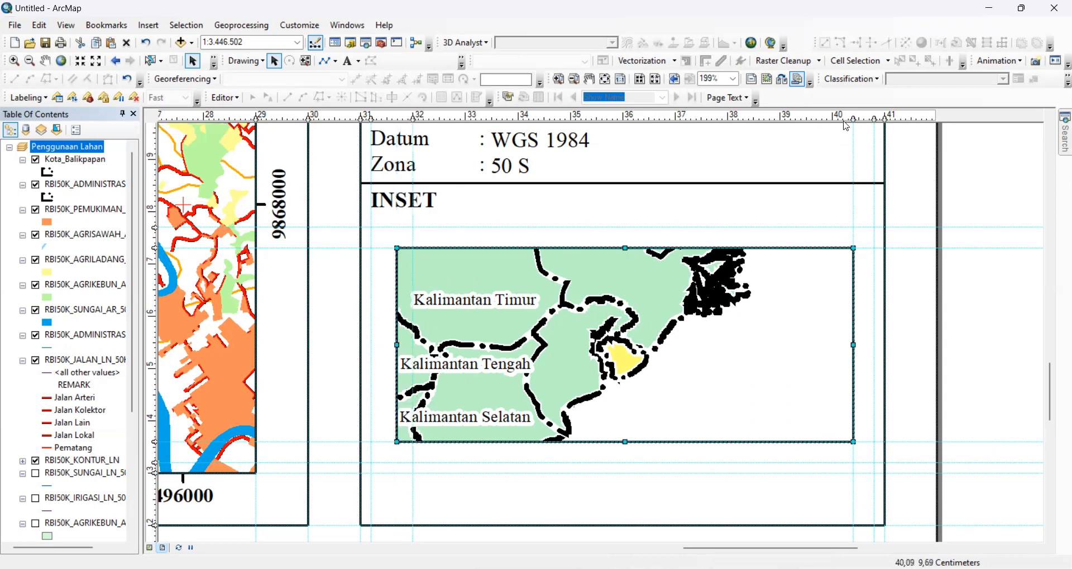
drag(853, 119, 833, 117)
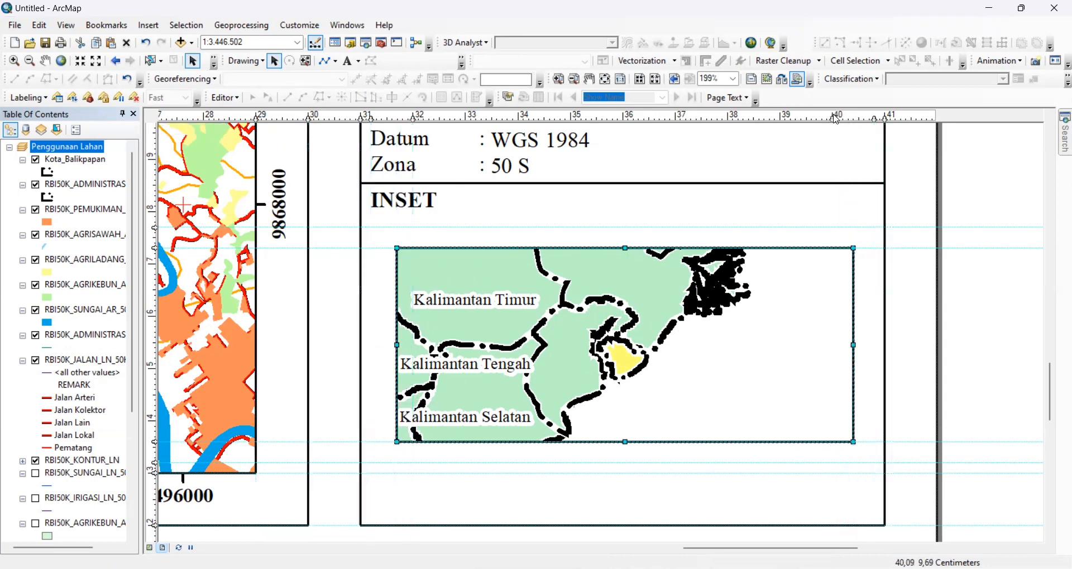
drag(856, 341, 833, 341)
drag(397, 345, 413, 345)
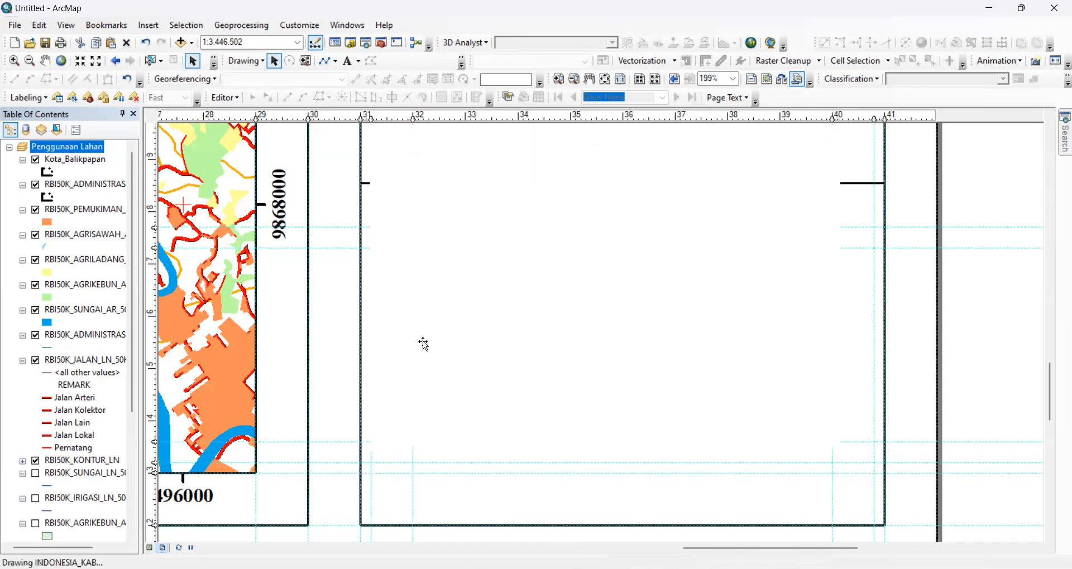
drag(832, 117, 780, 117)
drag(833, 345, 784, 349)
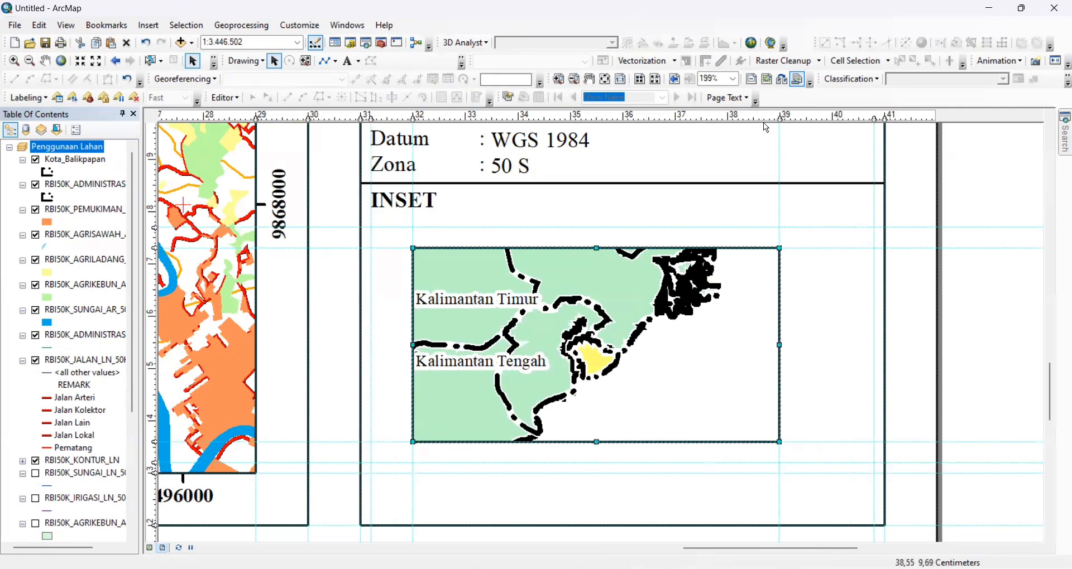
Step: Remove the guides at the inset's sides and center the inset map on a new vertical guide at 36 cm
drag(780, 117, 764, 140)
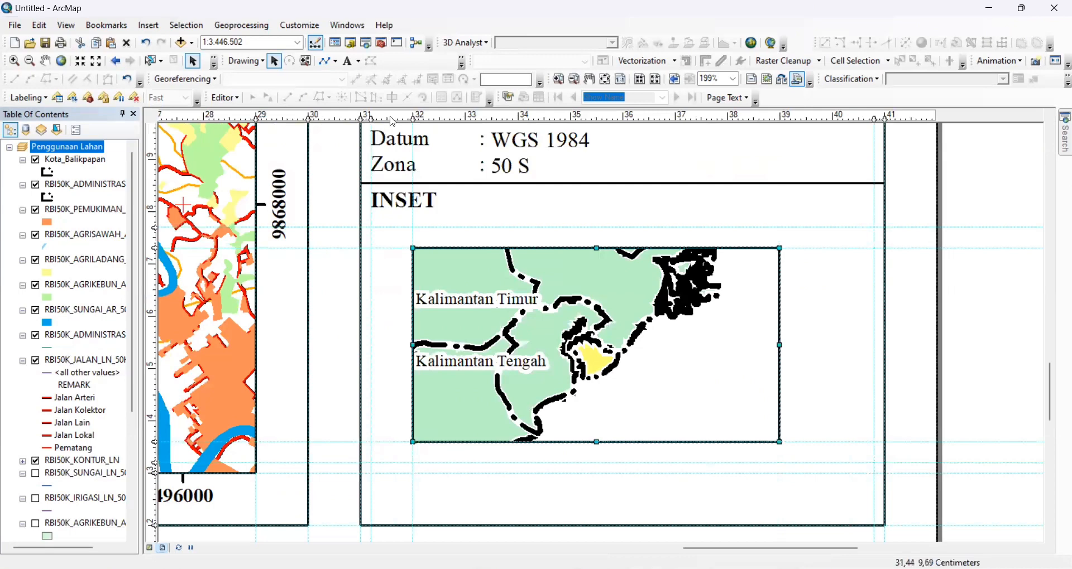
click(621, 117)
drag(611, 342, 612, 342)
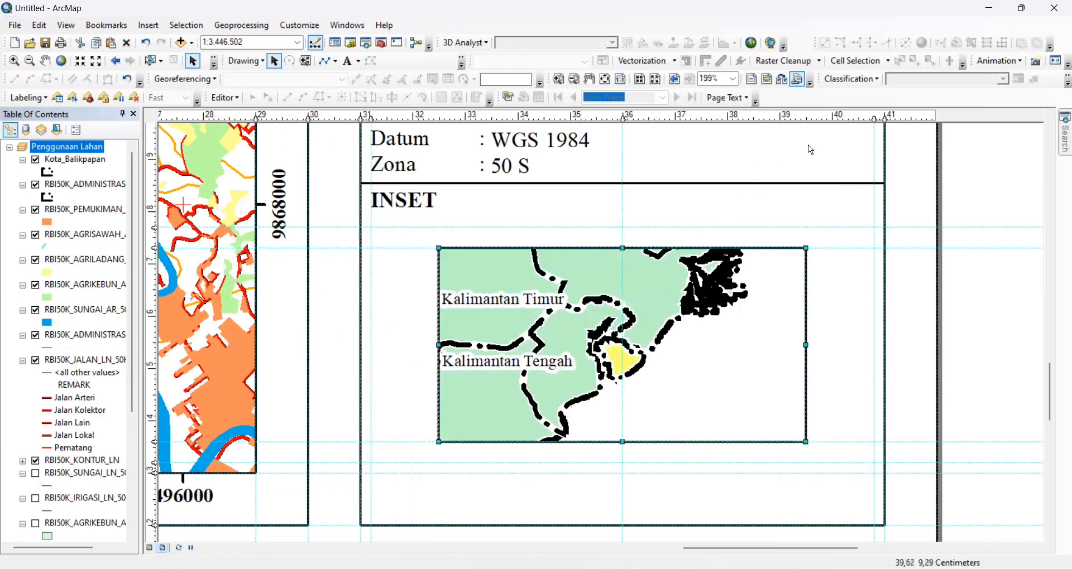
Step: Add vertical guides at the inset map's side edges, and place two outer vertical guides at about 32 and 40 cm
click(807, 118)
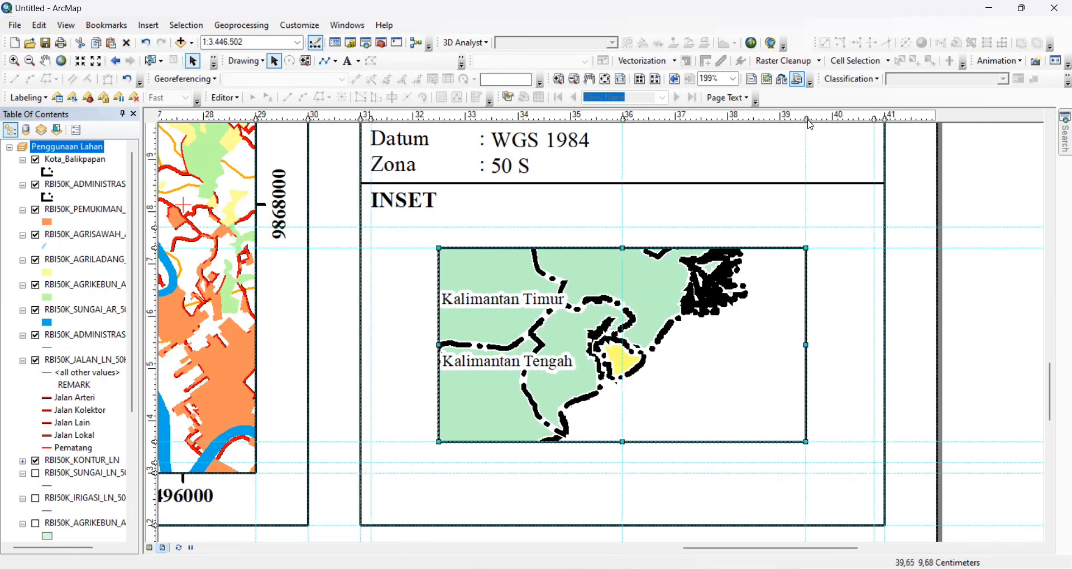
click(435, 118)
drag(435, 119, 439, 119)
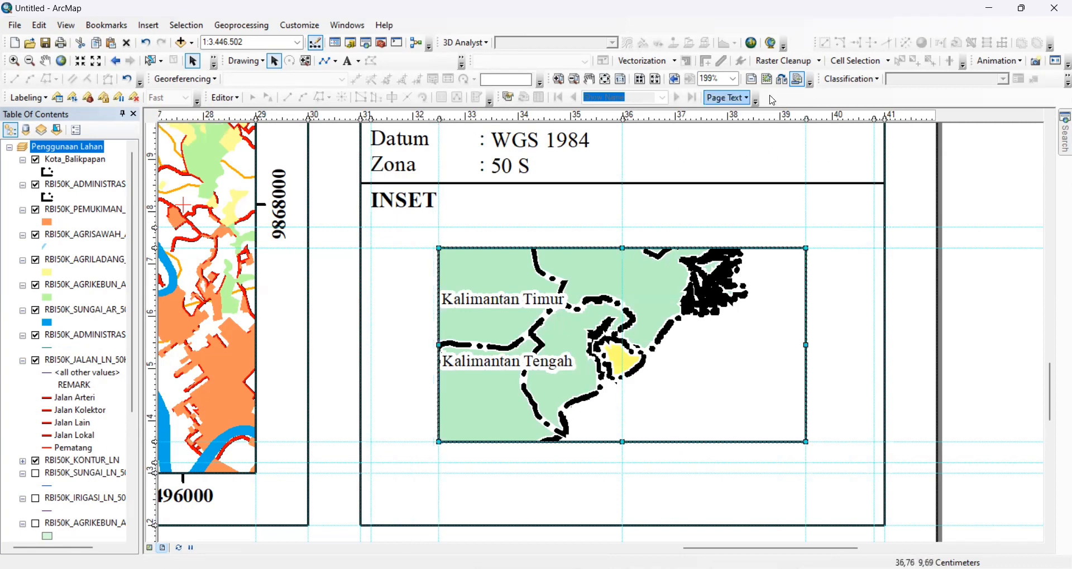
drag(874, 118, 834, 120)
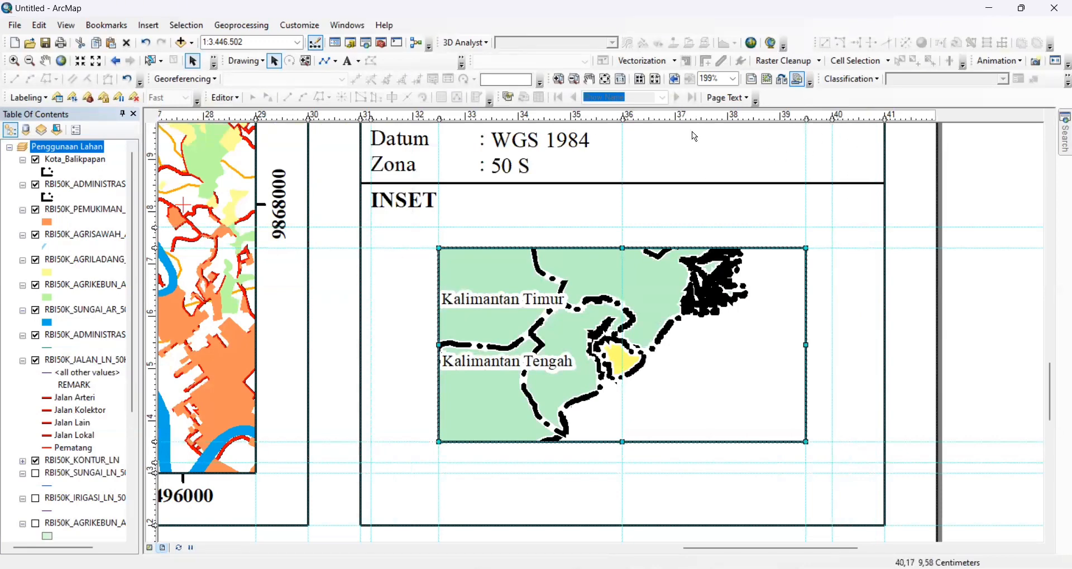
drag(373, 119, 414, 119)
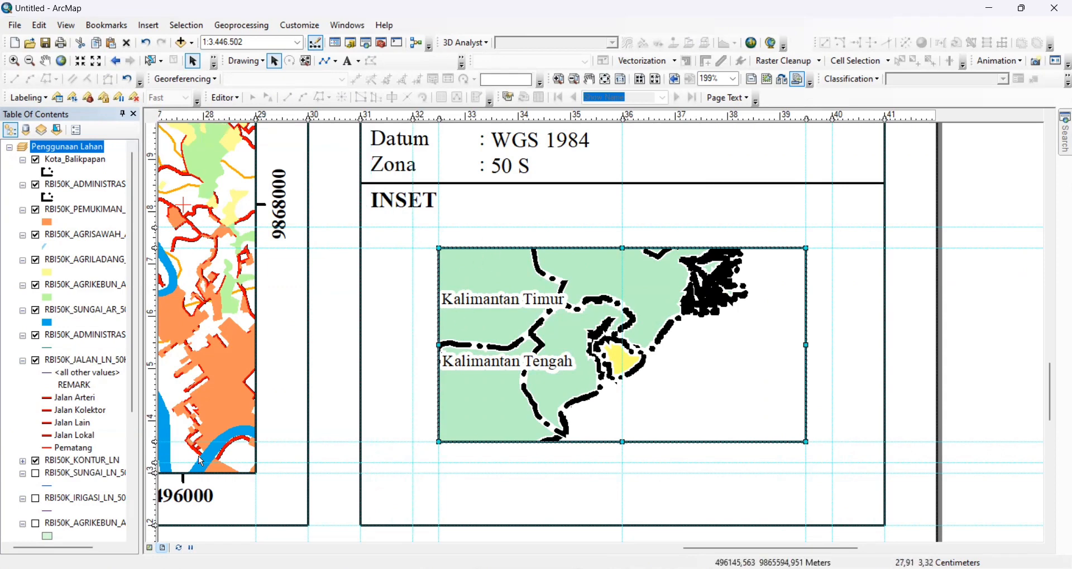
Step: Draw a rectangle about 8 cm wide and 4.5 cm high around the inset map, with no fill and a black outline
click(335, 61)
click(342, 78)
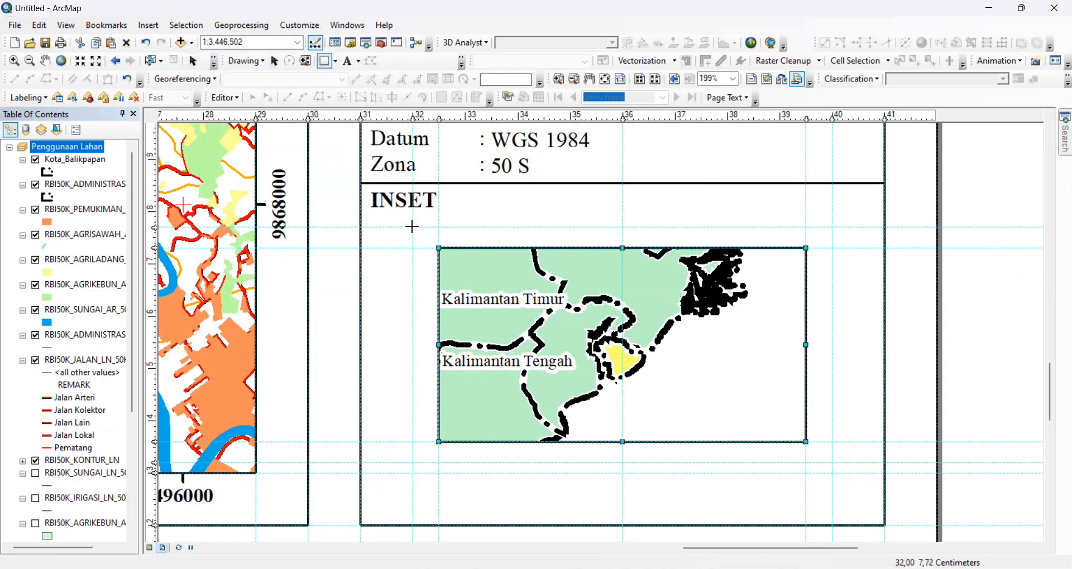
mouse_move(412, 226)
mouse_down()
mouse_move(748, 447)
mouse_move(833, 464)
mouse_up()
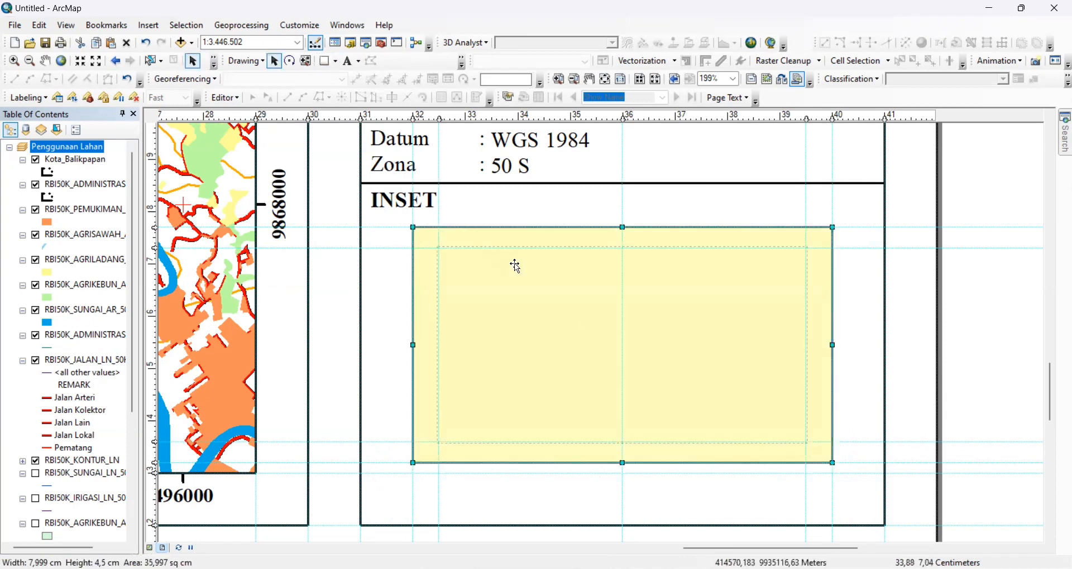
double_click(561, 496)
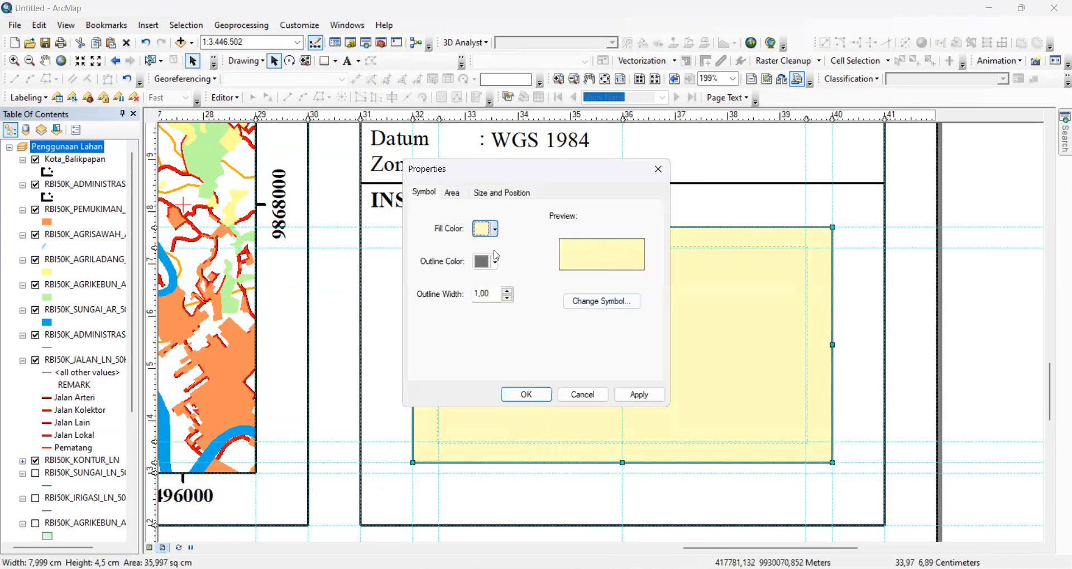
click(527, 395)
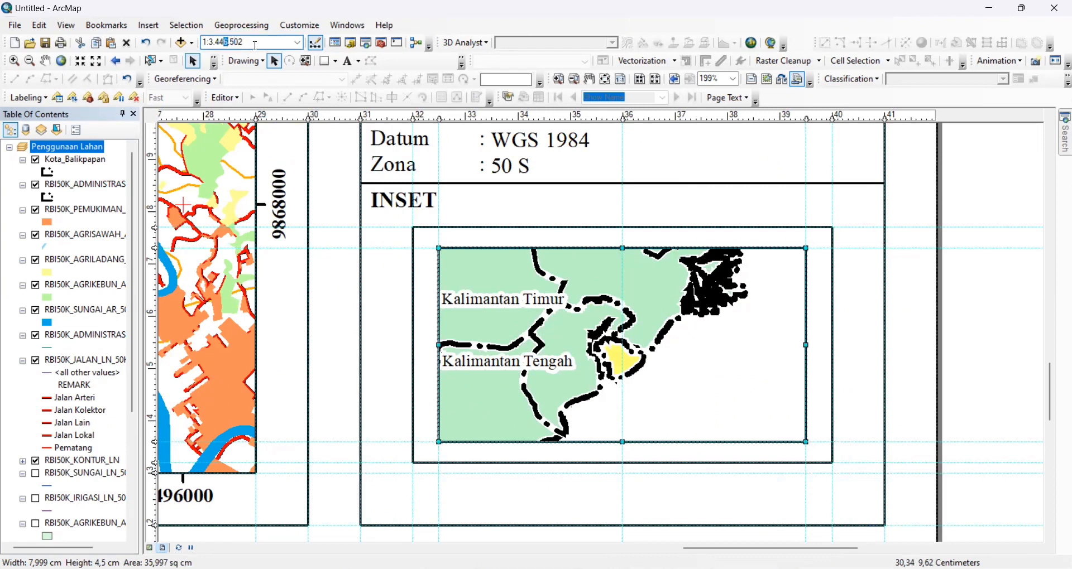
Step: Set the inset map's scale to 1:3.000.000
drag(254, 45, 217, 50)
text(000.000)
key(Return)
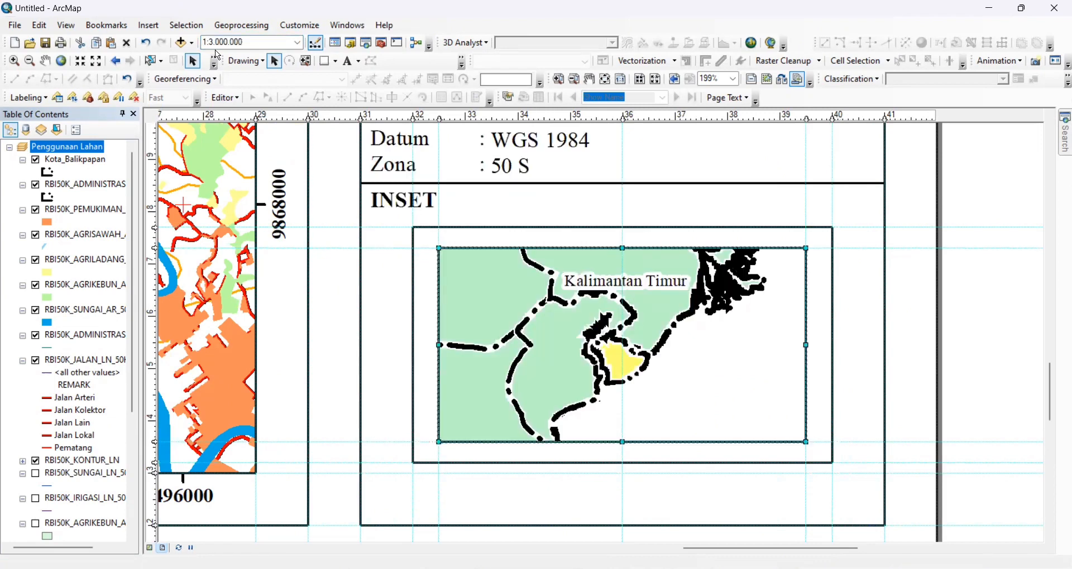
Step: Set the inset map's scale to 1:2.000.000
click(219, 42)
double_click(217, 42)
drag(215, 41, 210, 41)
text(2)
key(Return)
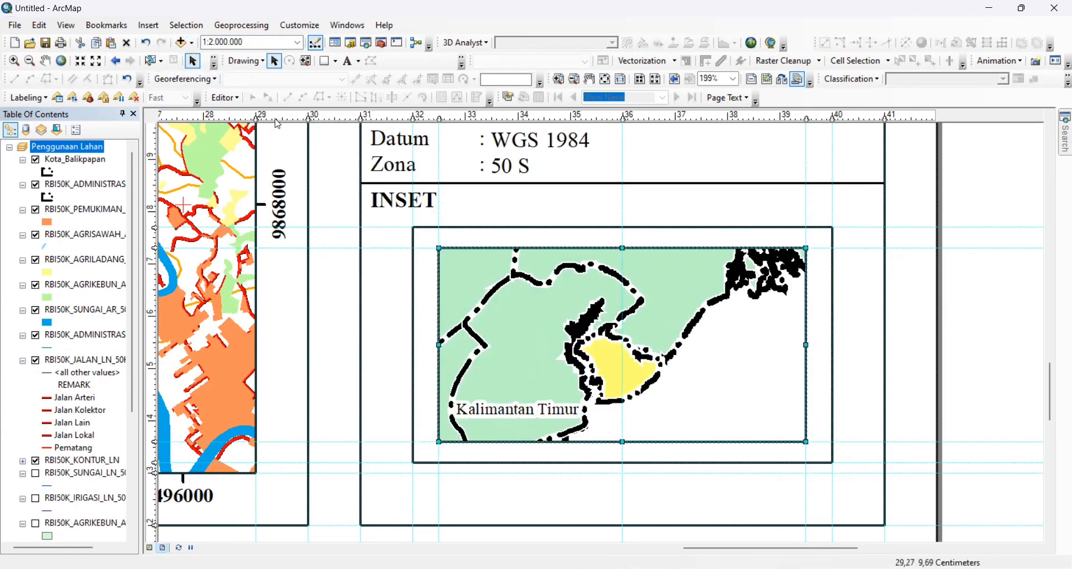
Step: Set the inset map's scale to 1:1.500.000 and pan it slightly upward within its frame
click(634, 312)
text(5)
key(Return)
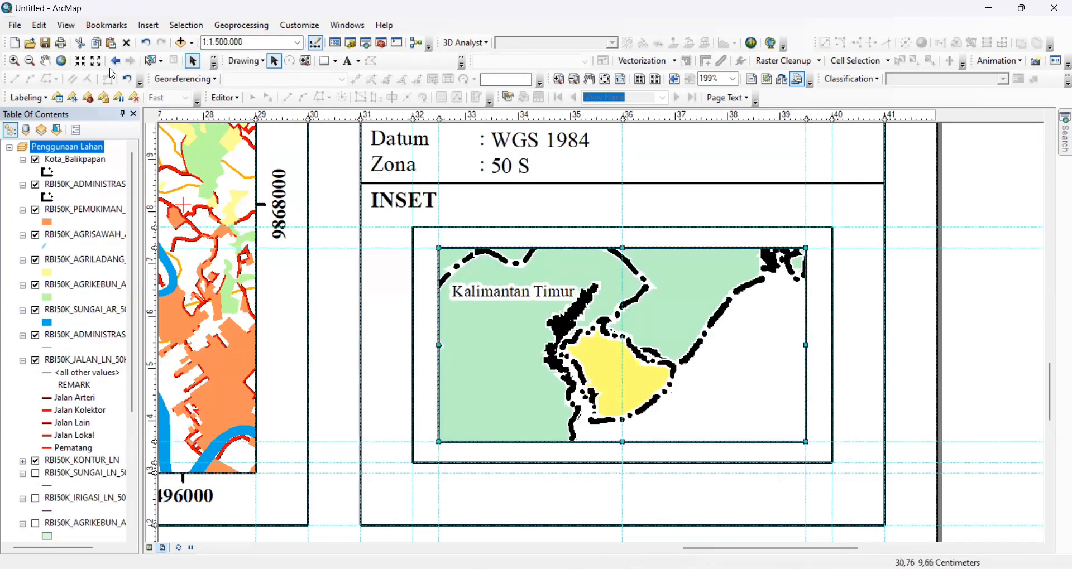
click(46, 60)
drag(634, 210, 569, 198)
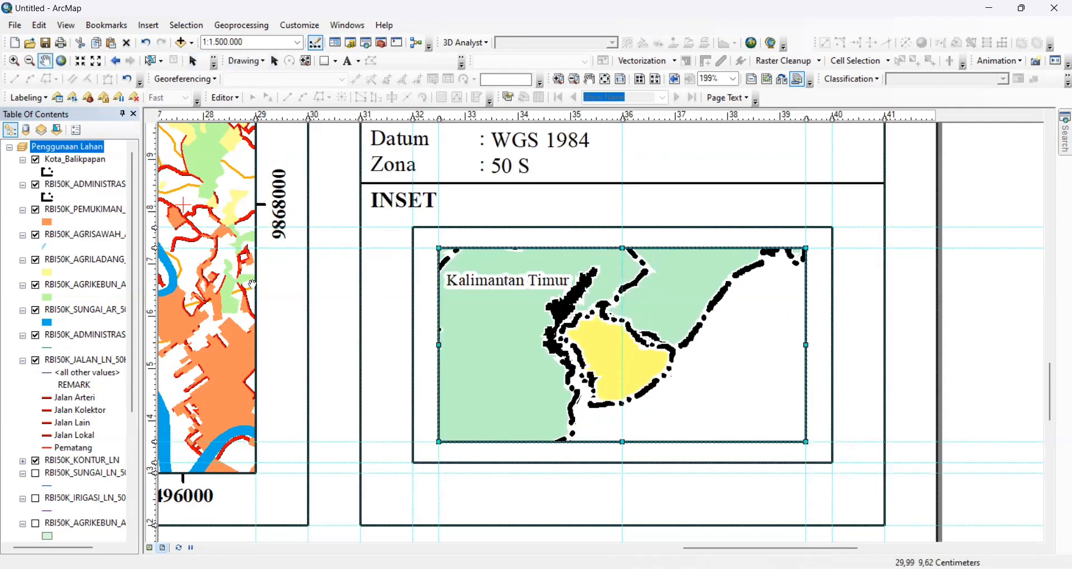
Step: In data view, set the inset's Kota_Balikpapan outline width to 2 and reduce the INDONESIA_KAB outline width below 3
click(150, 548)
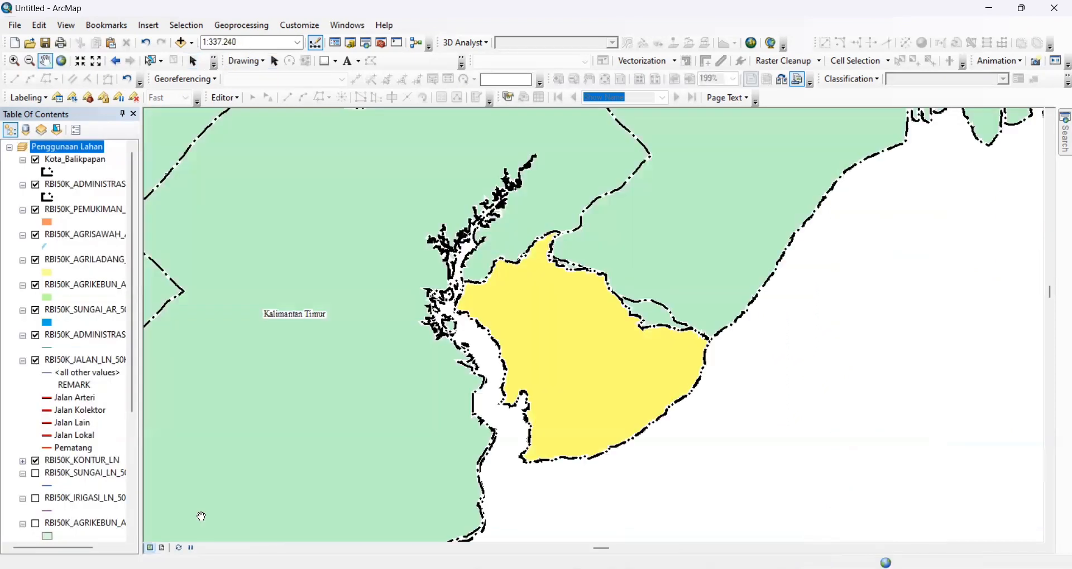
click(10, 148)
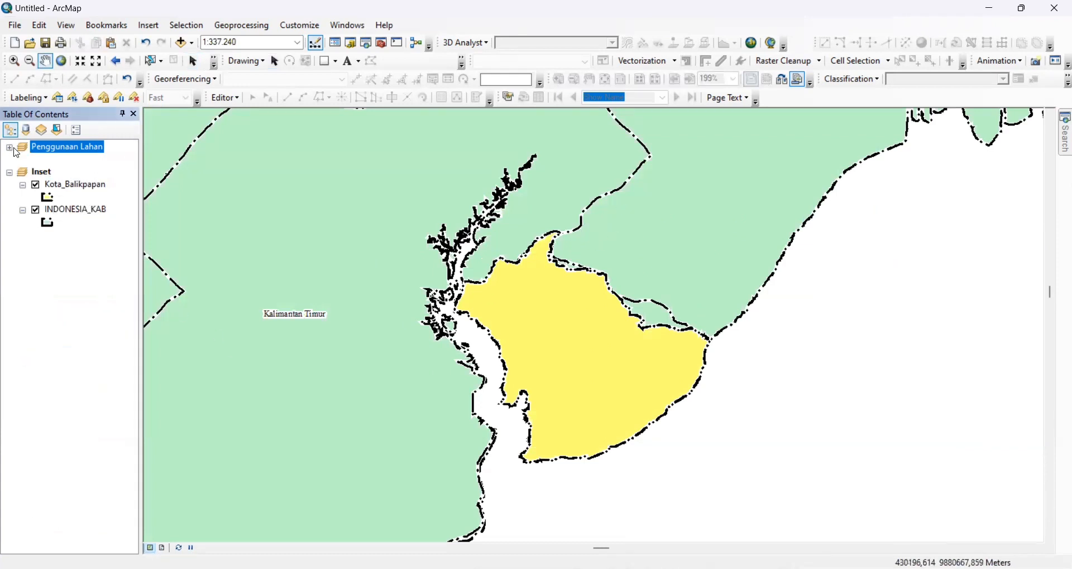
click(49, 223)
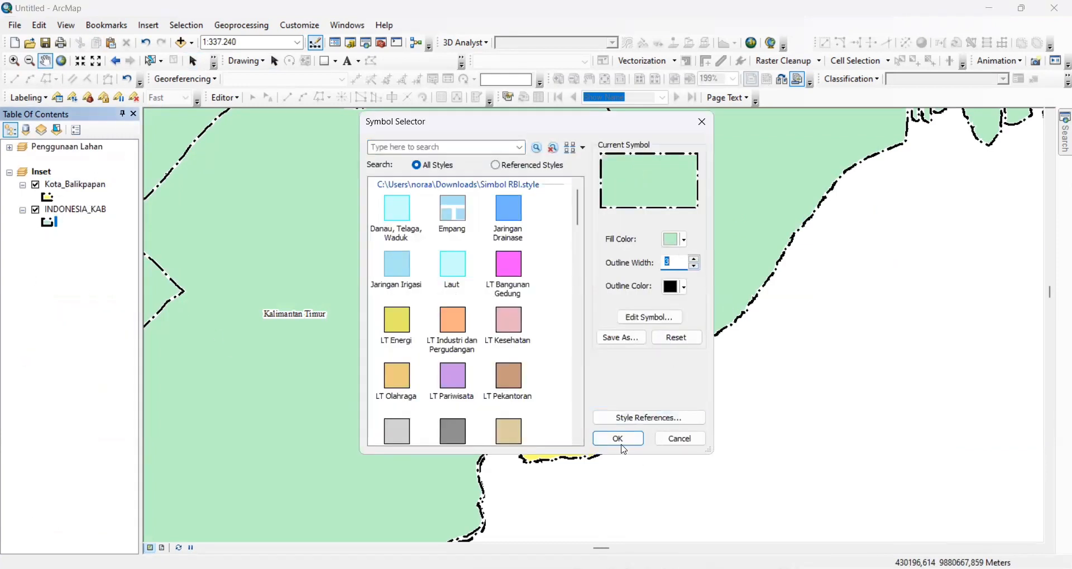
click(618, 438)
click(49, 197)
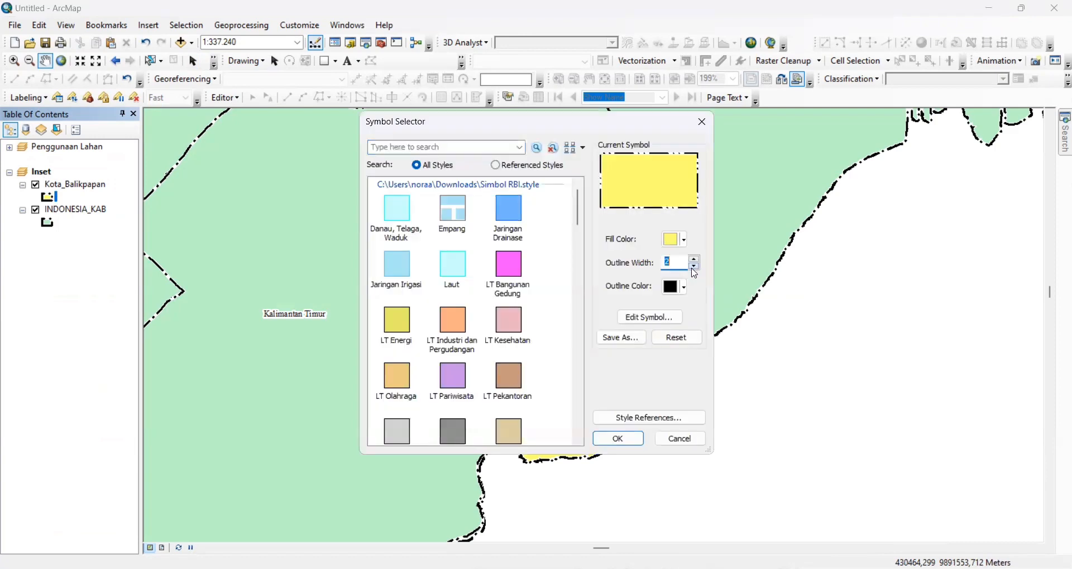
click(619, 439)
click(49, 224)
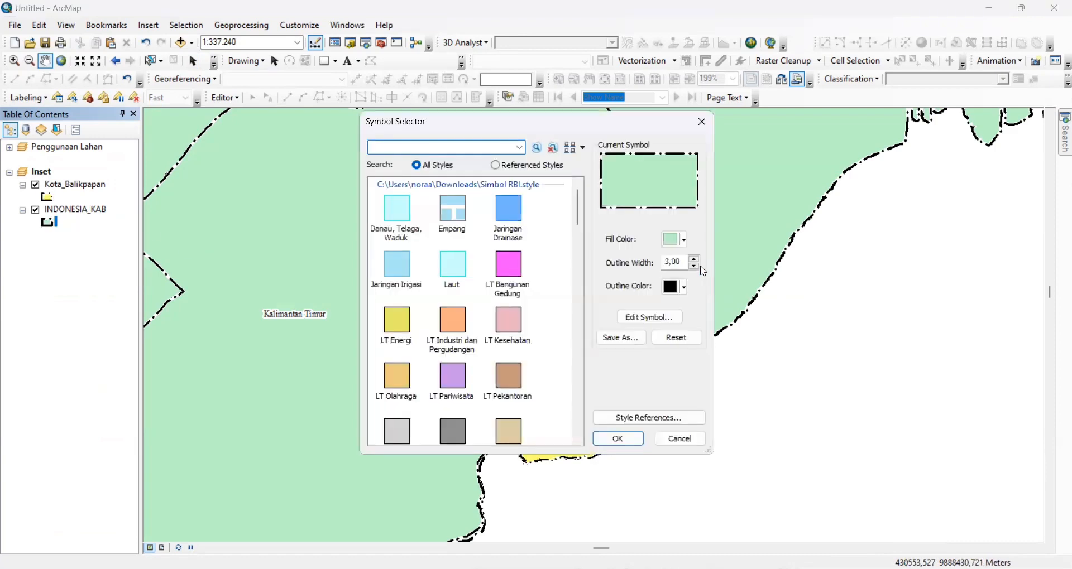
click(698, 270)
click(619, 439)
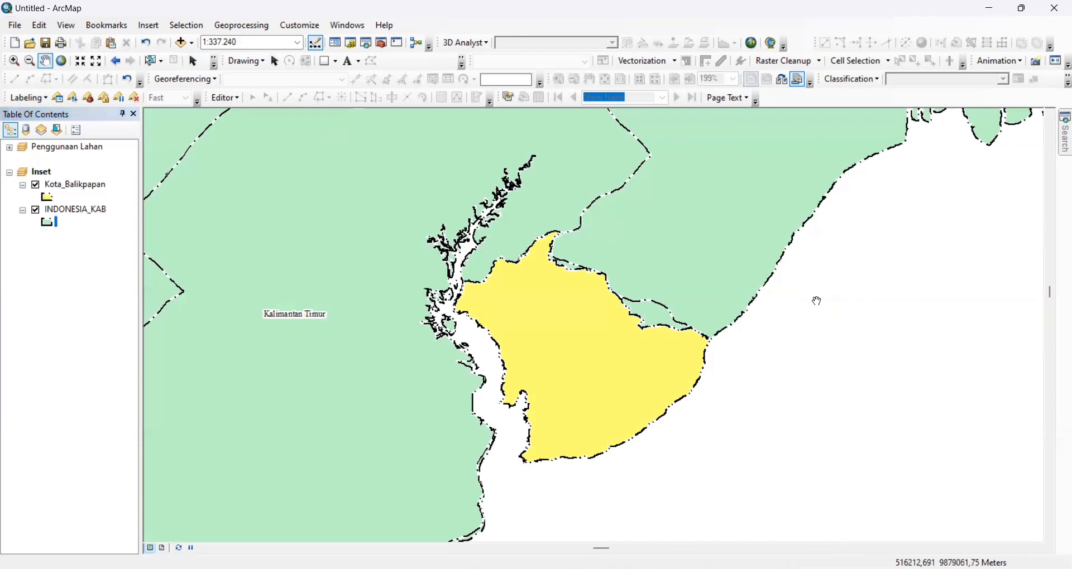
Step: Give the Inset data frame a Cretean Blue background and return to layout view
right_click(818, 298)
click(869, 505)
click(619, 100)
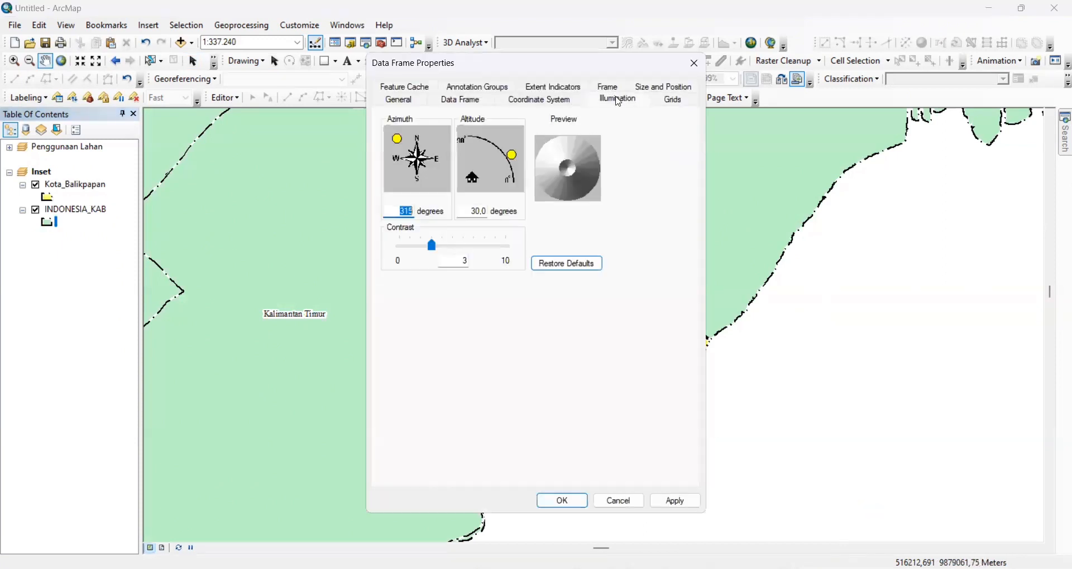
click(472, 106)
click(399, 101)
click(482, 89)
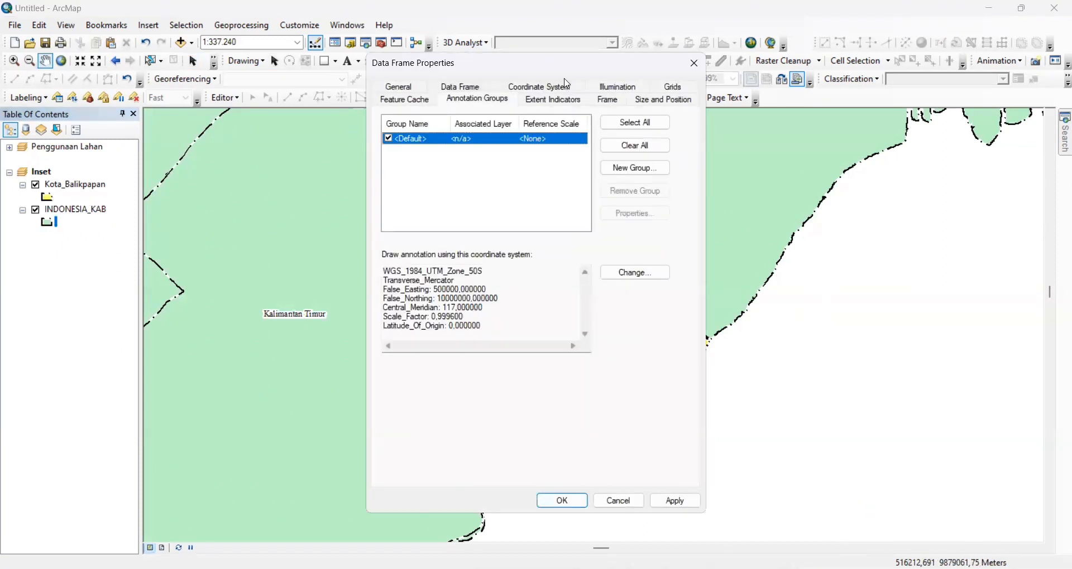
click(567, 83)
click(606, 88)
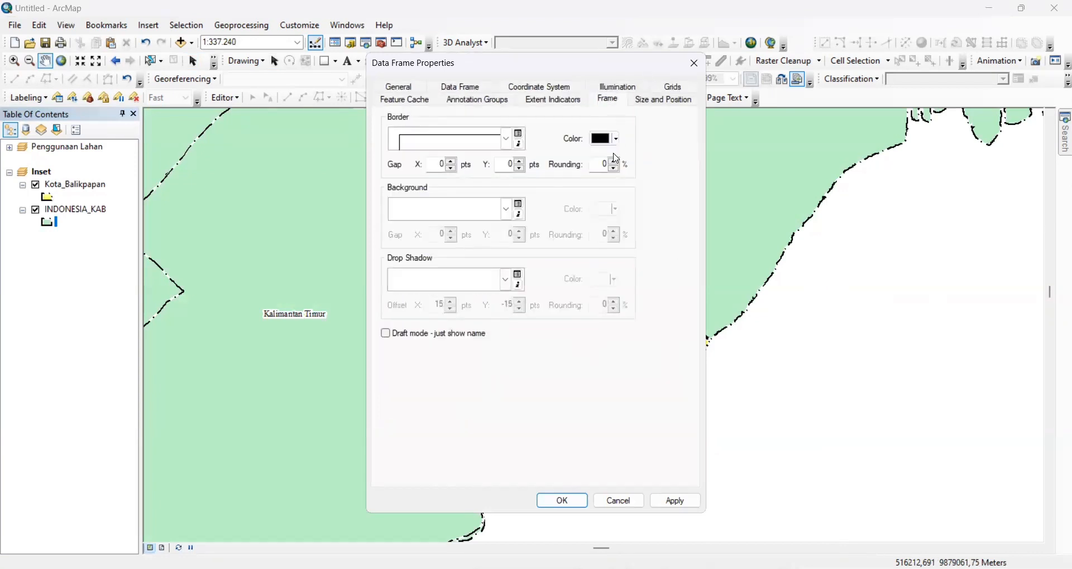
click(520, 207)
click(454, 315)
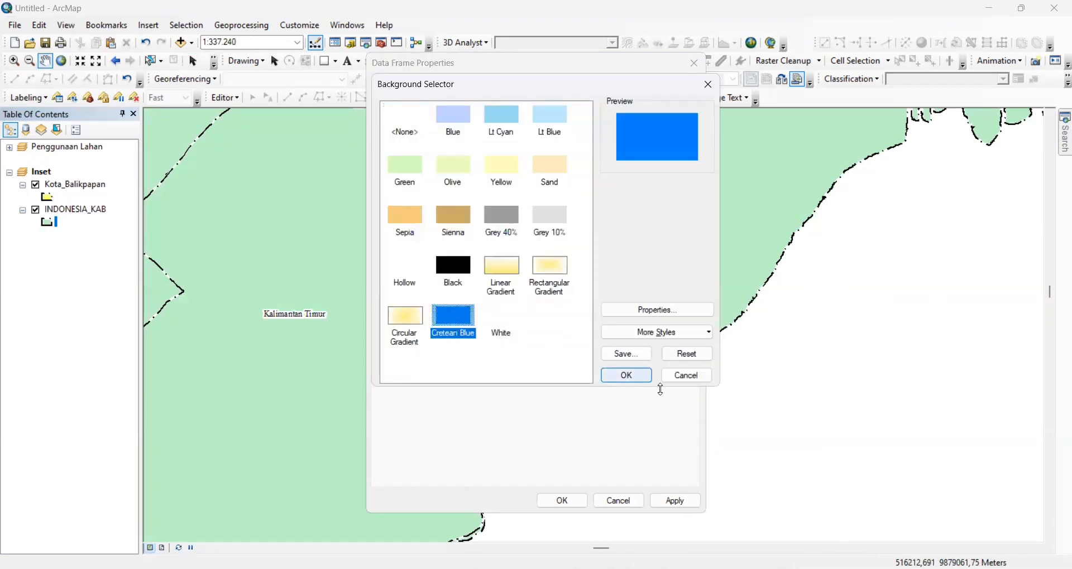
click(622, 375)
click(672, 504)
click(562, 501)
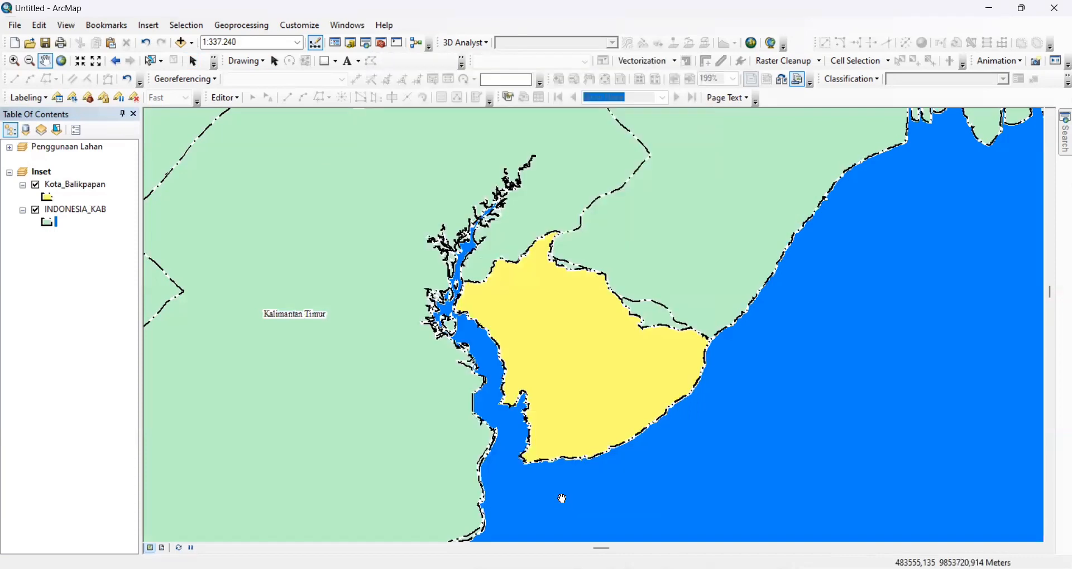
click(162, 548)
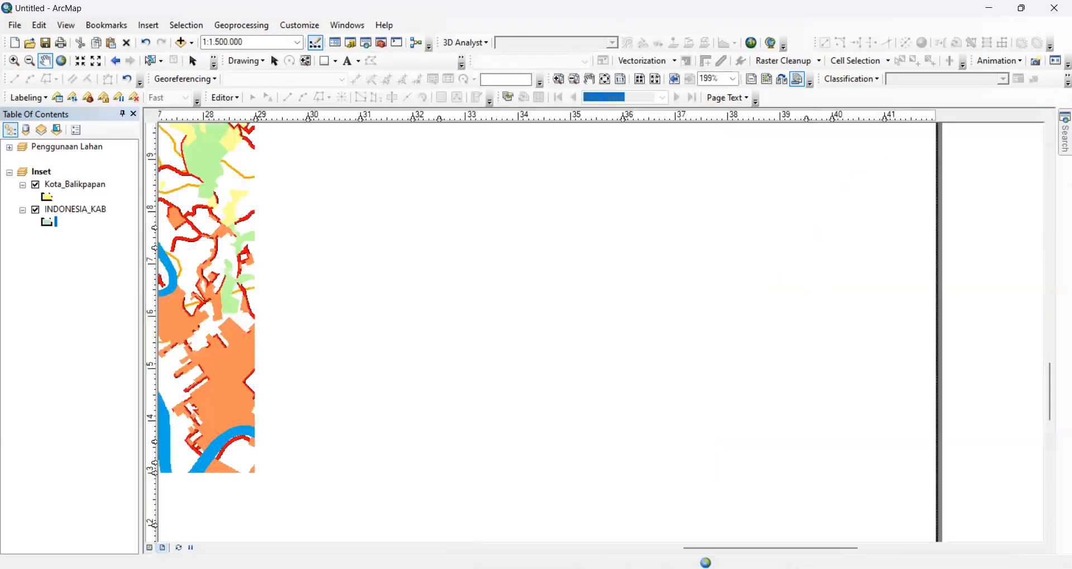
Step: Start a new measured grid for the inset data frame with tick marks and labels
right_click(526, 283)
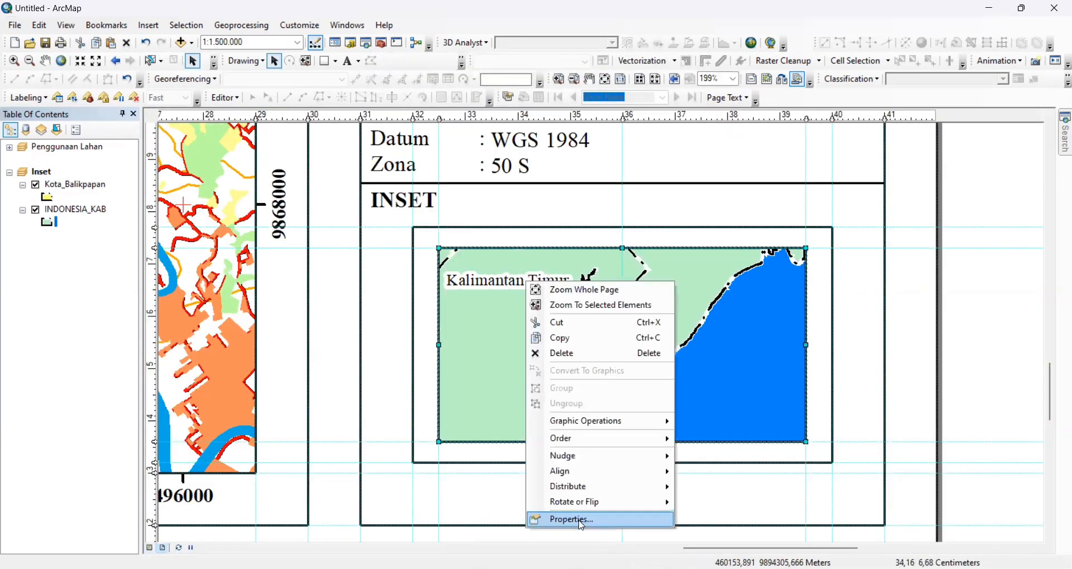
click(559, 517)
click(672, 87)
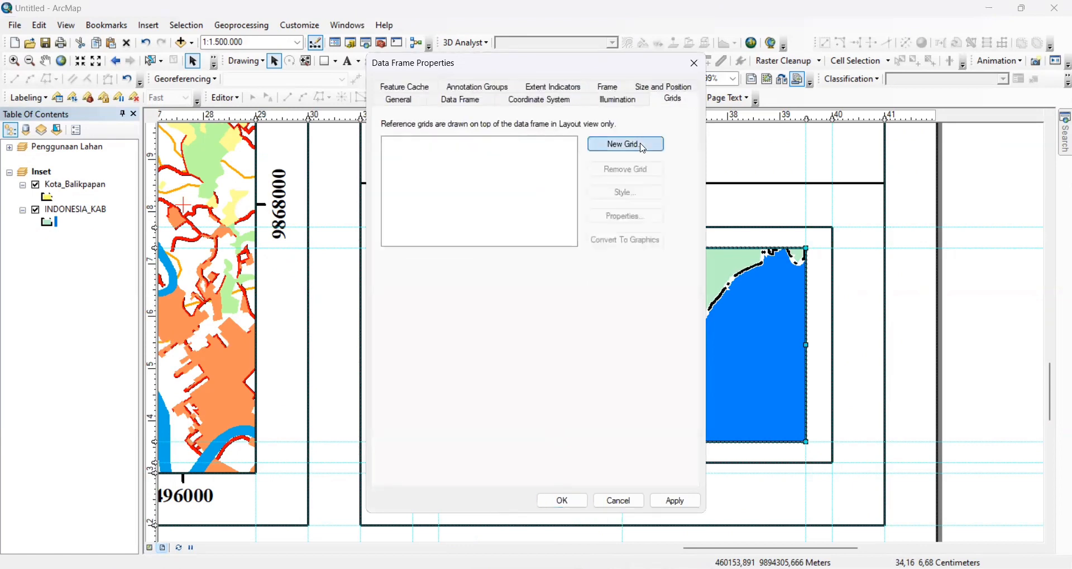
click(617, 144)
click(519, 245)
click(633, 413)
click(519, 218)
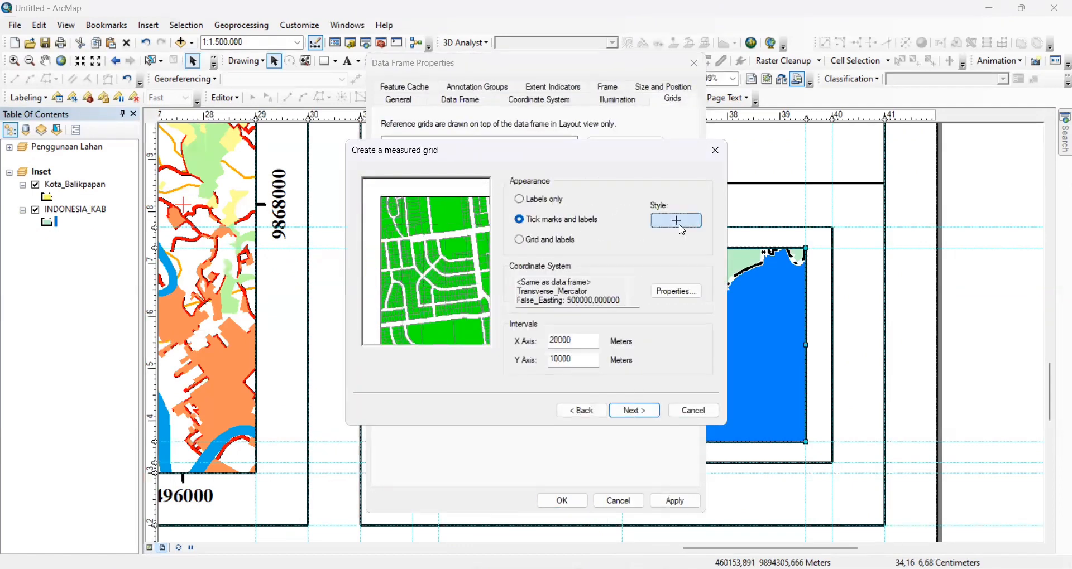
Step: Color the grid's tick mark symbol red, then finish the measured grid and apply it to the inset
click(681, 220)
click(666, 237)
click(666, 303)
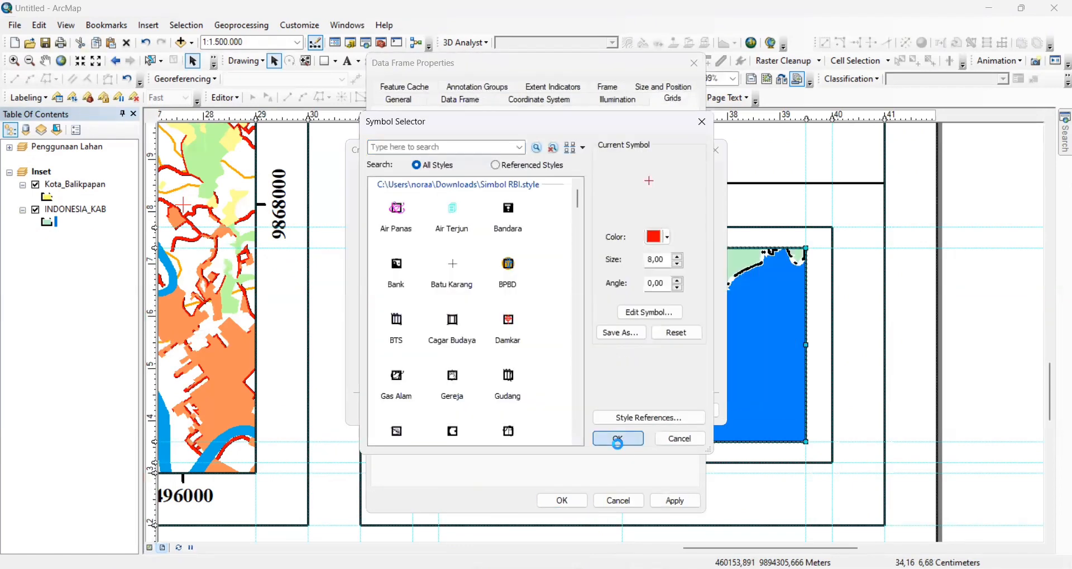
click(618, 439)
click(634, 412)
click(634, 412)
click(635, 410)
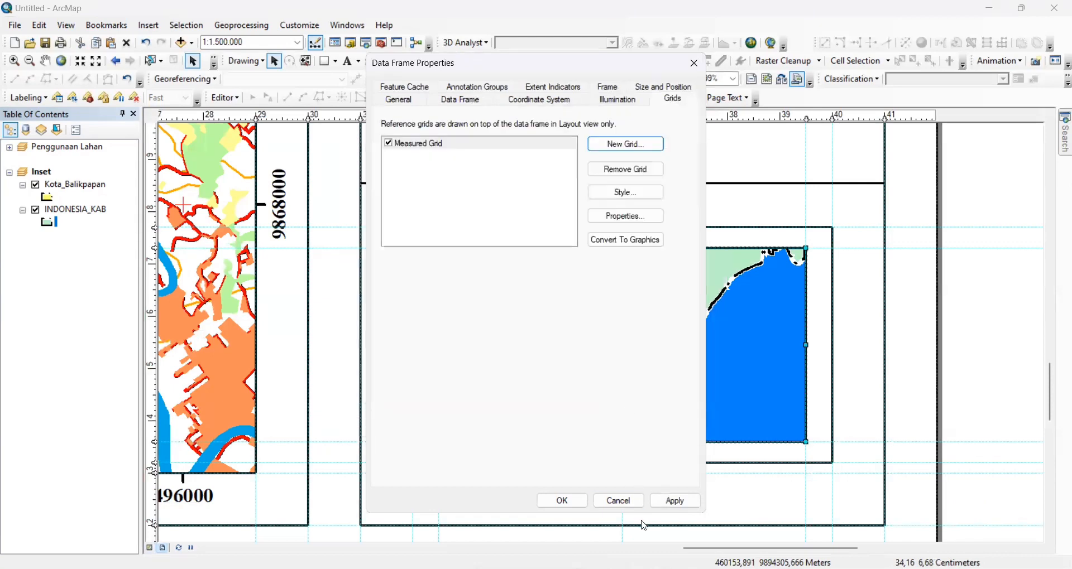
click(675, 501)
Step: Set the inset grid's label font to Times New Roman at size 7
click(620, 216)
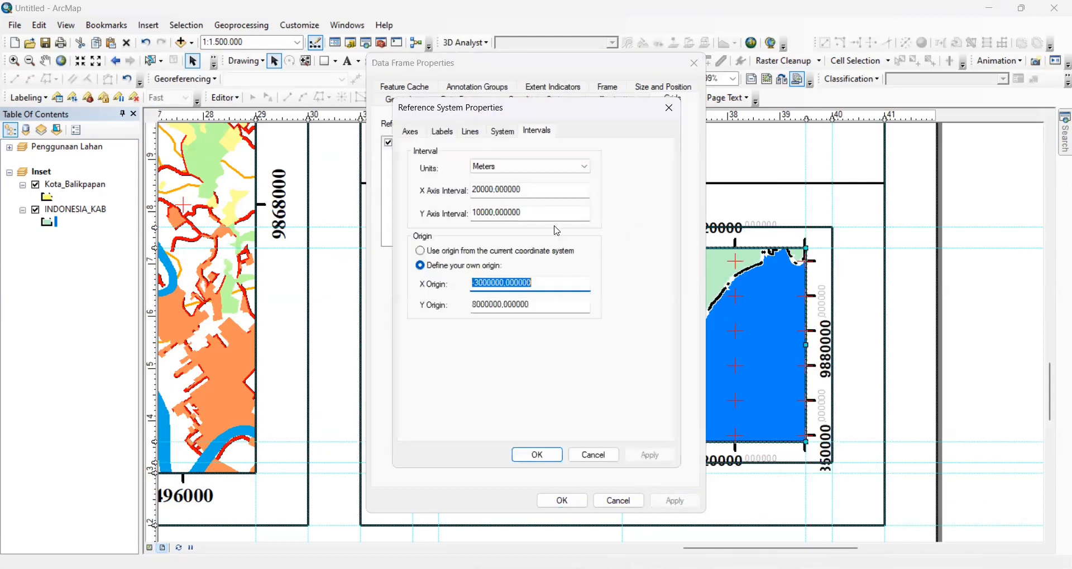
click(444, 132)
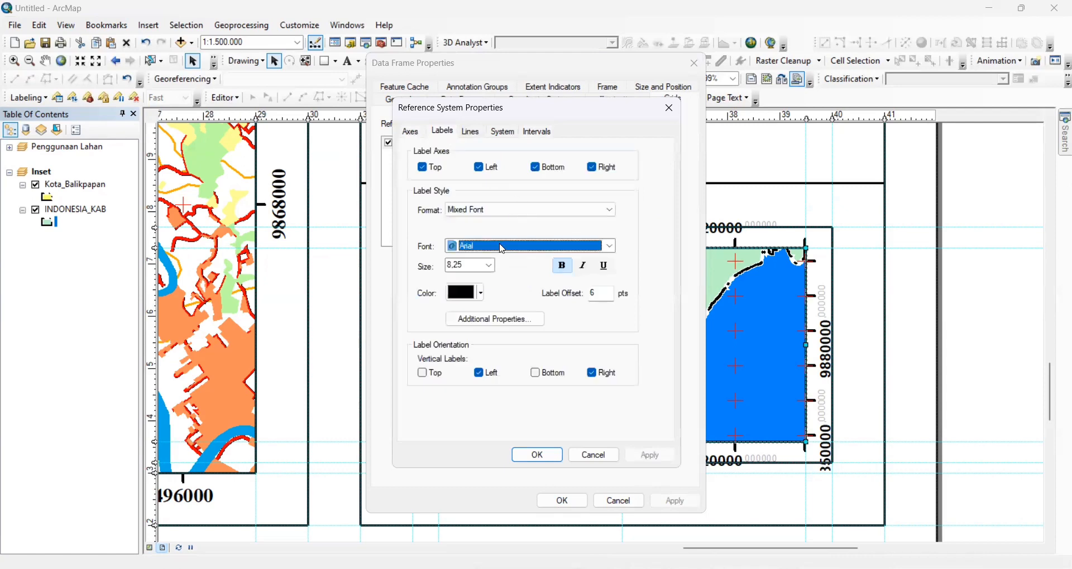
click(503, 247)
click(503, 247)
click(490, 266)
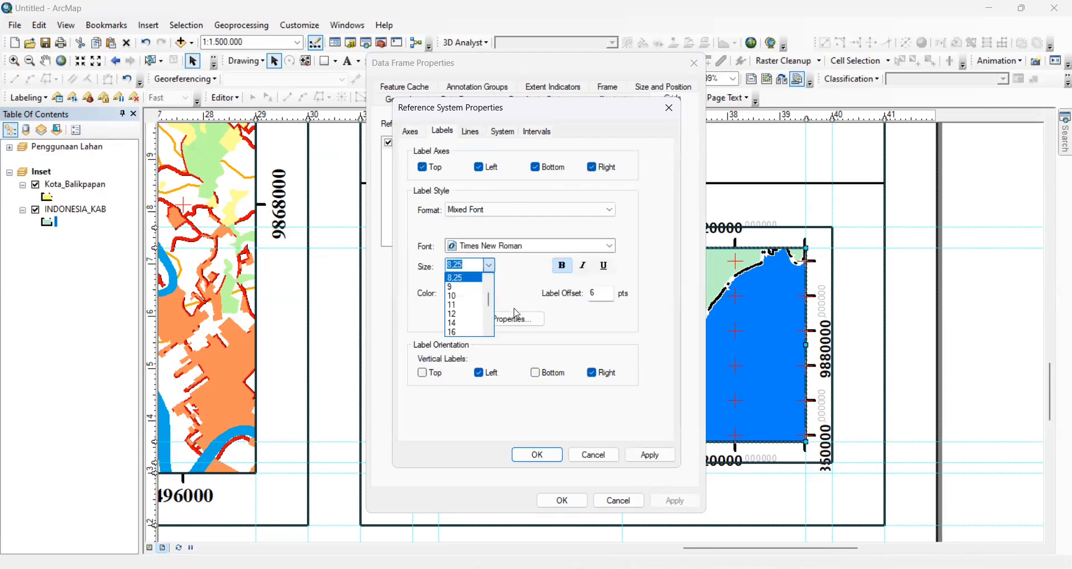
click(474, 300)
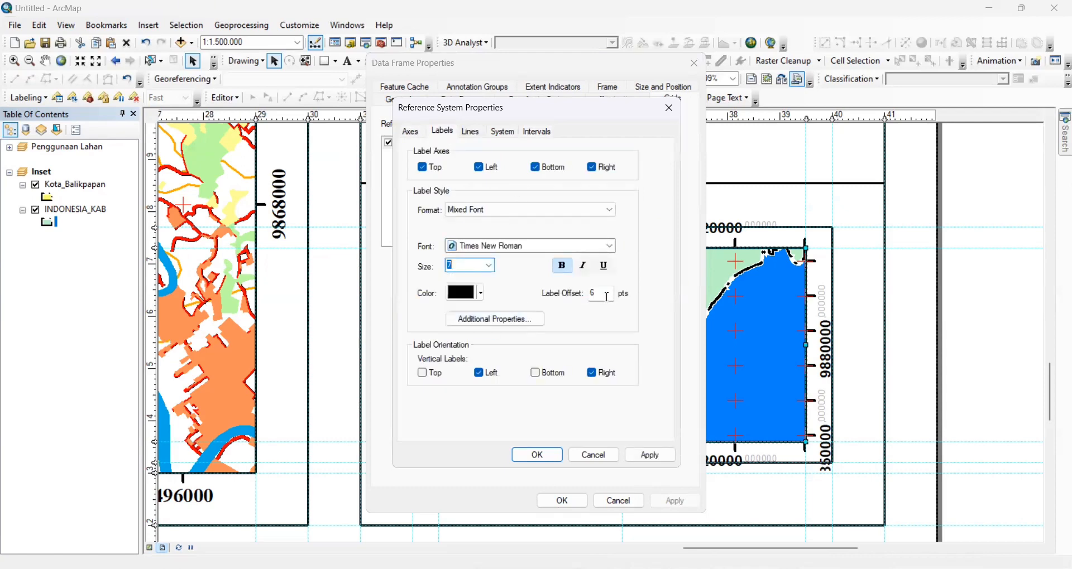
Step: Set the grid labels' secondary font to Times New Roman and format the numbers without decimal places
click(528, 322)
click(546, 278)
text(ti)
click(543, 273)
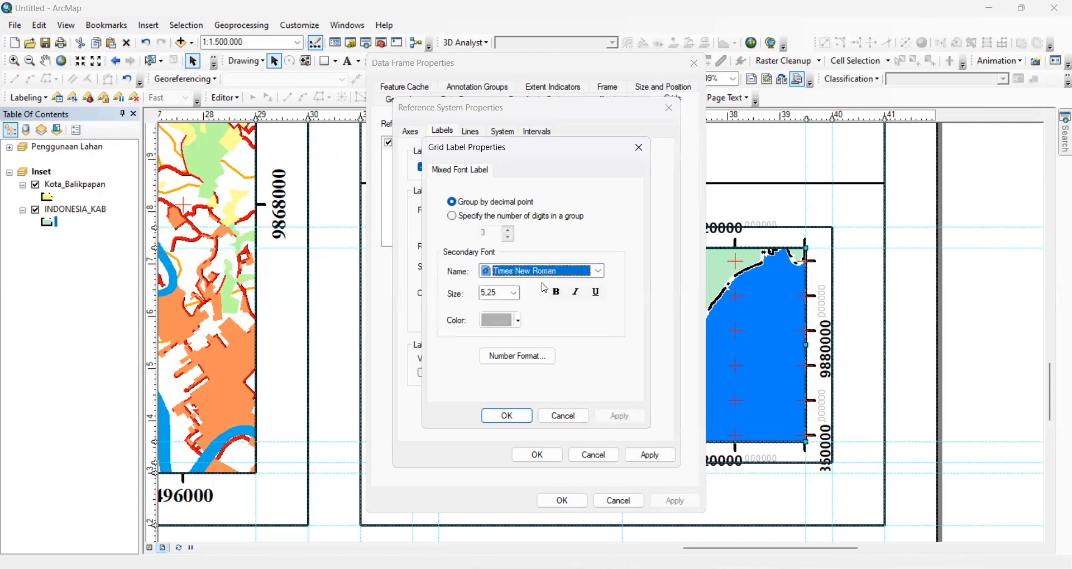
click(498, 326)
click(517, 356)
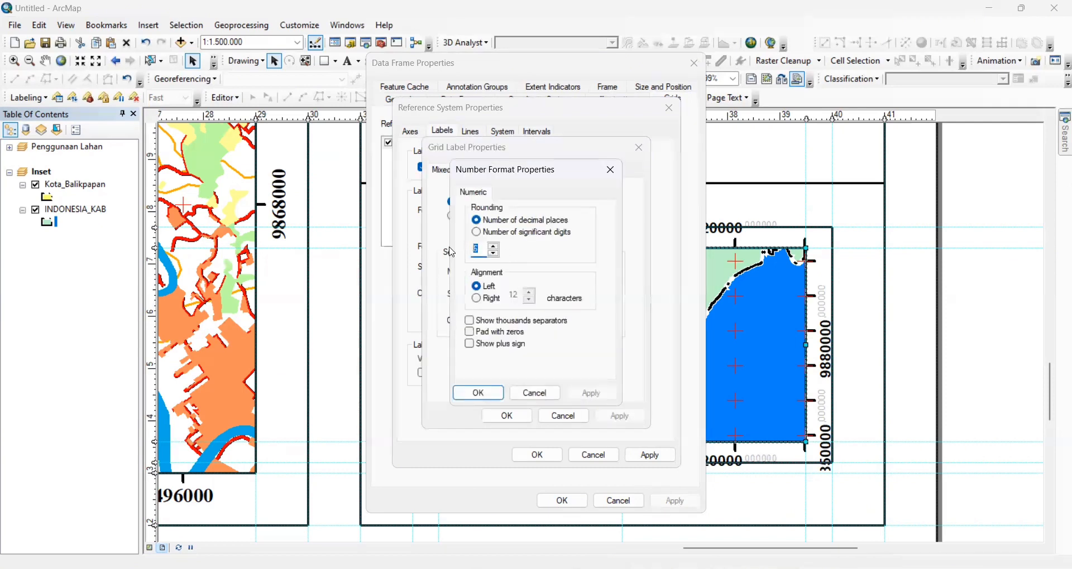
click(478, 394)
click(507, 416)
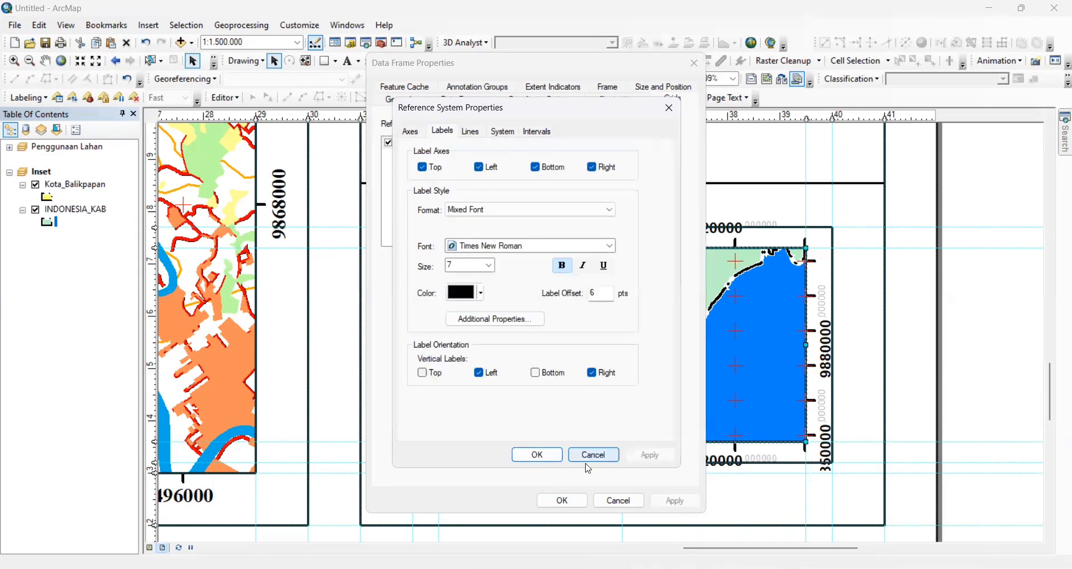
click(536, 457)
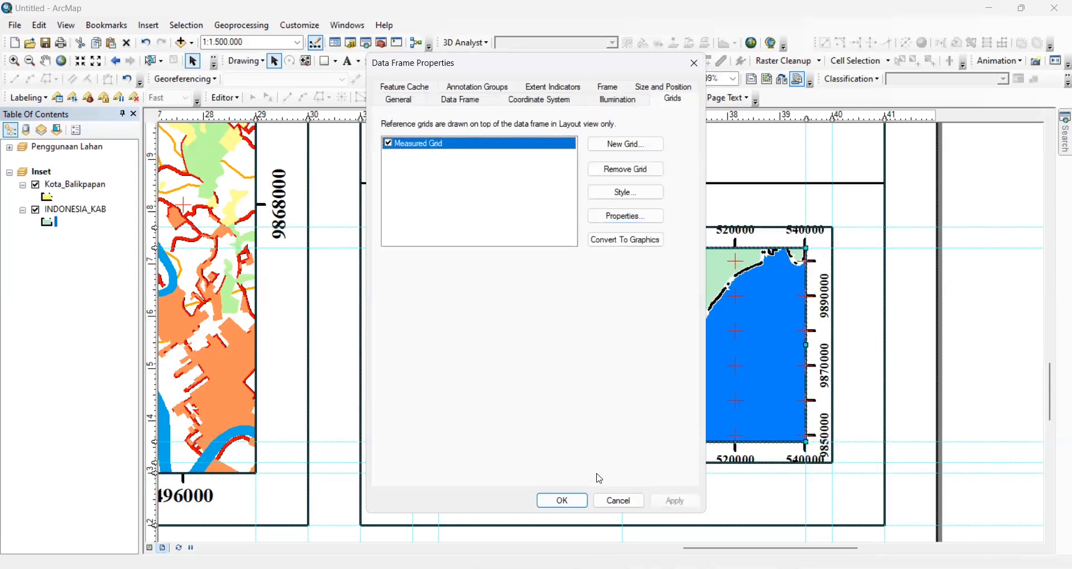
Step: Set the inset grid's intervals to 40000 meters on the X axis and 20000 meters on the Y axis
click(594, 216)
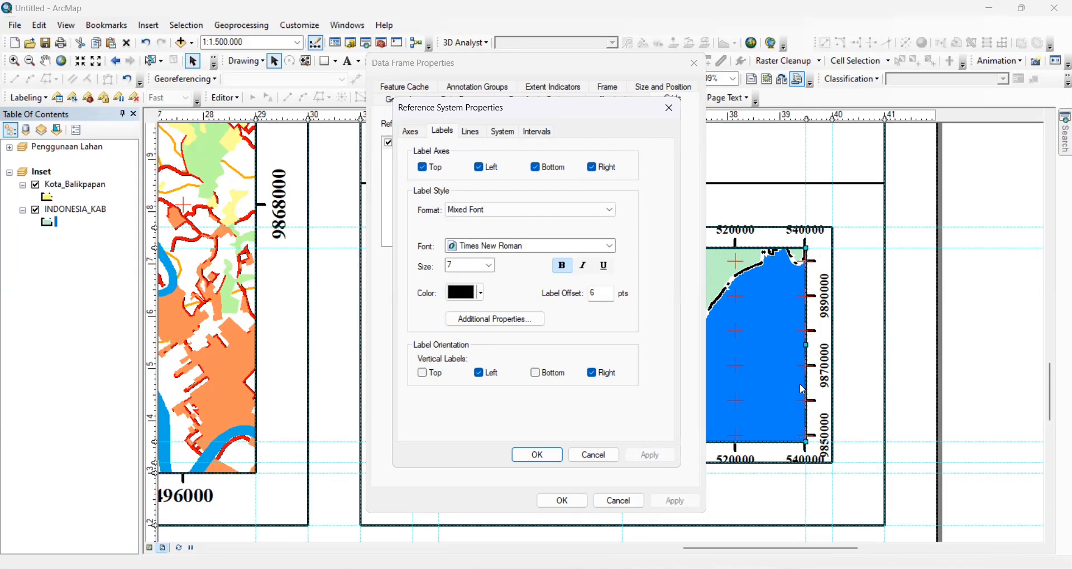
click(537, 131)
click(477, 190)
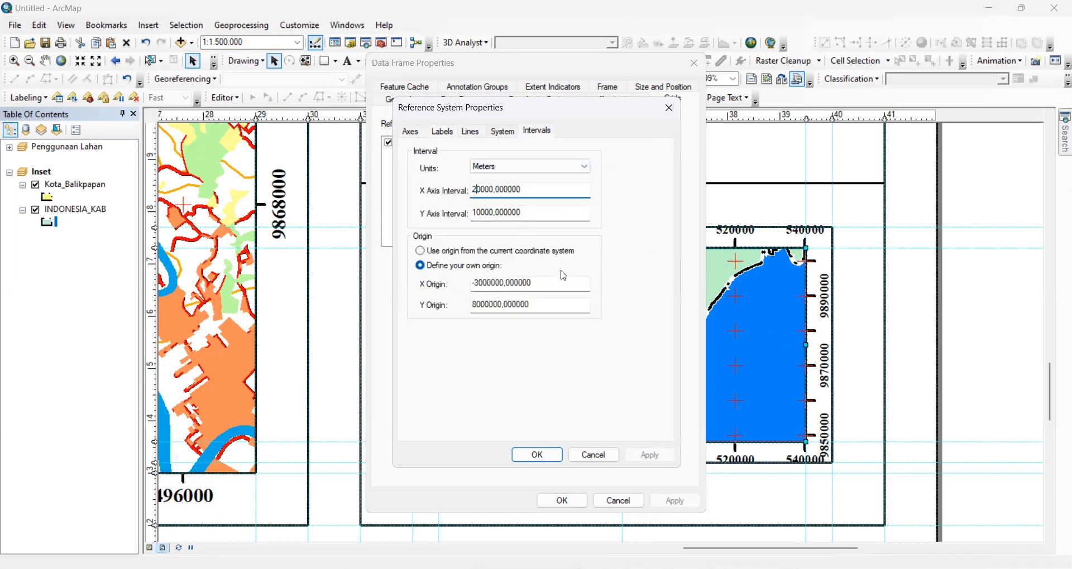
key(BackSpace)
text(4)
click(477, 218)
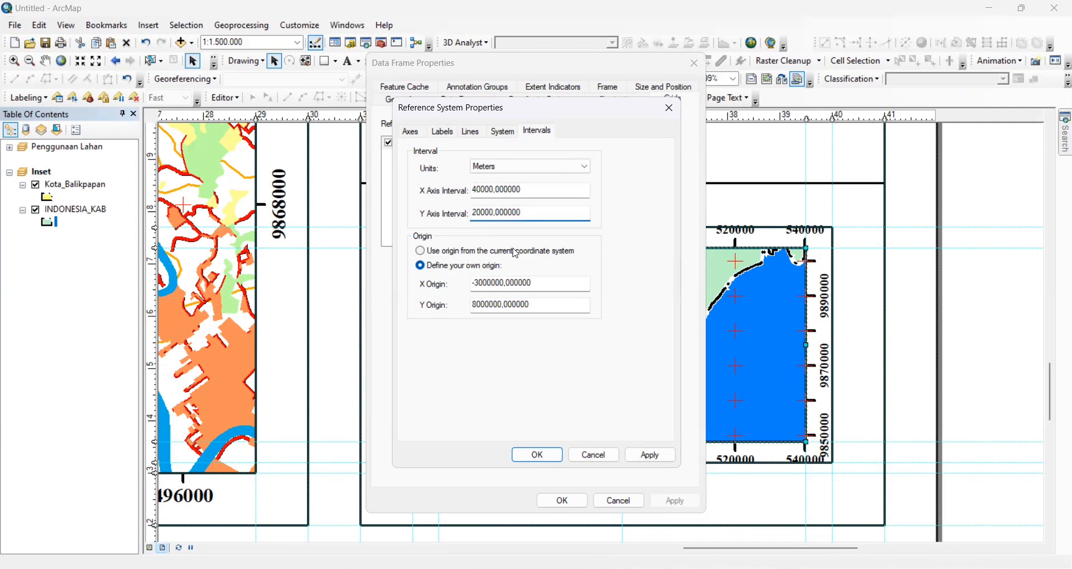
click(654, 462)
click(559, 455)
click(679, 506)
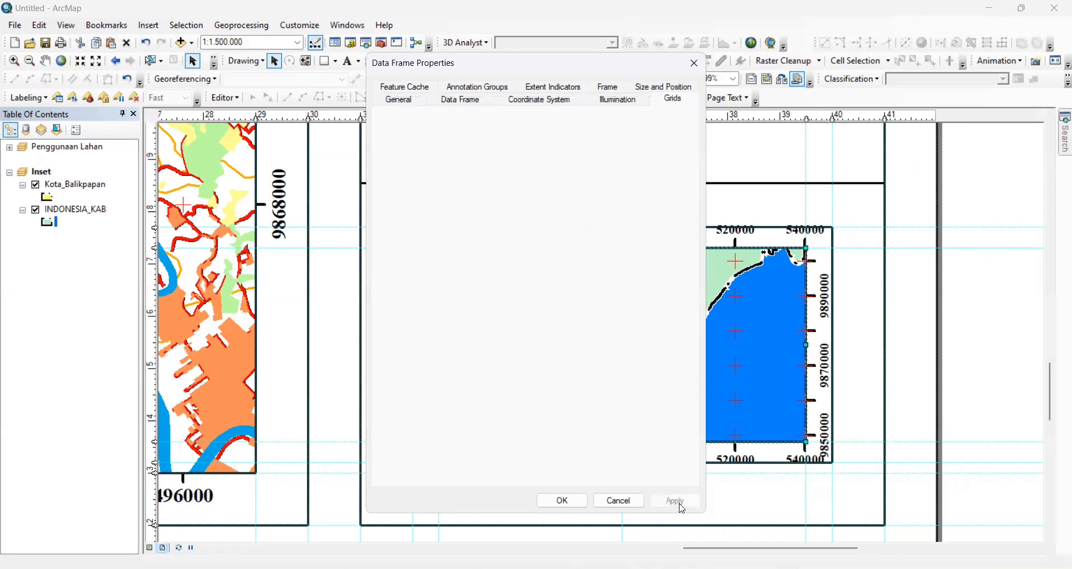
click(553, 501)
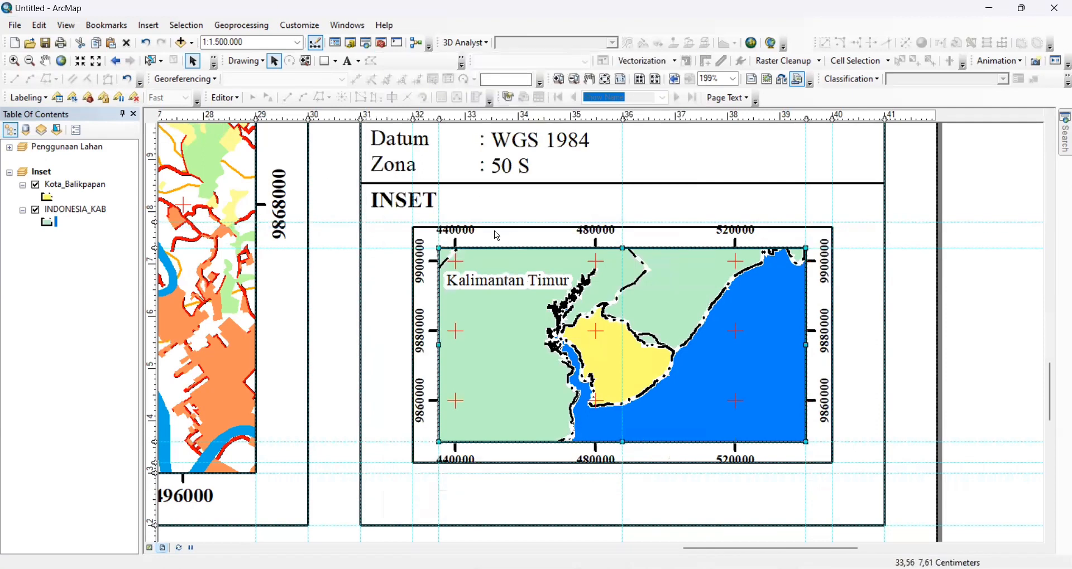
Step: Stretch the upper edge of the rectangle around the inset up to the horizontal guide above the grid labels
click(414, 452)
click(407, 448)
click(412, 449)
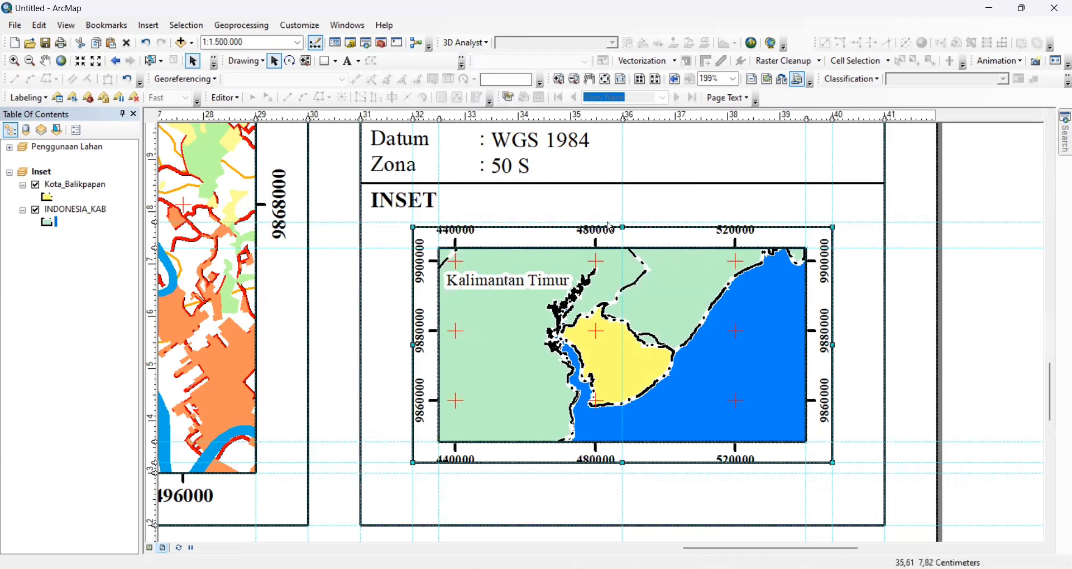
drag(622, 228, 622, 222)
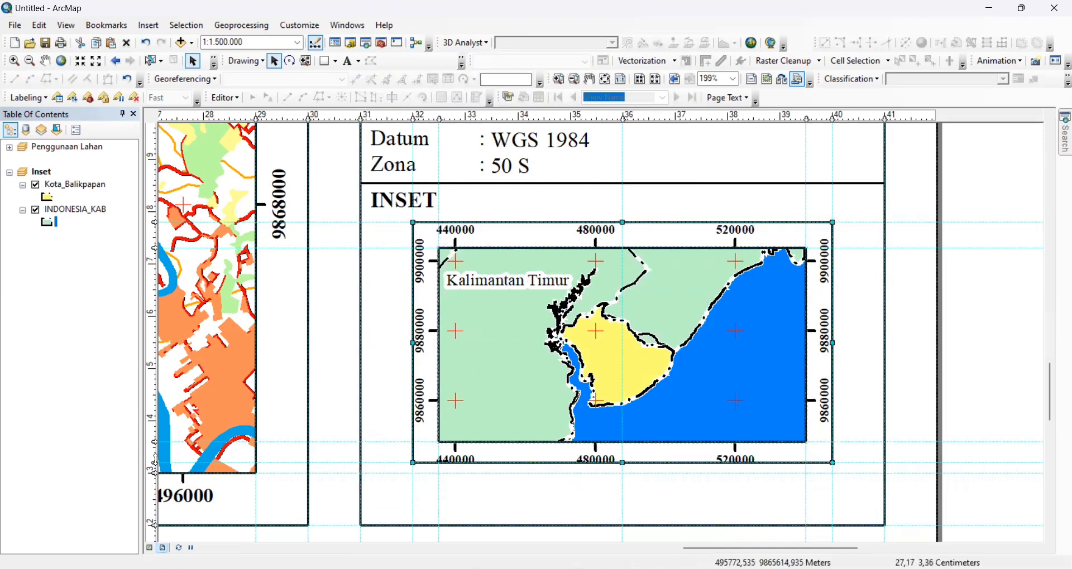
Step: Stretch the lower edge of the rectangle around the inset below the grid labels and set the inset map's scale to 1:1.200.000
drag(623, 463, 622, 469)
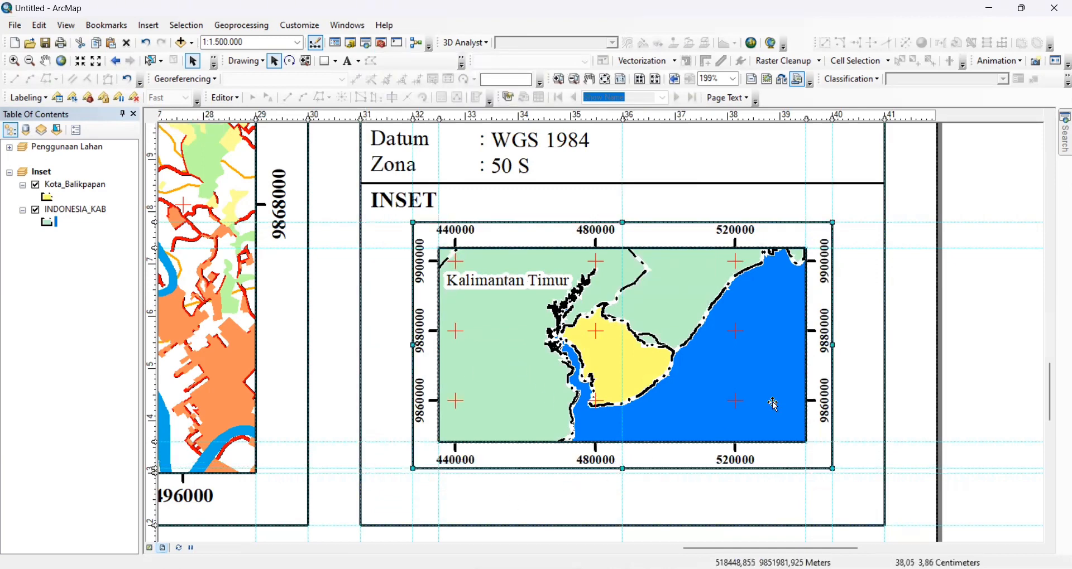
click(653, 360)
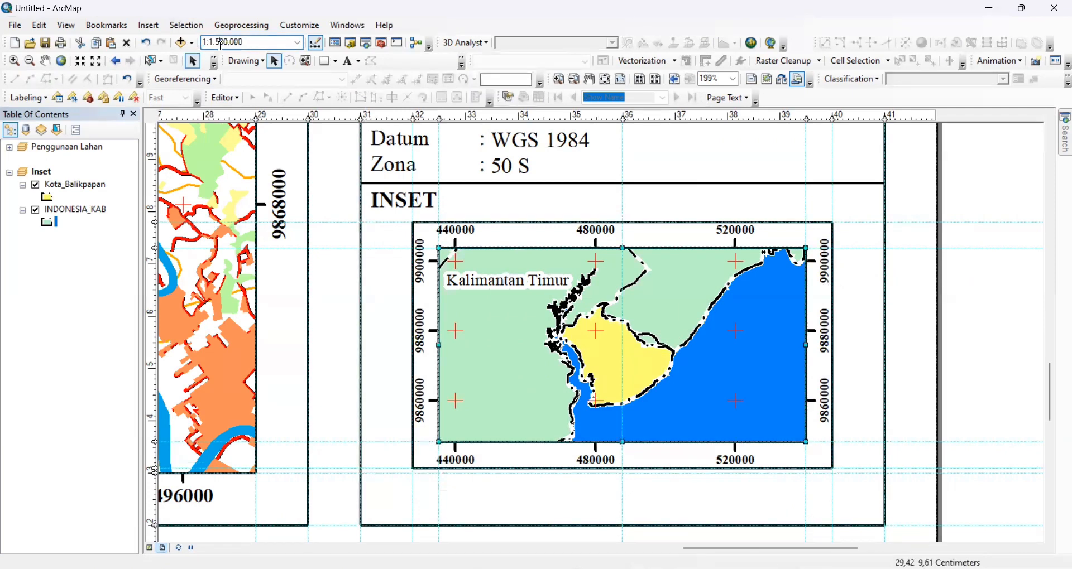
key(Return)
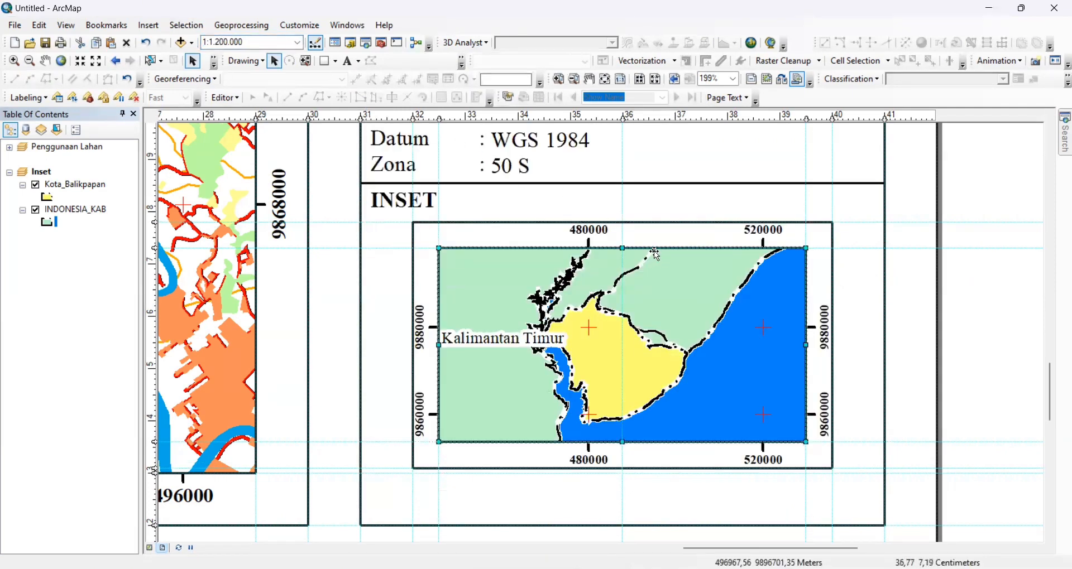
right_click(626, 312)
click(664, 551)
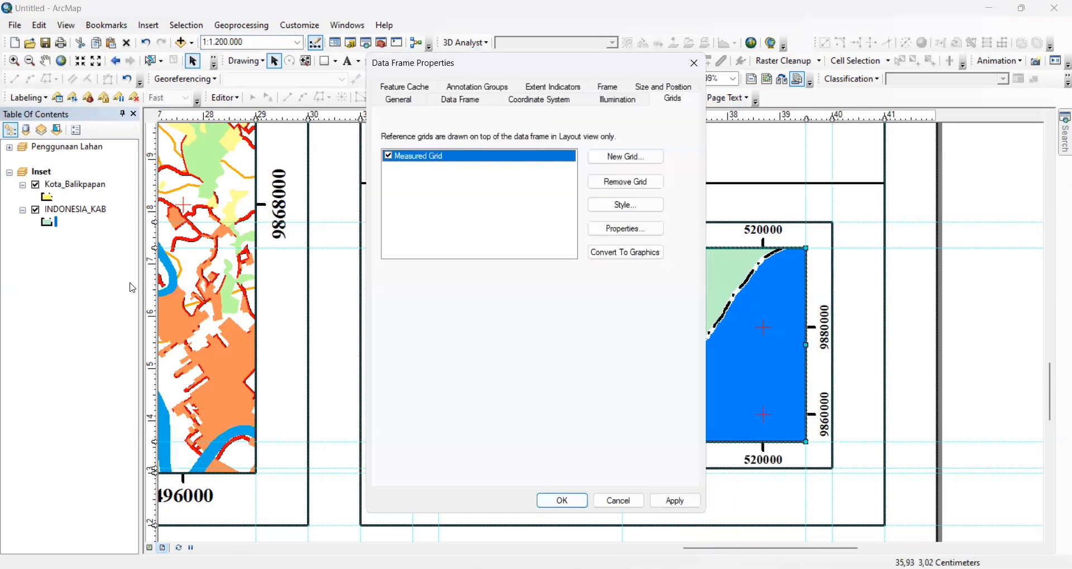
click(83, 214)
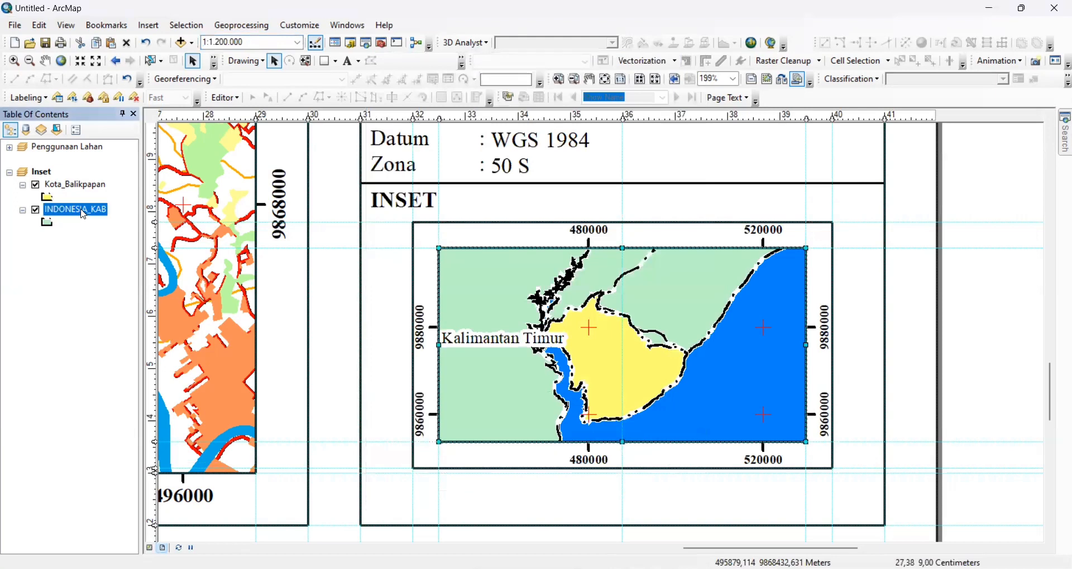
click(718, 204)
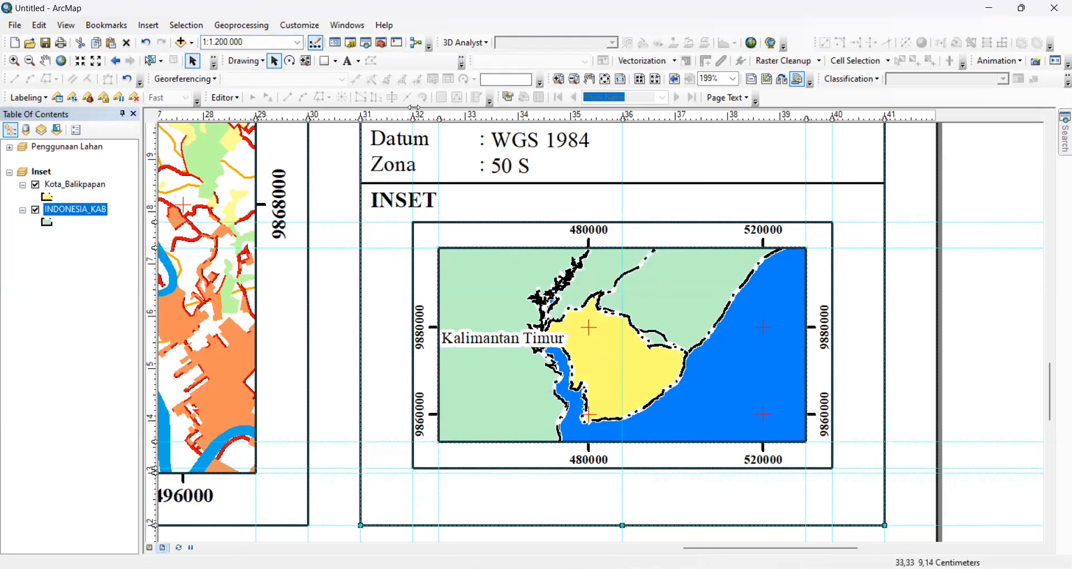
click(339, 61)
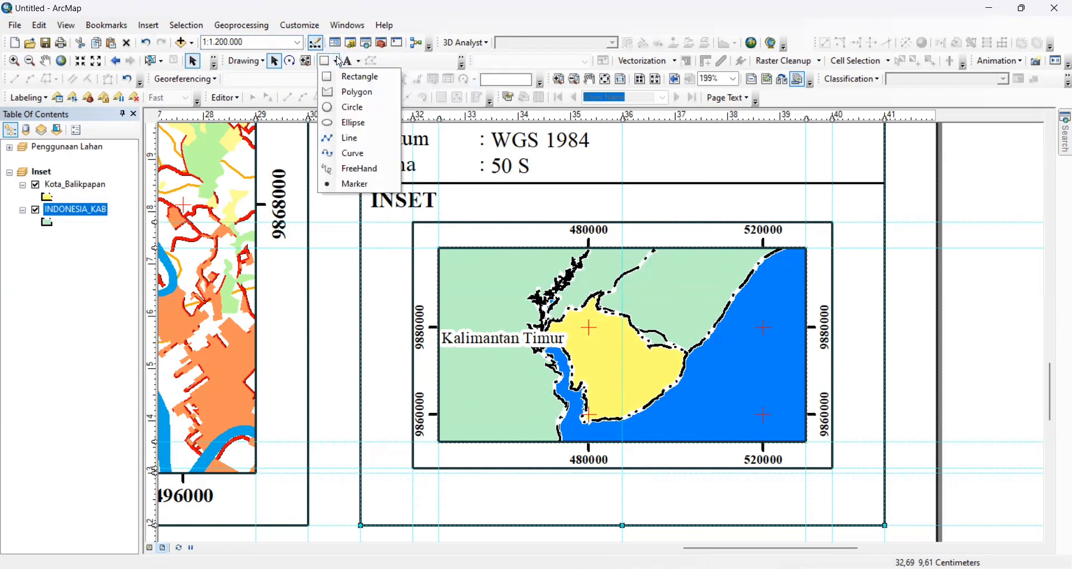
click(340, 61)
click(149, 25)
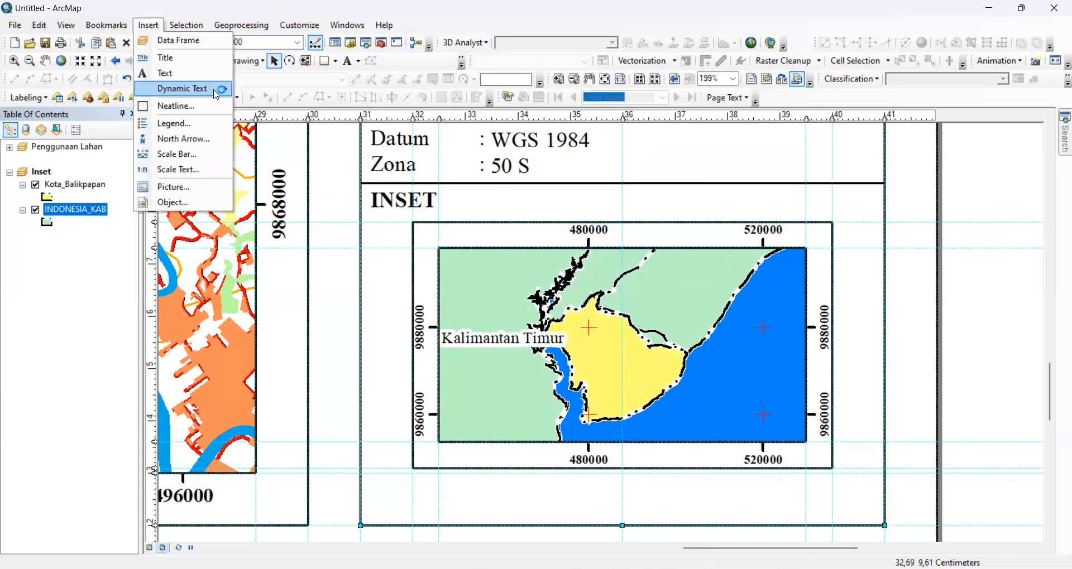
mouse_move(217, 94)
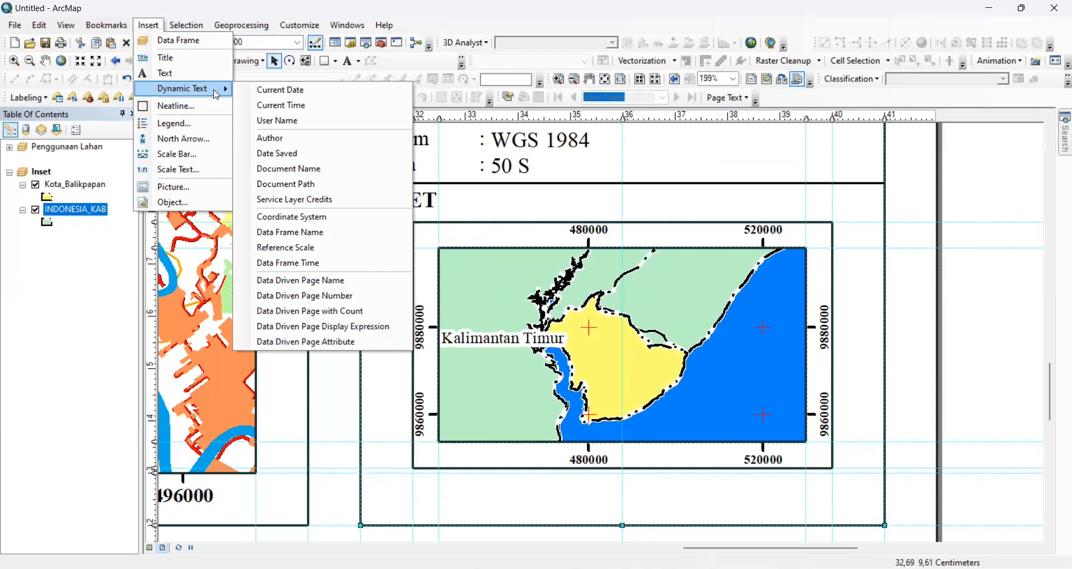
click(337, 62)
Step: Add a callout reading "Lokasi Penelitian" on the southern part of the yellow city area in the inset
click(358, 62)
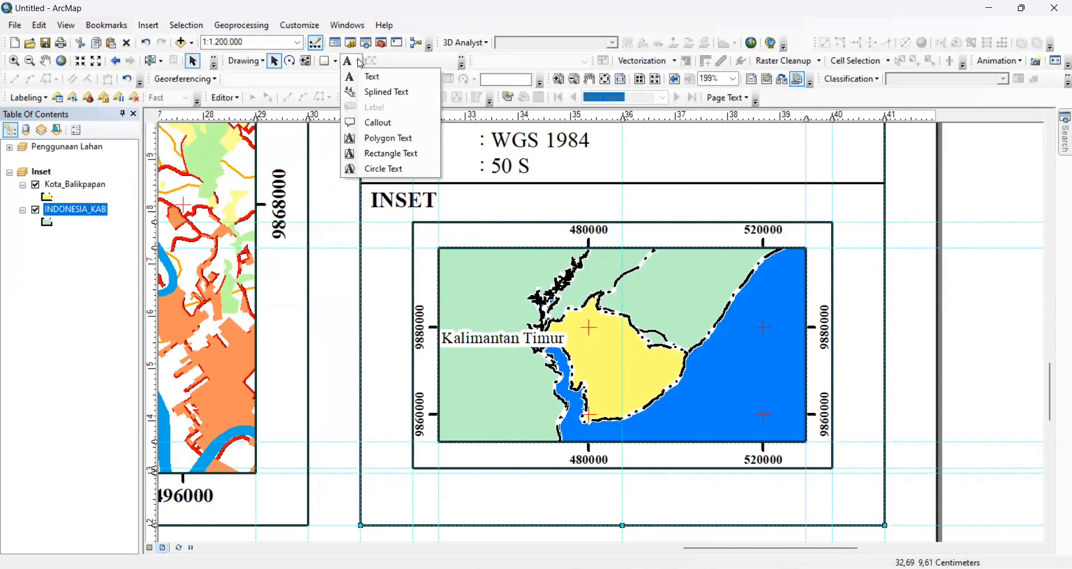
click(396, 128)
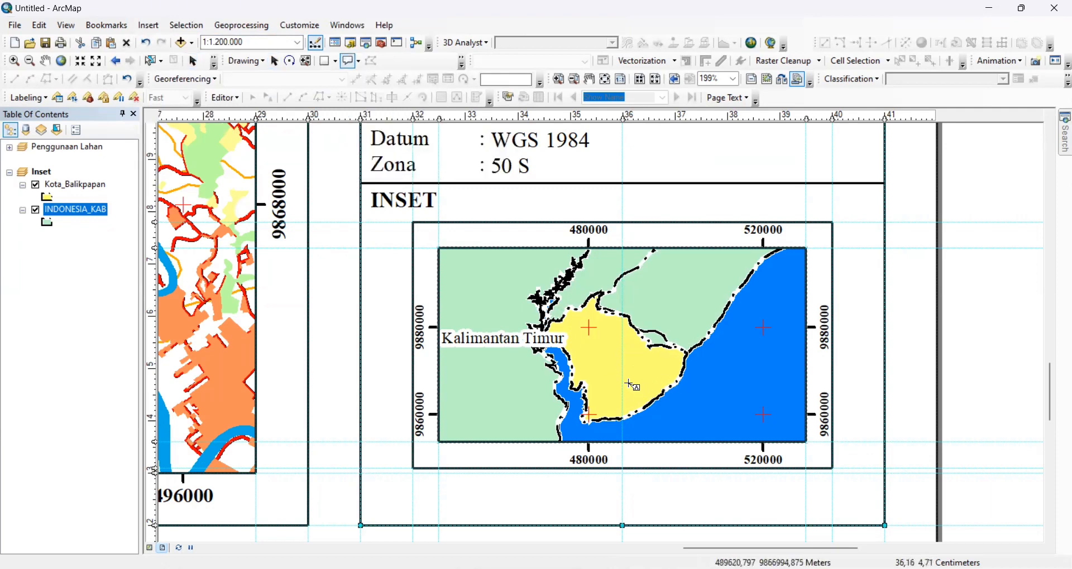
click(604, 405)
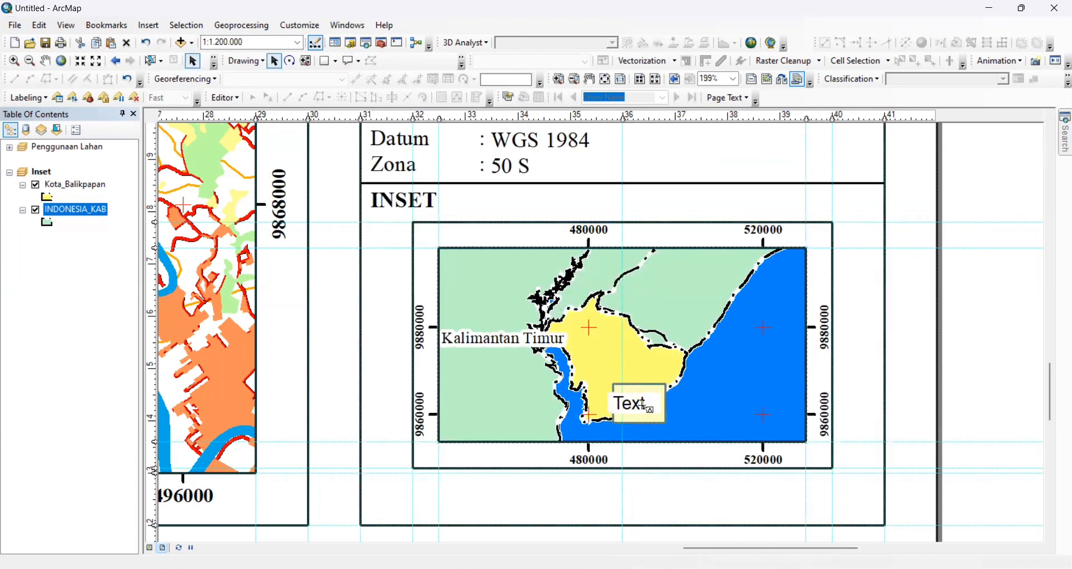
double_click(637, 407)
text(Lokasi Penelitian)
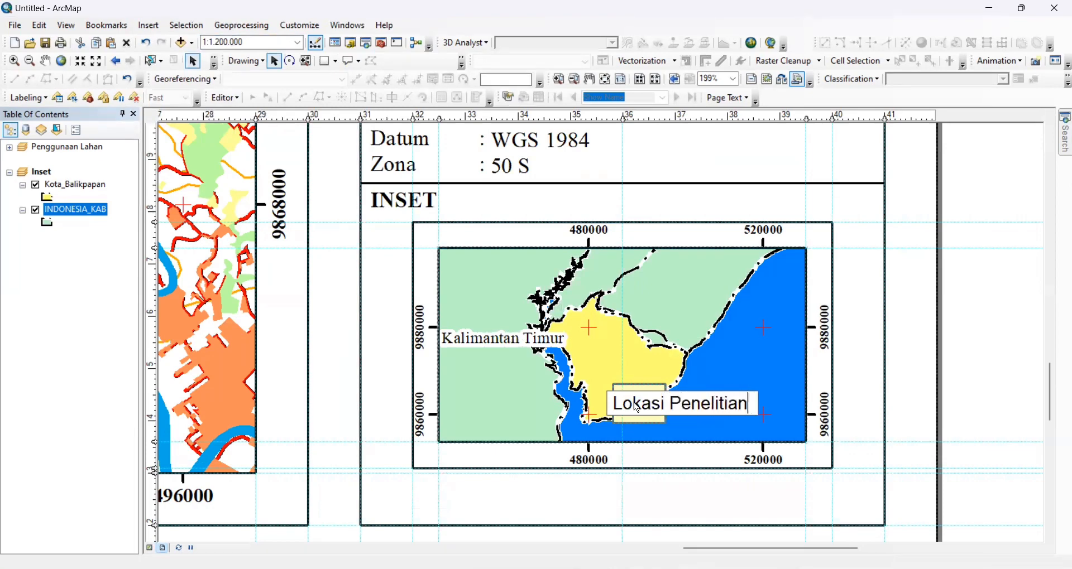
key(Return)
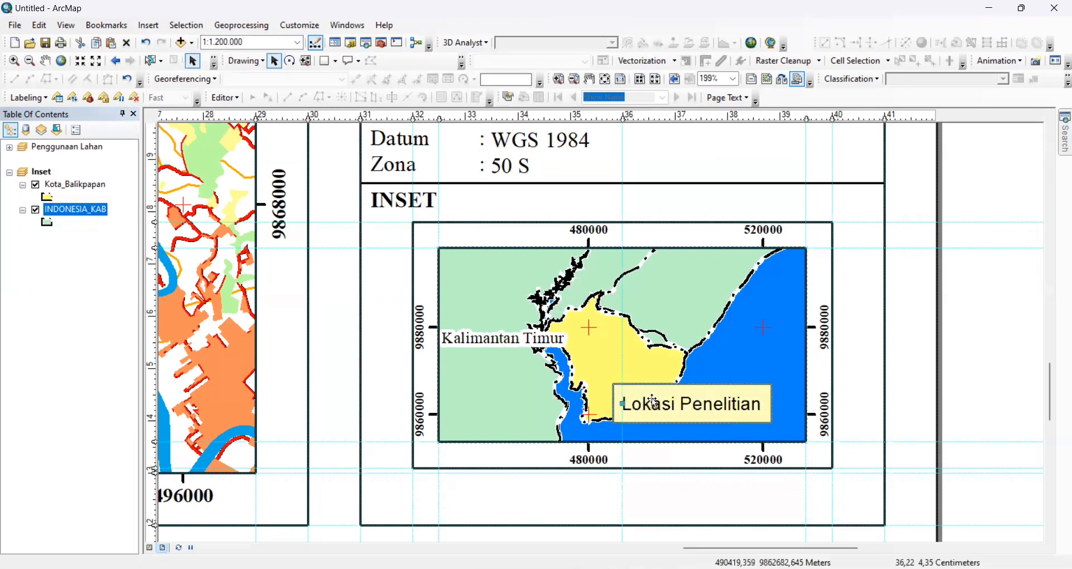
Step: Move the callout box above its anchor point and shift its pointer tip to the southwestern corner of the yellow city area
click(682, 384)
click(665, 400)
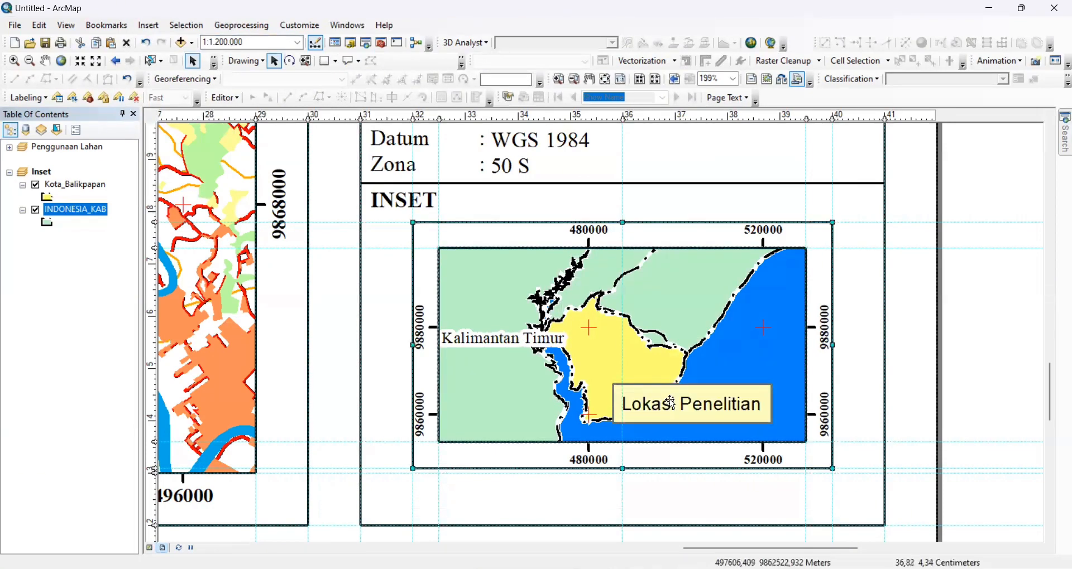
drag(774, 400, 761, 352)
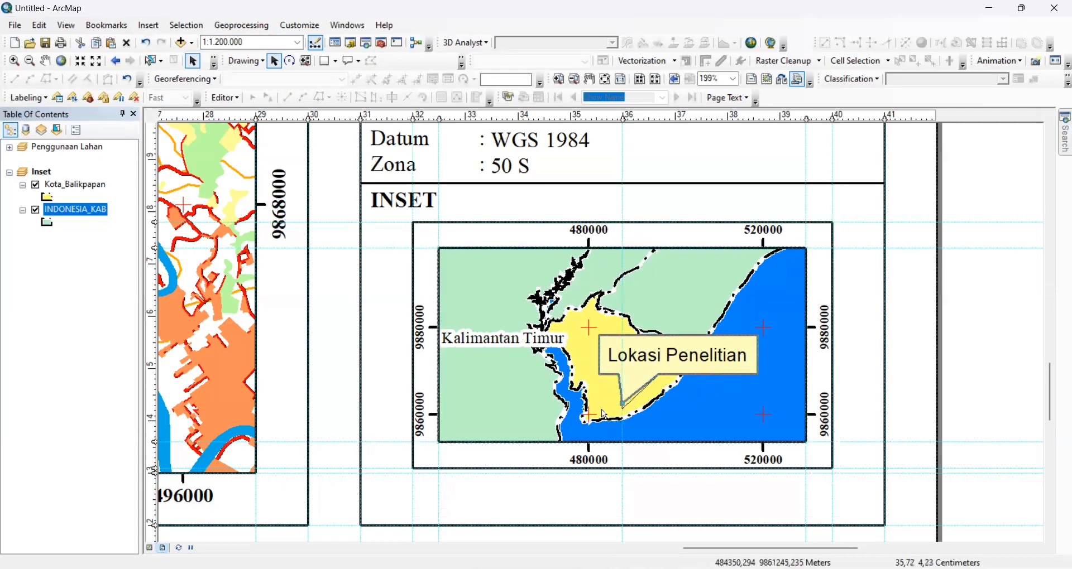
drag(593, 119, 601, 118)
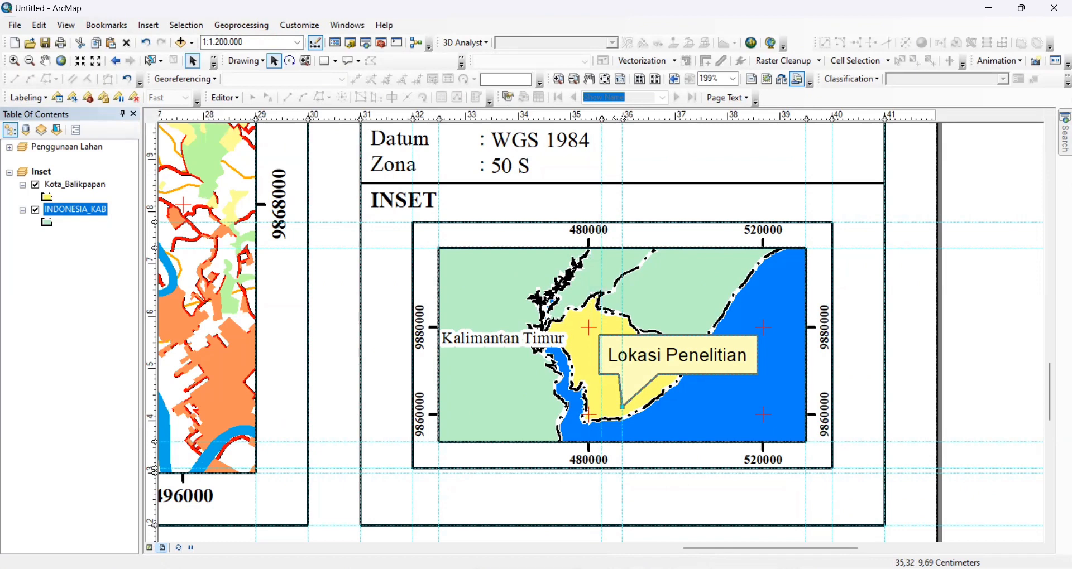
click(624, 403)
click(623, 403)
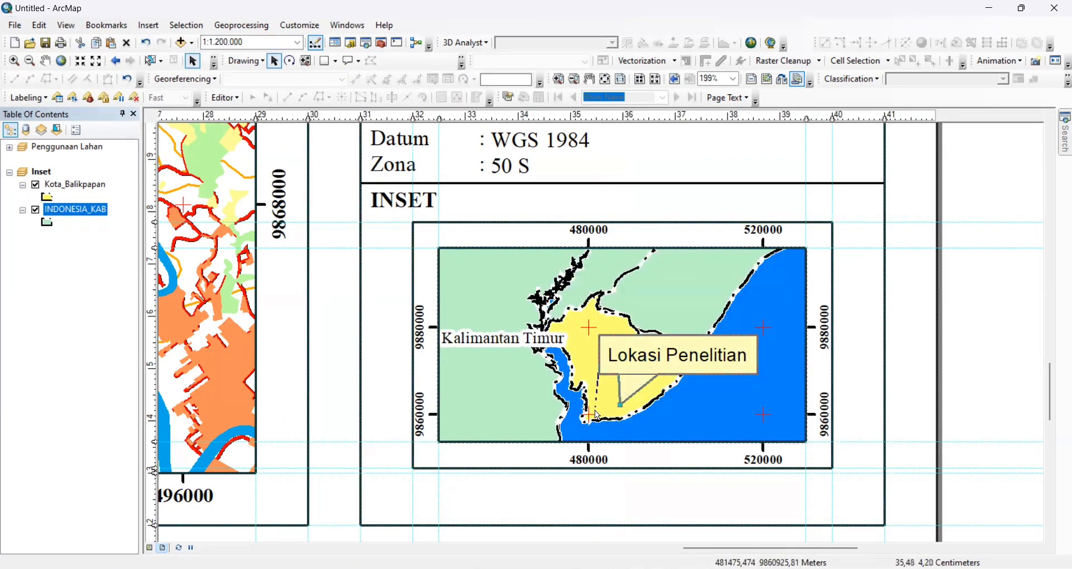
click(595, 410)
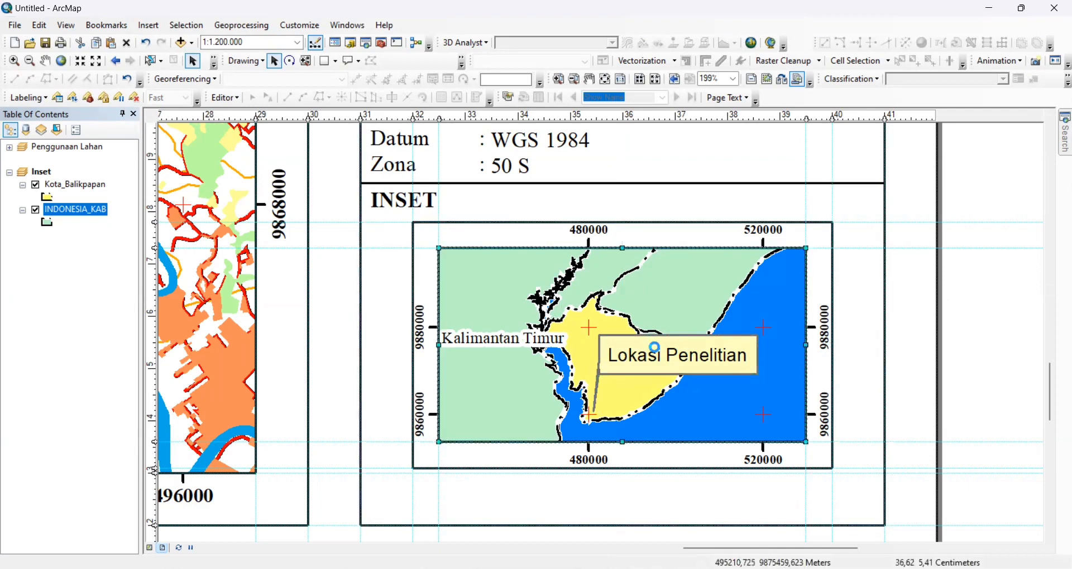
Step: Nudge the "Lokasi Penelitian" callout box slightly down, closer to its pointer tip
double_click(659, 351)
key(Escape)
click(651, 357)
click(646, 360)
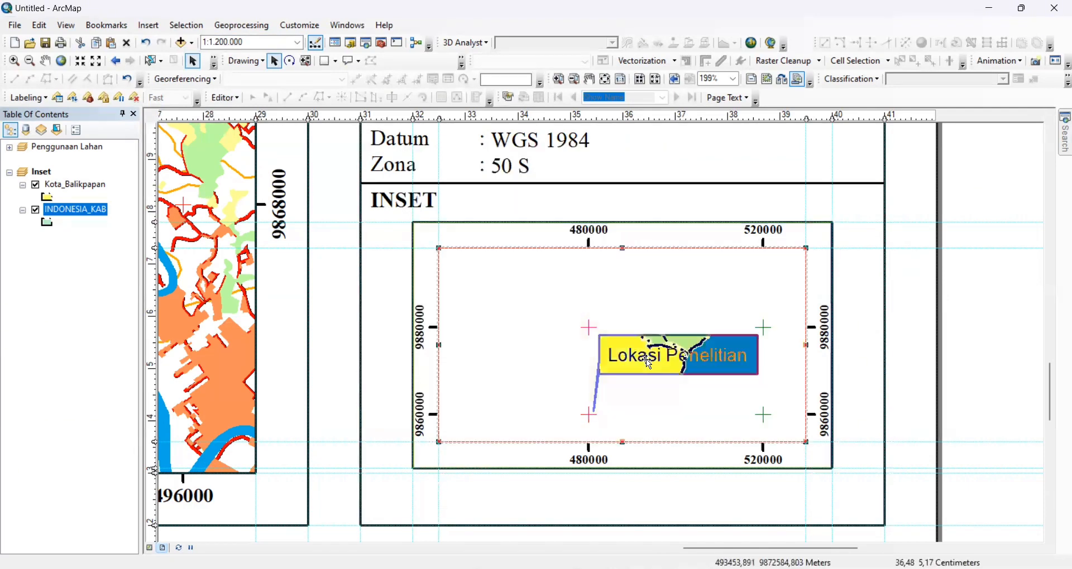
key(Left)
key(Left)
key(Down)
key(Down)
key(Down)
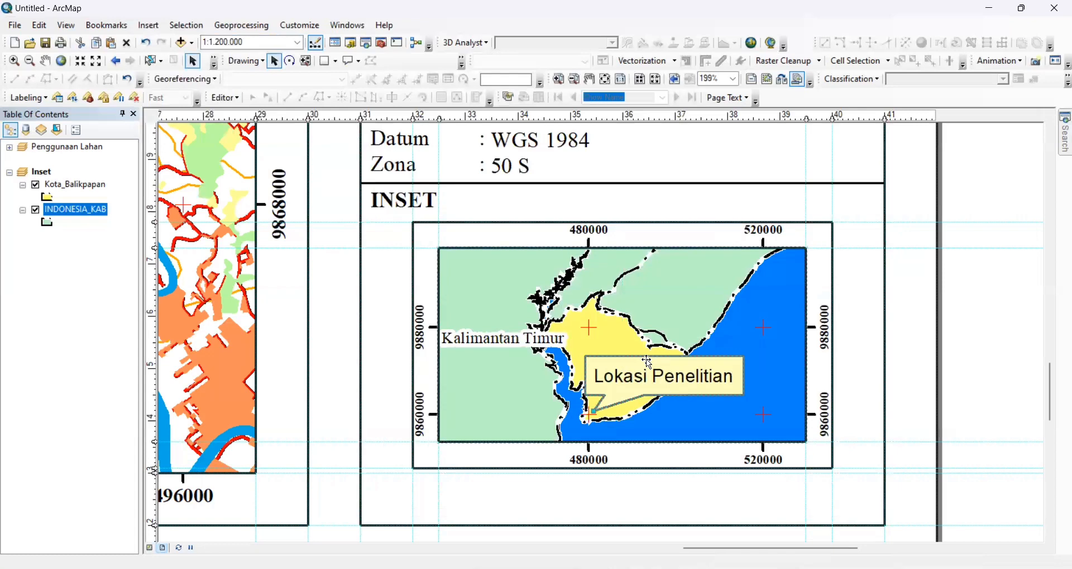
key(Right)
key(Right)
key(Up)
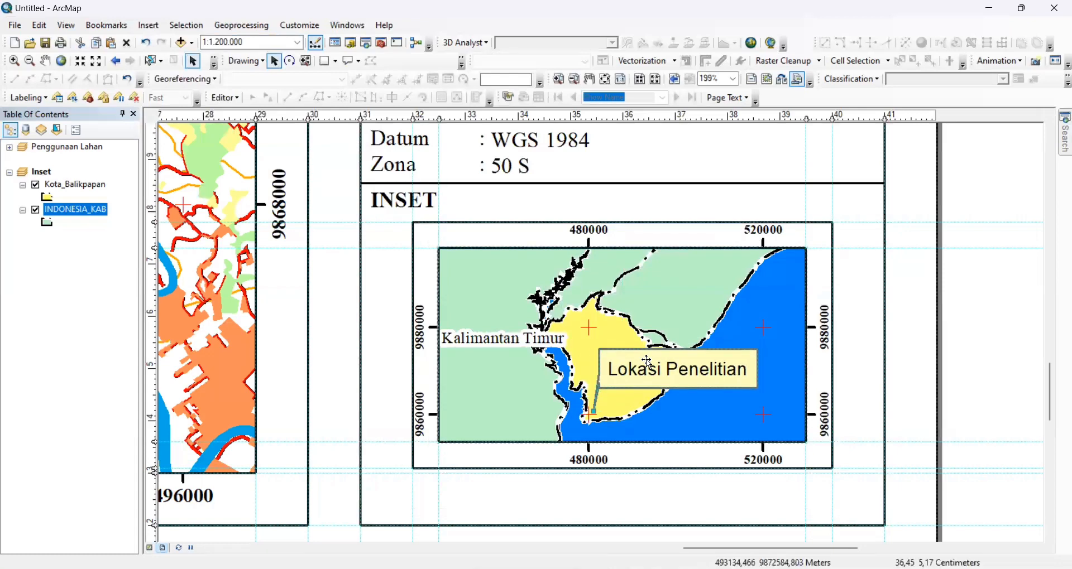
Step: Set the callout text's font to Times New Roman at size 9
right_click(647, 362)
click(700, 351)
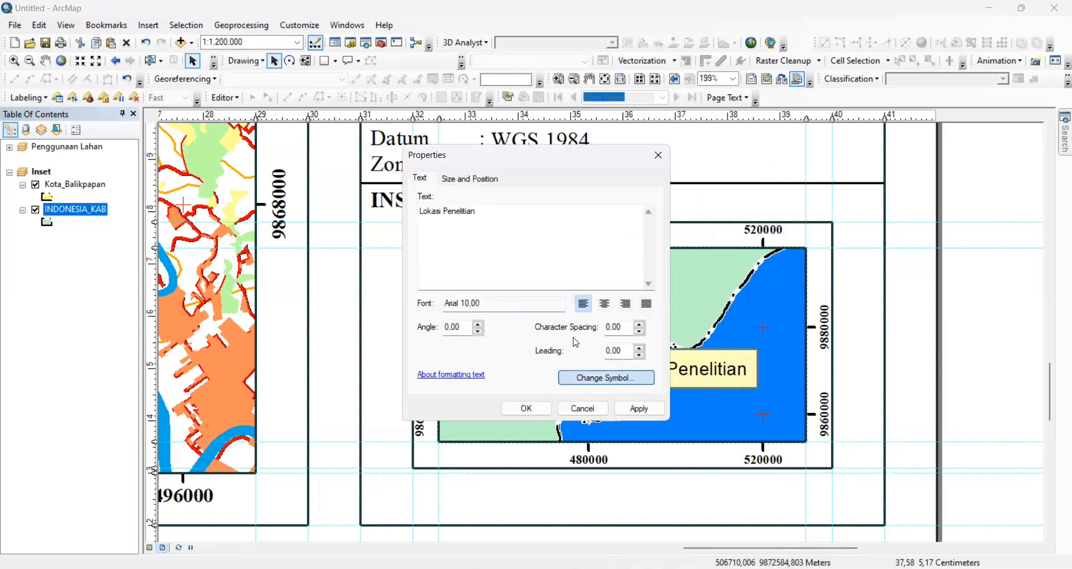
click(606, 377)
click(645, 261)
click(644, 262)
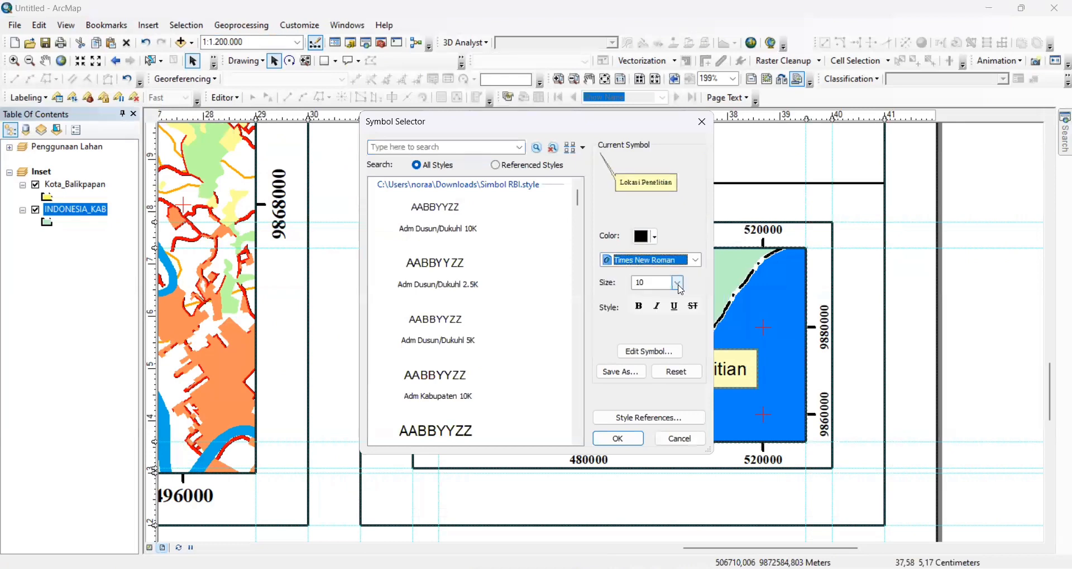
click(677, 283)
click(658, 333)
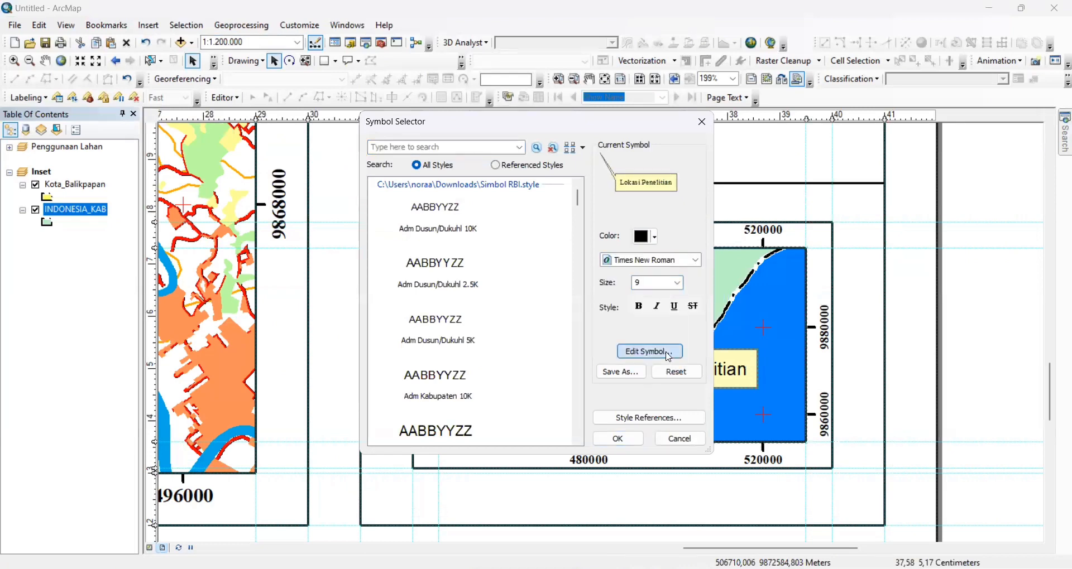
Step: Review the callout symbol's advanced text, mask and balloon background settings
click(668, 354)
click(610, 187)
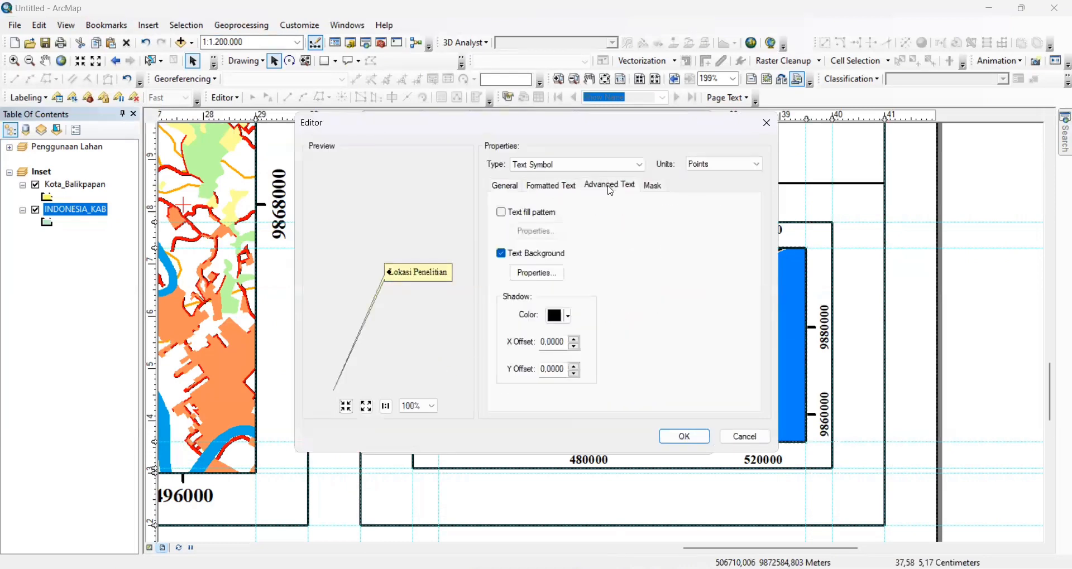
click(653, 188)
click(597, 188)
click(537, 275)
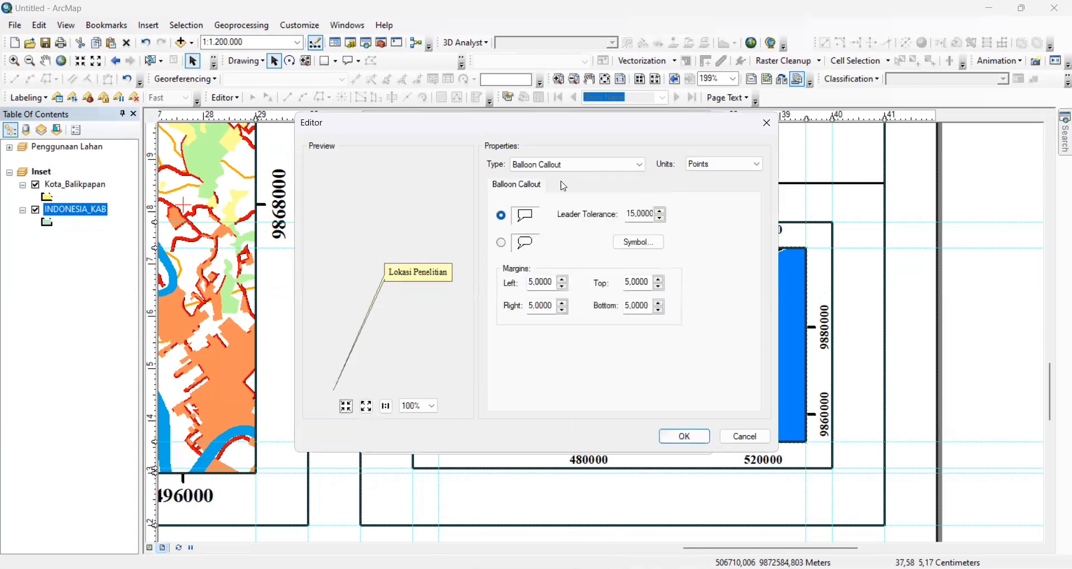
click(744, 437)
Step: Choose black as the callout's text color and apply the symbol changes to the callout
click(505, 185)
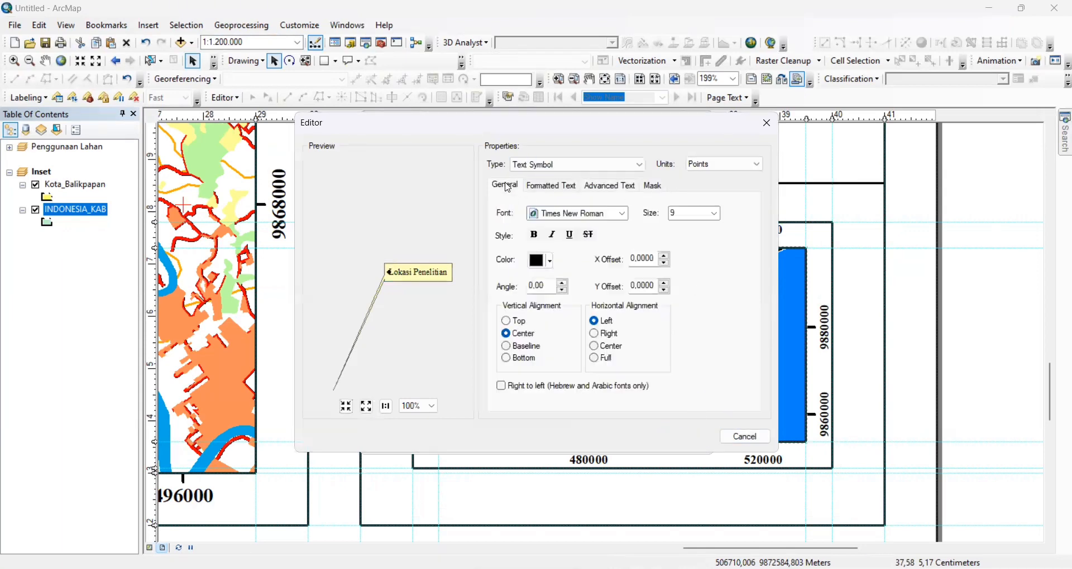
click(546, 265)
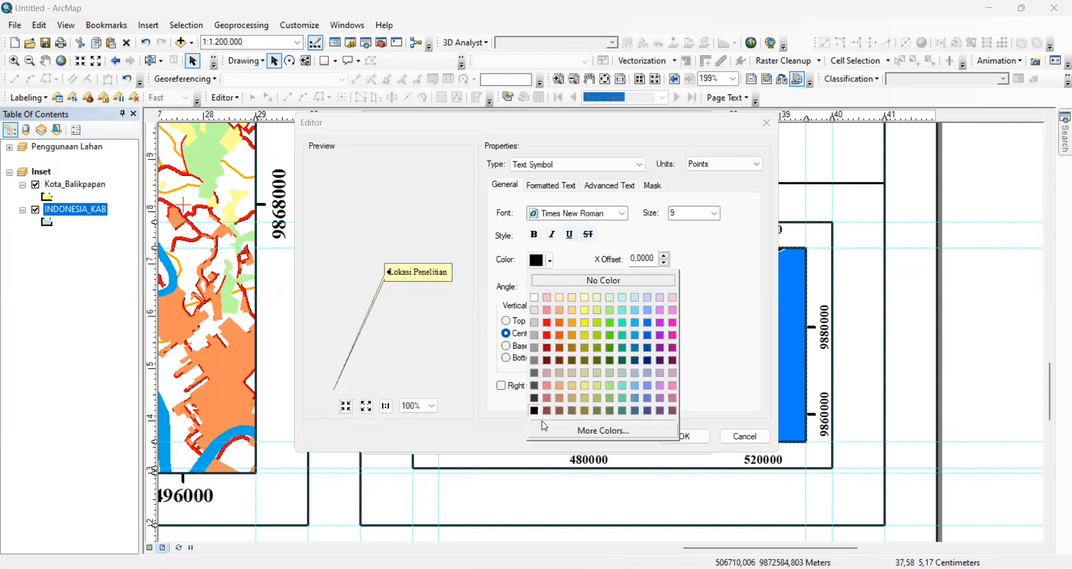
click(534, 412)
click(693, 437)
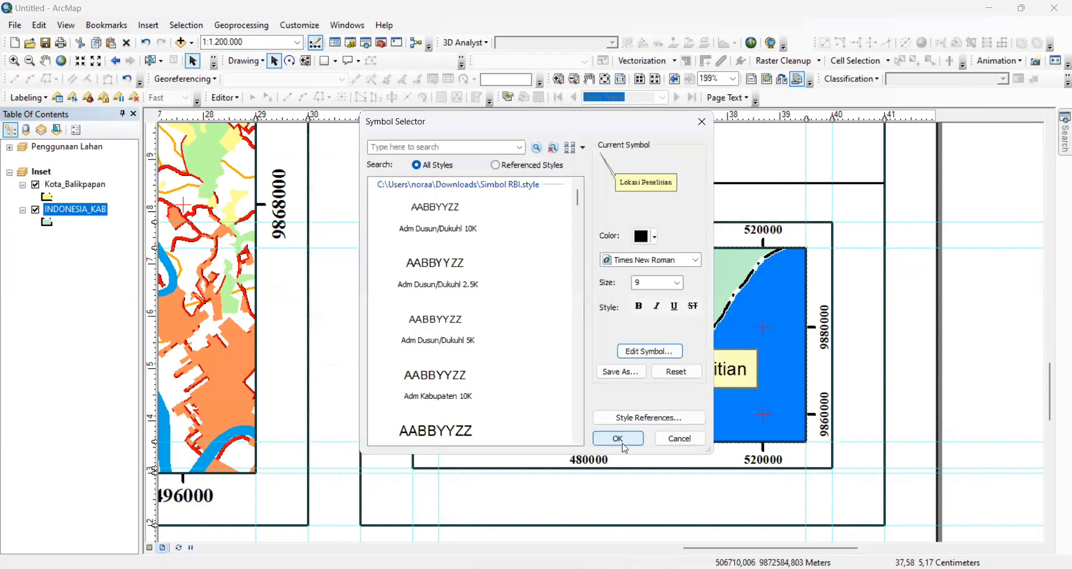
click(618, 439)
click(638, 407)
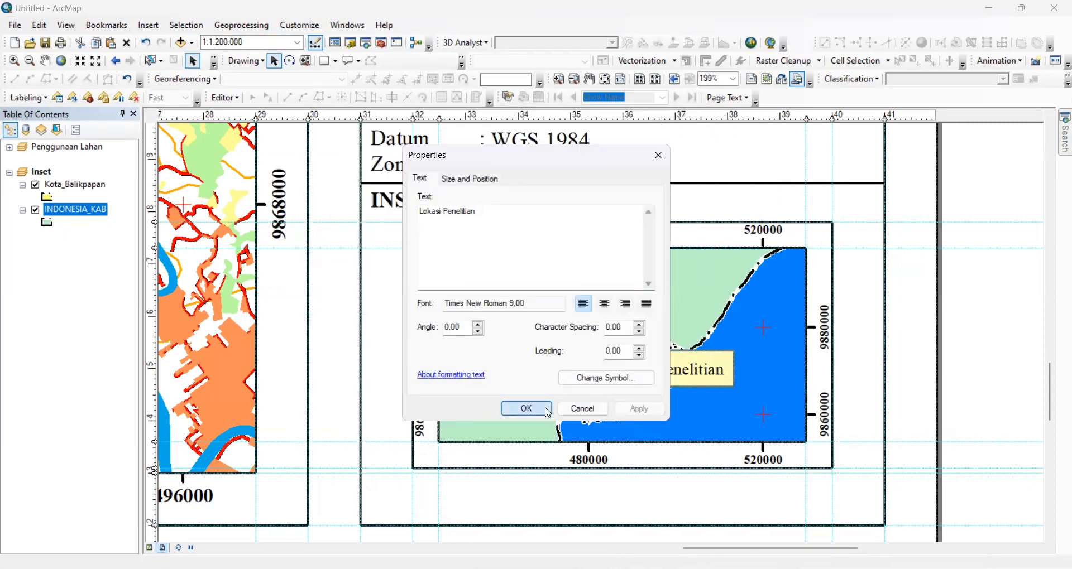
click(524, 407)
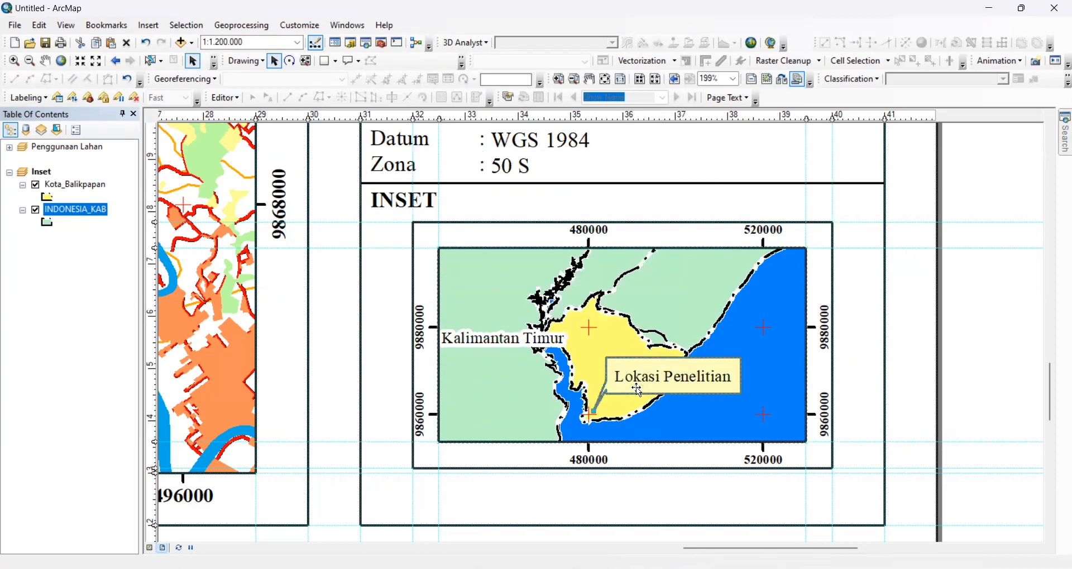